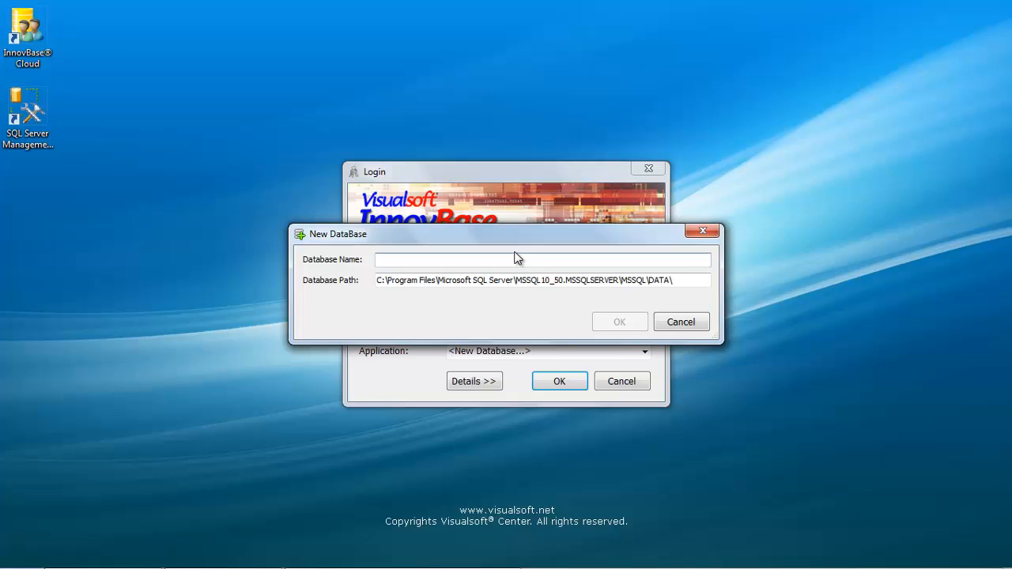
Name the new database MyHR2012 and confirm it at the default data path.
{"action": "type", "text": "MyHR2012"}
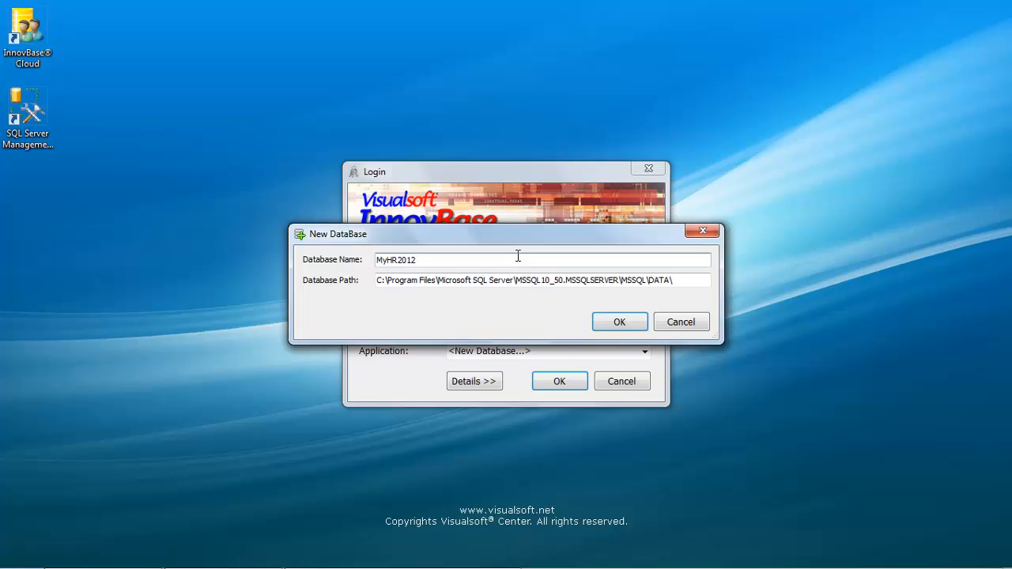
{"action": "left_click", "coordinate": [621, 324]}
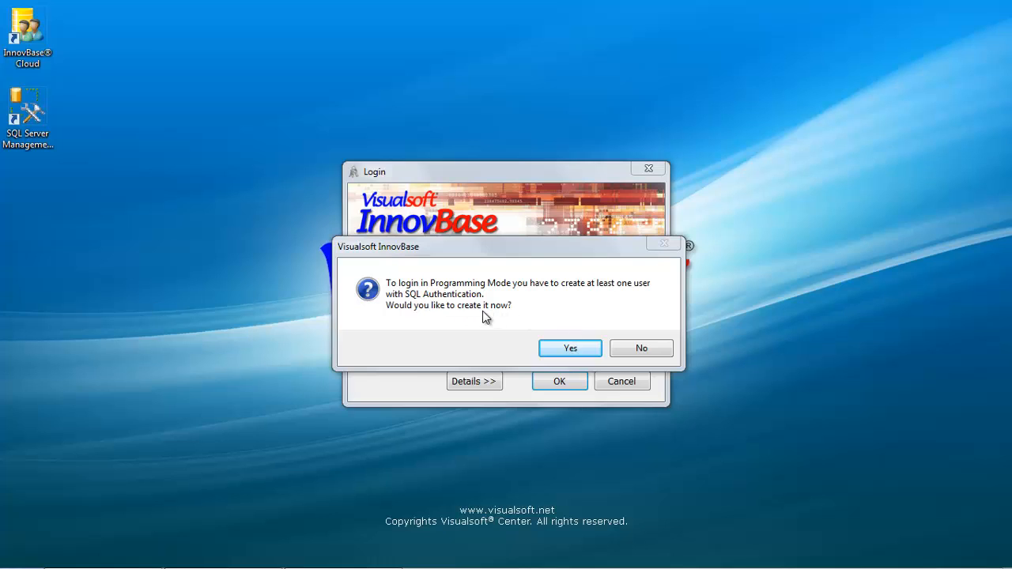
Agree to create a SQL-authenticated user and enter the user name Programmer 1.
{"action": "left_click", "coordinate": [566, 355]}
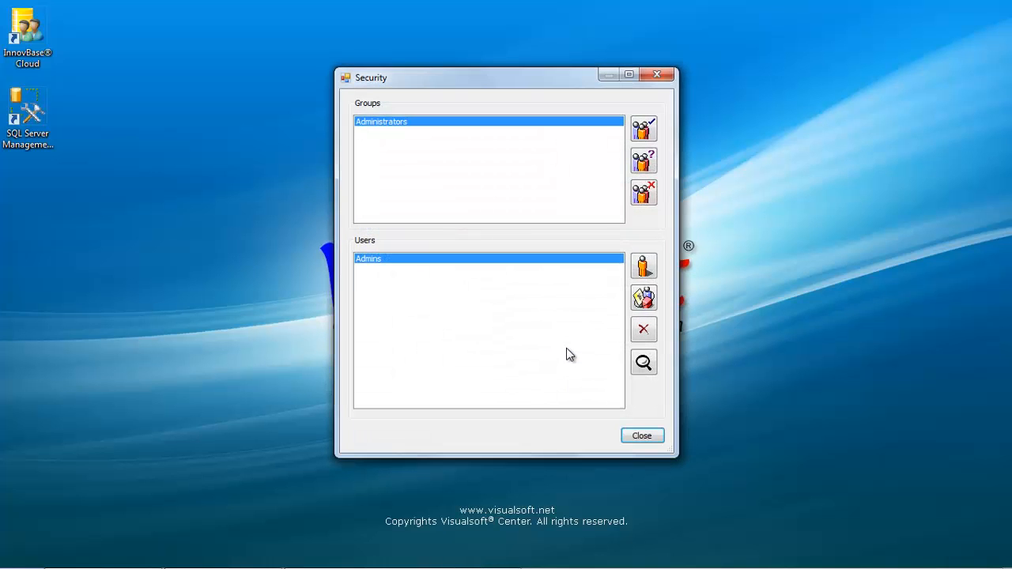
{"action": "left_click", "coordinate": [644, 267]}
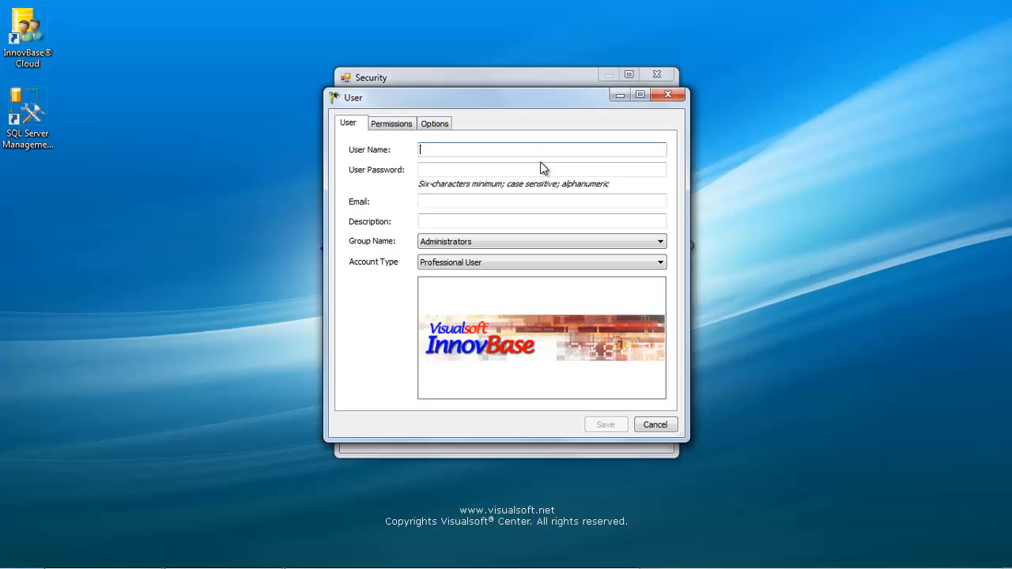
{"action": "type", "text": "Programmer1"}
{"action": "left_click", "coordinate": [434, 168]}
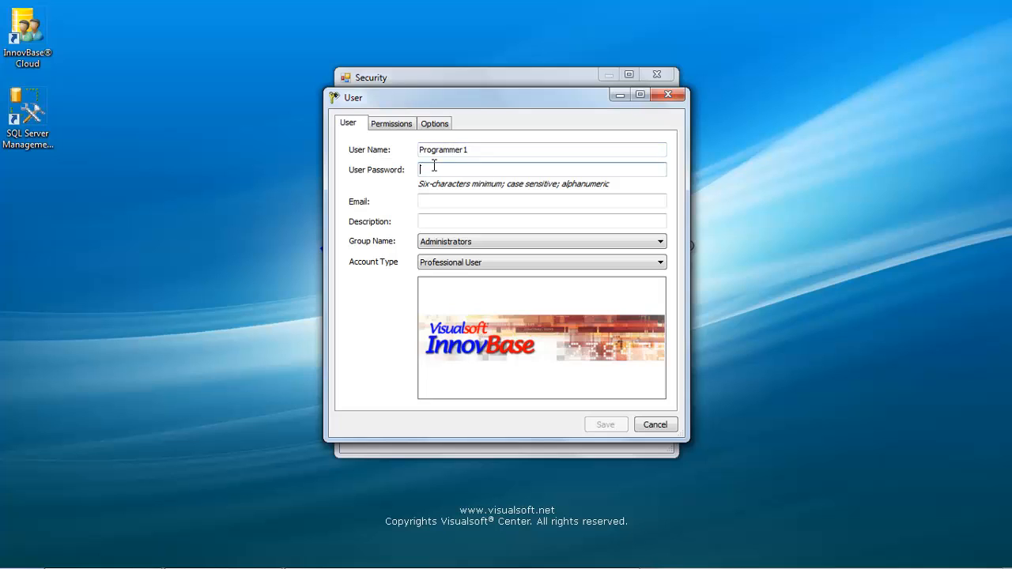
Give the user a six-character password, confirm it, save, and close the security settings.
{"action": "type", "text": "123456"}
{"action": "left_click", "coordinate": [605, 424]}
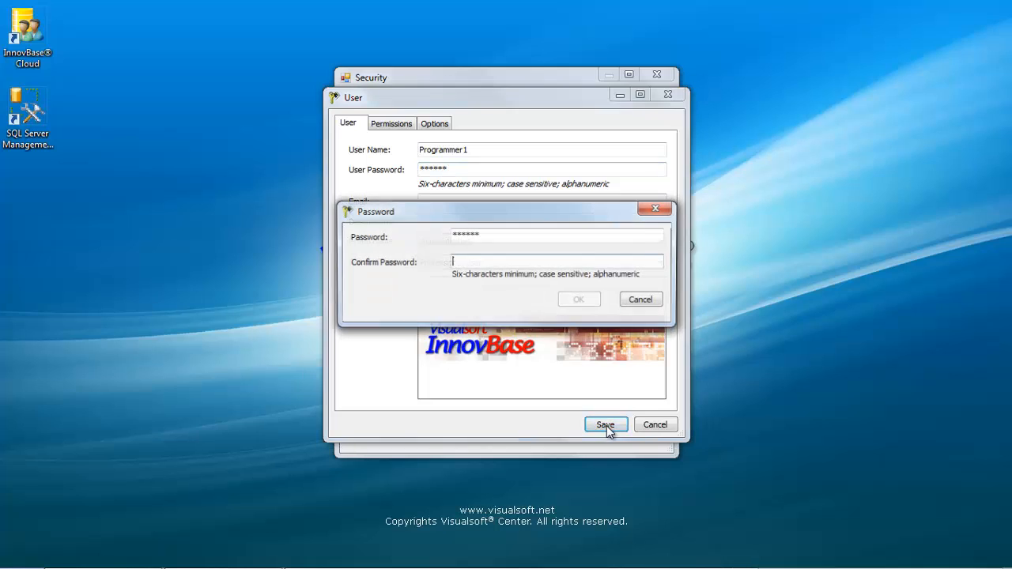
{"action": "type", "text": "123456"}
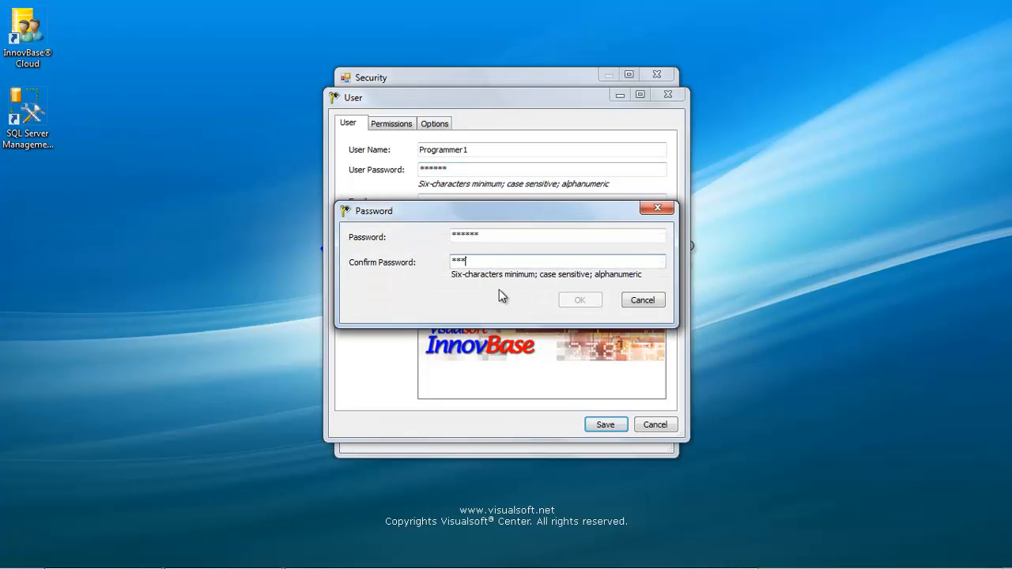
{"action": "left_click", "coordinate": [579, 301]}
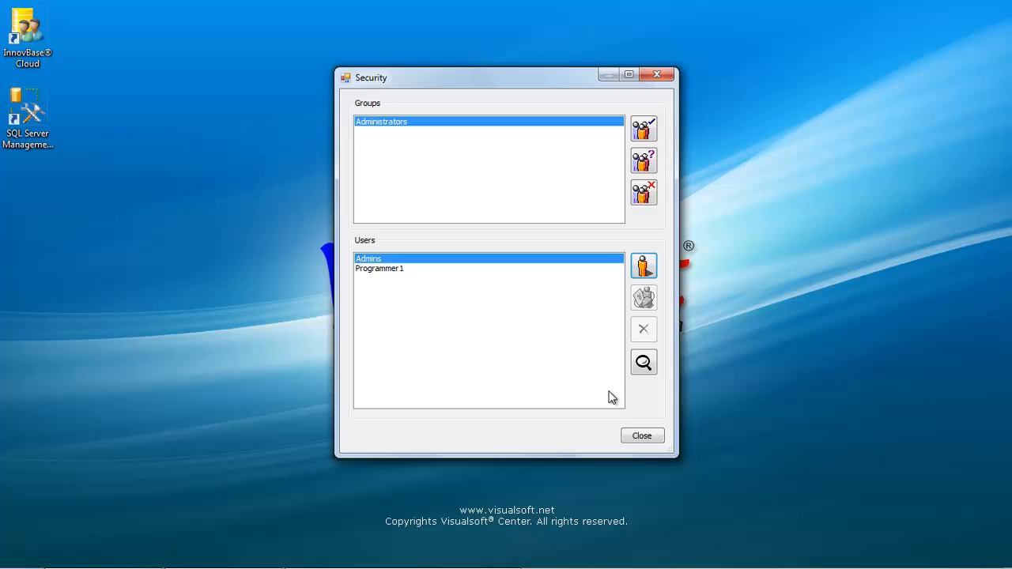
{"action": "left_click", "coordinate": [647, 438]}
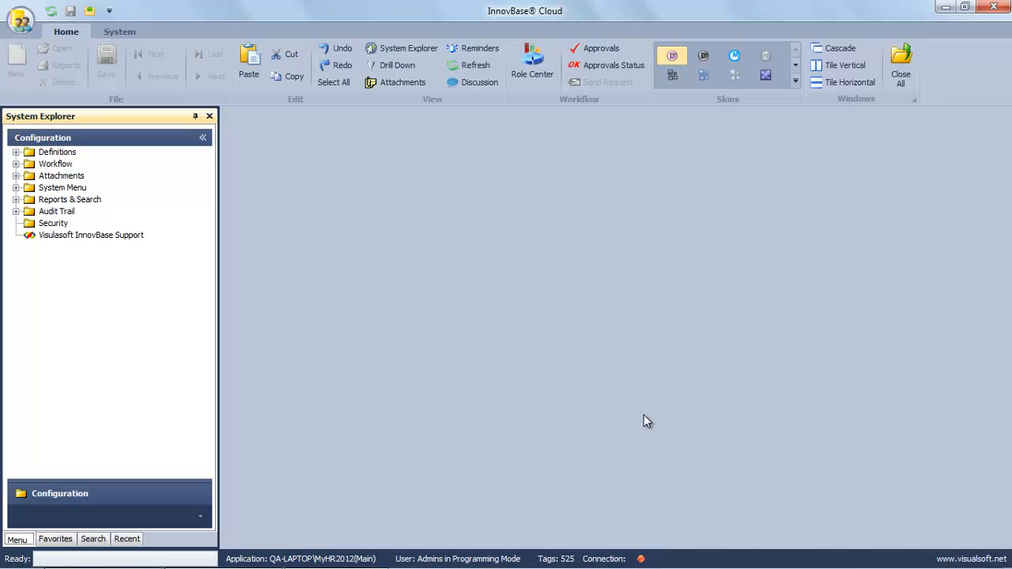
Quit InnovBase Cloud and launch it again.
{"action": "left_click", "coordinate": [993, 7]}
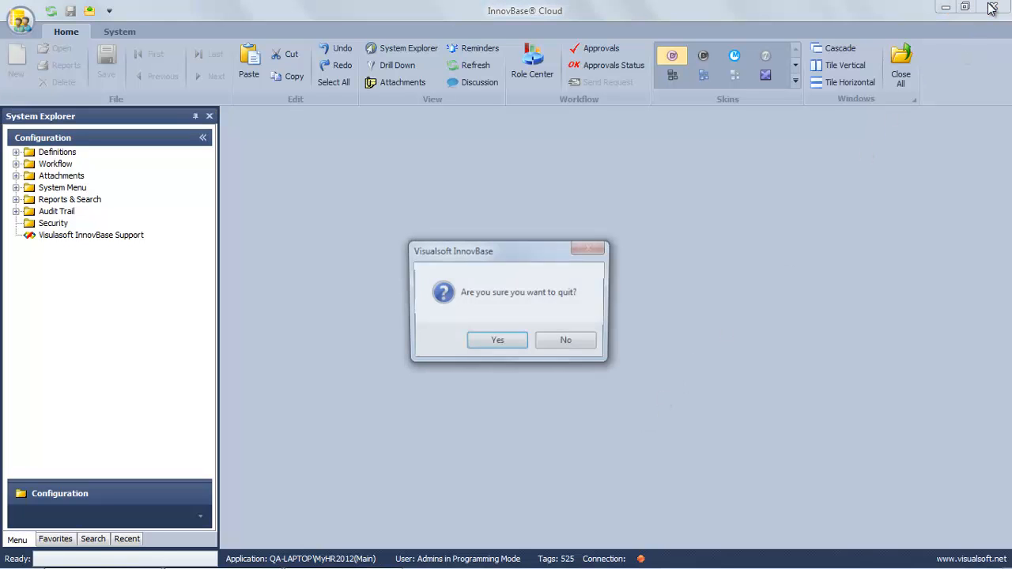
{"action": "left_click", "coordinate": [515, 342]}
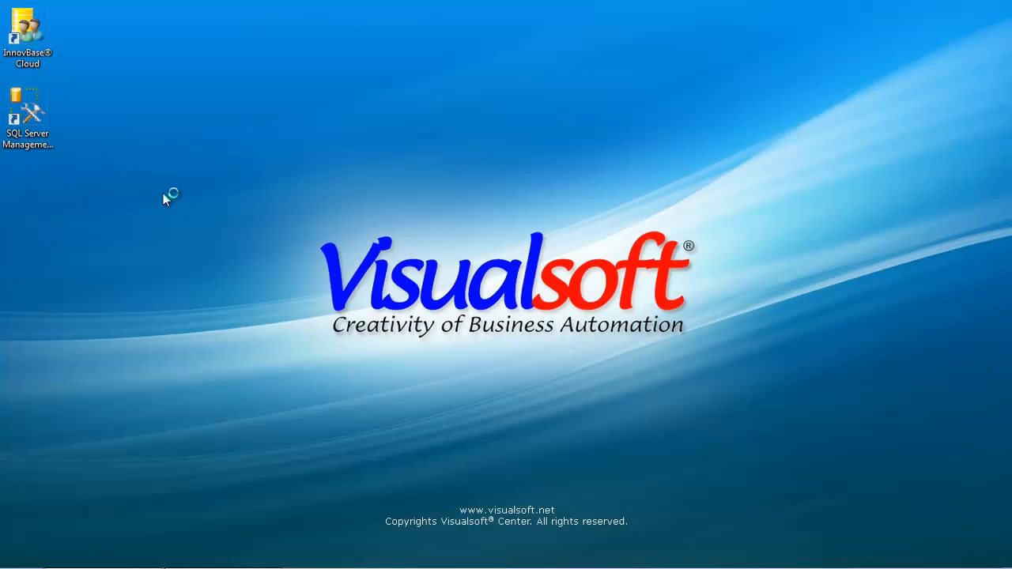
{"action": "double_click", "coordinate": [15, 41]}
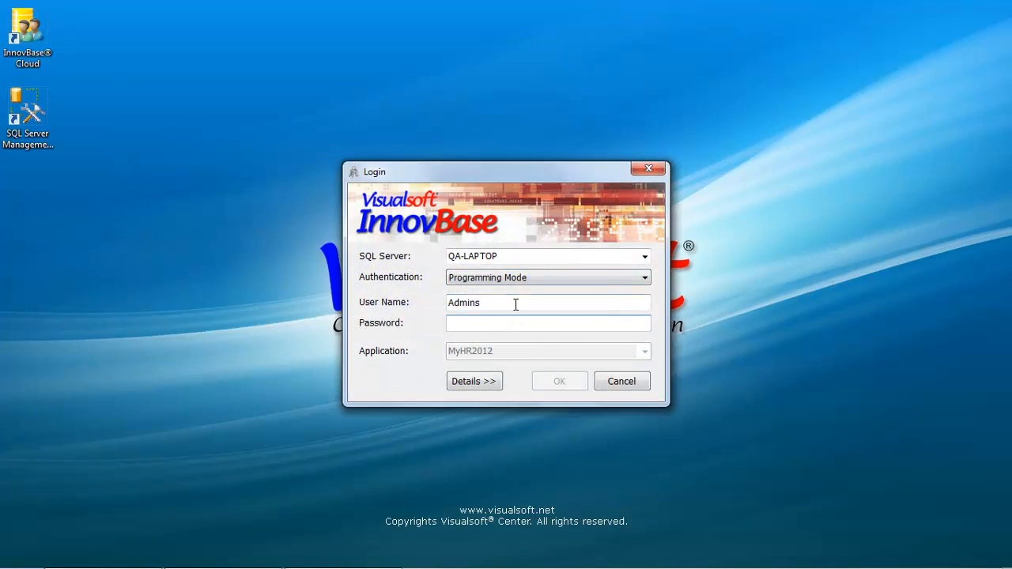
Log in as Programmer1 and set and confirm its six-character password.
{"action": "double_click", "coordinate": [514, 302]}
{"action": "type", "text": "Progr"}
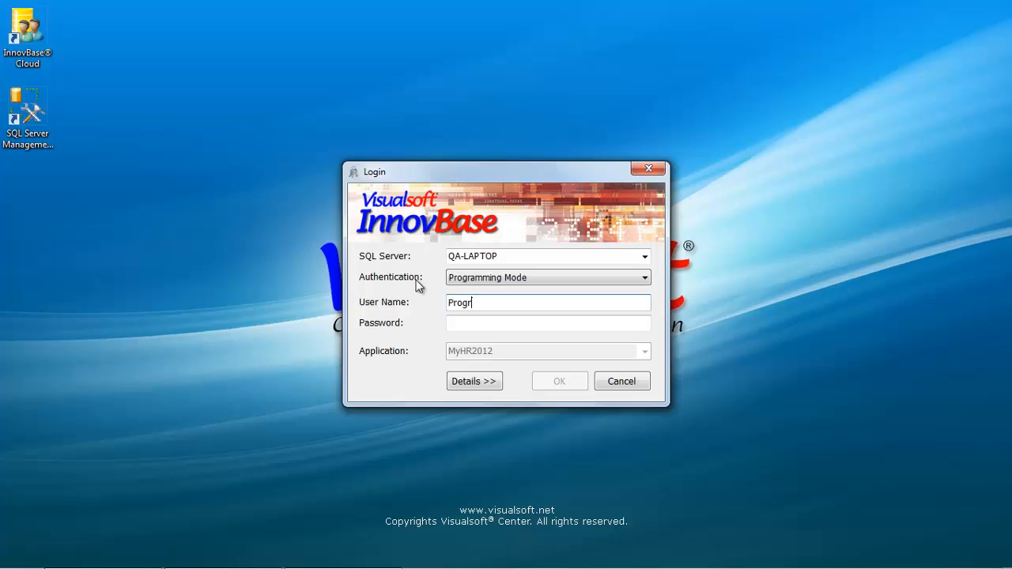
{"action": "type", "text": "ammer1"}
{"action": "key", "text": "Tab"}
{"action": "type", "text": "****"}
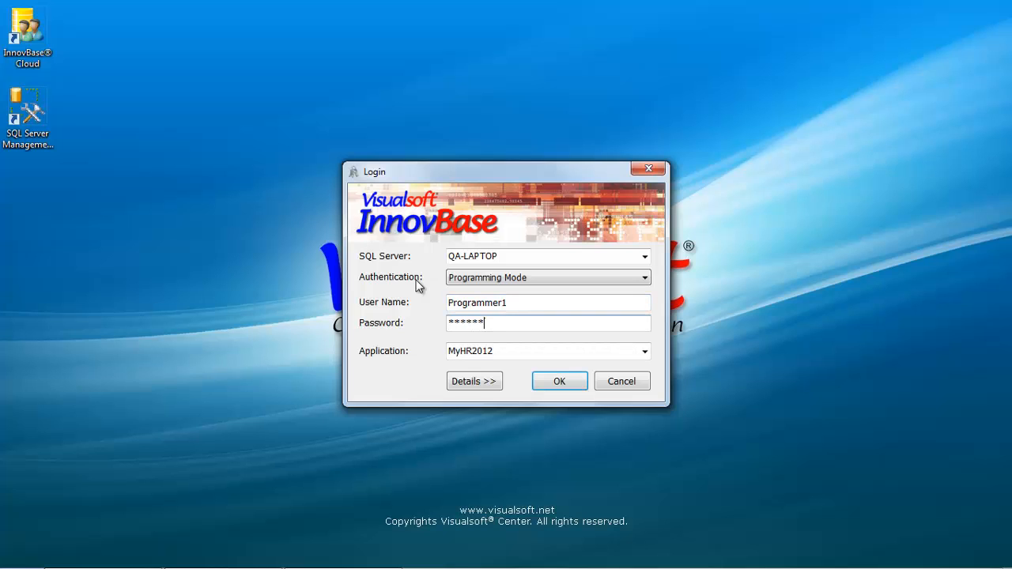
{"action": "key", "text": "Return"}
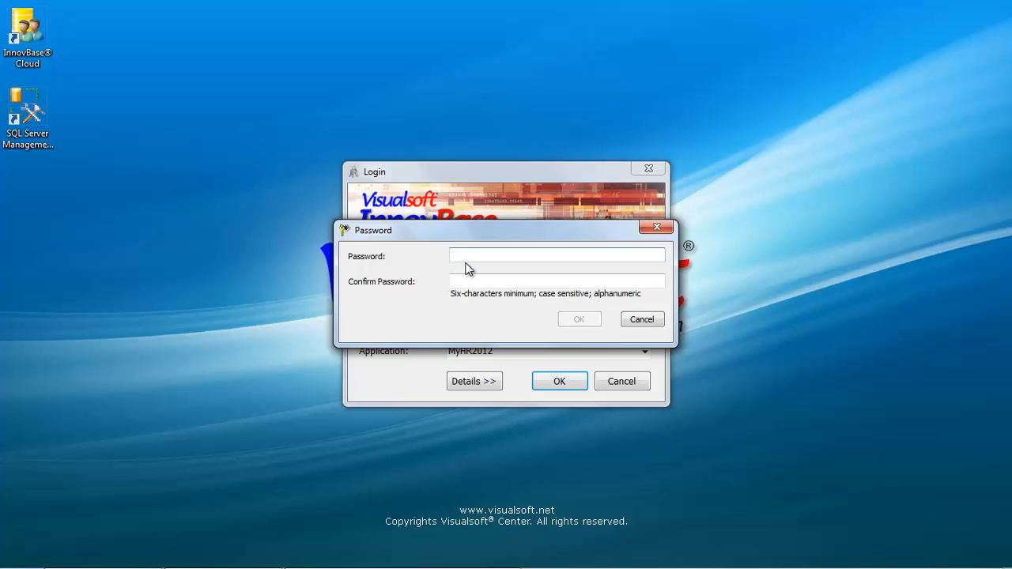
{"action": "type", "text": "******"}
{"action": "left_click", "coordinate": [474, 281]}
{"action": "type", "text": "*****"}
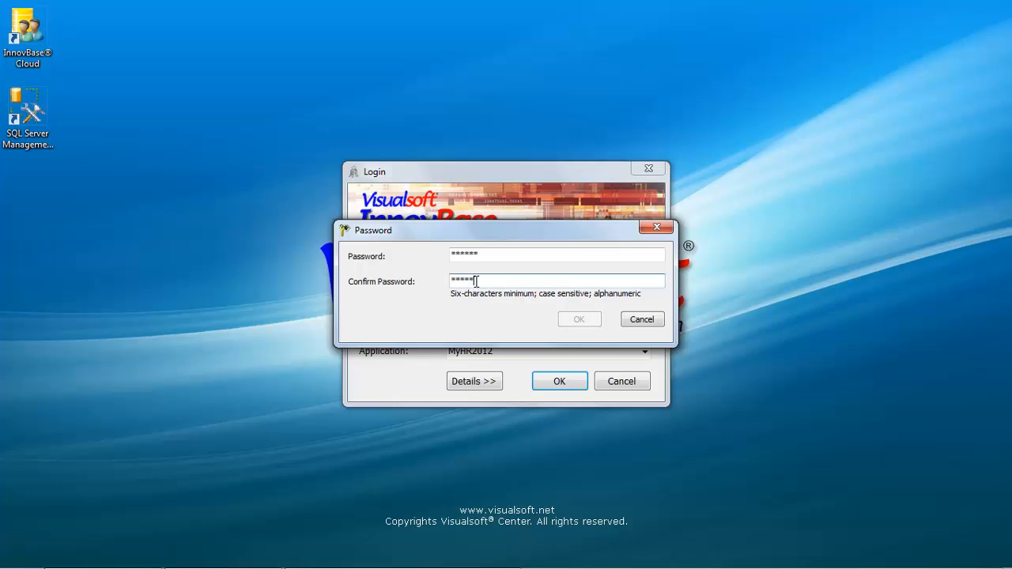
{"action": "type", "text": "*"}
{"action": "left_click", "coordinate": [576, 319]}
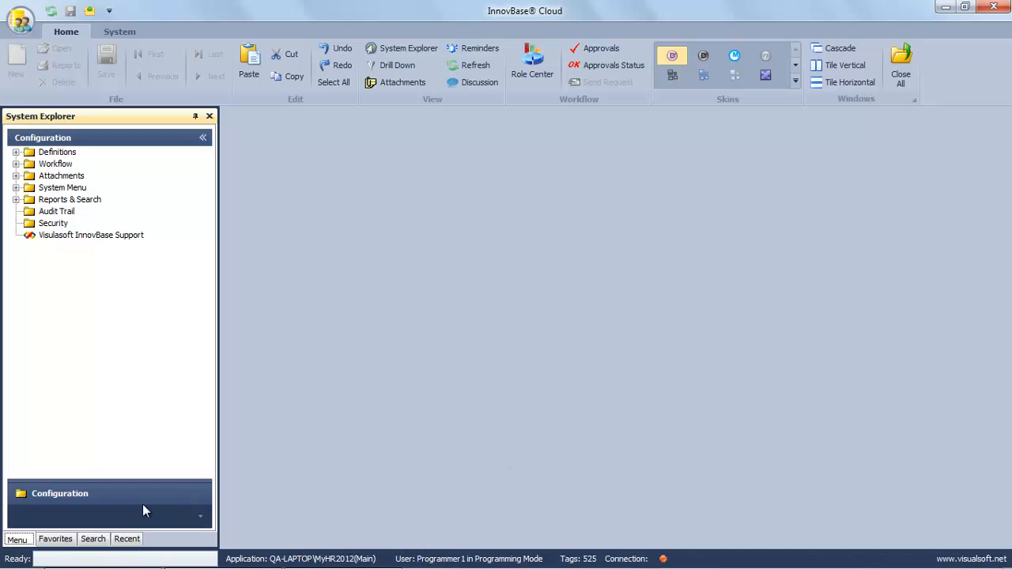
Create a new menu from Configuration with its Parent Menu cleared so it is top-level.
{"action": "left_click", "coordinate": [48, 495]}
{"action": "right_click", "coordinate": [81, 493]}
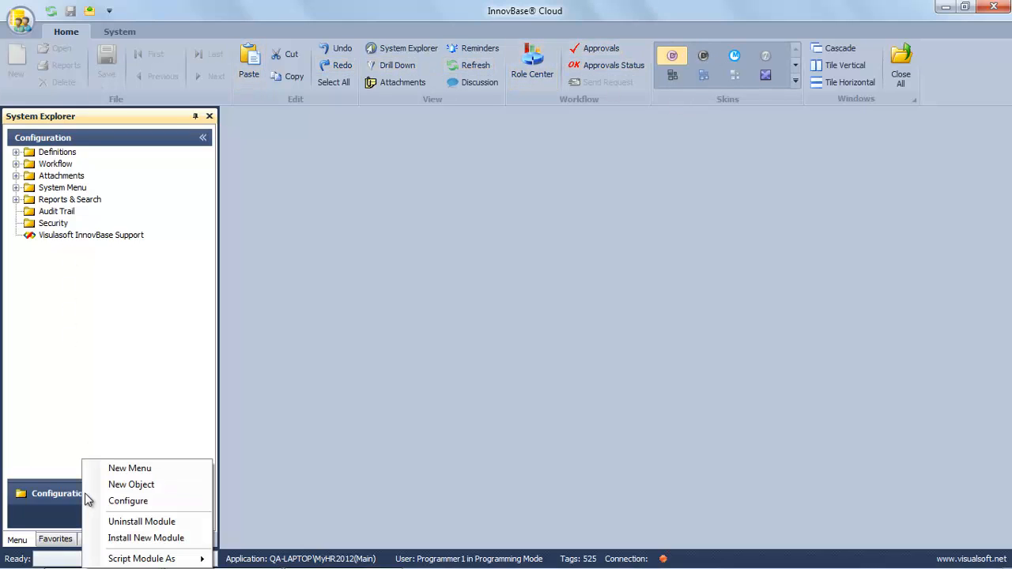
{"action": "left_click", "coordinate": [118, 468]}
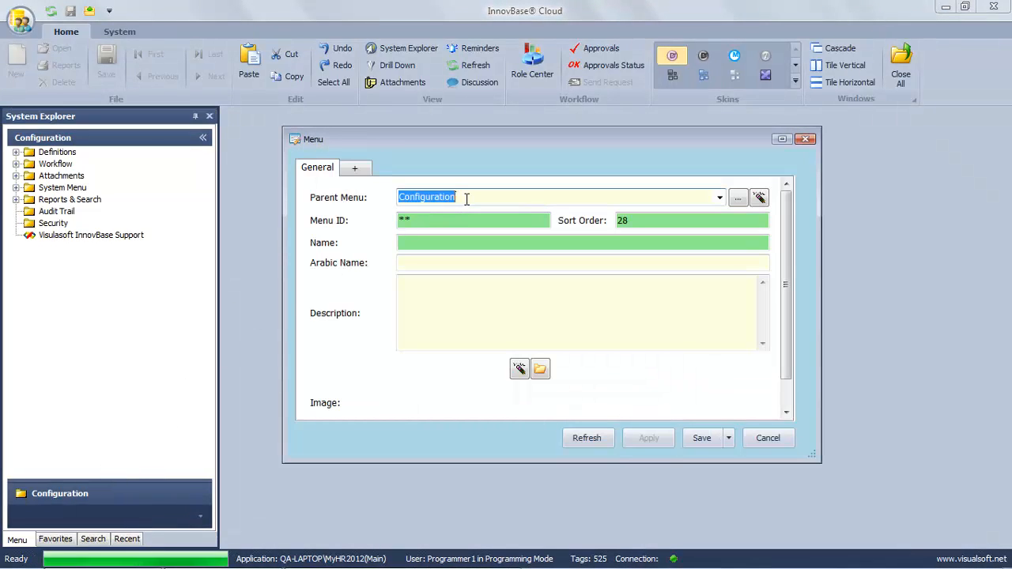
{"action": "left_click_drag", "start_coordinate": [468, 199], "coordinate": [399, 198]}
{"action": "left_click", "coordinate": [758, 198]}
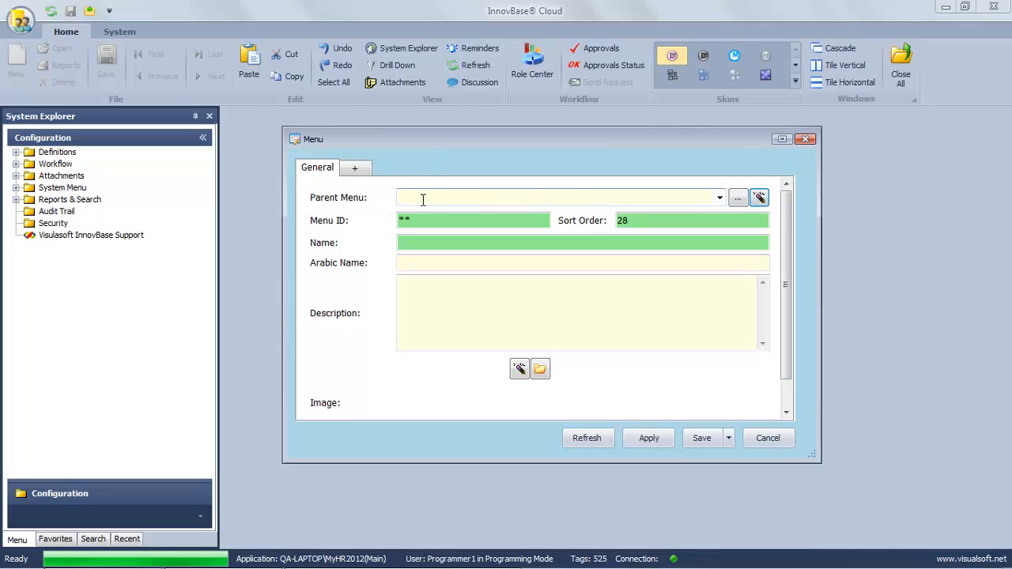
Name the menu Human Resources with Arabic name الموارد البشرية and save it.
{"action": "left_click", "coordinate": [429, 242]}
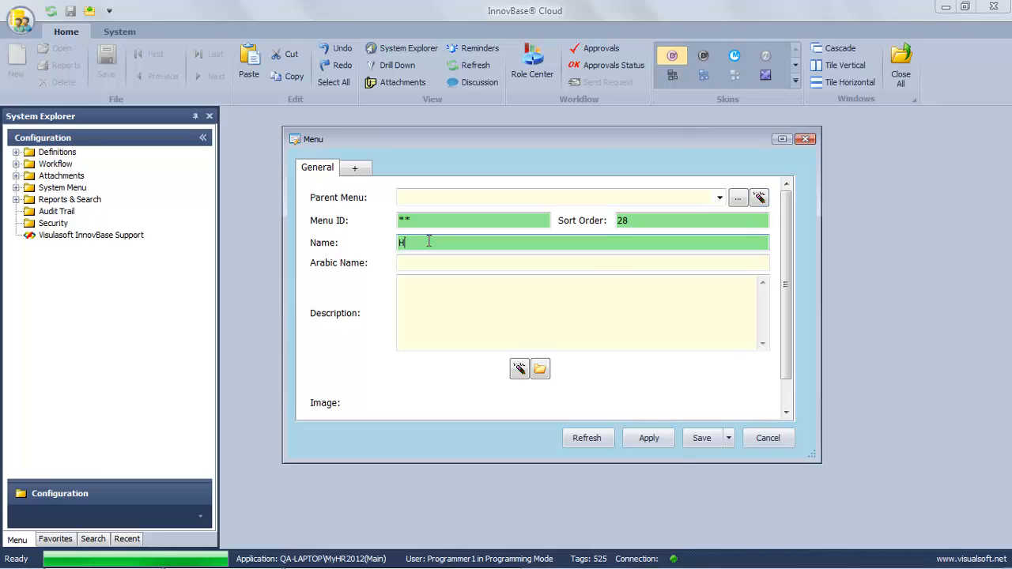
{"action": "type", "text": "Human Resources"}
{"action": "key", "text": "Tab"}
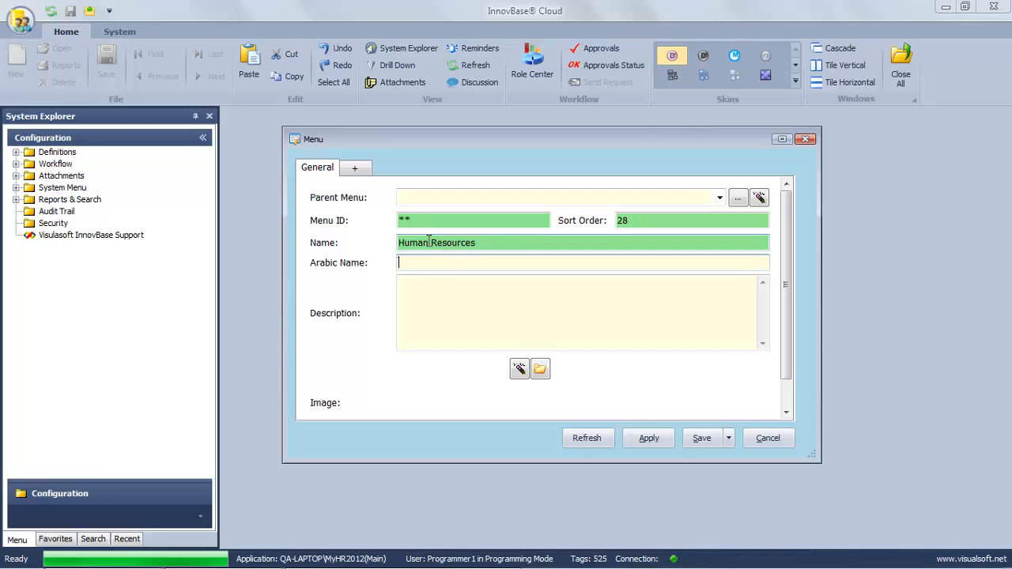
{"action": "type", "text": "الموارد البشرية"}
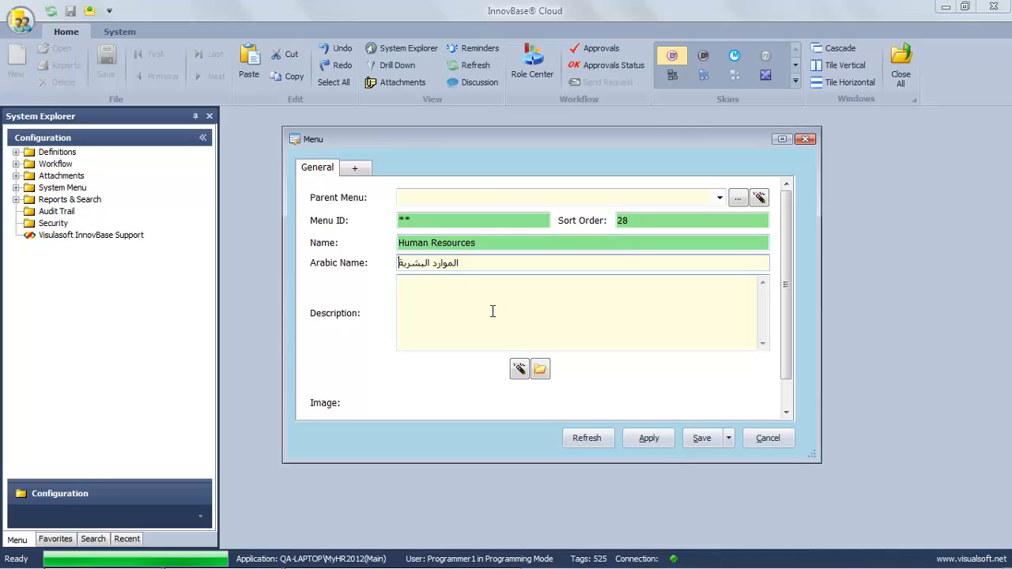
{"action": "left_click", "coordinate": [703, 440]}
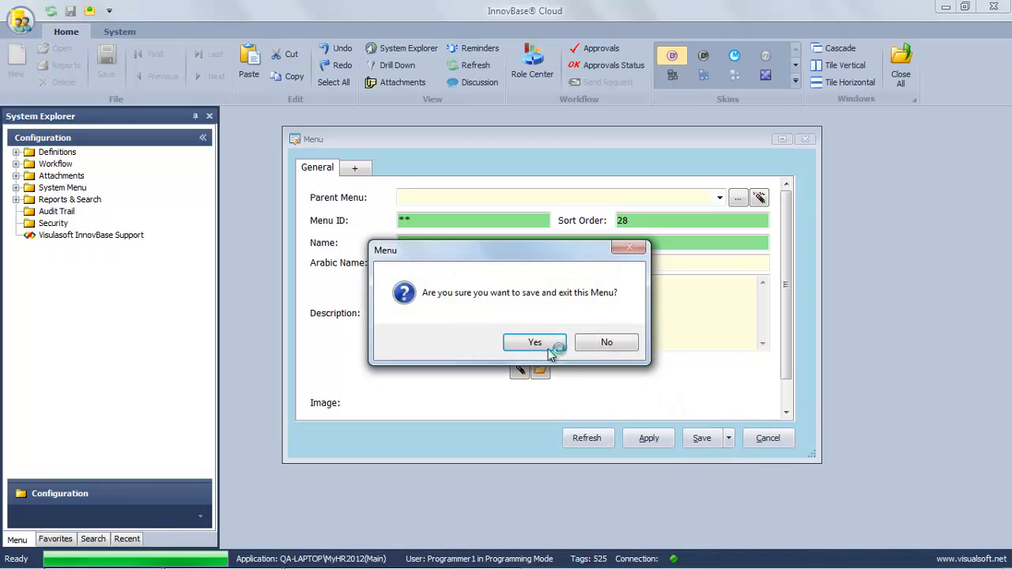
{"action": "left_click", "coordinate": [551, 352]}
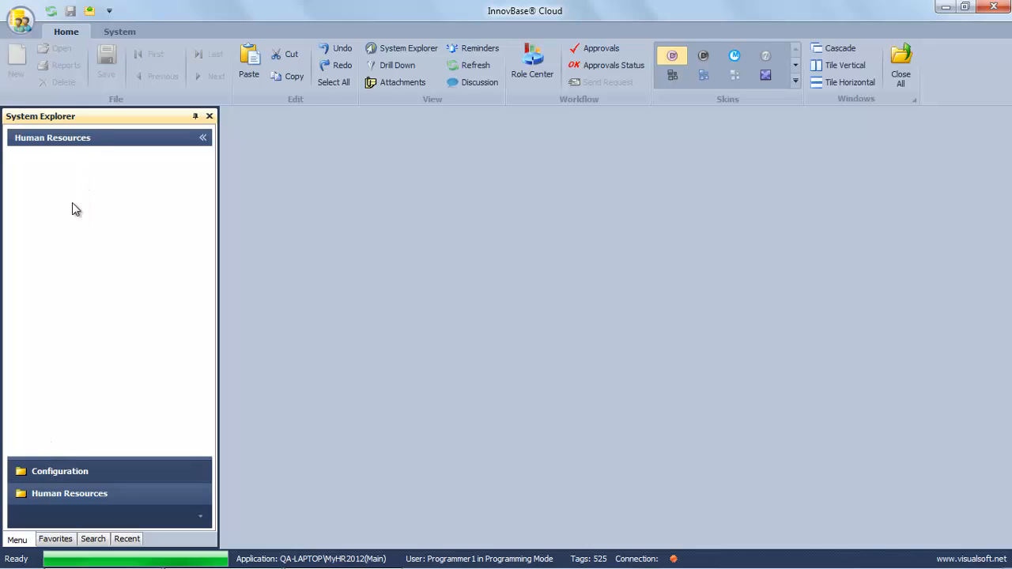
Create an Employee File document under Human Resources with Arabic name ملف الموظف.
{"action": "right_click", "coordinate": [68, 144]}
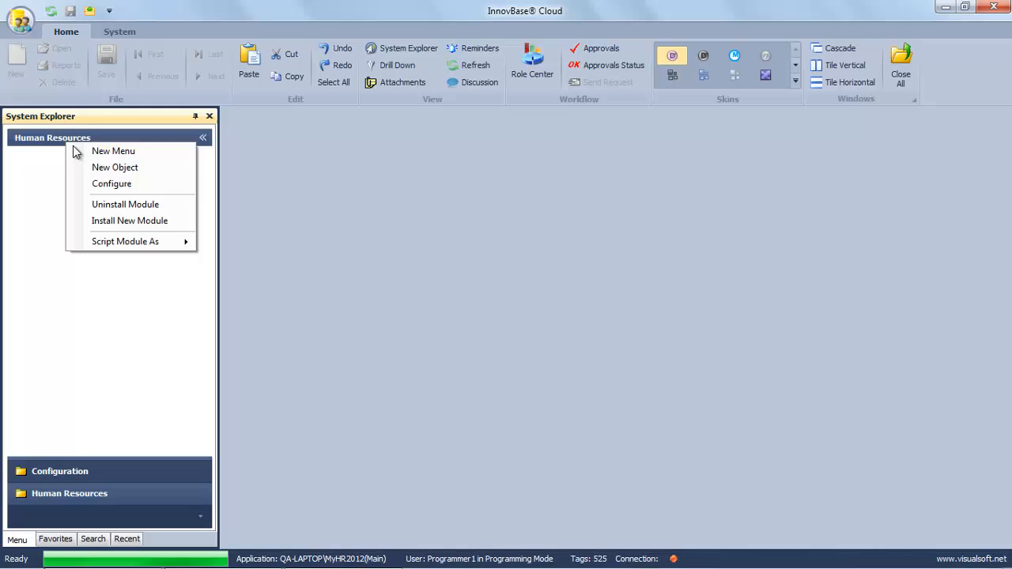
{"action": "left_click", "coordinate": [116, 167]}
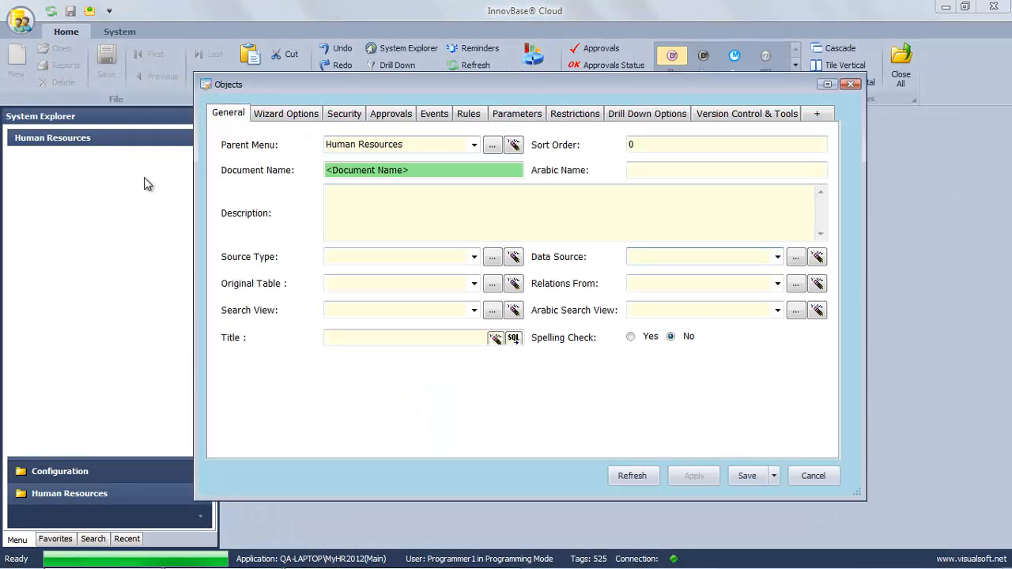
{"action": "left_click_drag", "start_coordinate": [429, 169], "coordinate": [299, 166]}
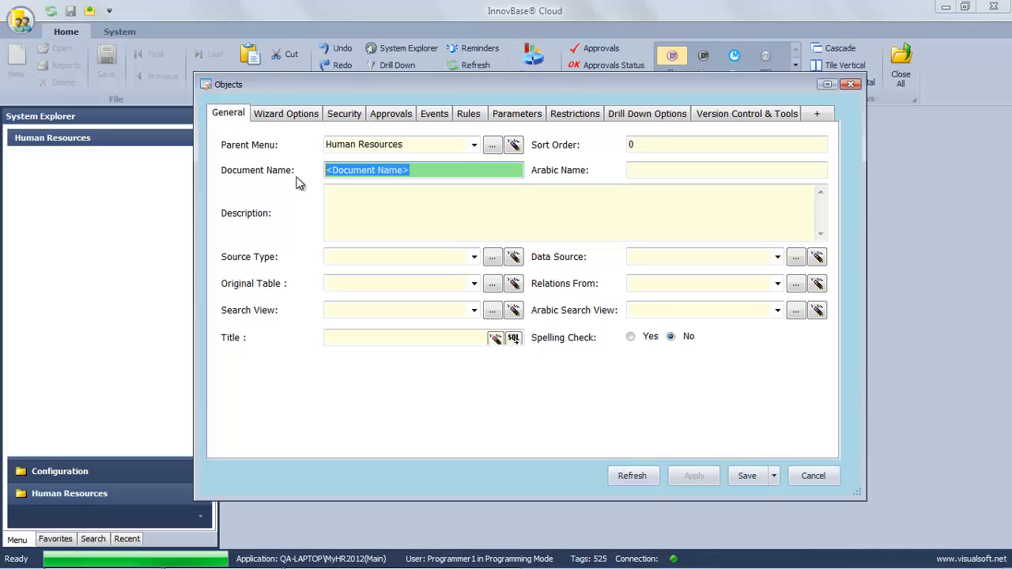
{"action": "type", "text": "Empl"}
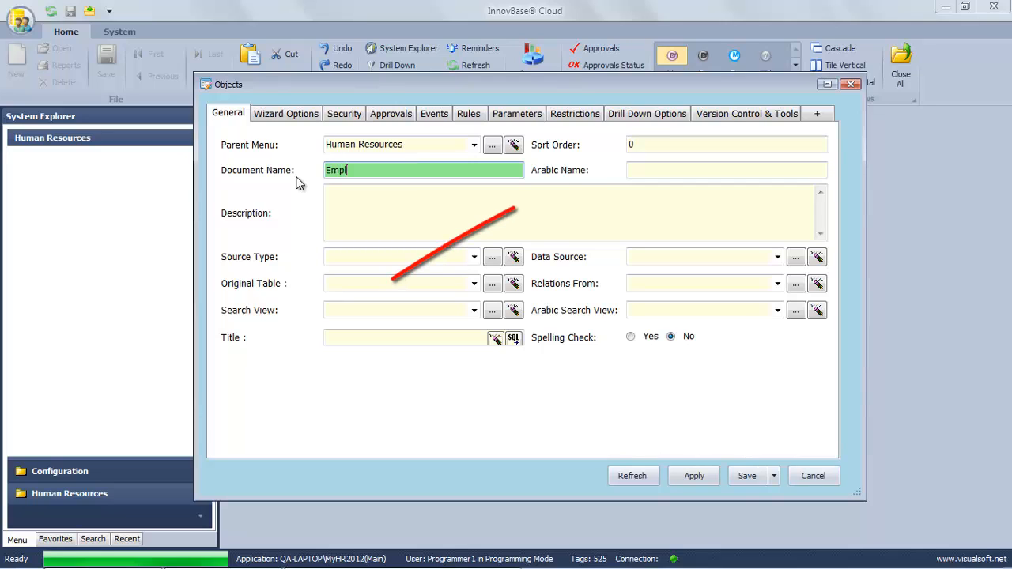
{"action": "type", "text": "oyee File"}
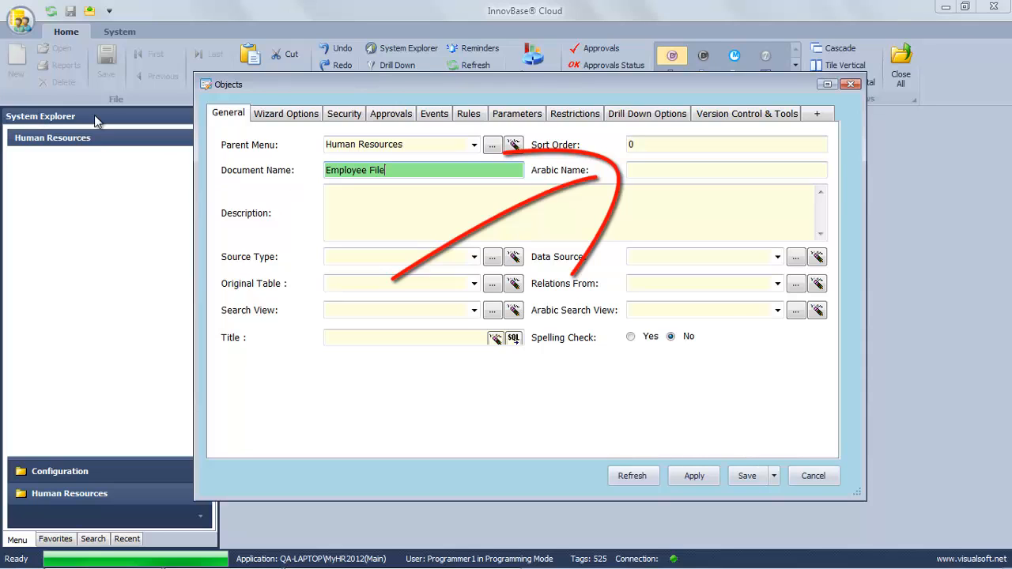
{"action": "key", "text": "Tab"}
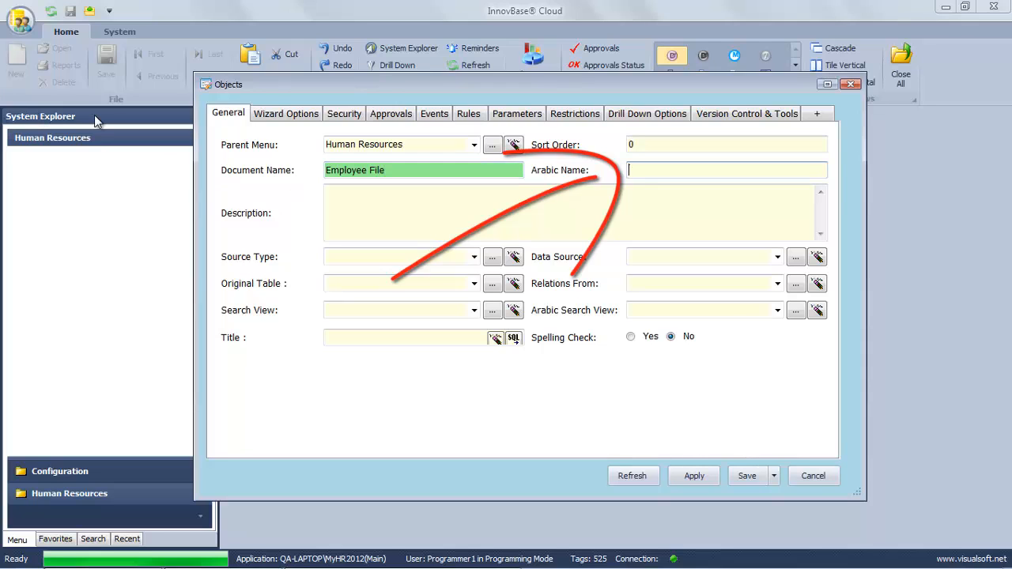
{"action": "key", "text": "alt+shift"}
{"action": "type", "text": "ملف الموظف"}
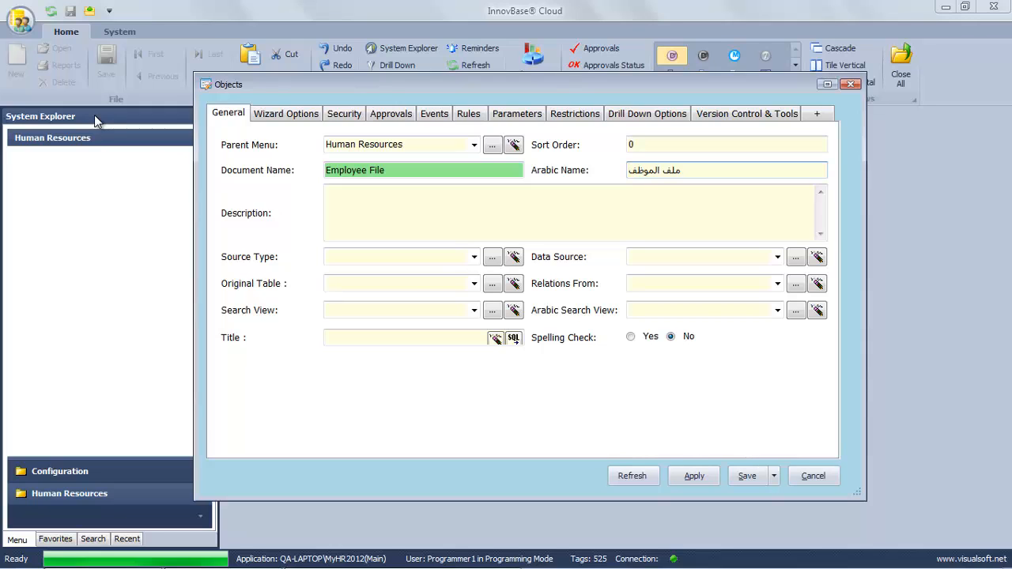
Set the source type to User Table and start creating a new data source table.
{"action": "left_click", "coordinate": [474, 257]}
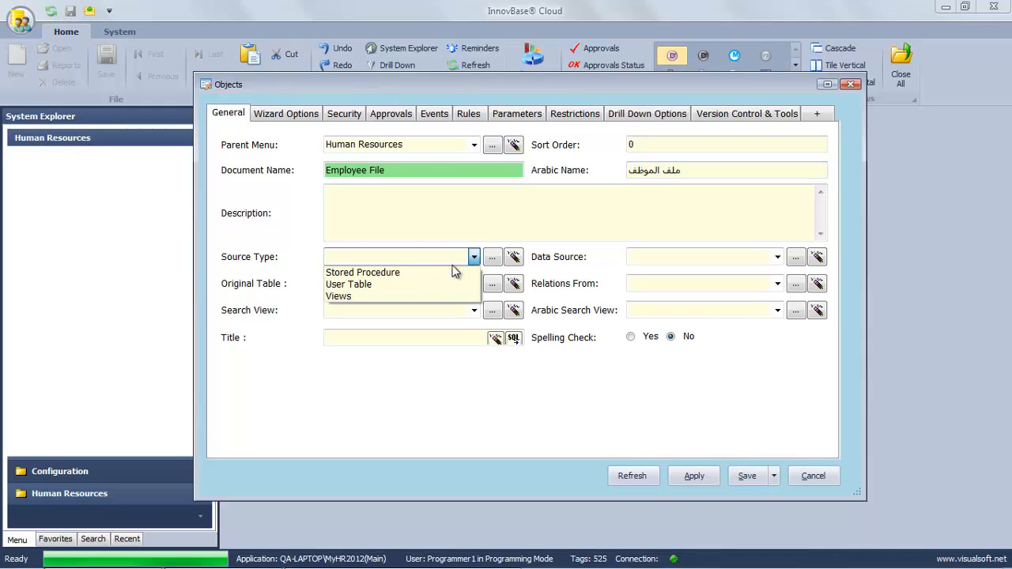
{"action": "left_click", "coordinate": [418, 285]}
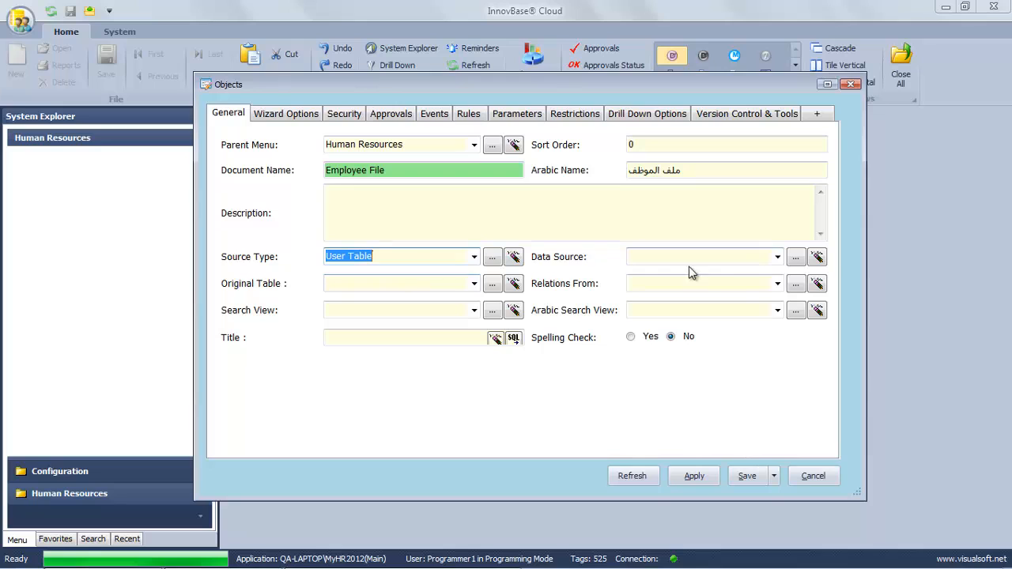
{"action": "left_click", "coordinate": [743, 258]}
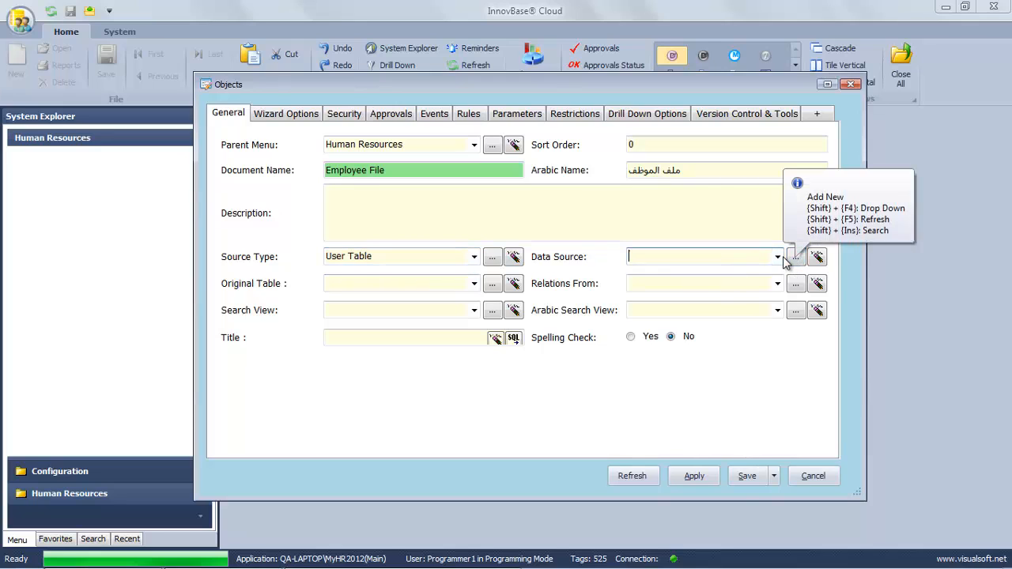
{"action": "left_click", "coordinate": [778, 257]}
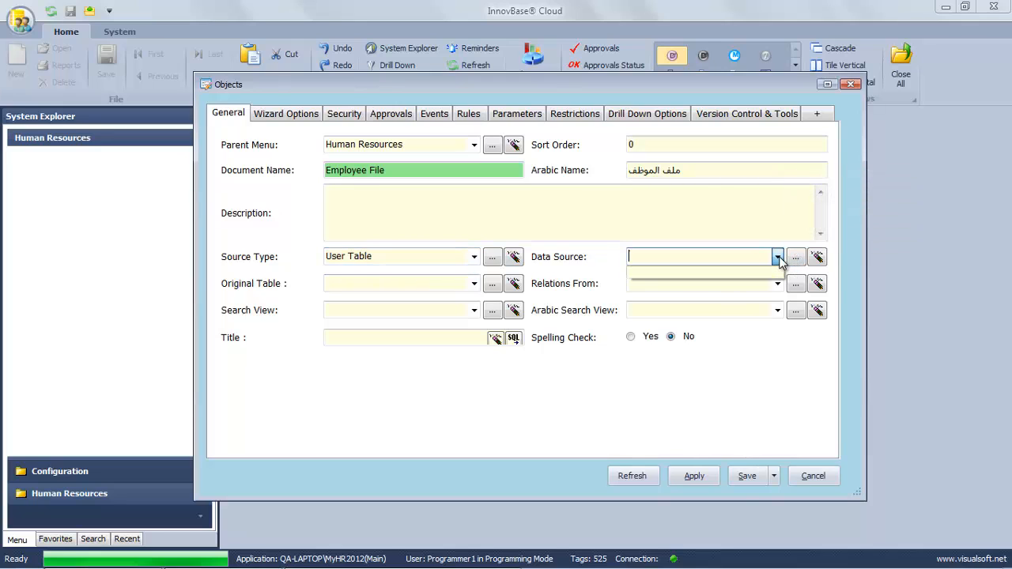
{"action": "left_click", "coordinate": [778, 258]}
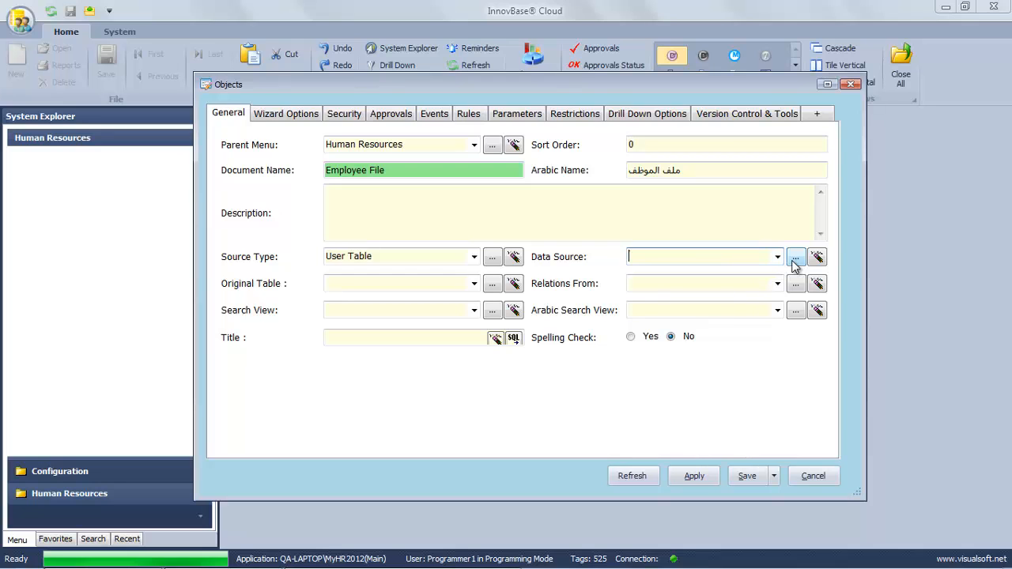
{"action": "left_click", "coordinate": [795, 259]}
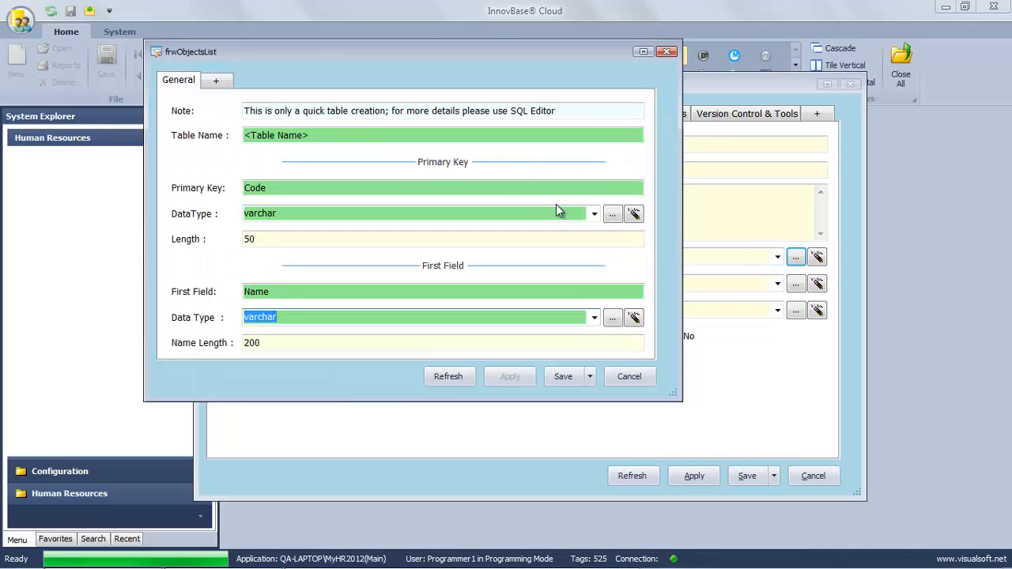
Name the table Emp with primary key EmpID and first field EmpName, then save it.
{"action": "left_click", "coordinate": [337, 134]}
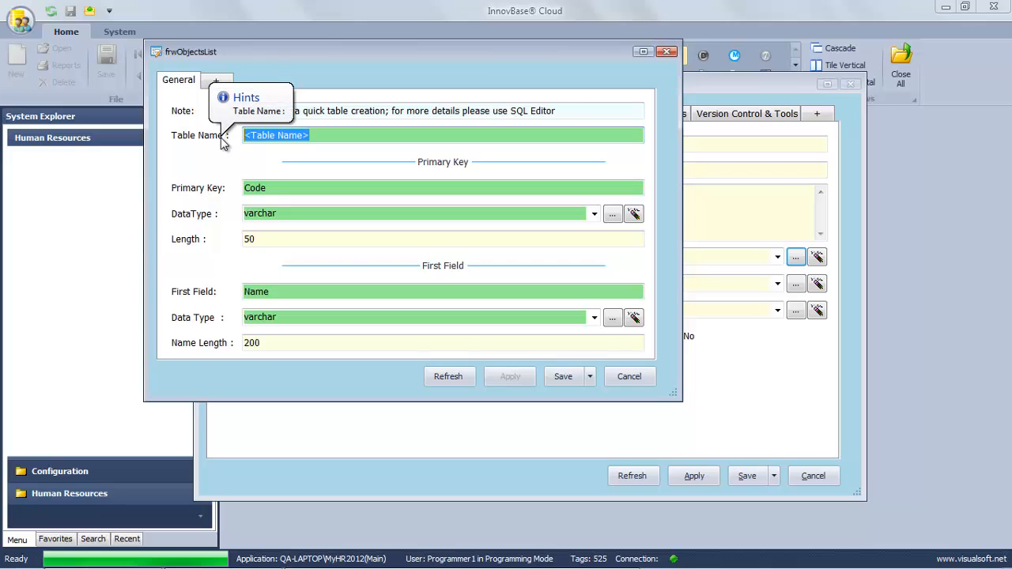
{"action": "type", "text": "Emp"}
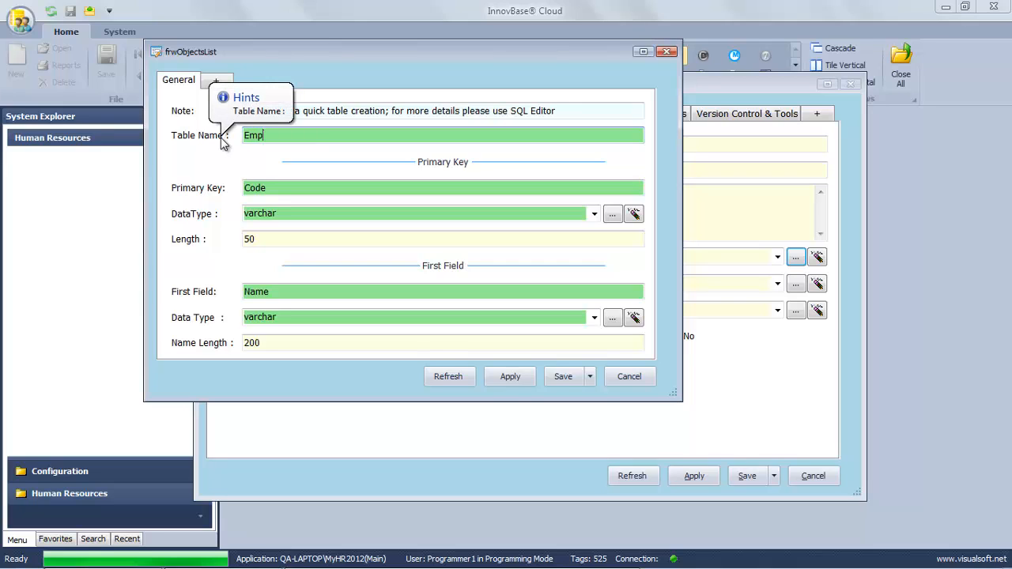
{"action": "left_click", "coordinate": [282, 188]}
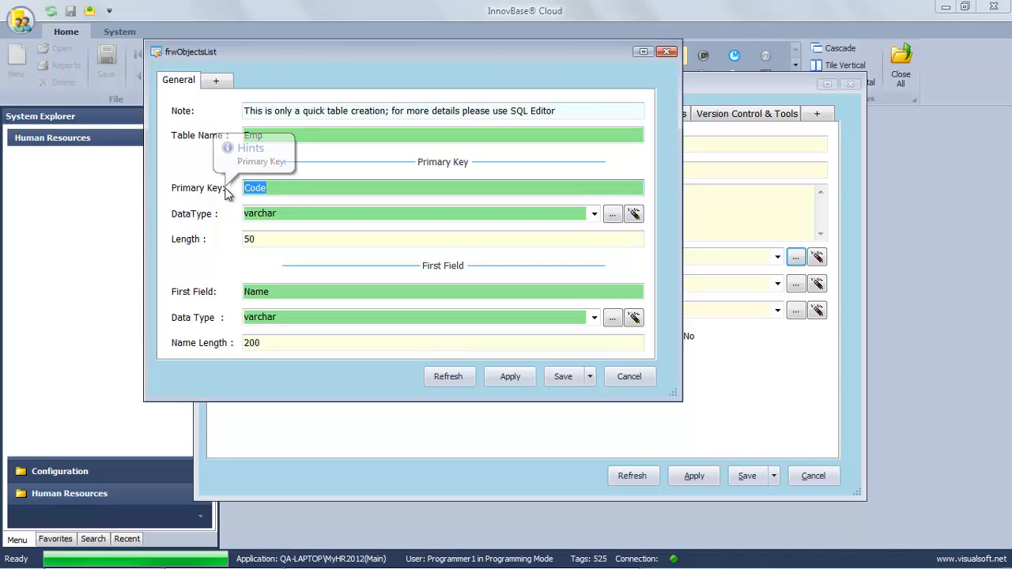
{"action": "type", "text": "EmpID"}
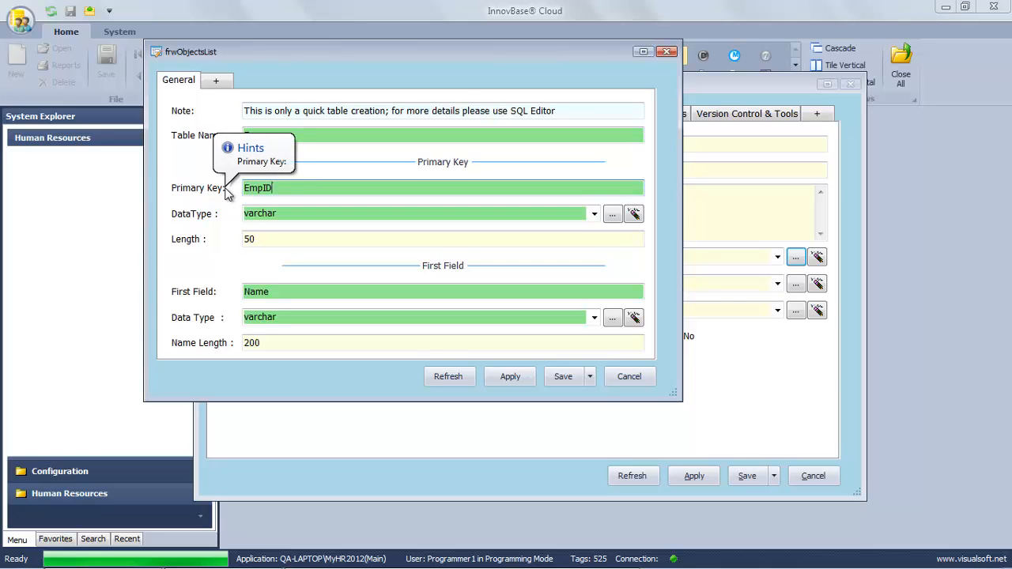
{"action": "left_click", "coordinate": [283, 292]}
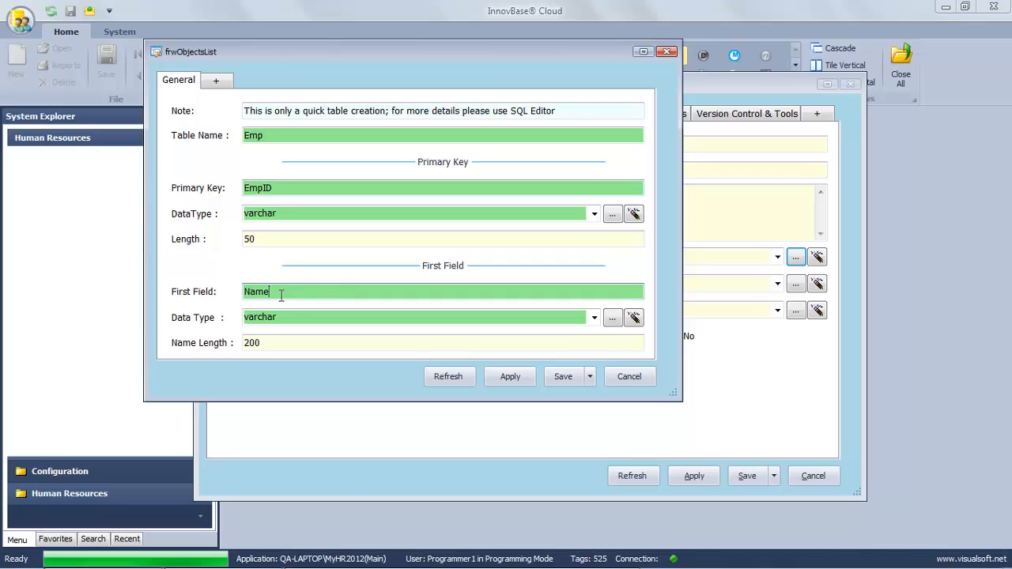
{"action": "type", "text": "Emp"}
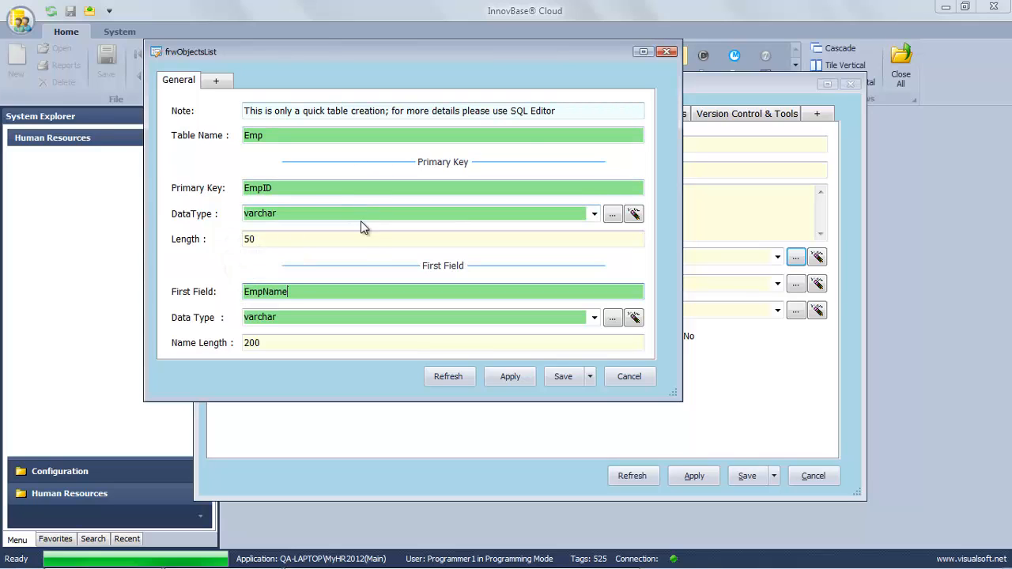
{"action": "left_click", "coordinate": [556, 379]}
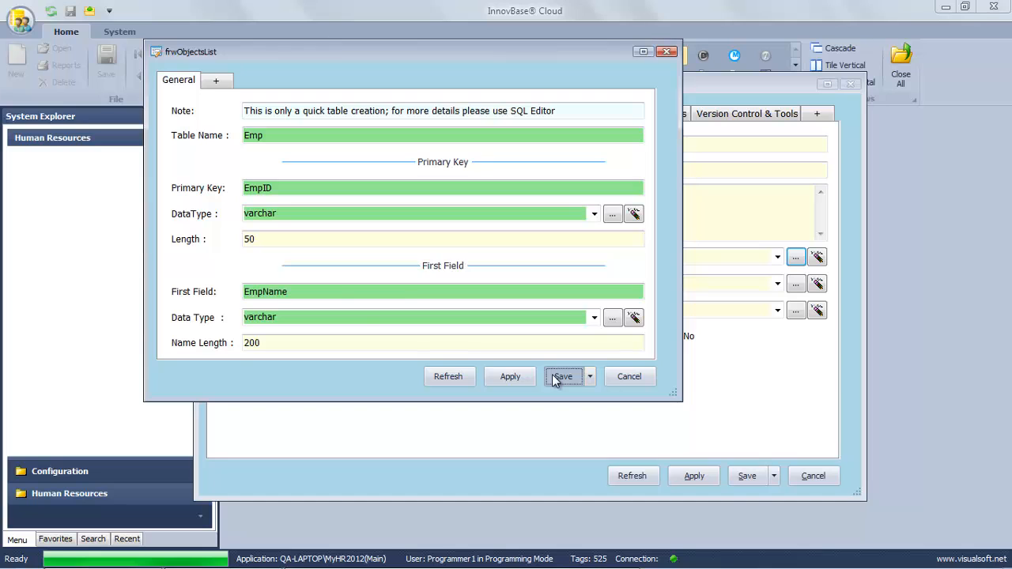
{"action": "left_click", "coordinate": [562, 377]}
Confirm the Emp table, grant Show, Add, Print, Edit and Delete permissions, and save Employee File.
{"action": "left_click", "coordinate": [551, 344]}
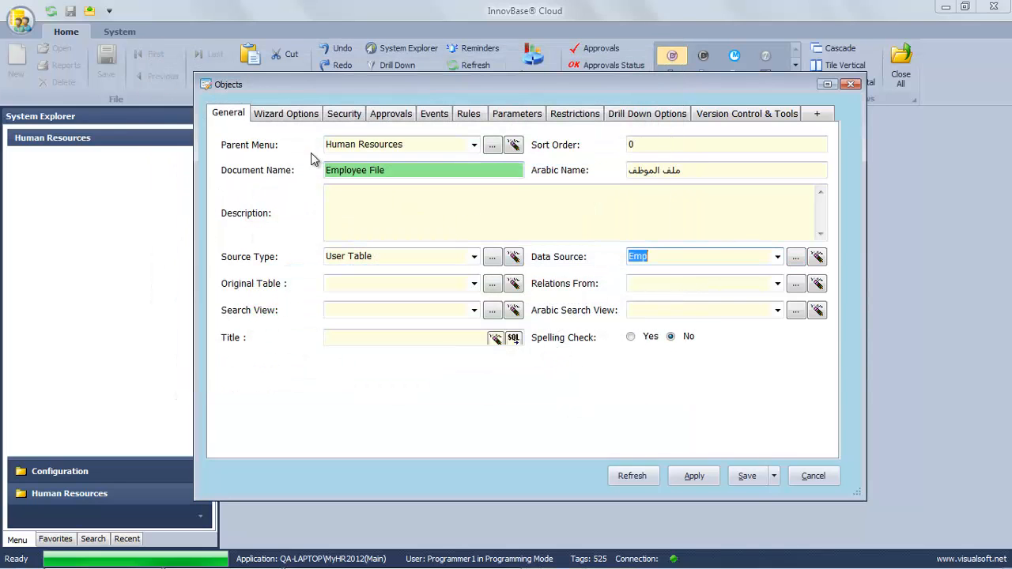
{"action": "left_click", "coordinate": [332, 117]}
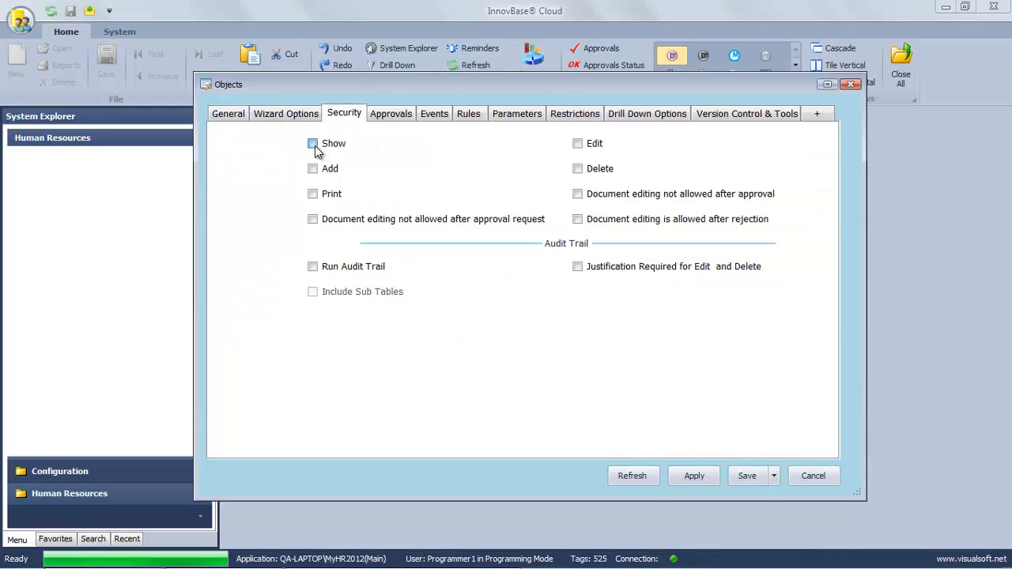
{"action": "left_click", "coordinate": [313, 145]}
{"action": "left_click", "coordinate": [313, 169]}
{"action": "left_click", "coordinate": [313, 195]}
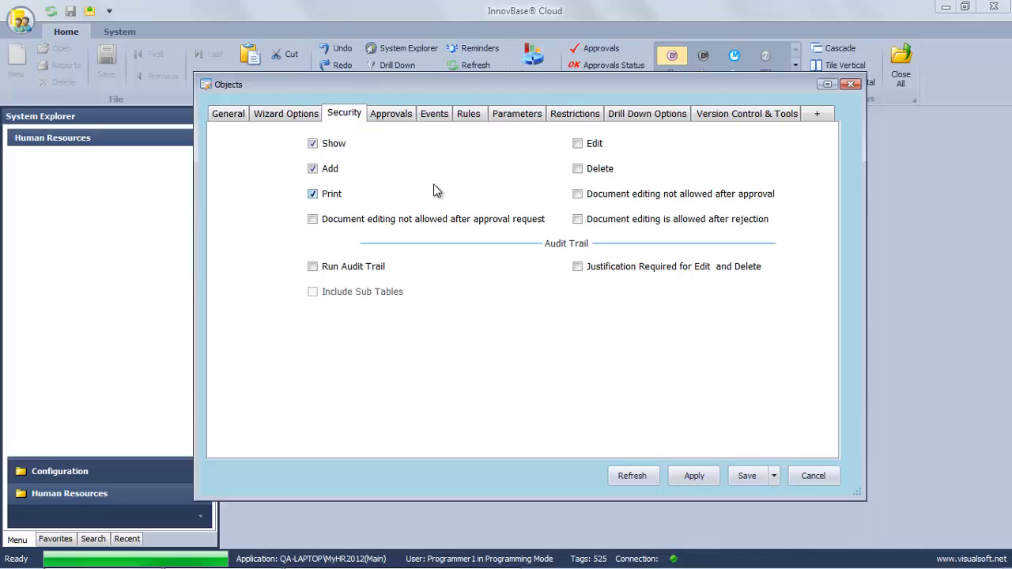
{"action": "left_click", "coordinate": [577, 145]}
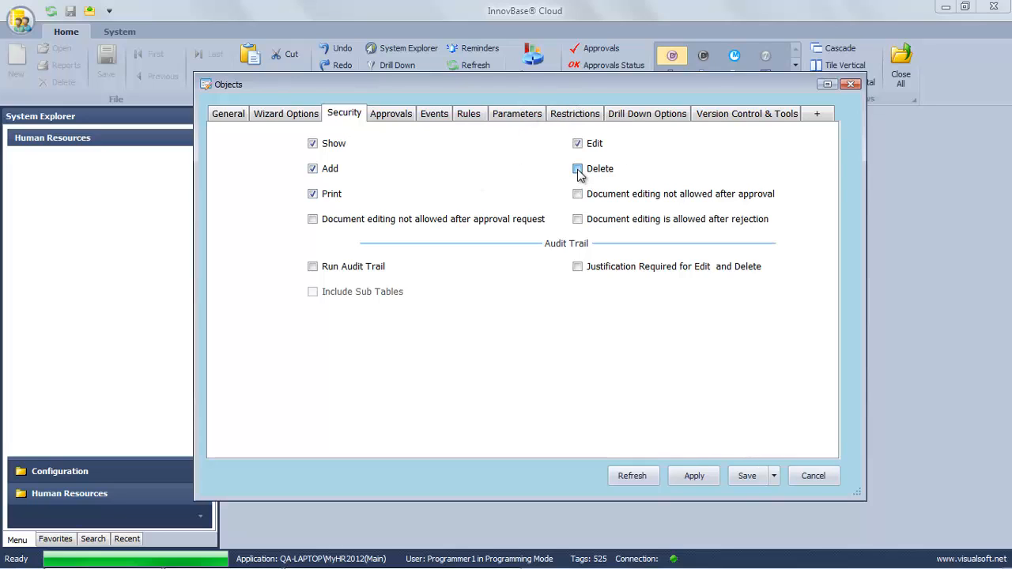
{"action": "left_click", "coordinate": [755, 480]}
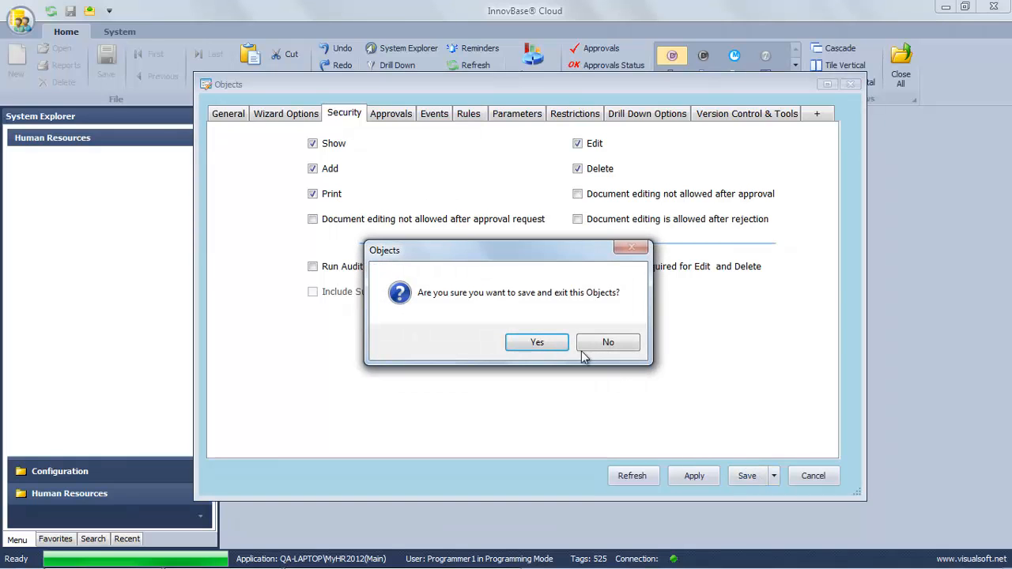
{"action": "left_click", "coordinate": [543, 346]}
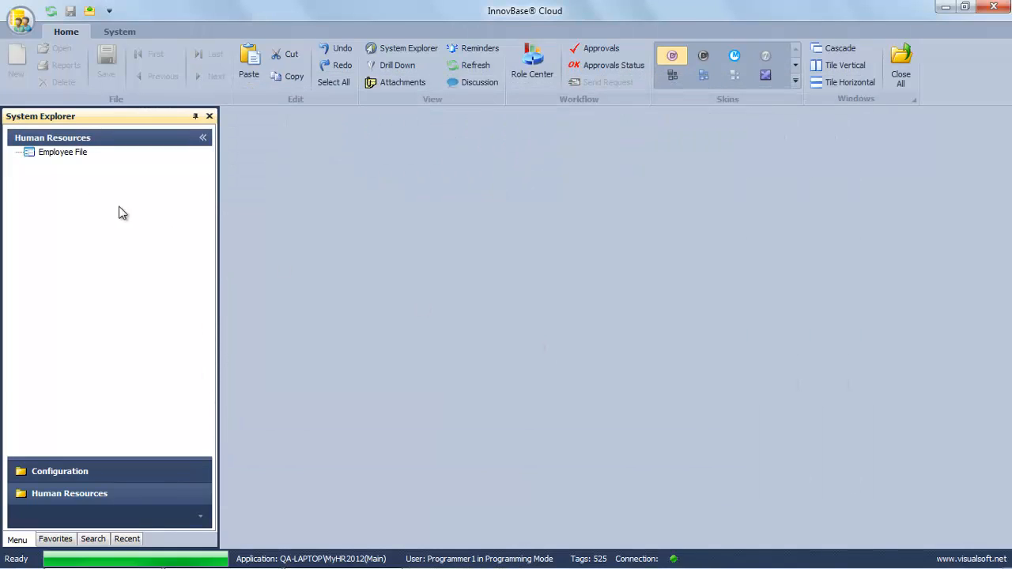
Open a new Employee File record and relabel the EmpID field Employee ID.
{"action": "left_click", "coordinate": [60, 152]}
{"action": "right_click", "coordinate": [57, 153]}
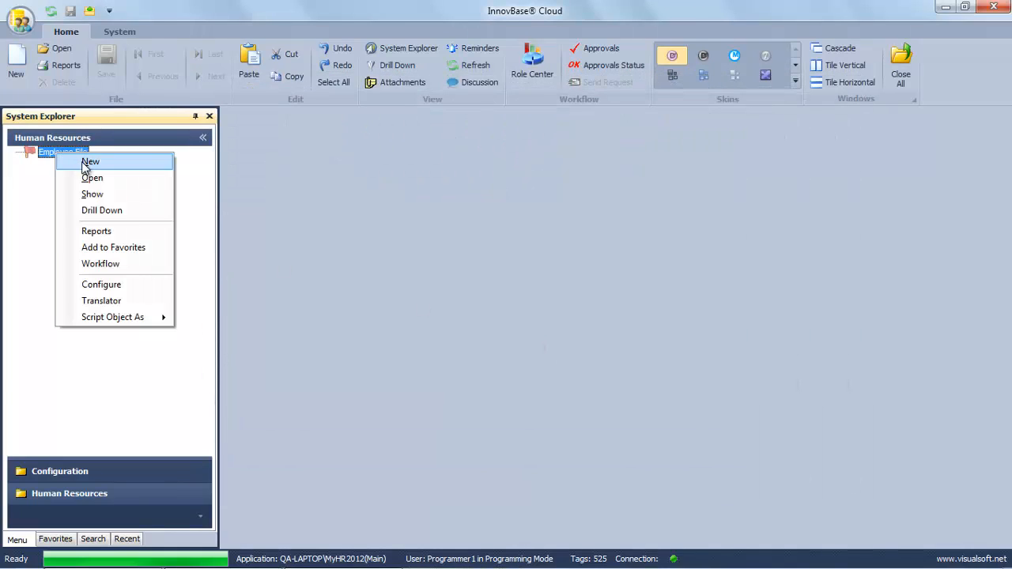
{"action": "left_click", "coordinate": [87, 162]}
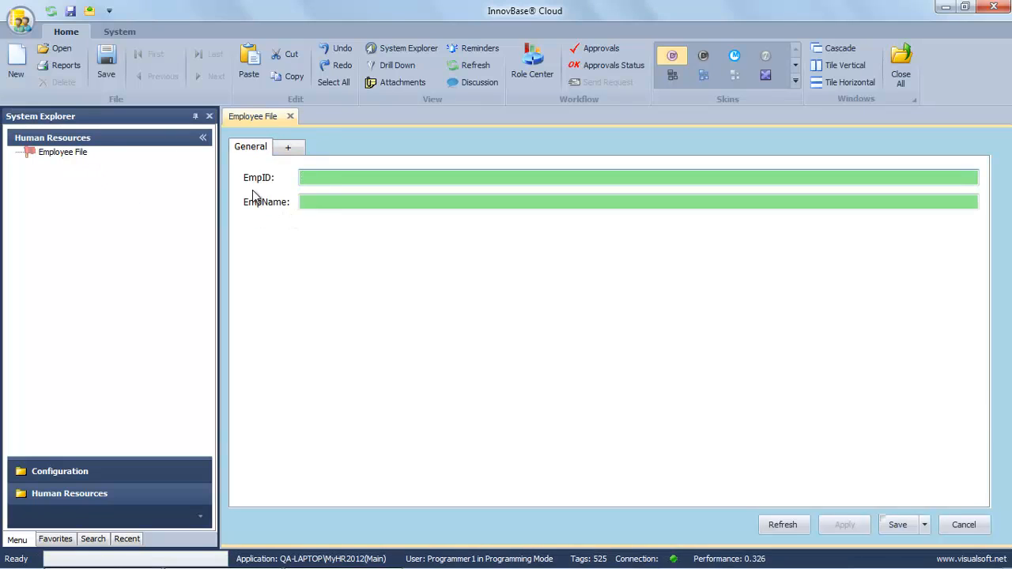
{"action": "left_click", "coordinate": [332, 201]}
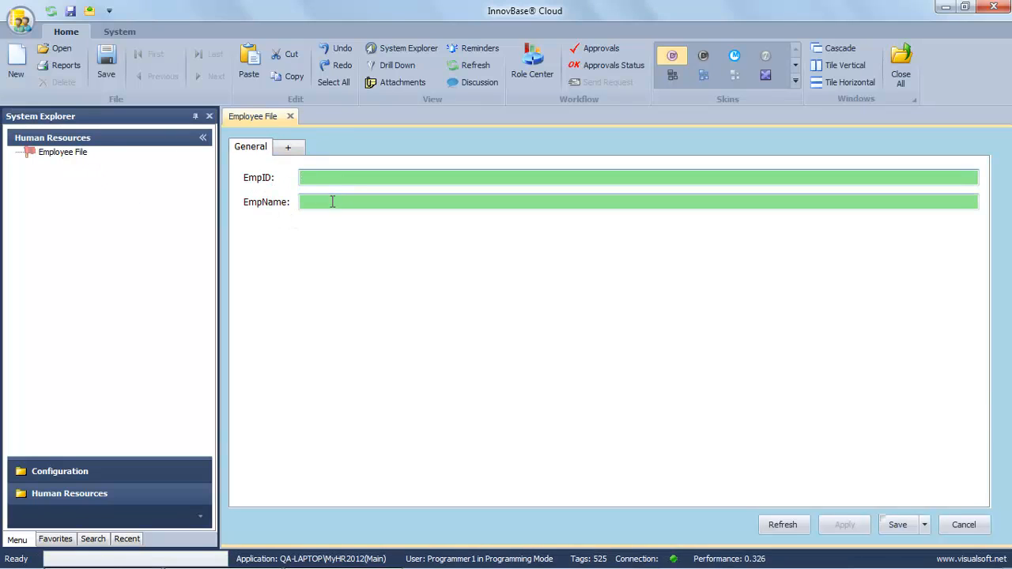
{"action": "right_click", "coordinate": [257, 186]}
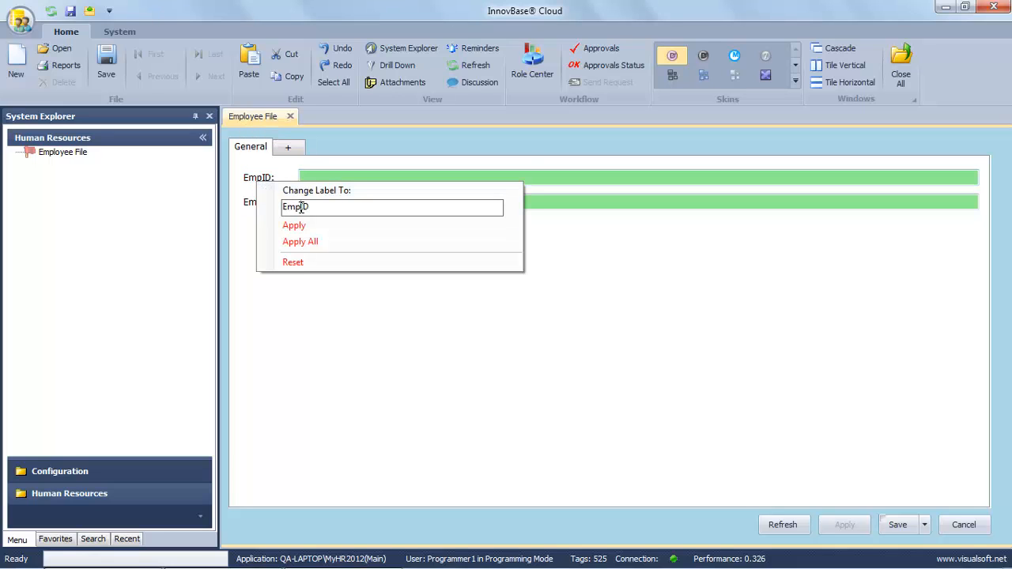
{"action": "mouse_move", "coordinate": [301, 208]}
{"action": "left_mouse_down"}
{"action": "mouse_move", "coordinate": [311, 207]}
{"action": "mouse_move", "coordinate": [298, 205]}
{"action": "left_mouse_up"}
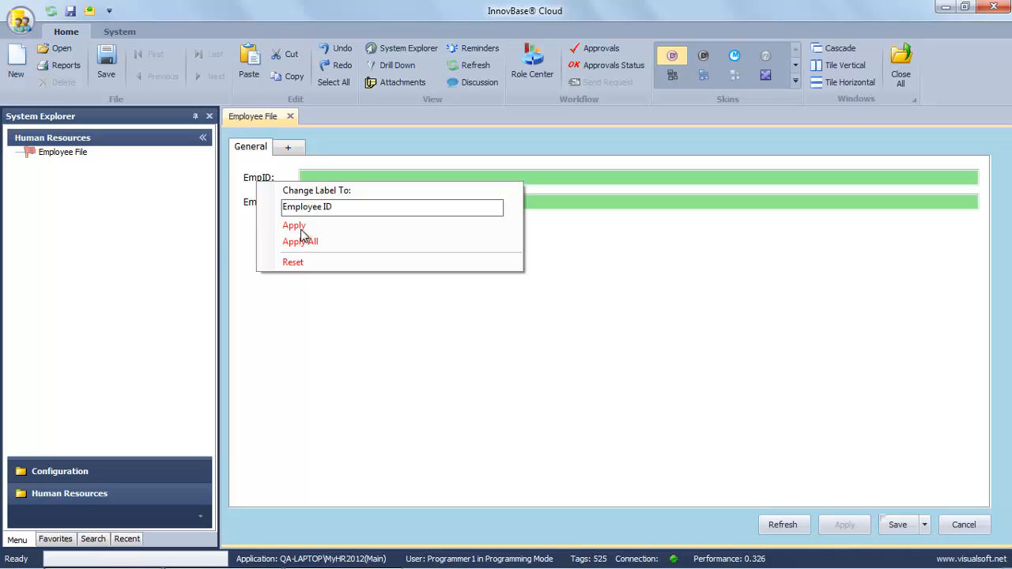
{"action": "left_click", "coordinate": [298, 226]}
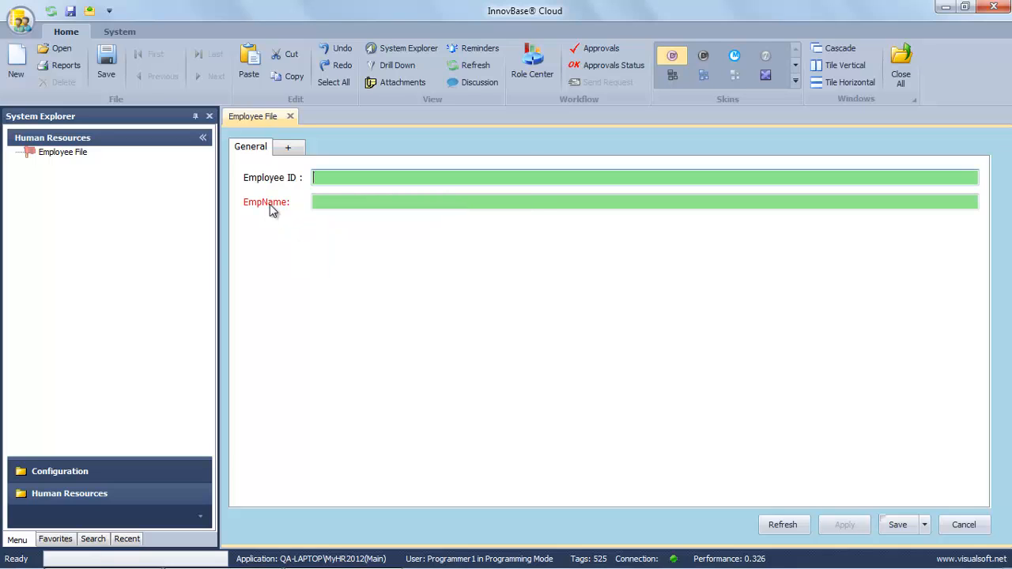
Relabel the EmpName field Employee Name.
{"action": "left_click", "coordinate": [270, 204]}
{"action": "left_click", "coordinate": [314, 230]}
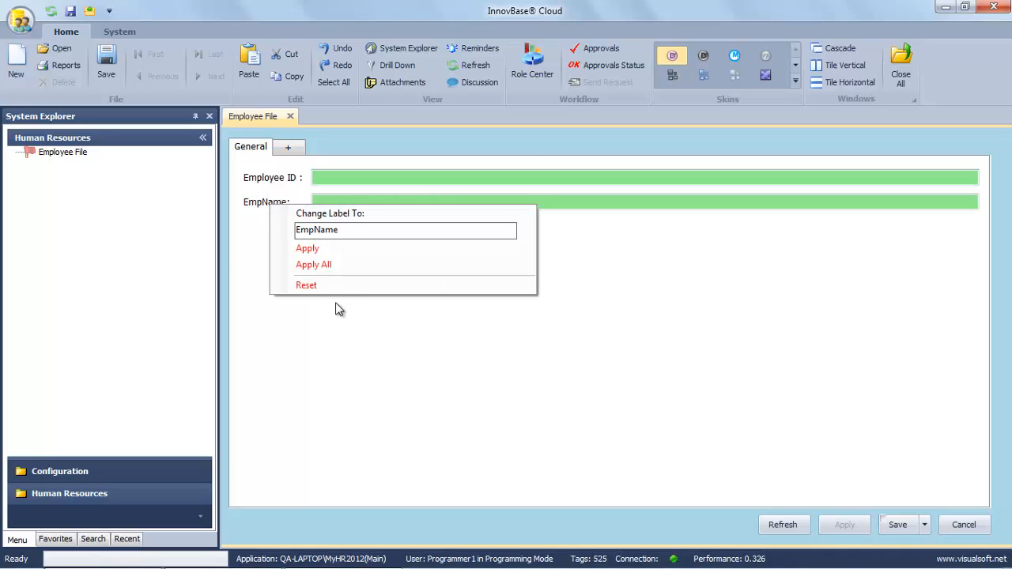
{"action": "type", "text": "loyee"}
{"action": "left_click", "coordinate": [313, 249]}
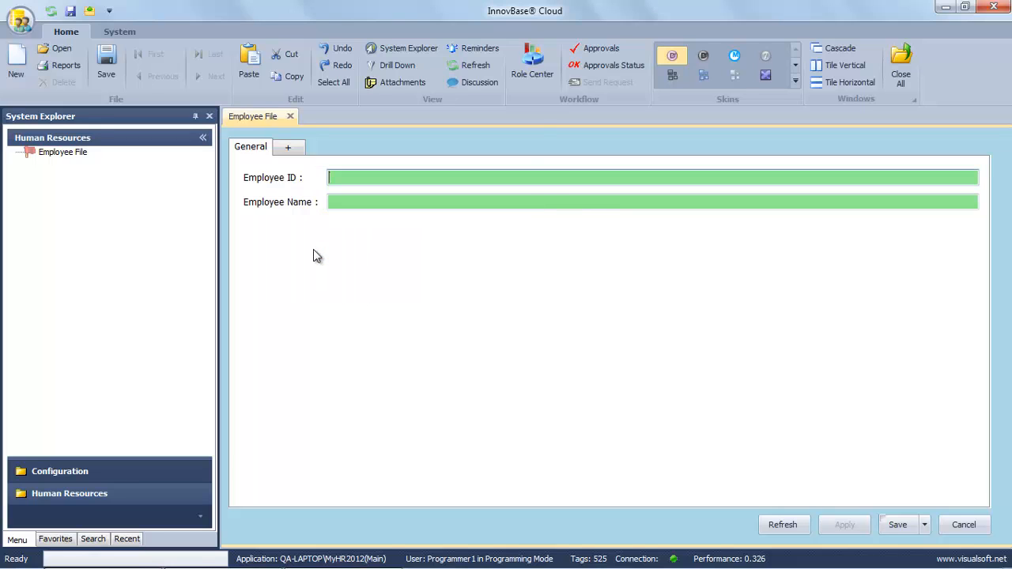
Change Employee ID's control type to AutoNumber, save it, and cancel the Employee File form.
{"action": "right_click", "coordinate": [354, 179]}
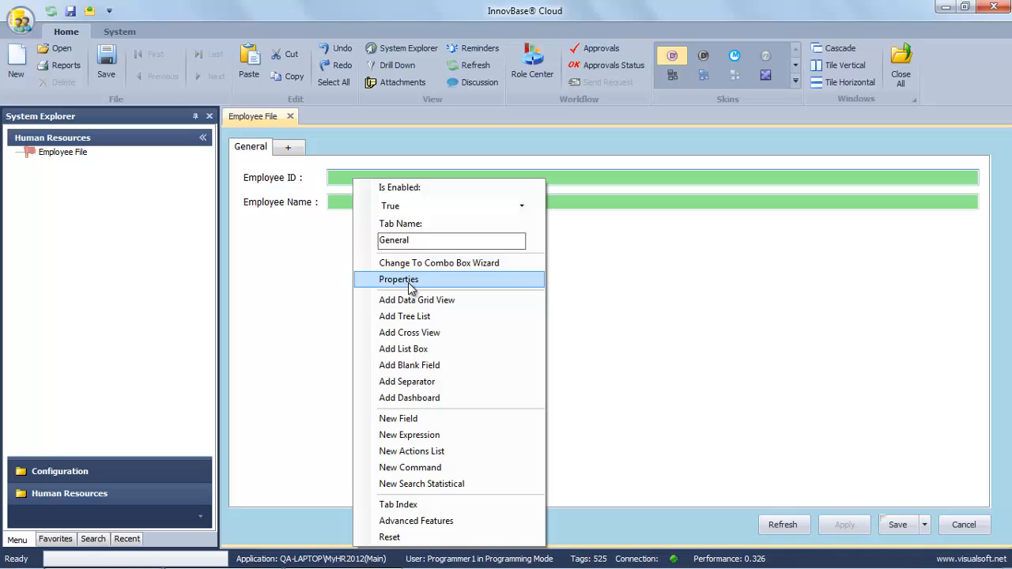
{"action": "left_click", "coordinate": [410, 281]}
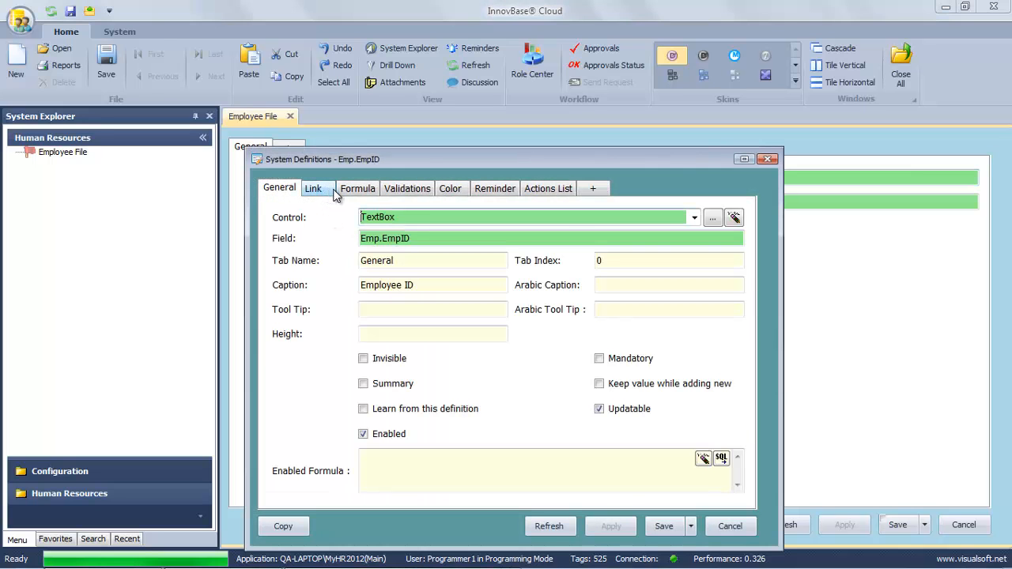
{"action": "double_click", "coordinate": [377, 218]}
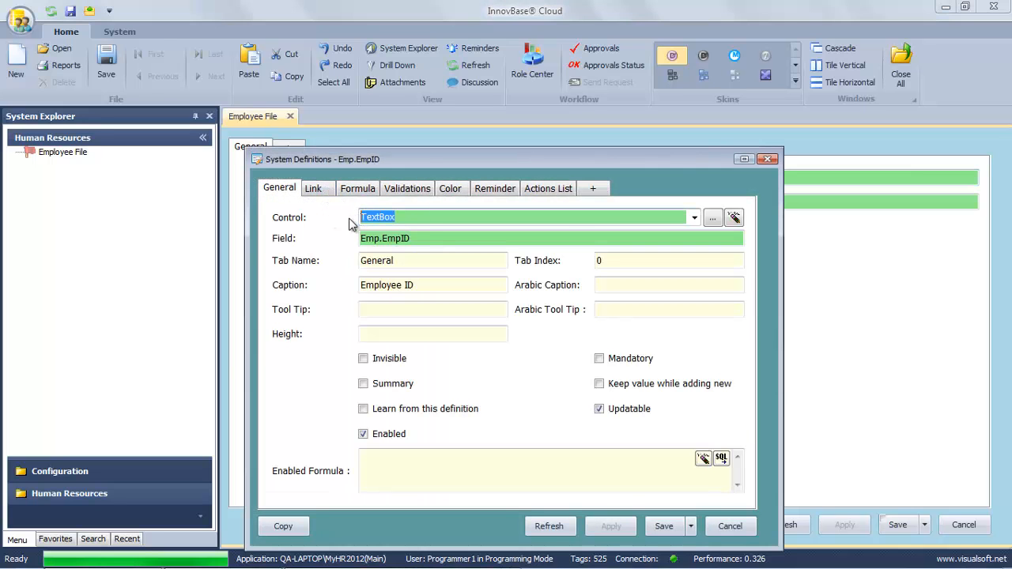
{"action": "type", "text": "autoNumber"}
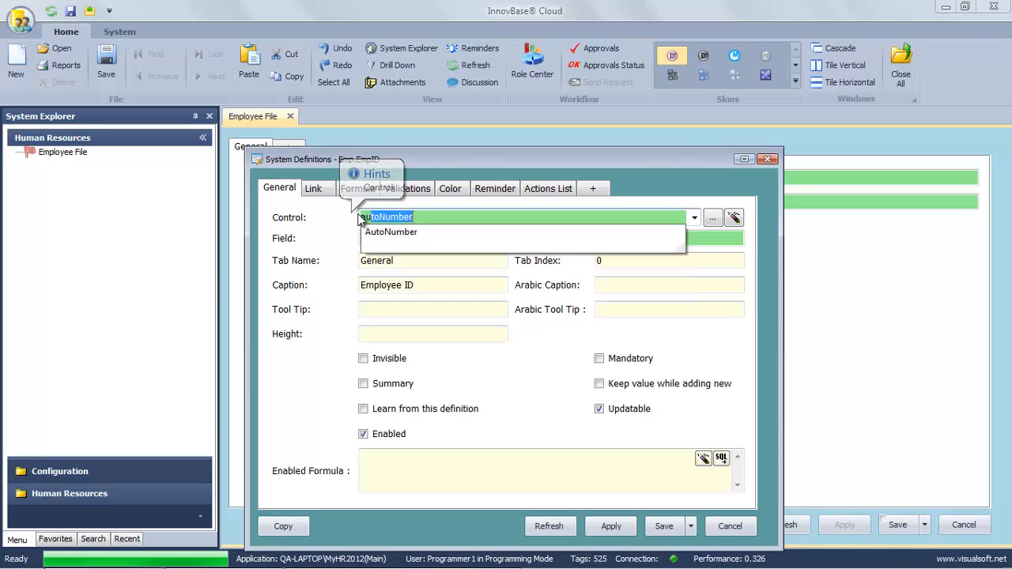
{"action": "left_click", "coordinate": [390, 232]}
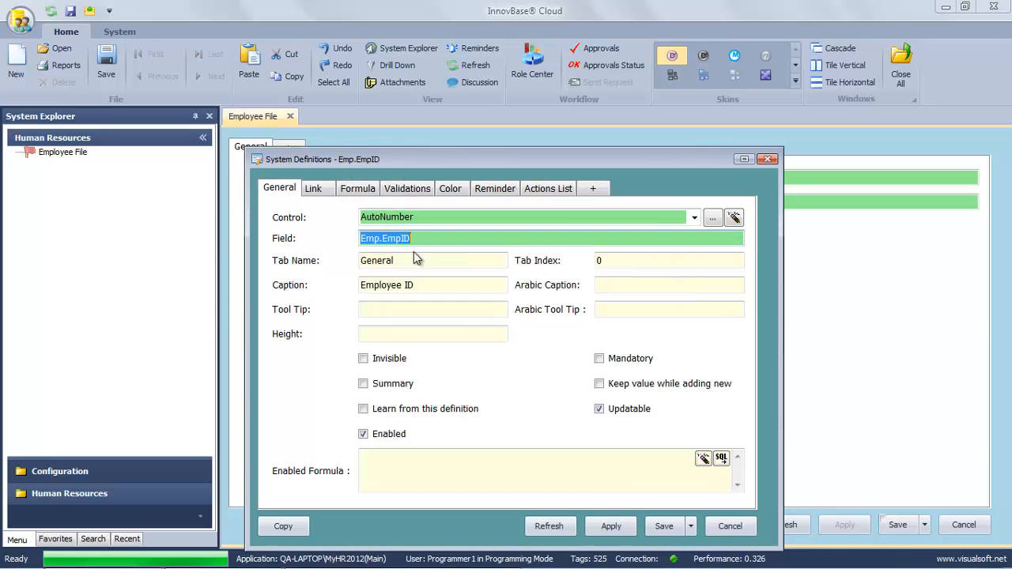
{"action": "left_click", "coordinate": [662, 526]}
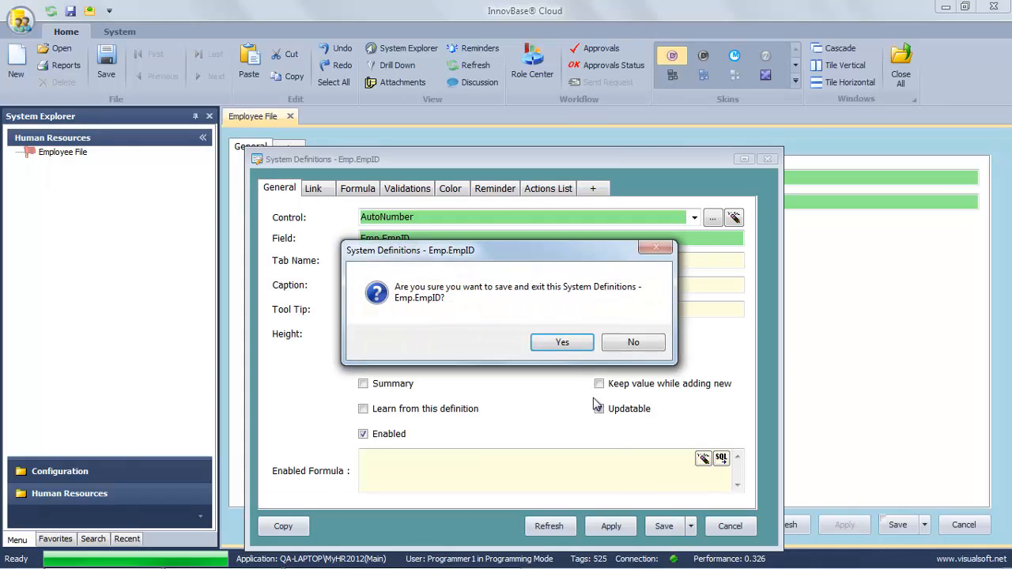
{"action": "left_click", "coordinate": [563, 343]}
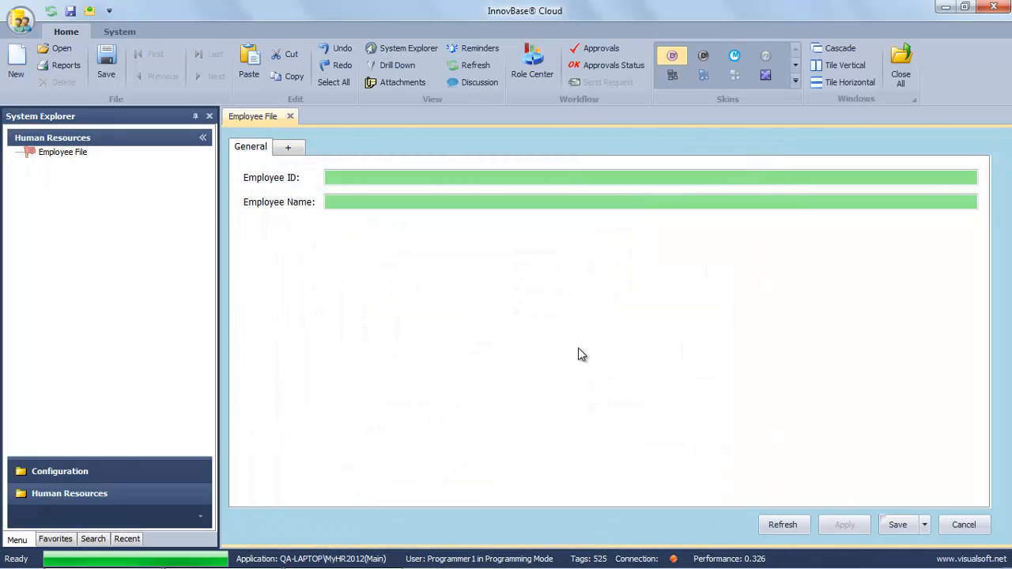
{"action": "left_click", "coordinate": [960, 526]}
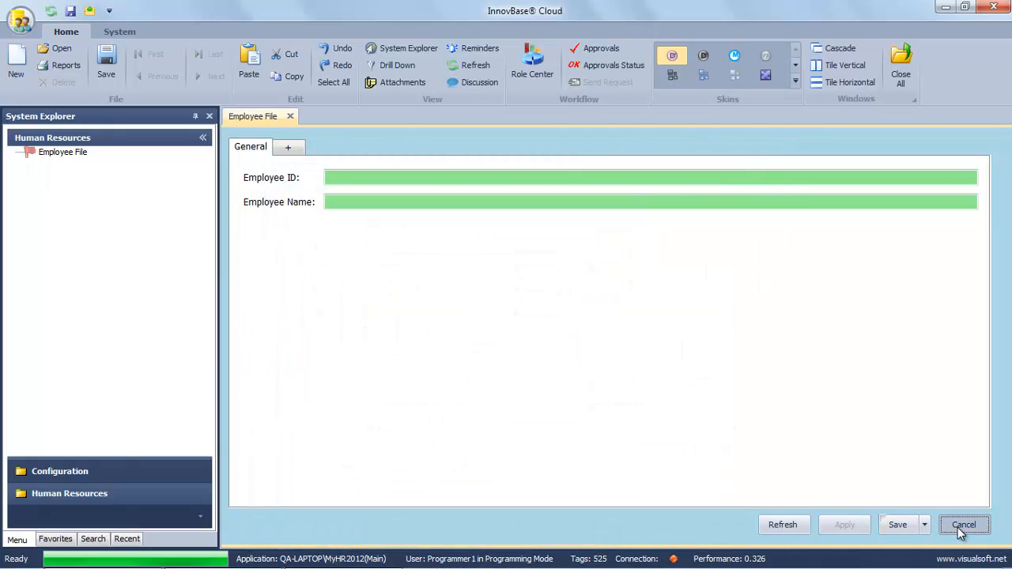
Add a new Employee File record with the employee's full name and save it.
{"action": "right_click", "coordinate": [65, 154]}
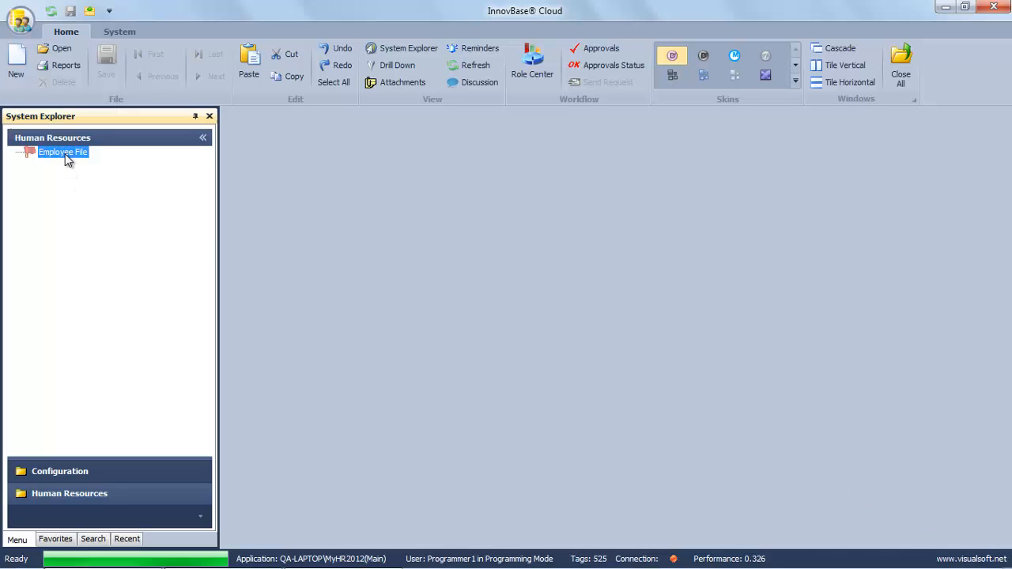
{"action": "left_click", "coordinate": [99, 164]}
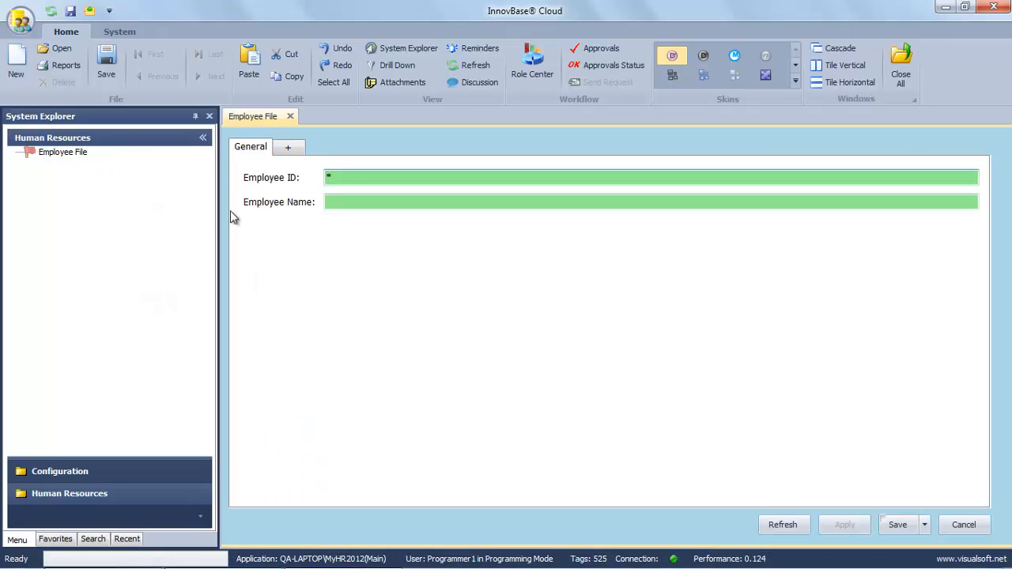
{"action": "left_click", "coordinate": [330, 177]}
{"action": "left_click", "coordinate": [339, 200]}
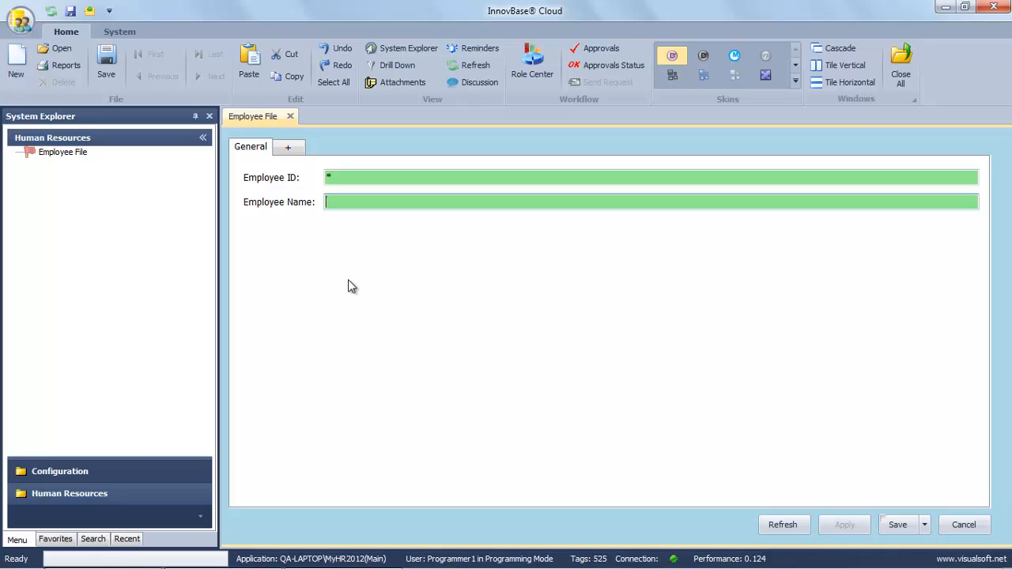
{"action": "left_click", "coordinate": [897, 525]}
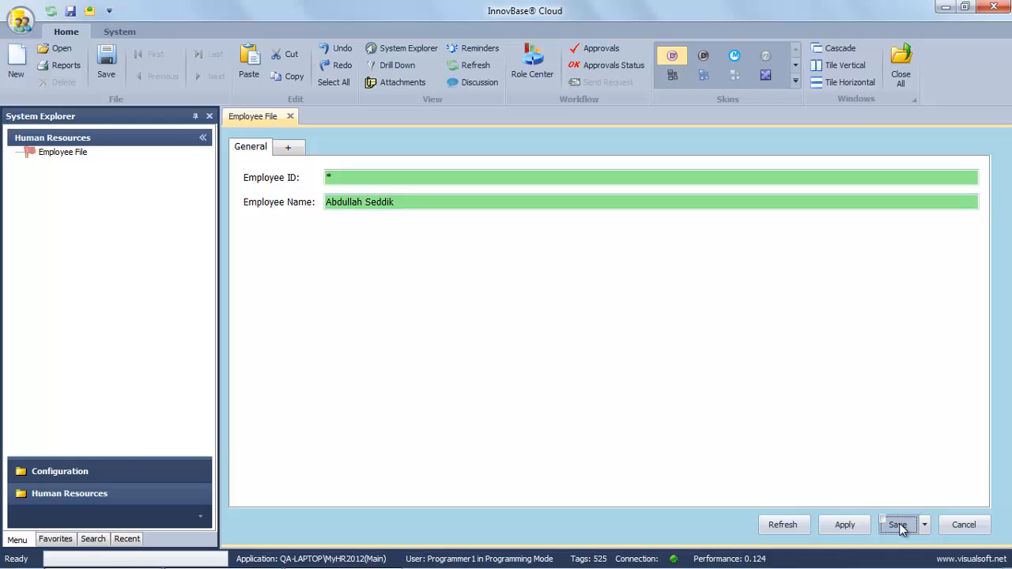
{"action": "left_click", "coordinate": [564, 348]}
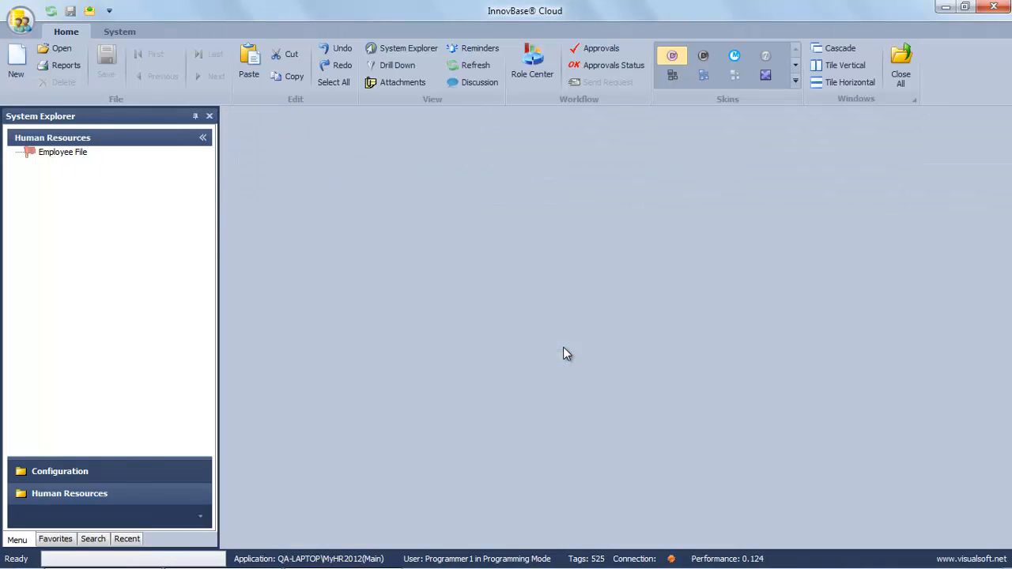
{"action": "left_click", "coordinate": [70, 158]}
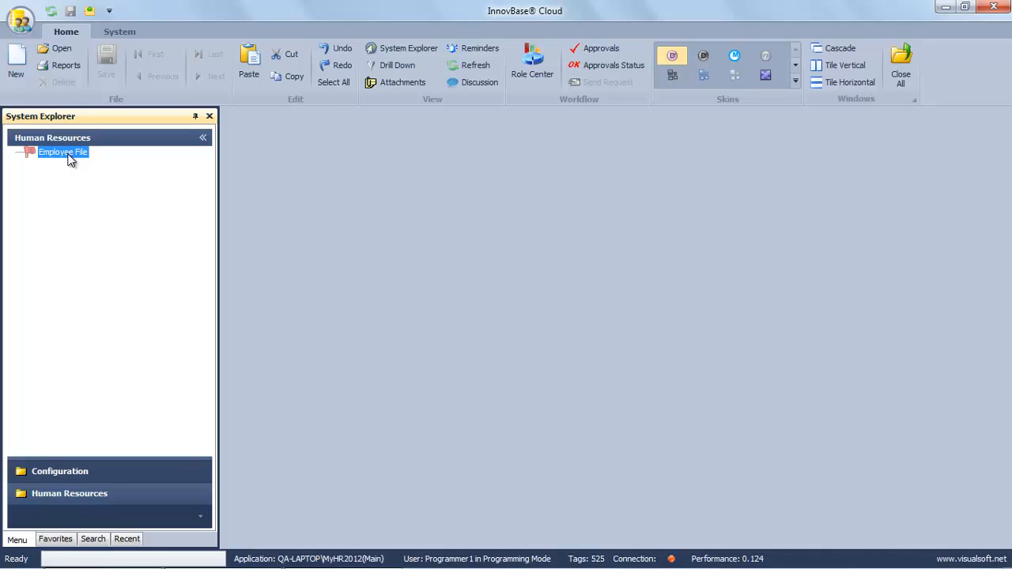
Drill down into the Employee File records list and reopen saved employee record 1.
{"action": "right_click", "coordinate": [69, 159]}
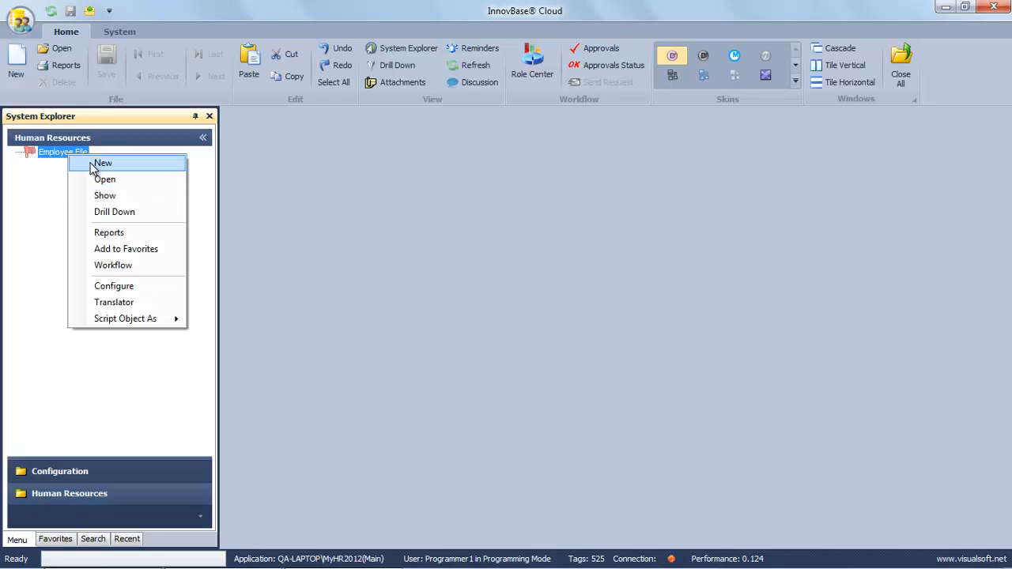
{"action": "left_click", "coordinate": [111, 212]}
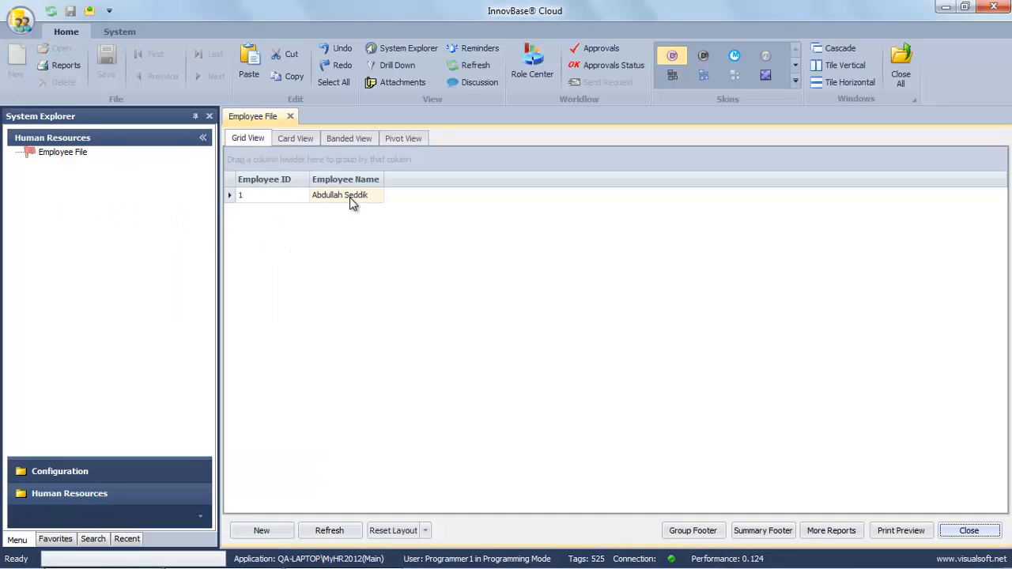
{"action": "double_click", "coordinate": [350, 197]}
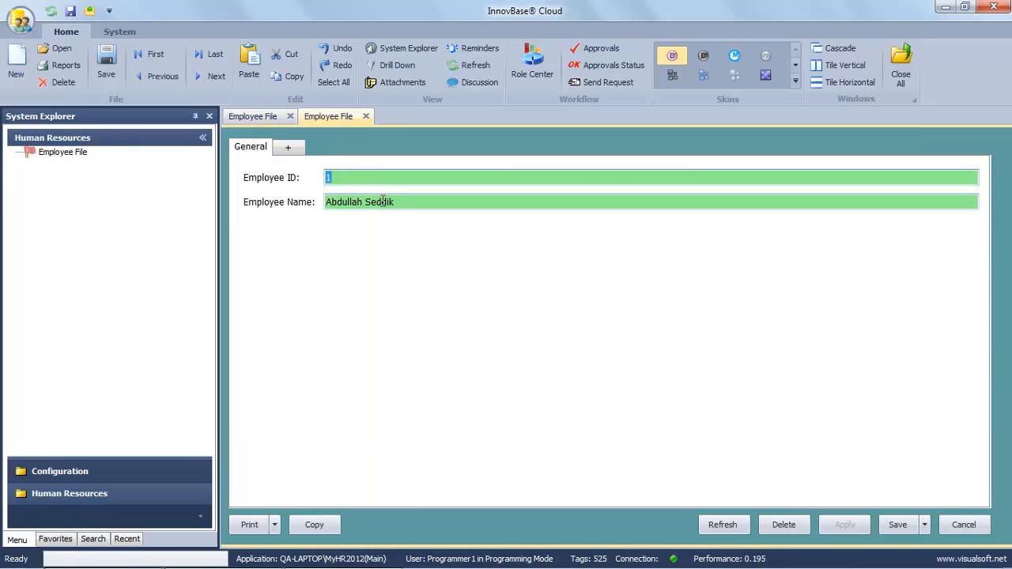
{"action": "left_click", "coordinate": [417, 202]}
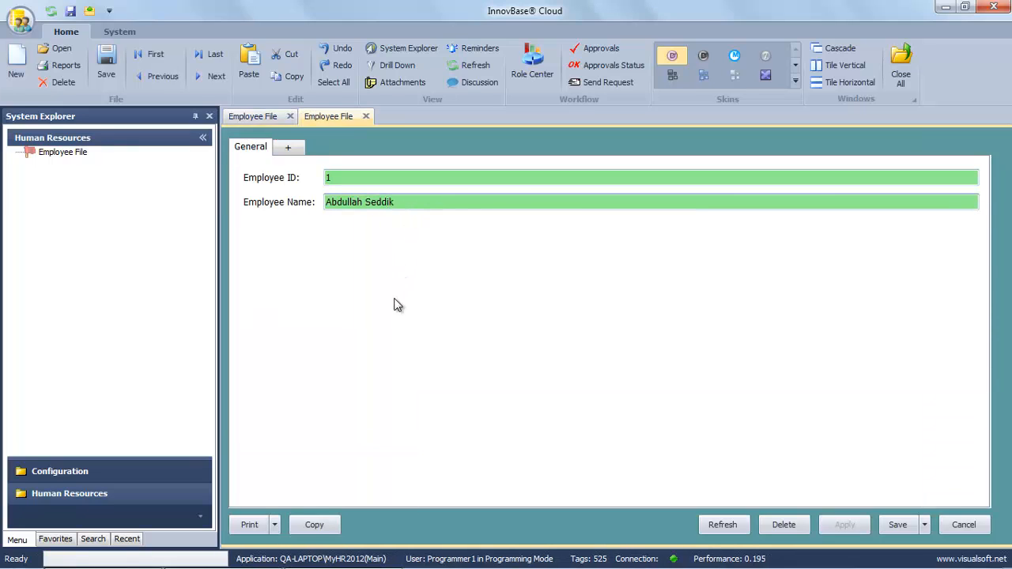
{"action": "left_click", "coordinate": [963, 525]}
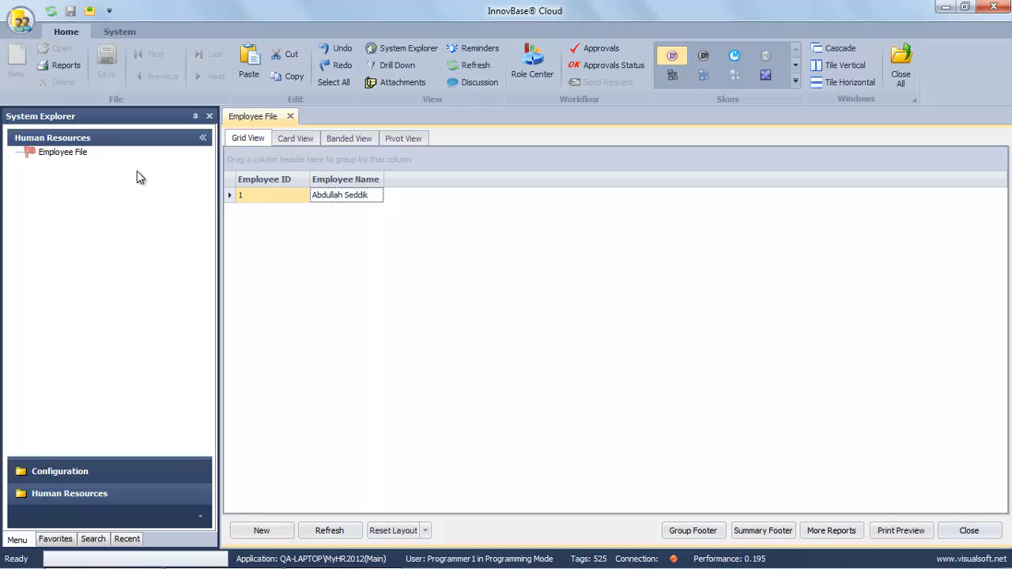
{"action": "double_click", "coordinate": [323, 198]}
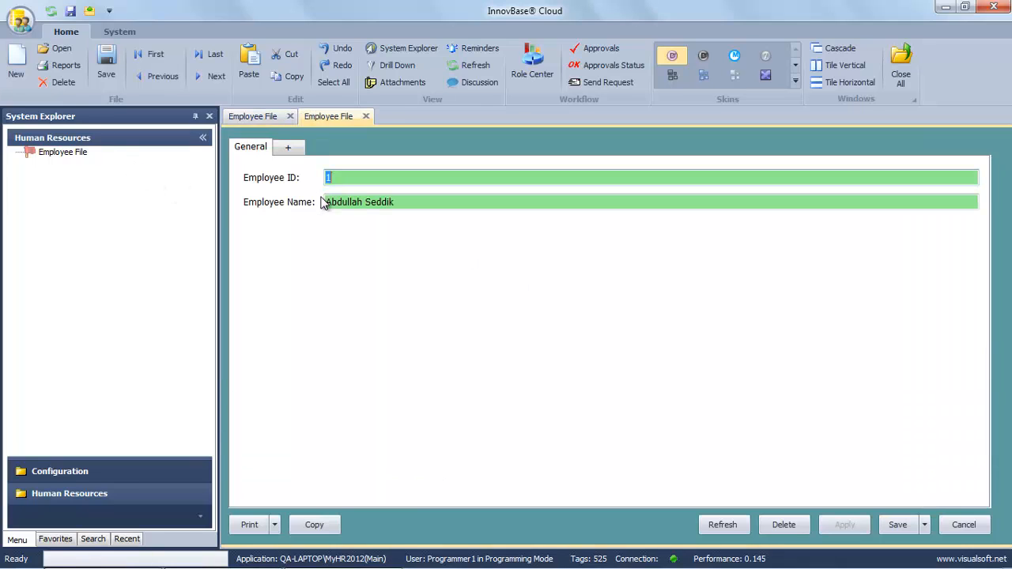
Add a new BirthDate field of data type datetime to the Employee File form.
{"action": "right_click", "coordinate": [353, 240]}
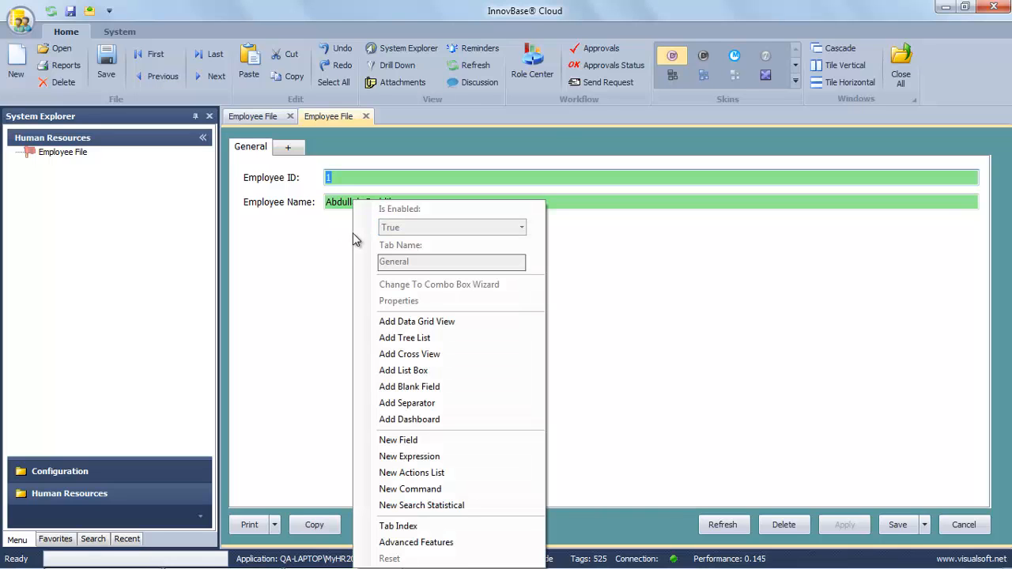
{"action": "left_click", "coordinate": [409, 444]}
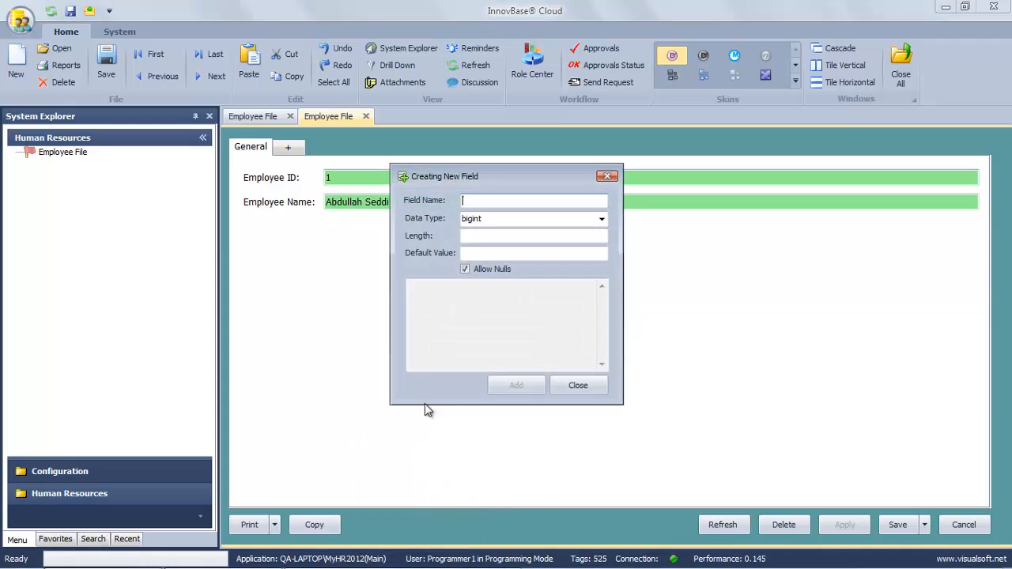
{"action": "type", "text": "Bi"}
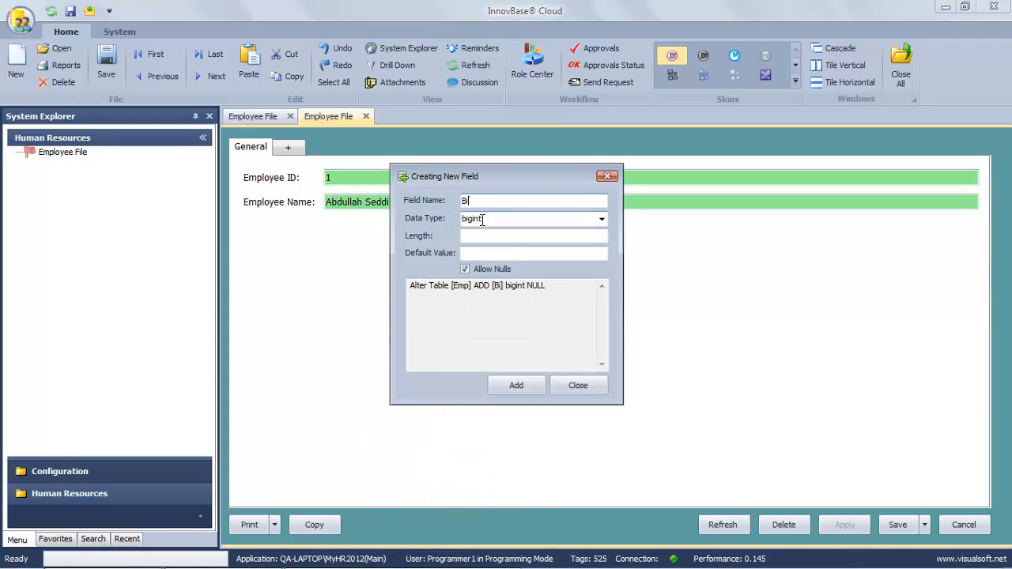
{"action": "type", "text": "rthDate"}
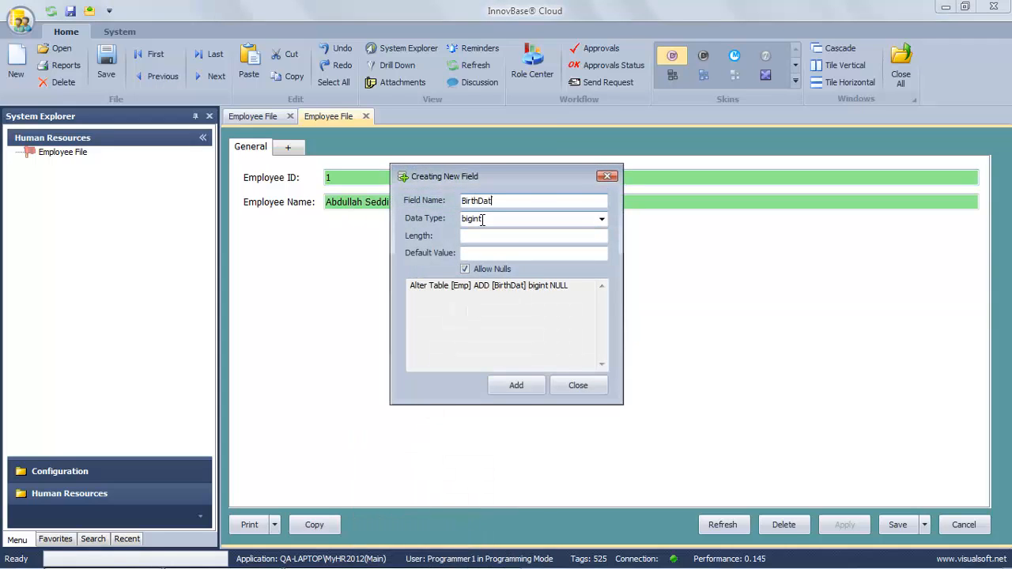
{"action": "left_click", "coordinate": [505, 221]}
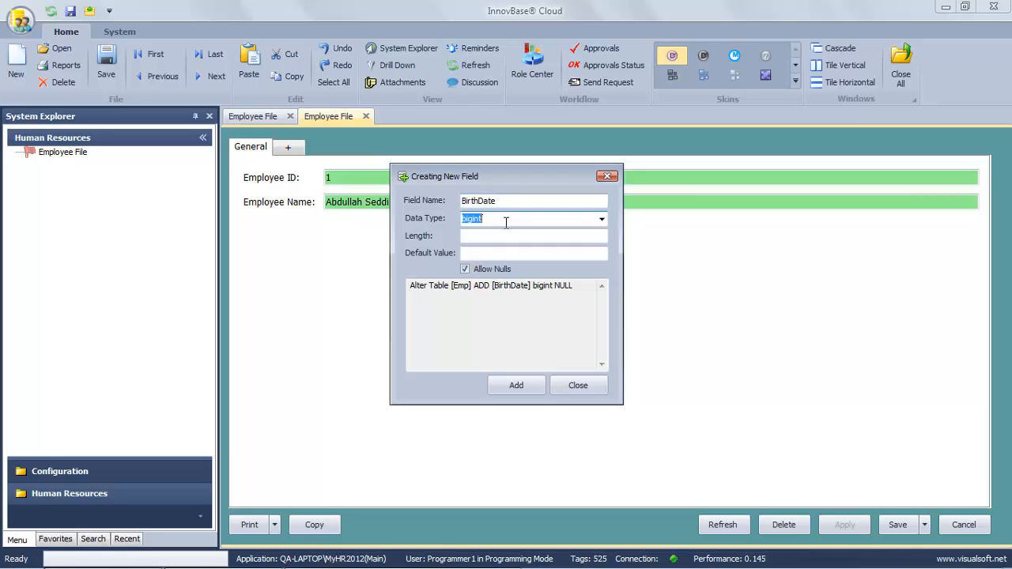
{"action": "type", "text": "datetime"}
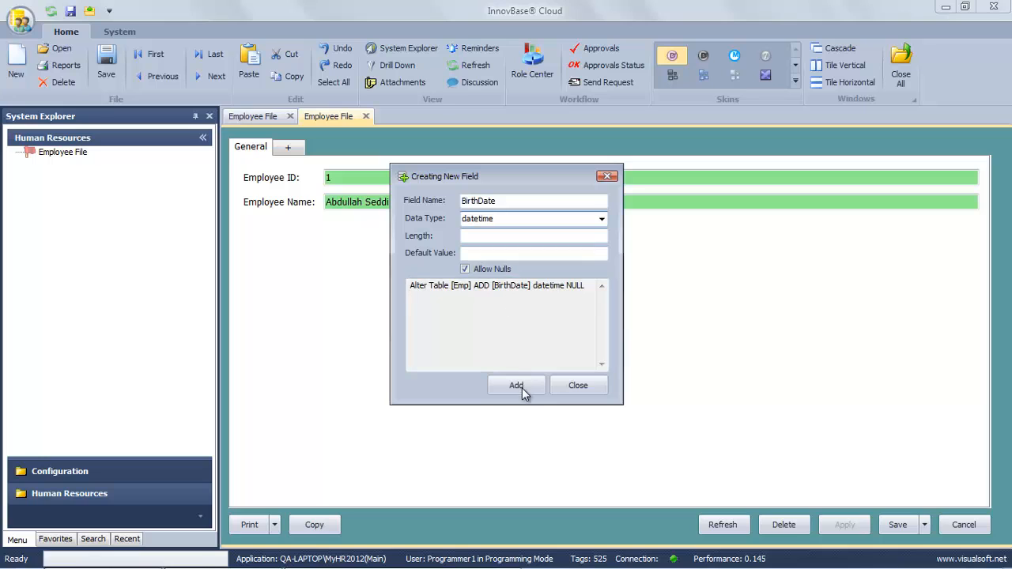
{"action": "left_click", "coordinate": [520, 389]}
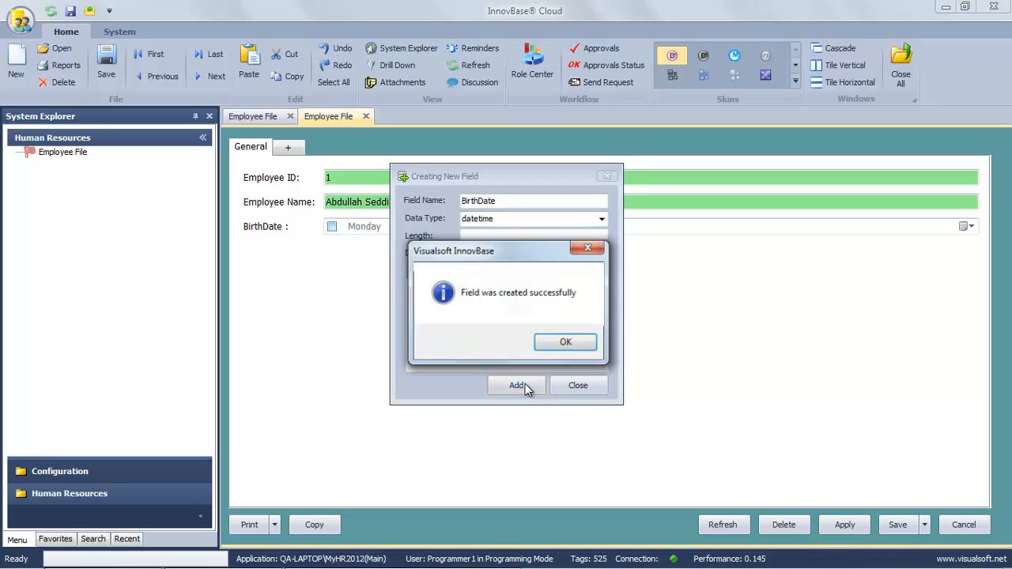
{"action": "left_click", "coordinate": [566, 345]}
{"action": "left_click_drag", "start_coordinate": [486, 178], "coordinate": [592, 267]}
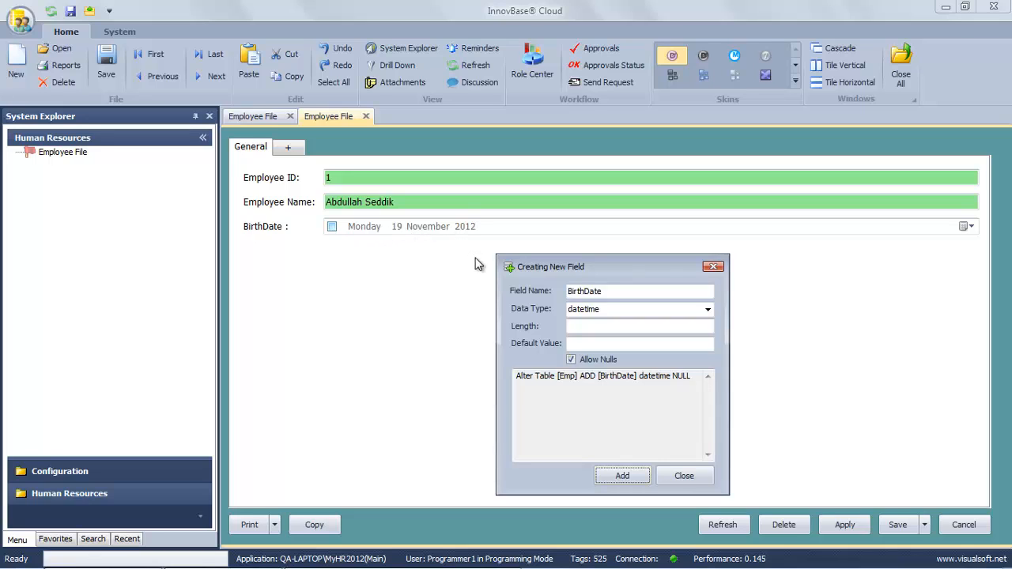
Create a BloodGroup field of type int on the form, then close the field window.
{"action": "double_click", "coordinate": [603, 291]}
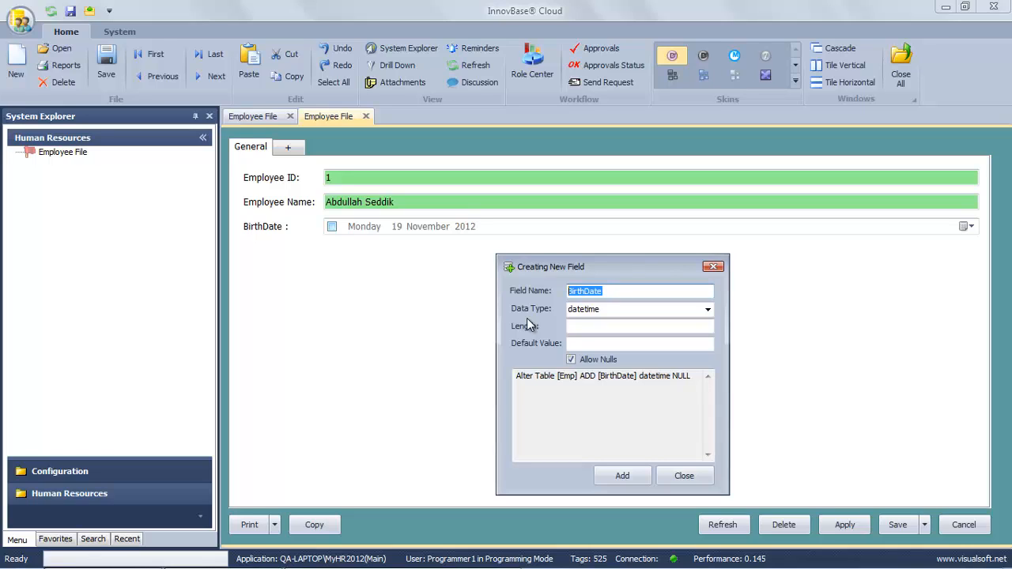
{"action": "type", "text": "Bloo"}
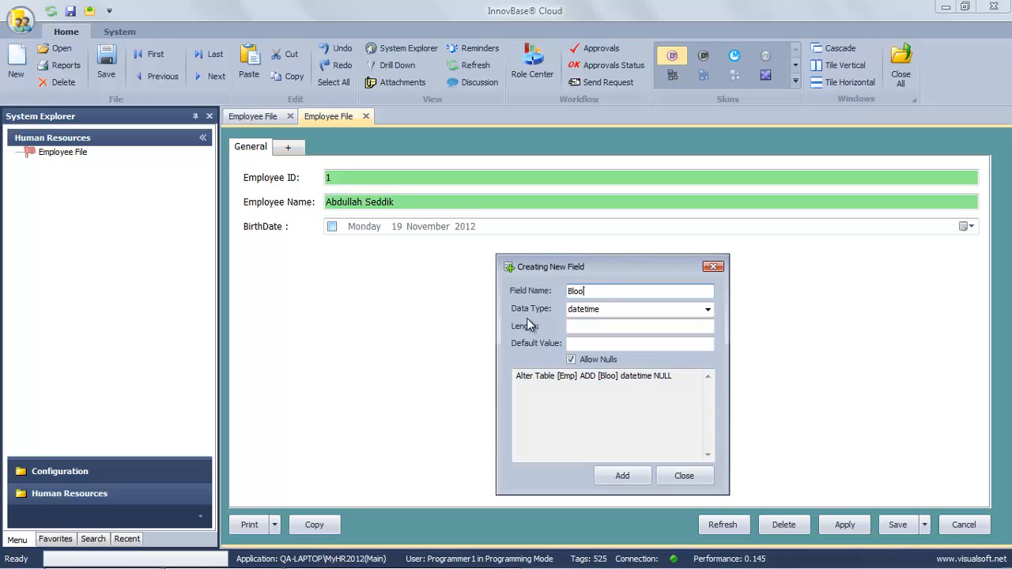
{"action": "type", "text": "dGroup"}
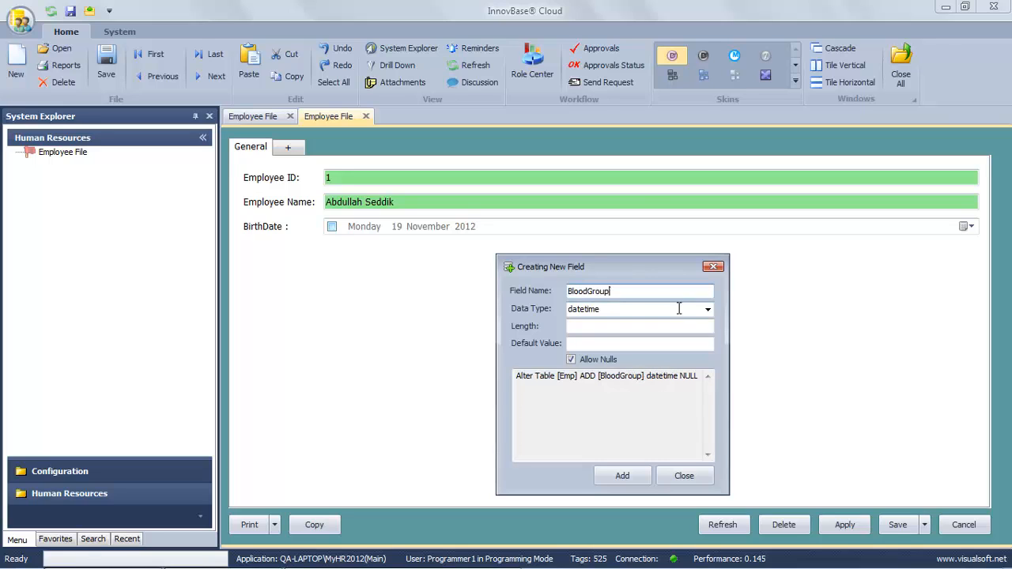
{"action": "left_click", "coordinate": [708, 309]}
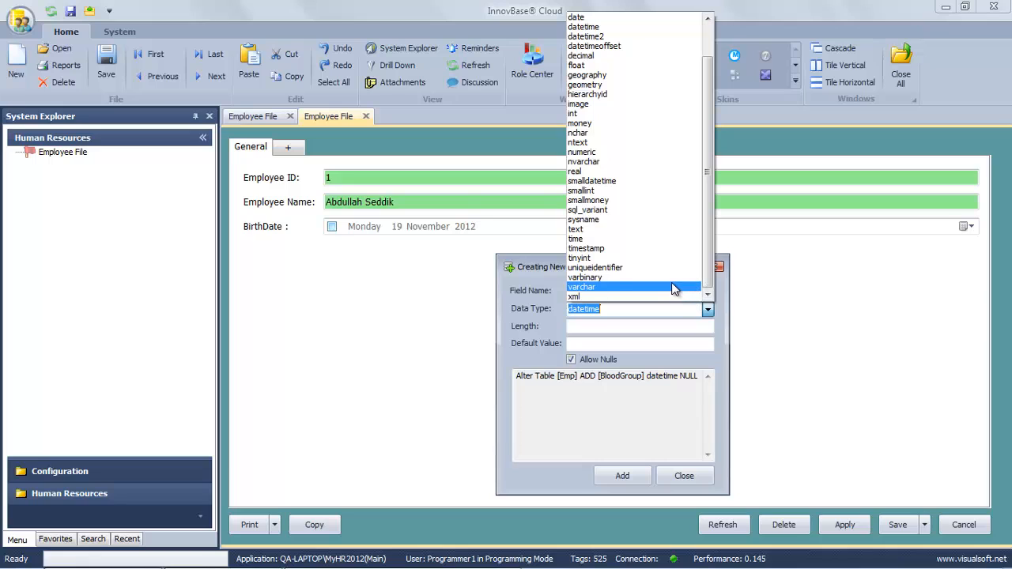
{"action": "left_click", "coordinate": [602, 114]}
{"action": "left_click", "coordinate": [644, 474]}
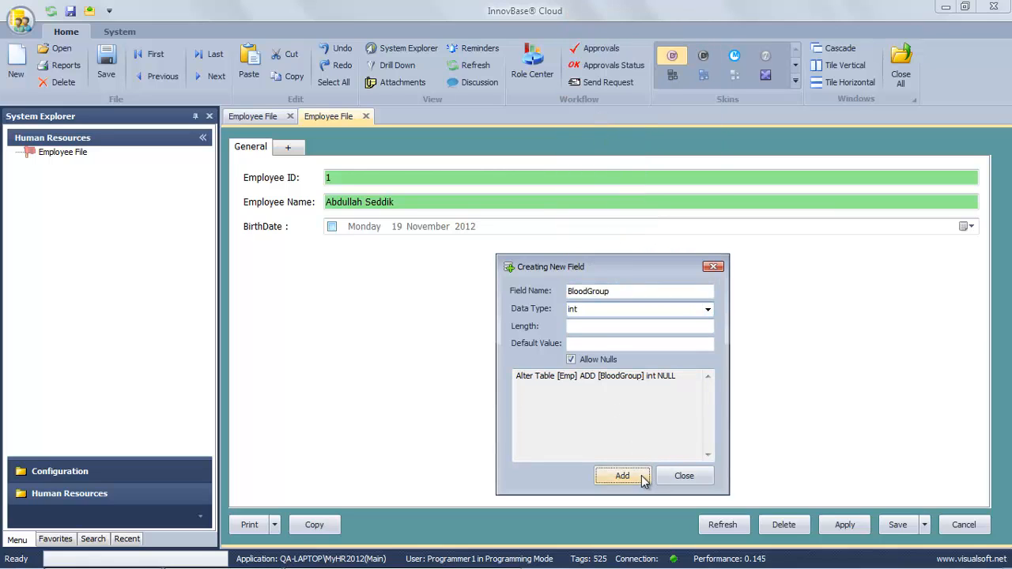
{"action": "left_click", "coordinate": [570, 342]}
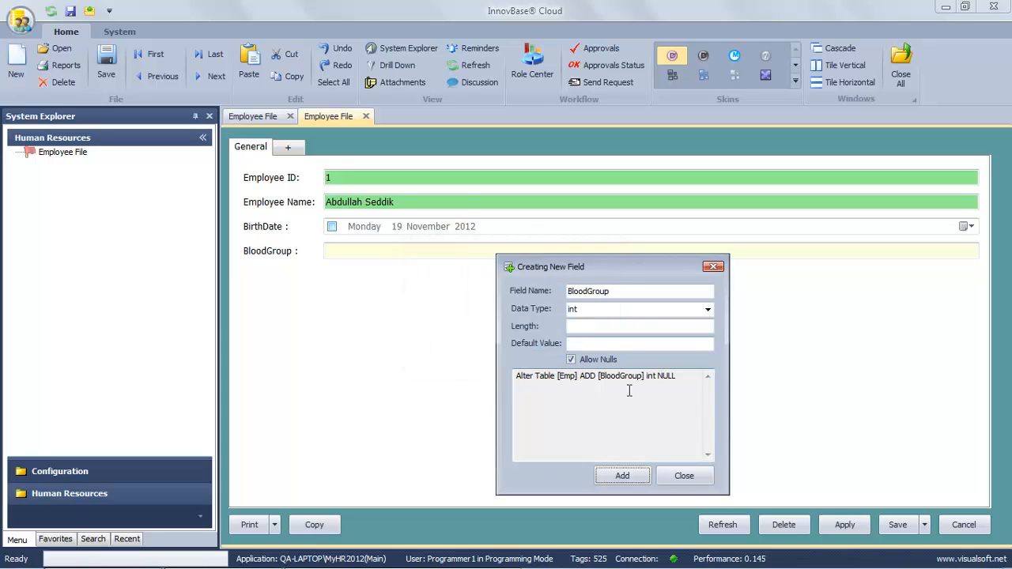
{"action": "left_click", "coordinate": [682, 476]}
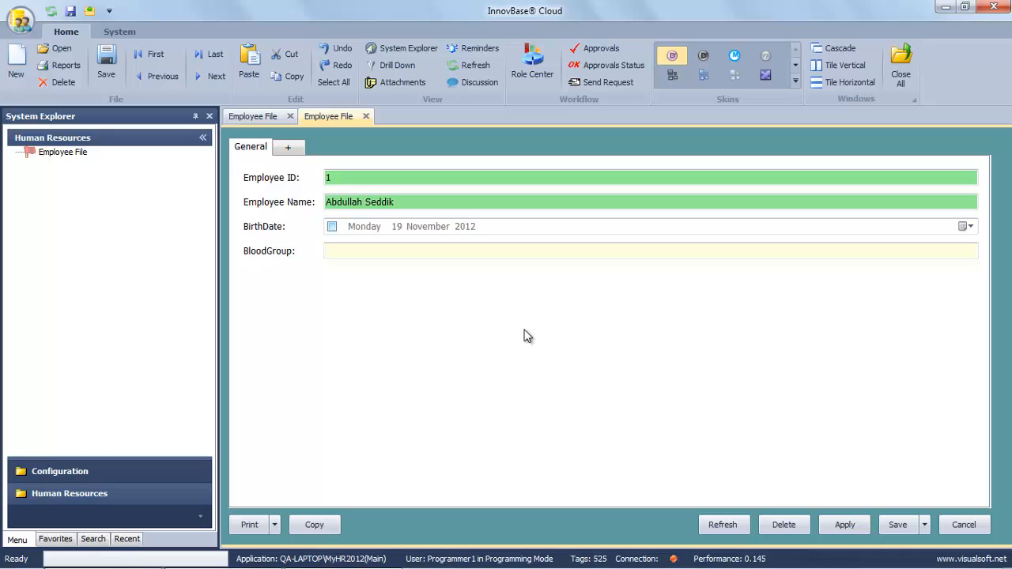
{"action": "left_click", "coordinate": [340, 252]}
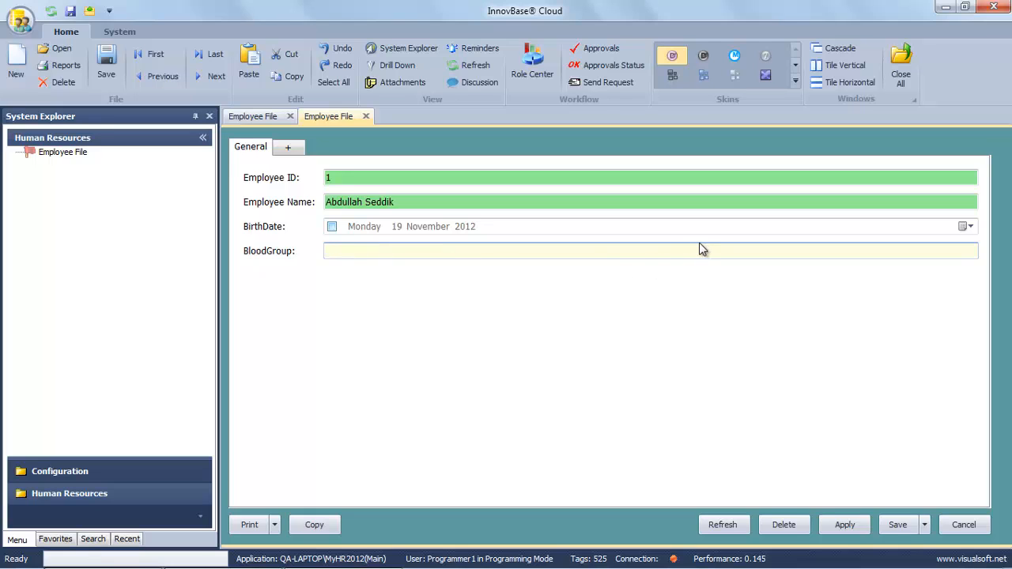
{"action": "mouse_move", "coordinate": [266, 260]}
{"action": "left_click", "coordinate": [356, 251]}
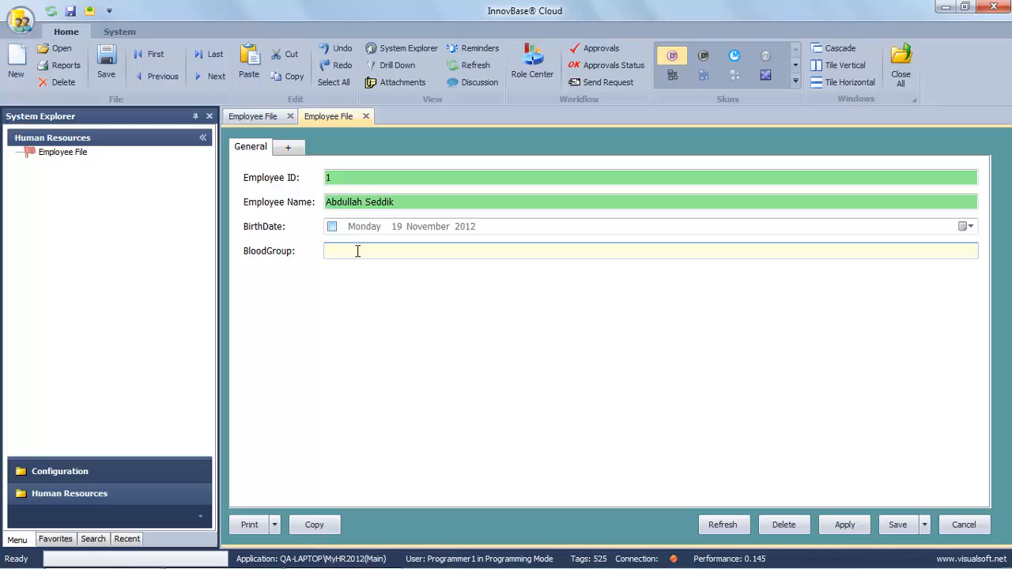
Create a Settings menu under Human Resources with Arabic name الإعدادات and save it.
{"action": "right_click", "coordinate": [83, 494]}
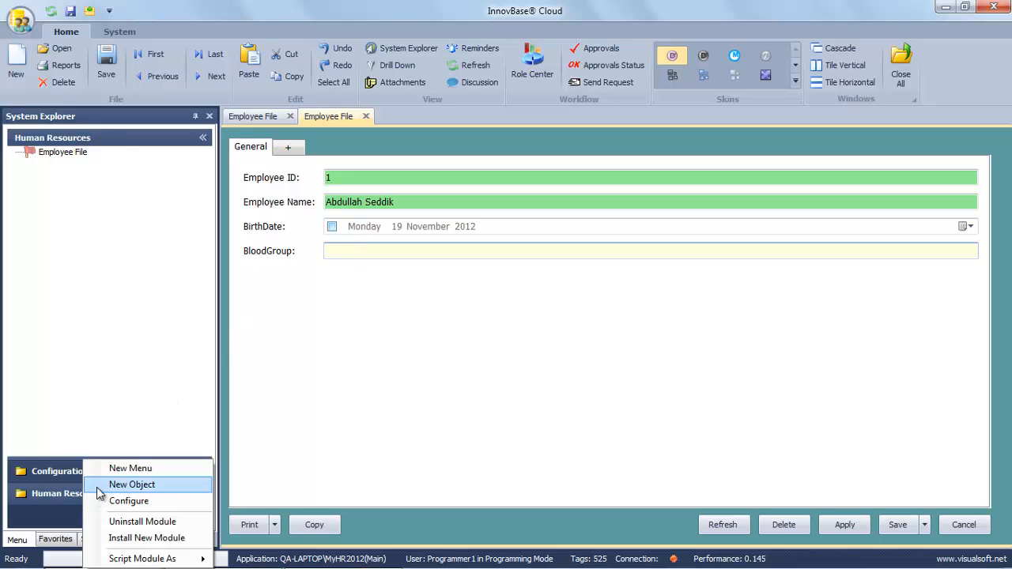
{"action": "left_click", "coordinate": [111, 473]}
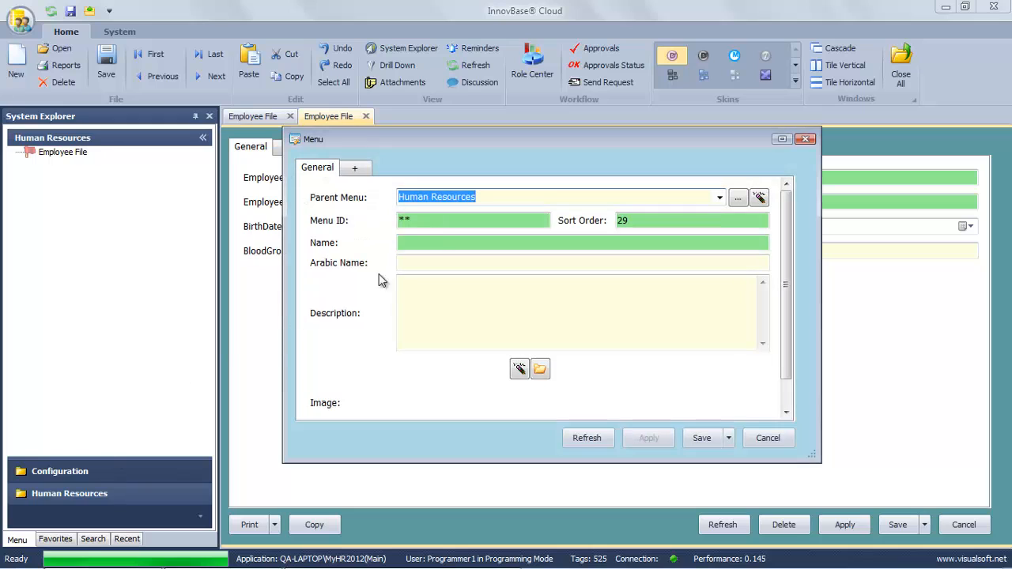
{"action": "left_click", "coordinate": [439, 243]}
{"action": "type", "text": "Settings"}
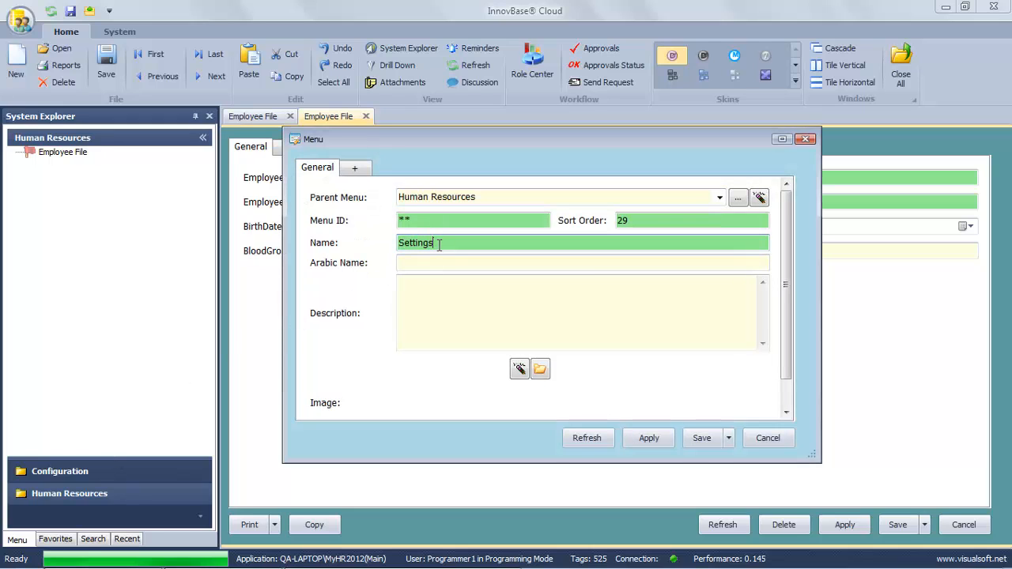
{"action": "left_click", "coordinate": [443, 261]}
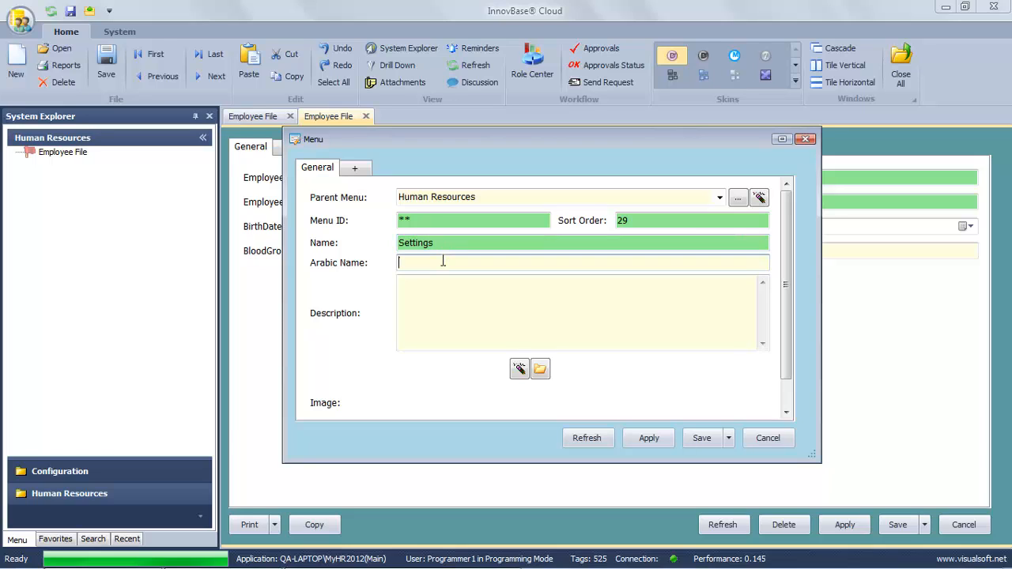
{"action": "type", "text": "الإعدادات"}
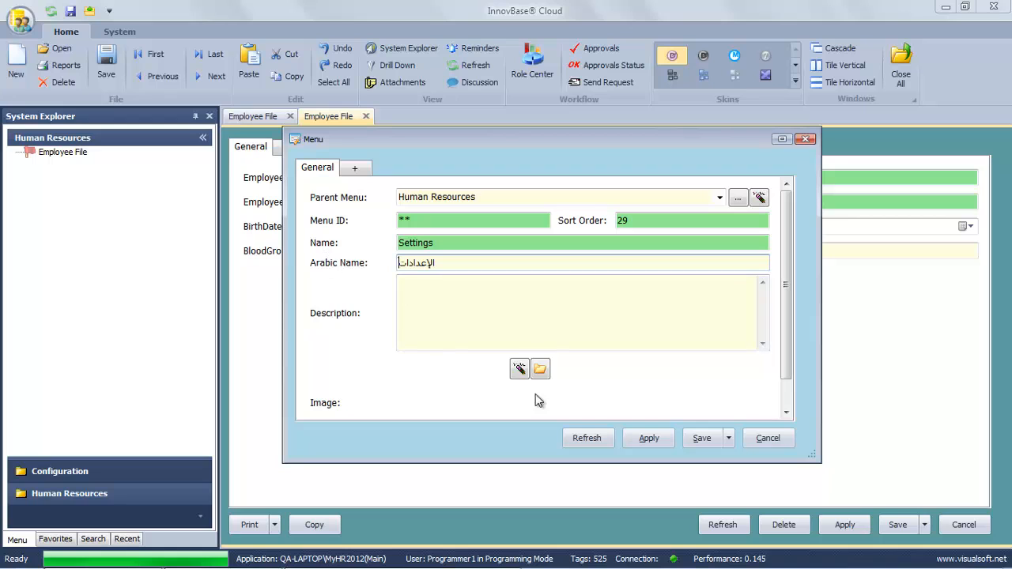
{"action": "left_click", "coordinate": [701, 439]}
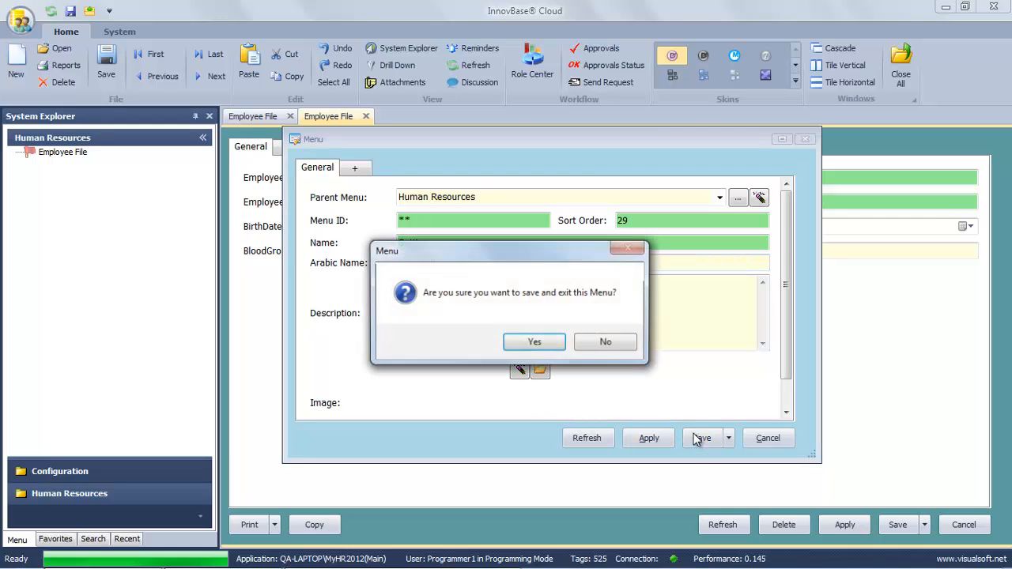
{"action": "left_click", "coordinate": [560, 345]}
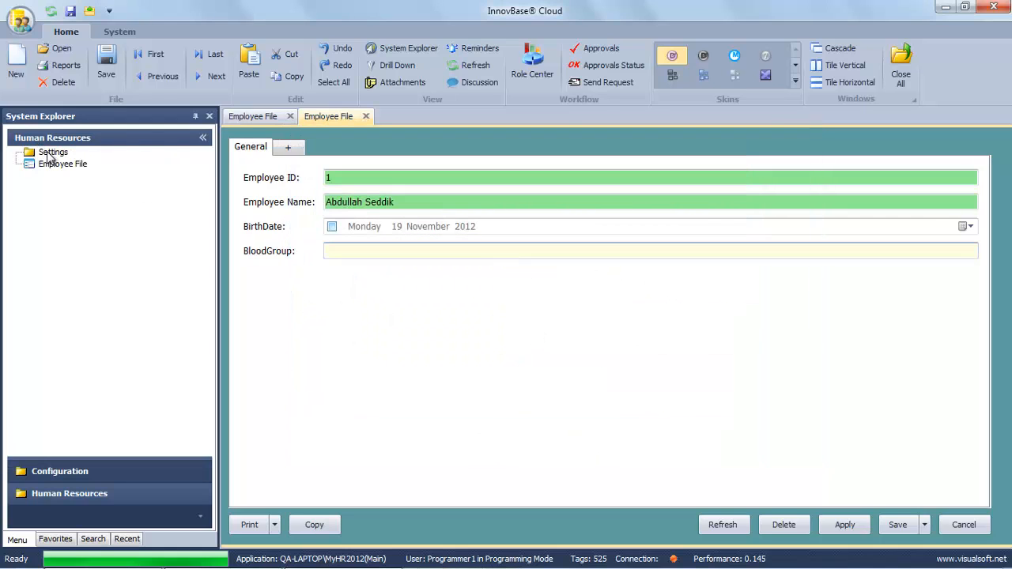
Create a Blood Group object under Settings, Arabic name زمرة الدم, with User Table source.
{"action": "right_click", "coordinate": [53, 158]}
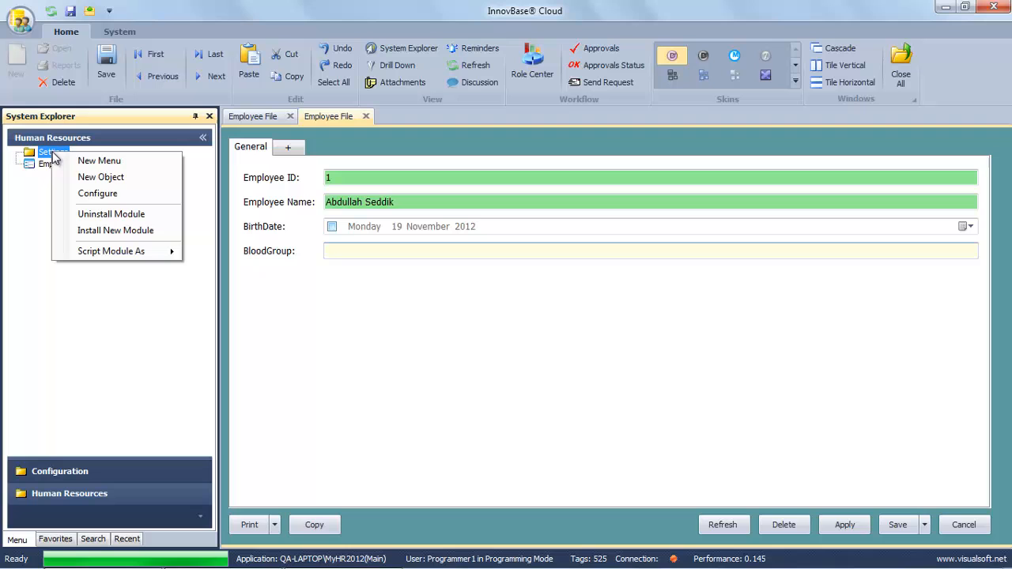
{"action": "left_click", "coordinate": [93, 177]}
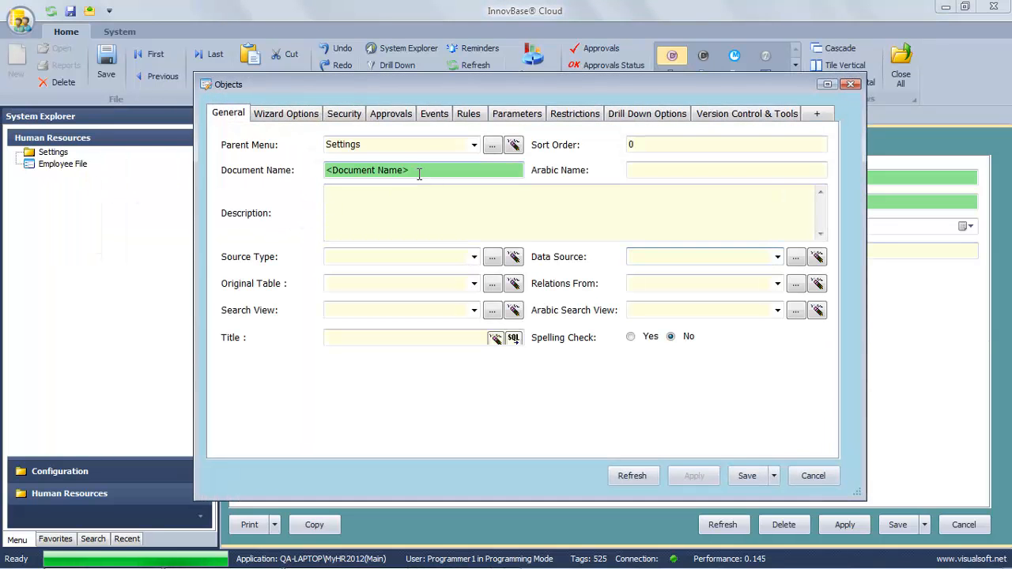
{"action": "type", "text": "Blood Group"}
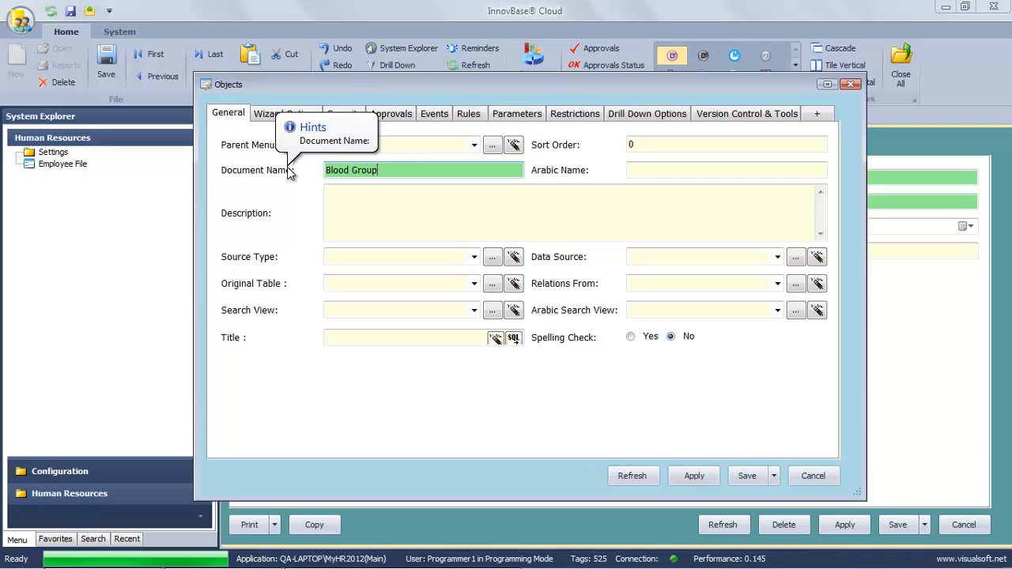
{"action": "left_click", "coordinate": [648, 171]}
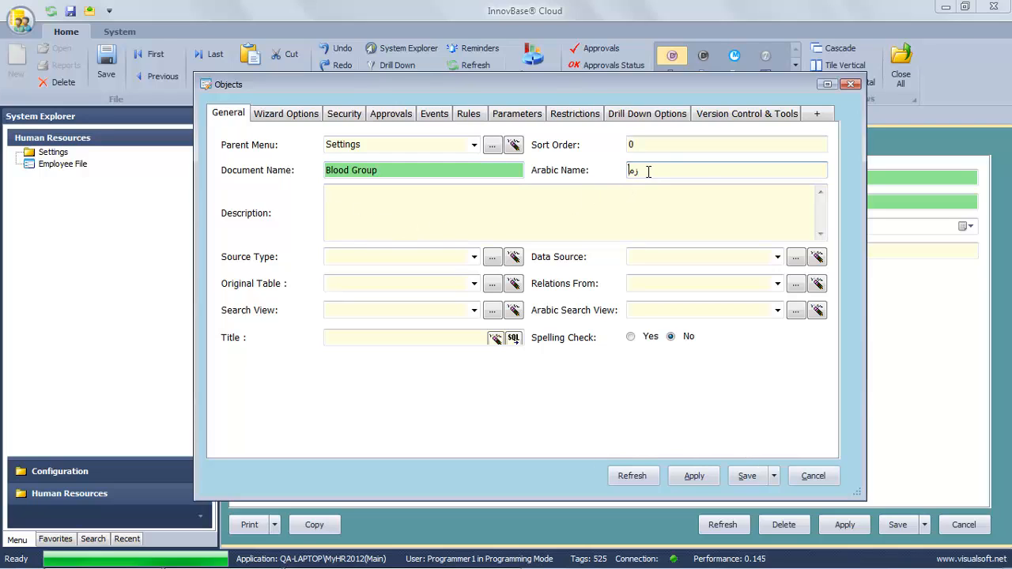
{"action": "type", "text": "زمرة الدم"}
{"action": "left_click", "coordinate": [475, 257]}
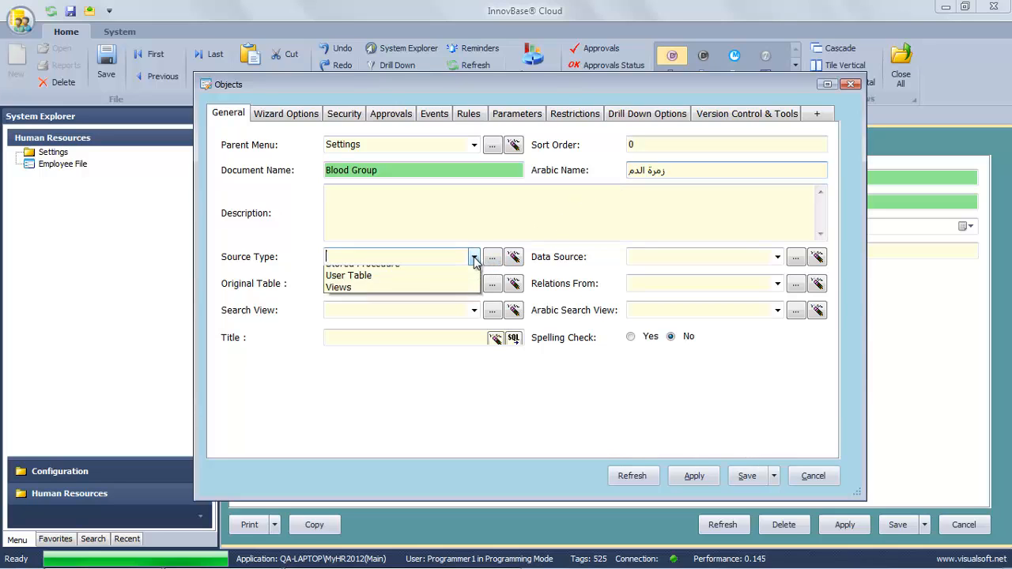
{"action": "left_click", "coordinate": [456, 284]}
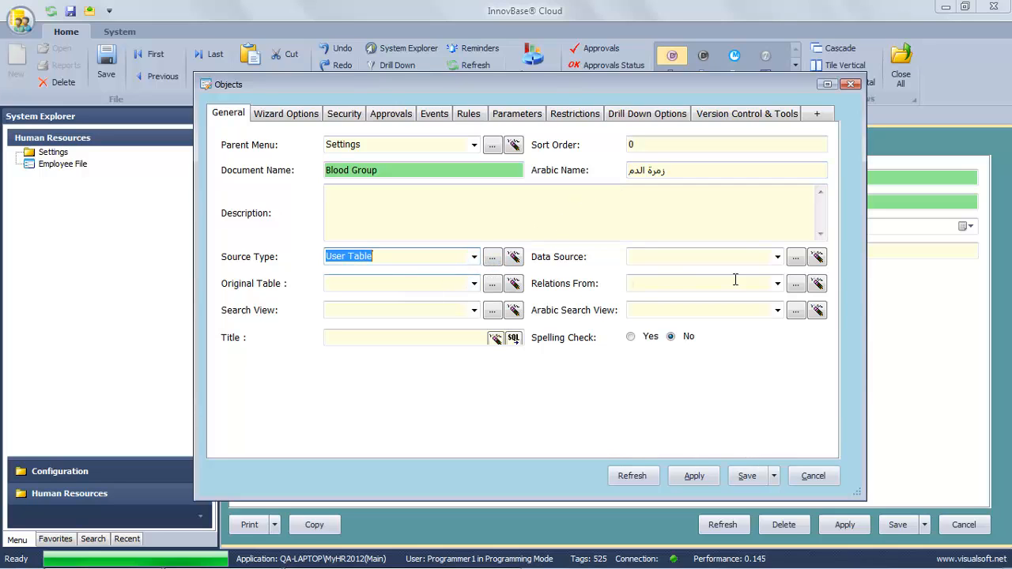
{"action": "left_click", "coordinate": [793, 260]}
Name the new table BloodGroup and save it as the object's data source.
{"action": "left_click_drag", "start_coordinate": [333, 139], "coordinate": [243, 140]}
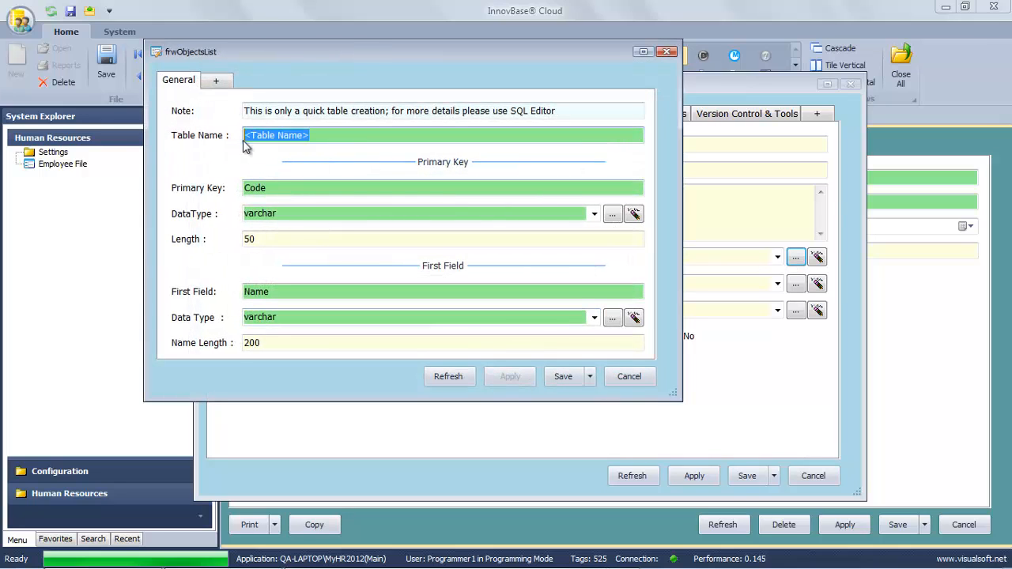
{"action": "type", "text": "BloodGroup"}
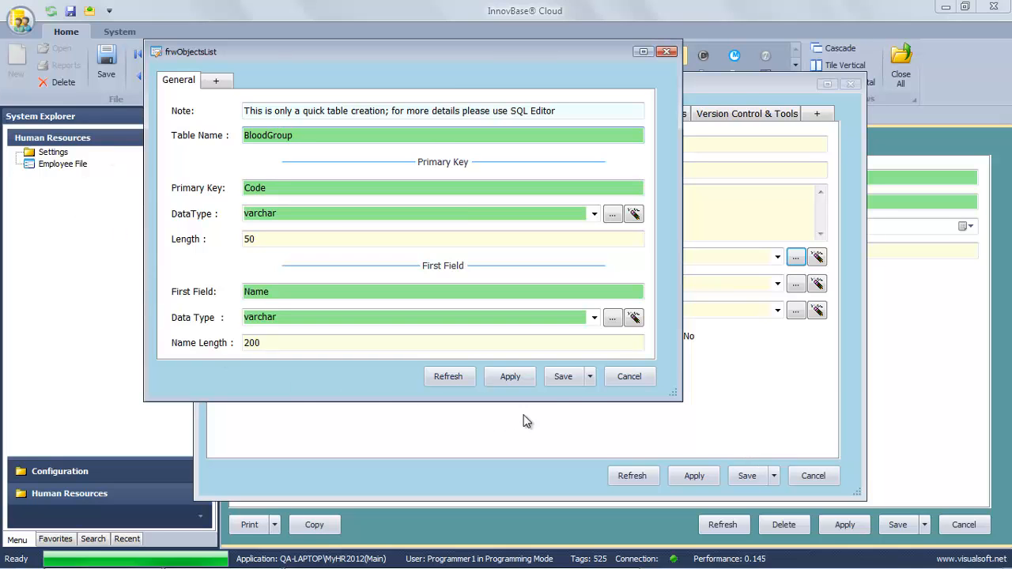
{"action": "left_click", "coordinate": [576, 382]}
{"action": "left_click", "coordinate": [556, 342]}
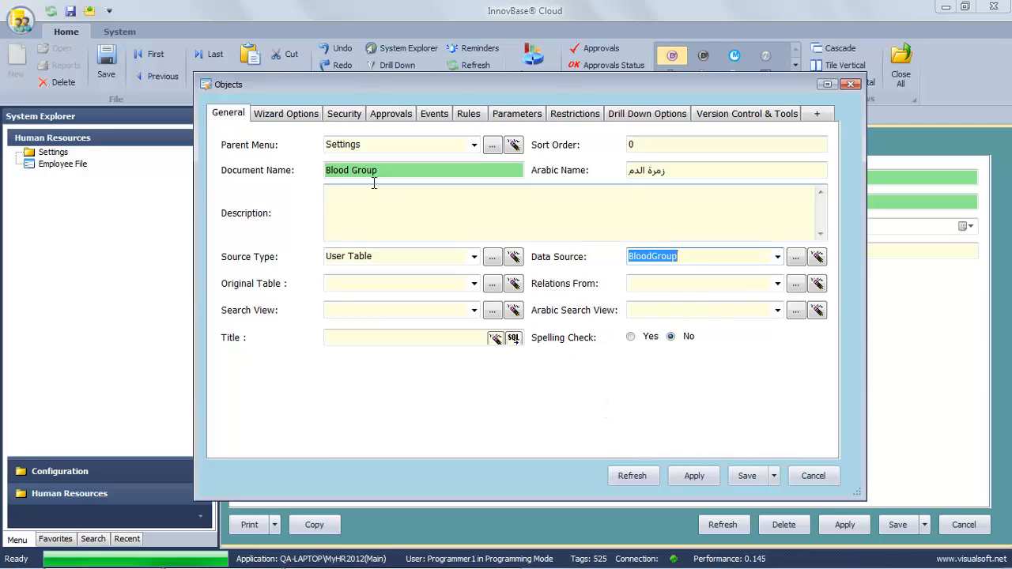
Grant Blood Group Show, Add, Print, Edit and Delete permissions and save the object.
{"action": "left_click", "coordinate": [332, 116]}
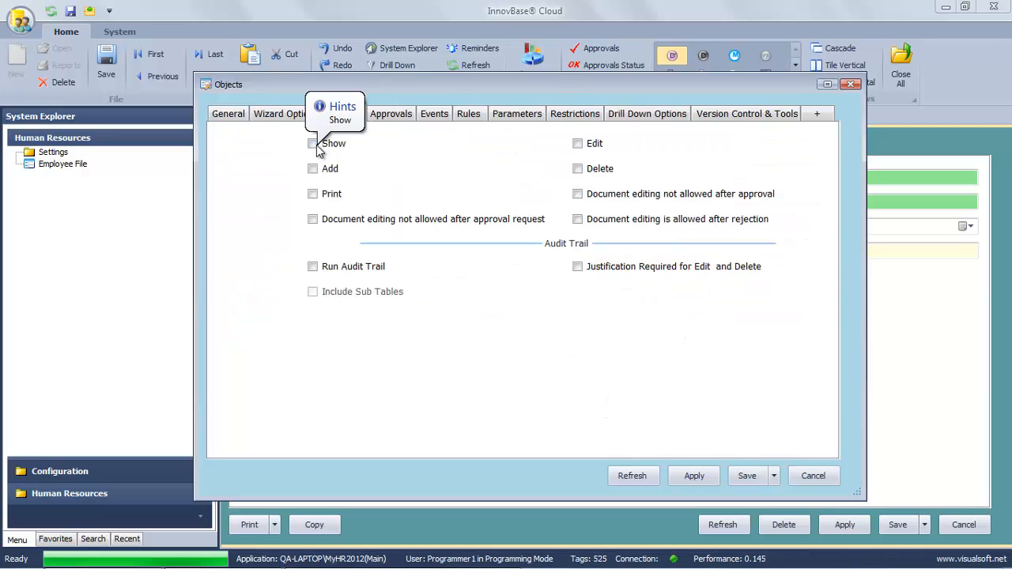
{"action": "left_click", "coordinate": [314, 169]}
{"action": "left_click", "coordinate": [313, 144]}
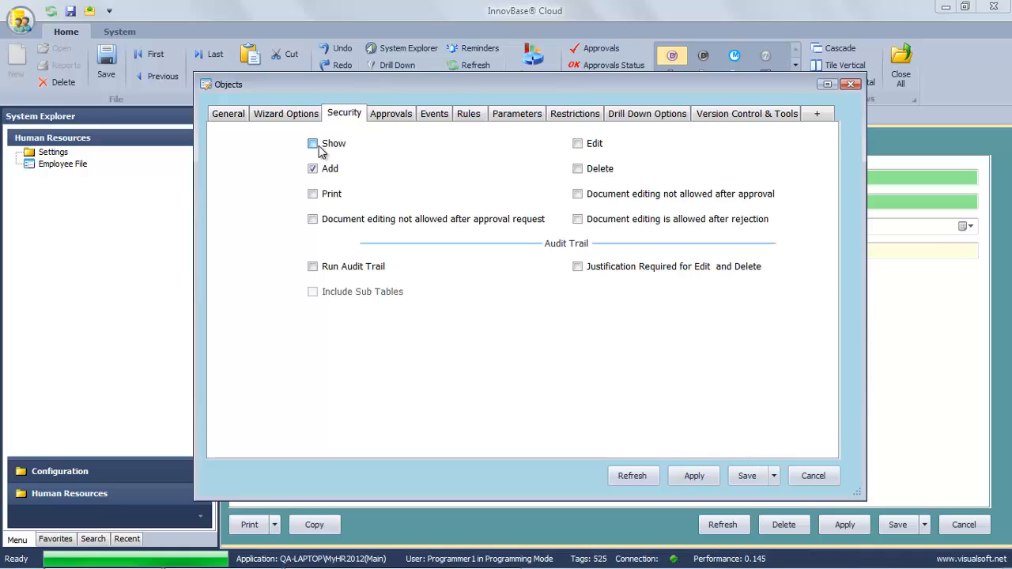
{"action": "left_click", "coordinate": [313, 193]}
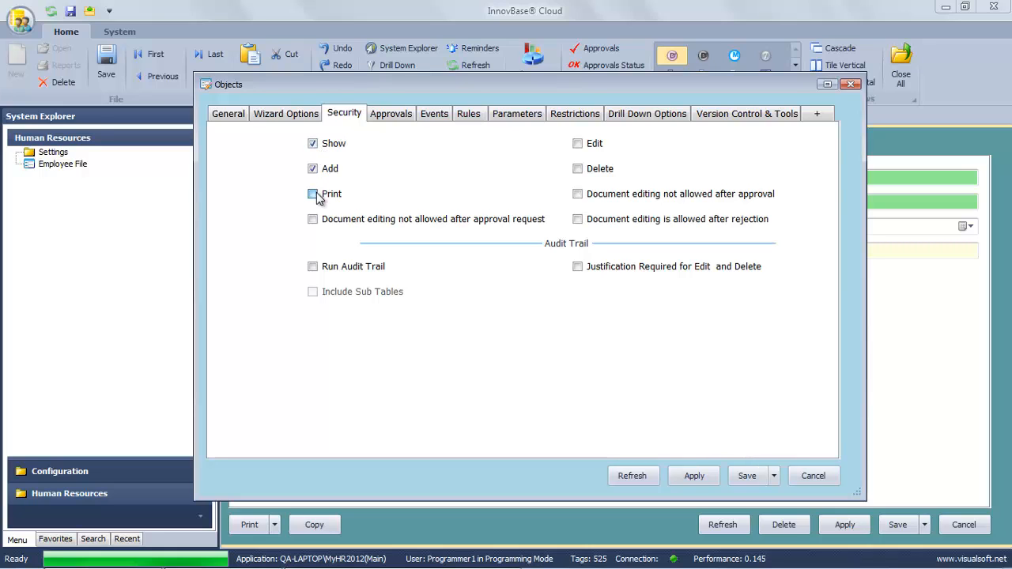
{"action": "left_click", "coordinate": [578, 169]}
{"action": "left_click", "coordinate": [745, 477]}
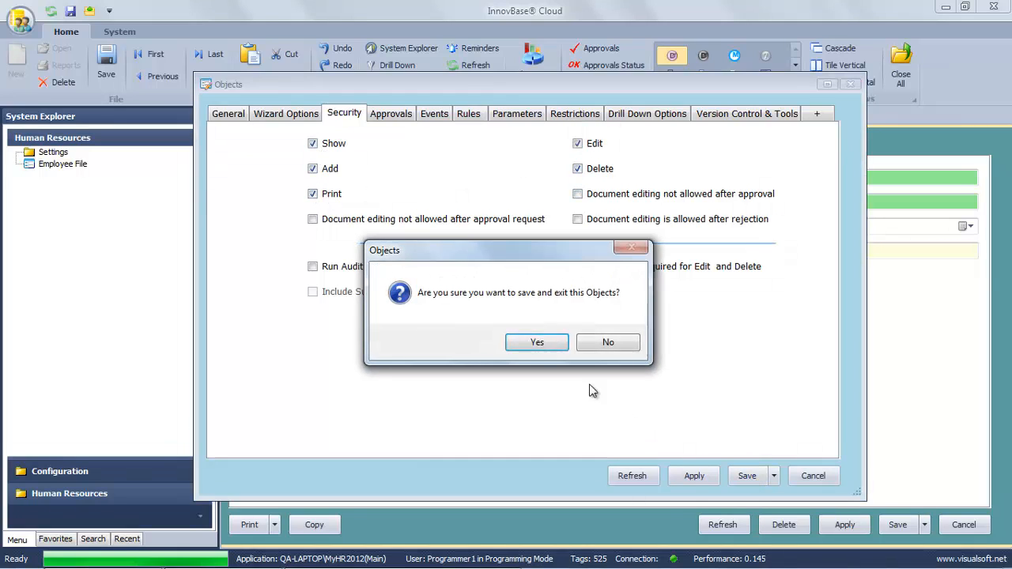
{"action": "left_click", "coordinate": [525, 342]}
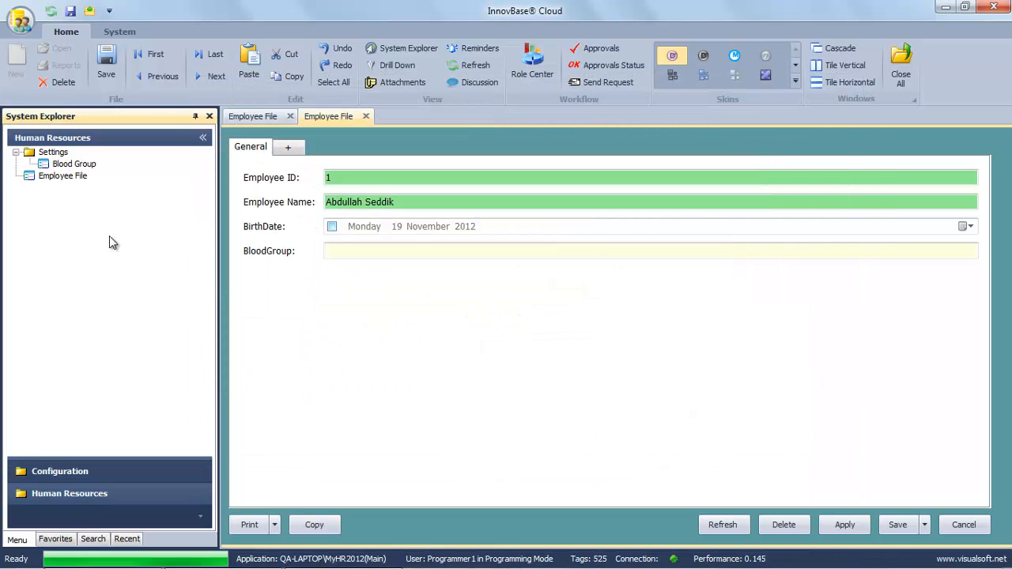
Start a new Blood Group record from Blood Group in System Explorer.
{"action": "left_click", "coordinate": [74, 165]}
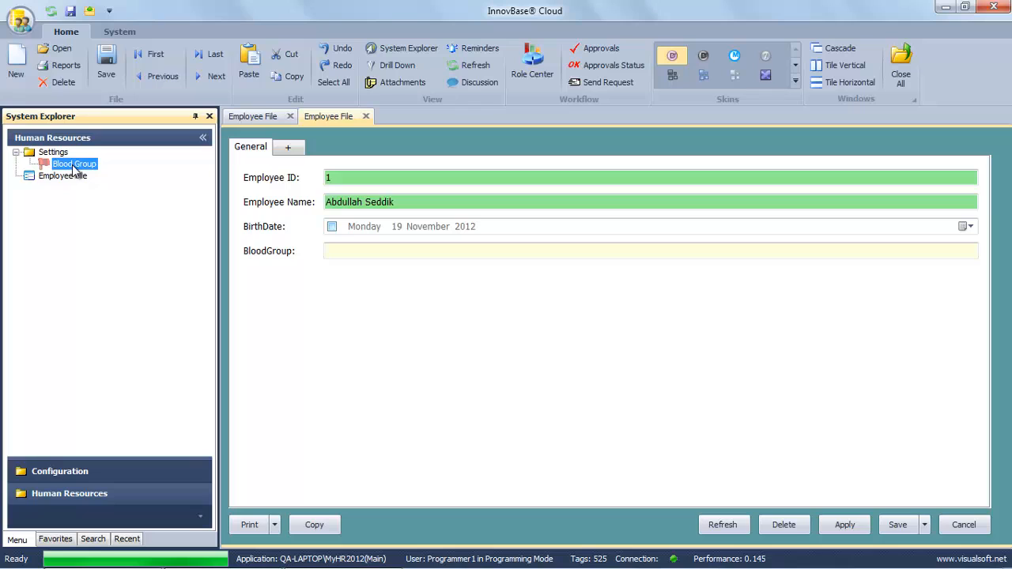
{"action": "right_click", "coordinate": [73, 167]}
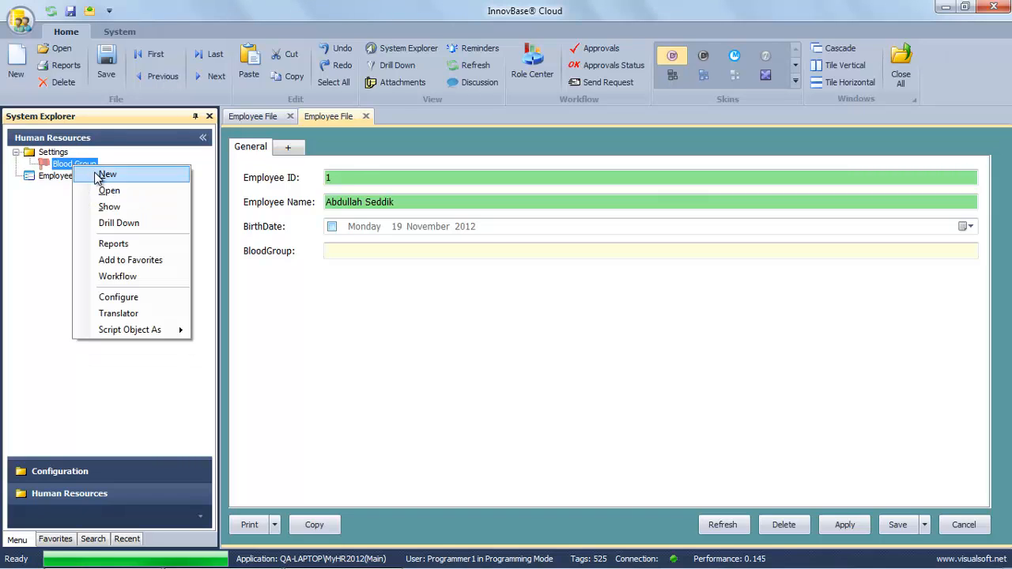
{"action": "left_click", "coordinate": [107, 175]}
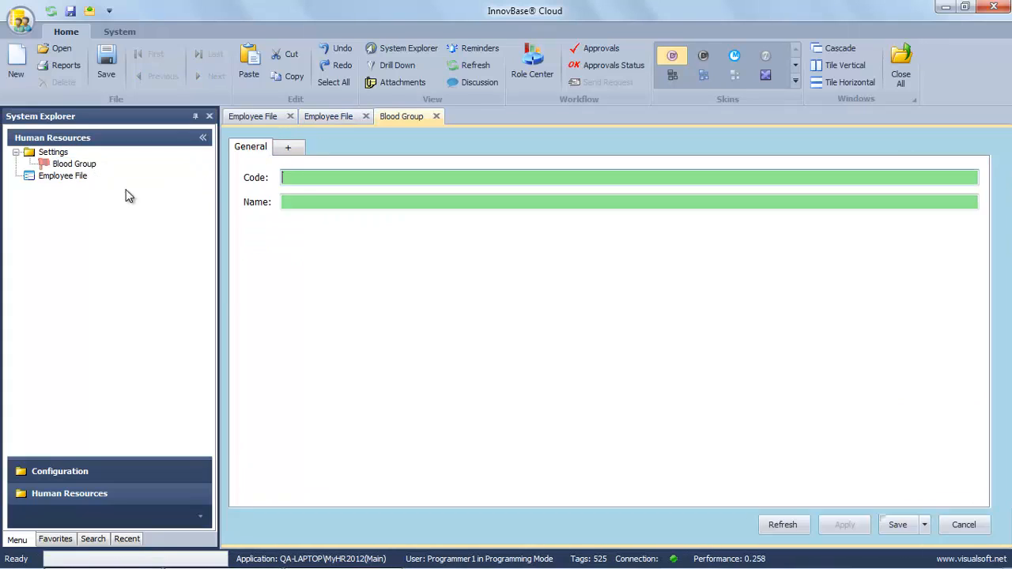
Set the BloodGroup Code field's control to AutoNumber, save it, and close the form.
{"action": "right_click", "coordinate": [302, 177]}
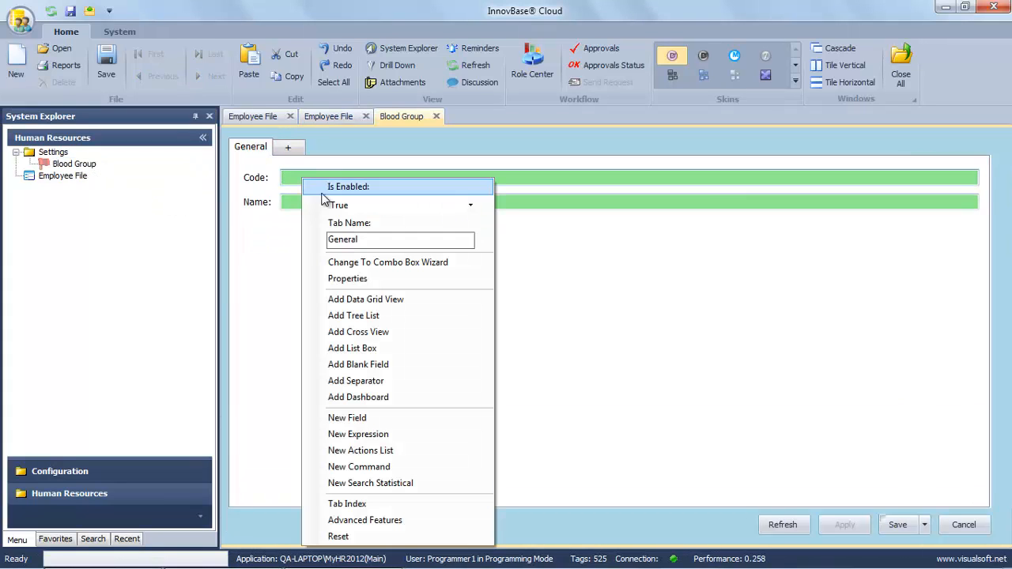
{"action": "left_click", "coordinate": [348, 278]}
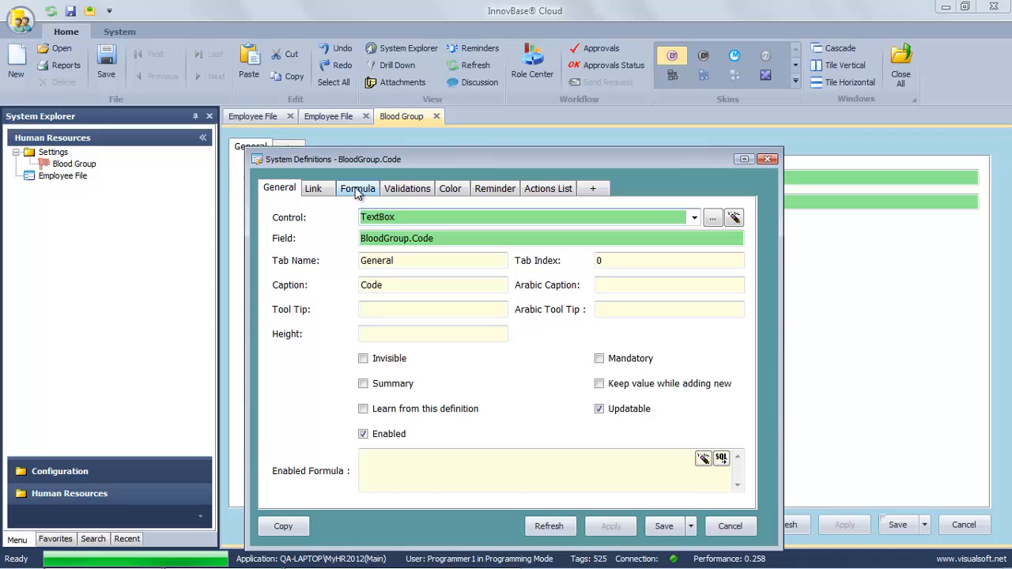
{"action": "type", "text": "a"}
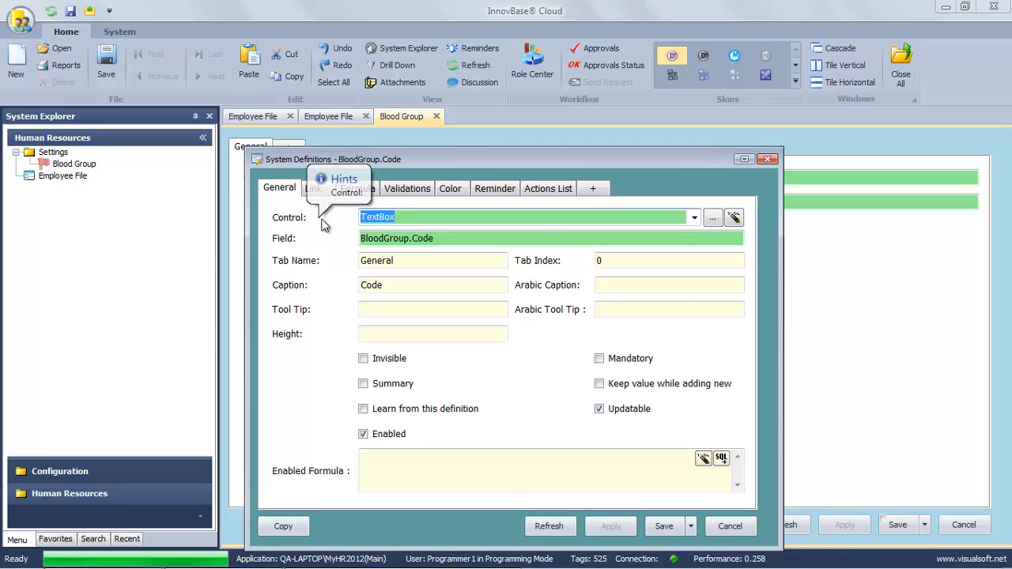
{"action": "type", "text": "uto"}
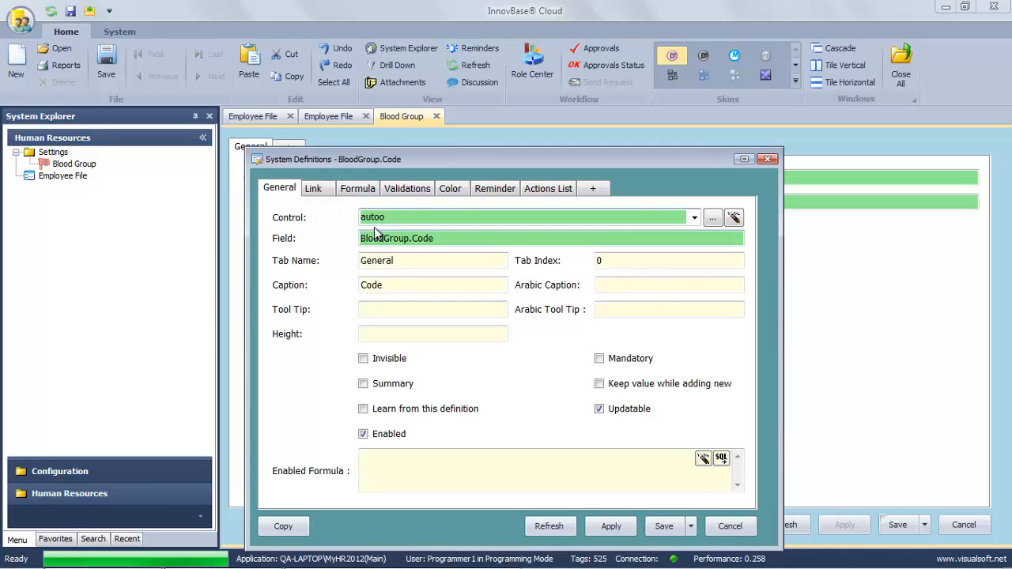
{"action": "left_click", "coordinate": [383, 233]}
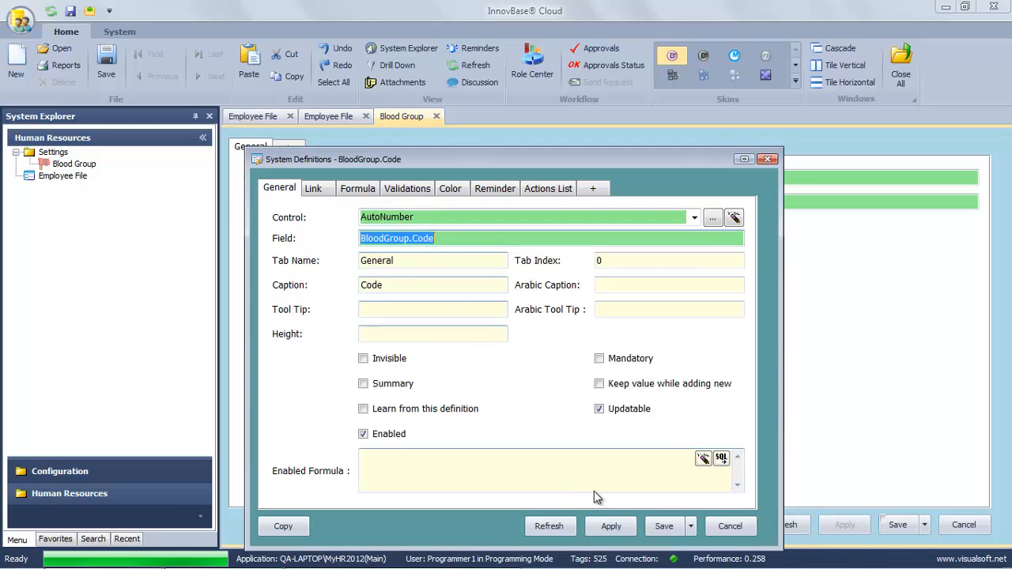
{"action": "left_click", "coordinate": [667, 528]}
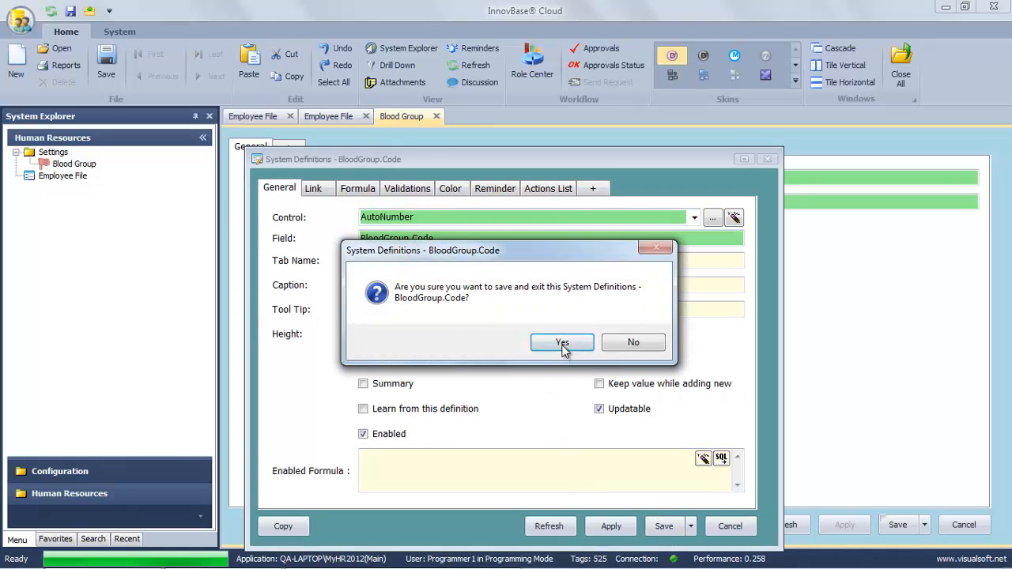
{"action": "left_click", "coordinate": [562, 342]}
{"action": "left_click", "coordinate": [960, 525]}
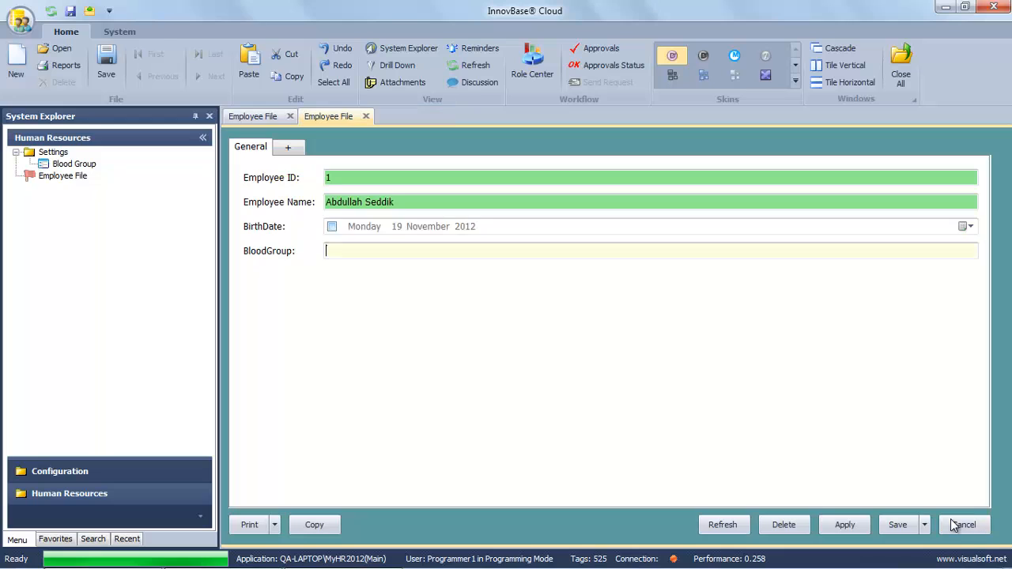
Start a new Blood Group record and save the A+ and B+ entries.
{"action": "right_click", "coordinate": [83, 165]}
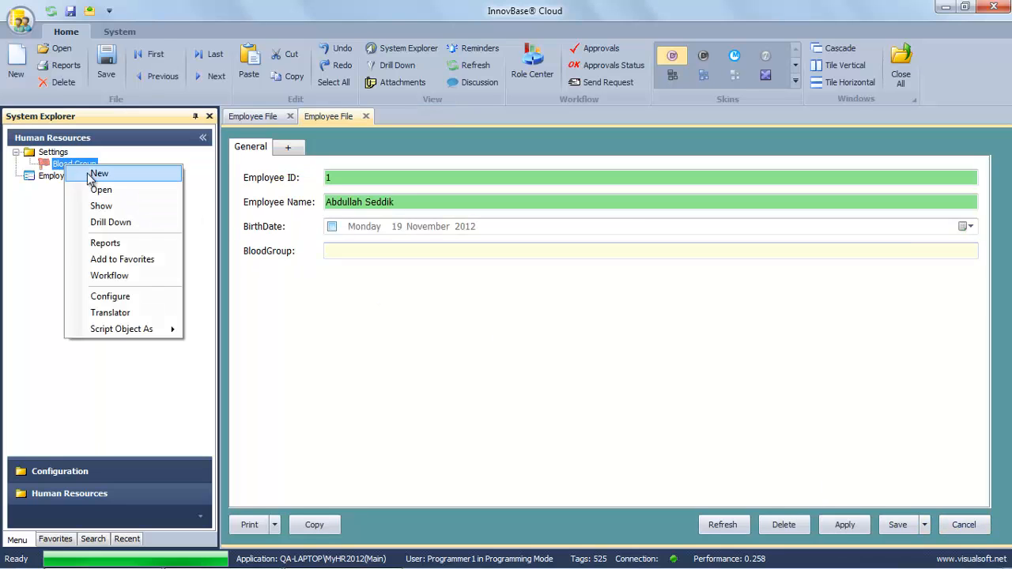
{"action": "left_click", "coordinate": [92, 171]}
{"action": "left_click", "coordinate": [314, 200]}
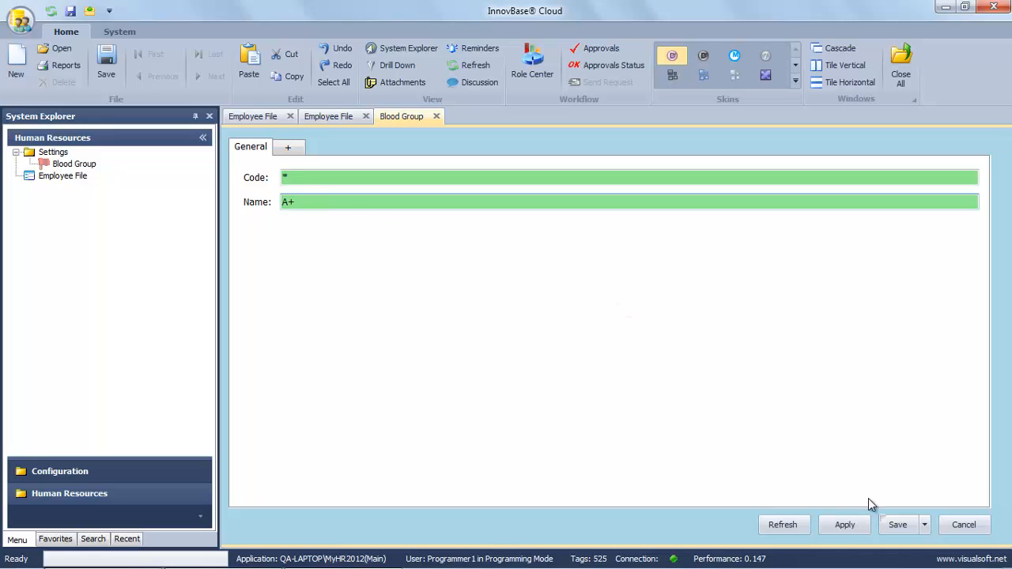
{"action": "left_click", "coordinate": [896, 526]}
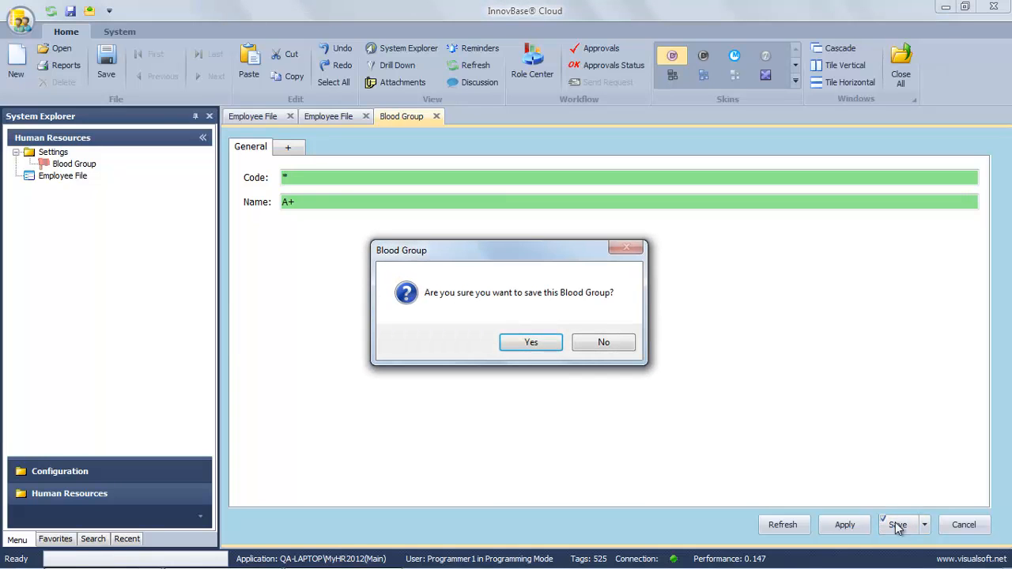
{"action": "left_click", "coordinate": [532, 345]}
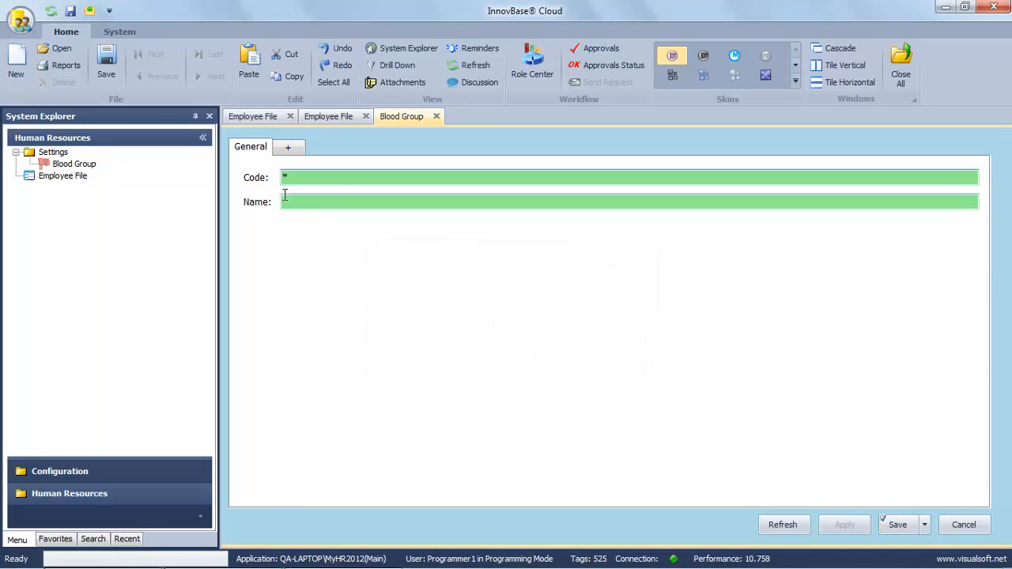
{"action": "left_click", "coordinate": [299, 206]}
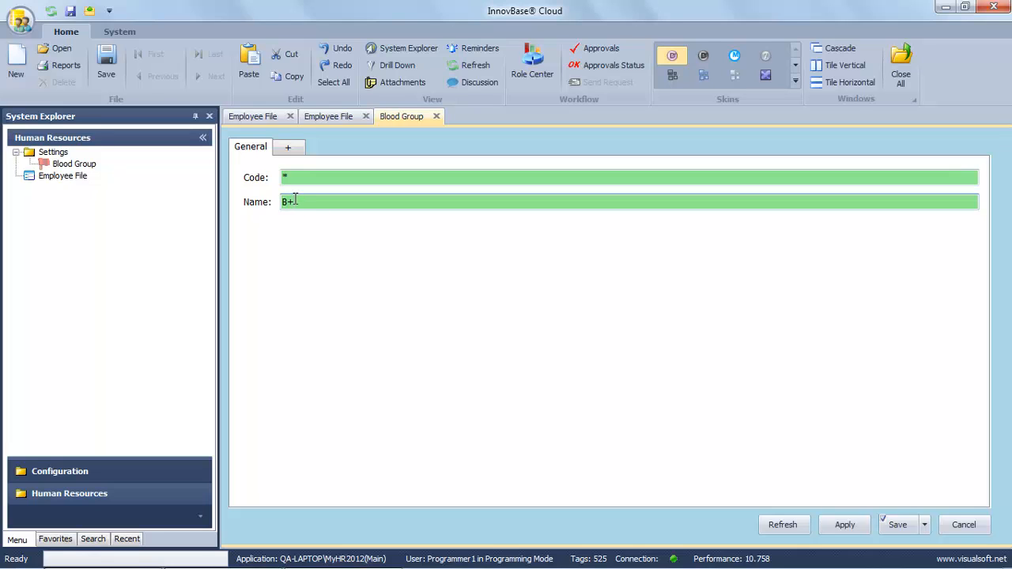
{"action": "left_click", "coordinate": [898, 524]}
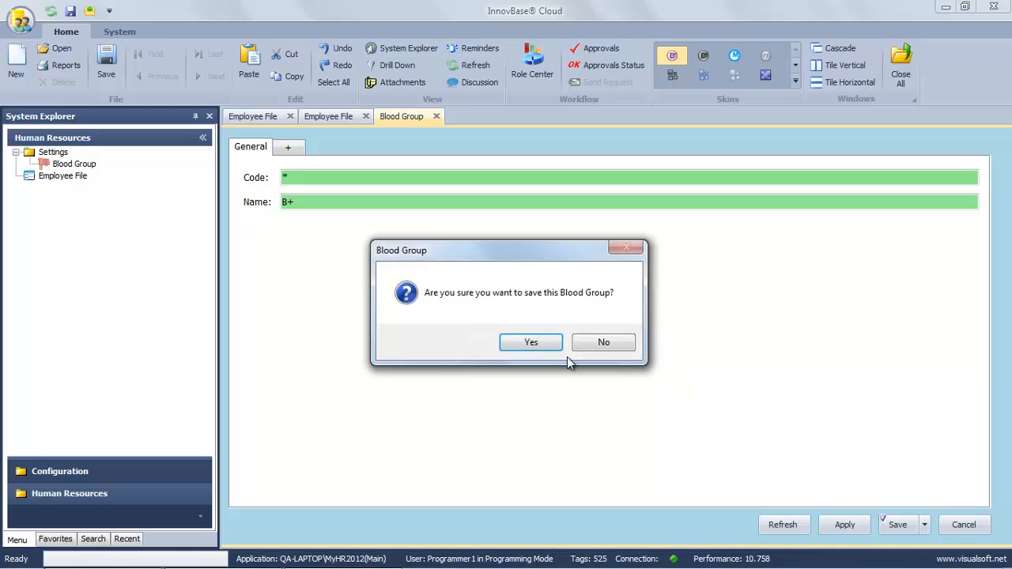
{"action": "left_click", "coordinate": [546, 343]}
Save AB+, a further entry and A-, closing the Blood Group form.
{"action": "left_click", "coordinate": [435, 203]}
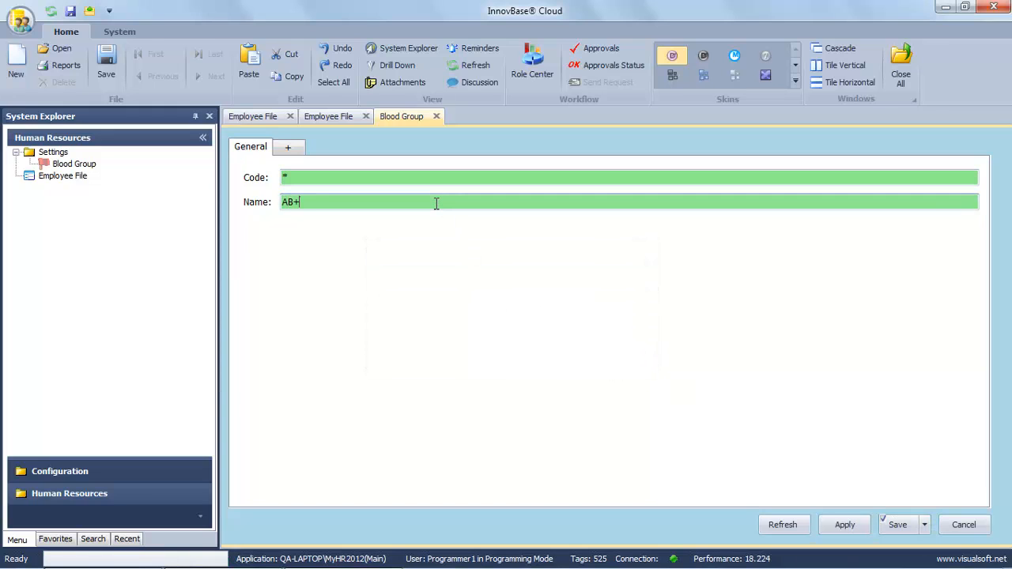
{"action": "left_click", "coordinate": [897, 525]}
{"action": "left_click", "coordinate": [551, 350]}
{"action": "left_click", "coordinate": [895, 525]}
{"action": "left_click", "coordinate": [555, 347]}
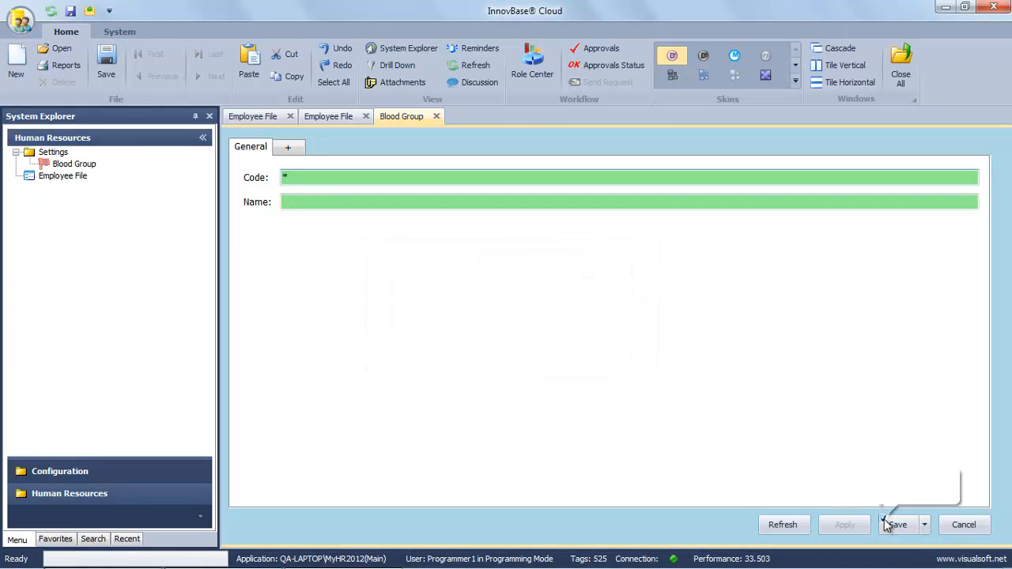
{"action": "left_click", "coordinate": [313, 201]}
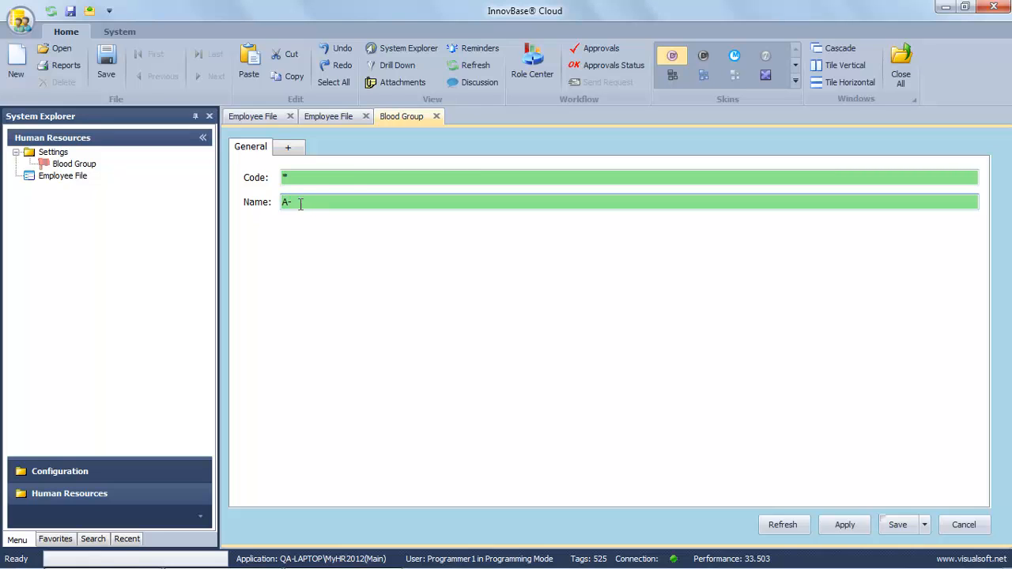
{"action": "left_click", "coordinate": [899, 526]}
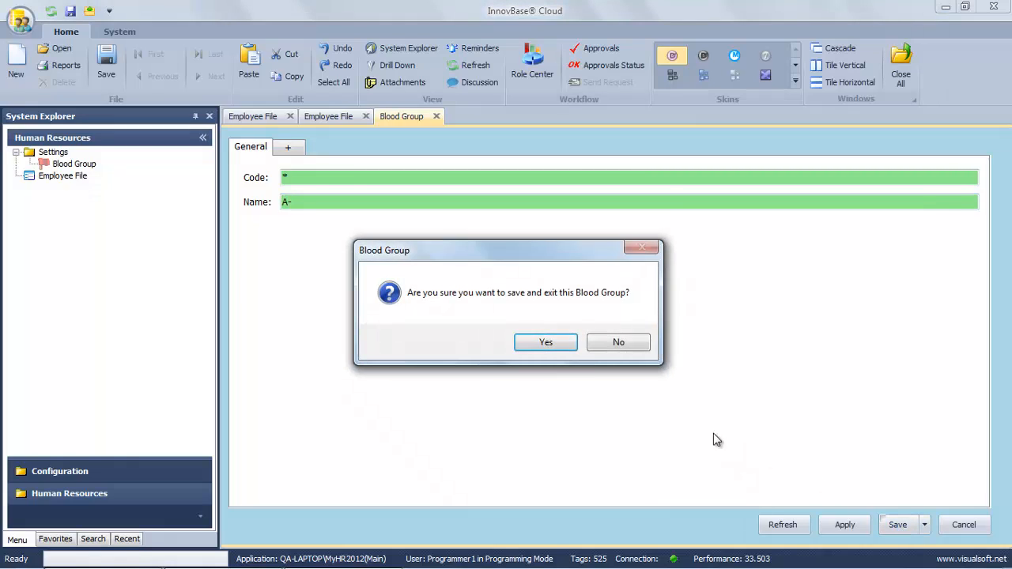
{"action": "left_click", "coordinate": [548, 342]}
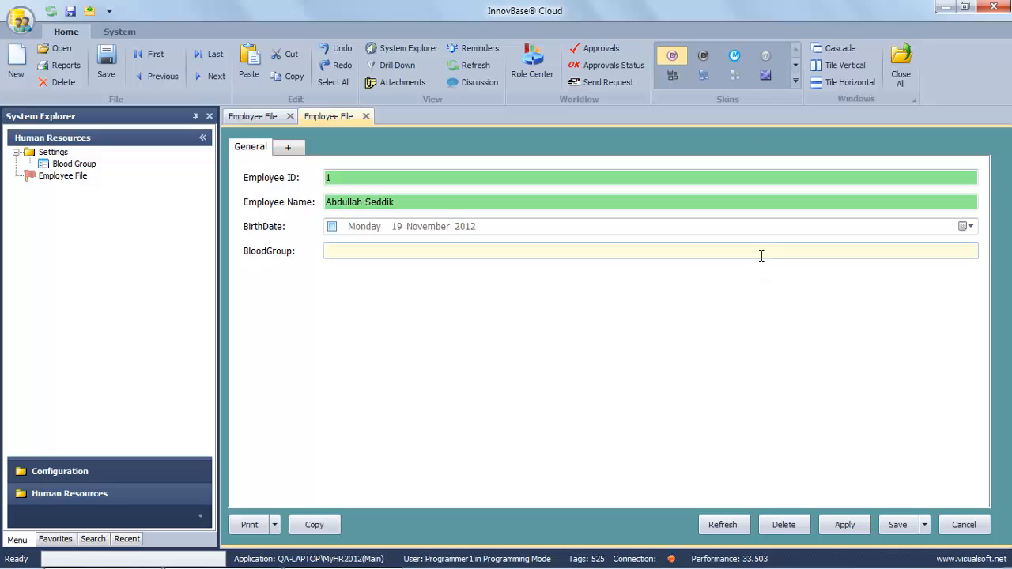
Select the BloodGroup field on the Employee File form and bring up its design options.
{"action": "left_click", "coordinate": [55, 165]}
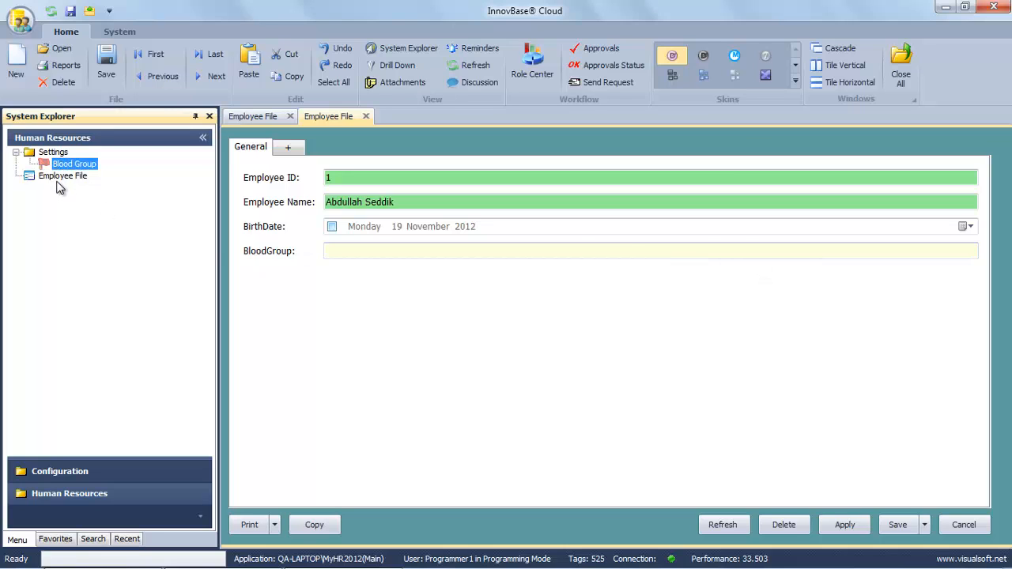
{"action": "left_click", "coordinate": [59, 177]}
{"action": "left_click", "coordinate": [64, 164]}
{"action": "left_click", "coordinate": [61, 174]}
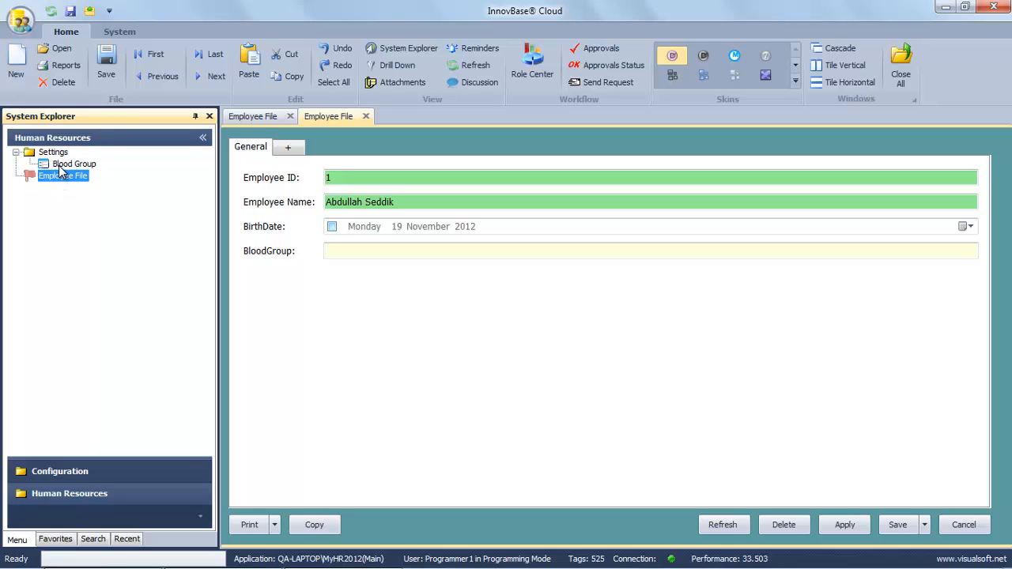
{"action": "left_click", "coordinate": [59, 166]}
{"action": "left_click", "coordinate": [60, 175]}
{"action": "left_click", "coordinate": [338, 251]}
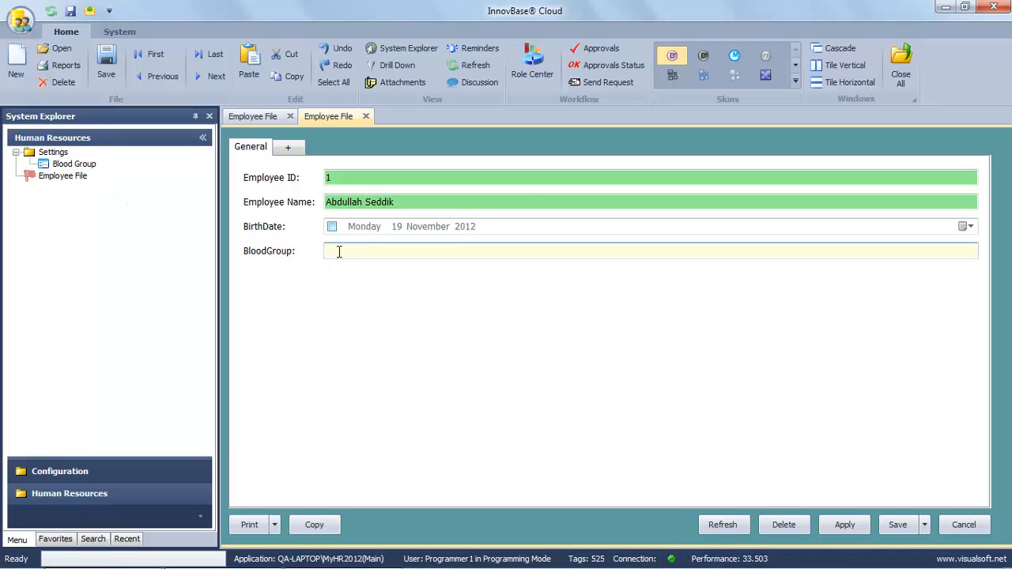
{"action": "right_click", "coordinate": [338, 252]}
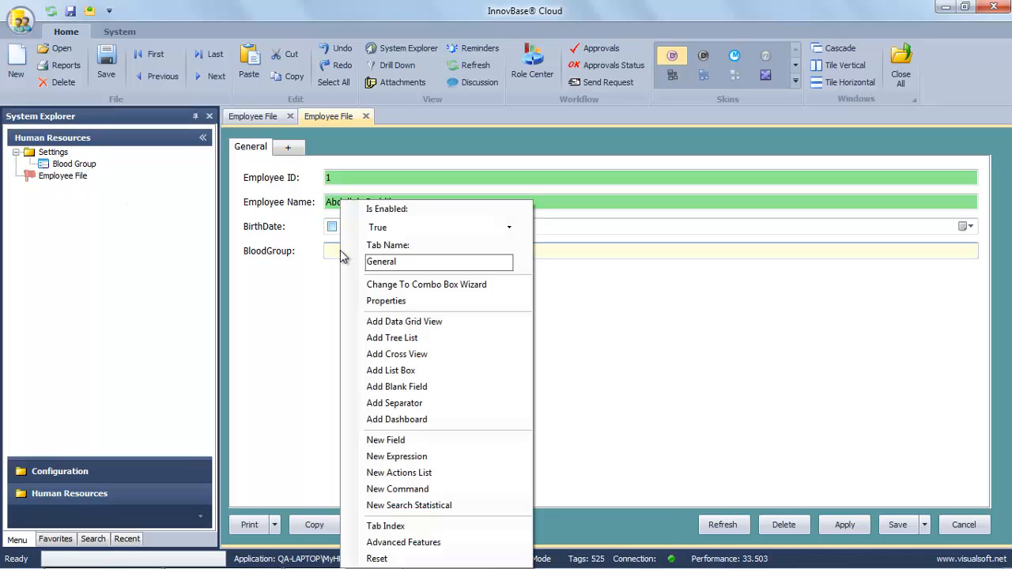
Convert BloodGroup to a combo box linked to the BloodGroup list, storing Code and showing Name.
{"action": "left_click", "coordinate": [478, 294]}
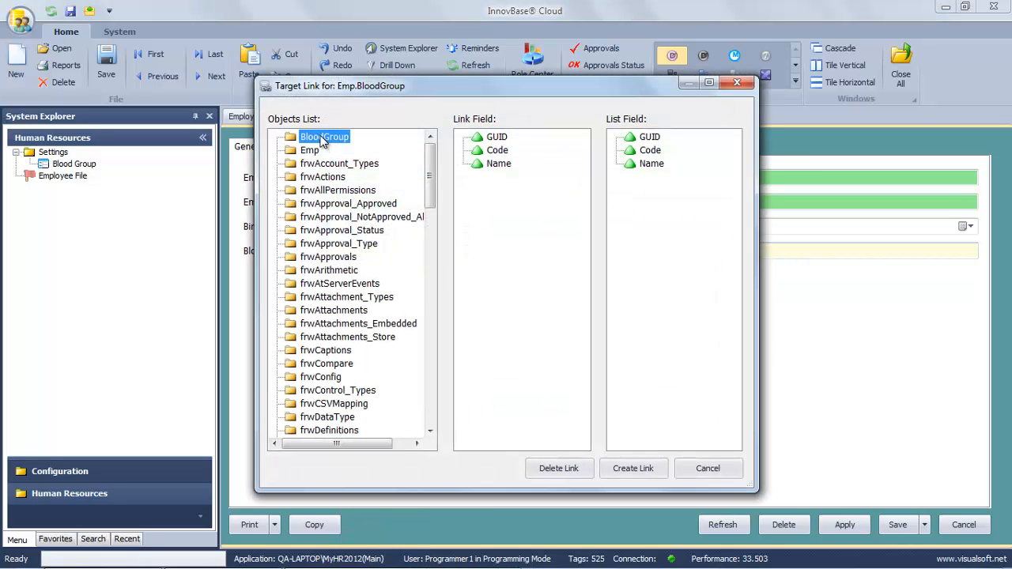
{"action": "left_click", "coordinate": [310, 150]}
{"action": "left_click", "coordinate": [320, 139]}
{"action": "left_click", "coordinate": [496, 152]}
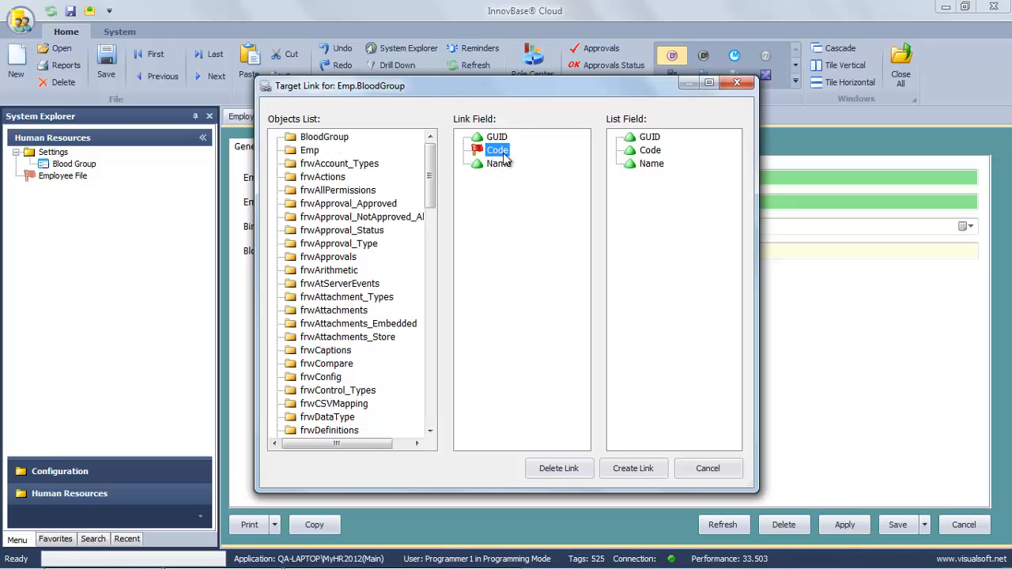
{"action": "left_click", "coordinate": [650, 163]}
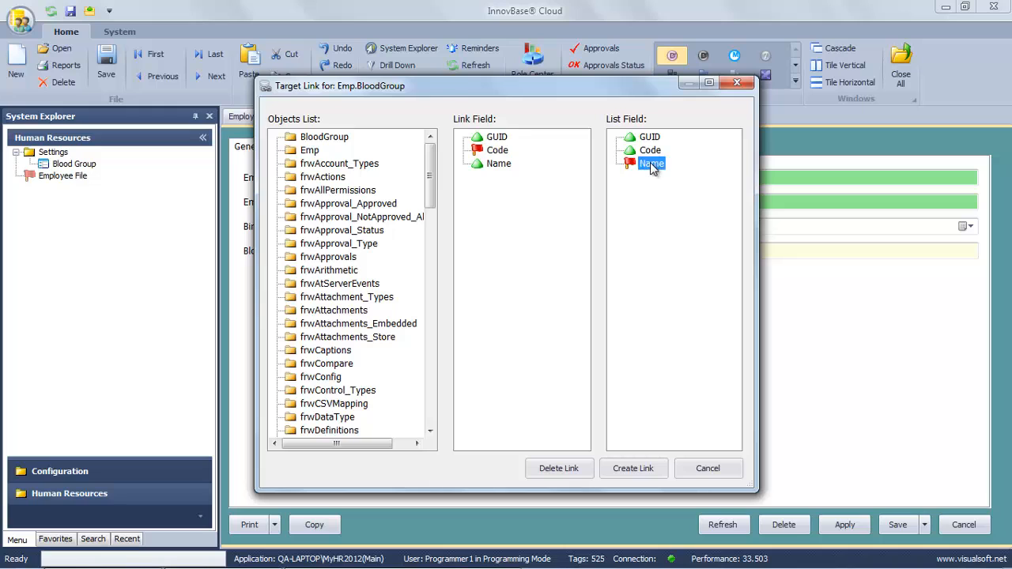
{"action": "left_click", "coordinate": [649, 471]}
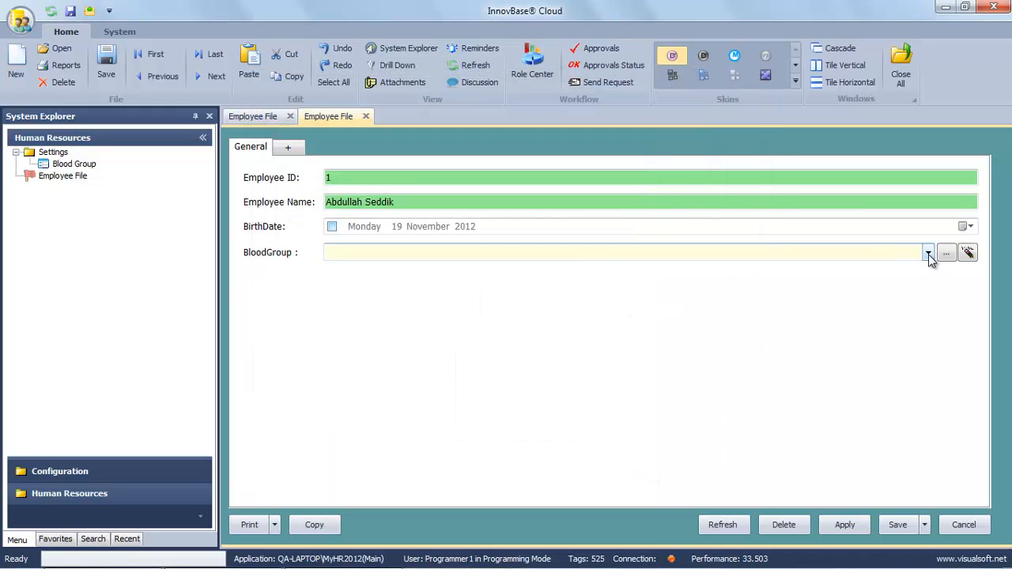
Check the BloodGroup dropdown values, then enable BirthDate and enter 22 / 2 / 1980.
{"action": "left_click", "coordinate": [928, 253]}
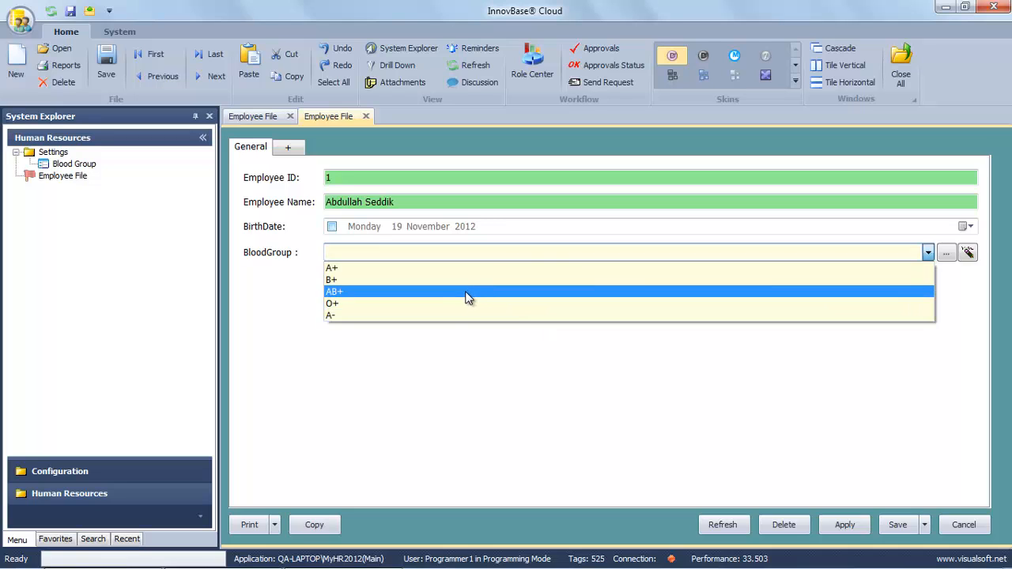
{"action": "left_click", "coordinate": [409, 252]}
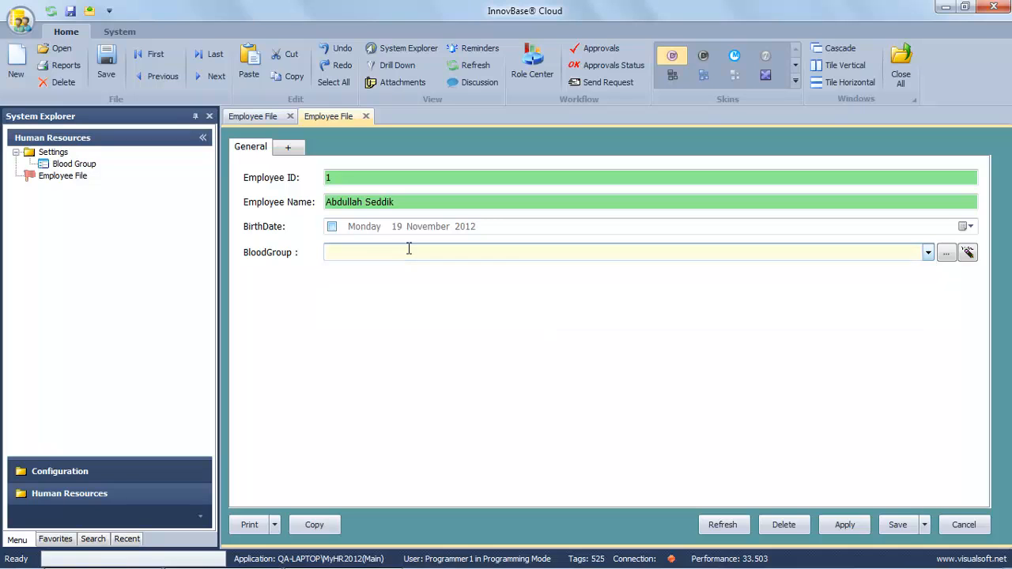
{"action": "left_click", "coordinate": [333, 227]}
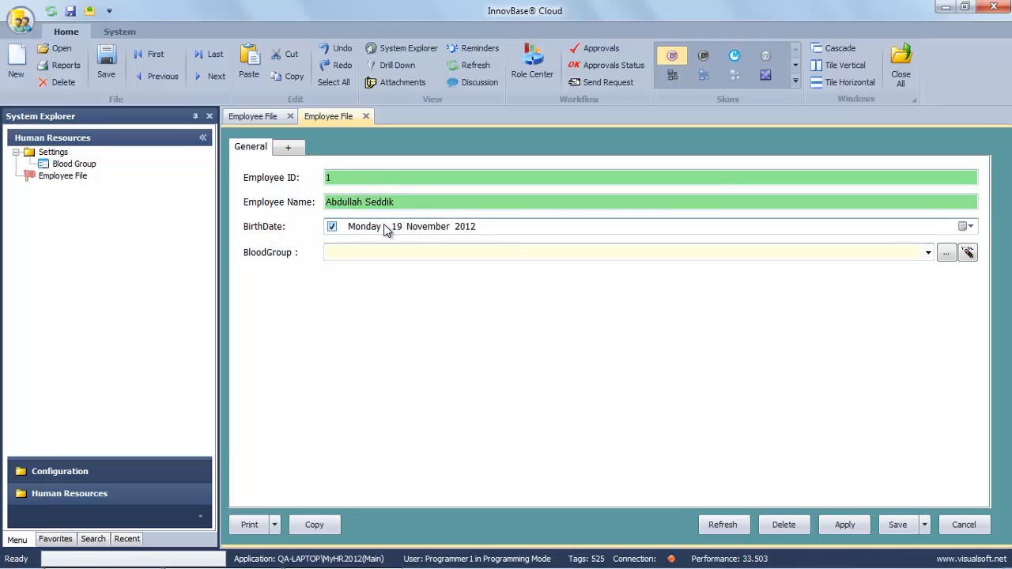
{"action": "left_click", "coordinate": [397, 227]}
{"action": "type", "text": "22"}
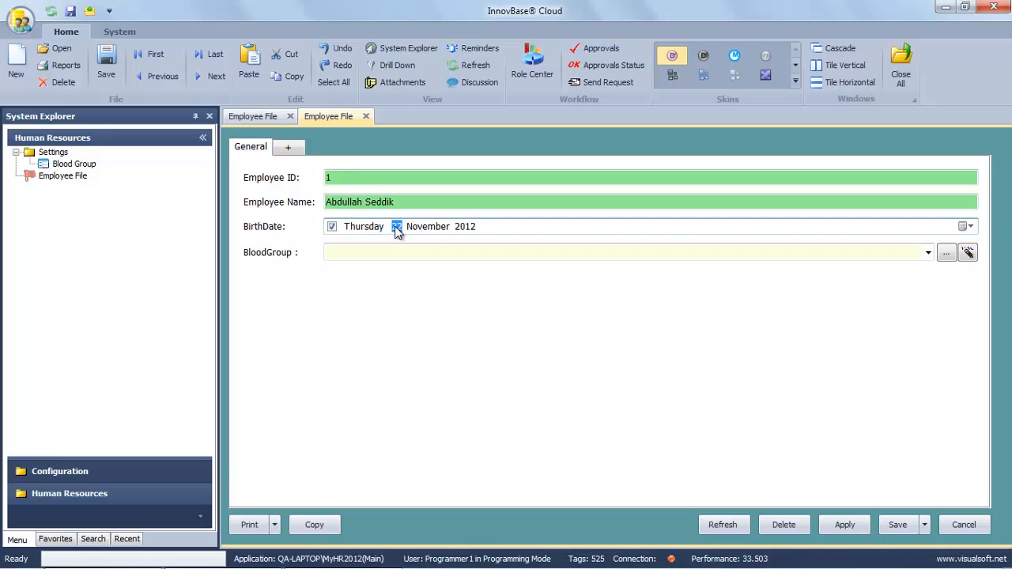
{"action": "key", "text": "Right"}
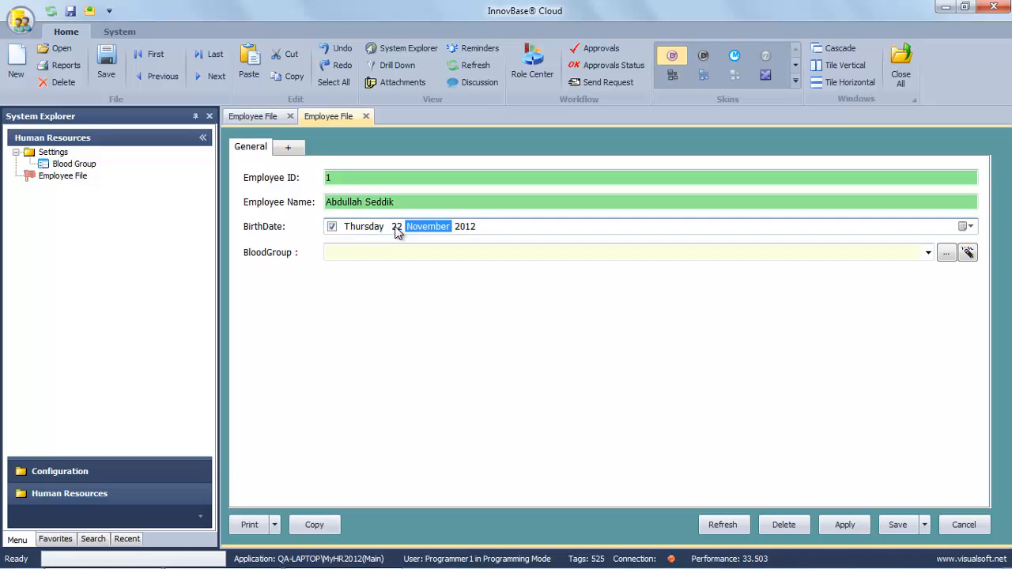
{"action": "type", "text": "2"}
{"action": "key", "text": "Right"}
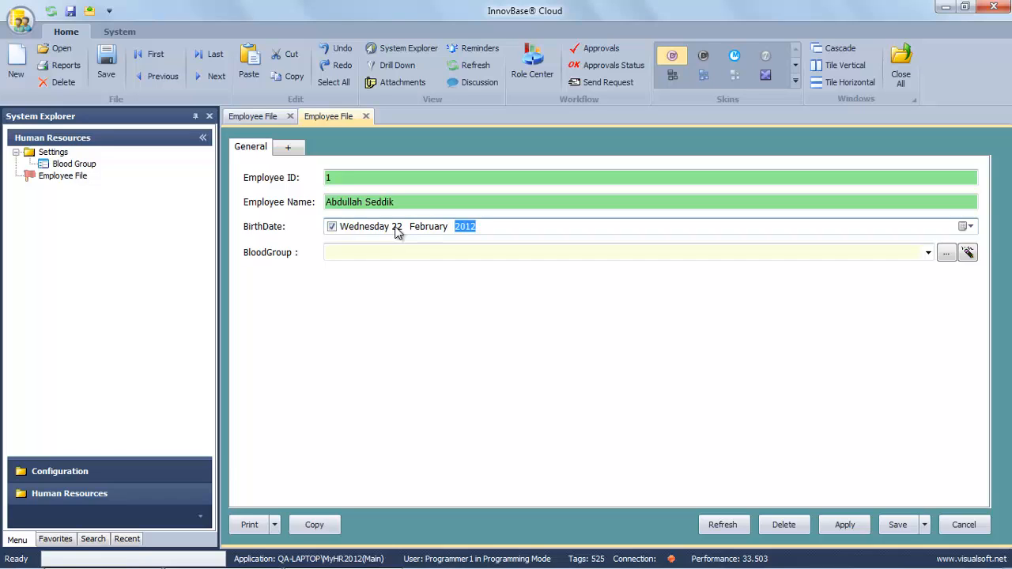
{"action": "type", "text": "1980"}
Rename the BirthDate label to 'Birth Date'.
{"action": "right_click", "coordinate": [269, 234]}
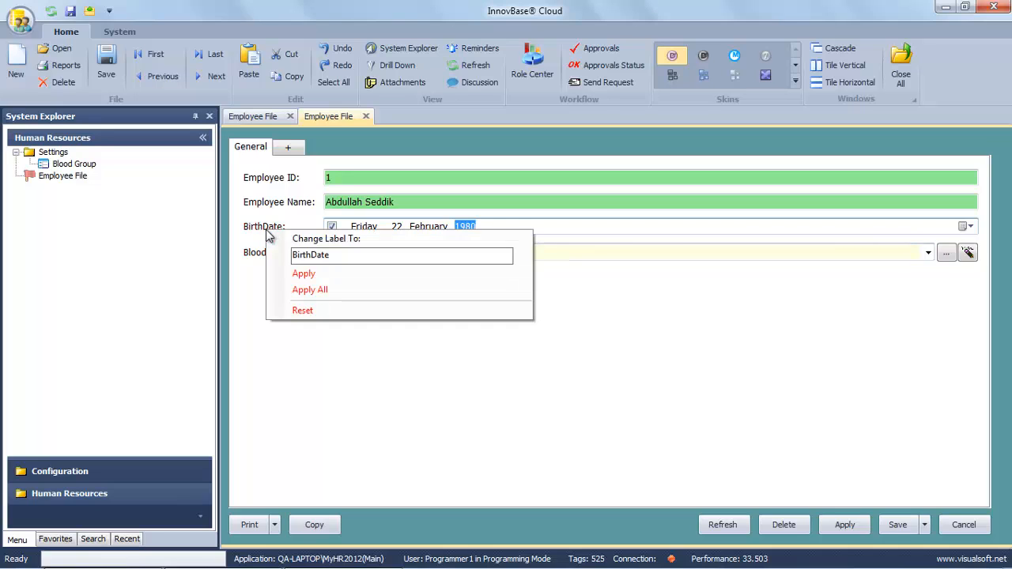
{"action": "left_click_drag", "start_coordinate": [305, 253], "coordinate": [310, 263]}
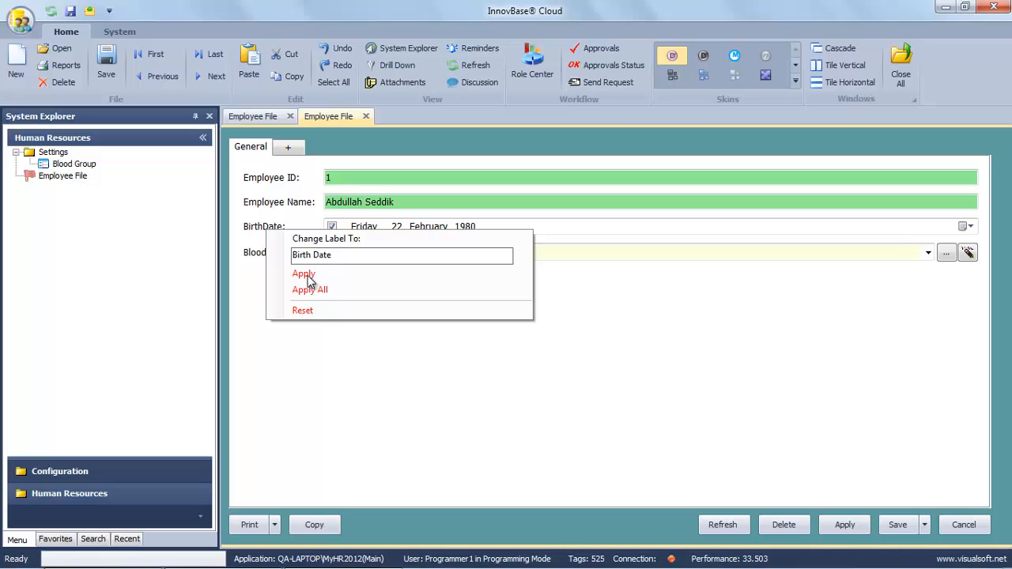
{"action": "left_click", "coordinate": [305, 274]}
Rename the BloodGroup label to 'Blood Group' and open its choices list.
{"action": "right_click", "coordinate": [269, 253]}
{"action": "left_click", "coordinate": [318, 278]}
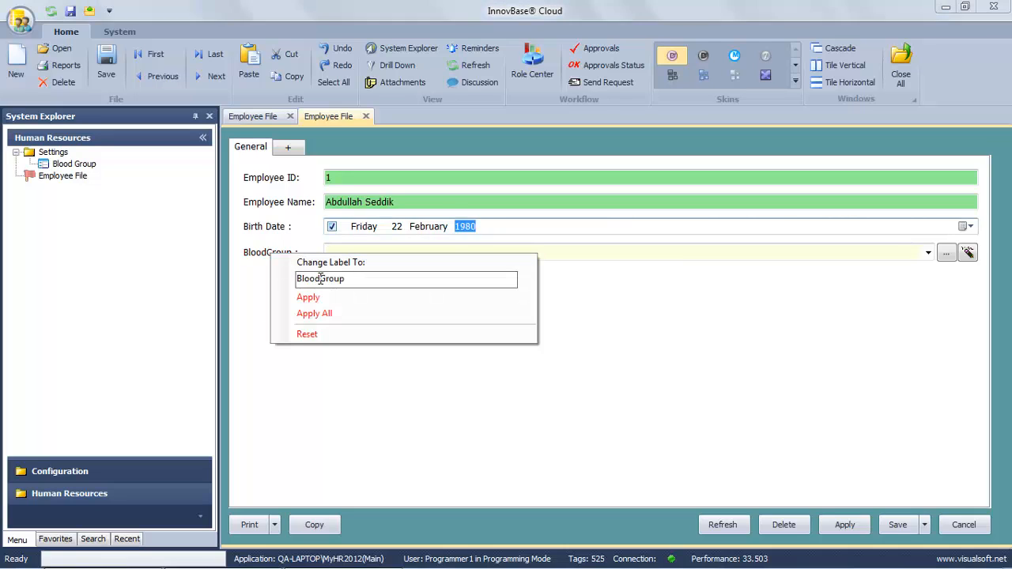
{"action": "left_click", "coordinate": [310, 297]}
{"action": "left_click", "coordinate": [337, 252]}
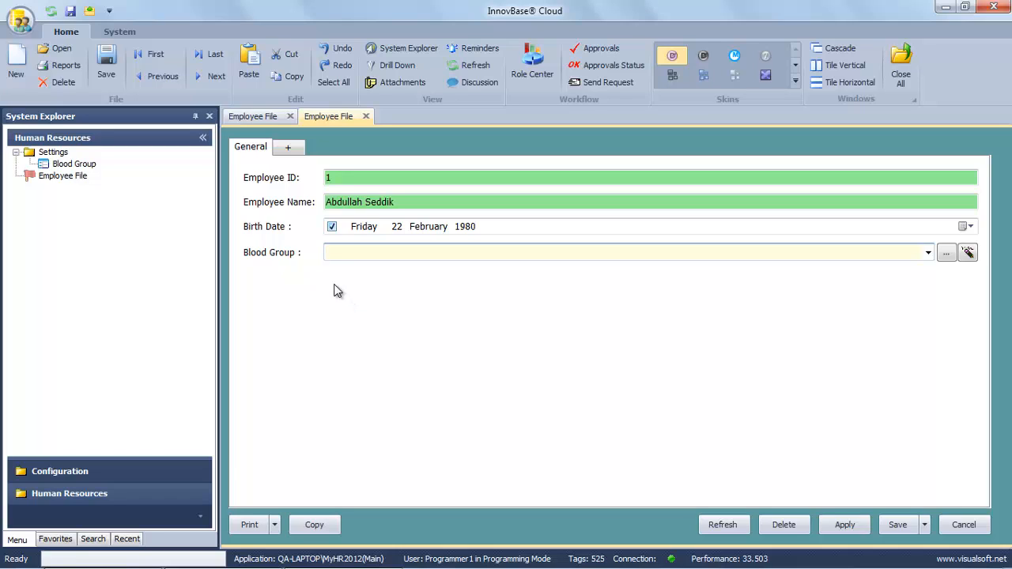
{"action": "left_click", "coordinate": [928, 252]}
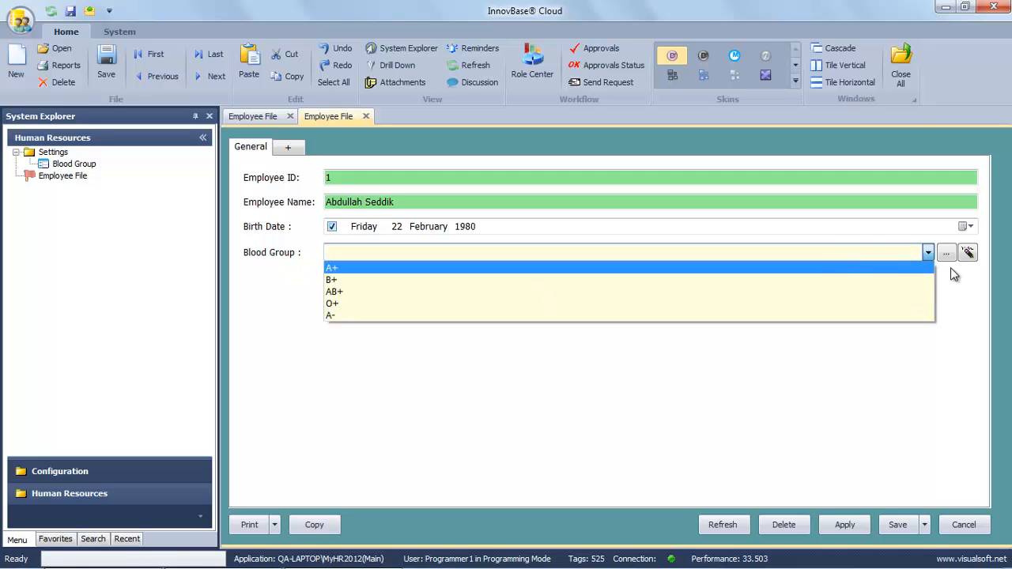
Add B- as a new blood group and confirm it appears in the dropdown.
{"action": "left_click", "coordinate": [947, 255]}
{"action": "left_click", "coordinate": [946, 255]}
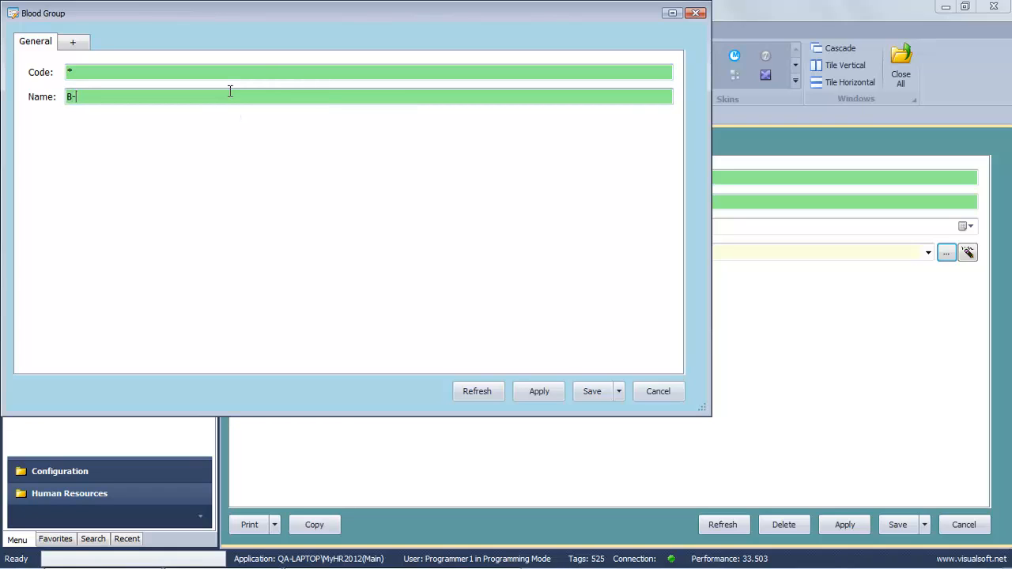
{"action": "left_click", "coordinate": [588, 393]}
{"action": "left_click", "coordinate": [554, 343]}
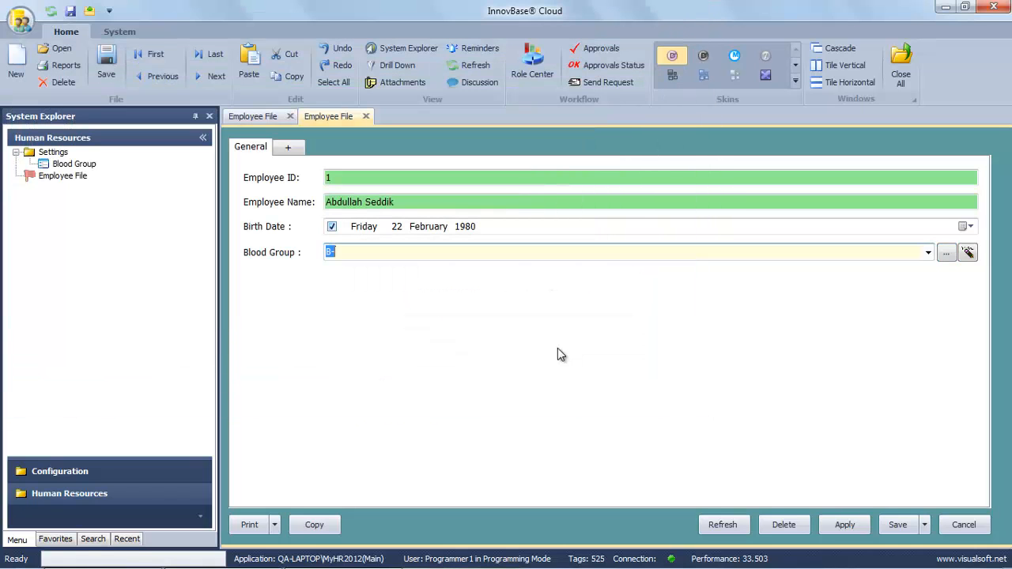
{"action": "left_click", "coordinate": [928, 252]}
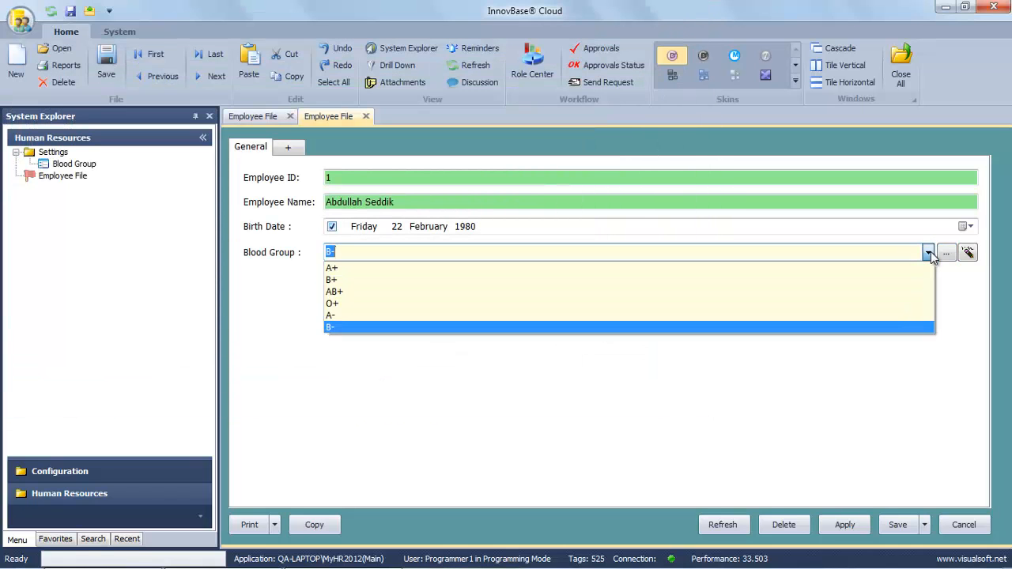
{"action": "left_click", "coordinate": [929, 252]}
Add AB- as another new blood group.
{"action": "left_click", "coordinate": [947, 252]}
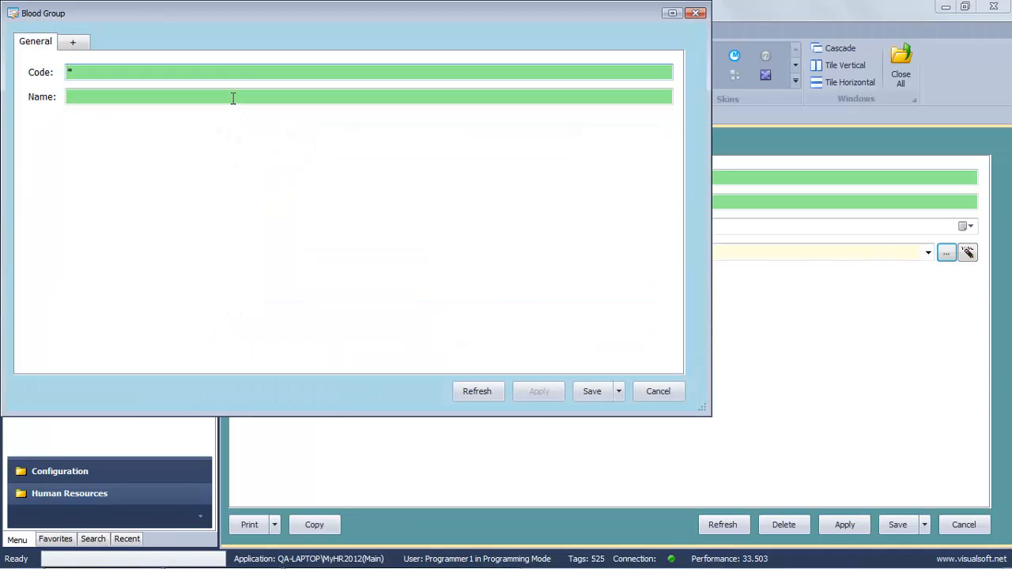
{"action": "left_click", "coordinate": [233, 97]}
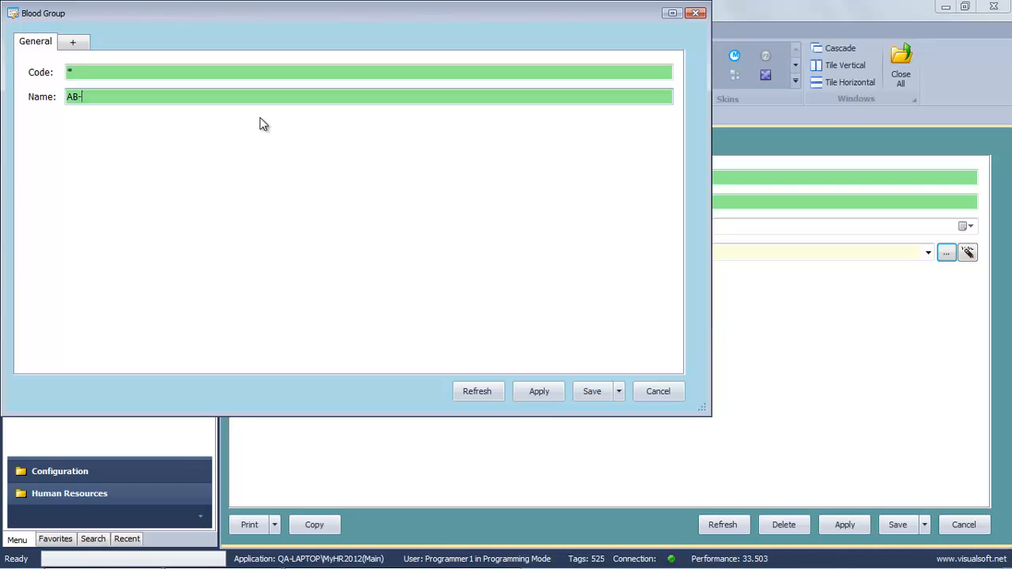
{"action": "left_click", "coordinate": [599, 396]}
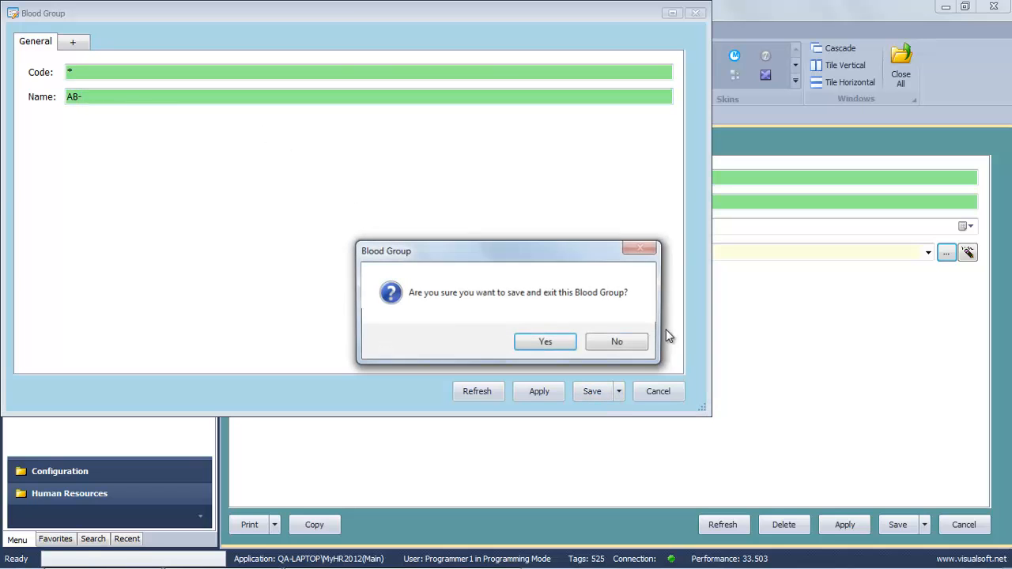
{"action": "left_click", "coordinate": [557, 346]}
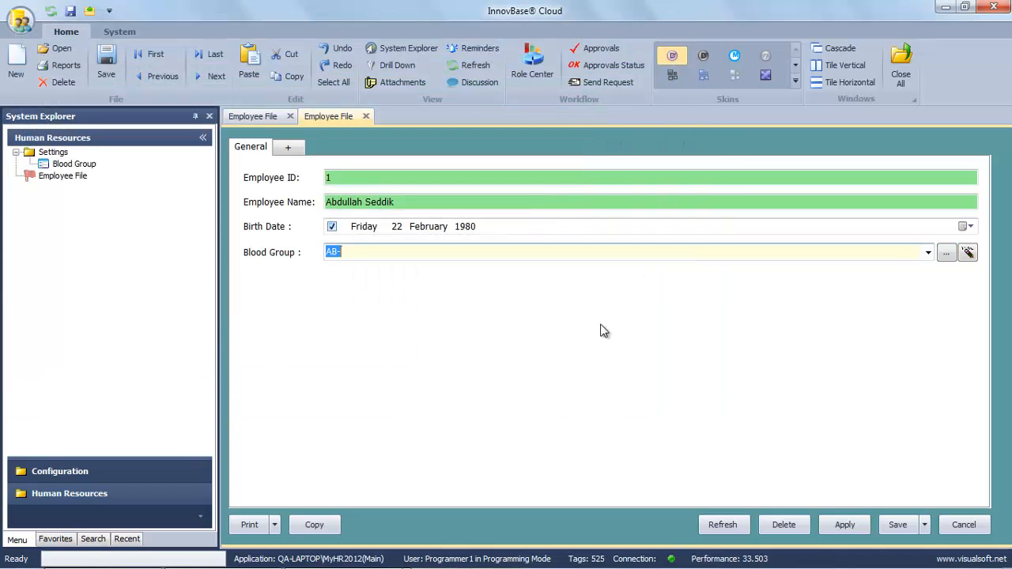
Add O- as a new blood group and review the full dropdown list.
{"action": "left_click", "coordinate": [946, 254]}
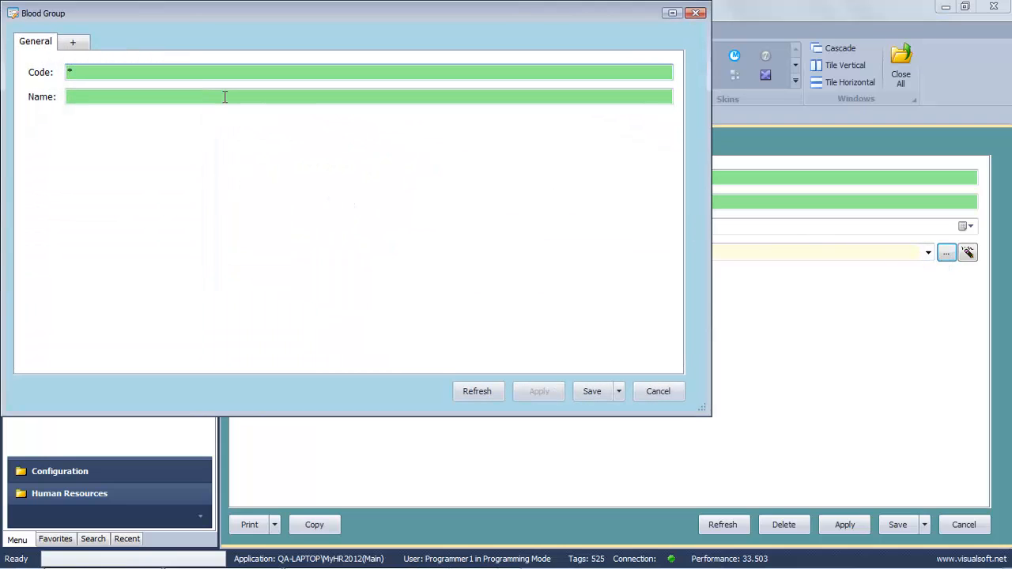
{"action": "left_click", "coordinate": [226, 98]}
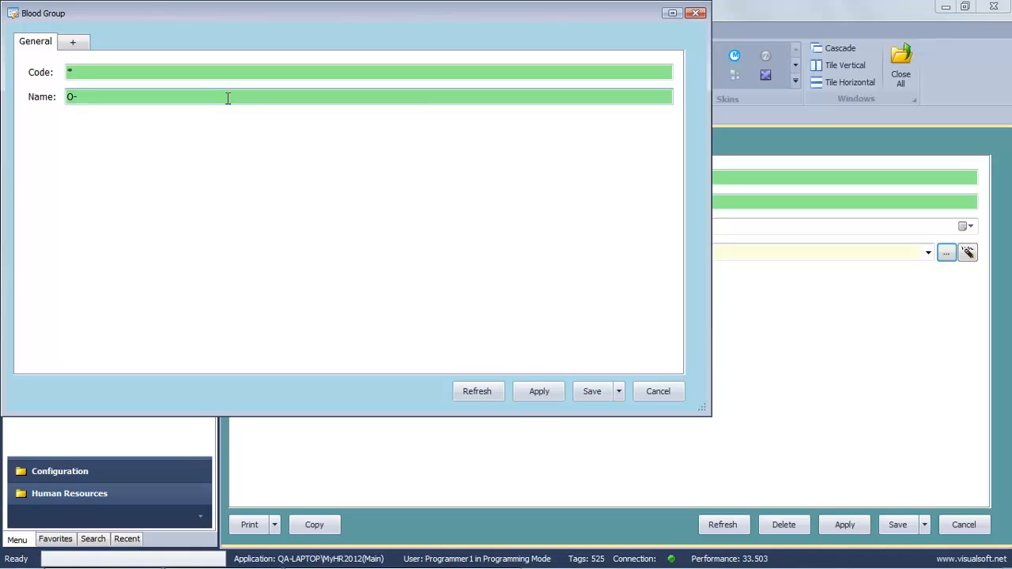
{"action": "left_click", "coordinate": [585, 391]}
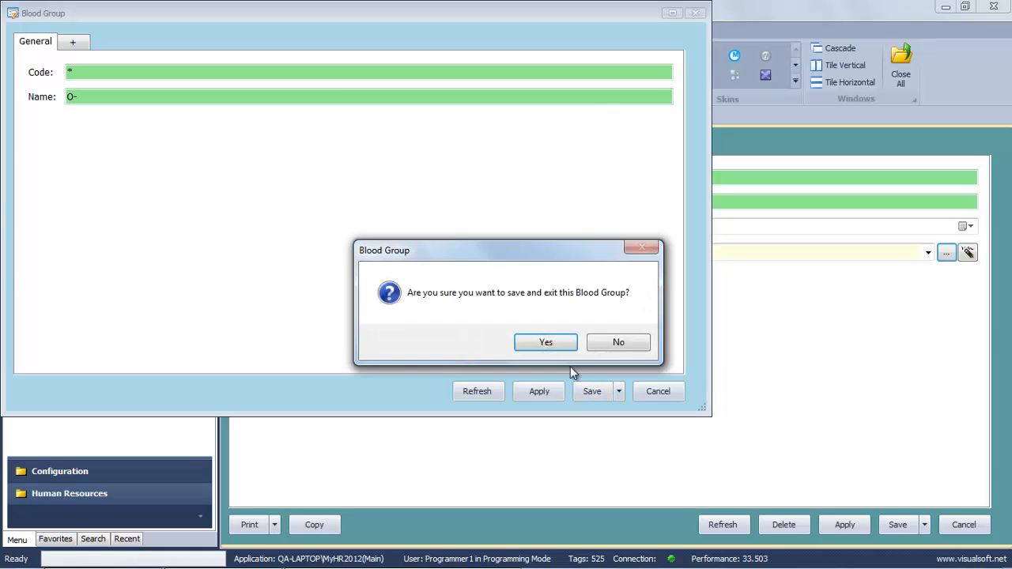
{"action": "left_click", "coordinate": [561, 345]}
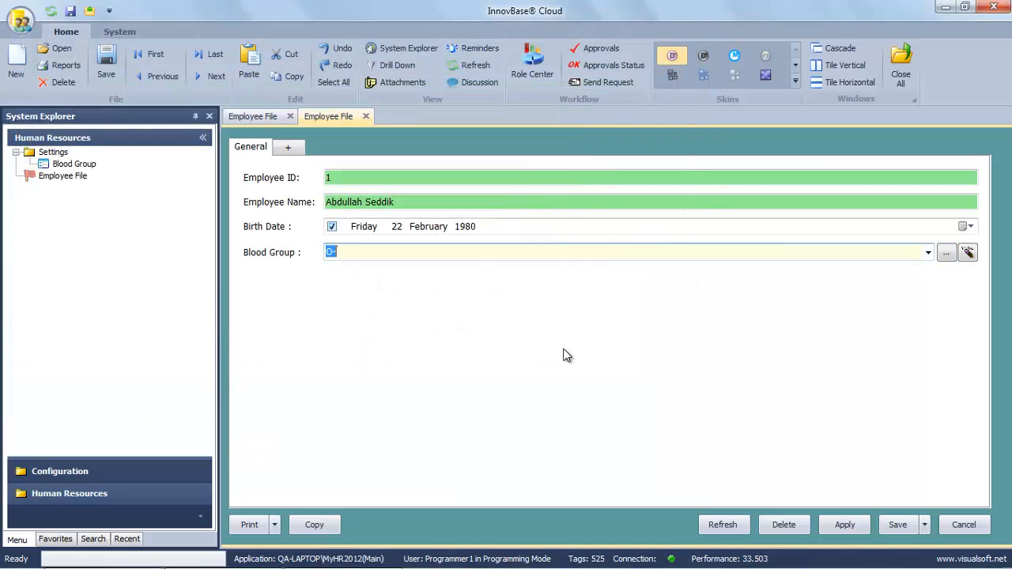
{"action": "left_click", "coordinate": [928, 253]}
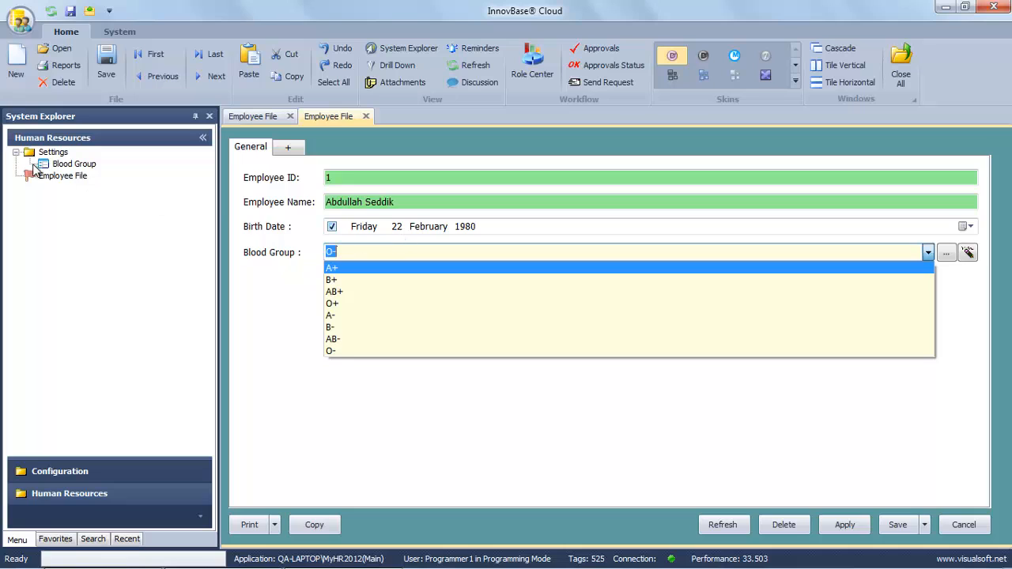
{"action": "left_click", "coordinate": [73, 164]}
{"action": "left_click", "coordinate": [73, 164]}
{"action": "right_click", "coordinate": [74, 165]}
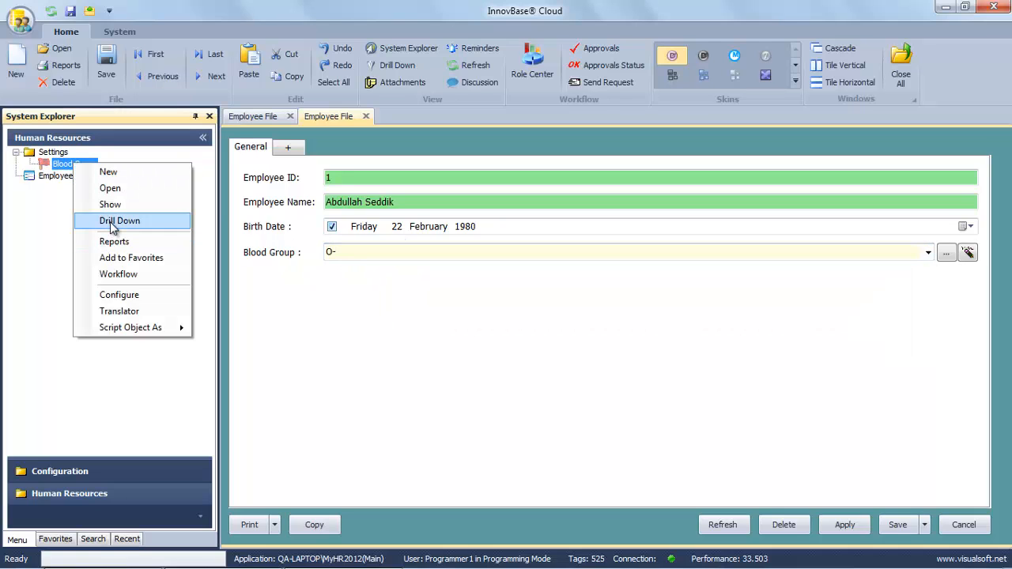
Uncheck the Add permission in Blood Group's Security settings and save the configuration.
{"action": "left_click", "coordinate": [123, 296]}
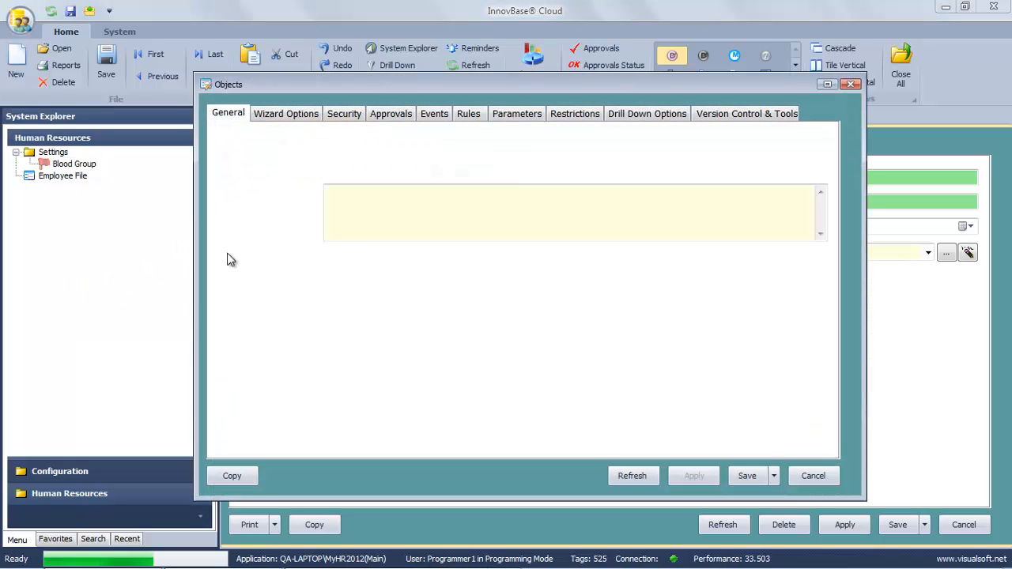
{"action": "left_click", "coordinate": [344, 114]}
{"action": "left_click", "coordinate": [314, 170]}
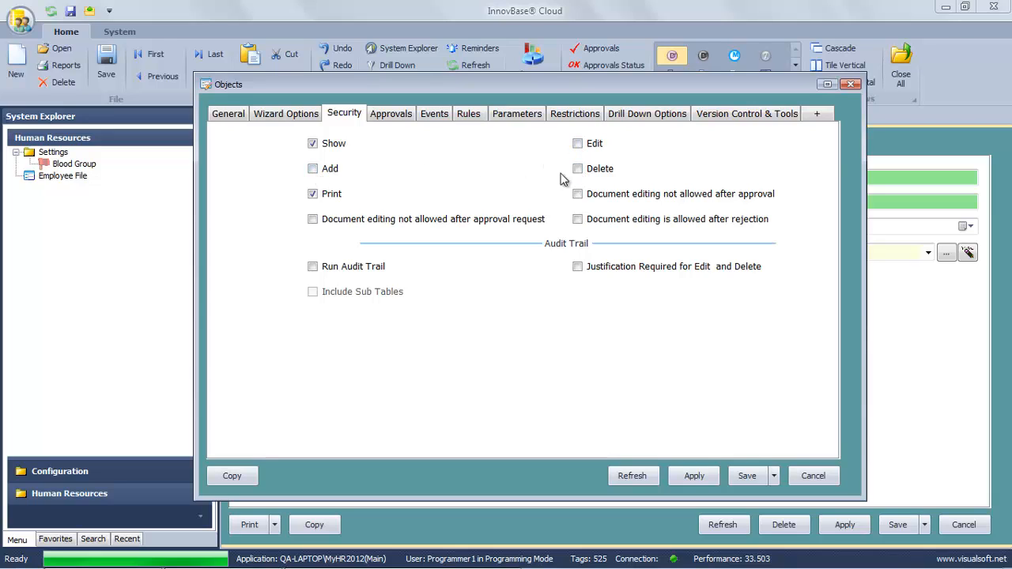
{"action": "left_click", "coordinate": [749, 477]}
{"action": "left_click", "coordinate": [540, 342]}
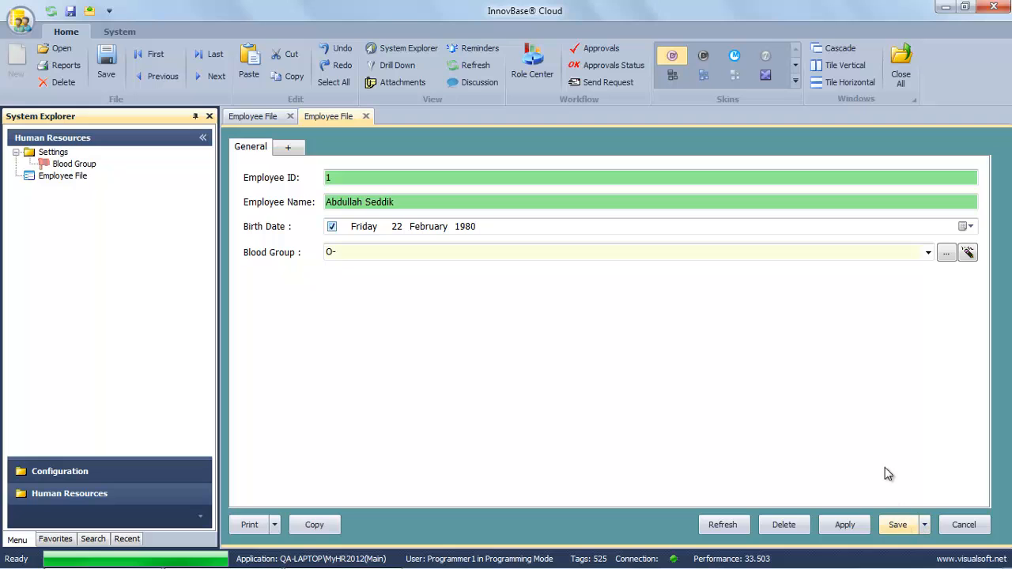
Save the employee record, then reopen it and check its O- blood group.
{"action": "left_click", "coordinate": [896, 524]}
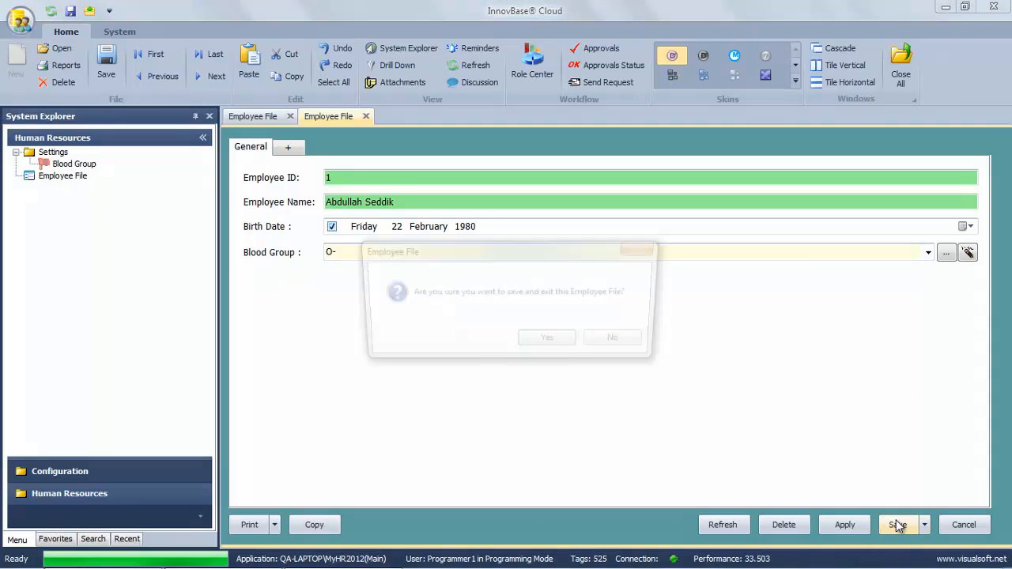
{"action": "left_click", "coordinate": [565, 346]}
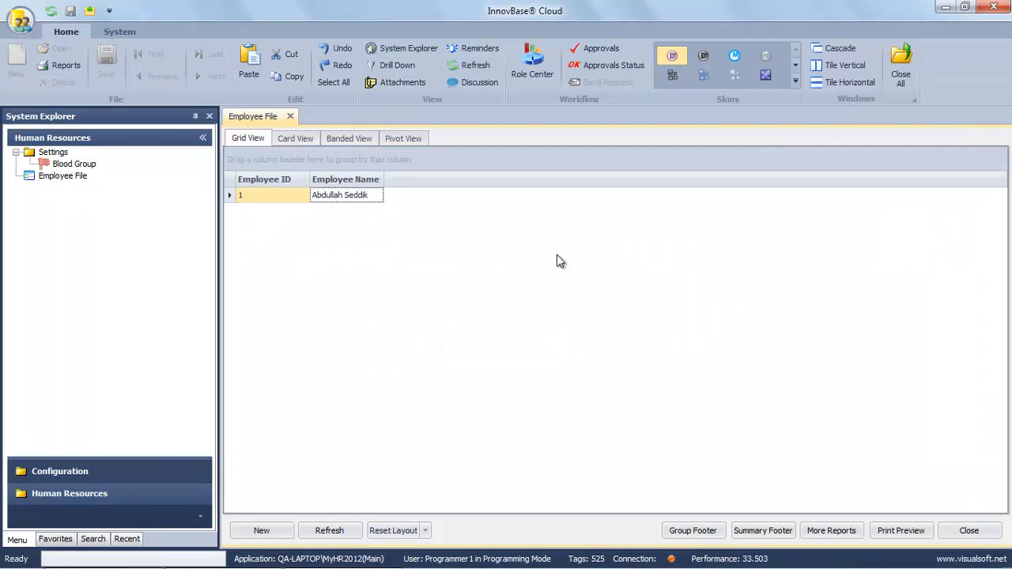
{"action": "double_click", "coordinate": [339, 196]}
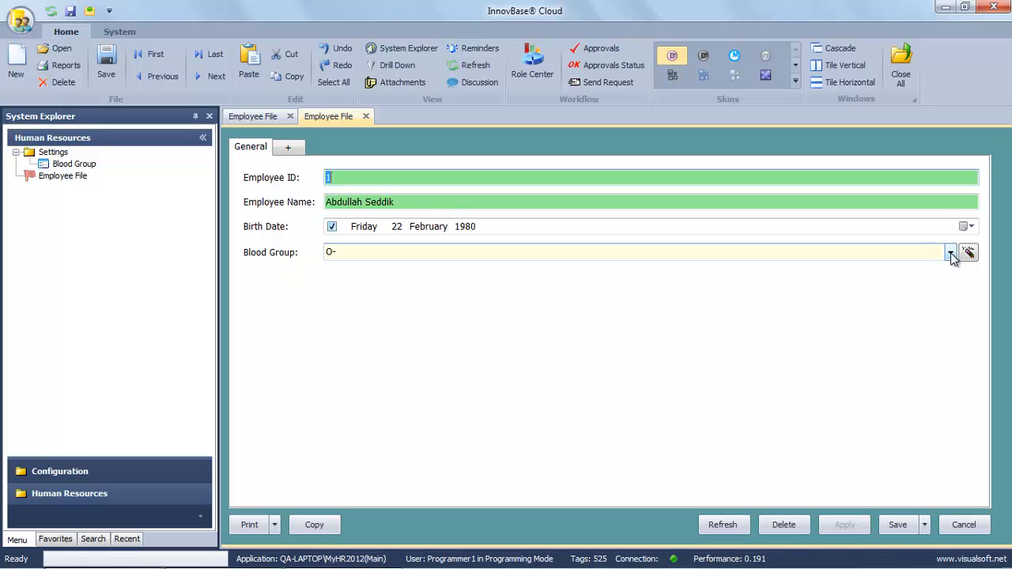
{"action": "left_click", "coordinate": [950, 253]}
{"action": "left_click", "coordinate": [950, 253]}
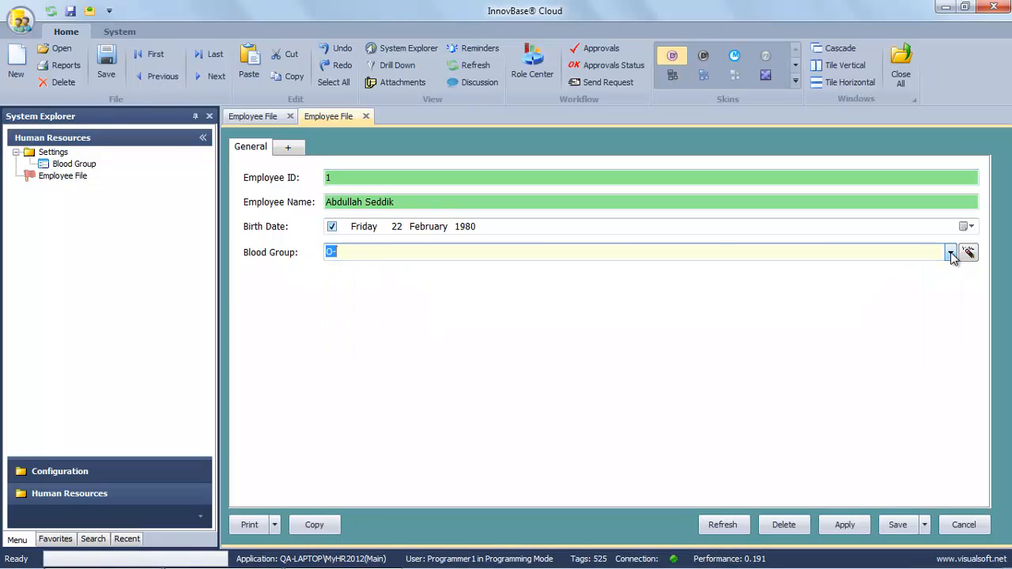
{"action": "left_click", "coordinate": [951, 253]}
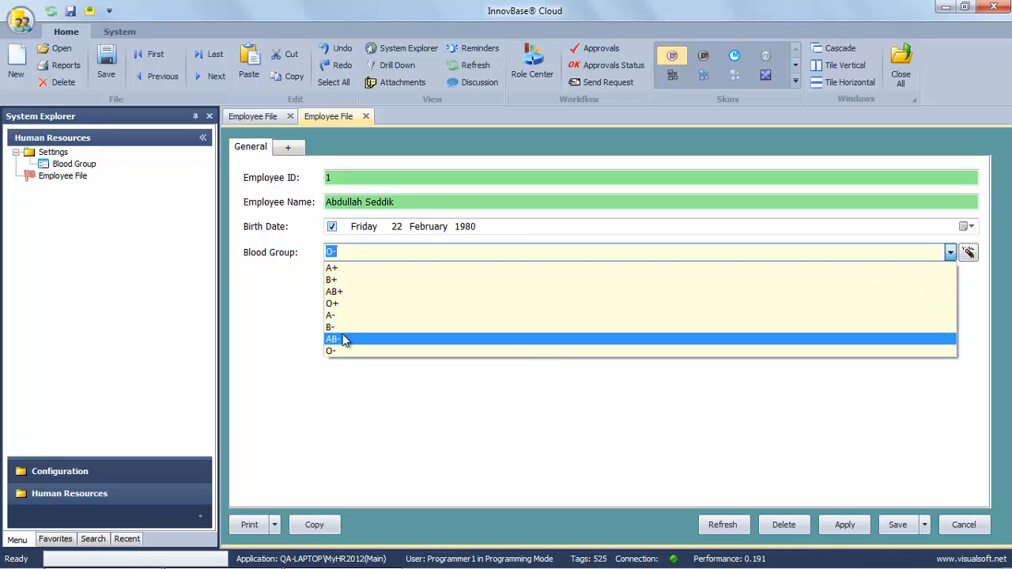
{"action": "left_click", "coordinate": [372, 253]}
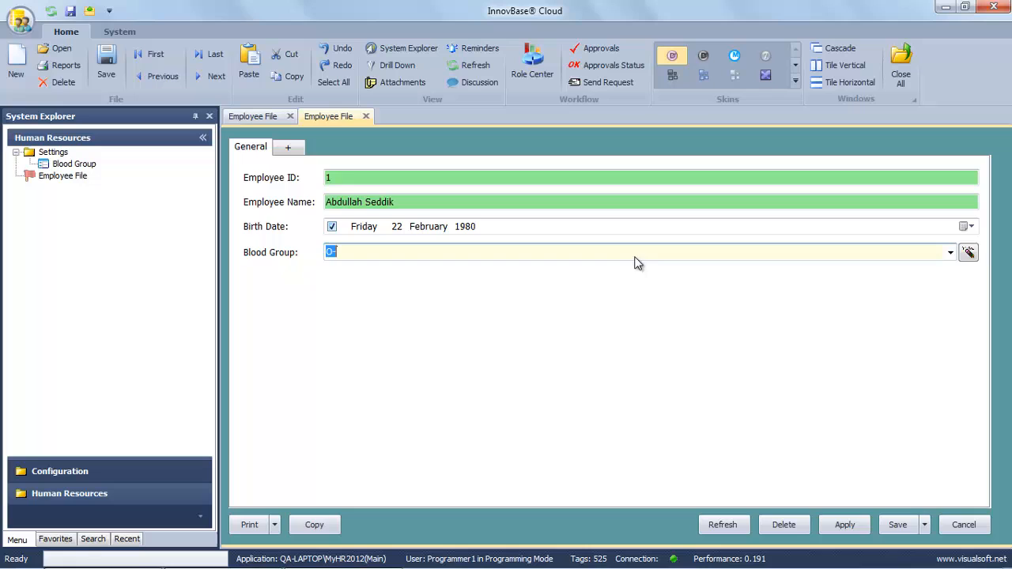
Change the blood group to AB+, save the record, and close Employee File.
{"action": "left_click", "coordinate": [969, 252]}
{"action": "left_click", "coordinate": [949, 253]}
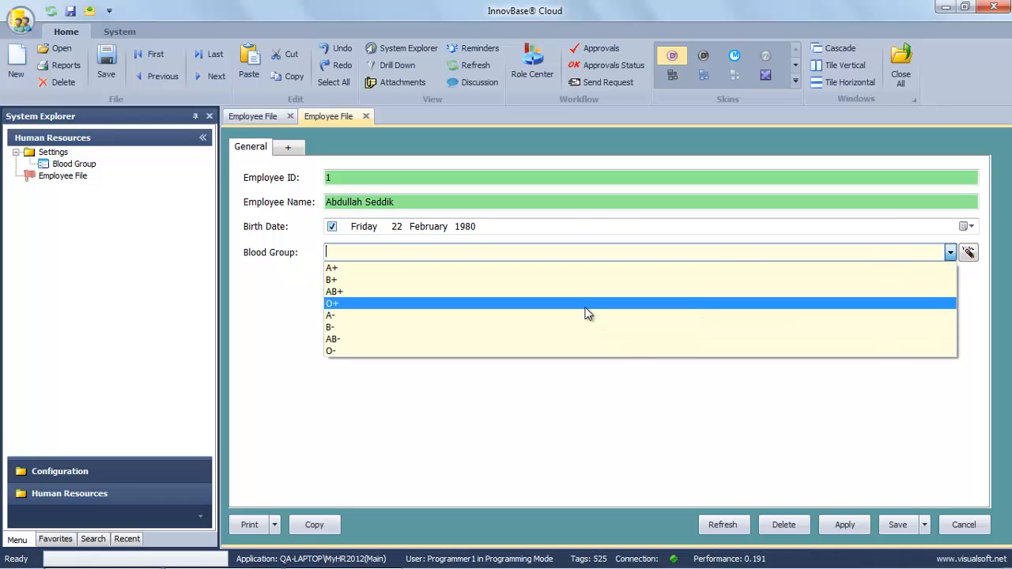
{"action": "left_click", "coordinate": [566, 291]}
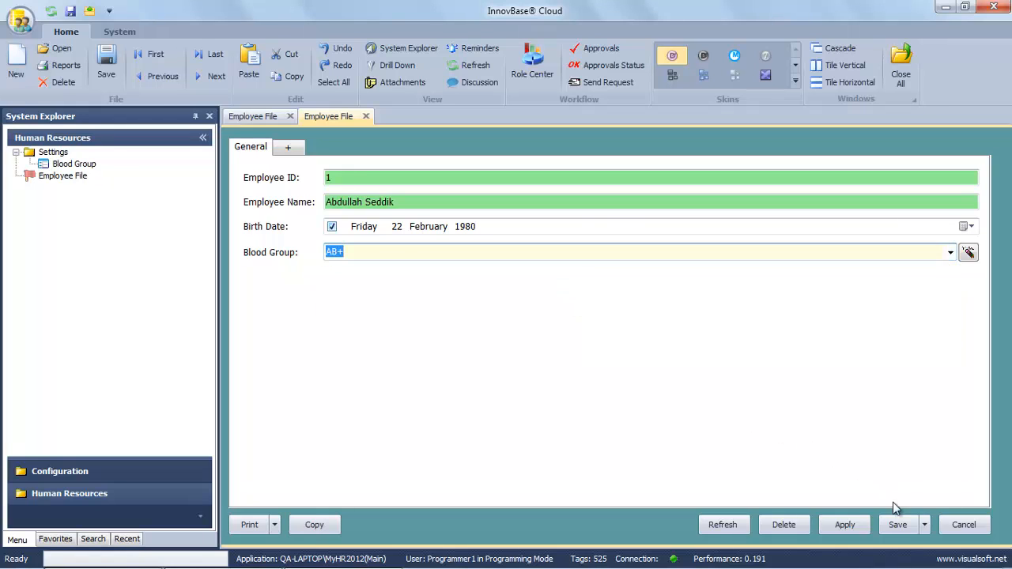
{"action": "left_click", "coordinate": [898, 524]}
{"action": "left_click", "coordinate": [563, 345]}
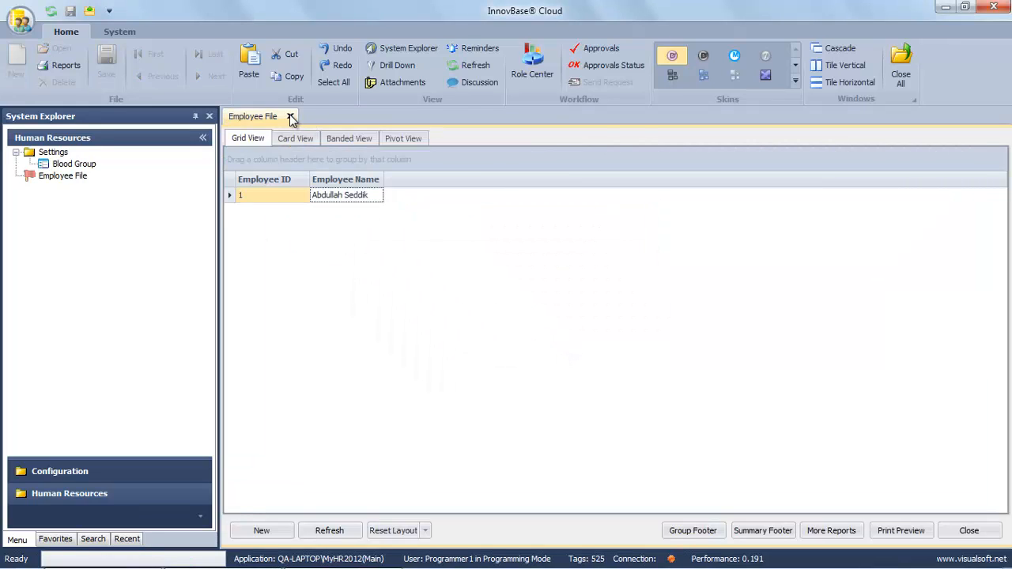
{"action": "left_click", "coordinate": [289, 117]}
{"action": "left_click", "coordinate": [47, 177]}
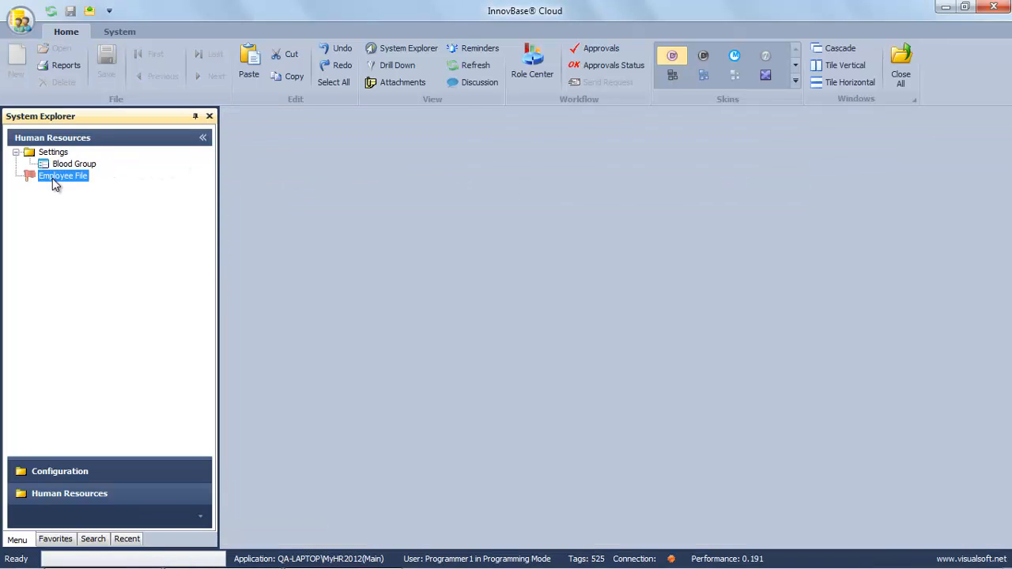
Start a new Employee File record and discard it.
{"action": "right_click", "coordinate": [53, 180]}
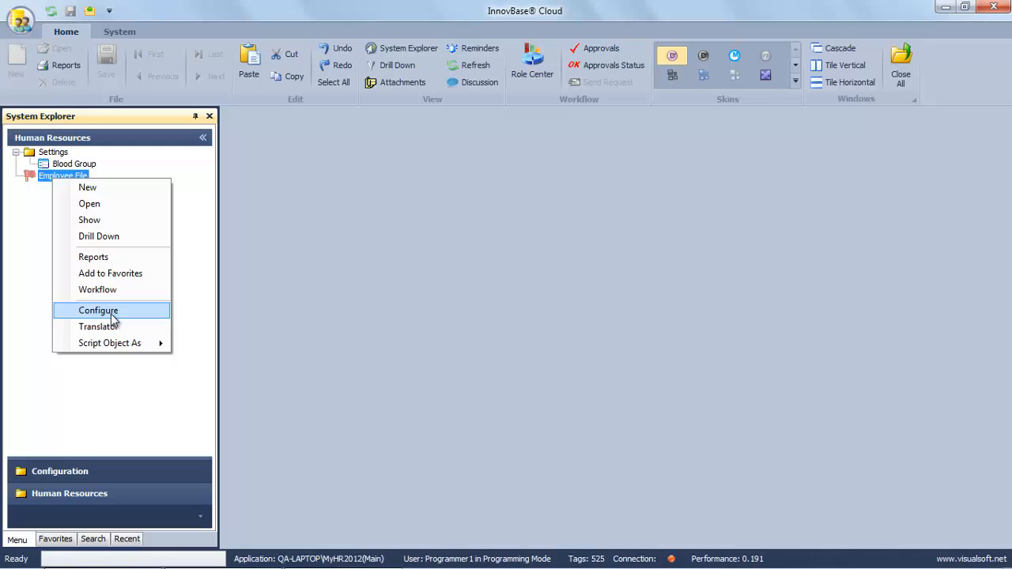
{"action": "left_click", "coordinate": [92, 190]}
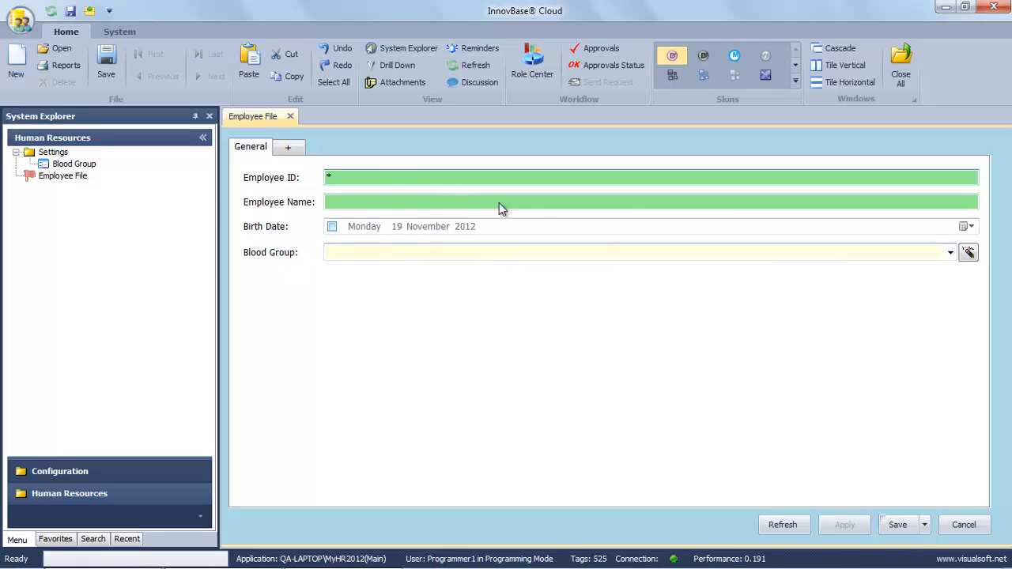
{"action": "left_click", "coordinate": [979, 526]}
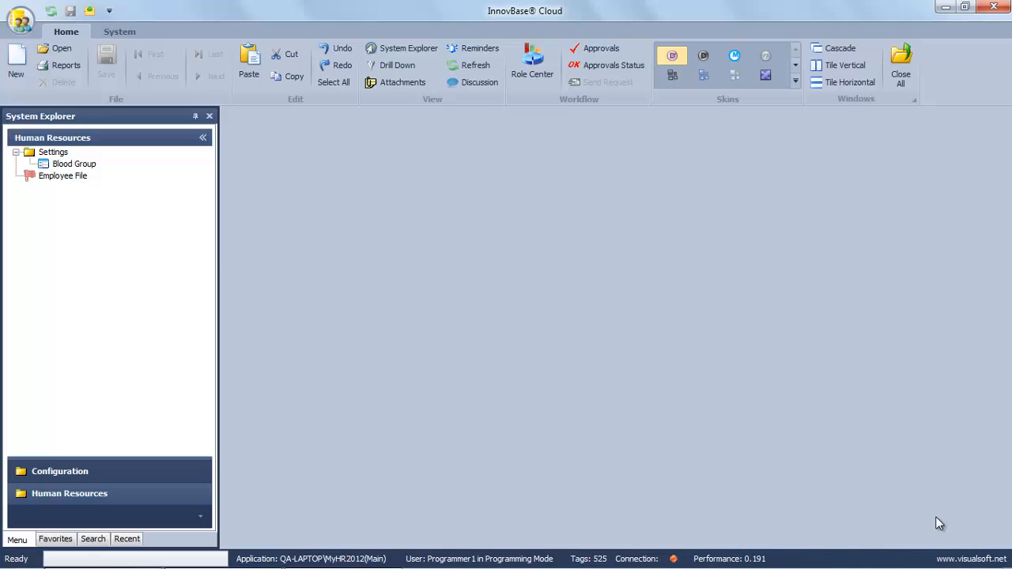
Set Employee File's wizard type to Smart Arrange and save the configuration.
{"action": "right_click", "coordinate": [64, 177]}
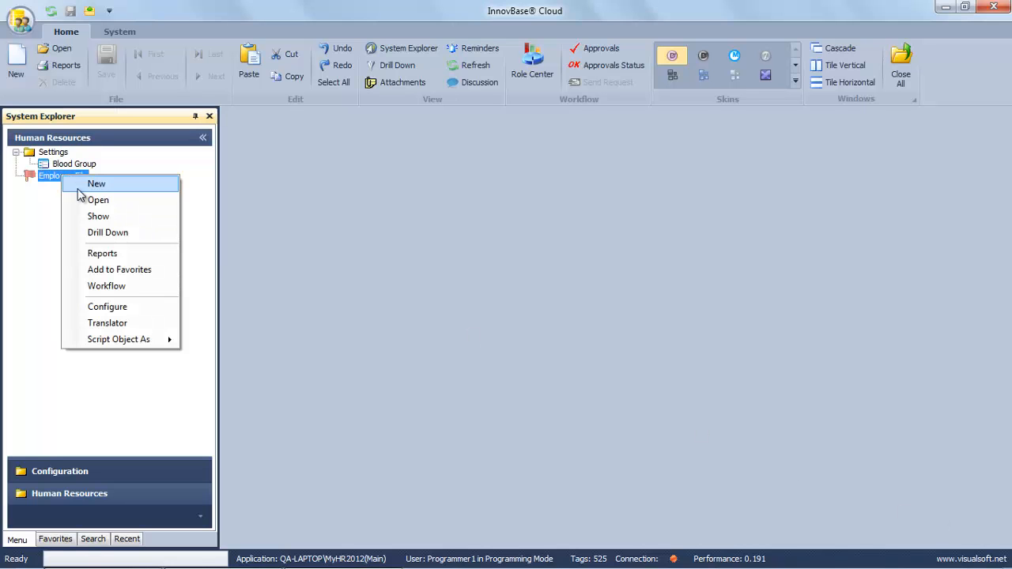
{"action": "left_click", "coordinate": [106, 309]}
{"action": "left_click", "coordinate": [354, 117]}
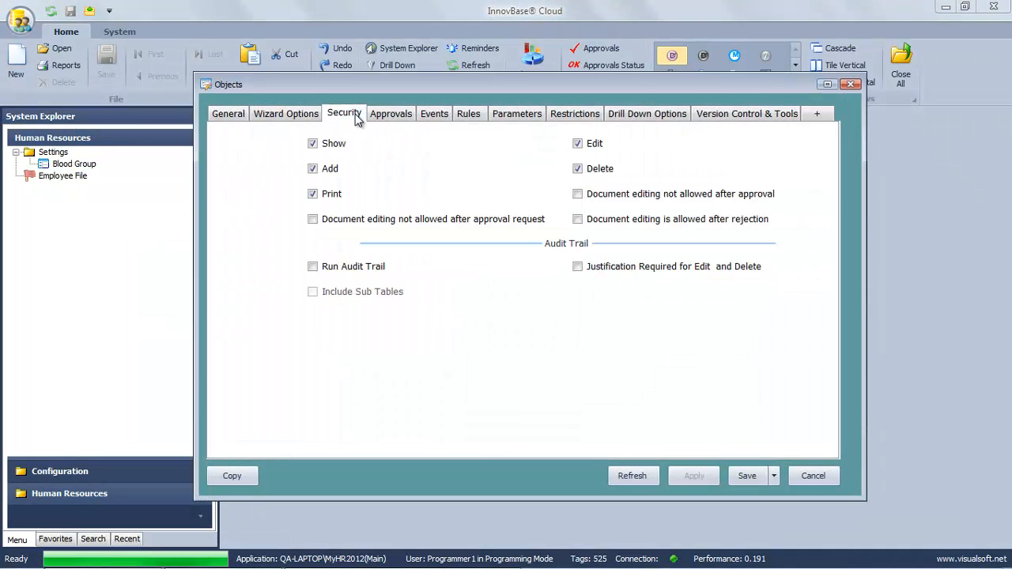
{"action": "left_click", "coordinate": [287, 113]}
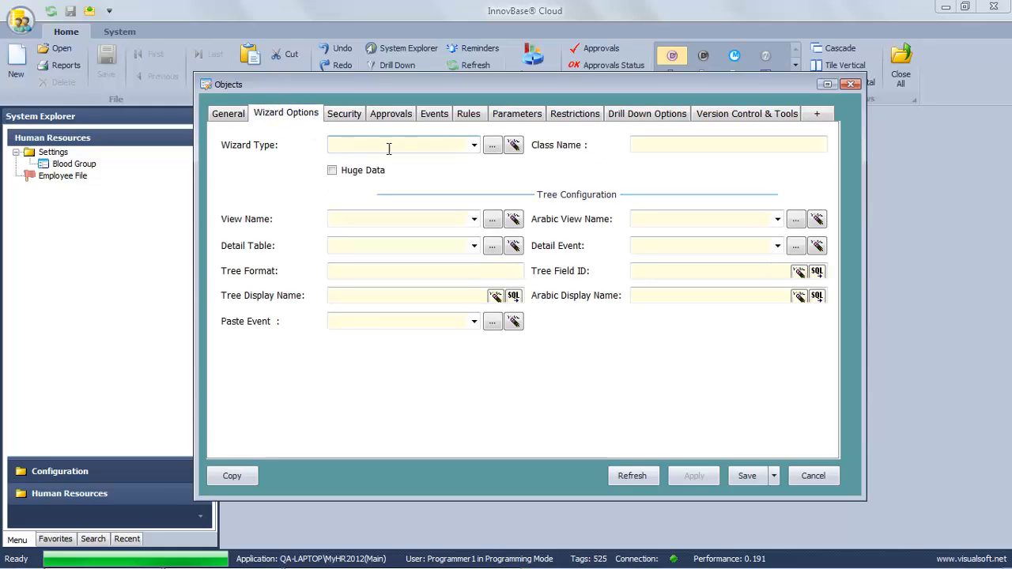
{"action": "left_click", "coordinate": [473, 147]}
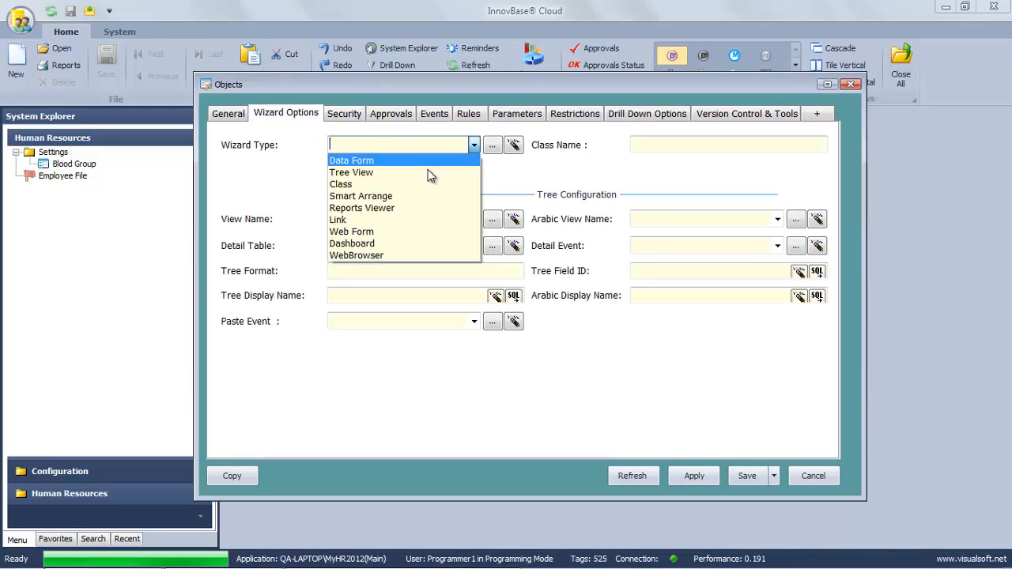
{"action": "left_click", "coordinate": [363, 196]}
{"action": "left_click", "coordinate": [747, 478]}
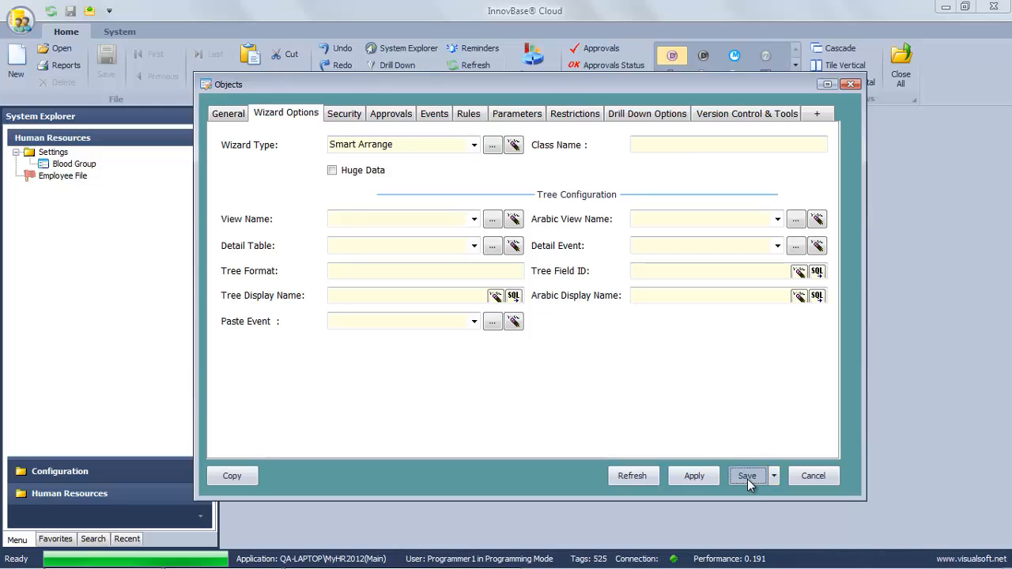
{"action": "left_click", "coordinate": [528, 341]}
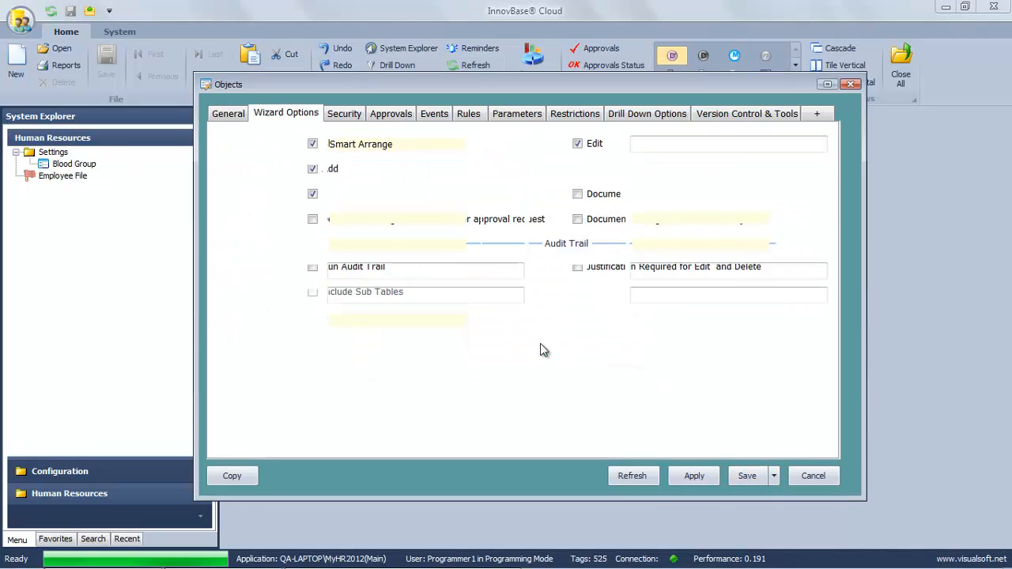
Preview a new Employee File form with the new layout, then discard it.
{"action": "right_click", "coordinate": [47, 167]}
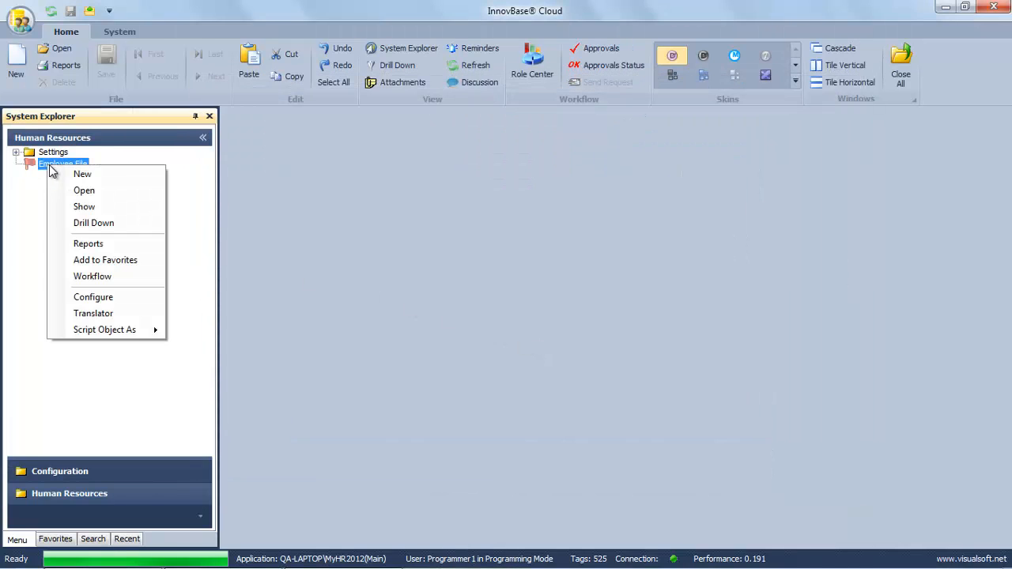
{"action": "left_click", "coordinate": [75, 173]}
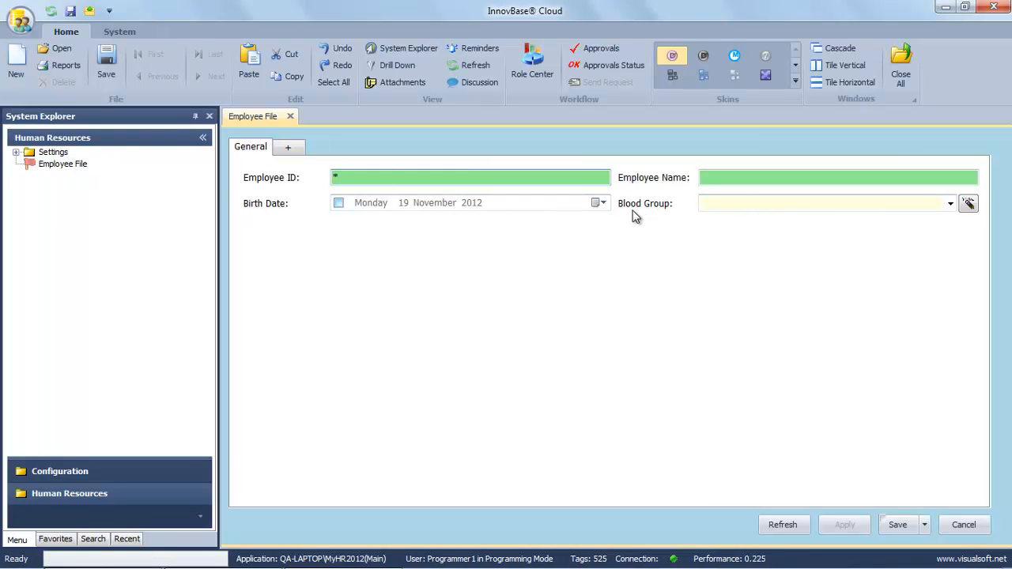
{"action": "left_click", "coordinate": [962, 526]}
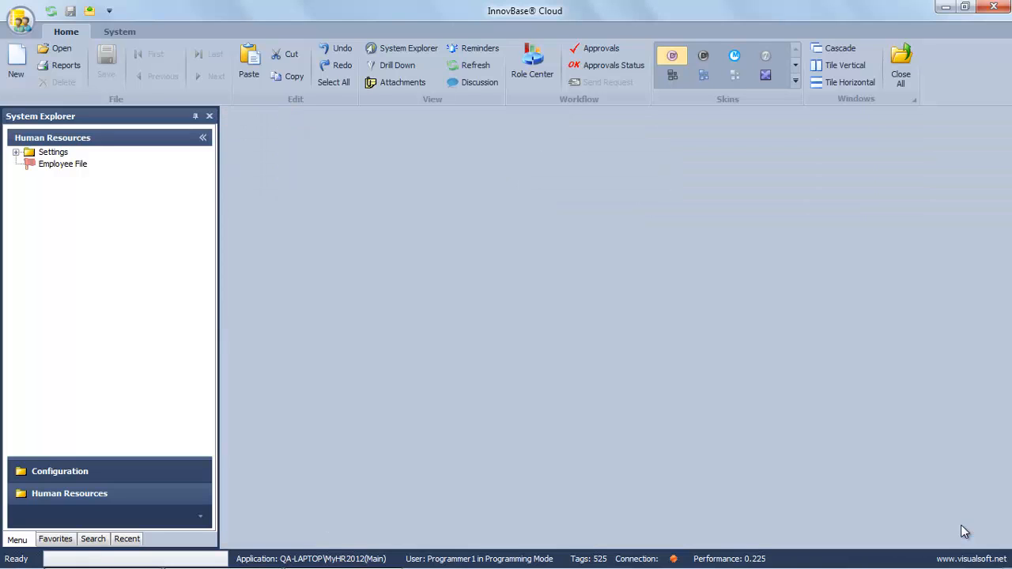
{"action": "left_click", "coordinate": [16, 152]}
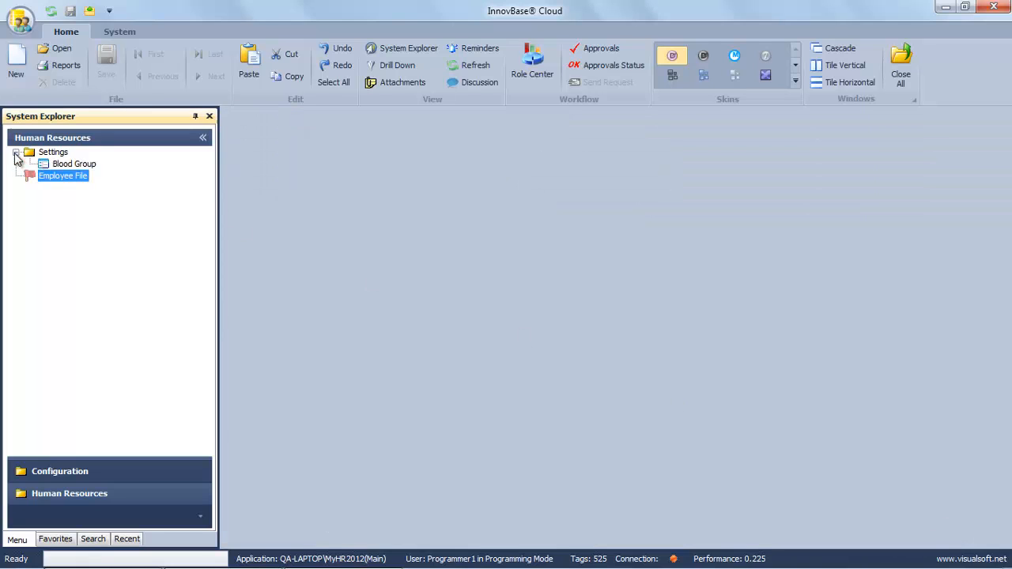
Set Blood Group's wizard type to Smart Arrange and save the configuration.
{"action": "left_click", "coordinate": [64, 165]}
{"action": "right_click", "coordinate": [73, 165]}
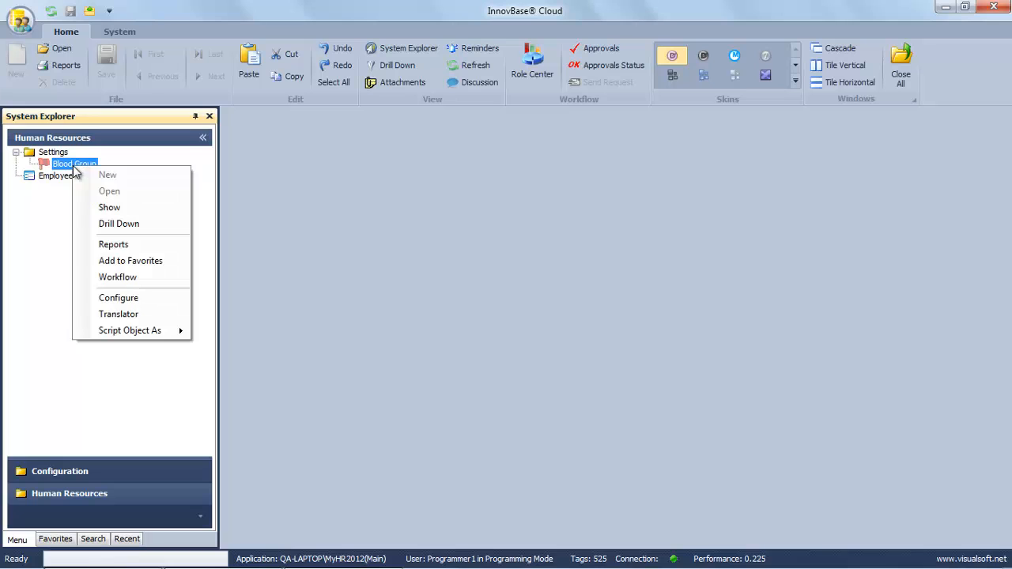
{"action": "left_click", "coordinate": [131, 297]}
{"action": "left_click", "coordinate": [353, 114]}
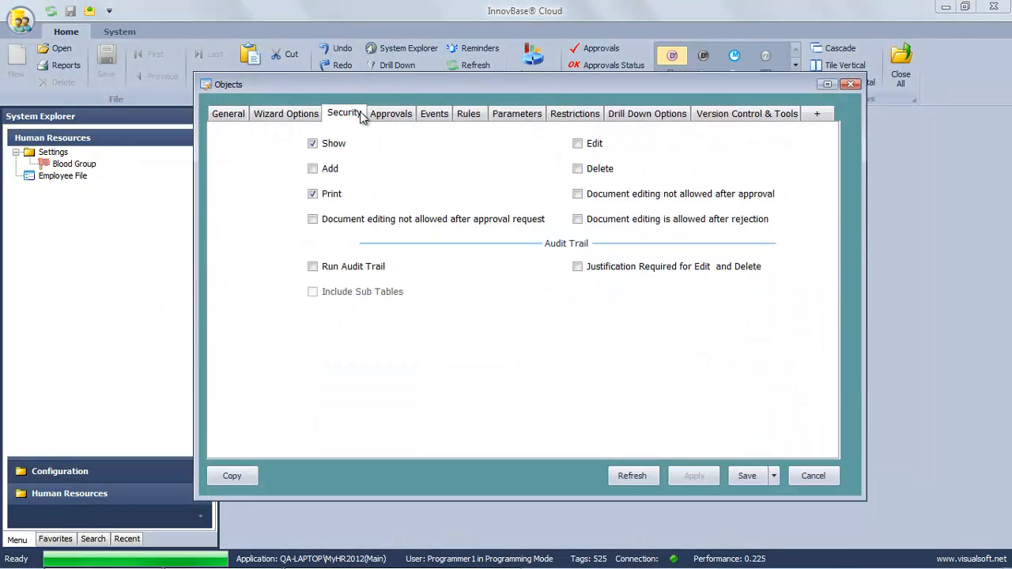
{"action": "left_click", "coordinate": [375, 115]}
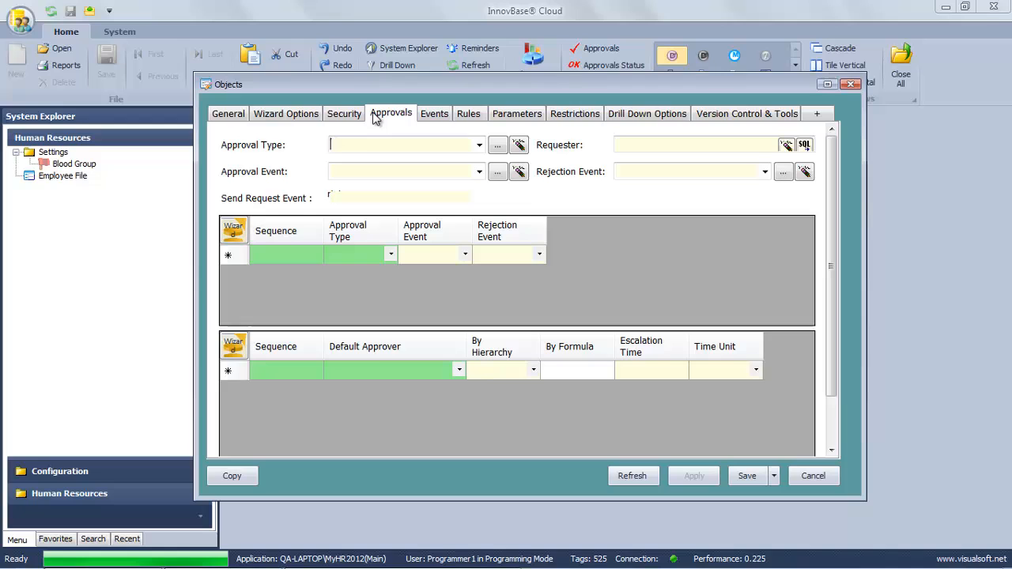
{"action": "left_click", "coordinate": [289, 114]}
{"action": "left_click", "coordinate": [474, 145]}
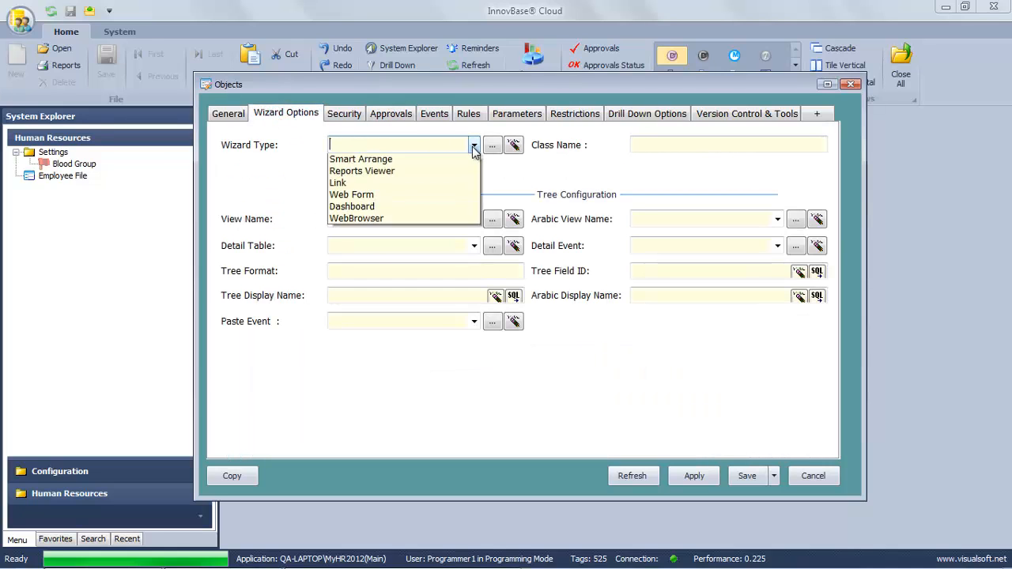
{"action": "left_click", "coordinate": [407, 194]}
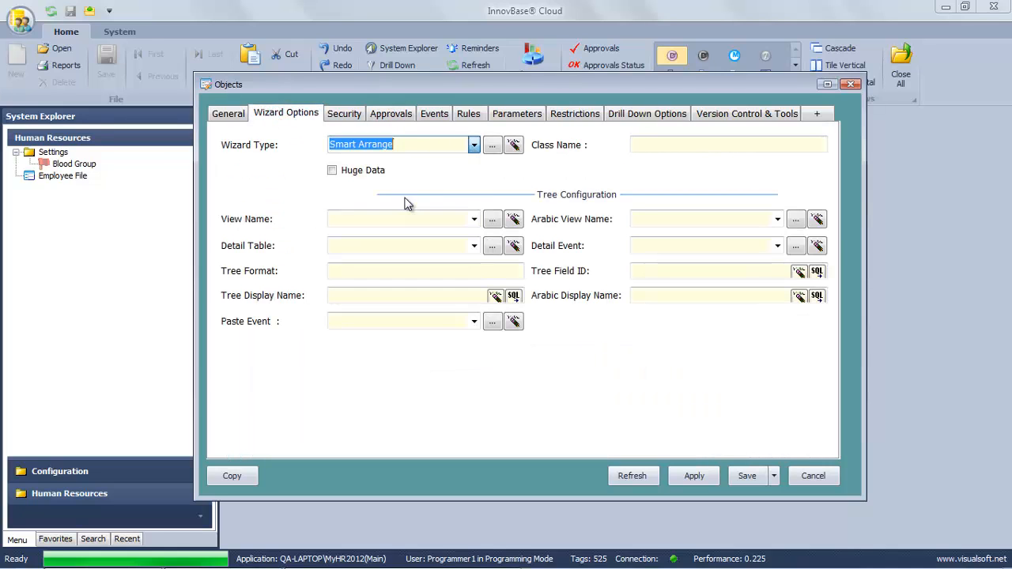
{"action": "left_click", "coordinate": [747, 476]}
{"action": "left_click", "coordinate": [542, 341]}
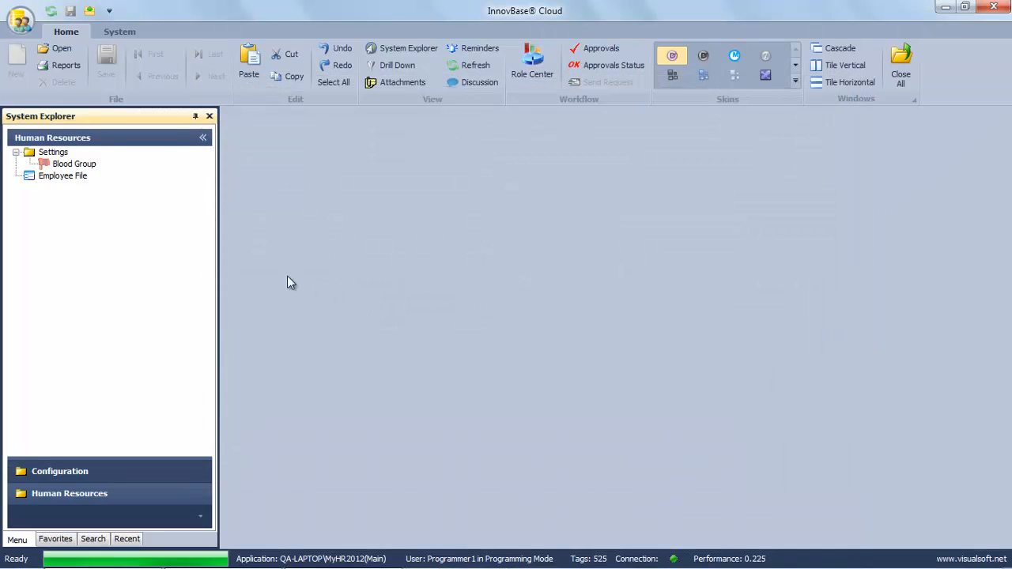
Show the Blood Group records list and open and close the B+ record.
{"action": "right_click", "coordinate": [78, 168]}
{"action": "left_click", "coordinate": [109, 205]}
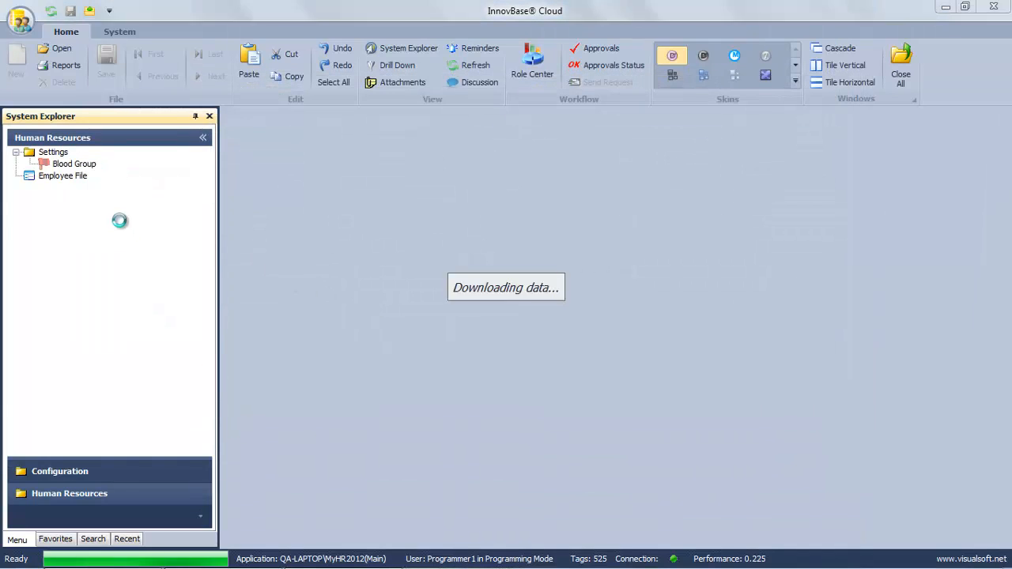
{"action": "double_click", "coordinate": [296, 210]}
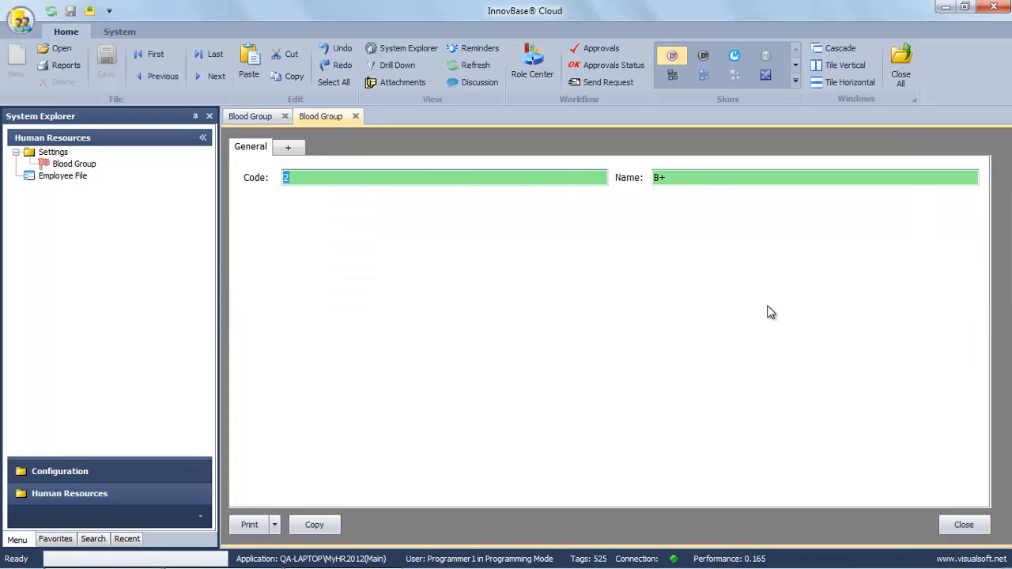
{"action": "left_click", "coordinate": [960, 526]}
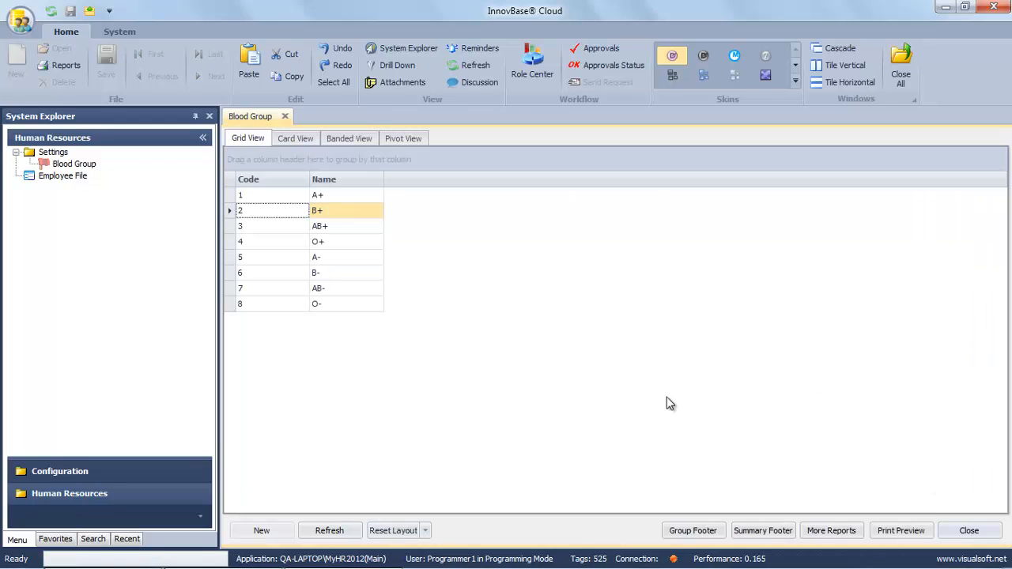
{"action": "right_click", "coordinate": [95, 165]}
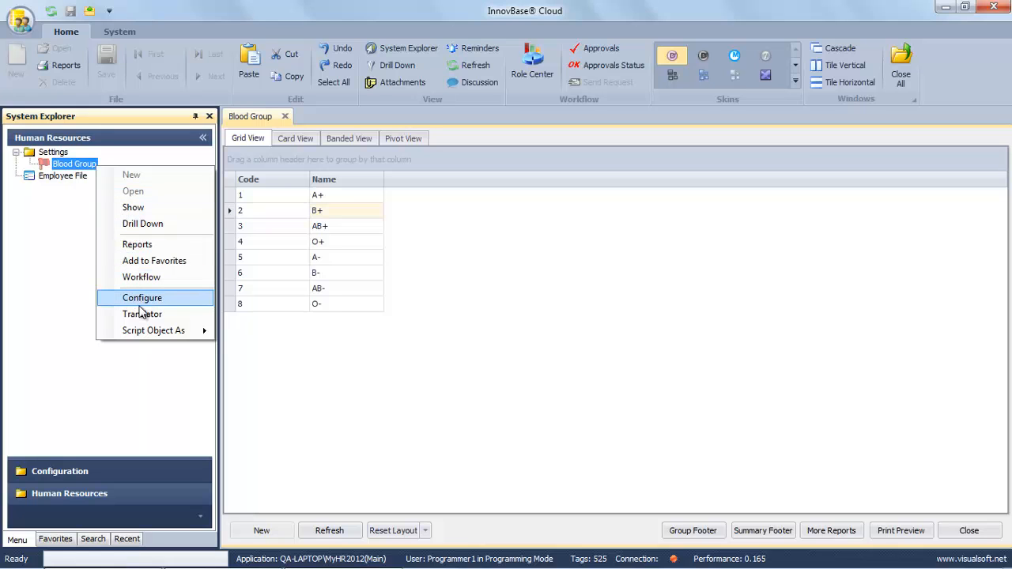
Switch Blood Group's wizard type to Data Form, save it, and open record AB+.
{"action": "left_click", "coordinate": [140, 306]}
{"action": "left_click", "coordinate": [302, 116]}
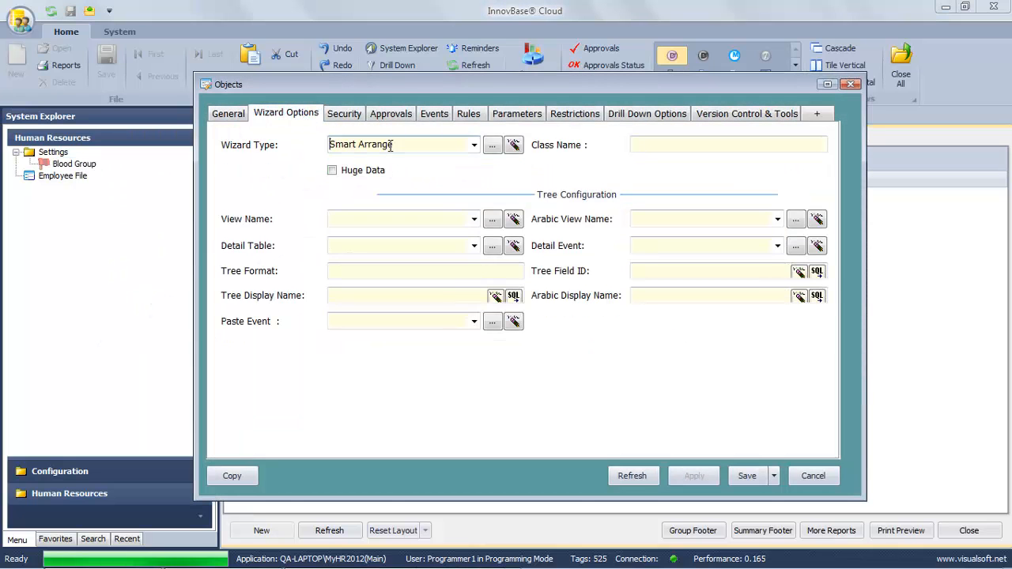
{"action": "left_click", "coordinate": [473, 145]}
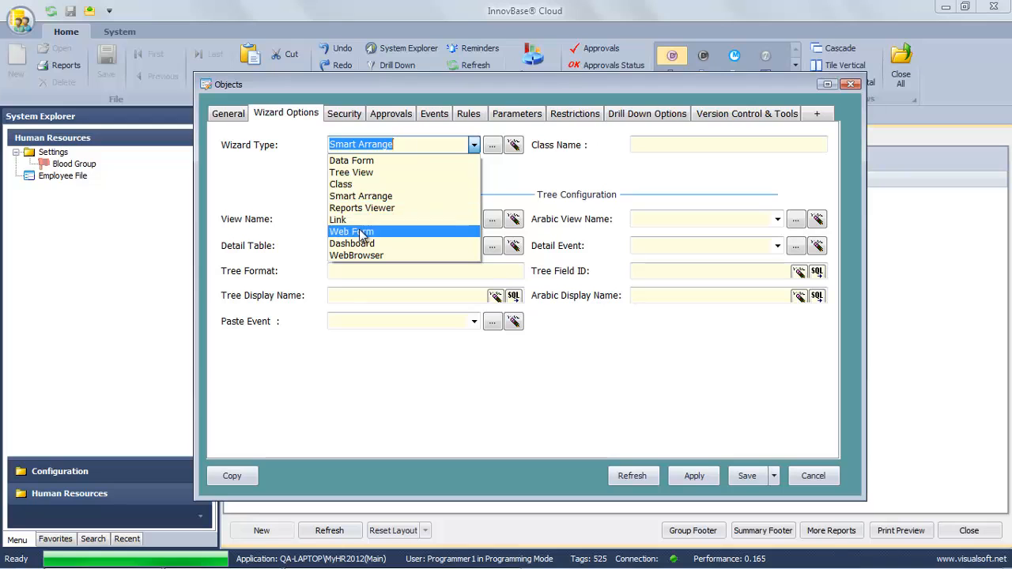
{"action": "left_click", "coordinate": [353, 161]}
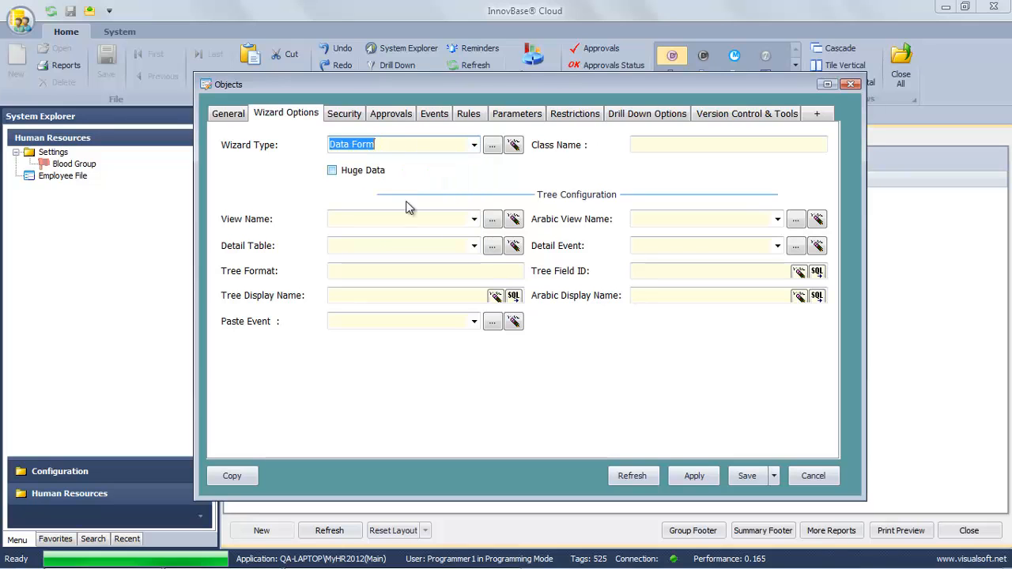
{"action": "left_click", "coordinate": [752, 477]}
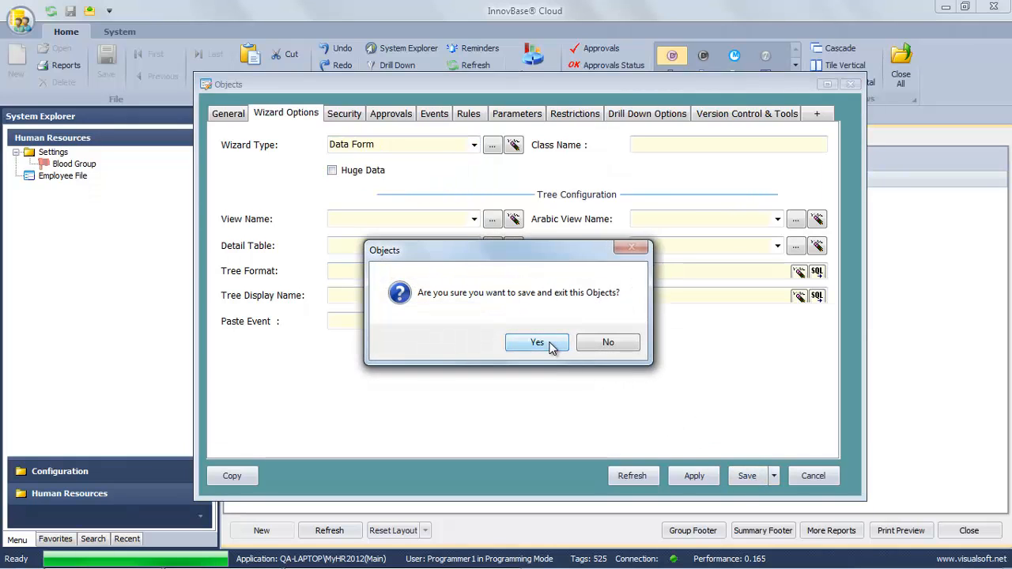
{"action": "left_click", "coordinate": [553, 349]}
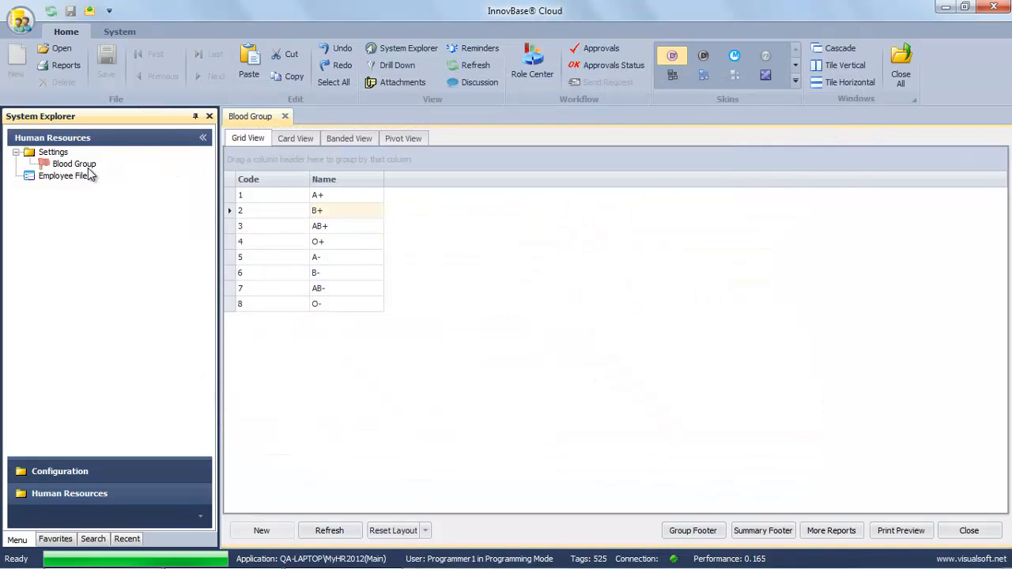
{"action": "double_click", "coordinate": [328, 229]}
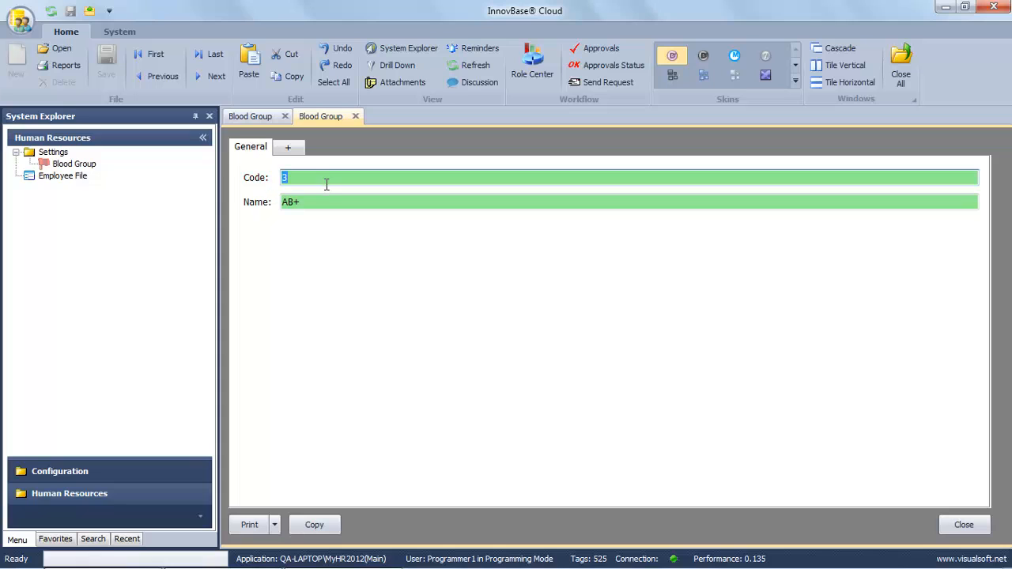
Close the AB+ record form and the Blood Group records list.
{"action": "left_click", "coordinate": [976, 525]}
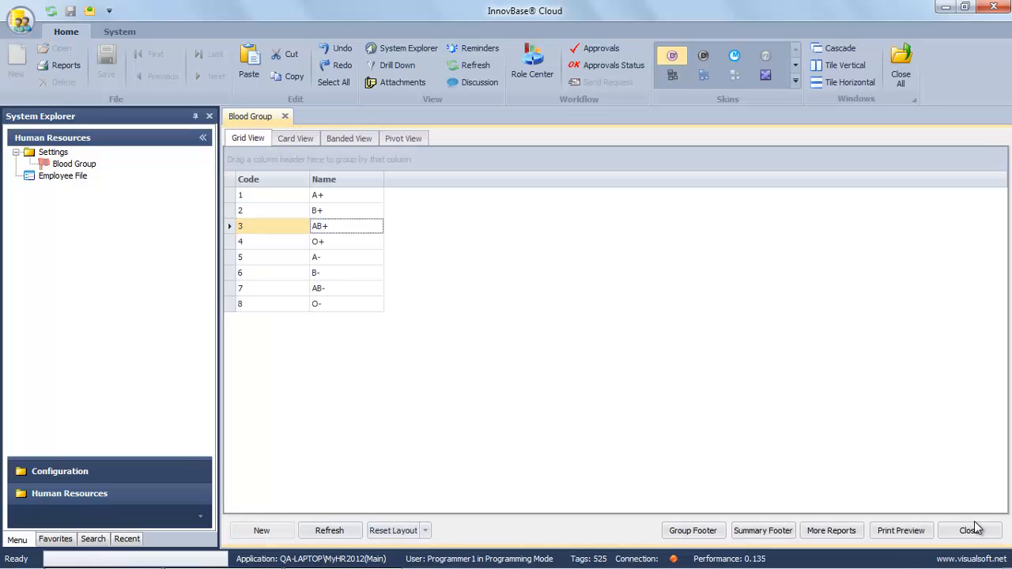
{"action": "left_click", "coordinate": [968, 531]}
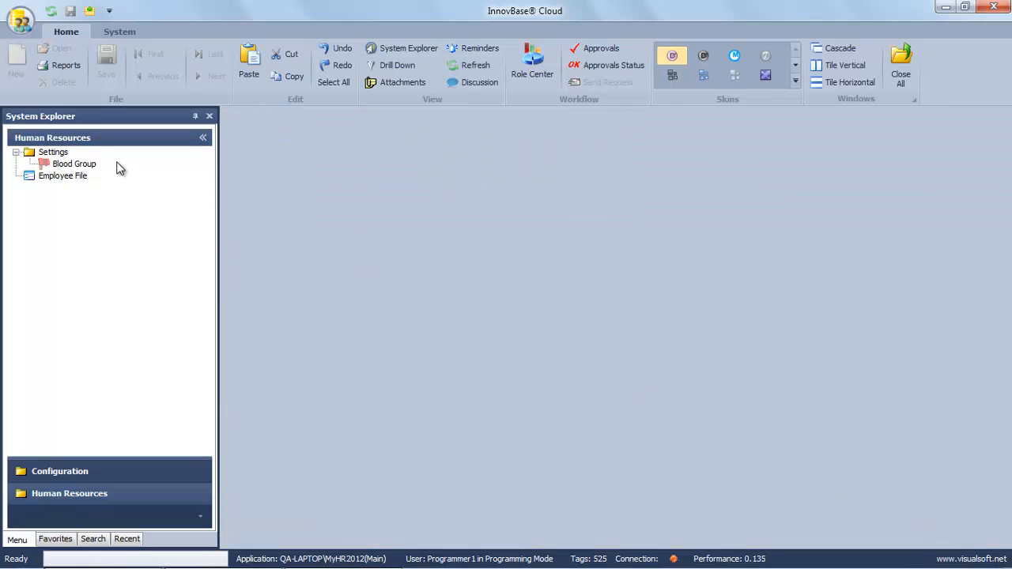
{"action": "left_click", "coordinate": [79, 176]}
{"action": "right_click", "coordinate": [82, 180]}
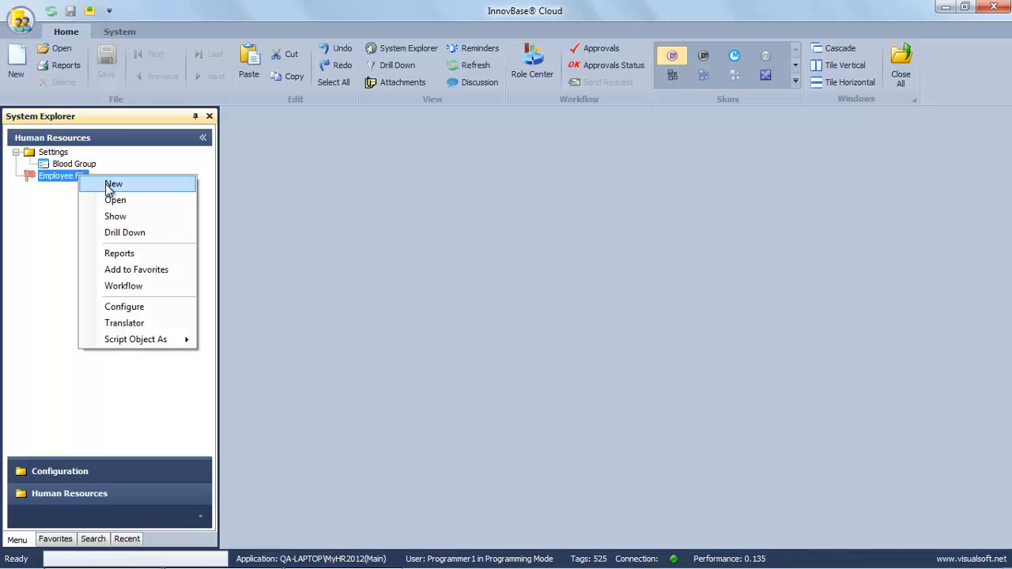
Start a new Employee File record and open the form designer's new-field creator.
{"action": "left_click", "coordinate": [109, 190]}
{"action": "right_click", "coordinate": [431, 315]}
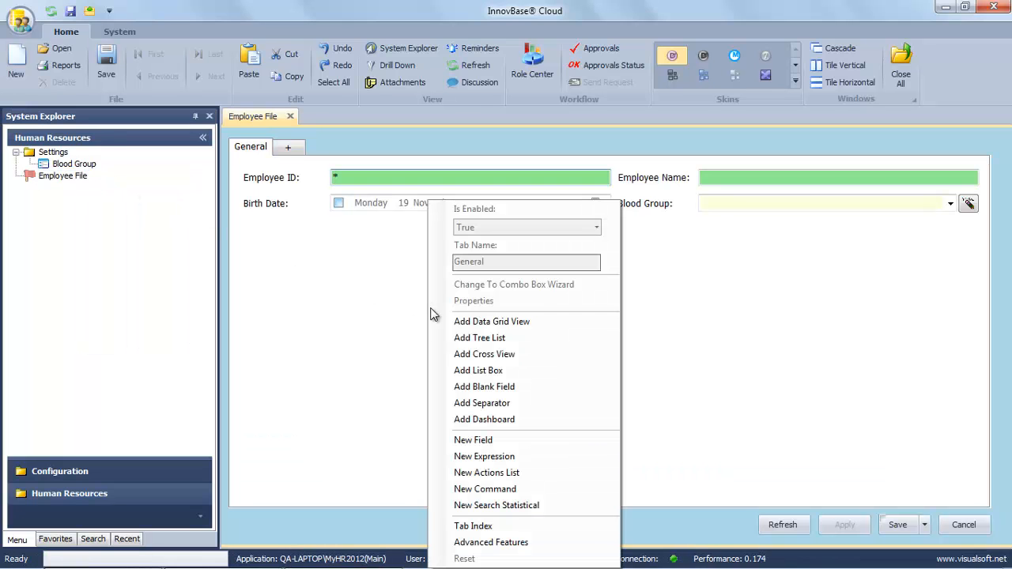
{"action": "left_click", "coordinate": [473, 440]}
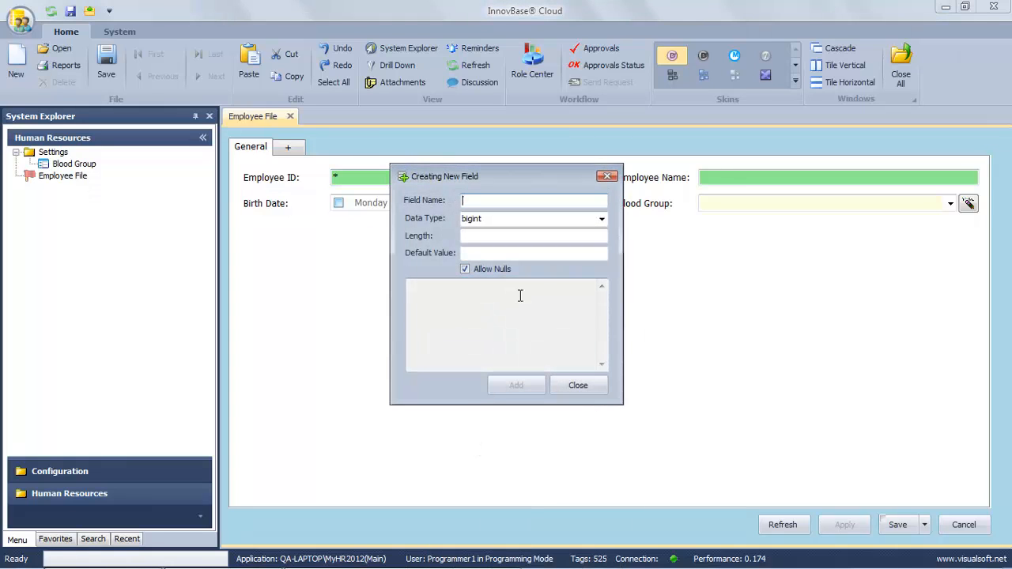
Create a Mobile field of type varchar with length 20 and acknowledge the confirmation.
{"action": "type", "text": "Mobil"}
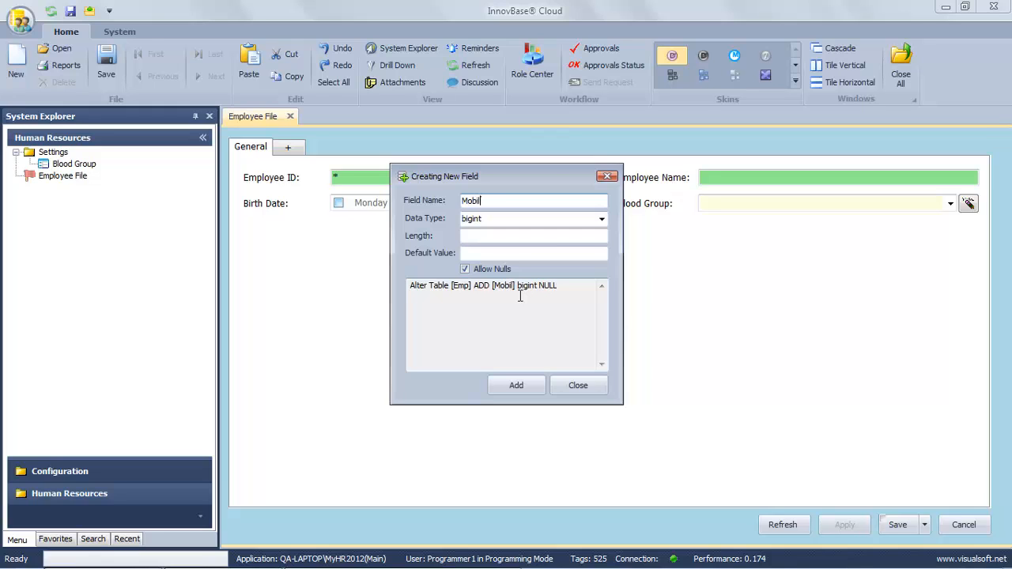
{"action": "type", "text": "e"}
{"action": "left_click", "coordinate": [602, 219]}
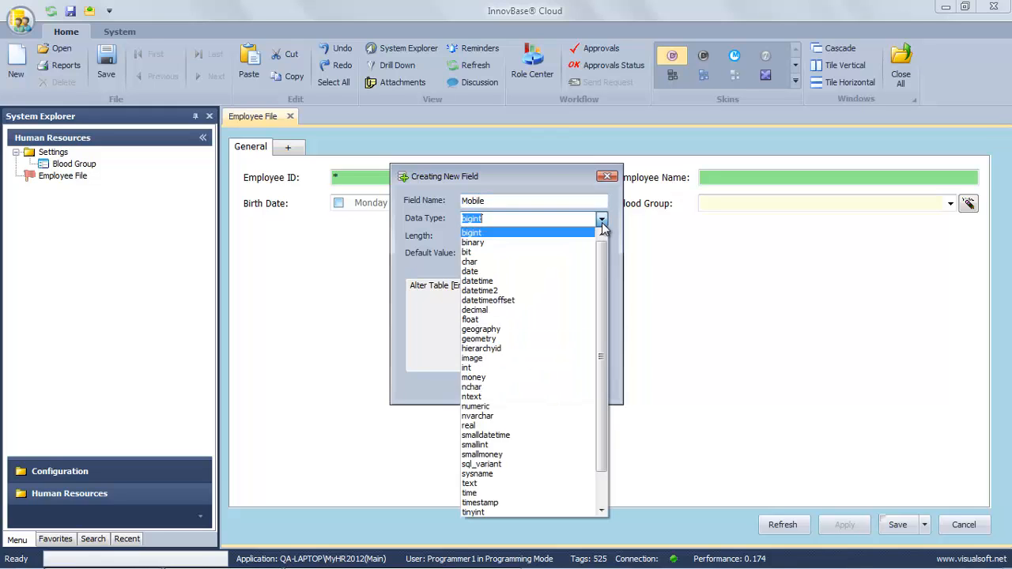
{"action": "scroll", "coordinate": [506, 496], "scroll_direction": "down", "scroll_amount": 2}
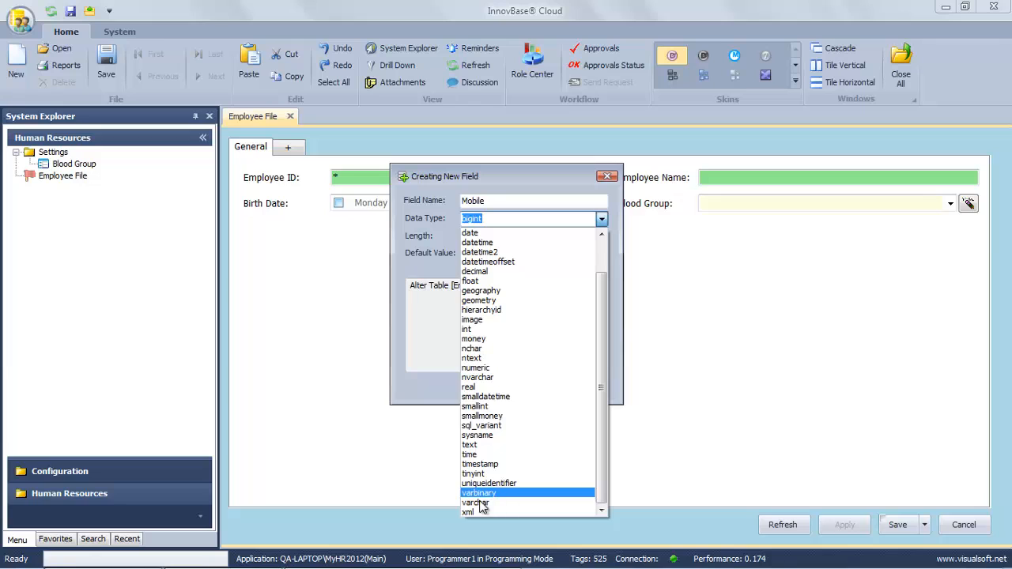
{"action": "left_click", "coordinate": [482, 504]}
{"action": "left_click", "coordinate": [475, 235]}
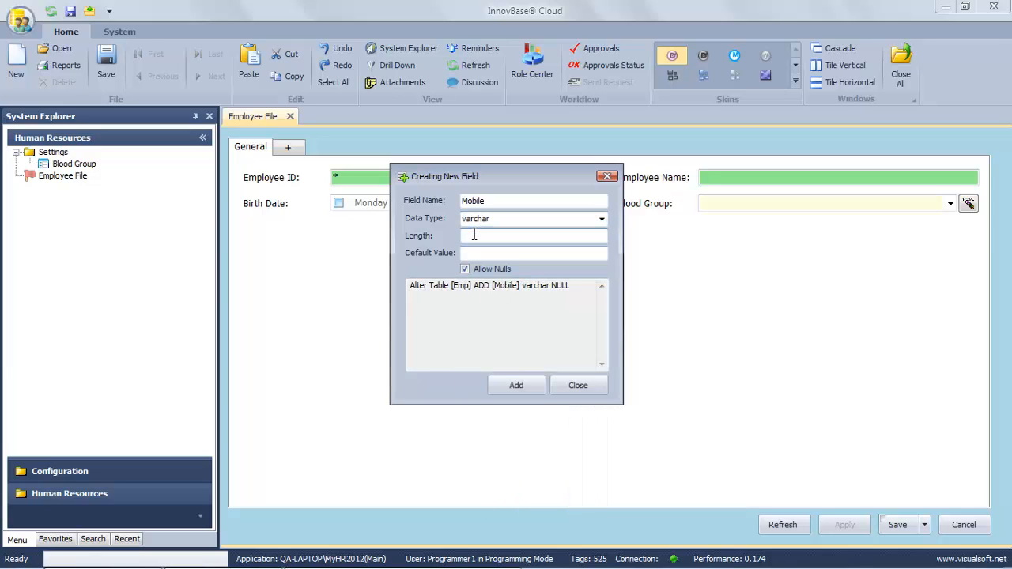
{"action": "left_click", "coordinate": [535, 386]}
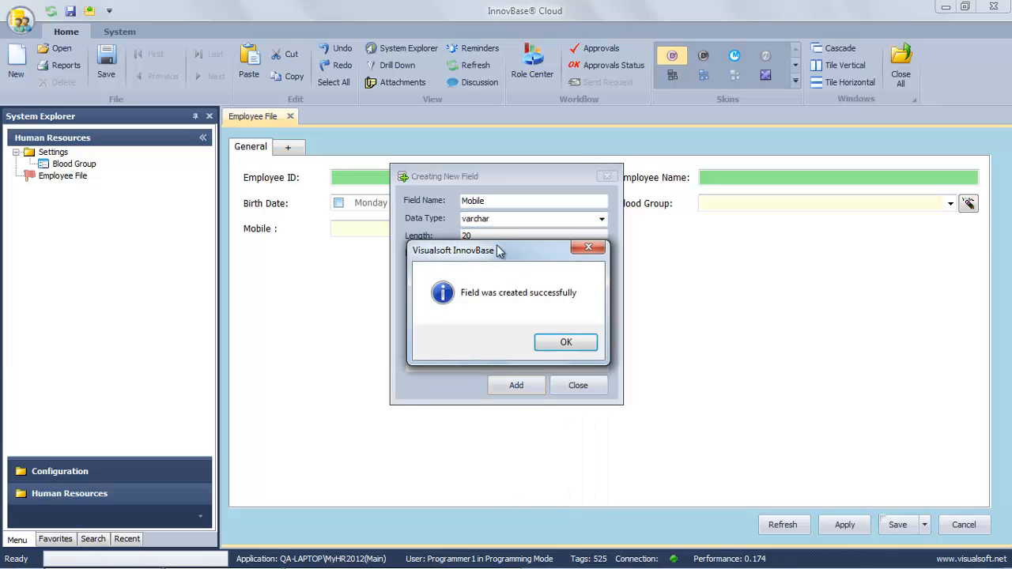
{"action": "left_click", "coordinate": [560, 346]}
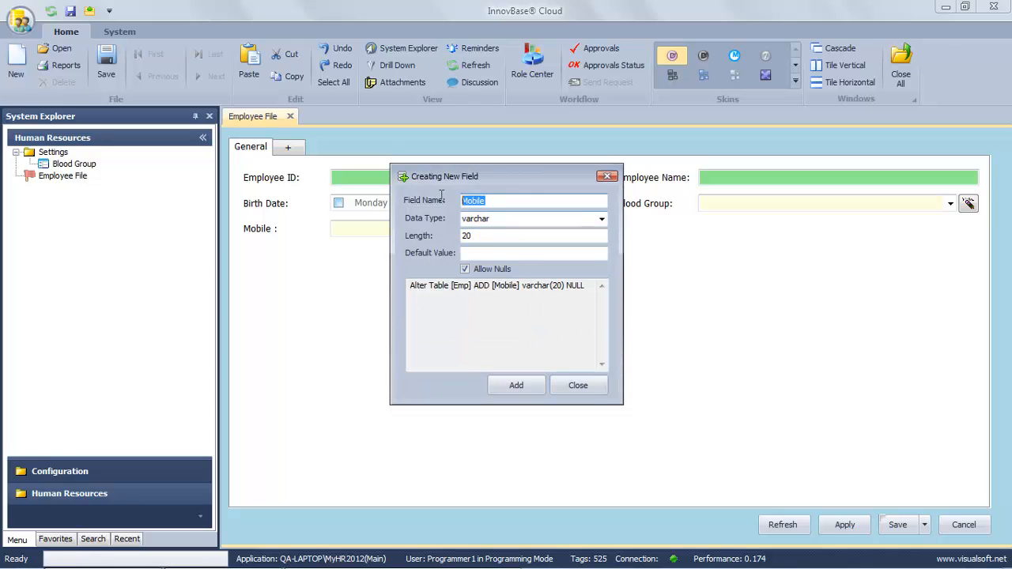
Add a Telephone field and acknowledge the confirmation.
{"action": "type", "text": "Te"}
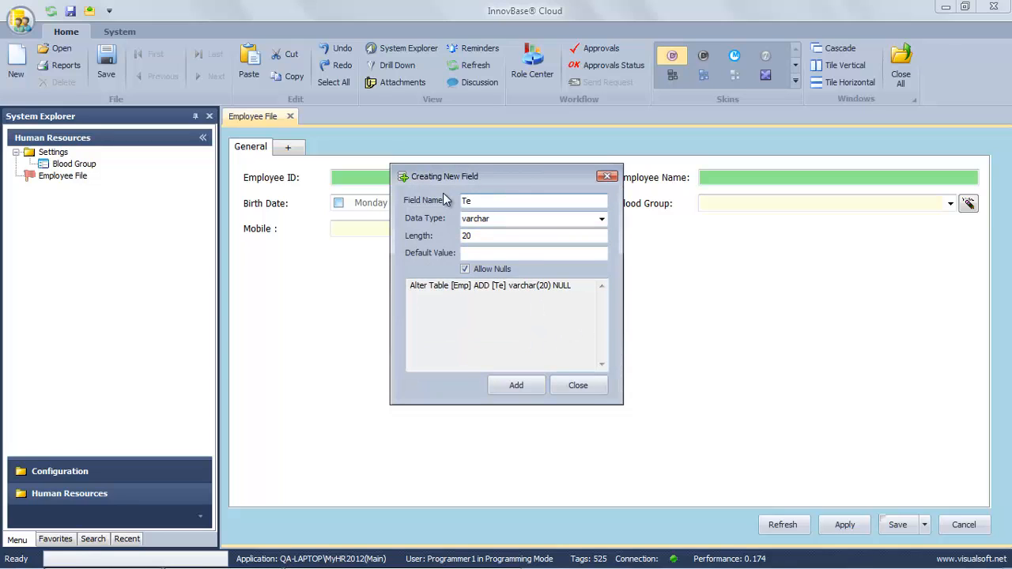
{"action": "type", "text": "lep"}
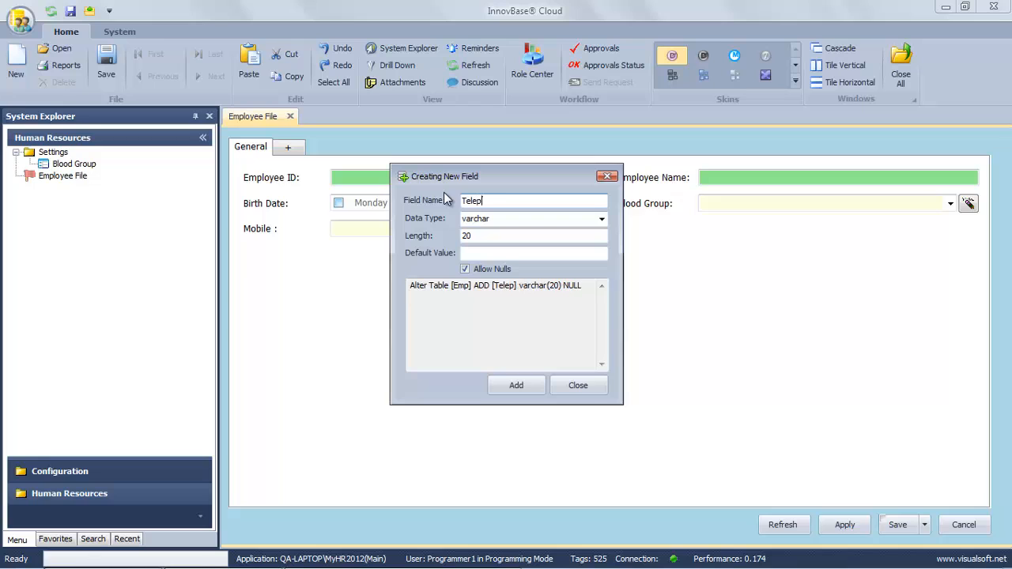
{"action": "type", "text": "hone"}
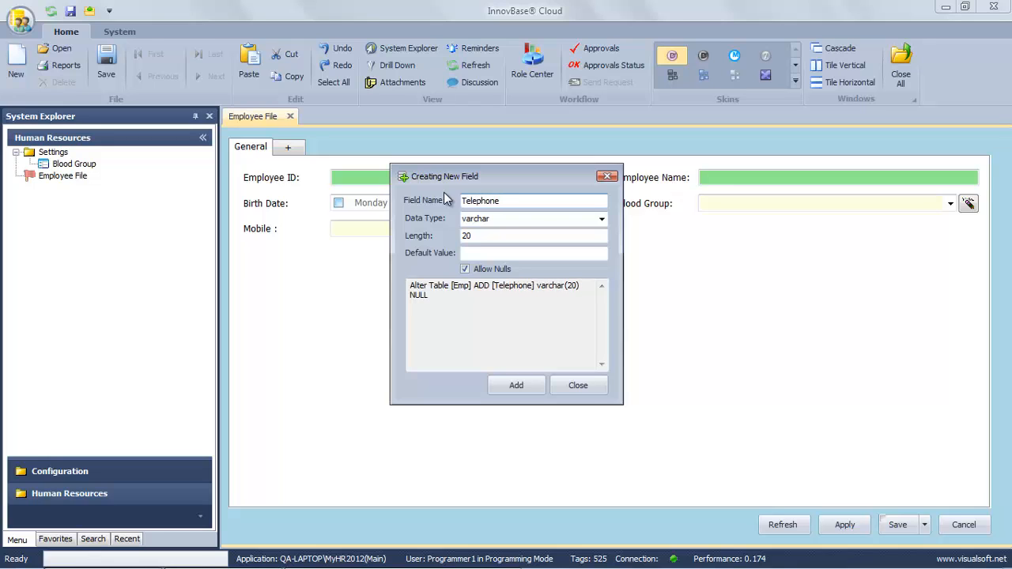
{"action": "left_click", "coordinate": [530, 386]}
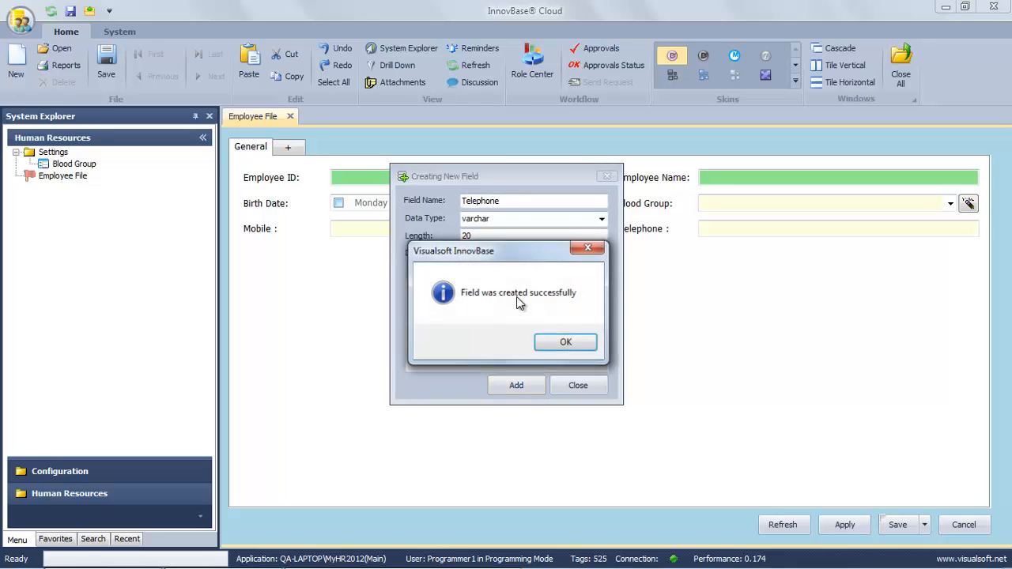
{"action": "left_click", "coordinate": [553, 342]}
Add an Email field with length 70.
{"action": "double_click", "coordinate": [512, 201]}
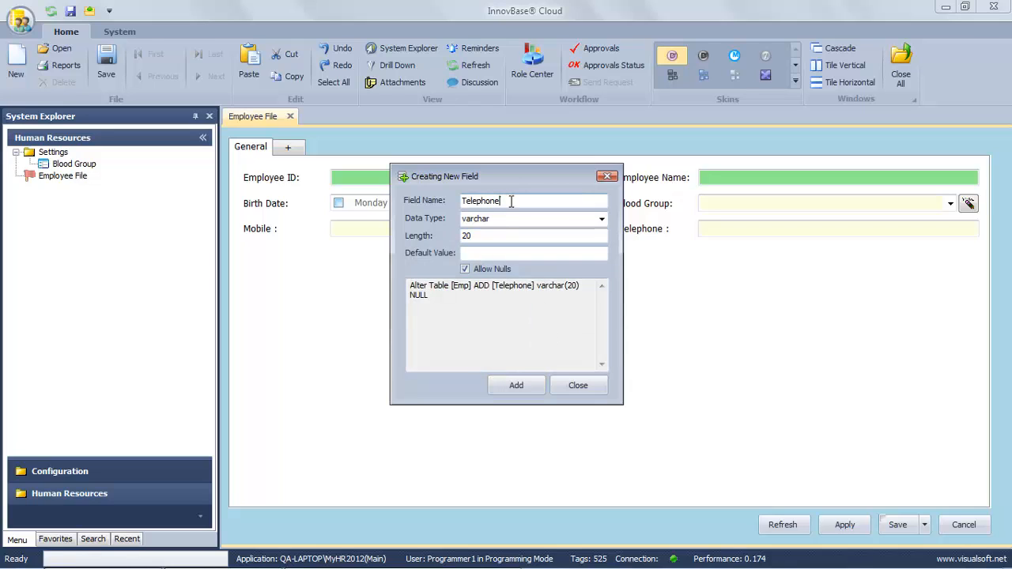
{"action": "type", "text": "Email"}
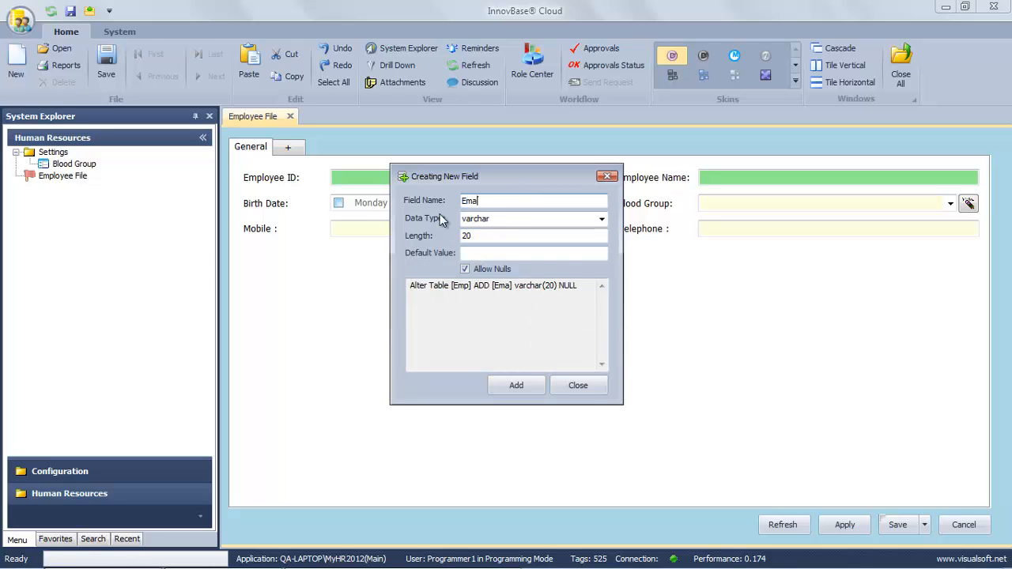
{"action": "left_click", "coordinate": [500, 235]}
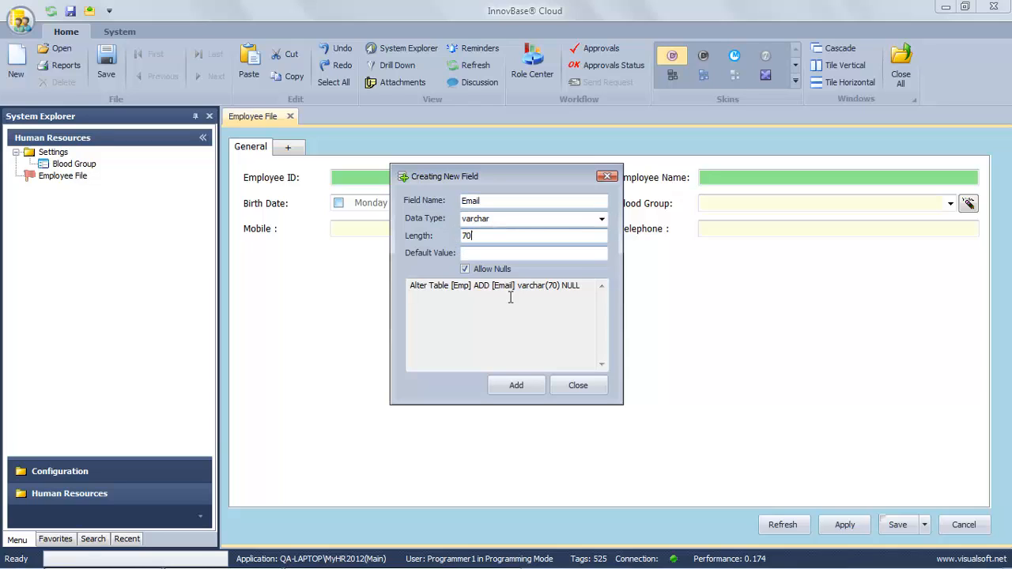
{"action": "left_click", "coordinate": [516, 385]}
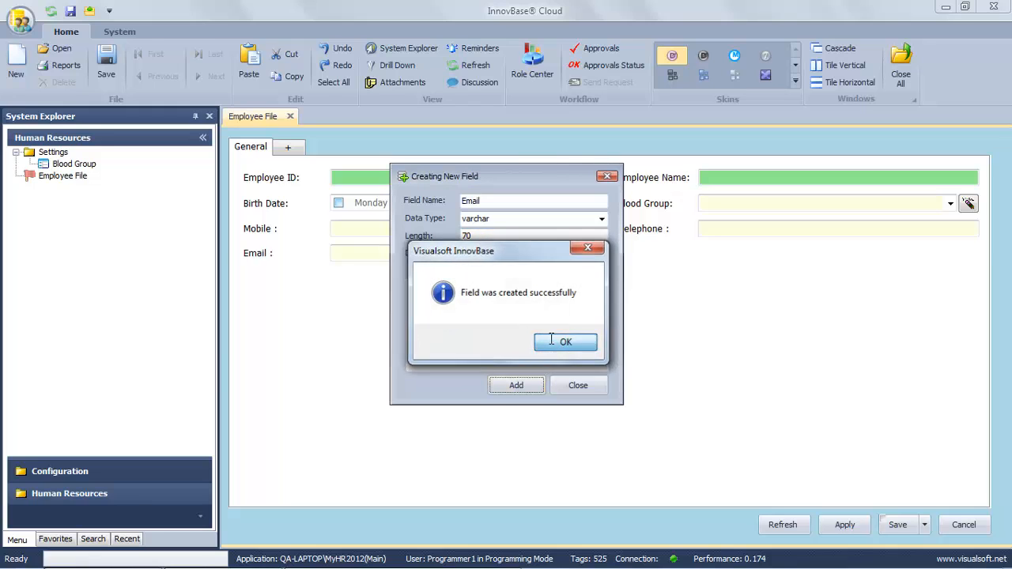
{"action": "left_click", "coordinate": [538, 341]}
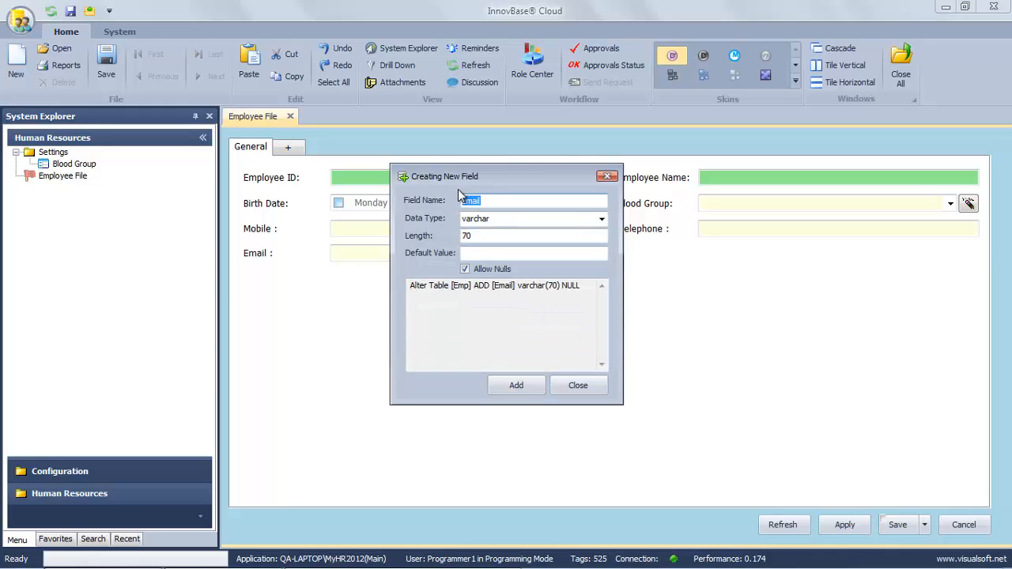
Add an Address field with length 200, then close the field creator.
{"action": "type", "text": "ddress"}
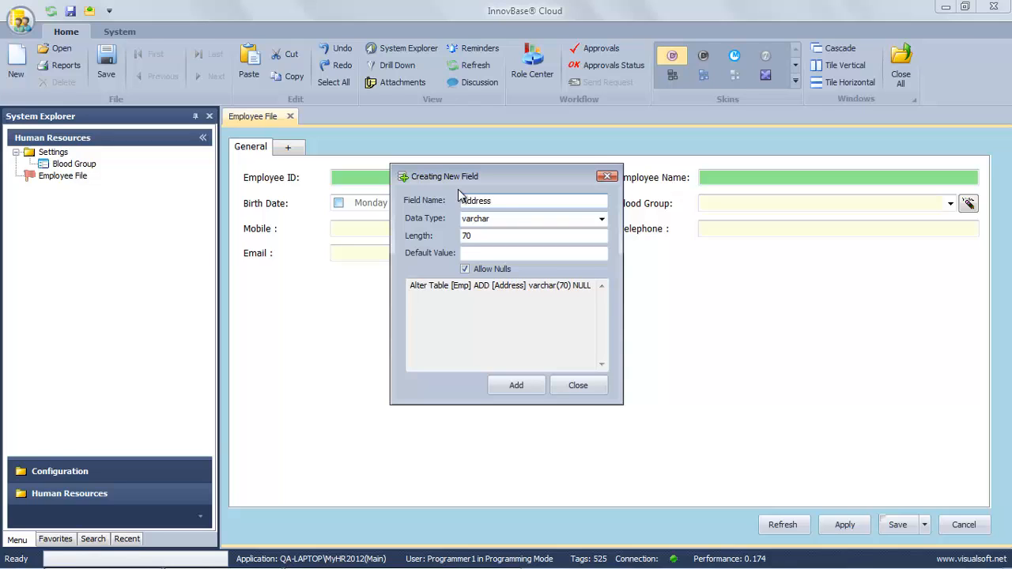
{"action": "left_click", "coordinate": [506, 236]}
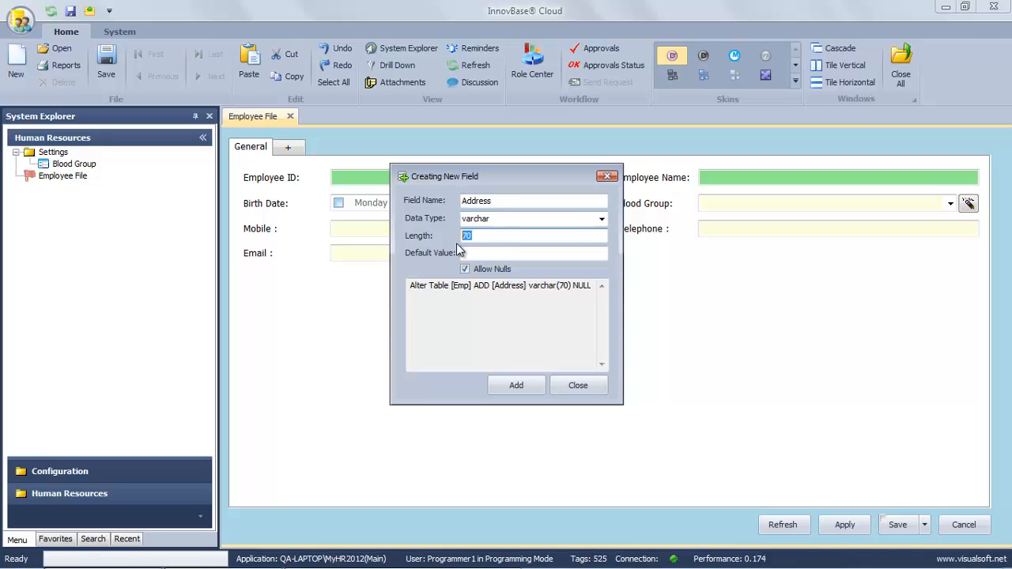
{"action": "type", "text": "200"}
{"action": "left_click", "coordinate": [528, 387]}
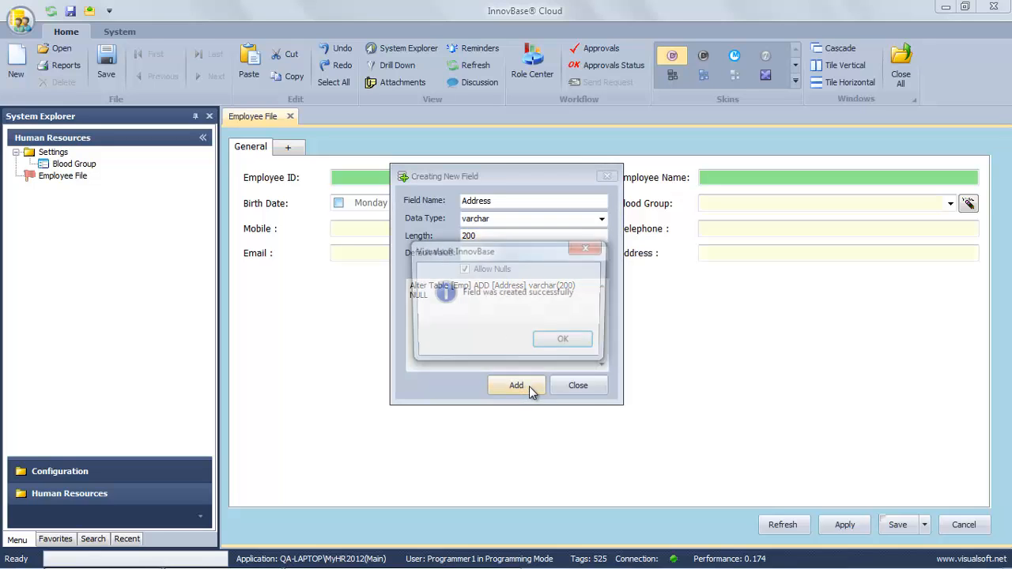
{"action": "left_click", "coordinate": [566, 342]}
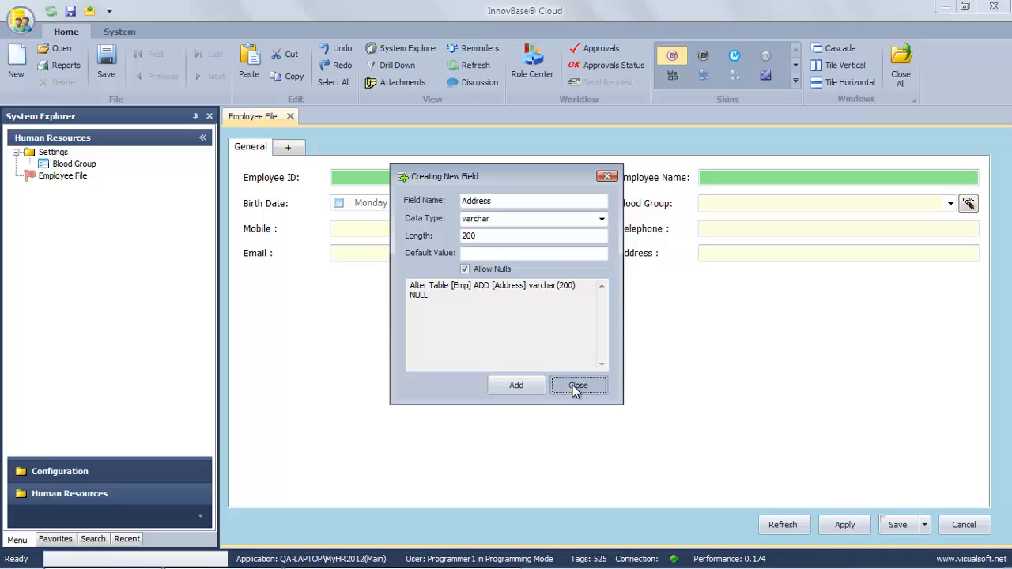
{"action": "left_click", "coordinate": [578, 385]}
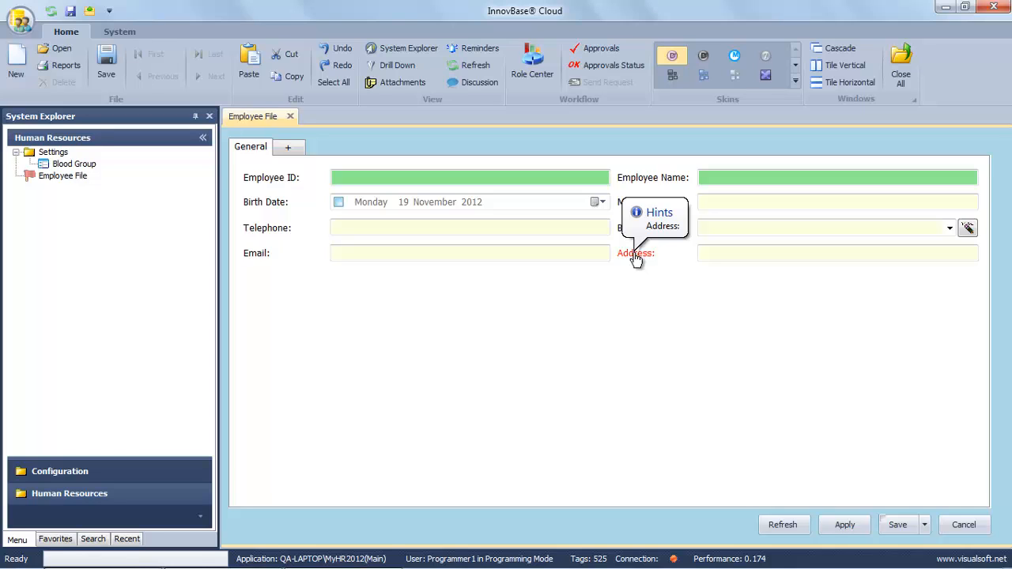
Cancel the Employee File form and confirm exiting without saving.
{"action": "left_click", "coordinate": [961, 525]}
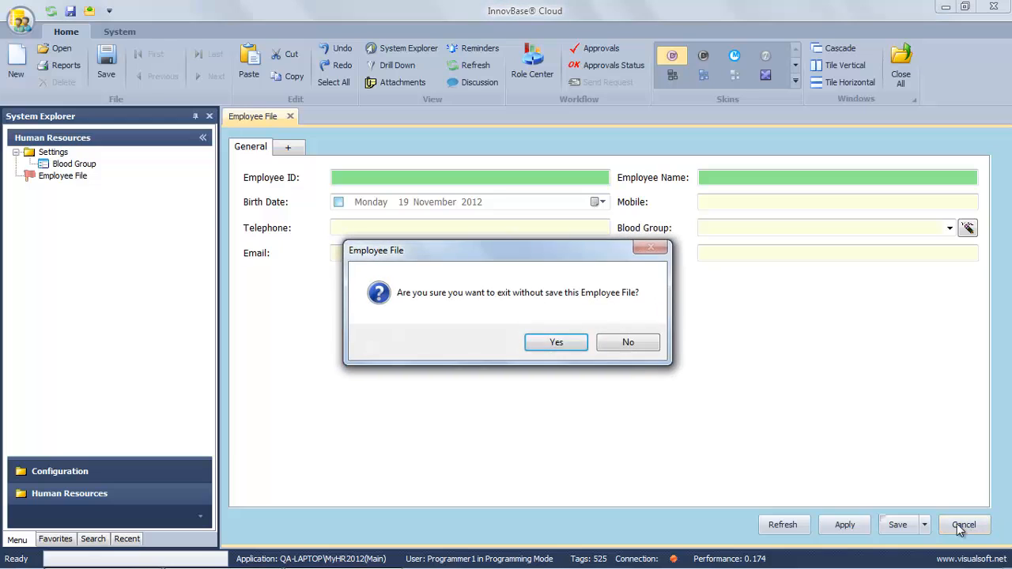
{"action": "left_click", "coordinate": [570, 343]}
Open a new Employee File form and drag Blood Group, Address and Mobile into their new positions.
{"action": "right_click", "coordinate": [67, 176]}
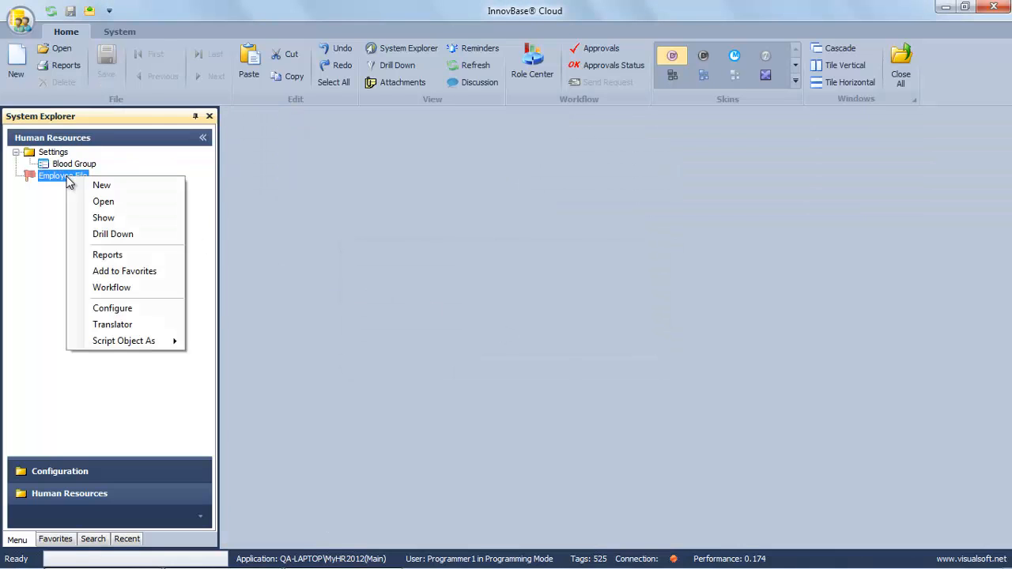
{"action": "left_click", "coordinate": [99, 186]}
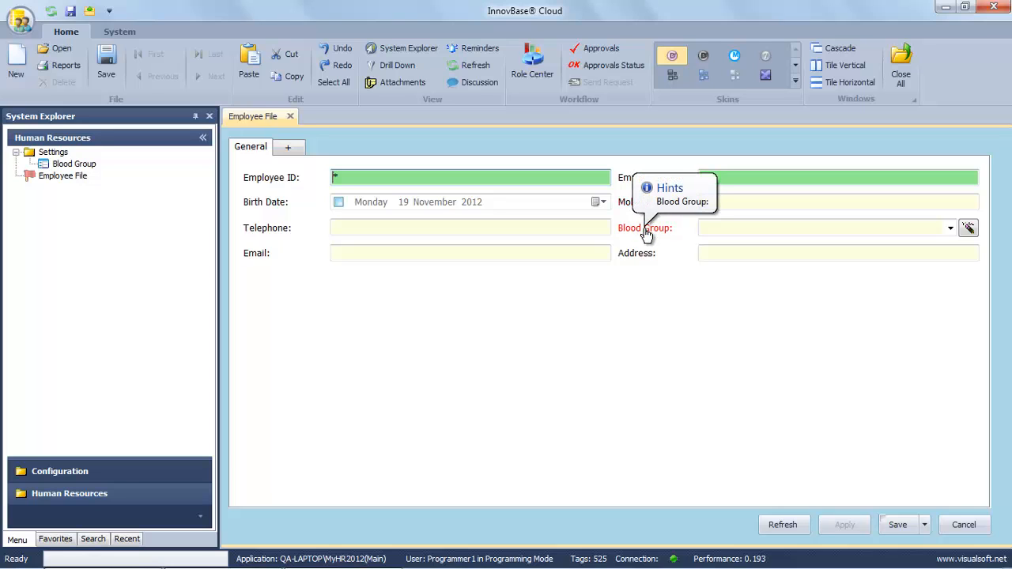
{"action": "left_click_drag", "start_coordinate": [643, 209], "coordinate": [641, 204]}
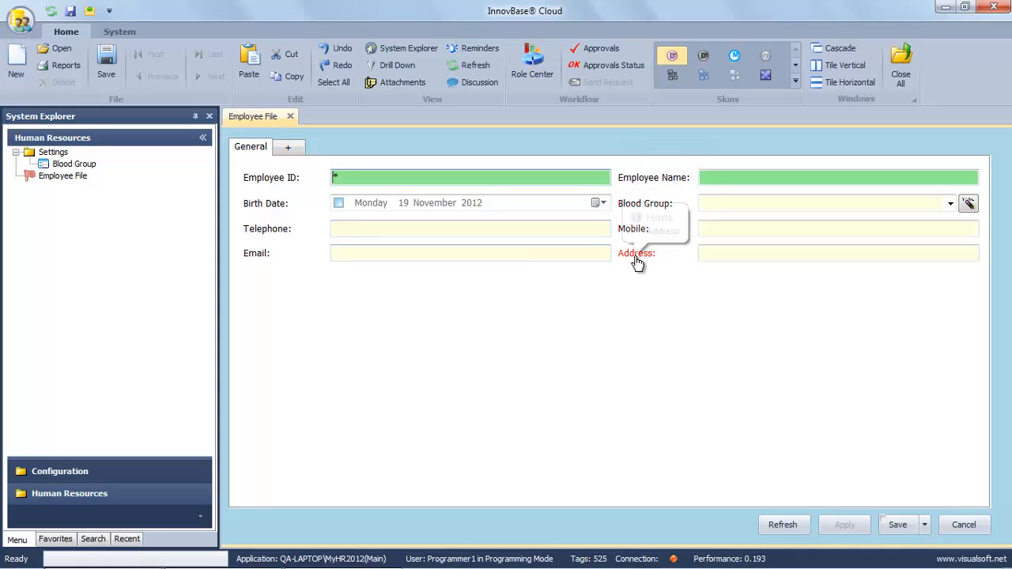
{"action": "left_click_drag", "start_coordinate": [636, 256], "coordinate": [641, 236]}
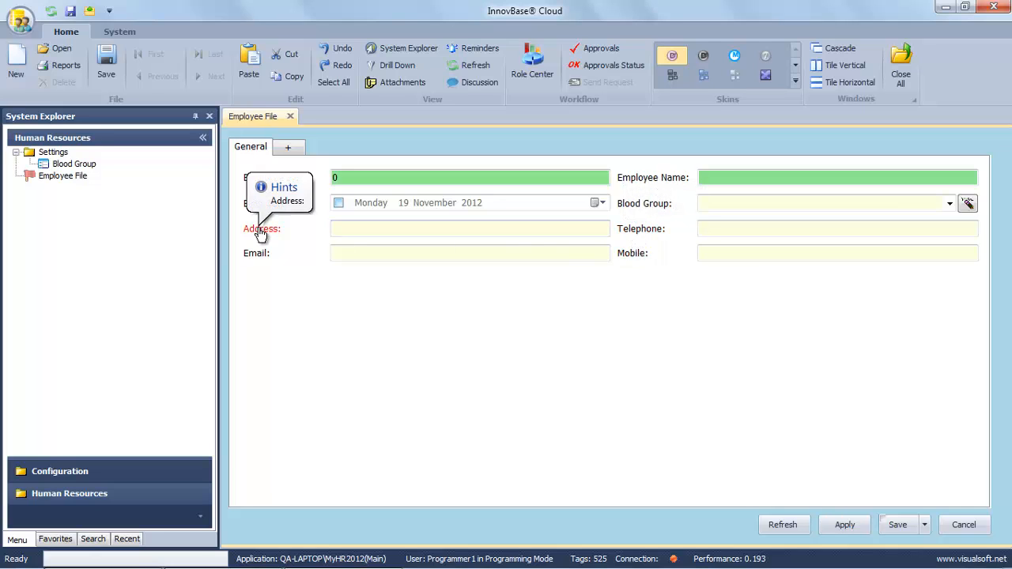
{"action": "left_click_drag", "start_coordinate": [628, 255], "coordinate": [300, 242]}
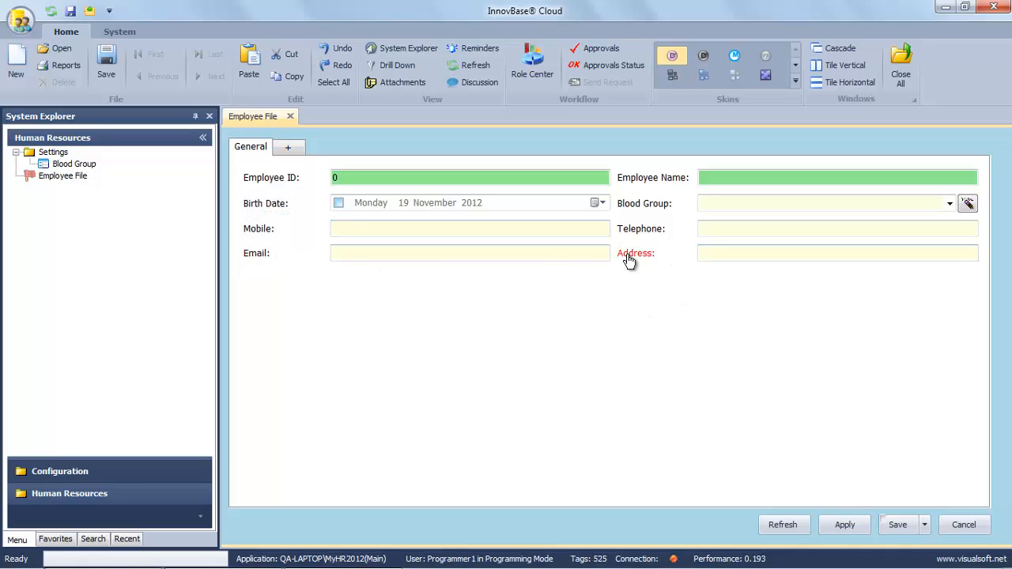
{"action": "left_click", "coordinate": [709, 254]}
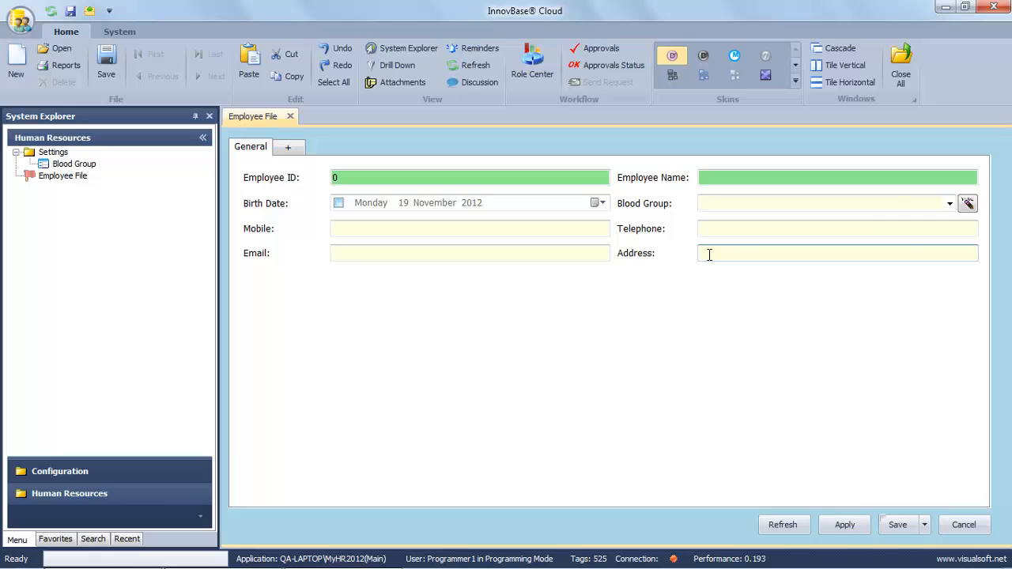
Set the Address field's height to 2 in its Properties and save the definition.
{"action": "right_click", "coordinate": [709, 259]}
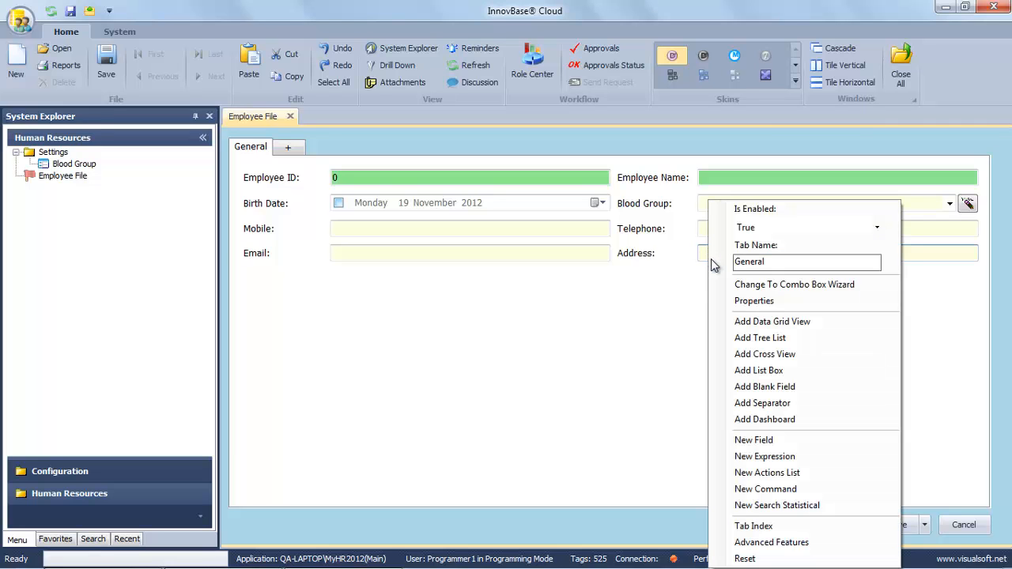
{"action": "left_click", "coordinate": [752, 302]}
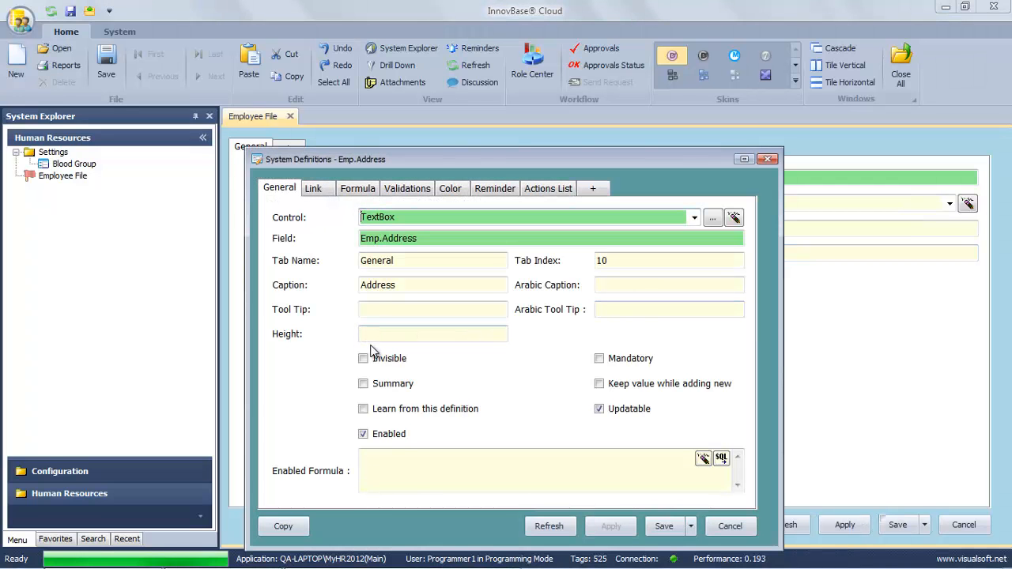
{"action": "left_click", "coordinate": [376, 333]}
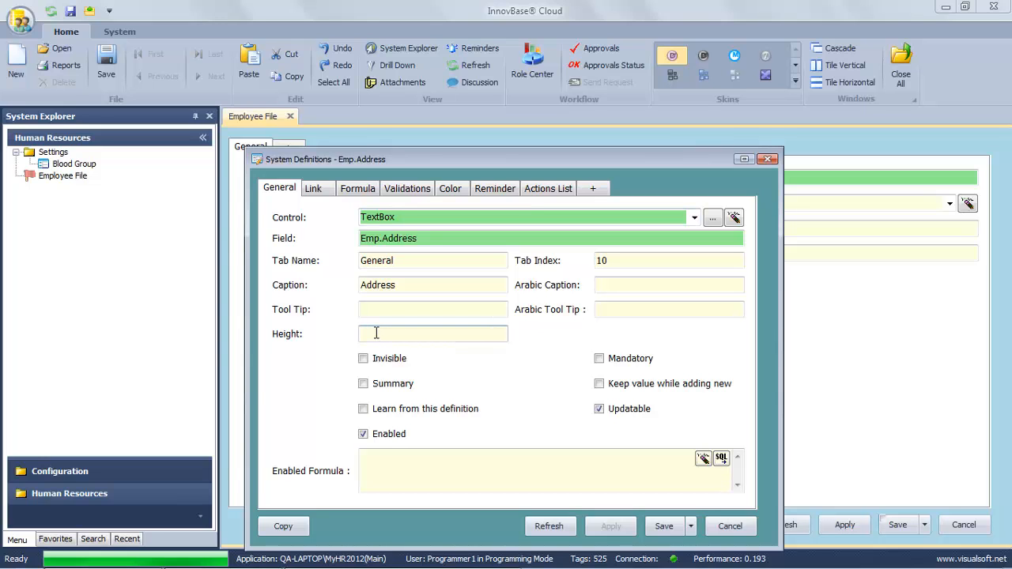
{"action": "type", "text": "2"}
{"action": "left_click", "coordinate": [664, 526]}
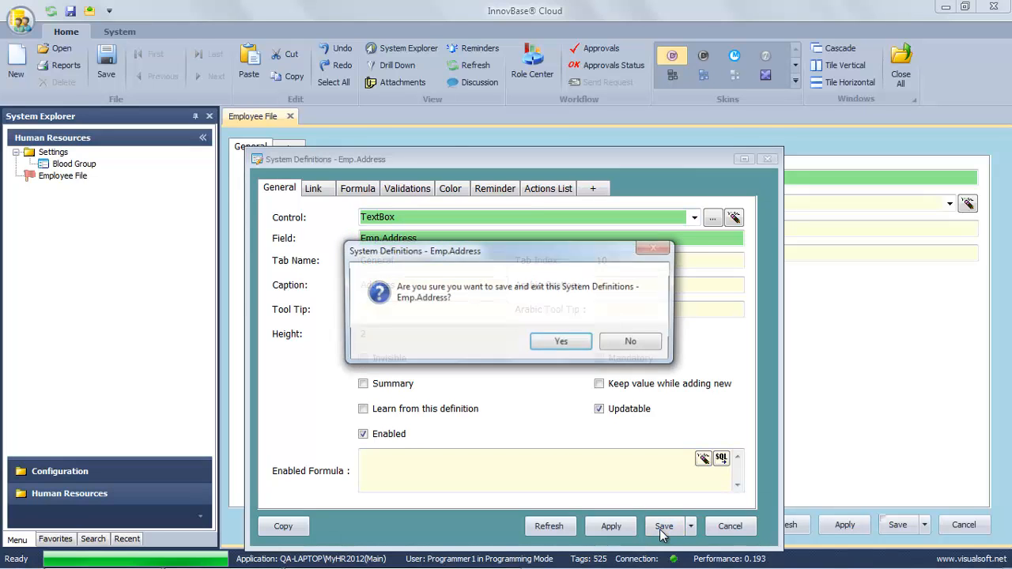
{"action": "left_click", "coordinate": [556, 345]}
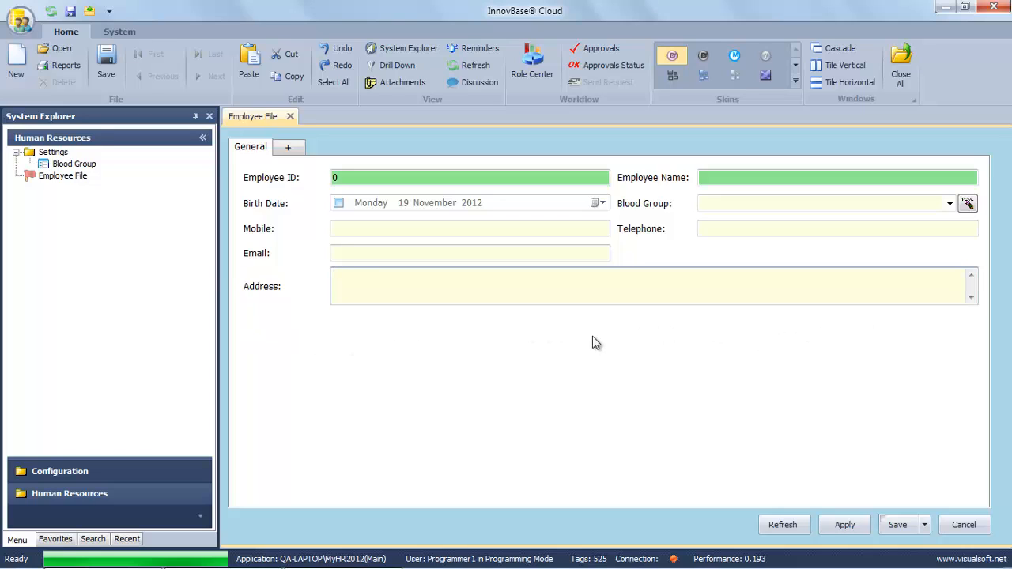
Add a 'Next of Kin' separator with Arabic caption صديق مقرب to the form and save it.
{"action": "right_click", "coordinate": [648, 356]}
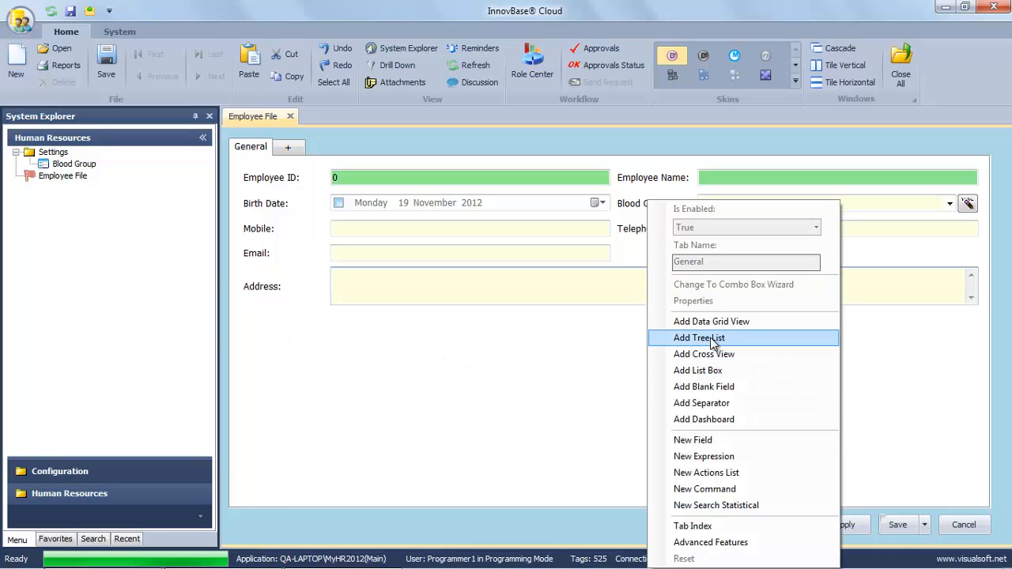
{"action": "left_click", "coordinate": [705, 405]}
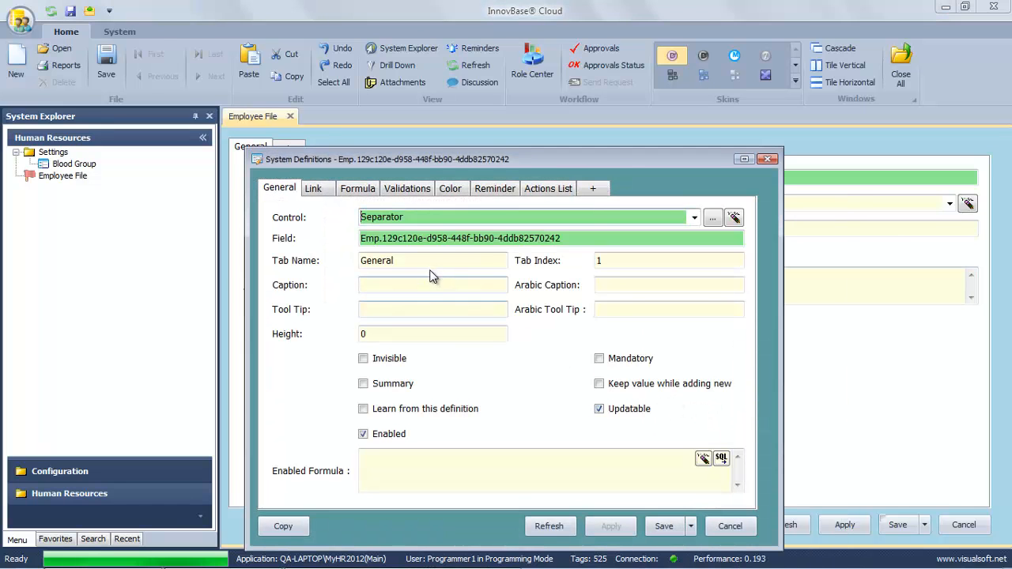
{"action": "left_click", "coordinate": [426, 285]}
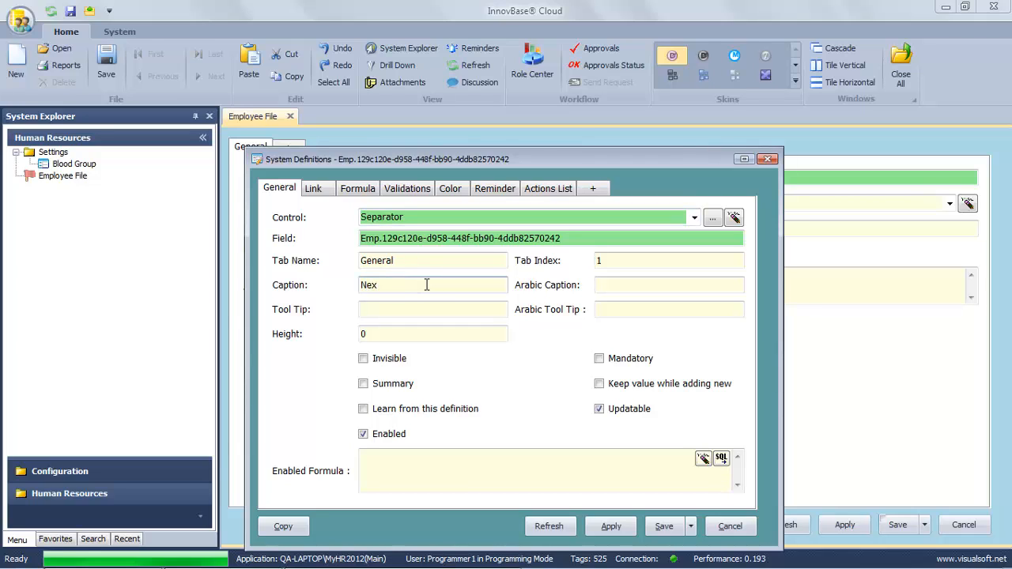
{"action": "type", "text": "Next of Kin"}
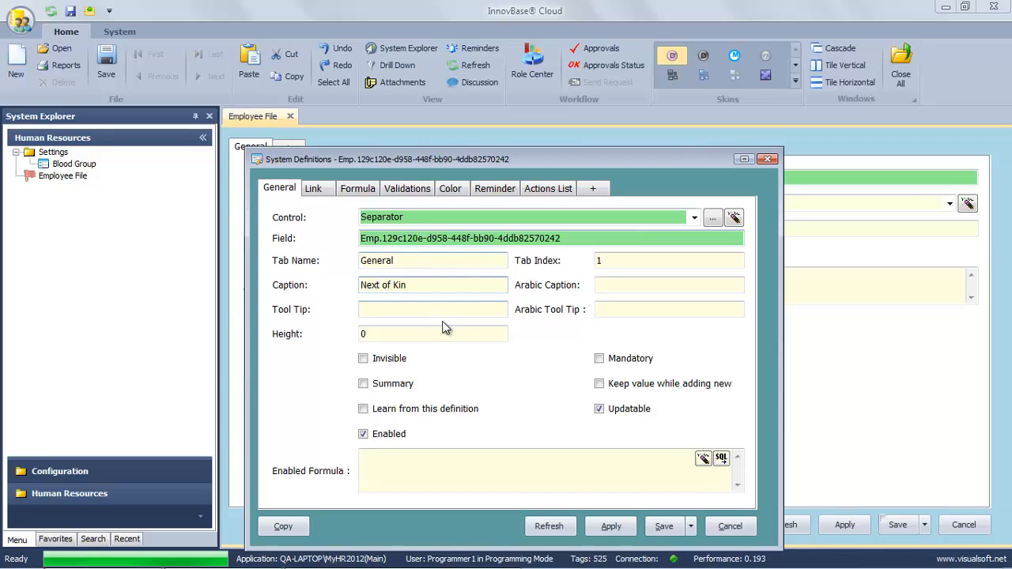
{"action": "left_click", "coordinate": [608, 292]}
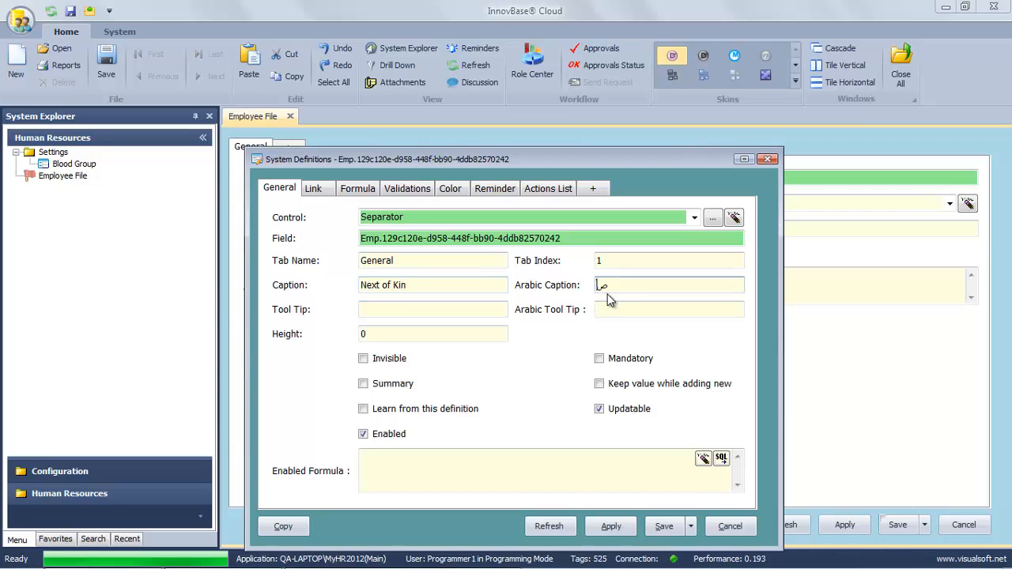
{"action": "type", "text": "صديق مقرب"}
{"action": "left_click", "coordinate": [663, 526]}
{"action": "left_click", "coordinate": [561, 348]}
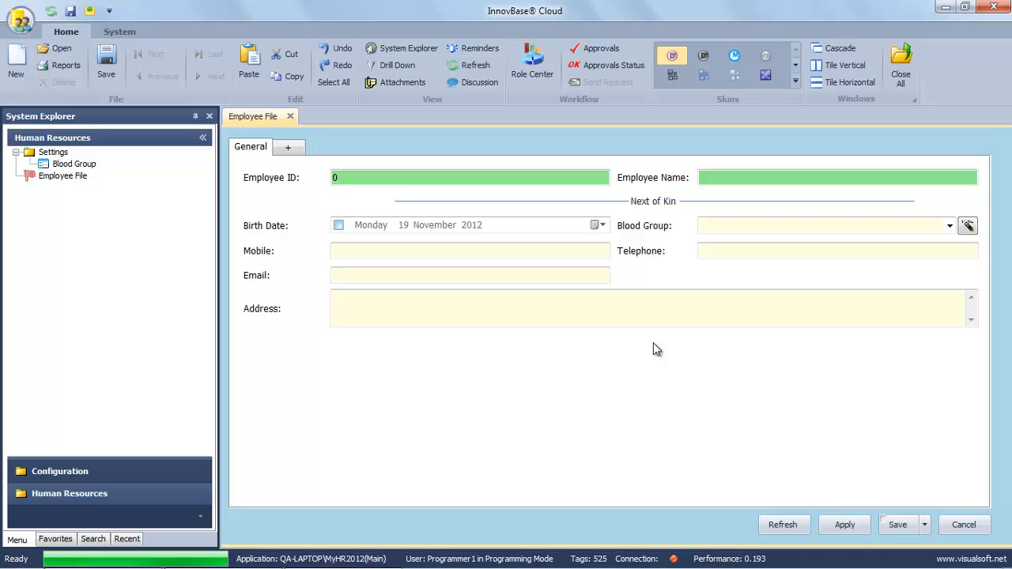
Raise the Next of Kin separator's tab index so it follows Address, and save the field order.
{"action": "right_click", "coordinate": [646, 383]}
{"action": "left_click", "coordinate": [698, 527]}
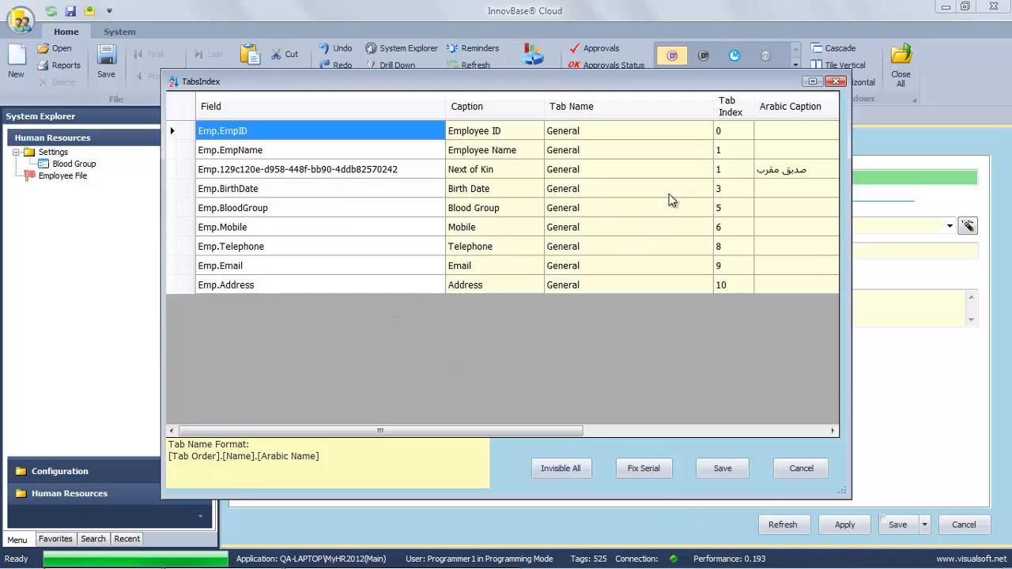
{"action": "left_click", "coordinate": [726, 168]}
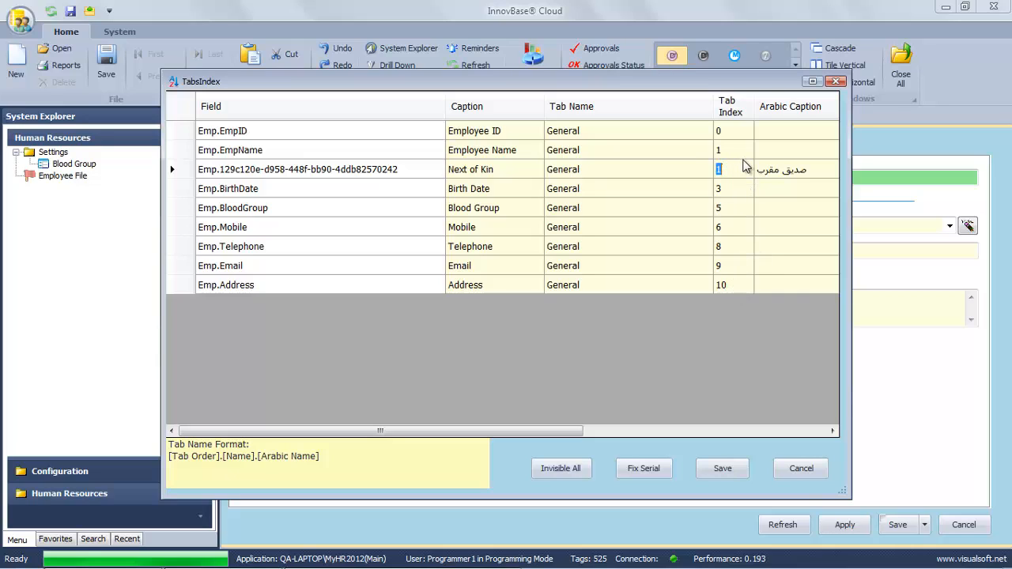
{"action": "type", "text": "11"}
{"action": "left_click", "coordinate": [687, 188]}
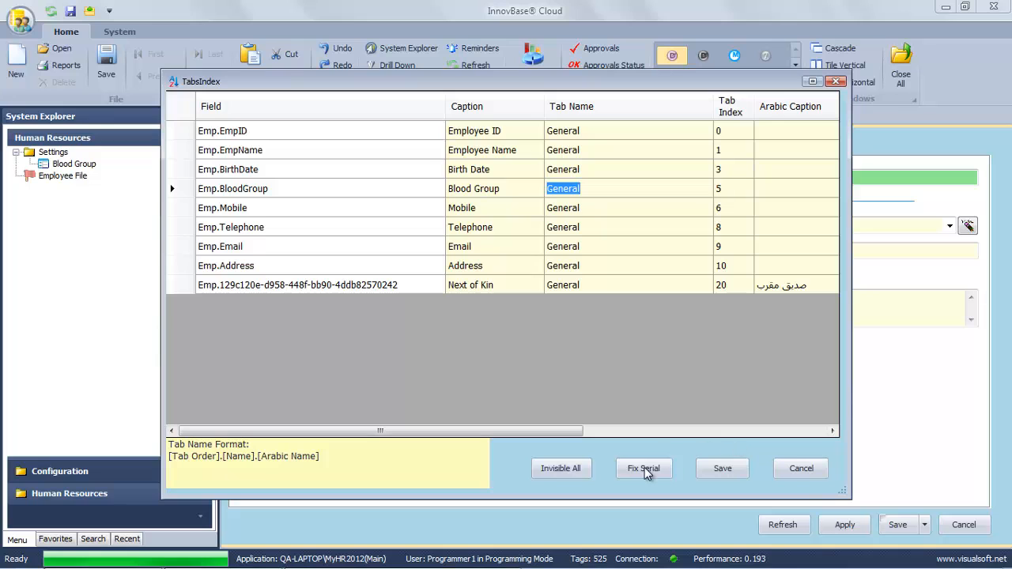
{"action": "left_click", "coordinate": [734, 474]}
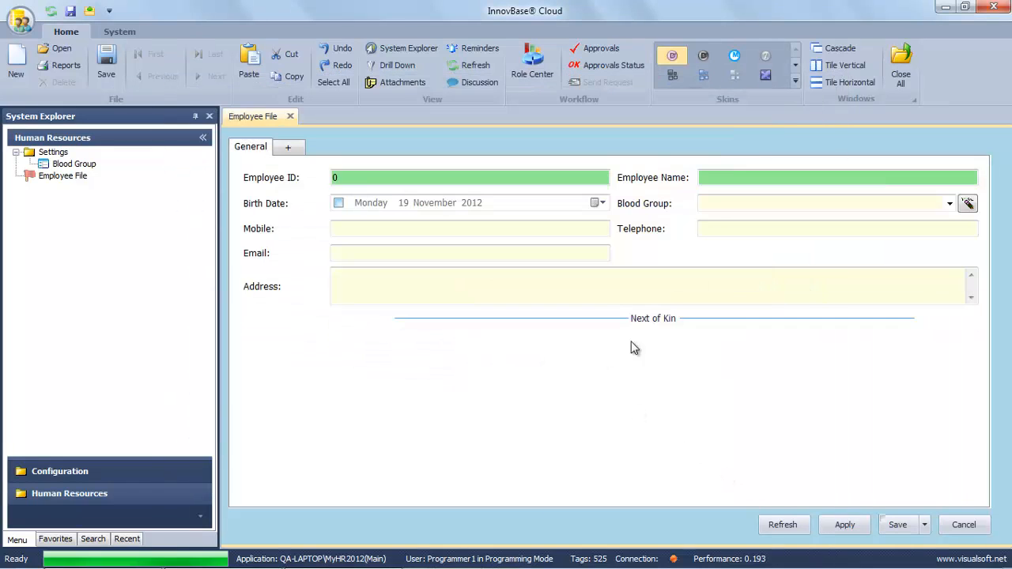
Create a new FrName field of type varchar with length 50.
{"action": "right_click", "coordinate": [490, 354]}
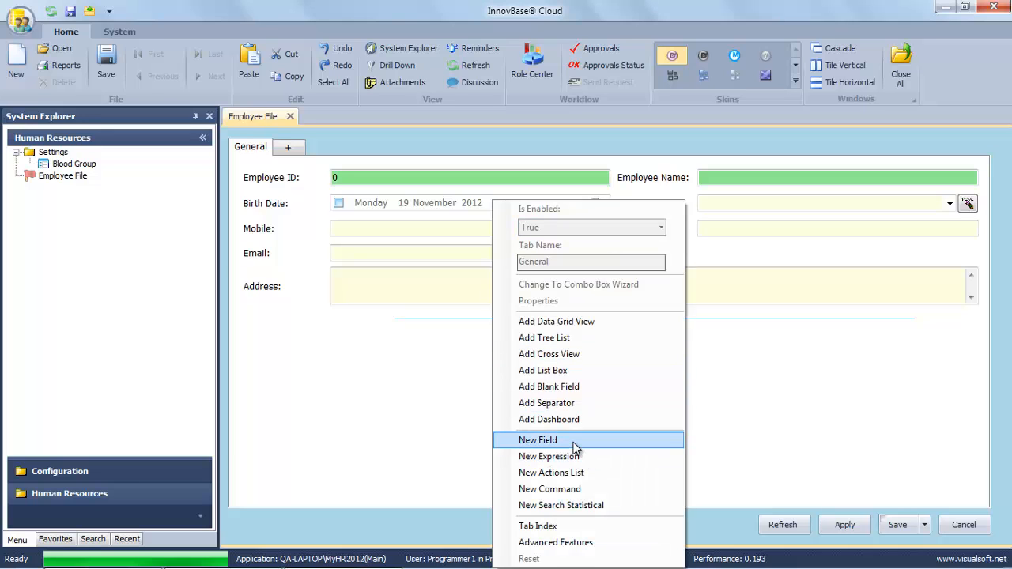
{"action": "left_click", "coordinate": [546, 440]}
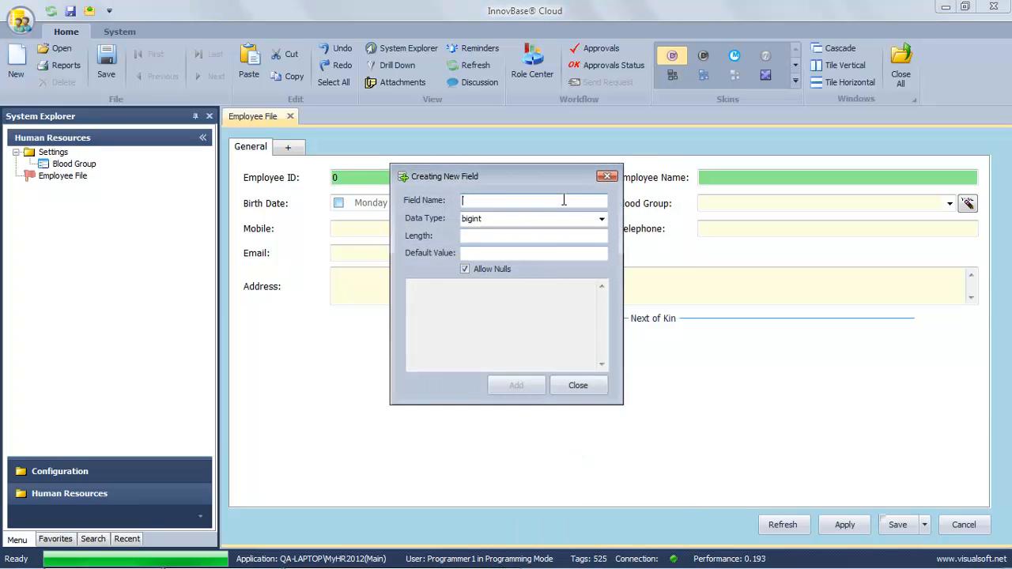
{"action": "type", "text": "Fr"}
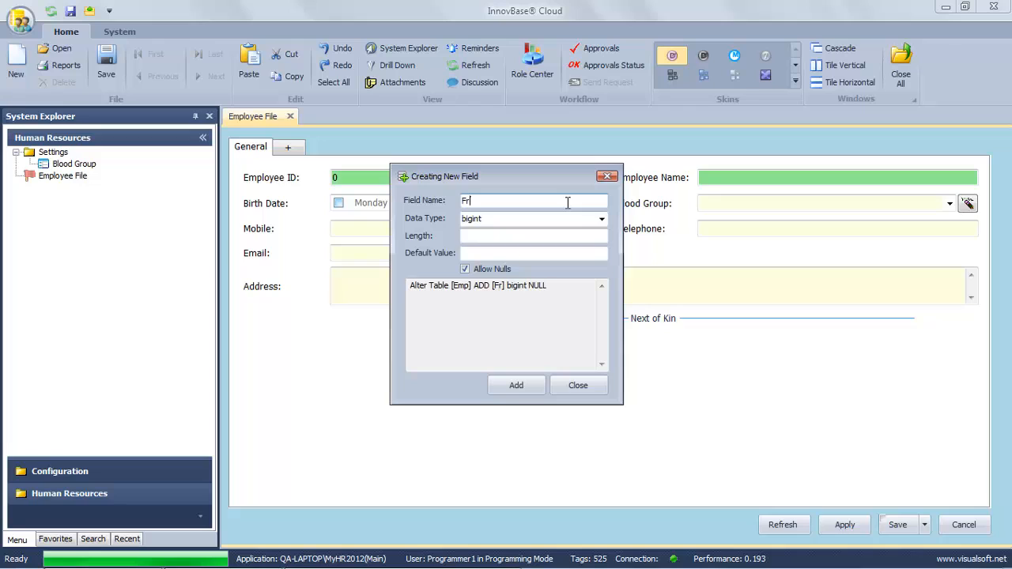
{"action": "type", "text": "Name"}
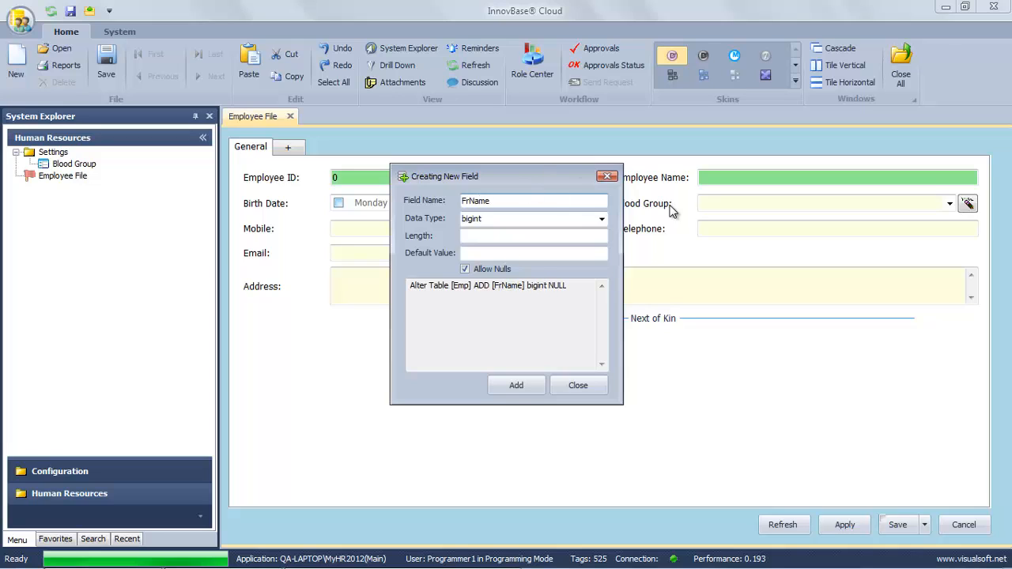
{"action": "left_click", "coordinate": [603, 219]}
{"action": "scroll", "coordinate": [520, 388], "scroll_direction": "down", "scroll_amount": 2}
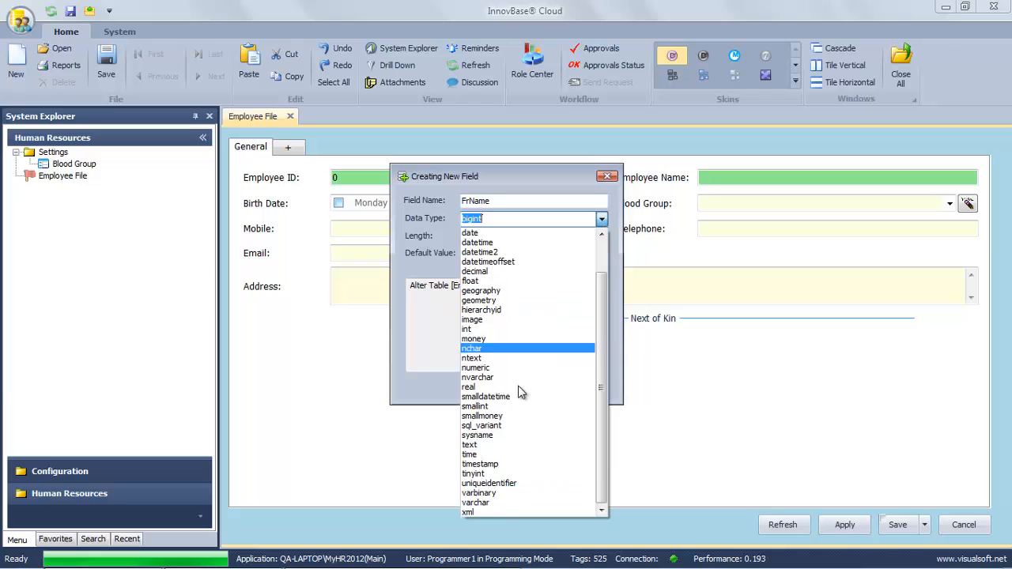
{"action": "left_click", "coordinate": [490, 503]}
{"action": "left_click", "coordinate": [524, 237]}
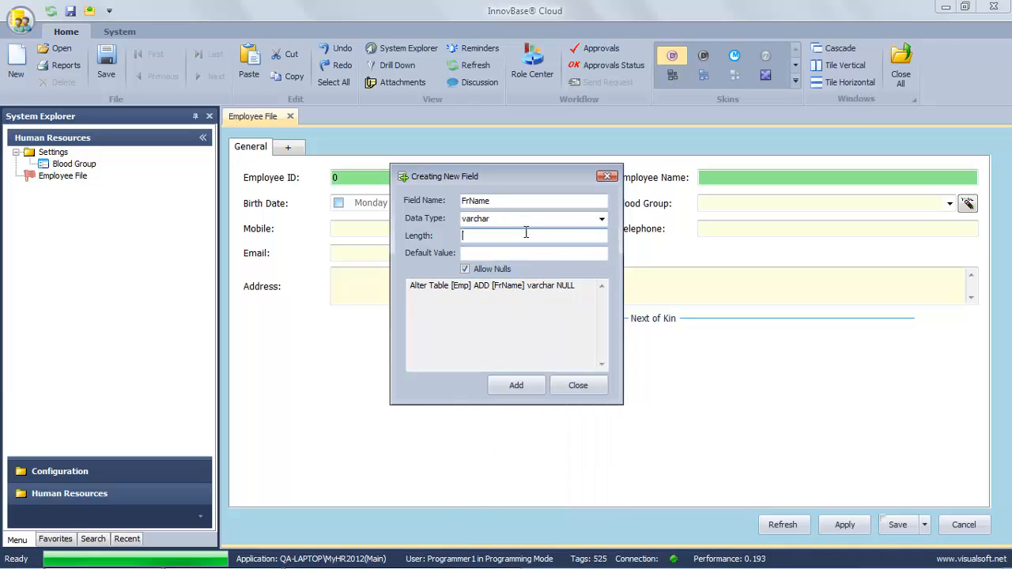
{"action": "type", "text": "50"}
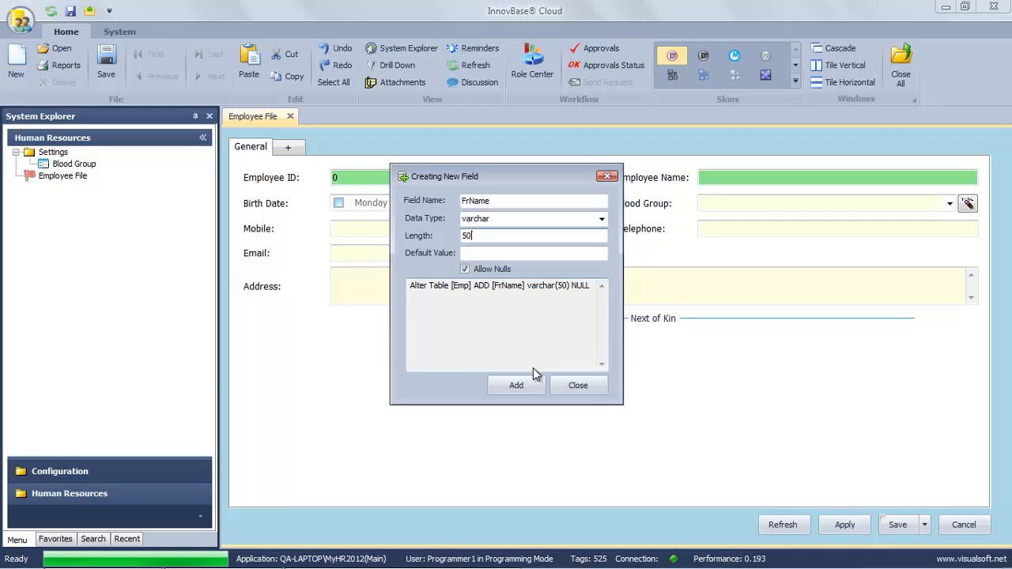
{"action": "left_click", "coordinate": [533, 389]}
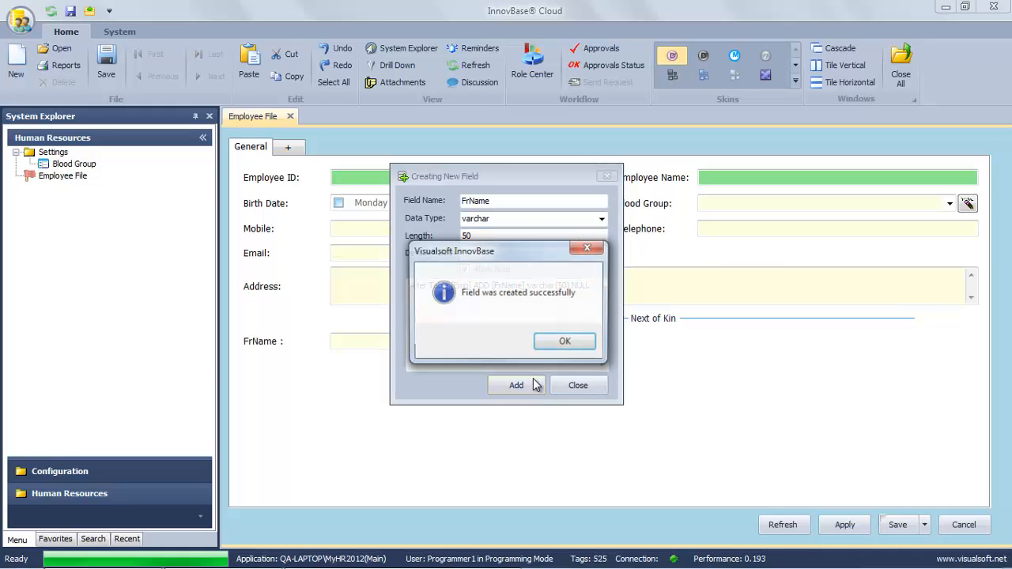
{"action": "left_click", "coordinate": [560, 342]}
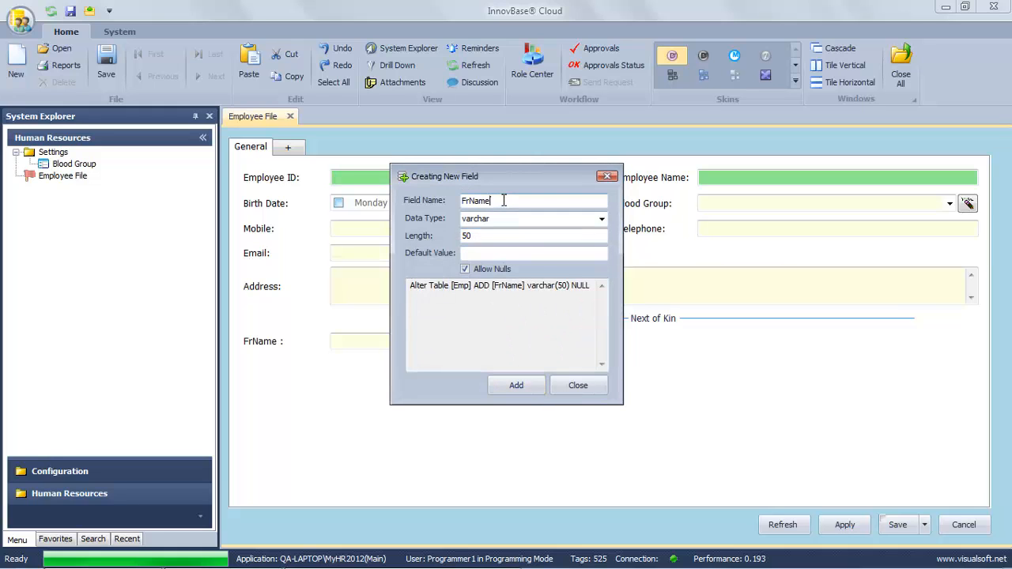
Try adding a Mobile varchar(20) field, dismiss the duplicate-column error, and close the dialog.
{"action": "left_click_drag", "start_coordinate": [508, 200], "coordinate": [464, 200]}
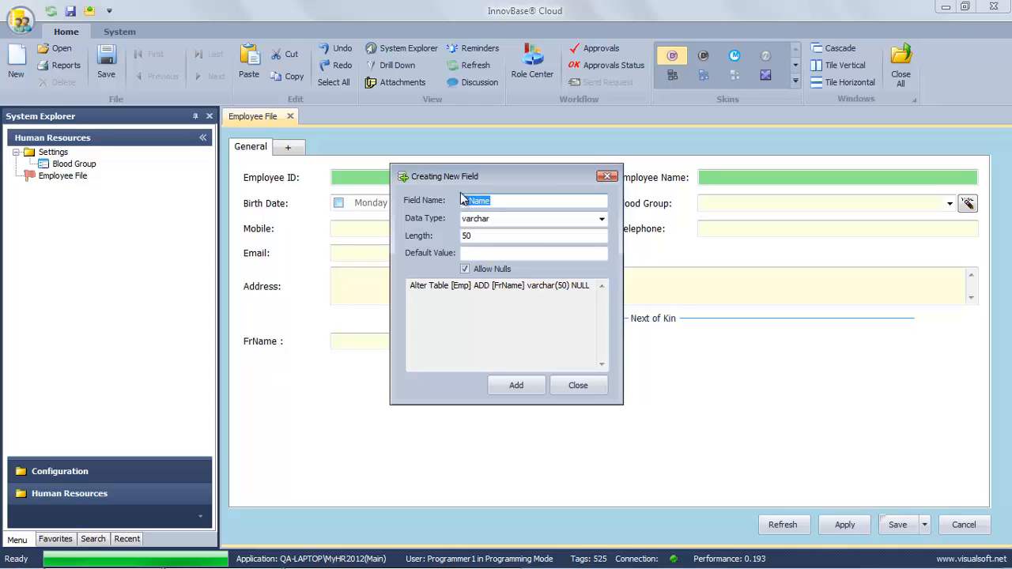
{"action": "type", "text": "Mo"}
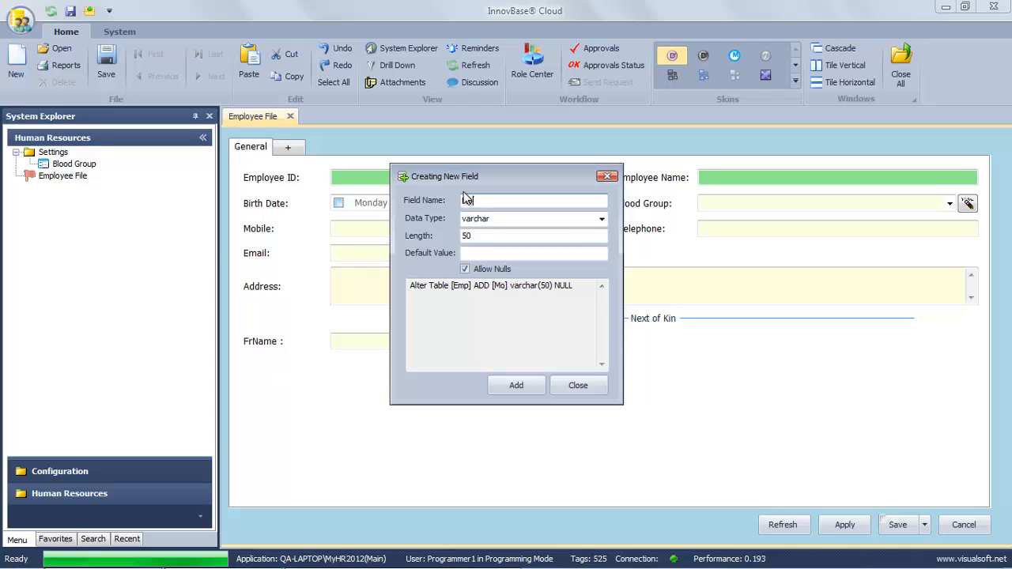
{"action": "type", "text": "bile"}
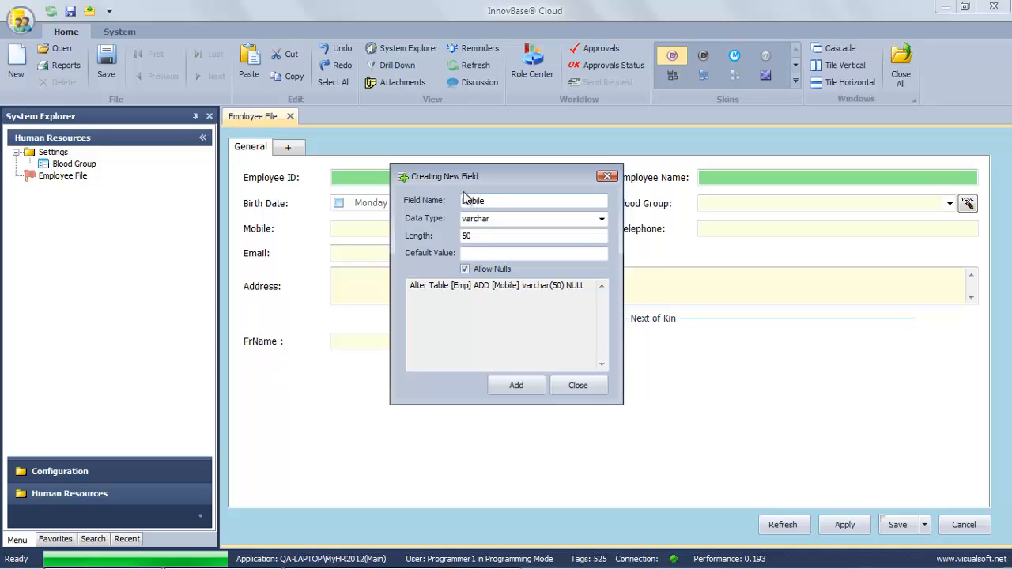
{"action": "left_click_drag", "start_coordinate": [524, 230], "coordinate": [462, 227]}
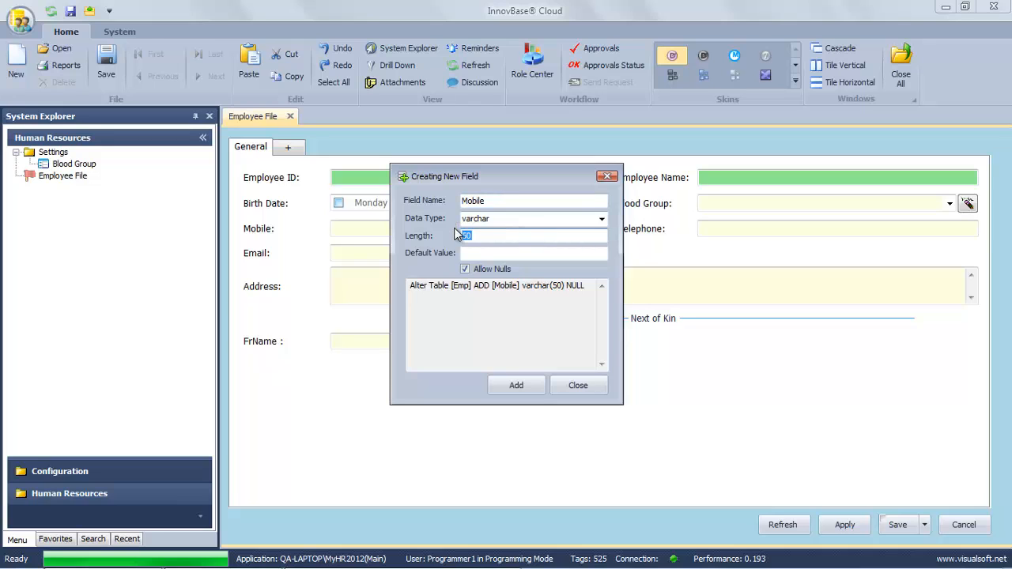
{"action": "type", "text": "20"}
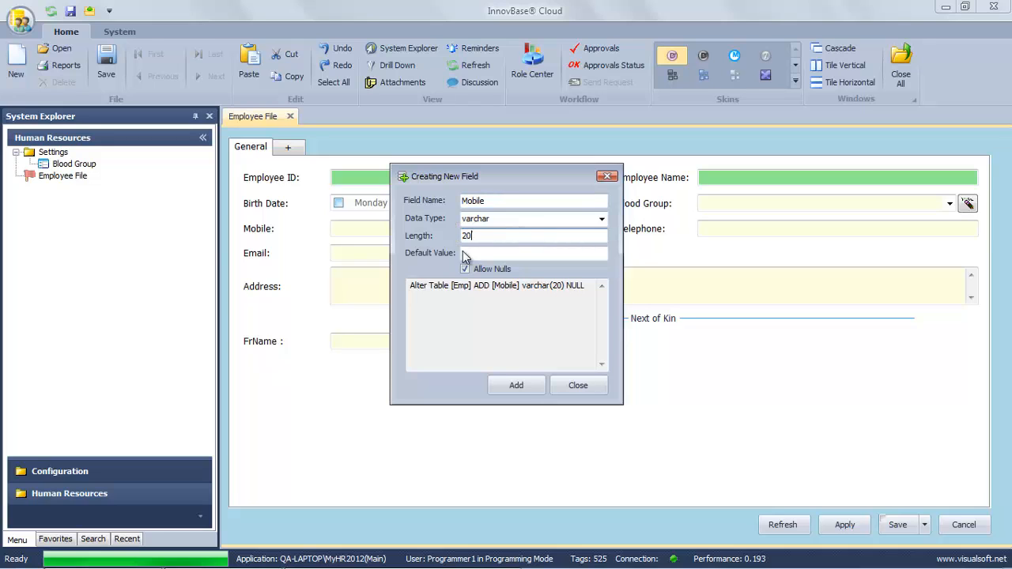
{"action": "left_click", "coordinate": [525, 385]}
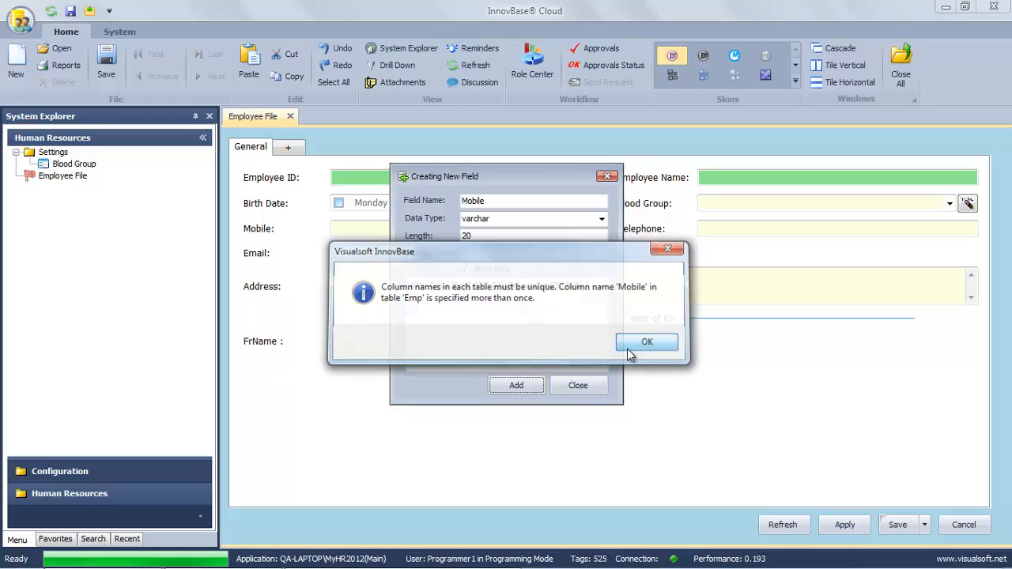
{"action": "left_click", "coordinate": [644, 343]}
{"action": "left_click", "coordinate": [578, 386]}
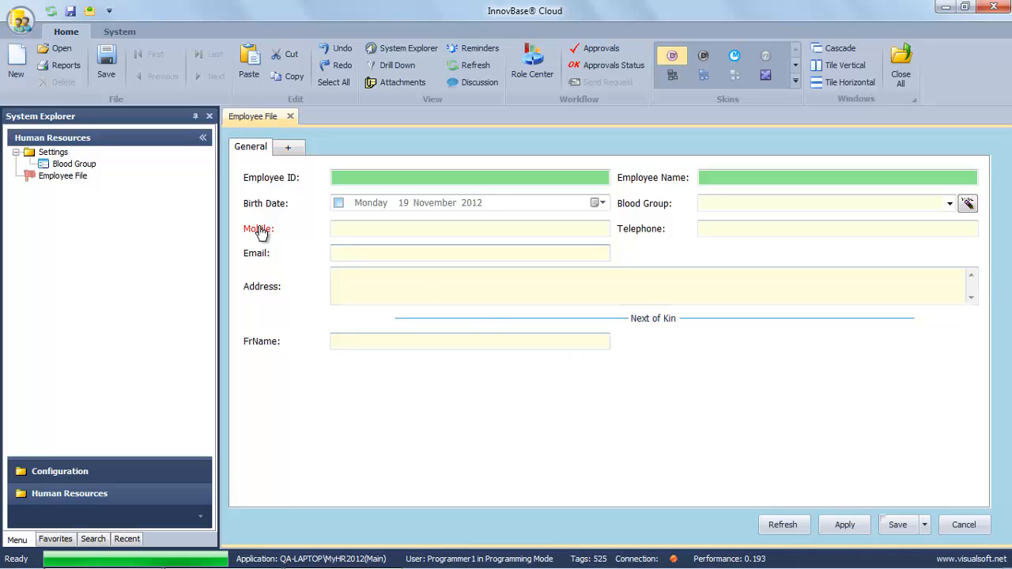
Create a FrMobile field of type varchar with length 20 and close the new-field dialog.
{"action": "right_click", "coordinate": [601, 400]}
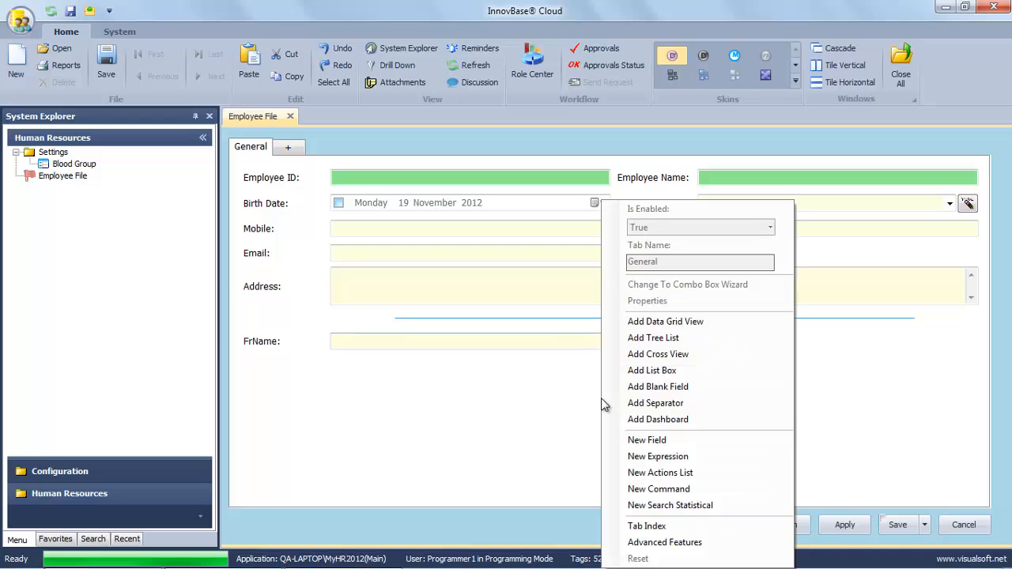
{"action": "left_click", "coordinate": [646, 440]}
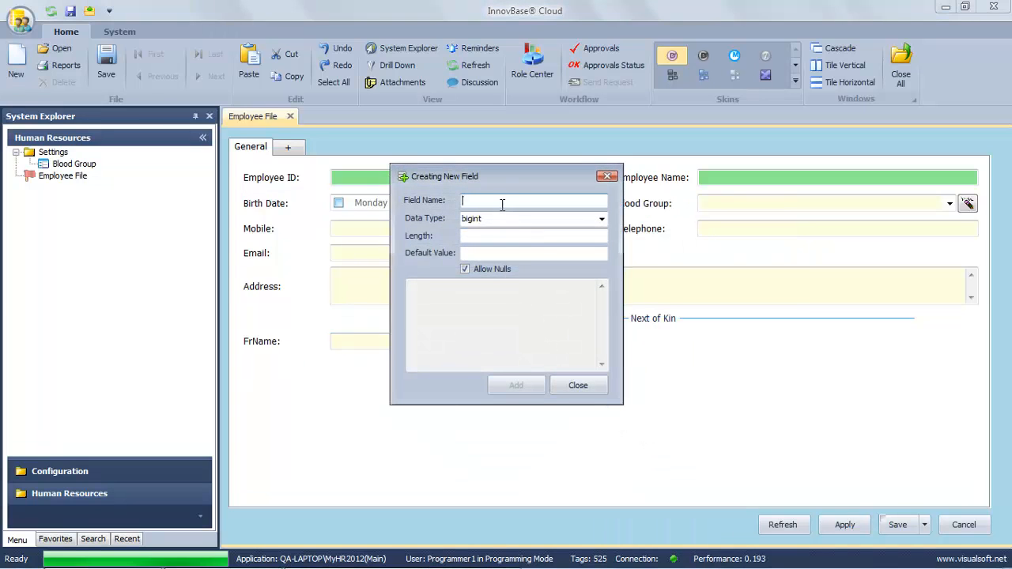
{"action": "type", "text": "Fr"}
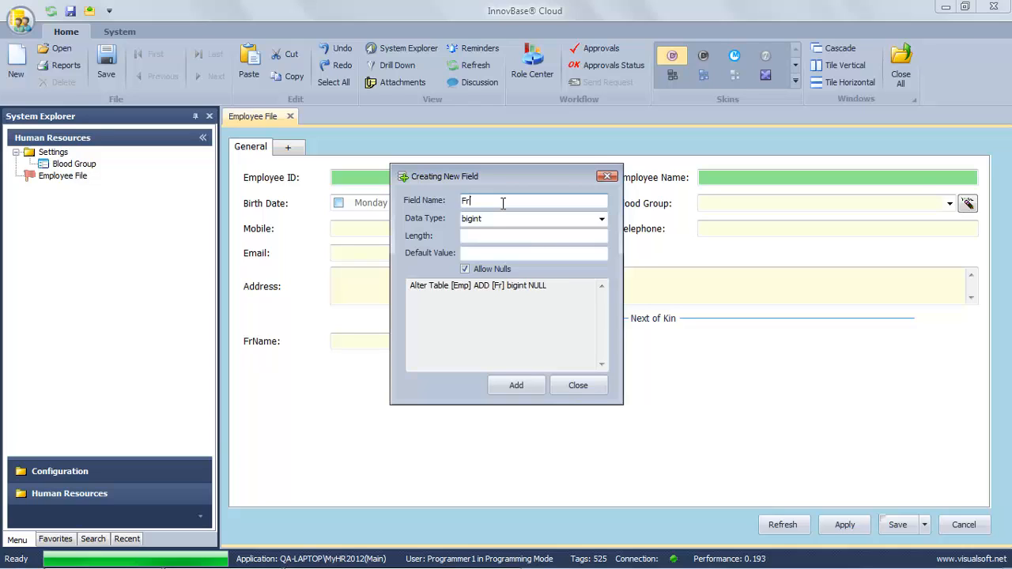
{"action": "type", "text": "Mobile"}
{"action": "left_click", "coordinate": [602, 220]}
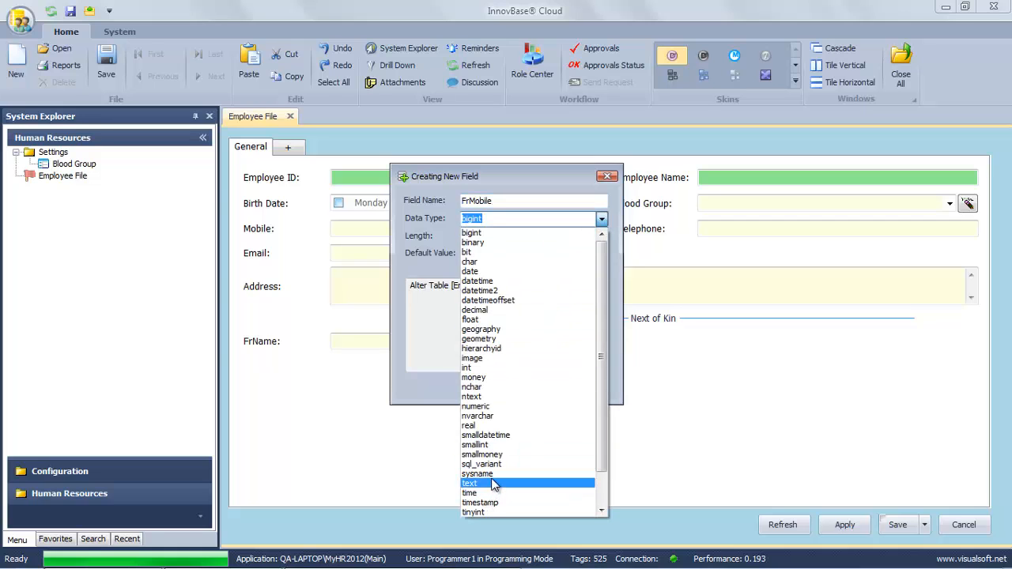
{"action": "scroll", "coordinate": [492, 498], "scroll_direction": "down", "scroll_amount": 2}
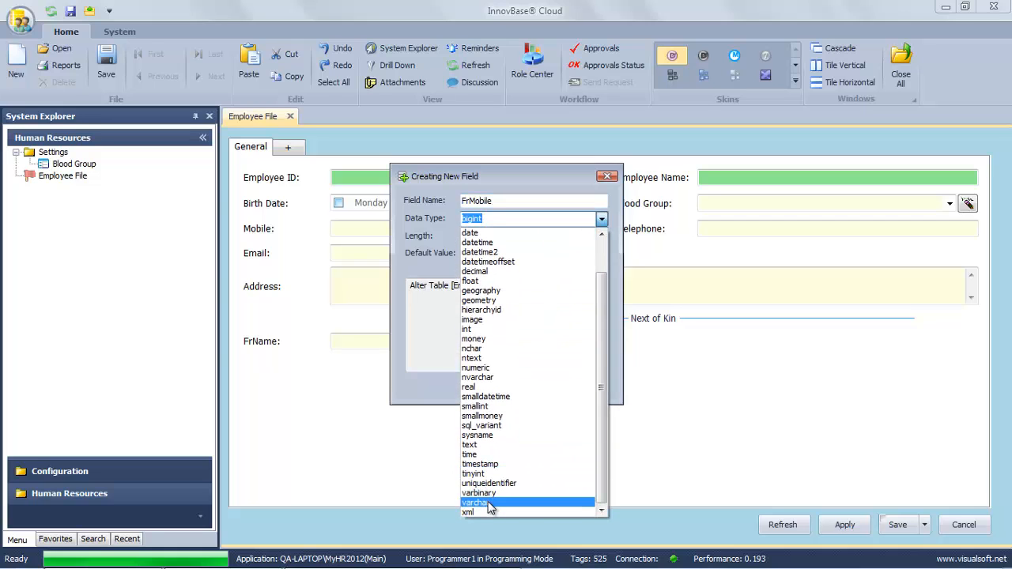
{"action": "left_click", "coordinate": [489, 504]}
{"action": "left_click", "coordinate": [500, 235]}
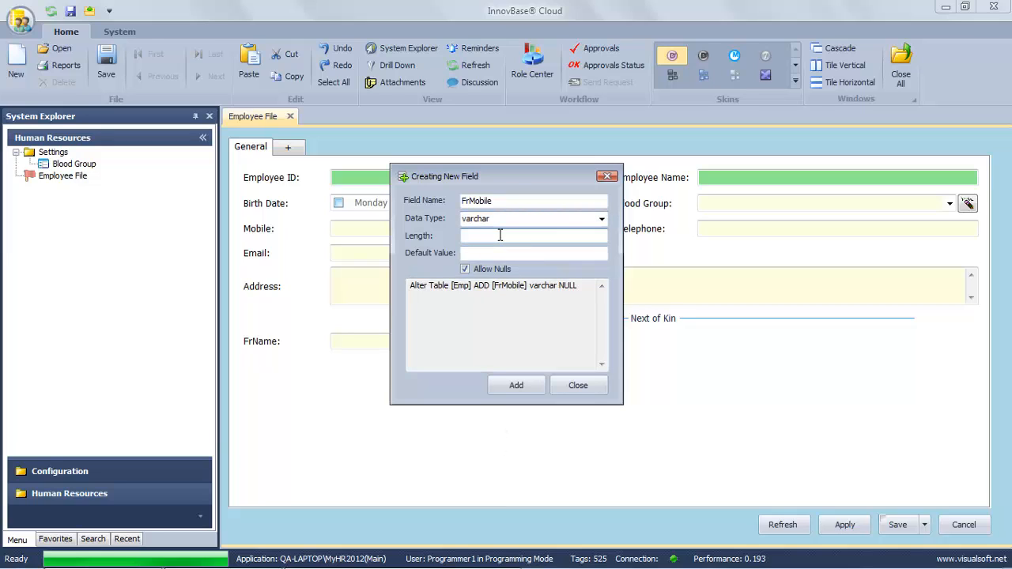
{"action": "type", "text": "20"}
{"action": "left_click", "coordinate": [529, 388]}
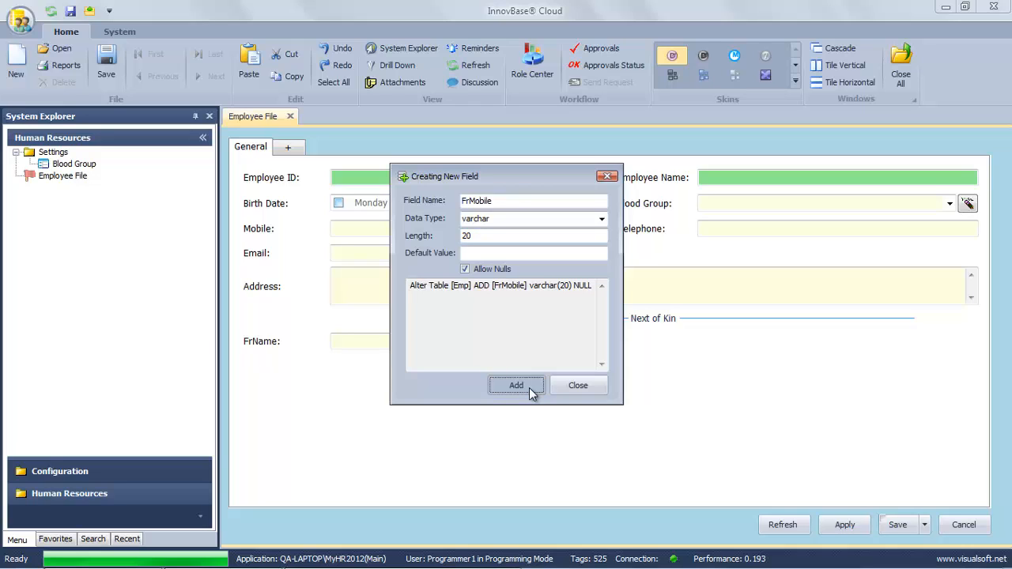
{"action": "left_click", "coordinate": [559, 343]}
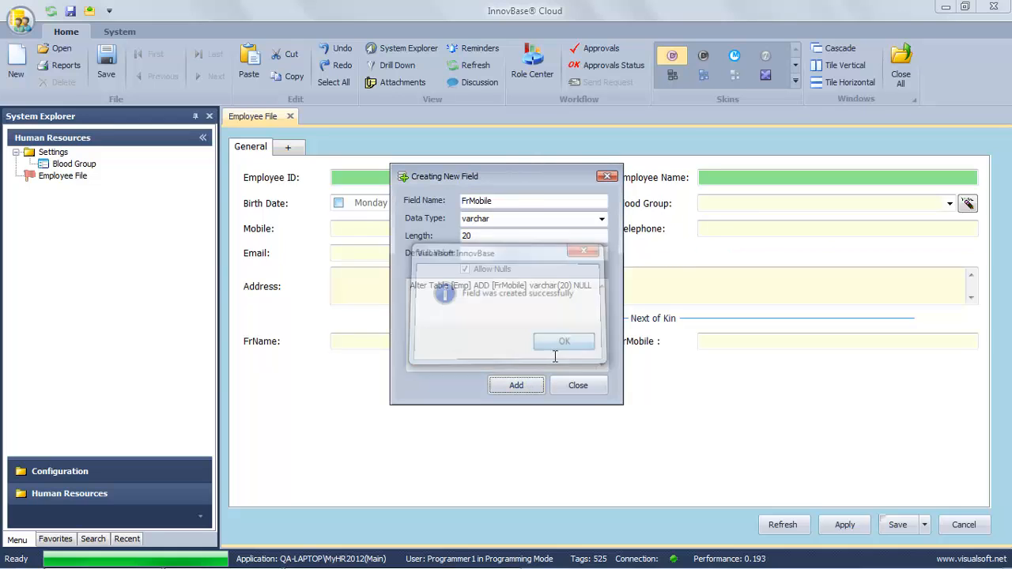
{"action": "left_click", "coordinate": [563, 383]}
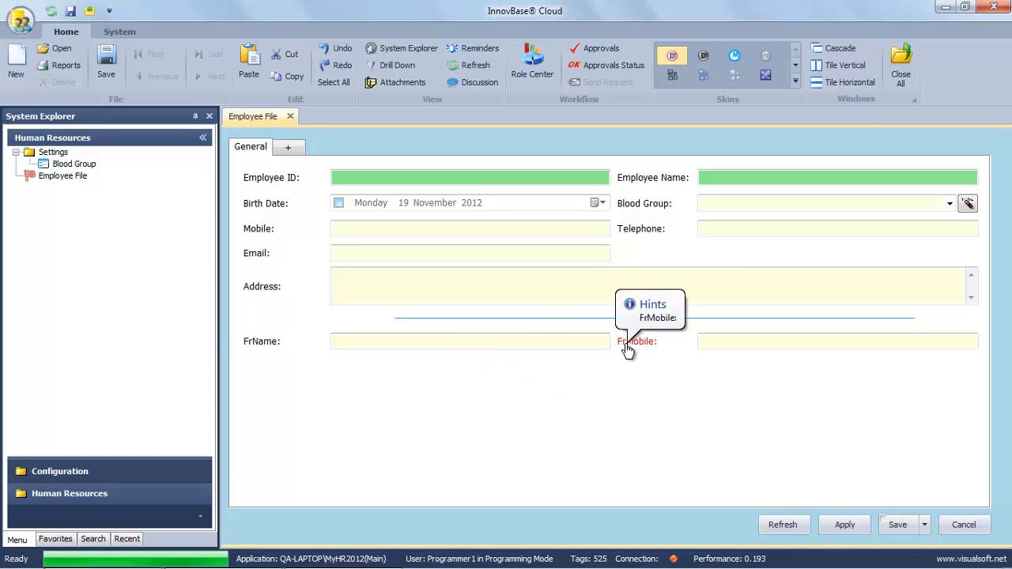
Strip the Fr prefix so the labels read Name and Mobile, then exit the form unsaved.
{"action": "left_click", "coordinate": [254, 348]}
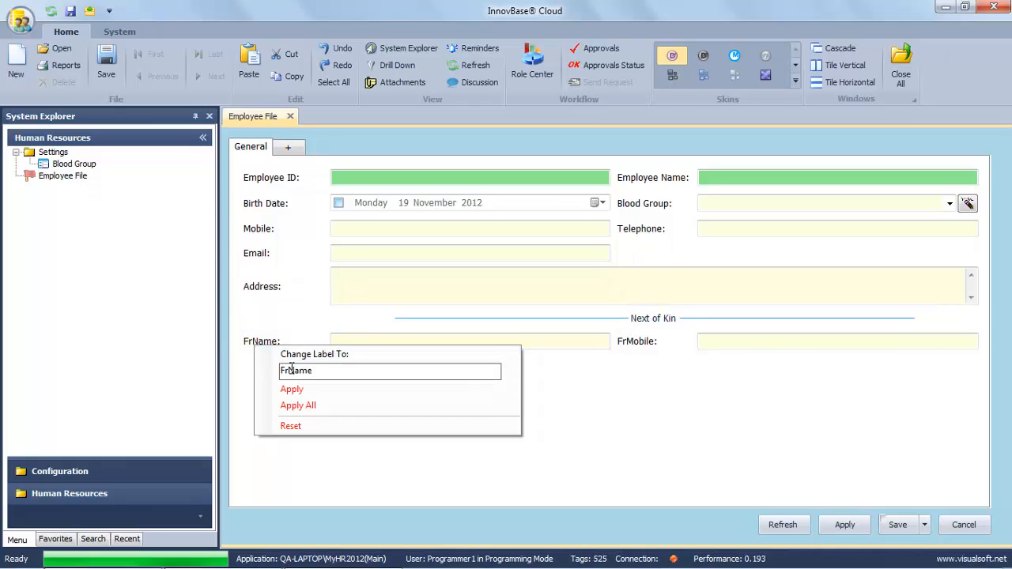
{"action": "key", "text": "BackSpace"}
{"action": "key", "text": "BackSpace"}
{"action": "left_click", "coordinate": [292, 390]}
{"action": "left_click", "coordinate": [627, 348]}
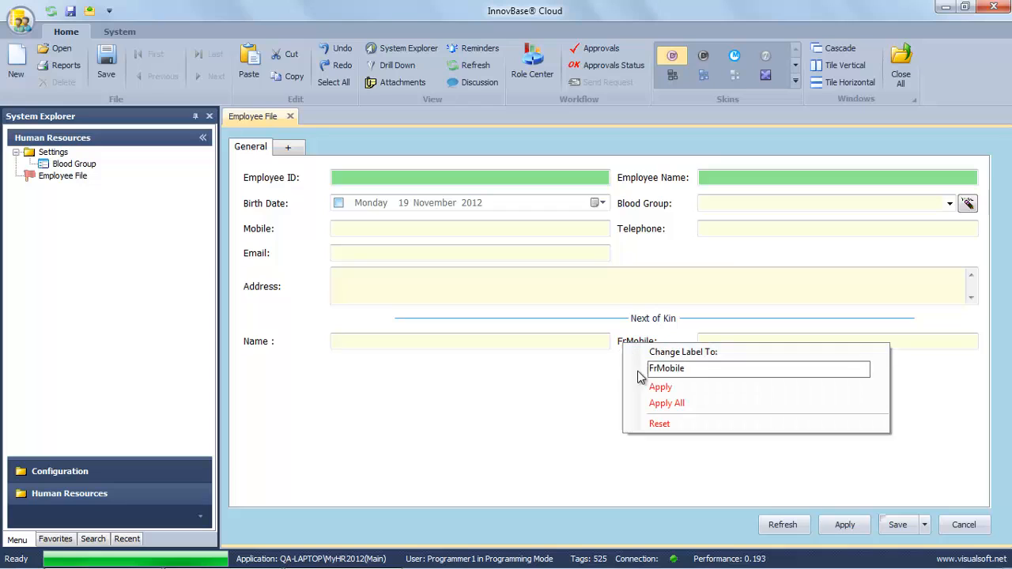
{"action": "key", "text": "BackSpace"}
{"action": "key", "text": "BackSpace"}
{"action": "left_click", "coordinate": [659, 388]}
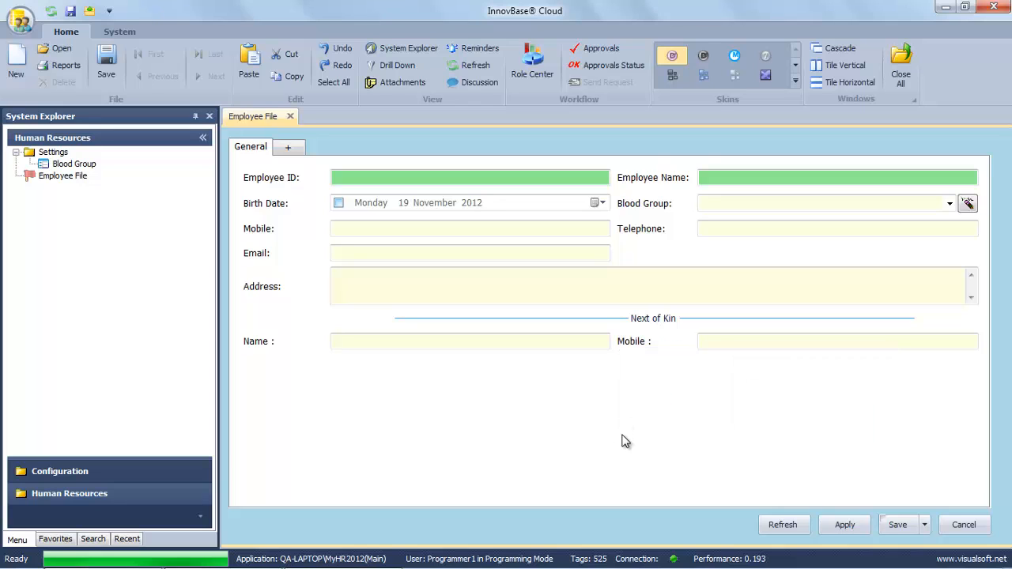
{"action": "left_click", "coordinate": [962, 525]}
{"action": "left_click", "coordinate": [566, 348]}
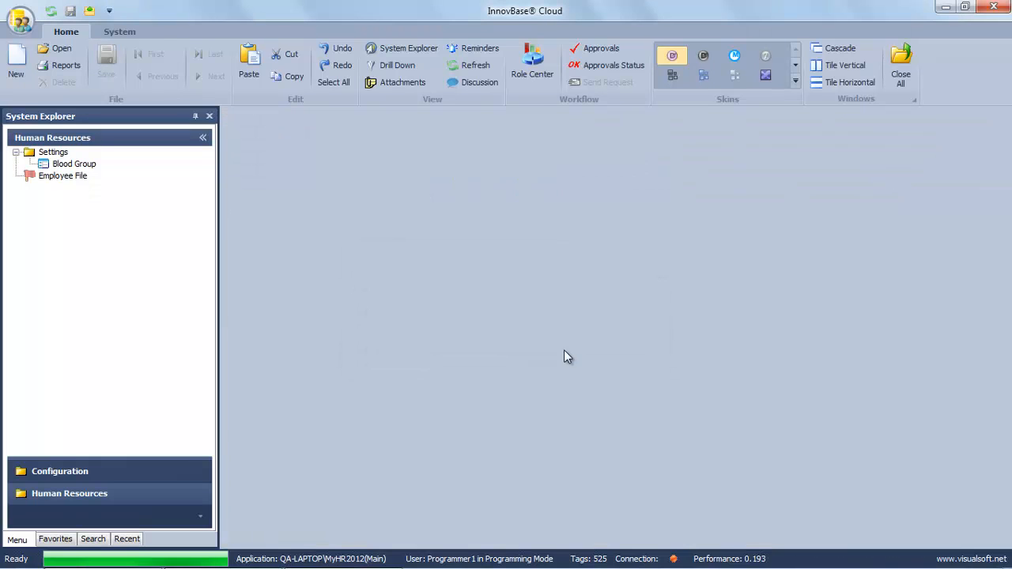
Open the first employee's record from the Employee File drill-down list.
{"action": "left_click", "coordinate": [60, 176]}
{"action": "right_click", "coordinate": [60, 177]}
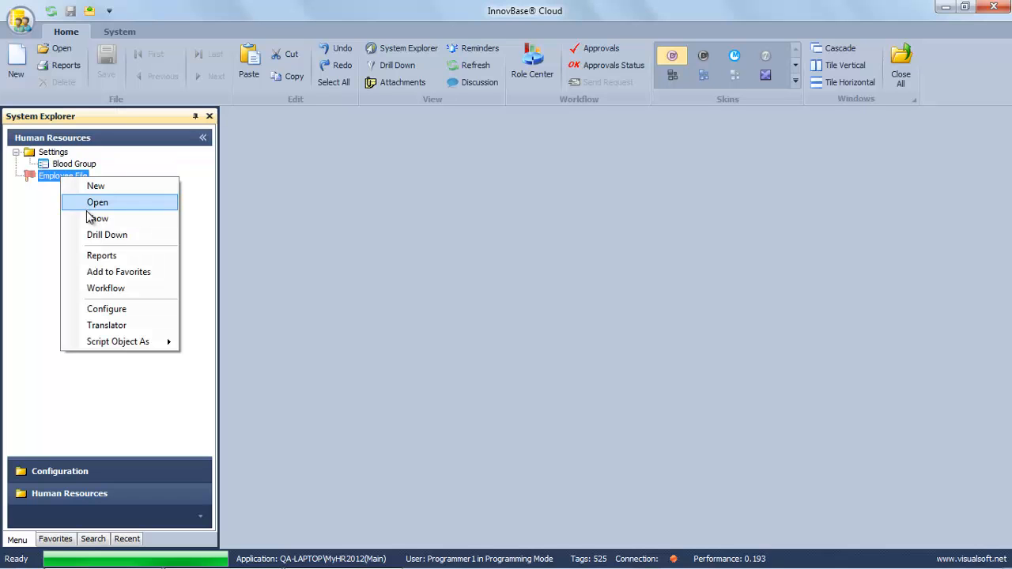
{"action": "left_click", "coordinate": [97, 236]}
{"action": "double_click", "coordinate": [354, 194]}
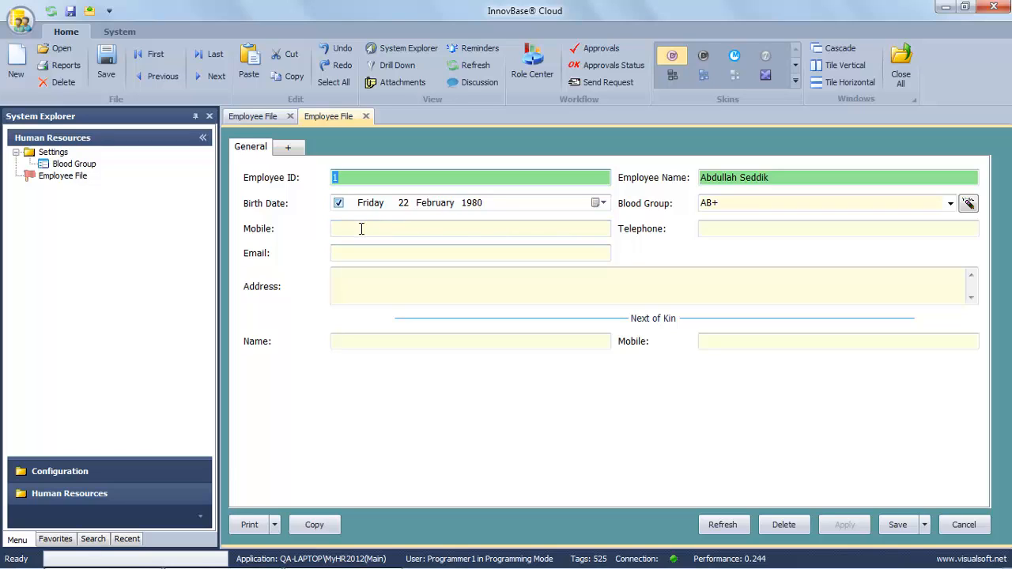
Fill in the employee's mobile number, telephone, email address and home address.
{"action": "left_click", "coordinate": [363, 228]}
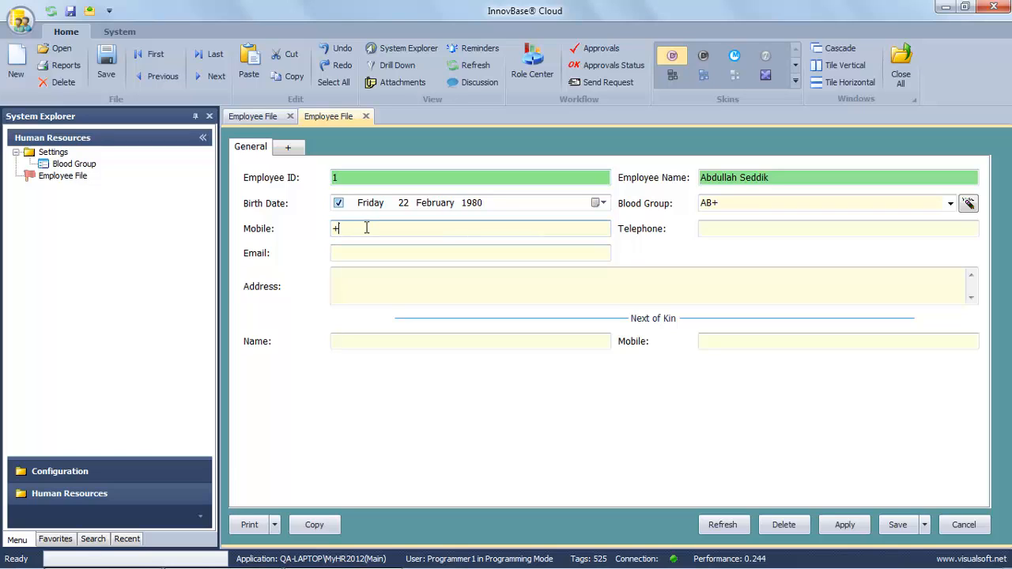
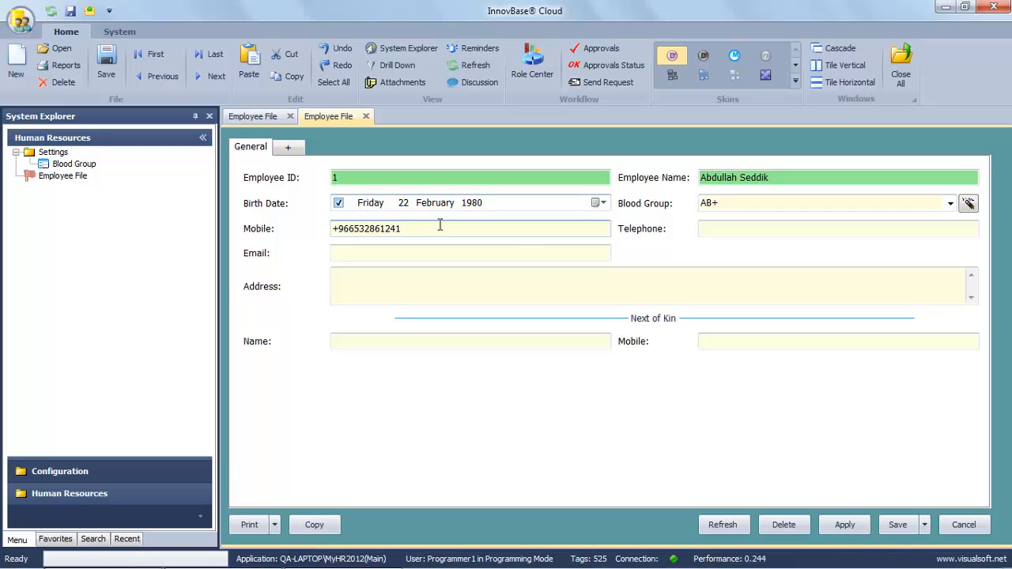
{"action": "left_click", "coordinate": [714, 227]}
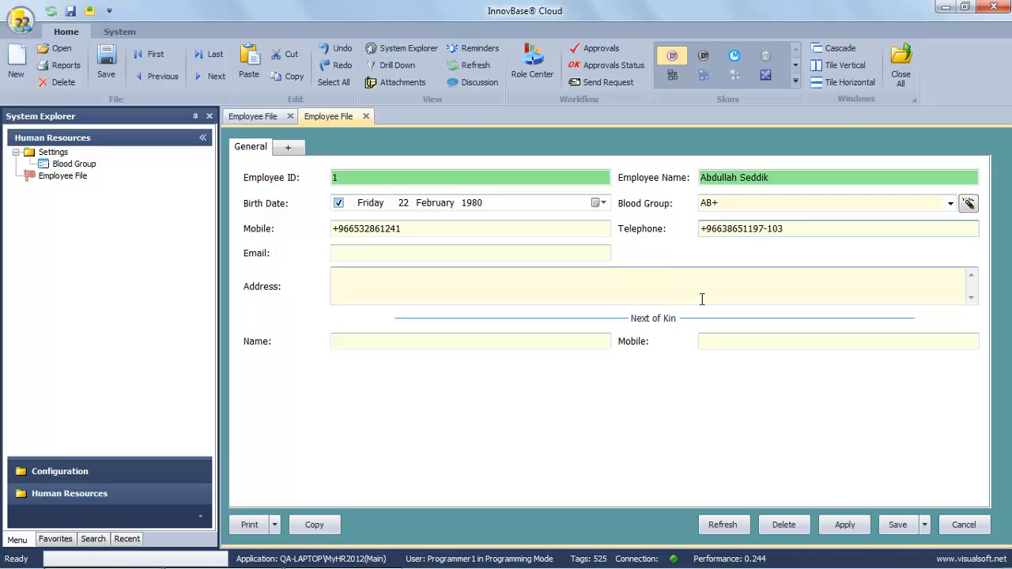
{"action": "left_click", "coordinate": [448, 253]}
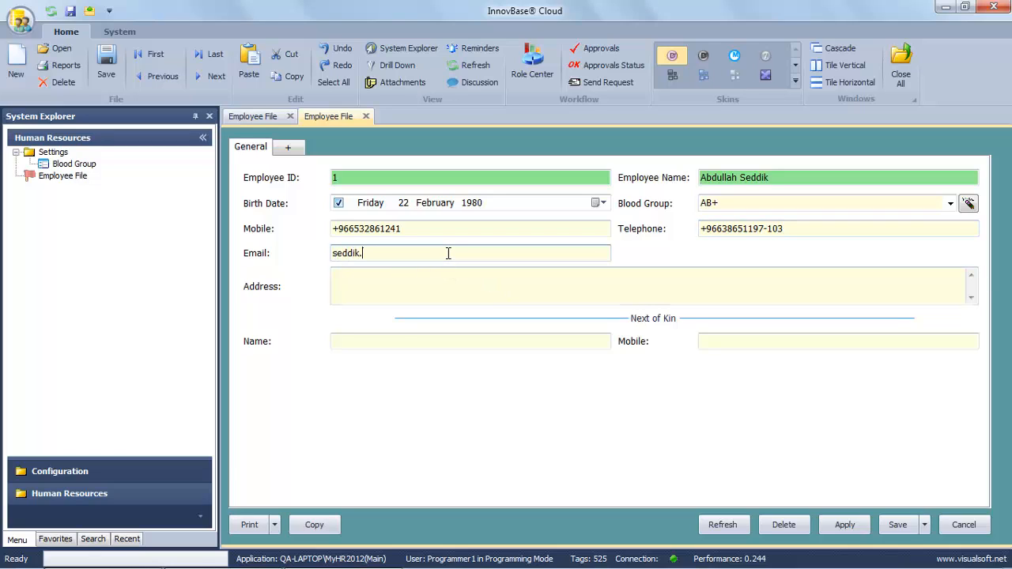
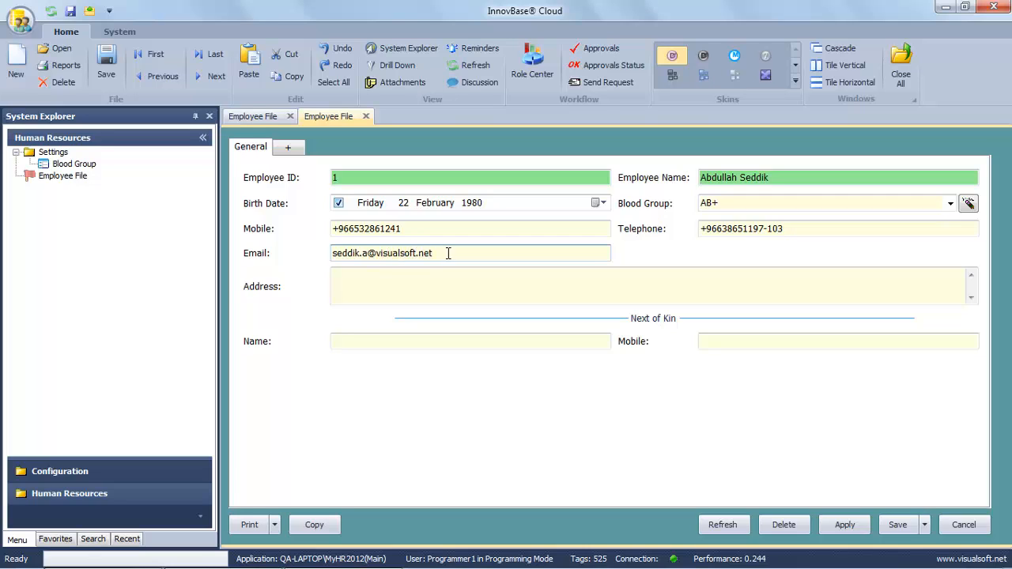
{"action": "left_click", "coordinate": [404, 275]}
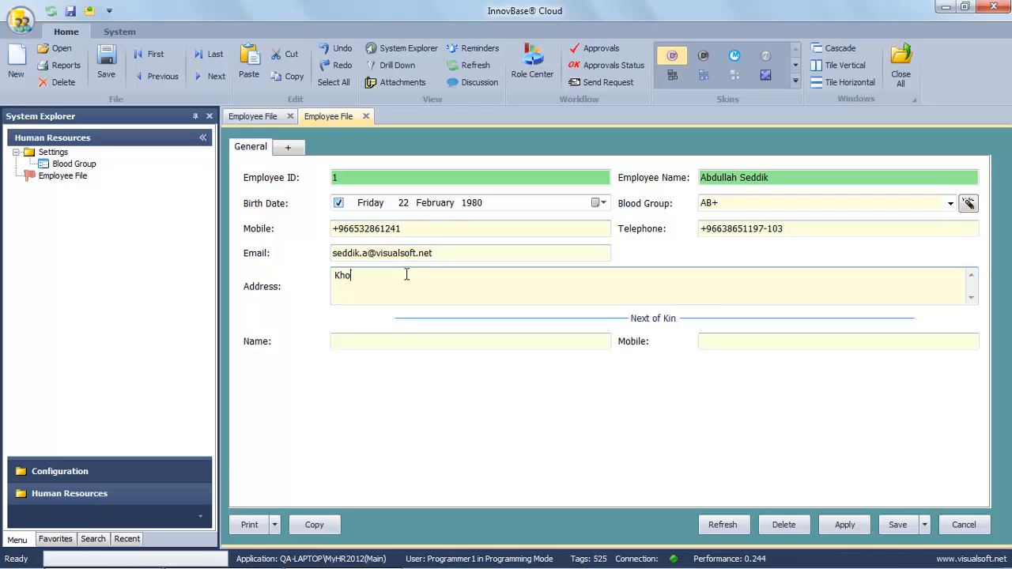
{"action": "type", "text": "Khobar - KSA"}
Enter the next of kin's name and mobile, save the record, and minimize InnovBase.
{"action": "left_click", "coordinate": [388, 343]}
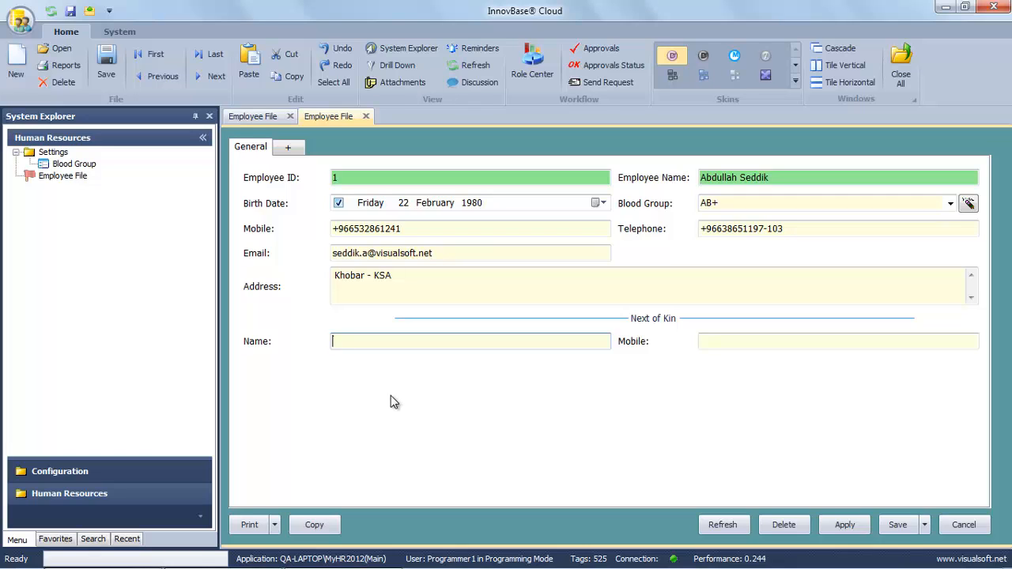
{"action": "type", "text": "Hassan"}
{"action": "left_click", "coordinate": [716, 343]}
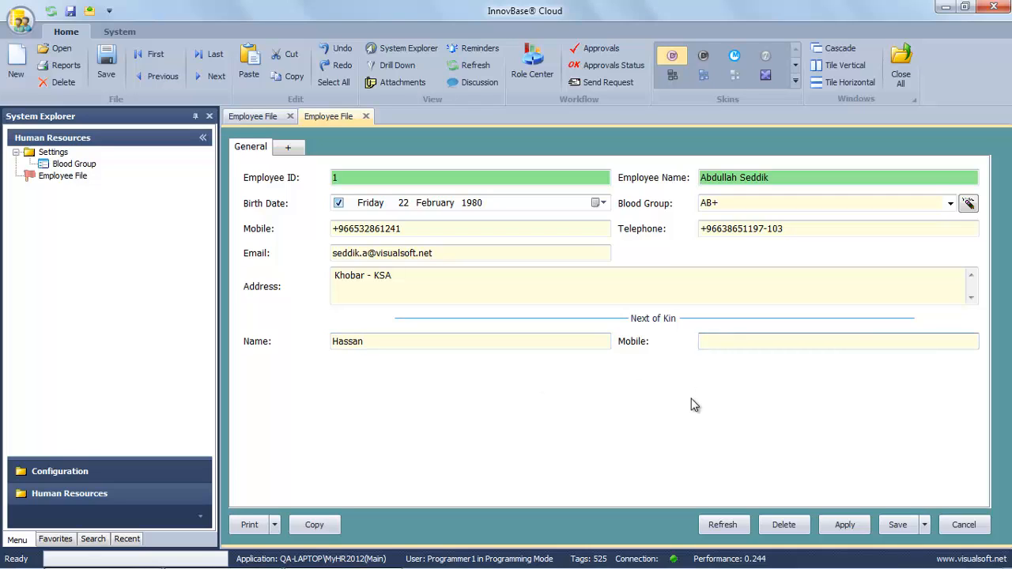
{"action": "type", "text": "050229988"}
{"action": "left_click", "coordinate": [901, 527]}
{"action": "left_click", "coordinate": [551, 340]}
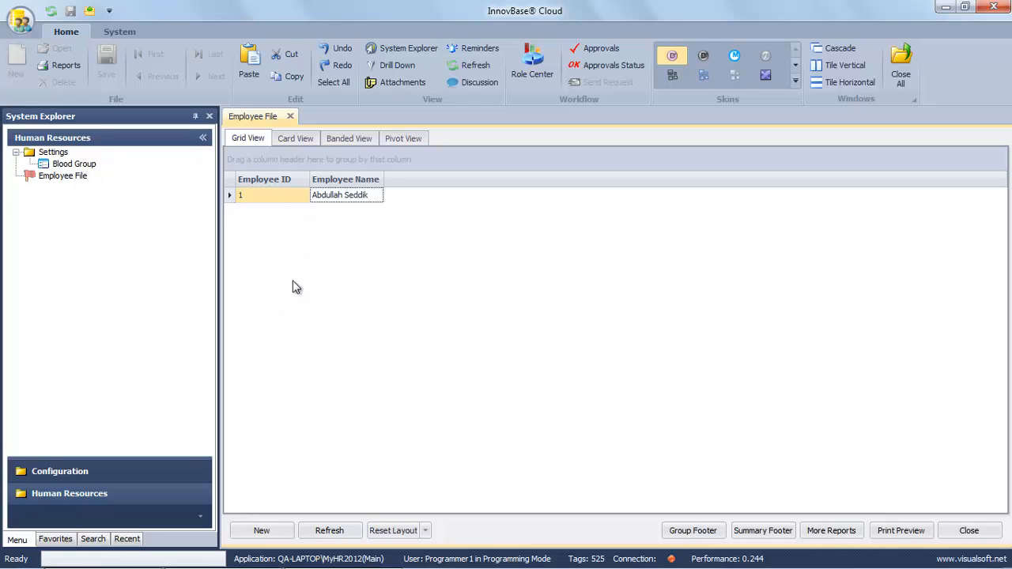
{"action": "left_click", "coordinate": [290, 116]}
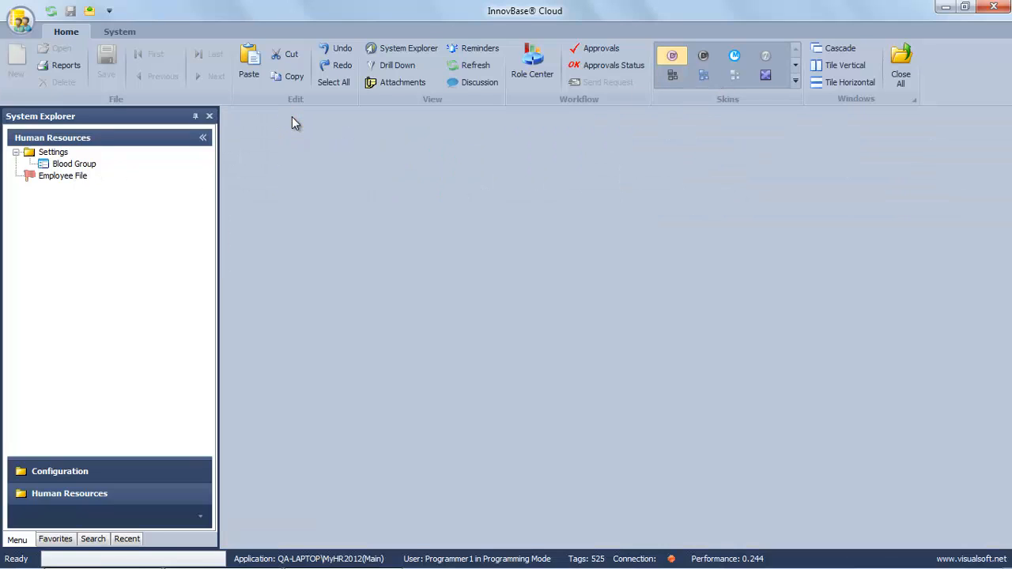
{"action": "left_click", "coordinate": [946, 9]}
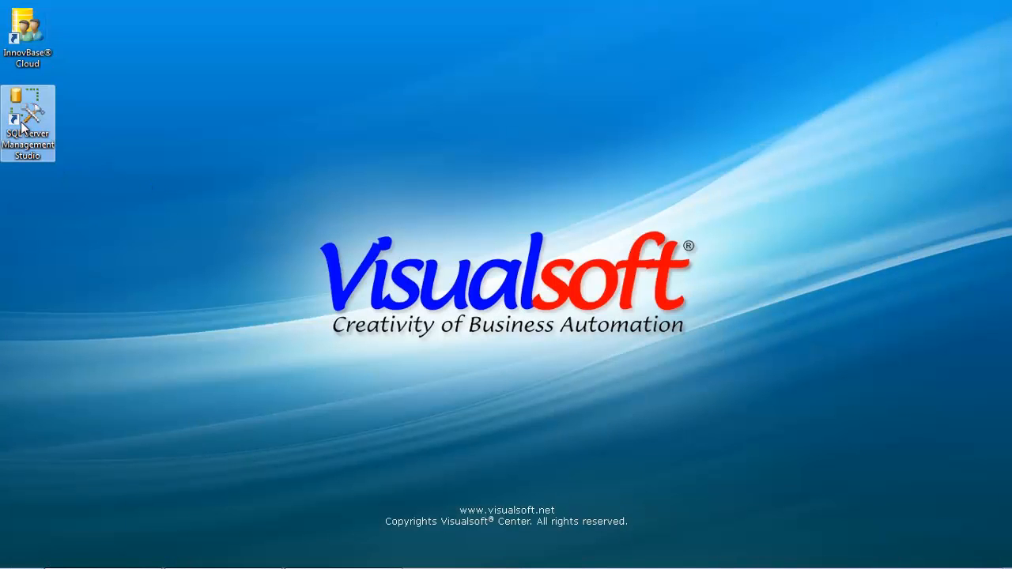
Launch SSMS, connect to QA-LAPTOP with a SQL Server login and password, and expand Databases.
{"action": "double_click", "coordinate": [22, 125]}
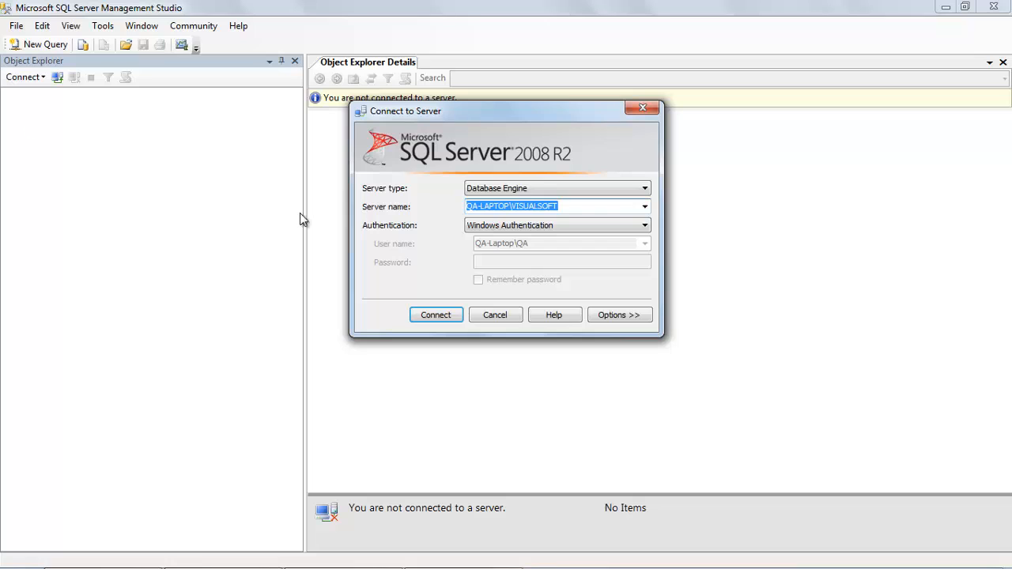
{"action": "left_click", "coordinate": [644, 208]}
{"action": "left_click", "coordinate": [601, 229]}
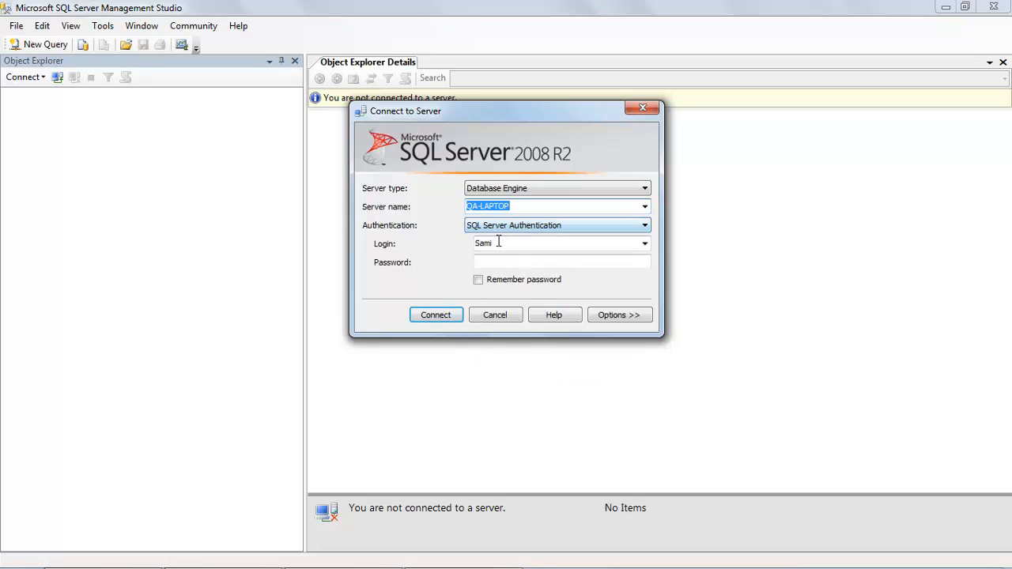
{"action": "double_click", "coordinate": [499, 243]}
{"action": "type", "text": "sa"}
{"action": "key", "text": "Tab"}
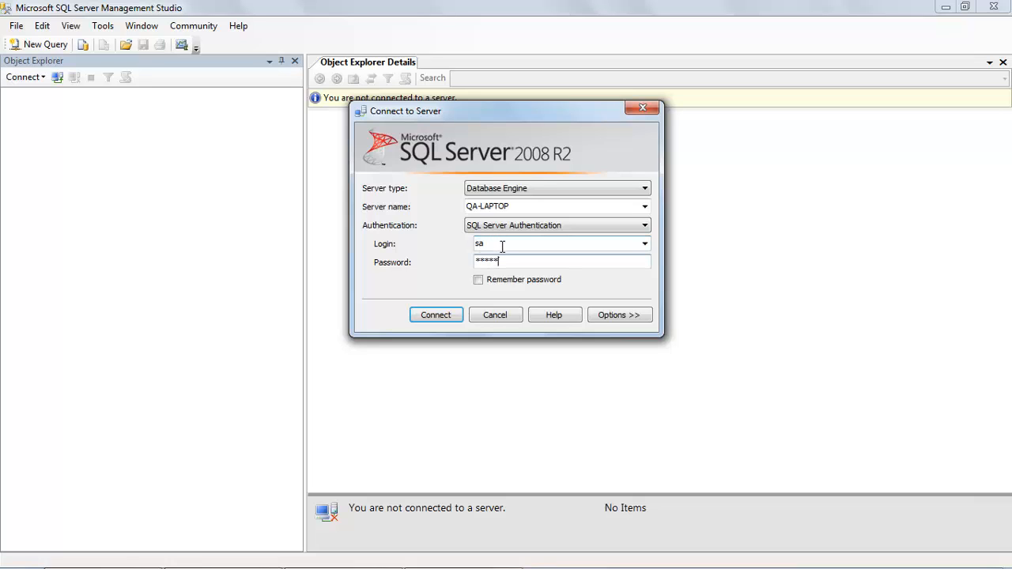
{"action": "left_click", "coordinate": [445, 316]}
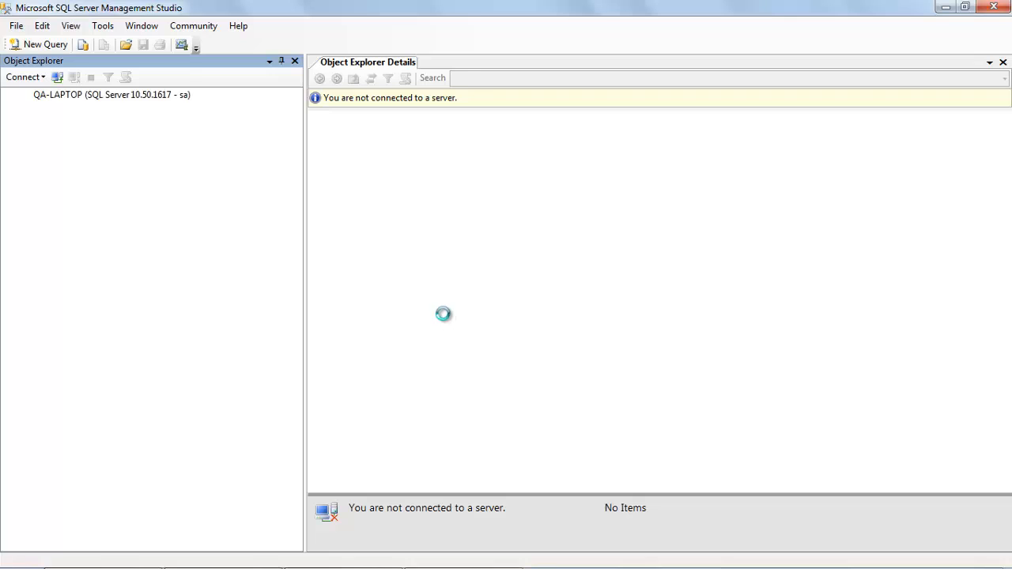
{"action": "left_click", "coordinate": [24, 109]}
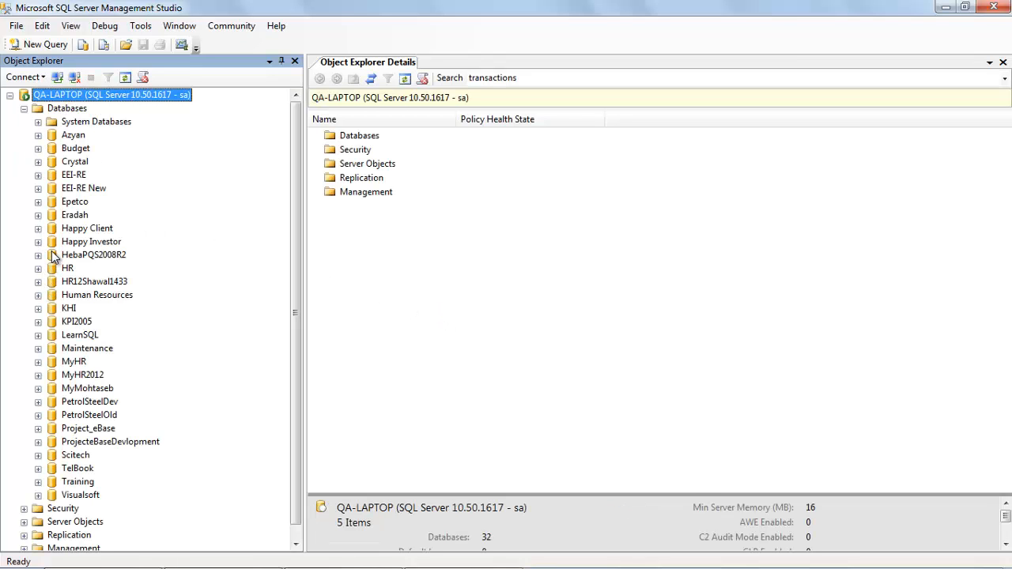
Expand MyHR2012's Tables folder and view BloodGroup, Emp, frwAccount_Types and frwArithmetic details.
{"action": "left_click", "coordinate": [65, 376]}
{"action": "left_click", "coordinate": [39, 376]}
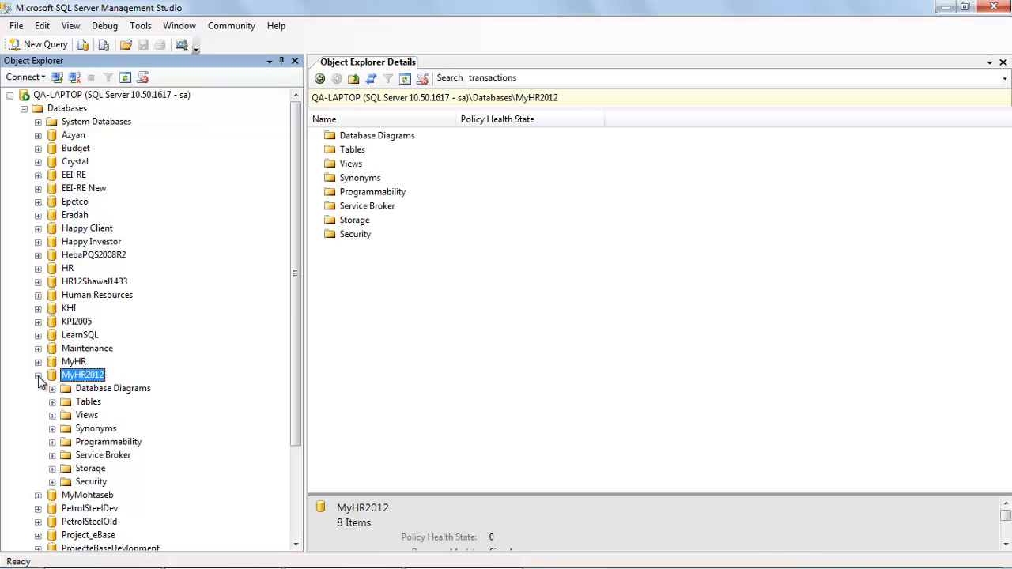
{"action": "left_click", "coordinate": [52, 402]}
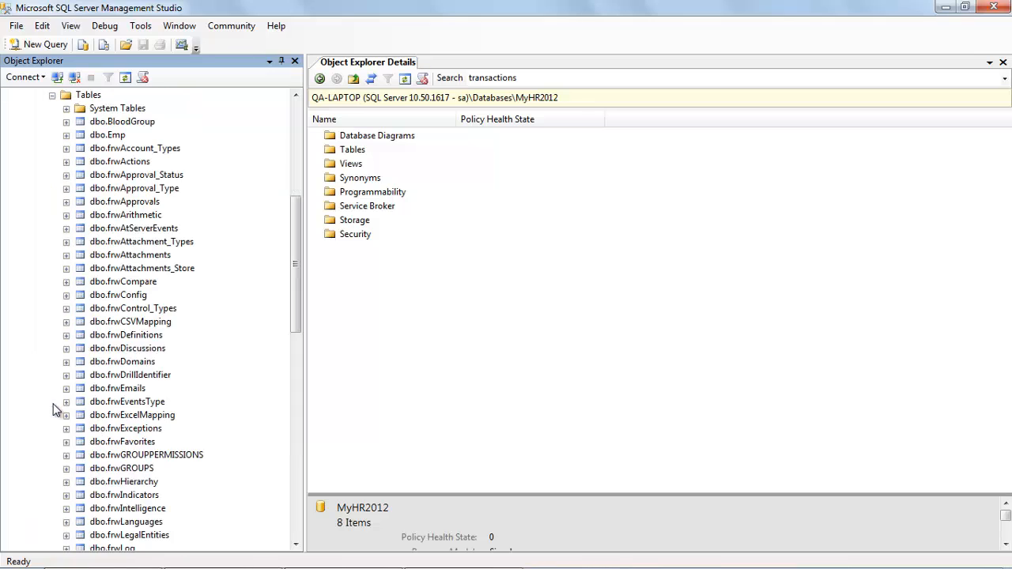
{"action": "left_click", "coordinate": [124, 124]}
{"action": "left_click", "coordinate": [120, 138]}
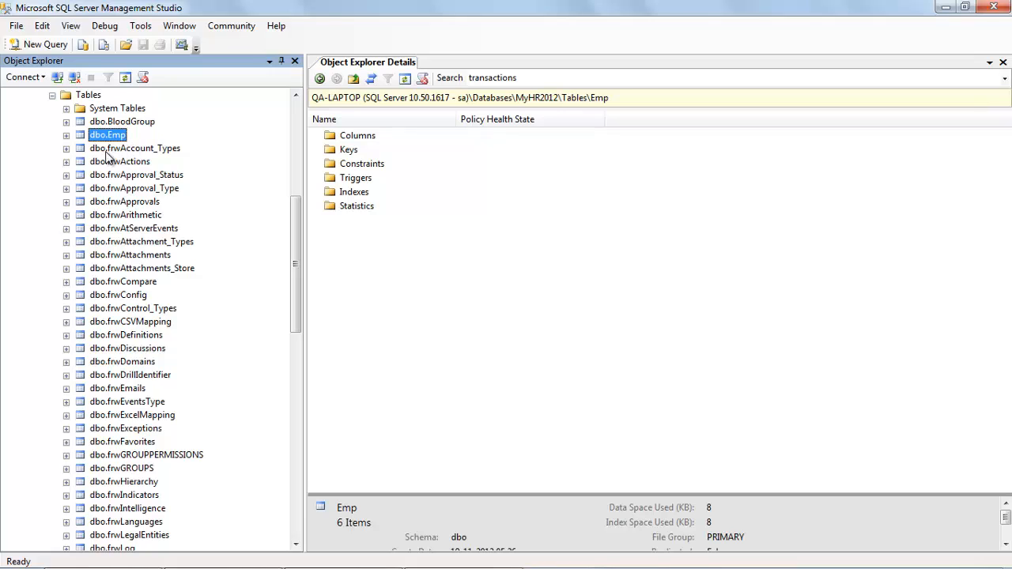
{"action": "left_click", "coordinate": [111, 152]}
{"action": "key", "text": "Down"}
{"action": "key", "text": "Down"}
{"action": "key", "text": "Down"}
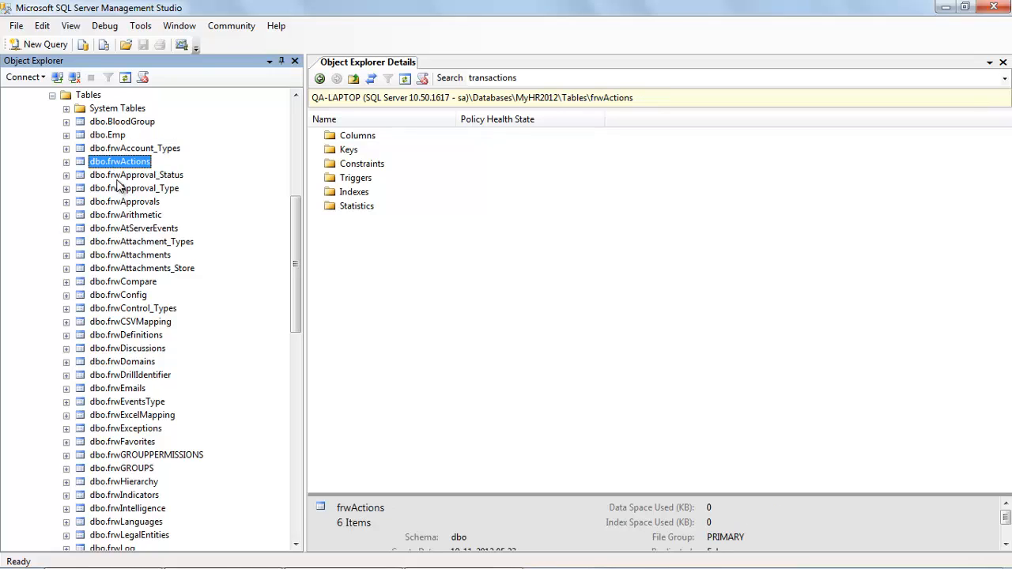
{"action": "left_click", "coordinate": [124, 217]}
Scroll through and view the frwLanguages, frwProcedures and frwYesNoNotApplicable table details.
{"action": "scroll", "coordinate": [127, 237], "scroll_direction": "down", "scroll_amount": 6}
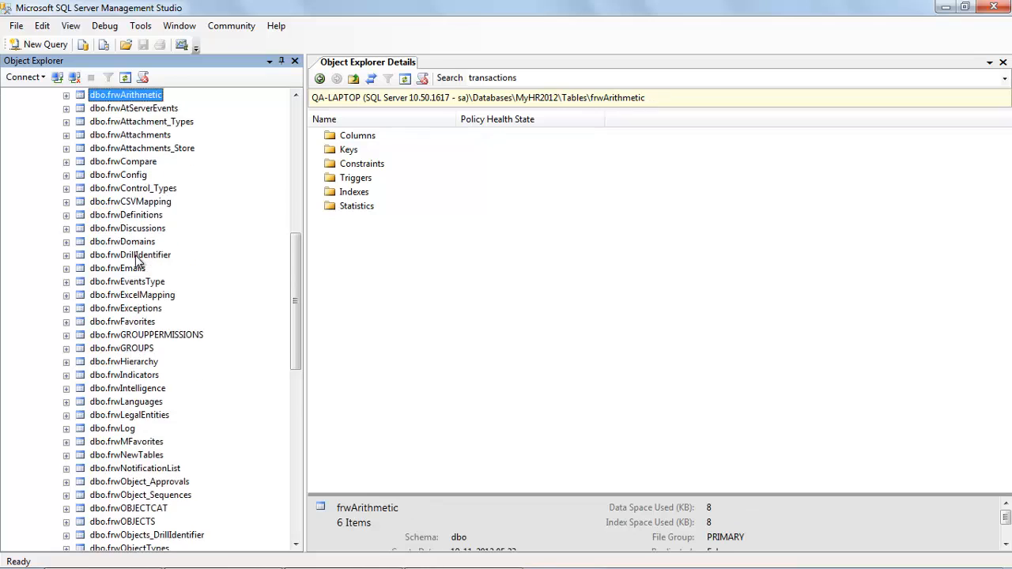
{"action": "left_click", "coordinate": [130, 283]}
{"action": "scroll", "coordinate": [130, 282], "scroll_direction": "down", "scroll_amount": 5}
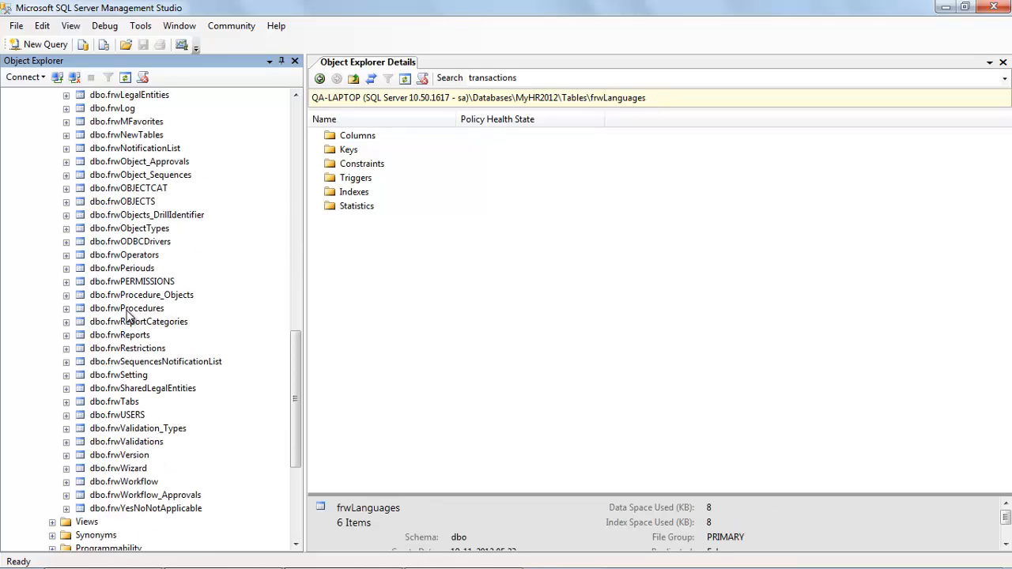
{"action": "left_click", "coordinate": [128, 309]}
{"action": "scroll", "coordinate": [128, 320], "scroll_direction": "down", "scroll_amount": 4}
{"action": "left_click", "coordinate": [125, 349]}
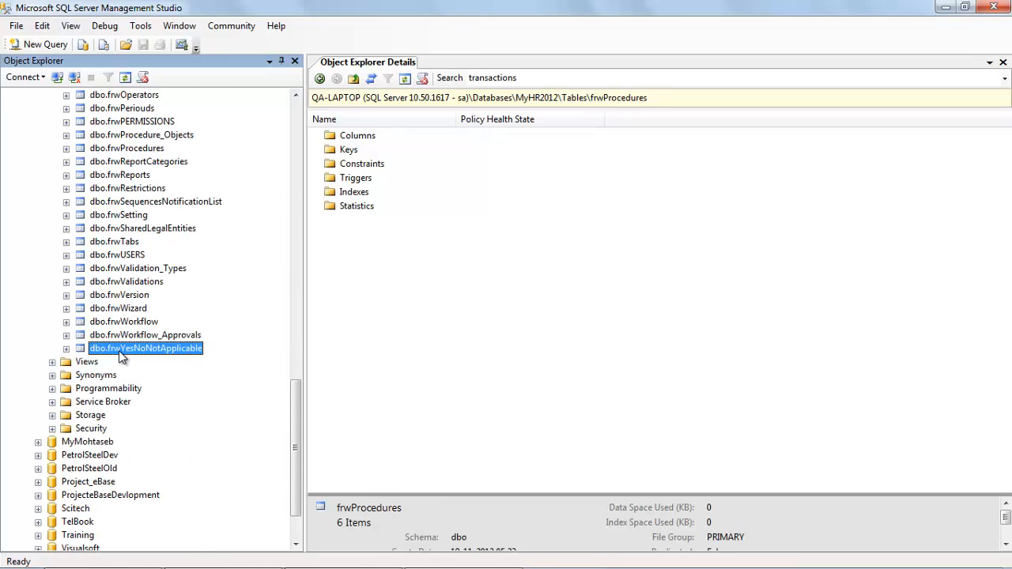
{"action": "scroll", "coordinate": [124, 324], "scroll_direction": "up", "scroll_amount": 19}
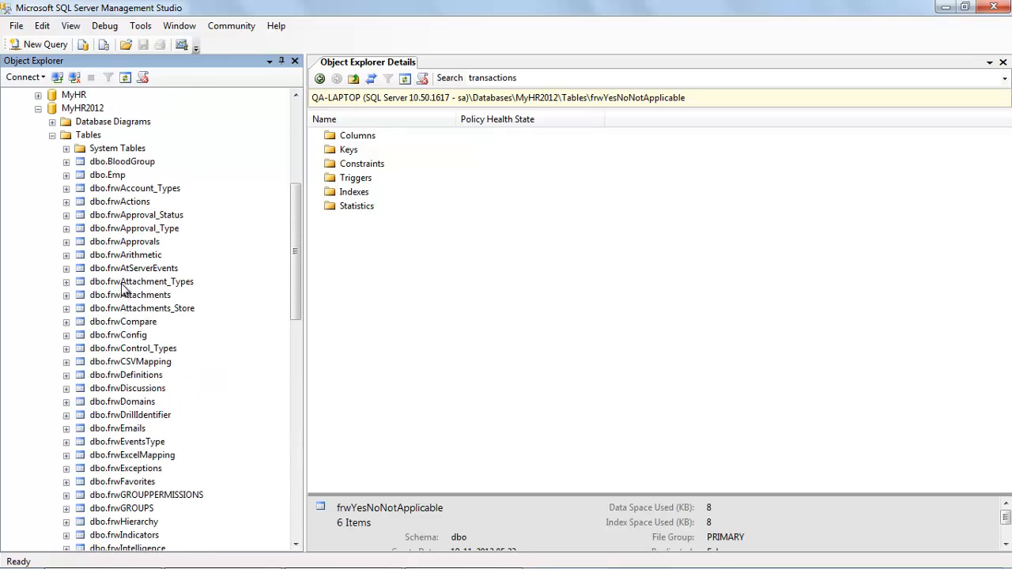
Compare the BloodGroup and Emp table details, then bring up the Emp table's actions.
{"action": "left_click", "coordinate": [123, 283]}
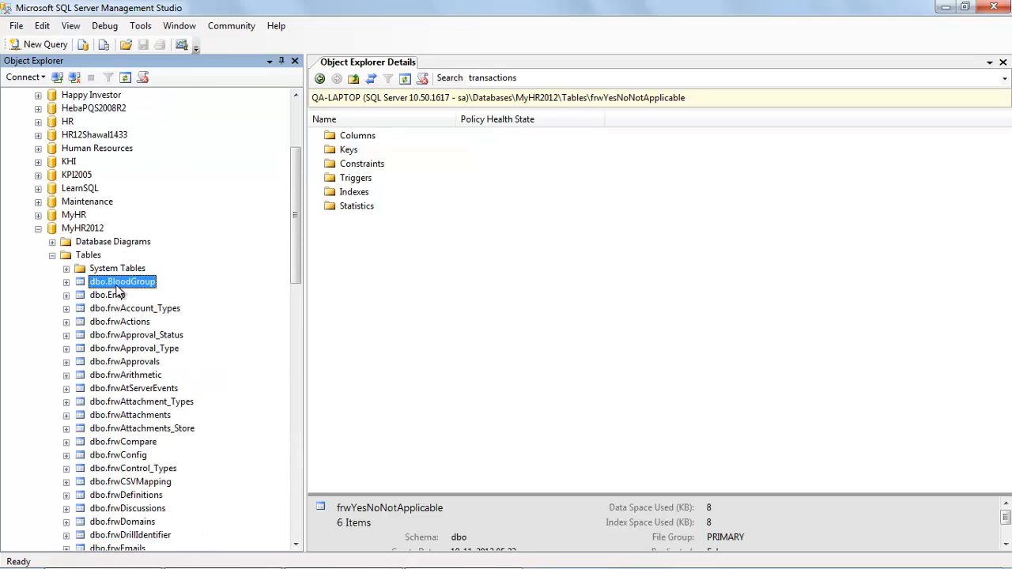
{"action": "left_click", "coordinate": [118, 295]}
{"action": "left_click", "coordinate": [118, 284]}
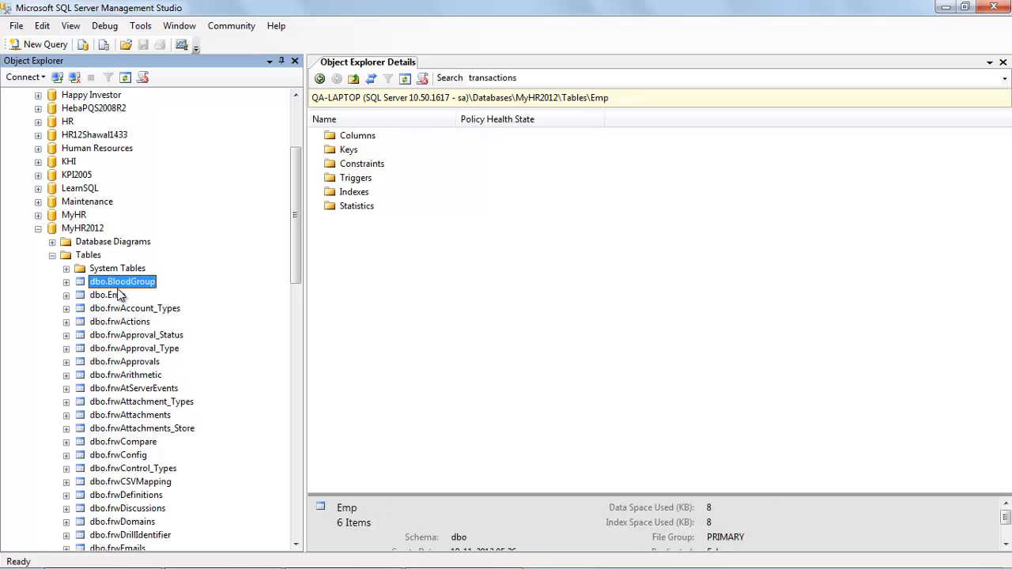
{"action": "left_click", "coordinate": [119, 295]}
{"action": "left_click", "coordinate": [118, 283]}
{"action": "left_click", "coordinate": [119, 295]}
{"action": "left_click", "coordinate": [119, 283]}
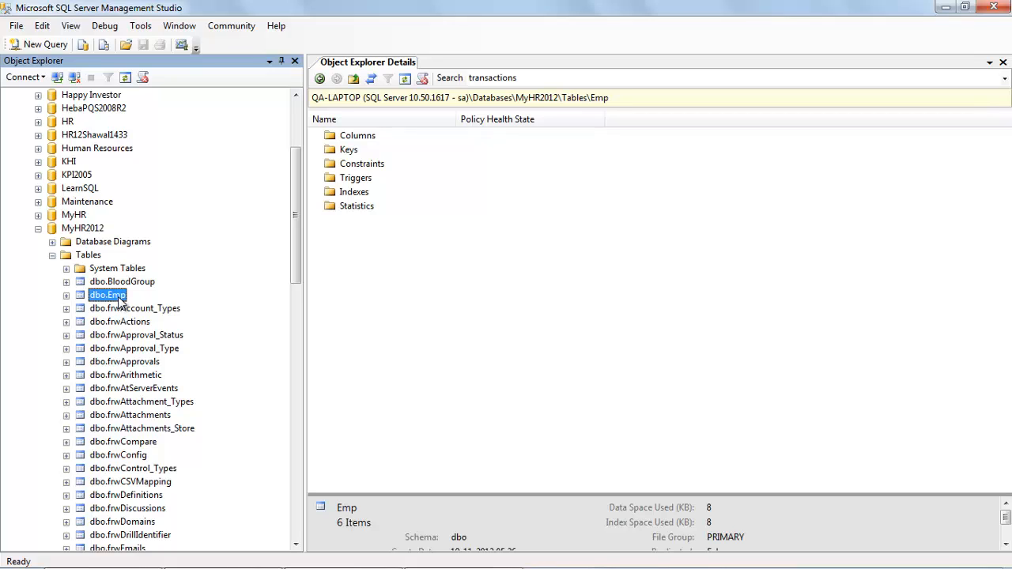
{"action": "right_click", "coordinate": [118, 296]}
Open the Emp table designer and add a FrTel column copying Telephone's varchar(20) type.
{"action": "left_click", "coordinate": [145, 317]}
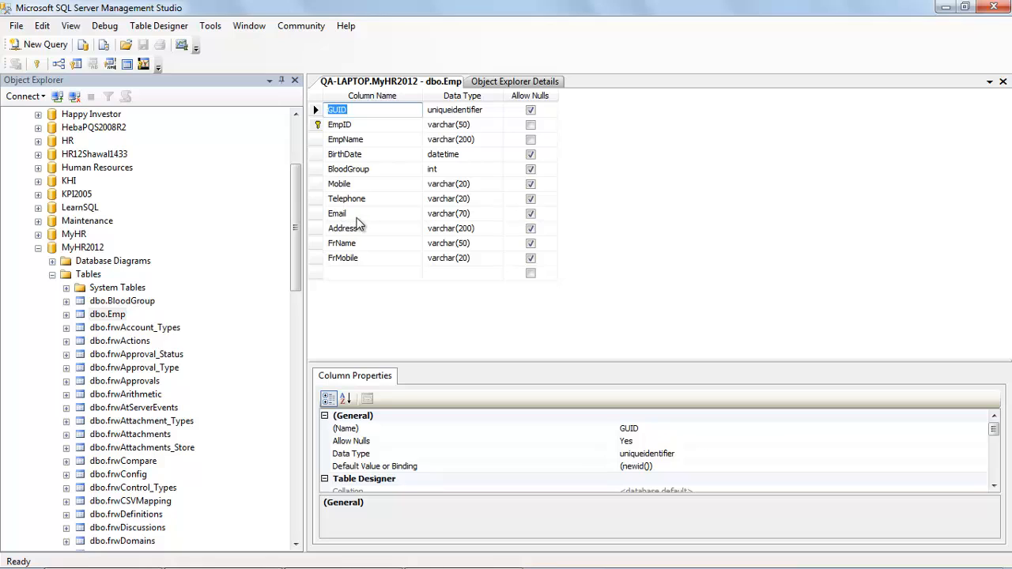
{"action": "left_click", "coordinate": [355, 275]}
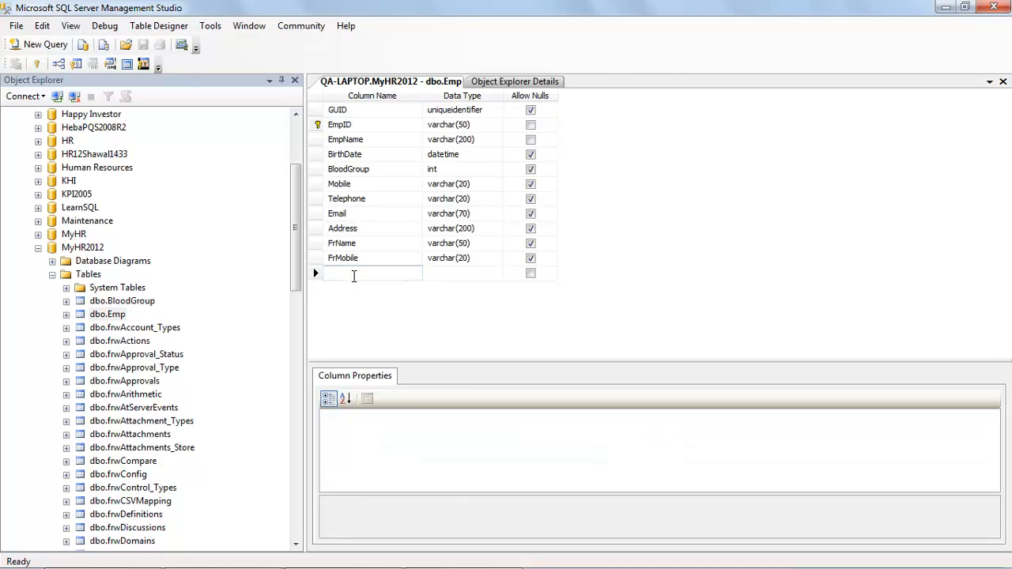
{"action": "type", "text": "FR"}
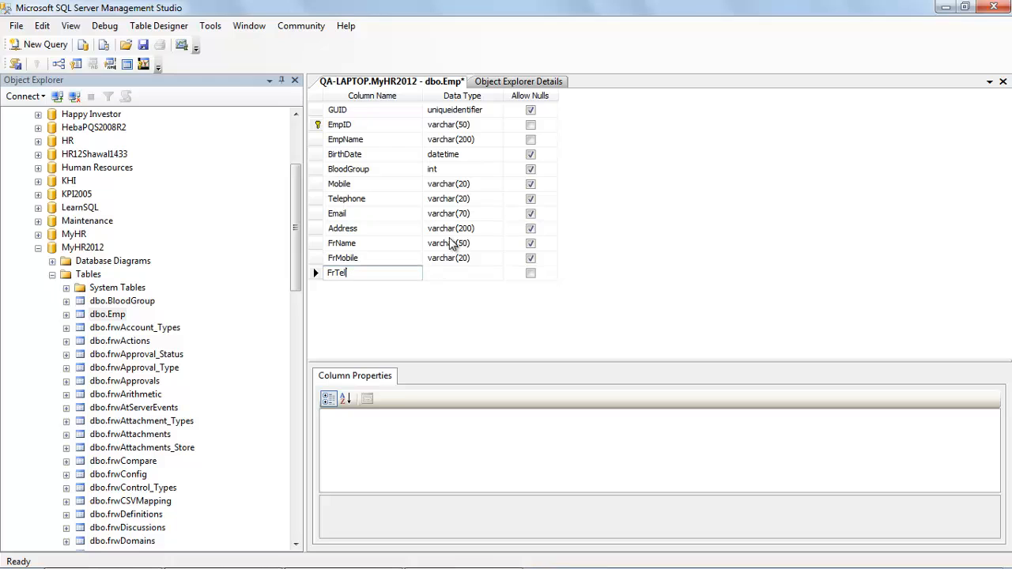
{"action": "left_click", "coordinate": [476, 198]}
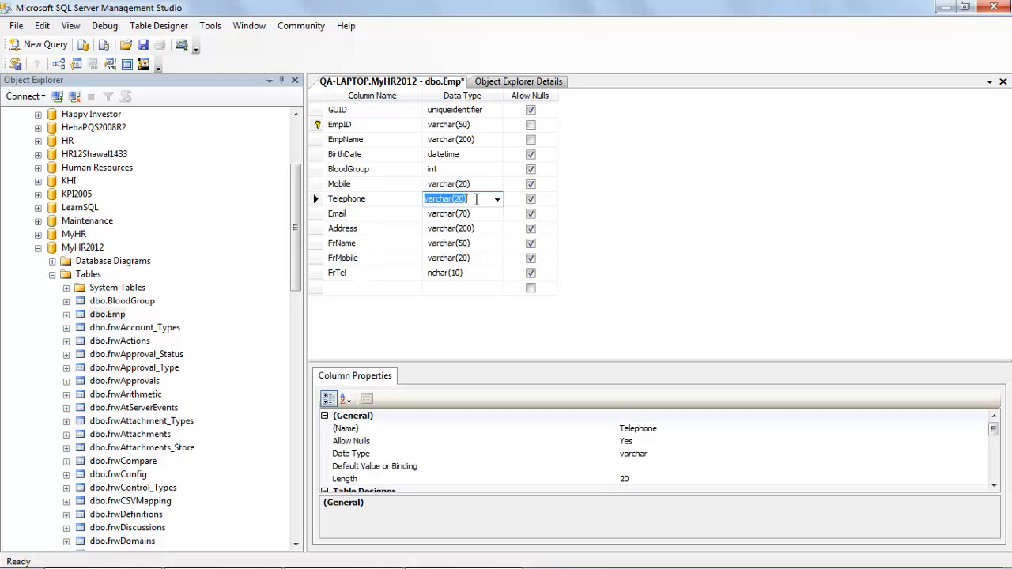
{"action": "key", "text": "ctrl+c"}
{"action": "left_click", "coordinate": [474, 273]}
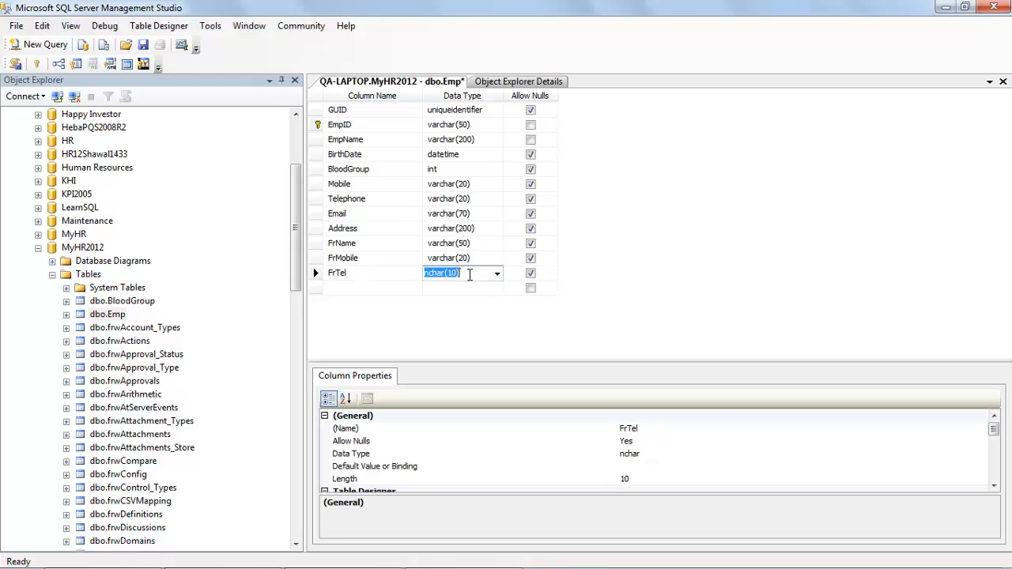
{"action": "key", "text": "ctrl+v"}
Add a FrEmail column with Email's varchar(70) data type.
{"action": "left_click", "coordinate": [381, 287]}
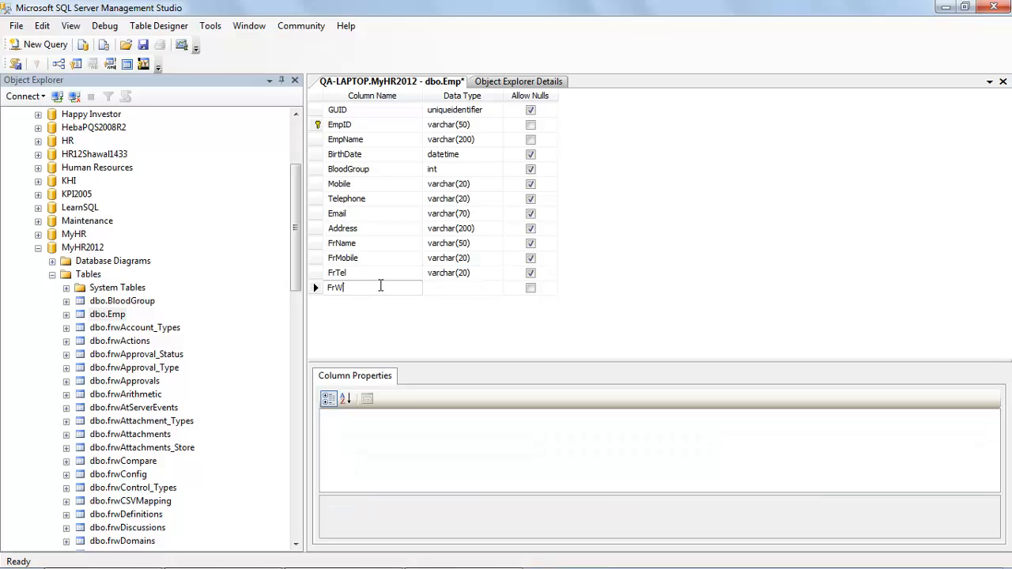
{"action": "type", "text": "FrEmail"}
{"action": "left_click", "coordinate": [474, 218]}
{"action": "left_click", "coordinate": [474, 287]}
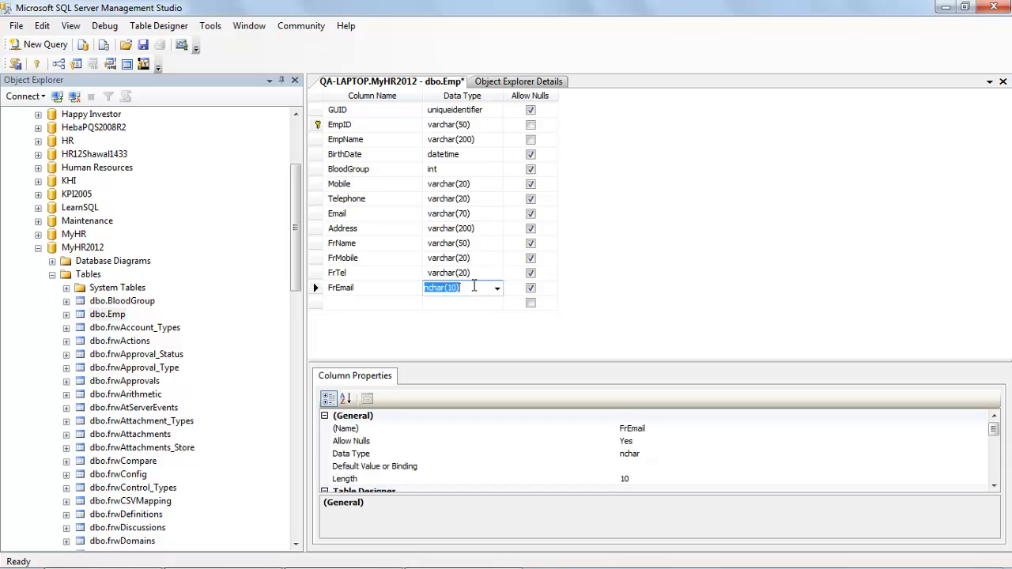
{"action": "key", "text": "ctrl+v"}
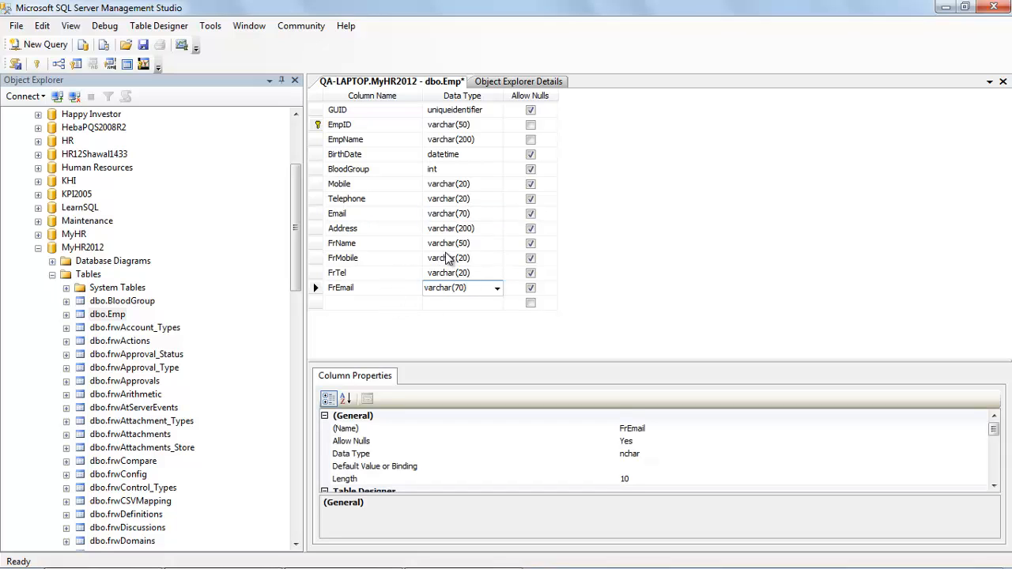
Add a FrAddress varchar(200) column, review the new columns, and save the Emp table.
{"action": "left_click", "coordinate": [364, 302]}
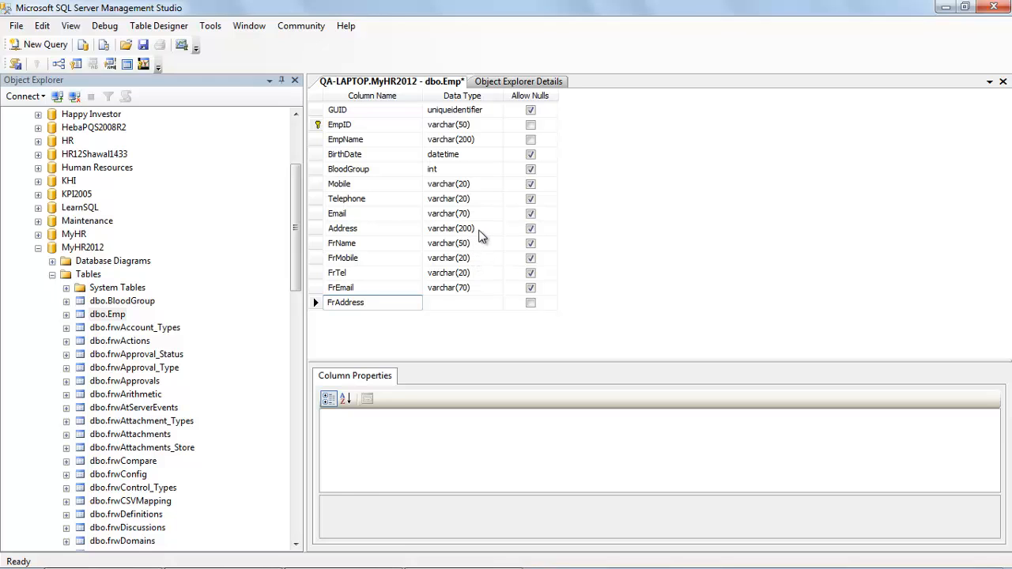
{"action": "left_click", "coordinate": [473, 229]}
{"action": "left_click", "coordinate": [487, 302]}
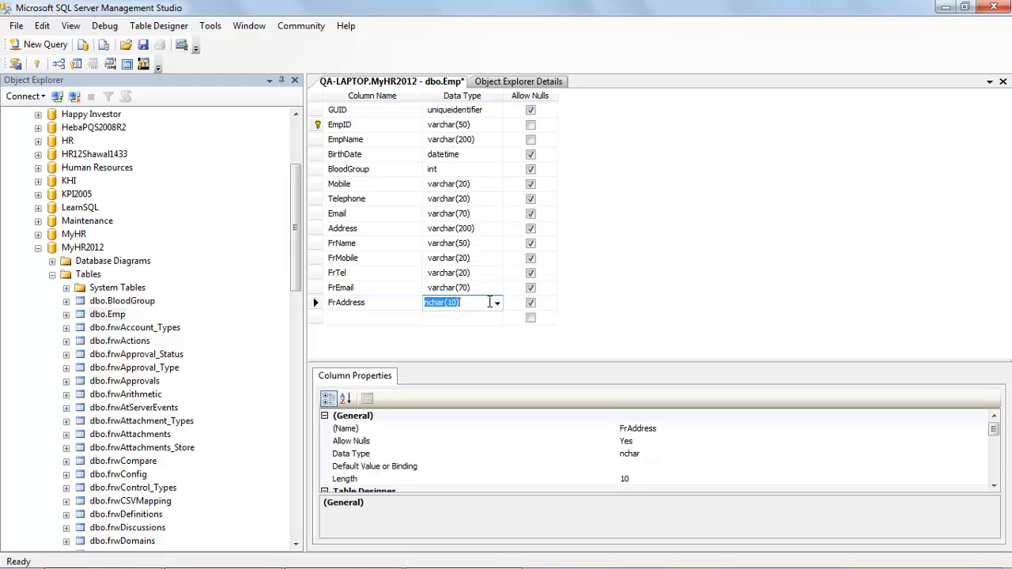
{"action": "key", "text": "ctrl+v"}
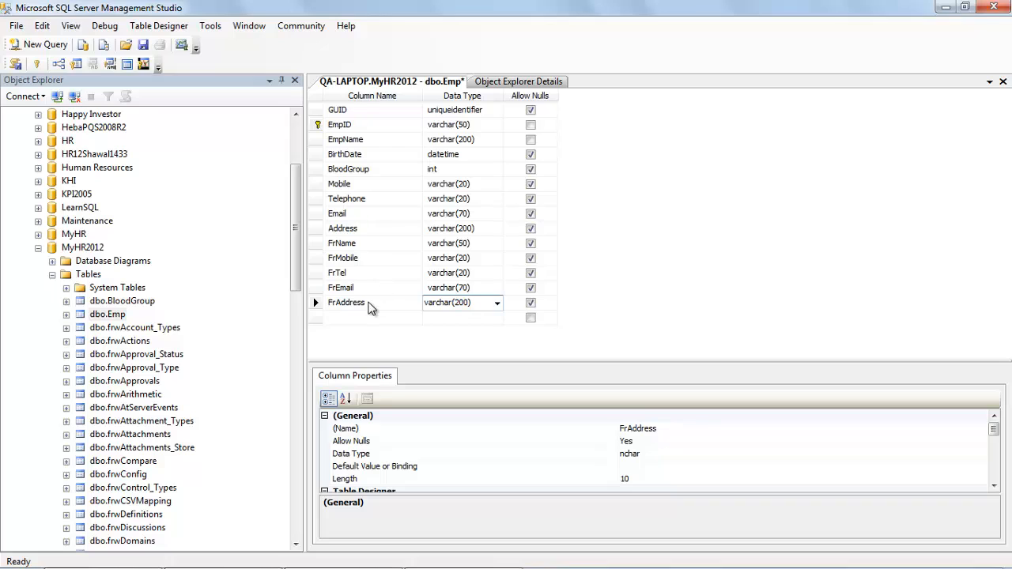
{"action": "left_click", "coordinate": [362, 289]}
{"action": "left_click", "coordinate": [364, 274]}
{"action": "left_click", "coordinate": [364, 288]}
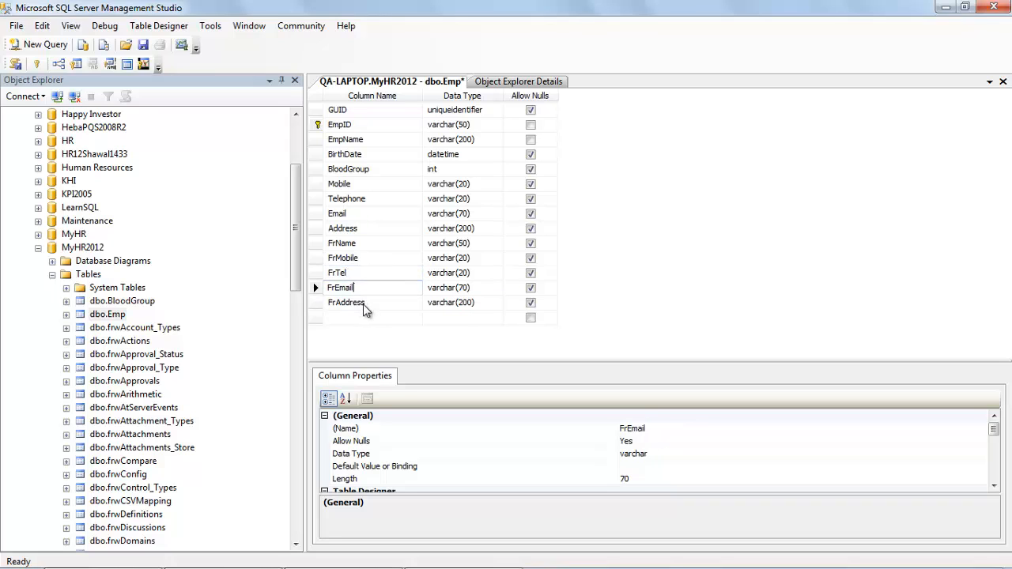
{"action": "left_click", "coordinate": [365, 303]}
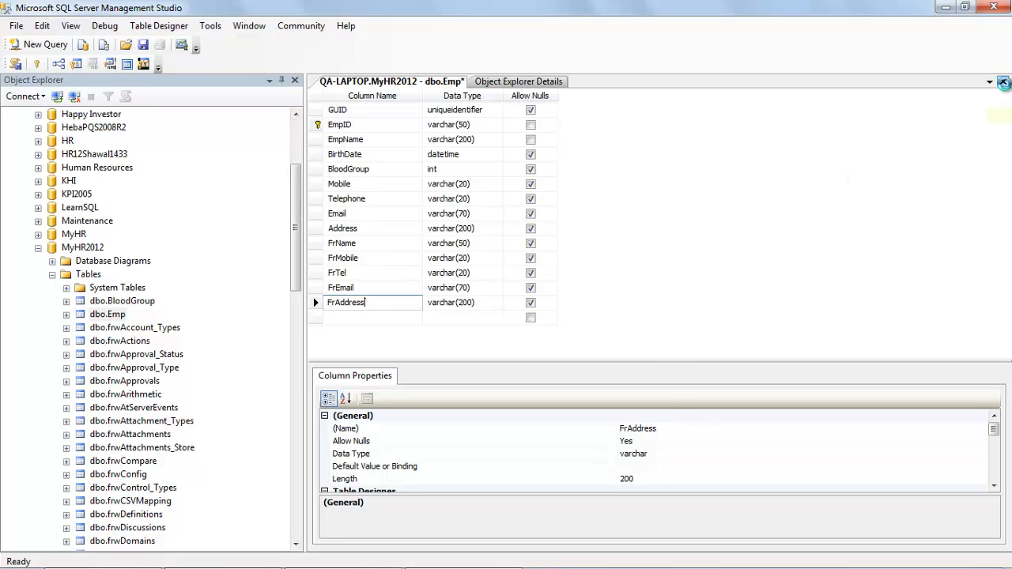
{"action": "left_click", "coordinate": [1002, 82]}
{"action": "left_click", "coordinate": [485, 380]}
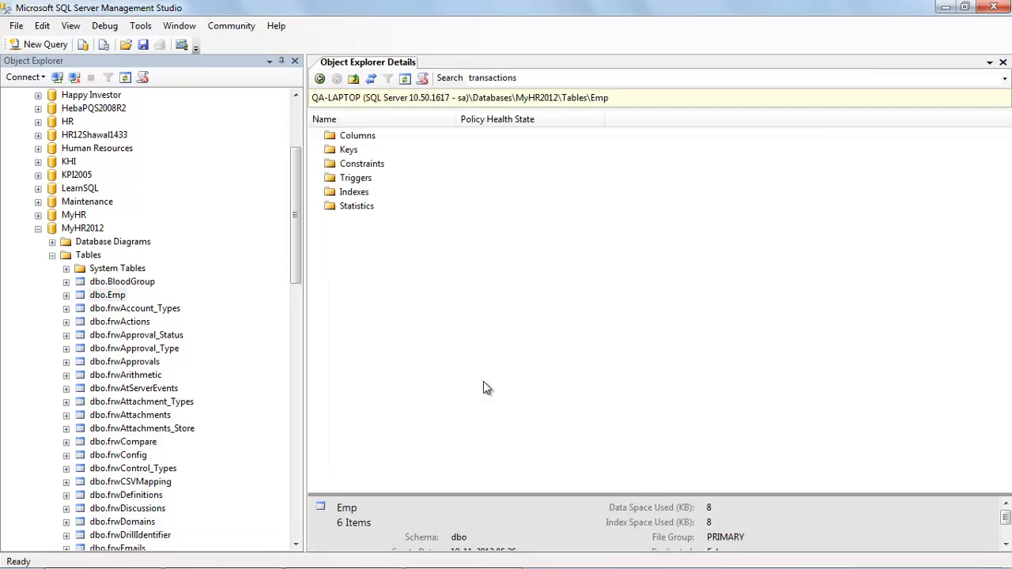
Exit SSMS and open a new Employee File form showing FrTel, FrEmail and FrAddress.
{"action": "left_click", "coordinate": [993, 8]}
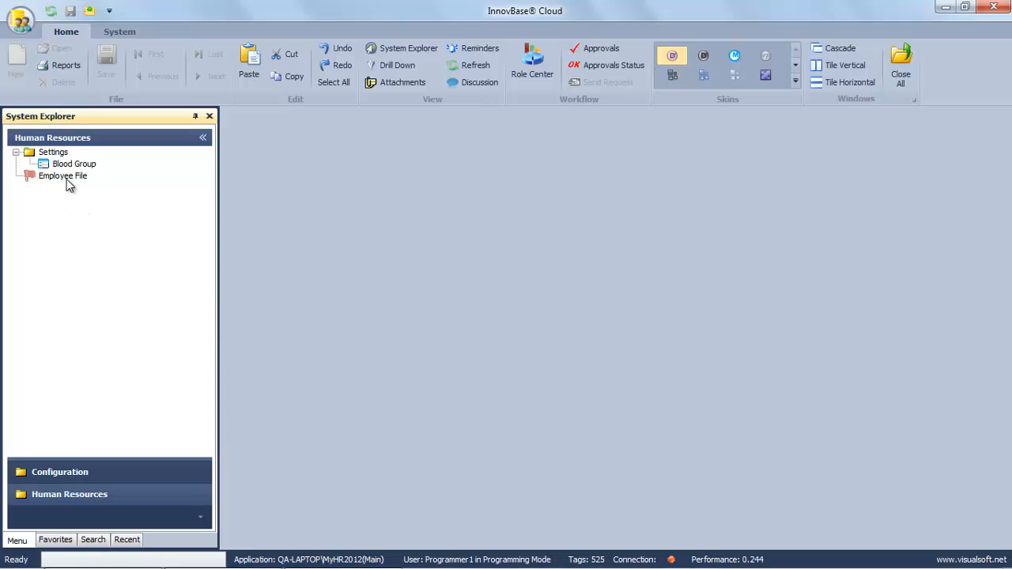
{"action": "right_click", "coordinate": [69, 184]}
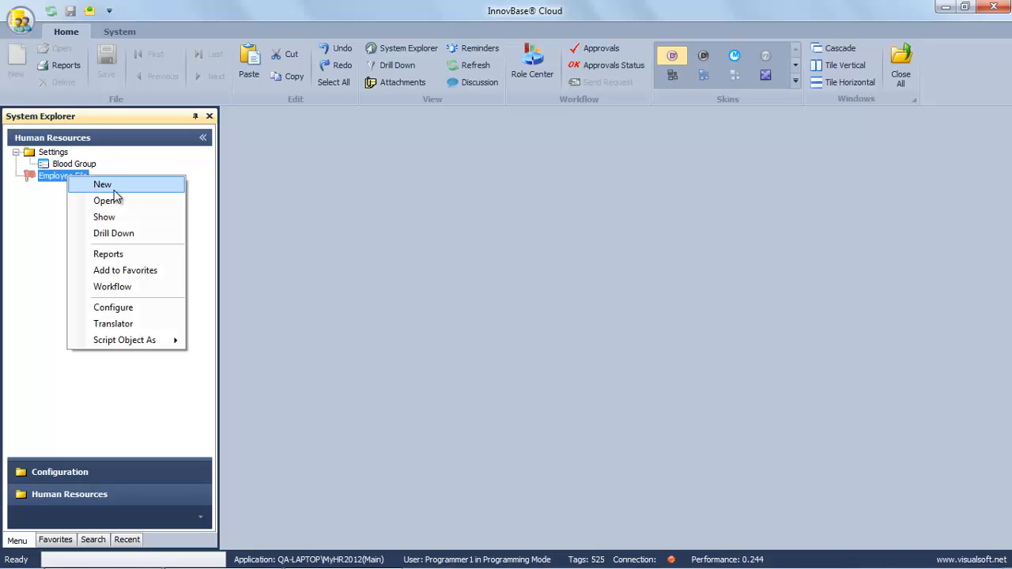
{"action": "left_click", "coordinate": [114, 188]}
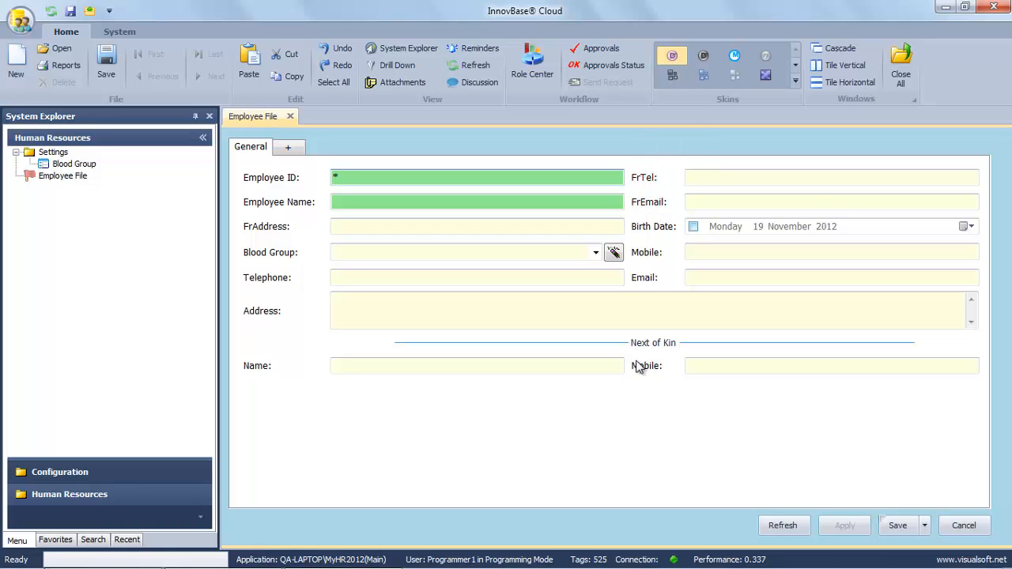
{"action": "right_click", "coordinate": [630, 440]}
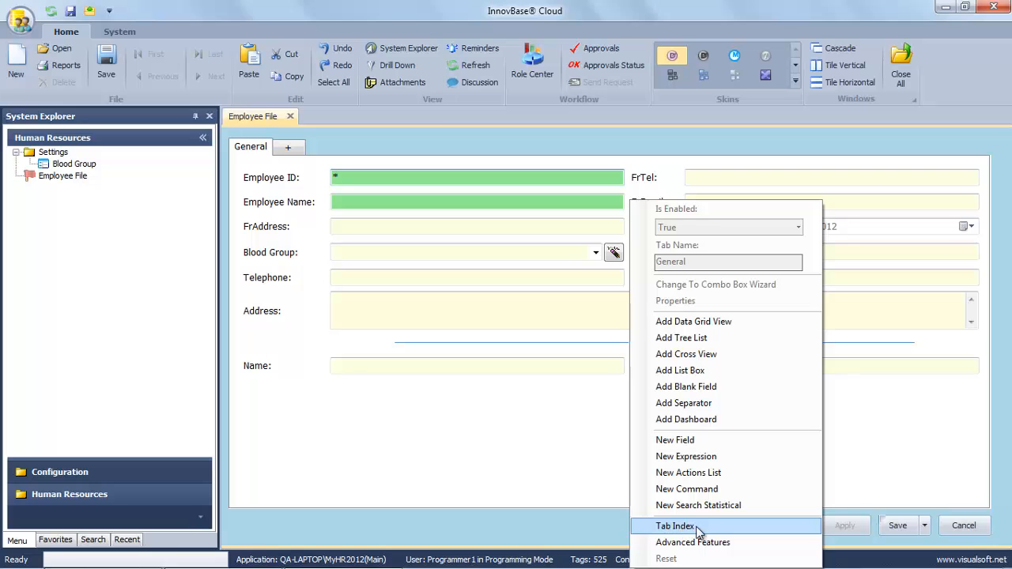
In the field-order table, give FrTel, FrEmail and FrAddress tab indexes 52, 53 and 54.
{"action": "left_click", "coordinate": [676, 525]}
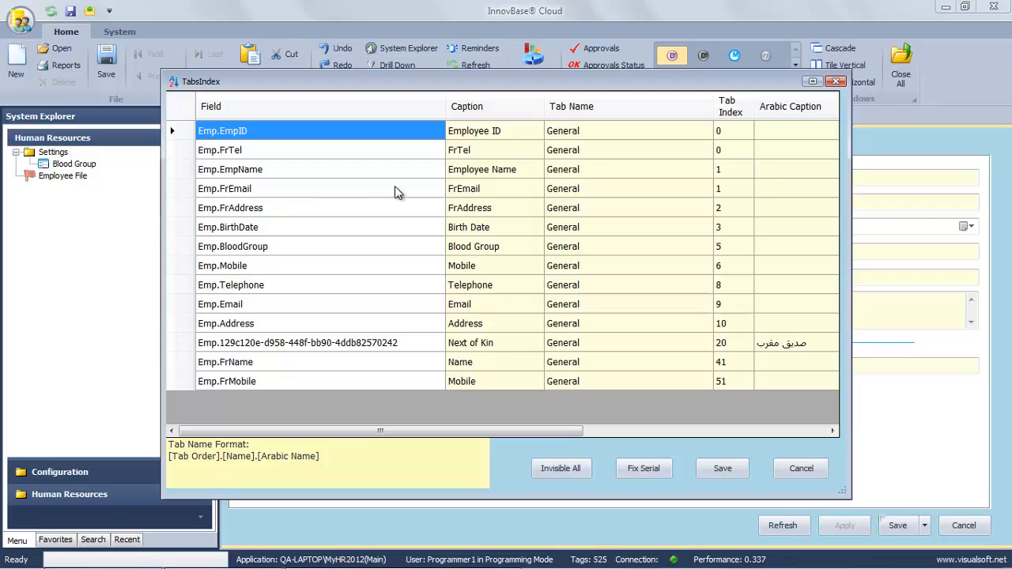
{"action": "left_click", "coordinate": [734, 149]}
{"action": "type", "text": "5"}
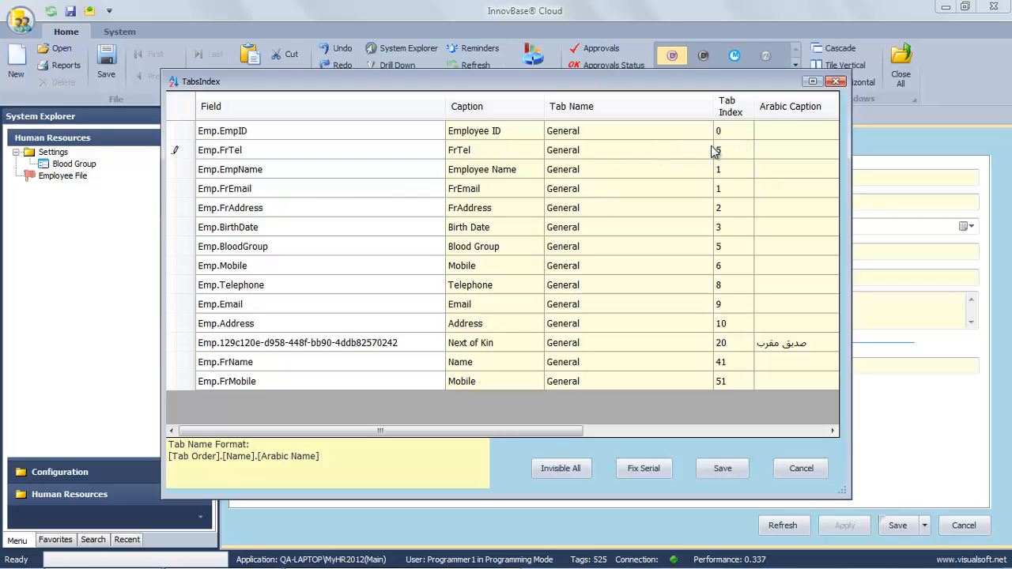
{"action": "type", "text": "2"}
{"action": "left_click", "coordinate": [729, 169]}
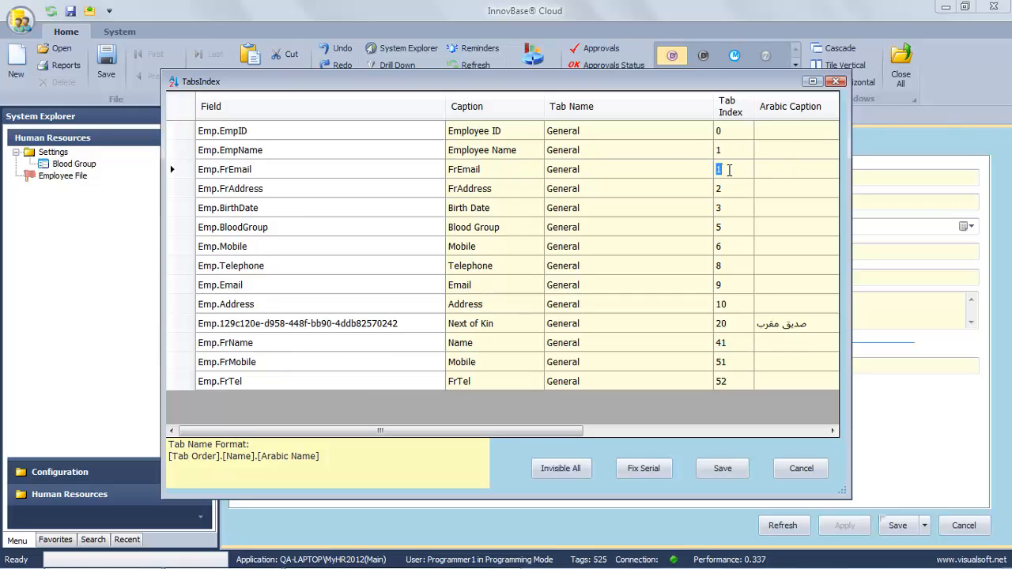
{"action": "left_click", "coordinate": [730, 149]}
{"action": "left_click", "coordinate": [732, 168]}
{"action": "left_click", "coordinate": [705, 187]}
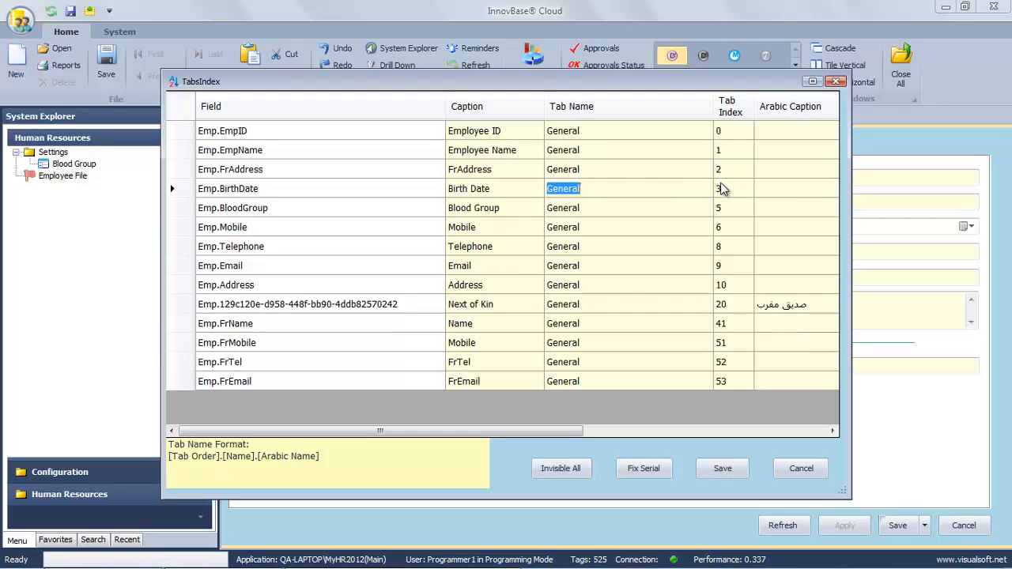
{"action": "left_click", "coordinate": [723, 170]}
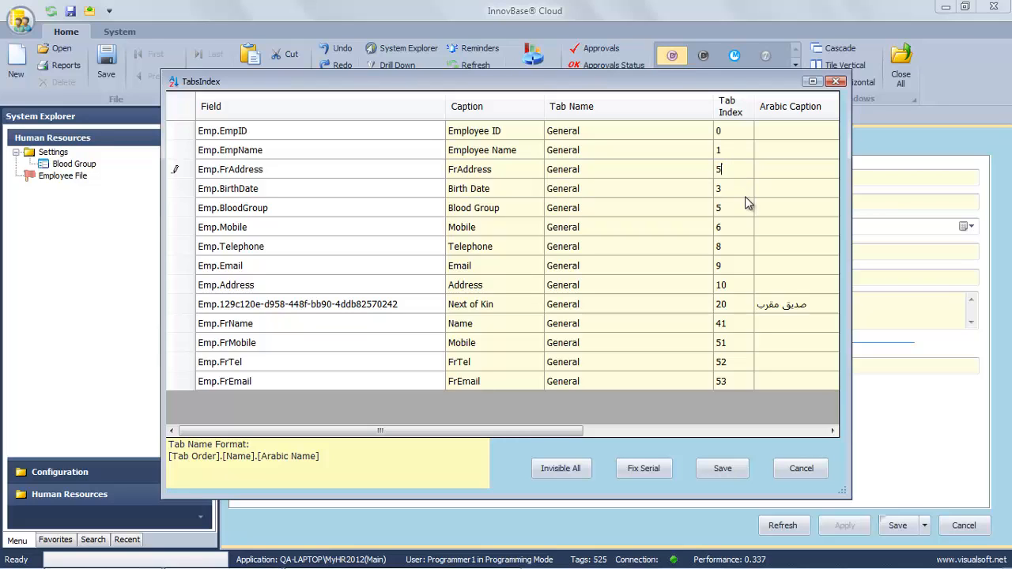
{"action": "left_click", "coordinate": [697, 227]}
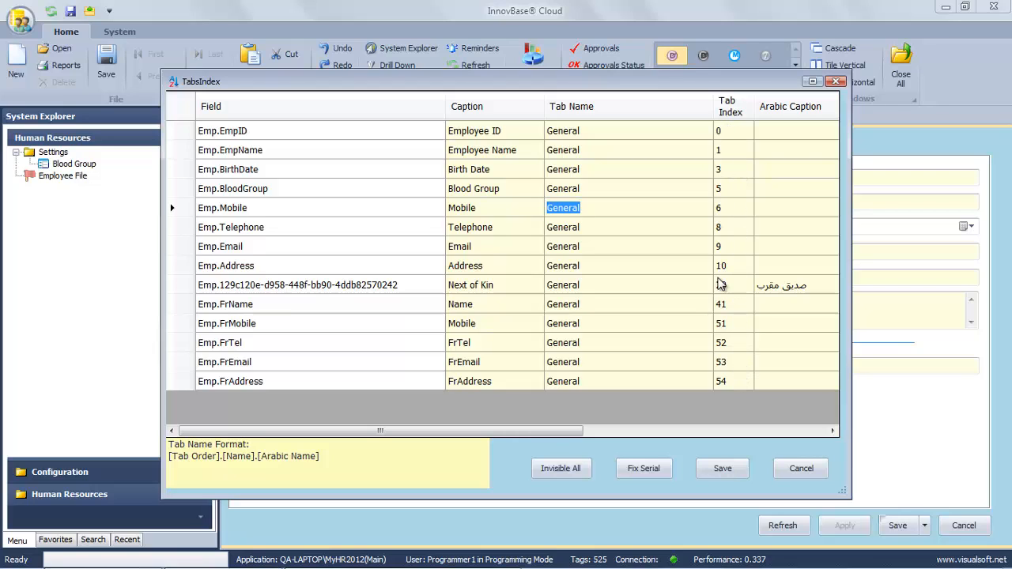
Renumber the tab order sequentially from 0, save it, and close the form without saving.
{"action": "left_click", "coordinate": [657, 467]}
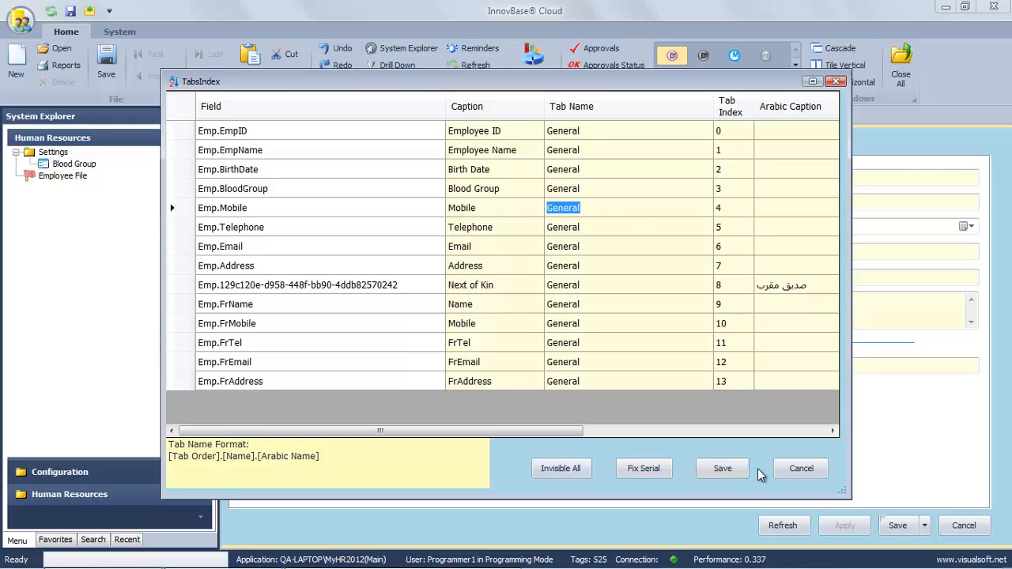
{"action": "left_click", "coordinate": [729, 472]}
{"action": "left_click", "coordinate": [723, 468]}
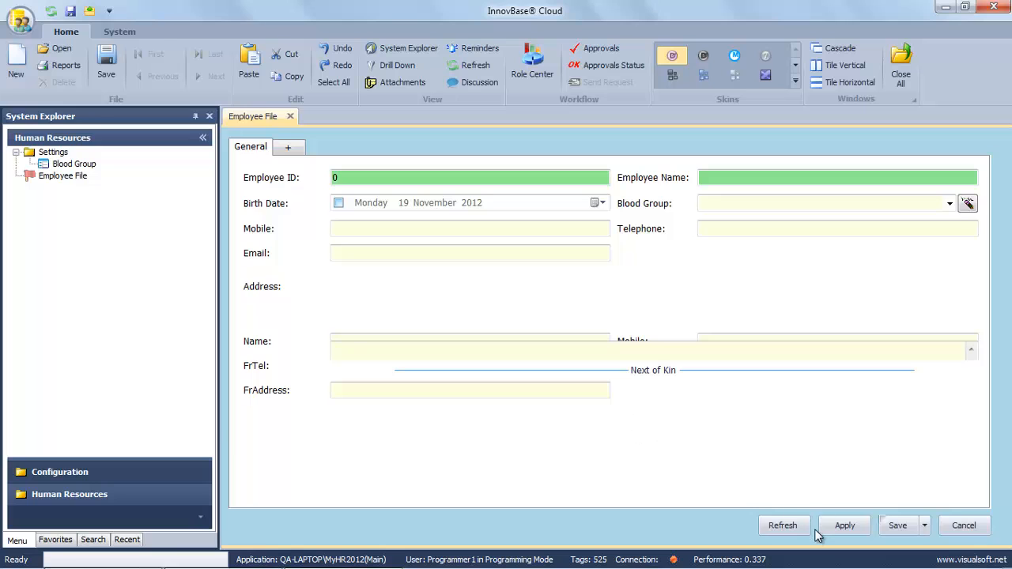
{"action": "left_click", "coordinate": [964, 525]}
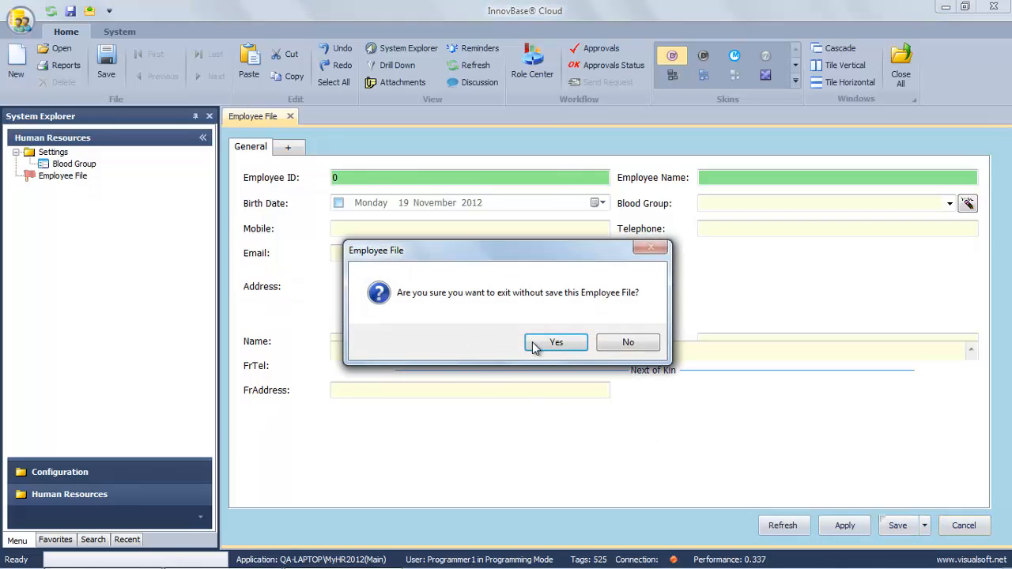
{"action": "left_click", "coordinate": [553, 342]}
{"action": "right_click", "coordinate": [79, 175]}
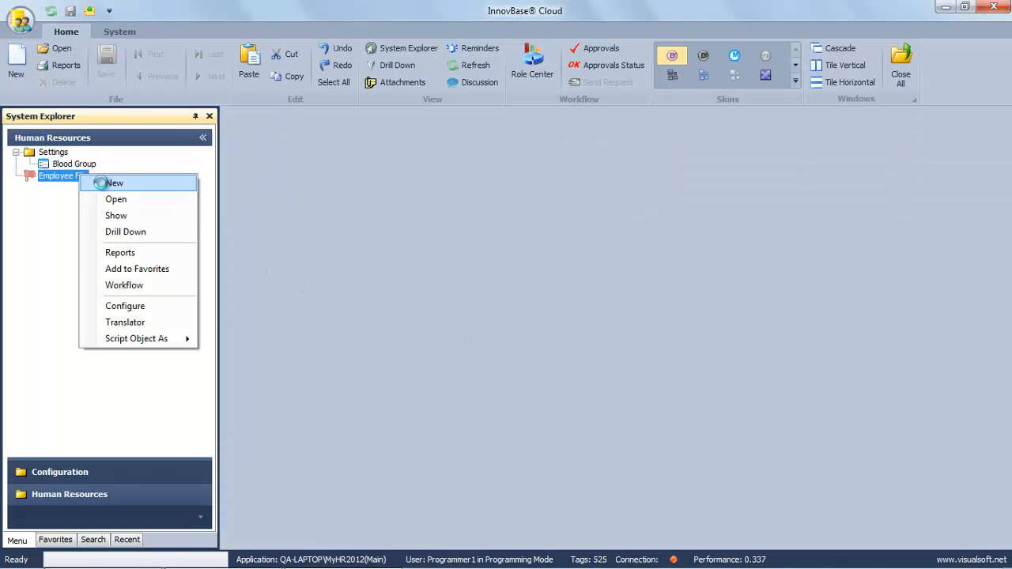
Open a new Employee File form and relabel FrTel as Tel.
{"action": "left_click", "coordinate": [115, 183]}
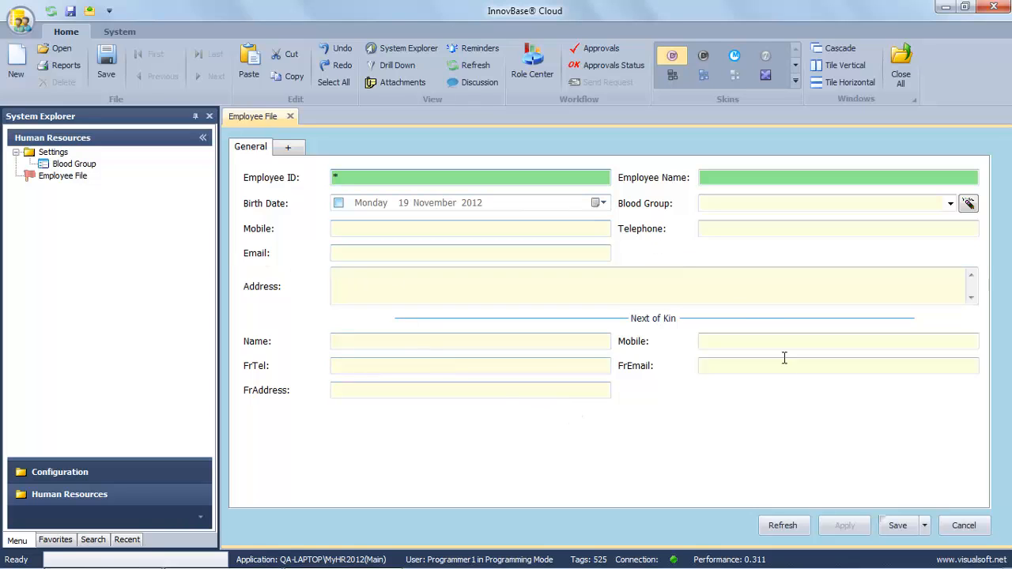
{"action": "right_click", "coordinate": [253, 366]}
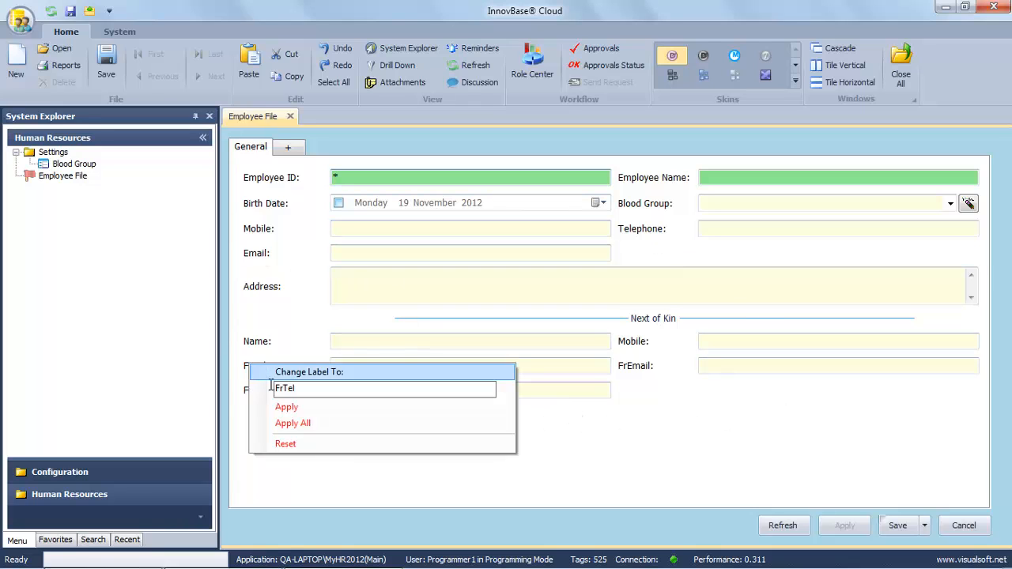
{"action": "left_click", "coordinate": [283, 389]}
{"action": "key", "text": "BackSpace"}
{"action": "key", "text": "BackSpace"}
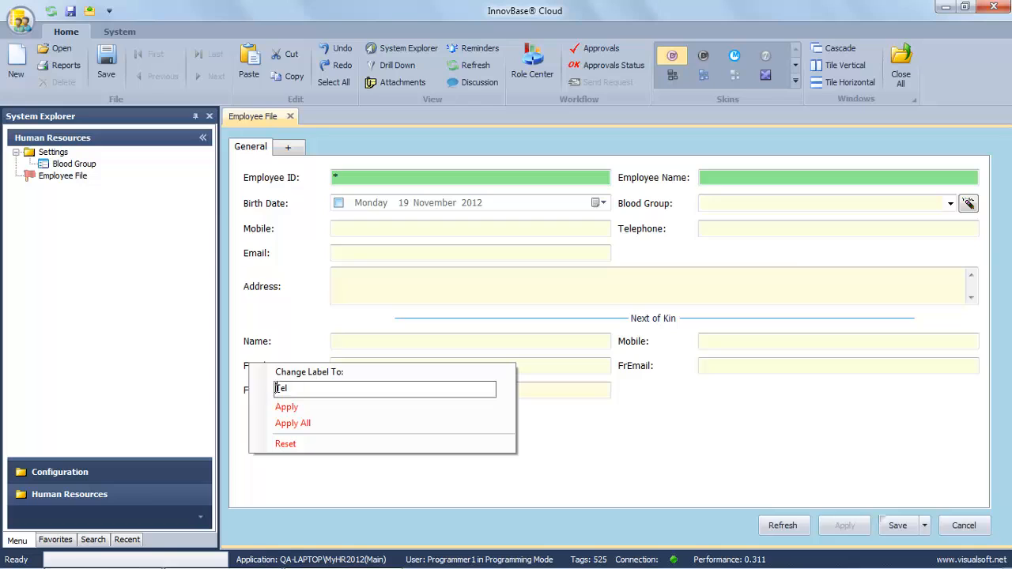
{"action": "left_click", "coordinate": [286, 408]}
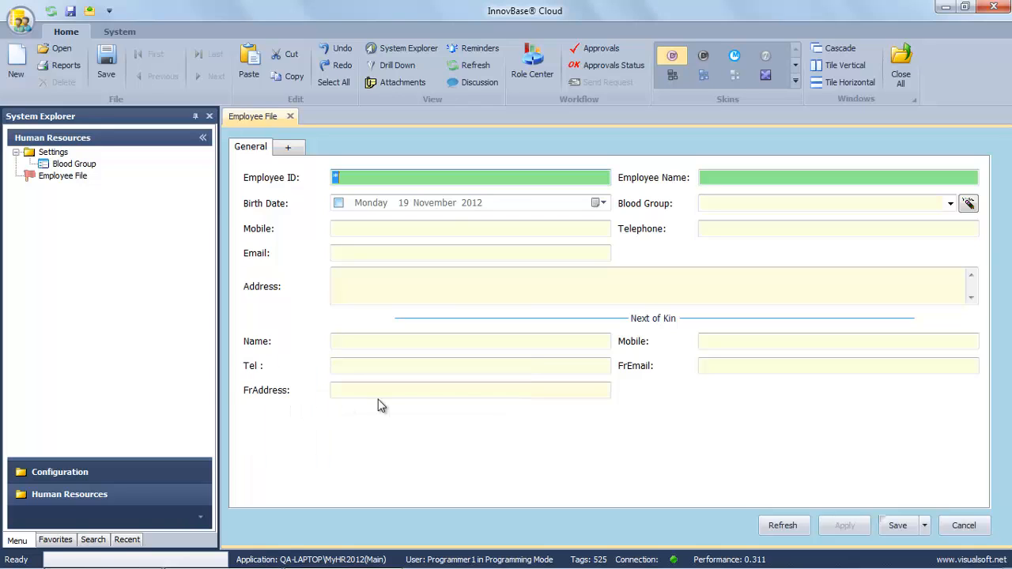
Relabel FrEmail as Email and FrAddress as Address.
{"action": "right_click", "coordinate": [626, 374]}
{"action": "left_click", "coordinate": [657, 394]}
{"action": "key", "text": "BackSpace"}
{"action": "key", "text": "BackSpace"}
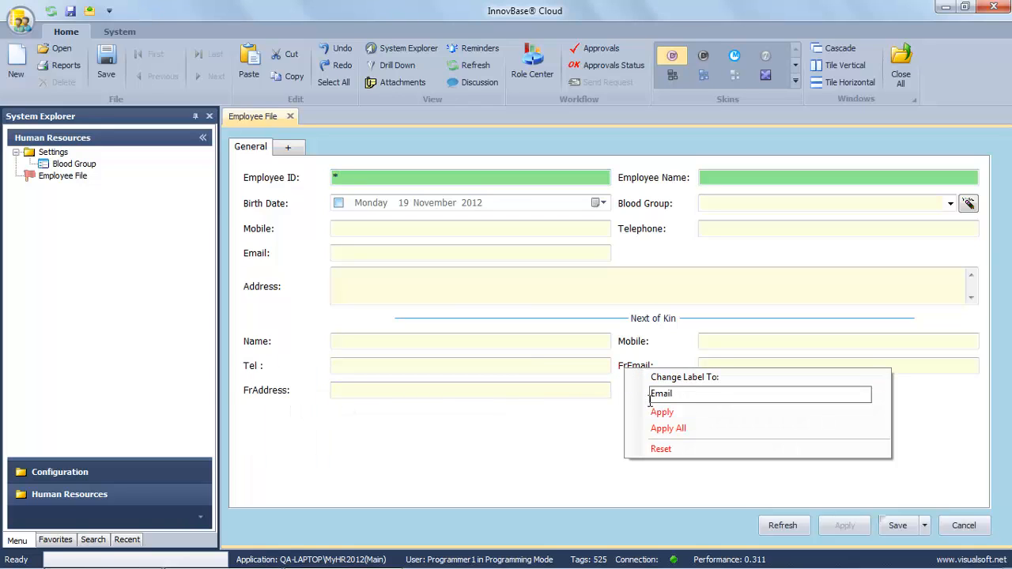
{"action": "left_click", "coordinate": [661, 412]}
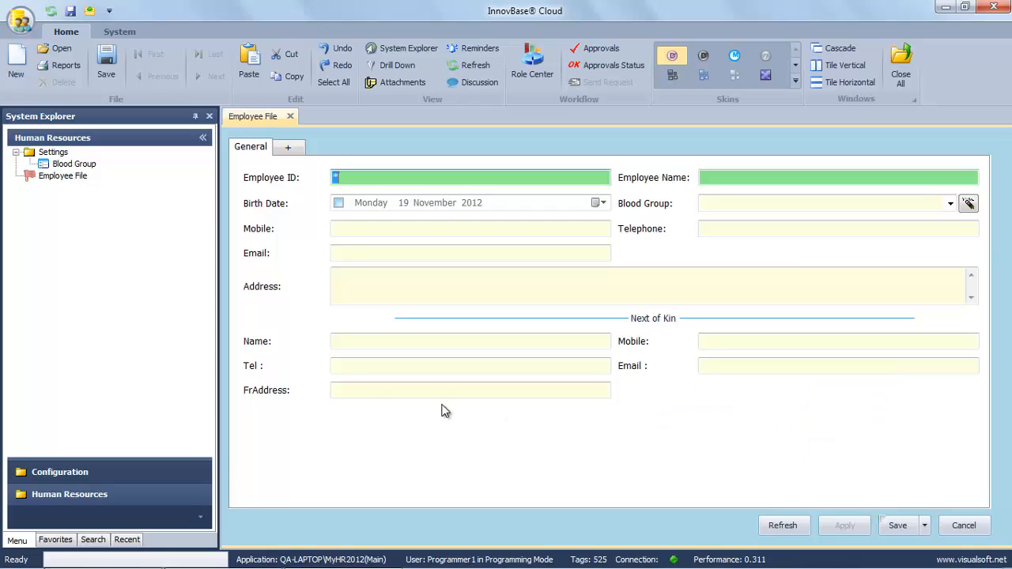
{"action": "right_click", "coordinate": [253, 393]}
{"action": "left_click_drag", "start_coordinate": [287, 415], "coordinate": [279, 417]}
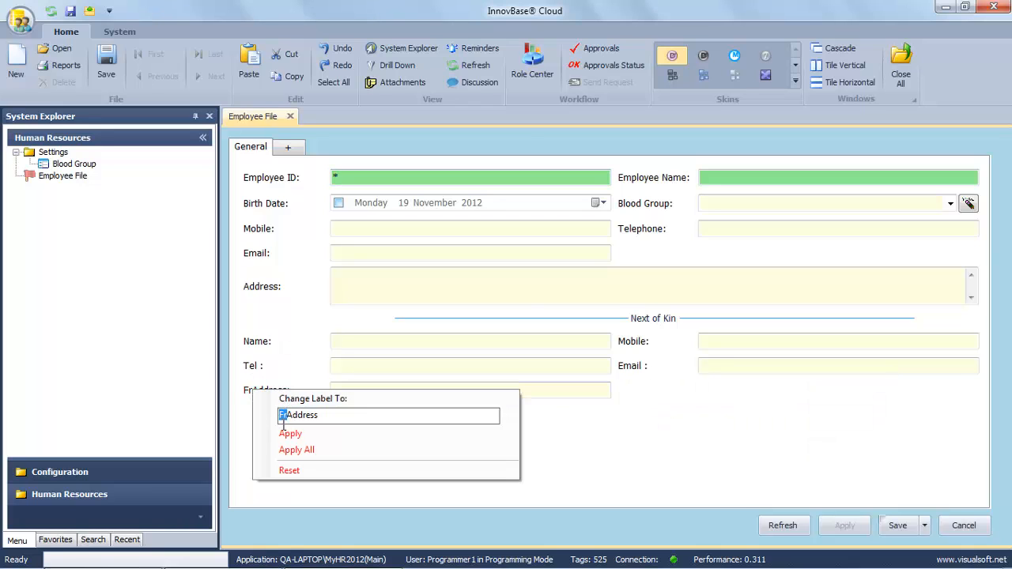
{"action": "key", "text": "BackSpace"}
{"action": "left_click", "coordinate": [291, 435]}
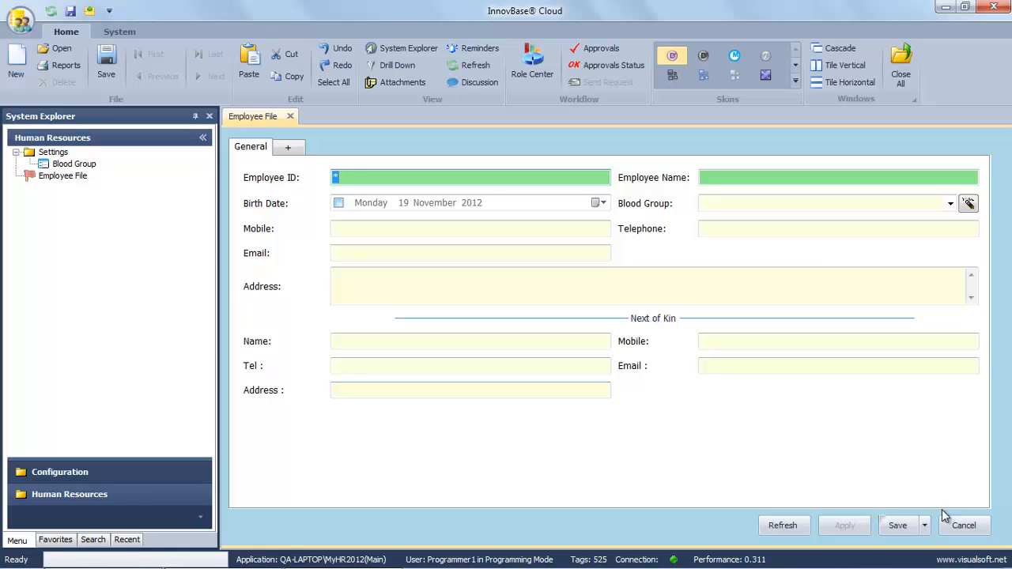
Close the blank form and open the existing employee's record from the Employee File list.
{"action": "left_click", "coordinate": [964, 526]}
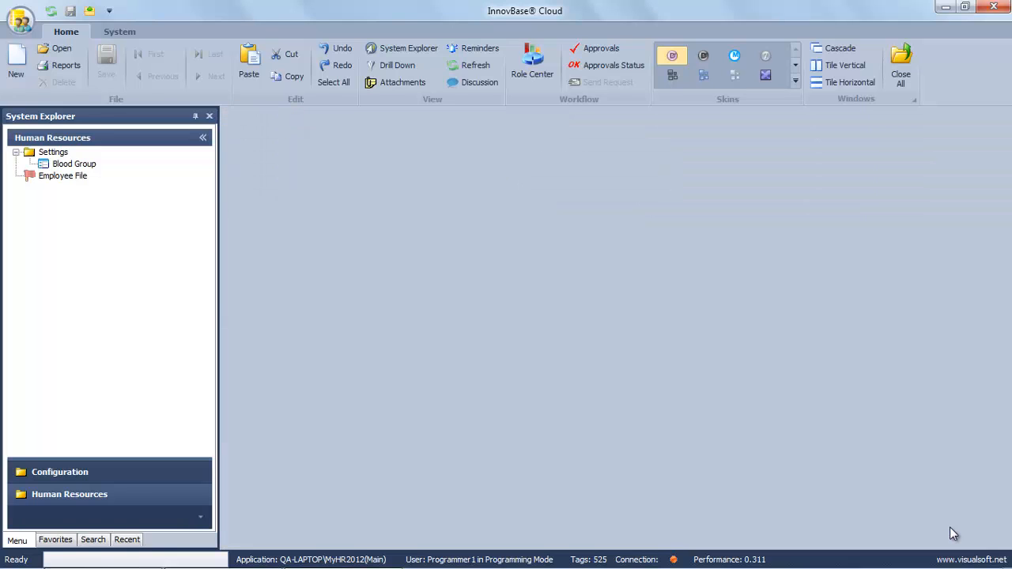
{"action": "right_click", "coordinate": [63, 177]}
{"action": "left_click", "coordinate": [107, 234]}
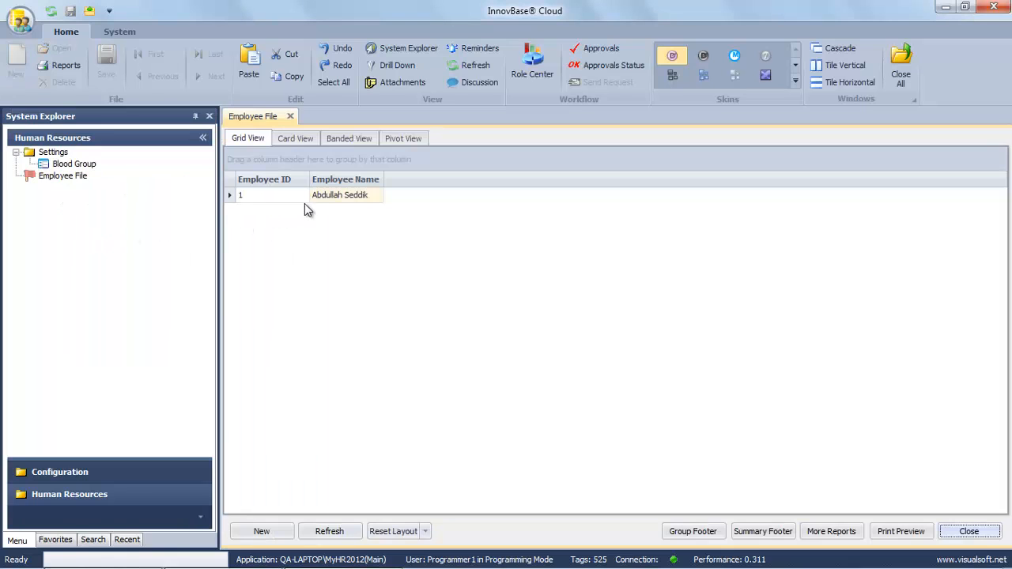
{"action": "double_click", "coordinate": [334, 197]}
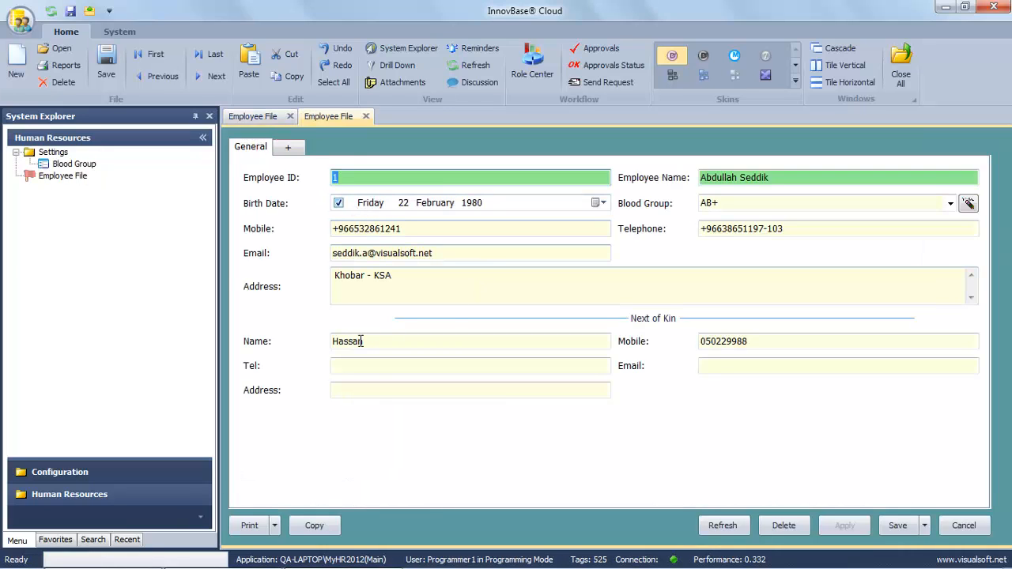
Enter the next-of-kin telephone, e-mail and address, apply, and save the record.
{"action": "left_click", "coordinate": [358, 368]}
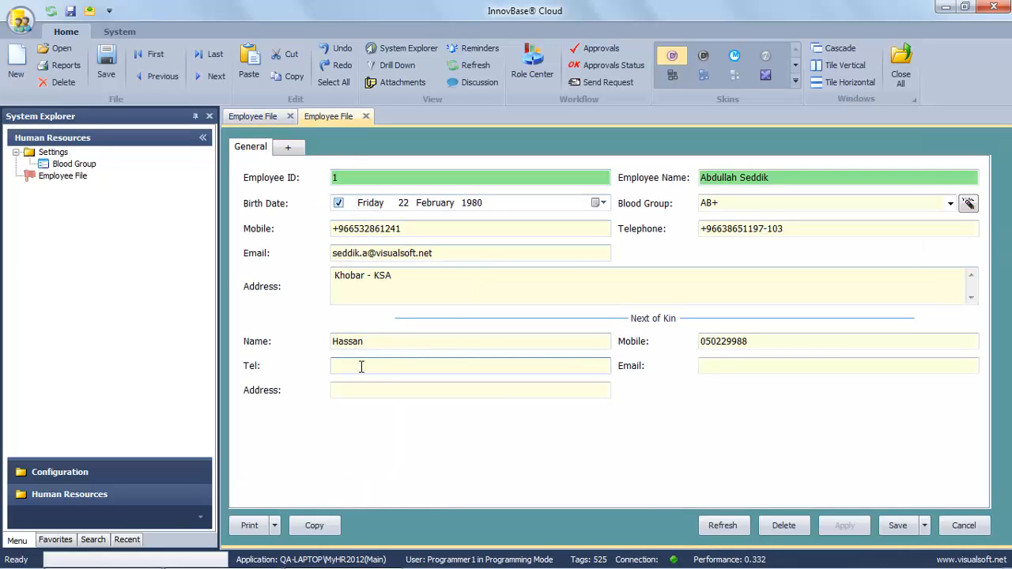
{"action": "left_click", "coordinate": [719, 366]}
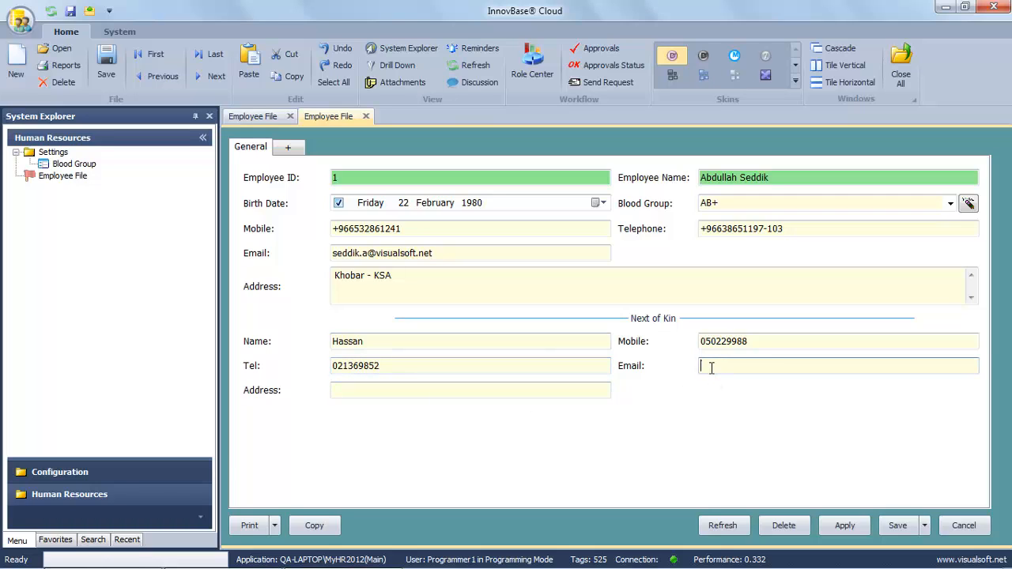
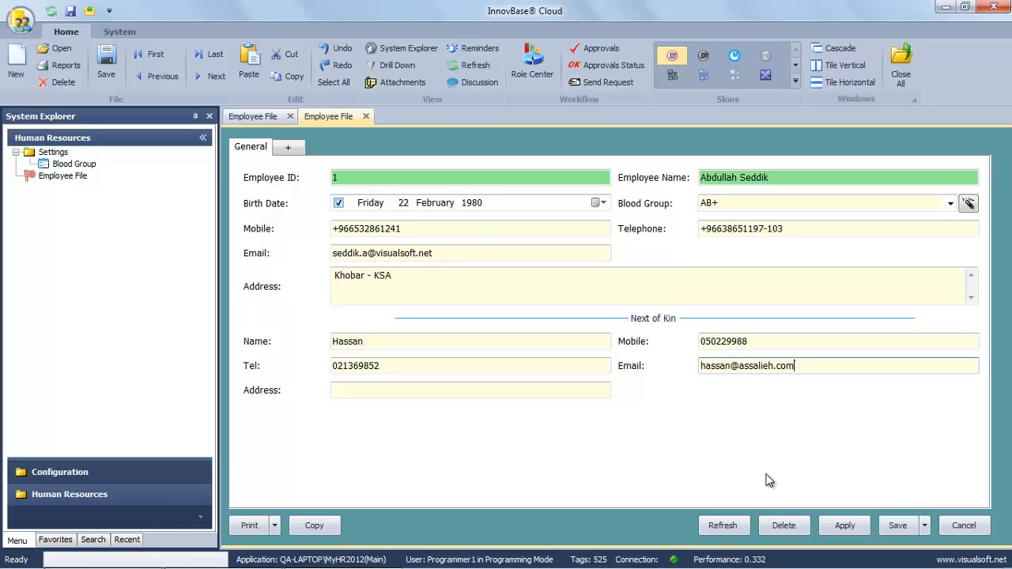
{"action": "left_click", "coordinate": [465, 390]}
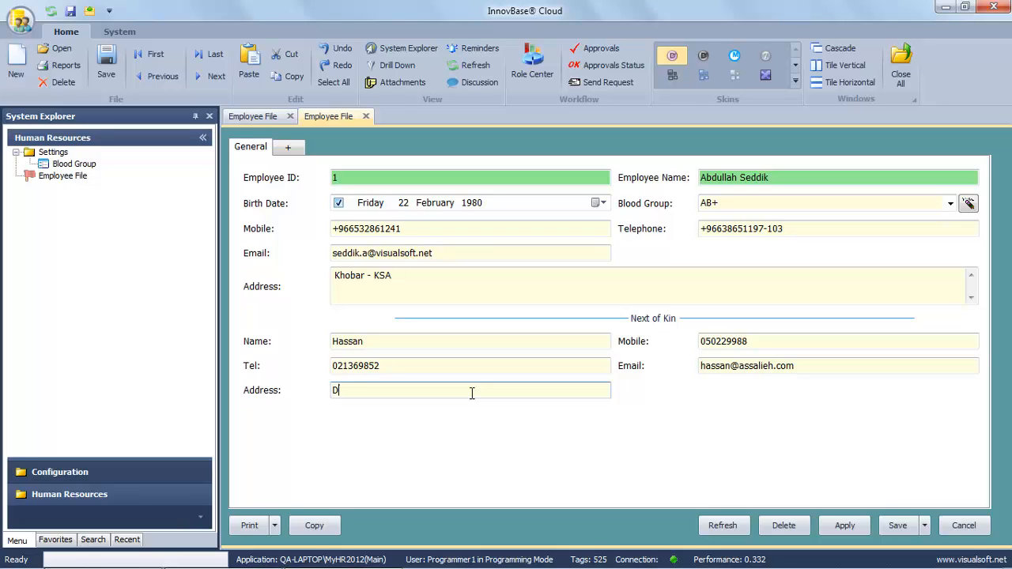
{"action": "type", "text": "Dammam - KSA"}
{"action": "left_click", "coordinate": [846, 528]}
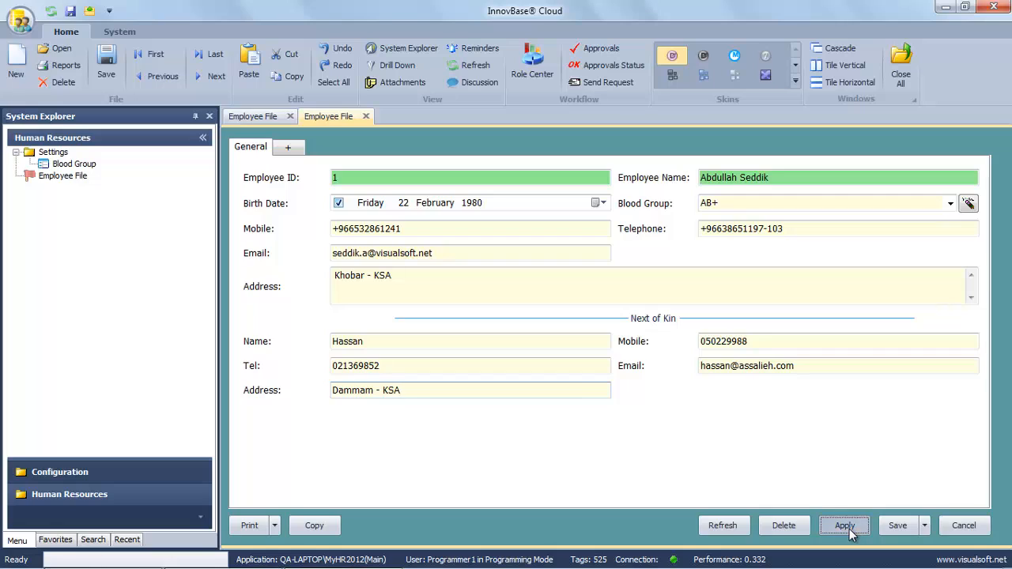
{"action": "left_click", "coordinate": [896, 526]}
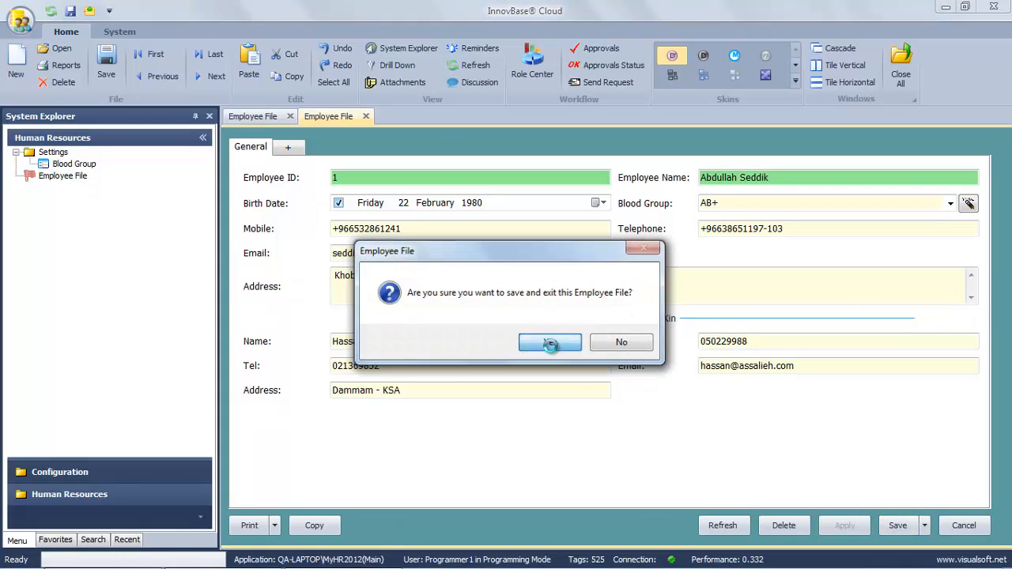
{"action": "left_click", "coordinate": [549, 342]}
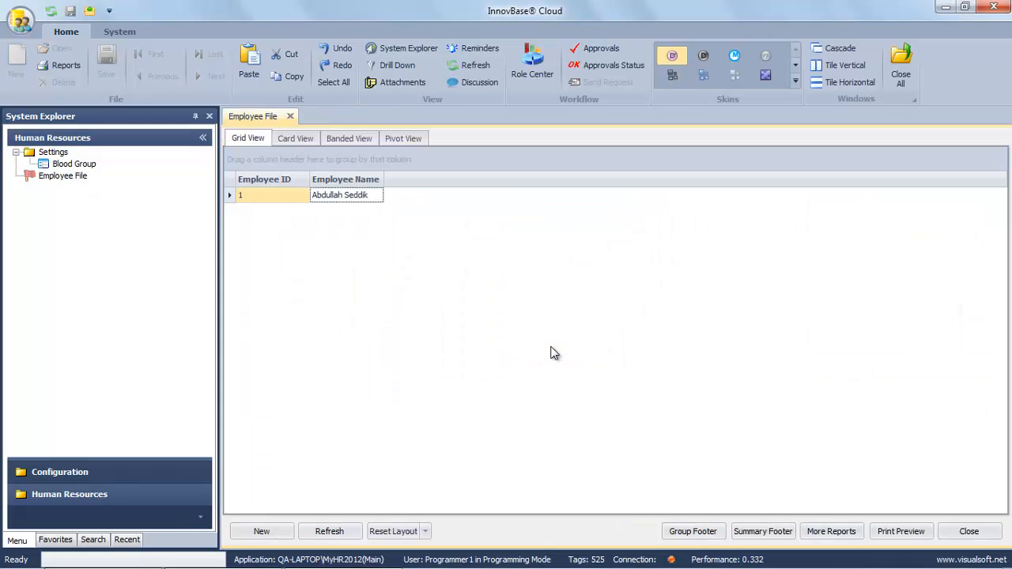
On the employee form's empty second page, create a real-type field named BasicSalary.
{"action": "double_click", "coordinate": [338, 198]}
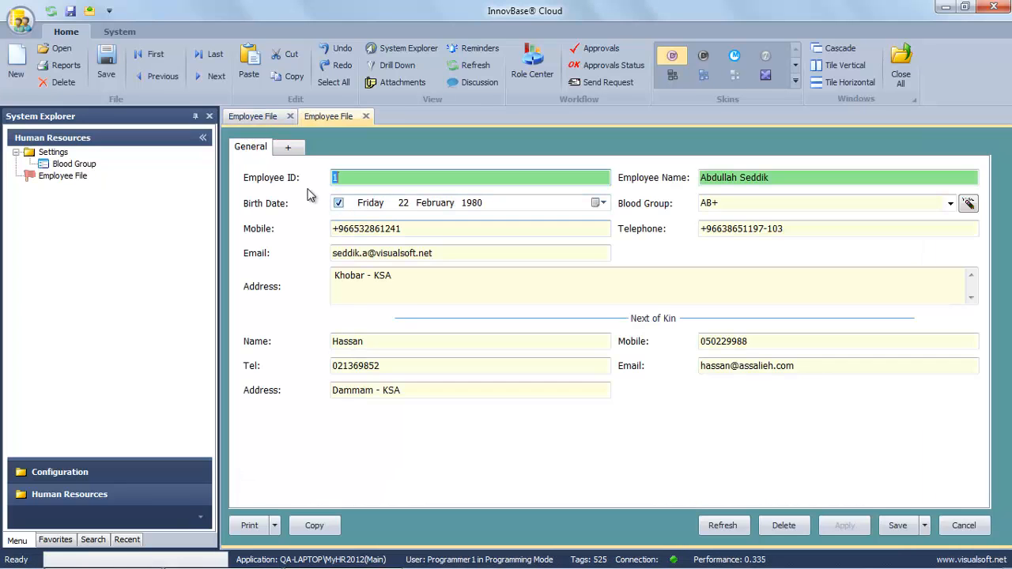
{"action": "left_click", "coordinate": [289, 148]}
{"action": "right_click", "coordinate": [397, 212]}
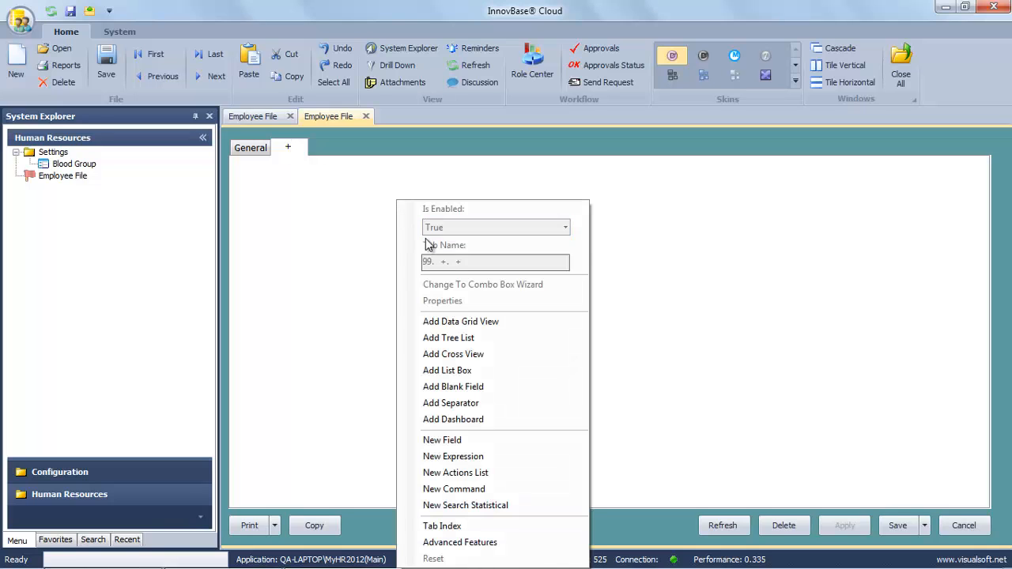
{"action": "left_click", "coordinate": [443, 441]}
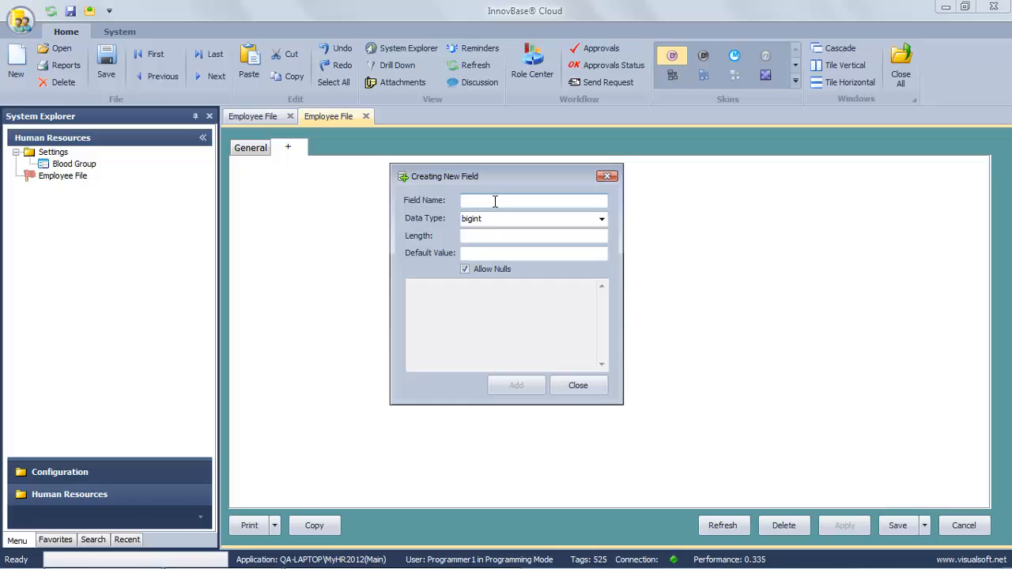
{"action": "type", "text": "B"}
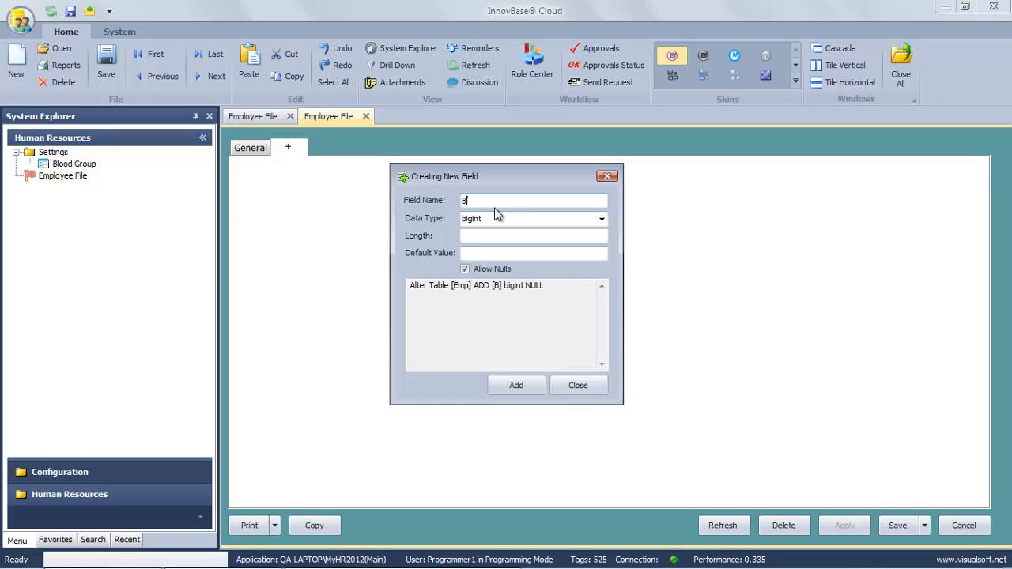
{"action": "type", "text": "asicSalary"}
{"action": "left_click", "coordinate": [602, 219]}
{"action": "type", "text": "r"}
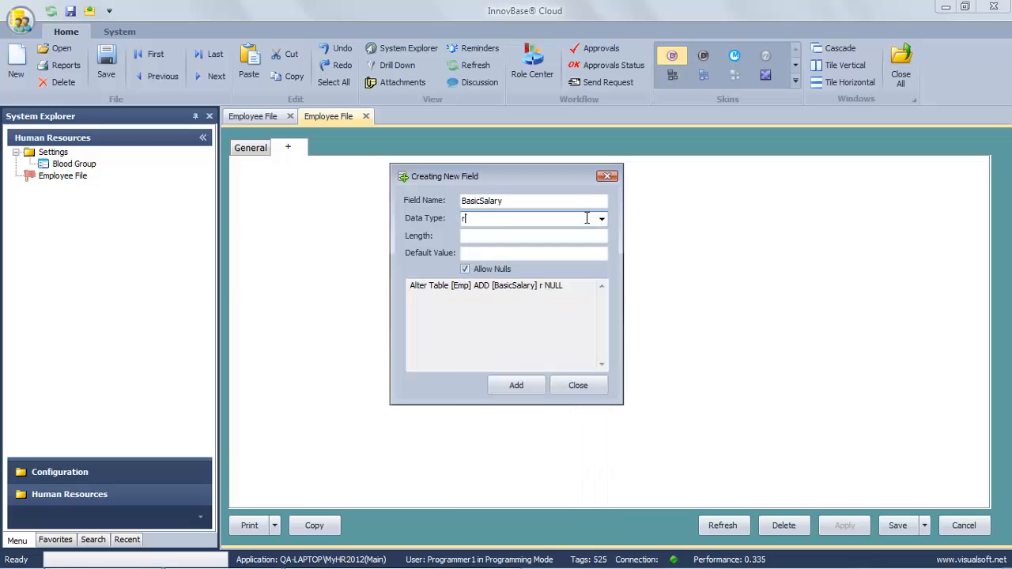
{"action": "type", "text": "eal"}
{"action": "left_click", "coordinate": [531, 386]}
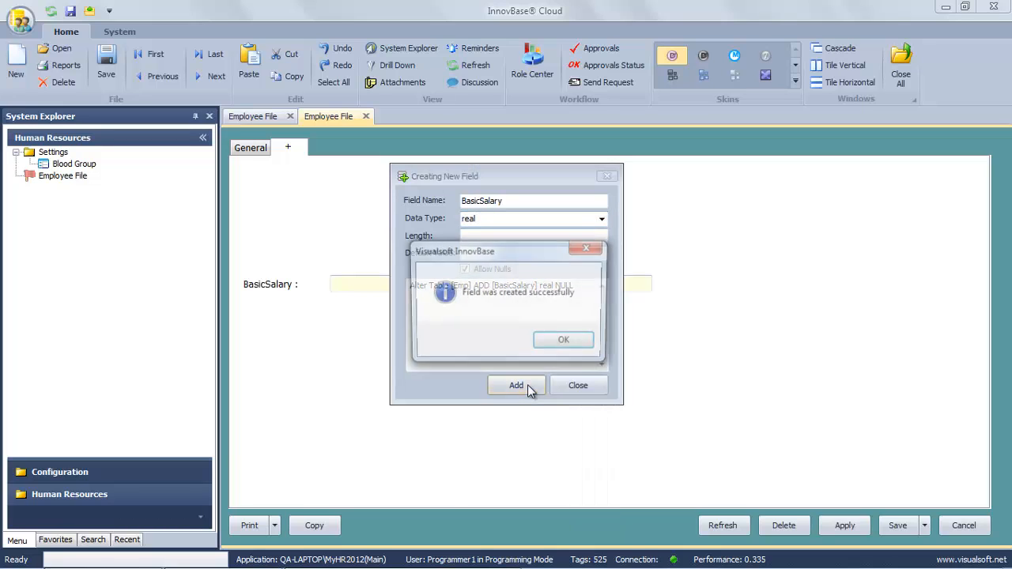
{"action": "left_click", "coordinate": [553, 340]}
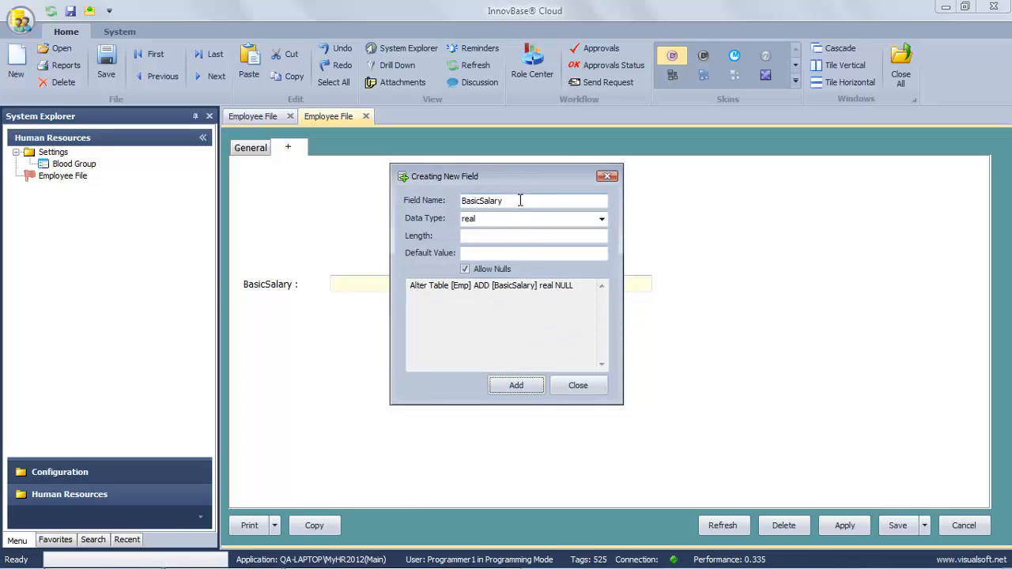
Add real-type Transportation and Housing fields the same way, then close field creation.
{"action": "left_click_drag", "start_coordinate": [519, 198], "coordinate": [433, 206]}
{"action": "type", "text": "Tr"}
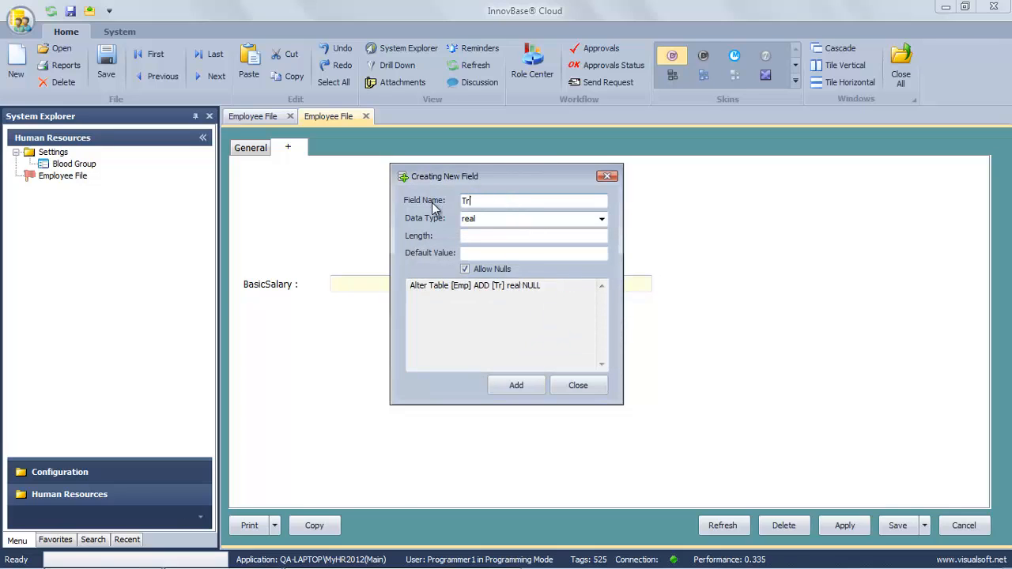
{"action": "type", "text": "ansport"}
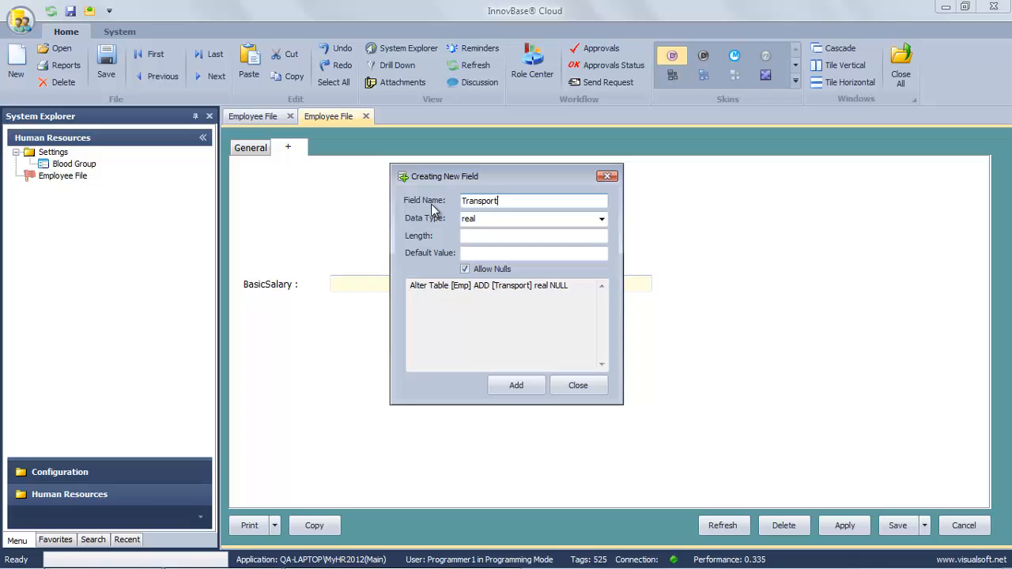
{"action": "type", "text": "ation"}
{"action": "left_click", "coordinate": [516, 385]}
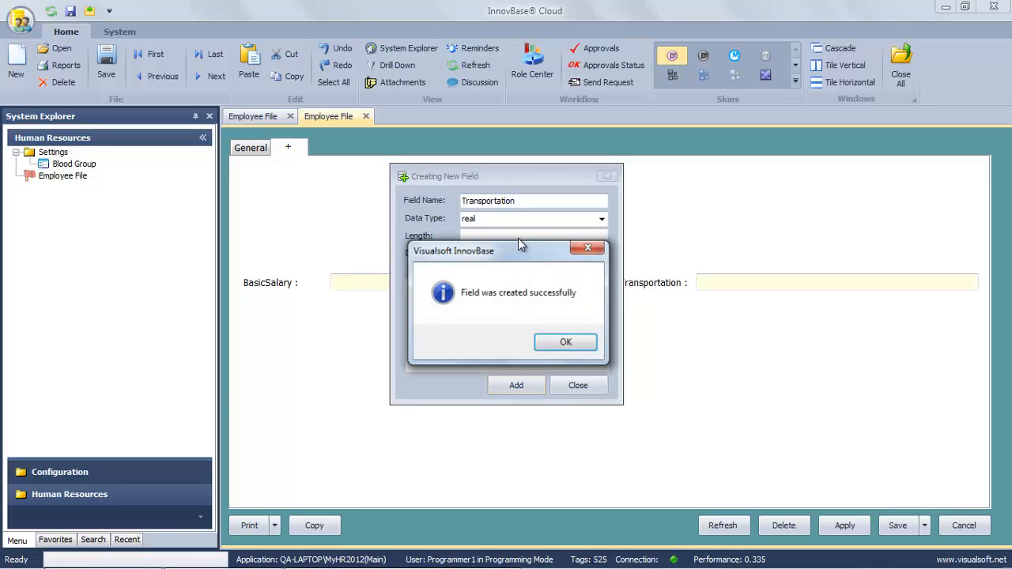
{"action": "left_click", "coordinate": [559, 342]}
{"action": "left_click_drag", "start_coordinate": [533, 204], "coordinate": [411, 201]}
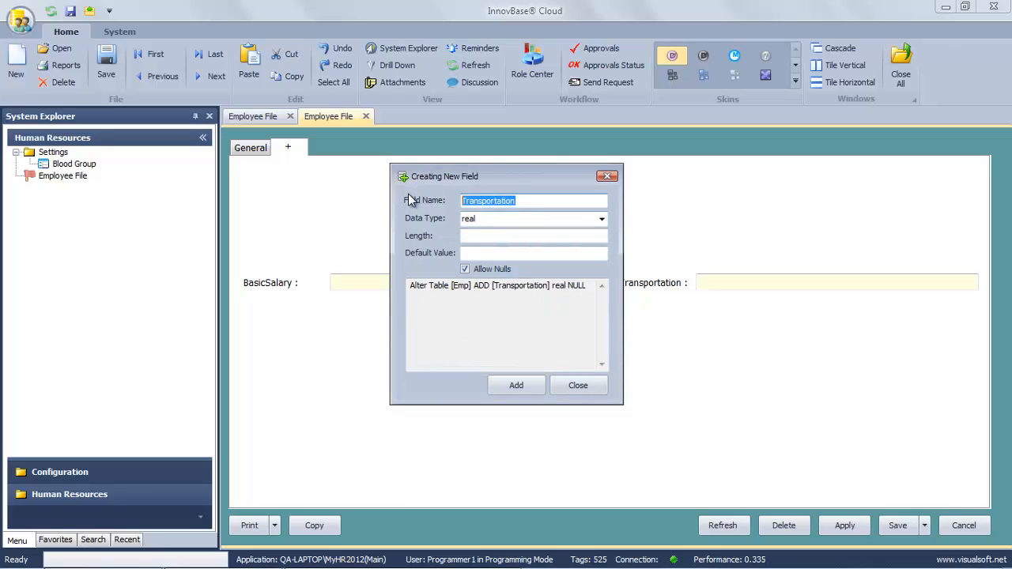
{"action": "type", "text": "Hous"}
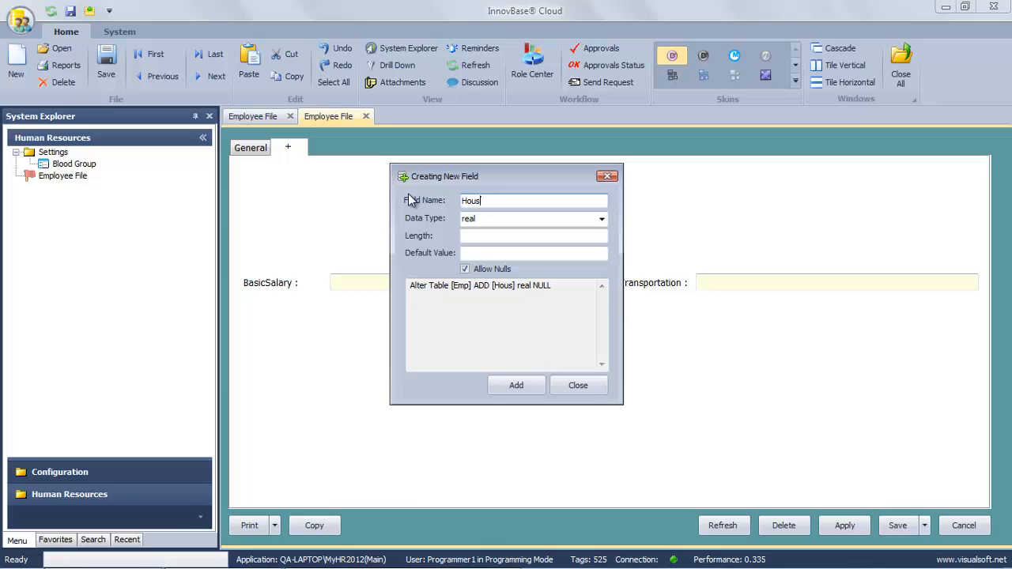
{"action": "type", "text": "ing"}
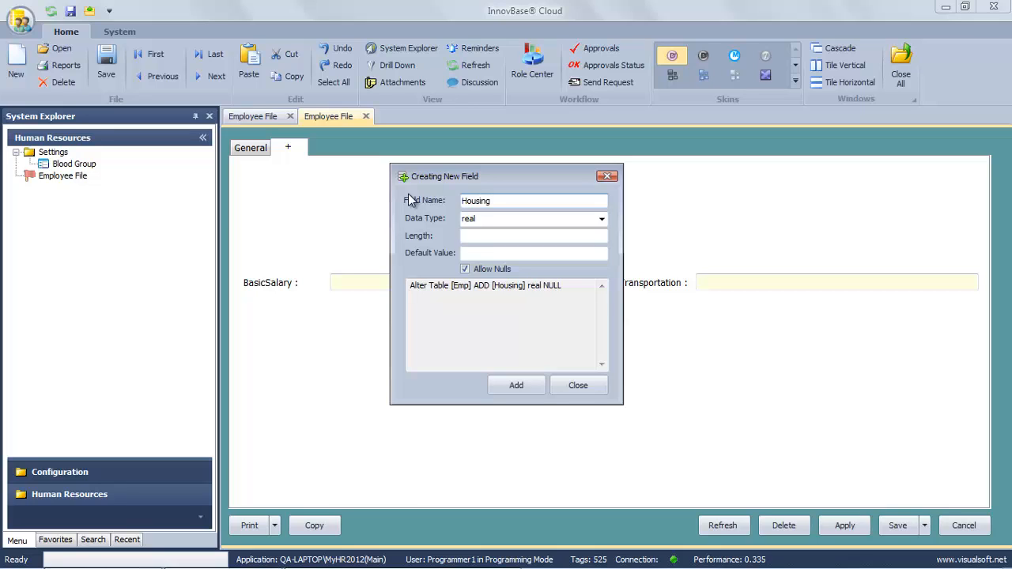
{"action": "left_click", "coordinate": [525, 384]}
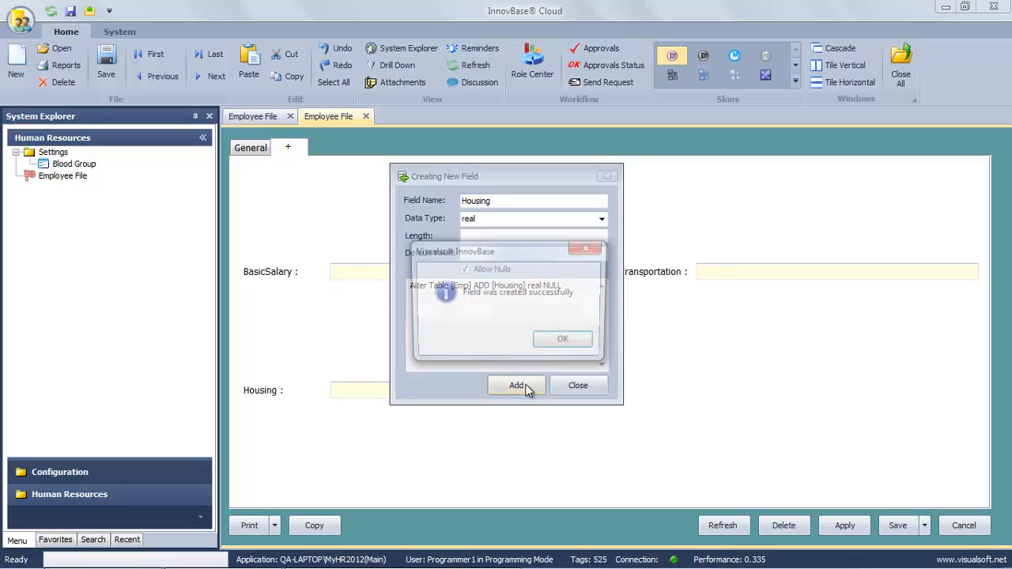
{"action": "left_click", "coordinate": [562, 340]}
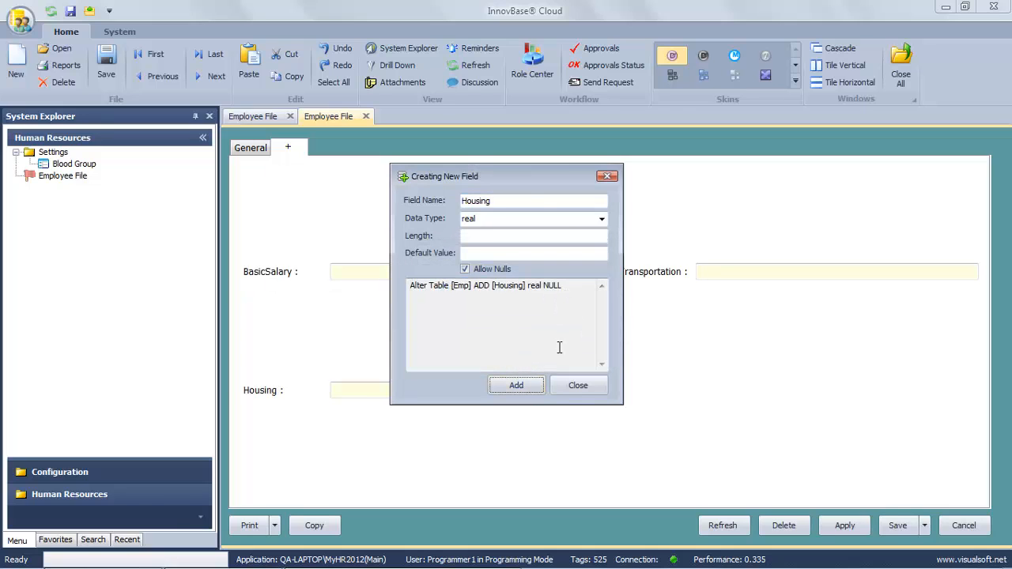
{"action": "left_click", "coordinate": [565, 388]}
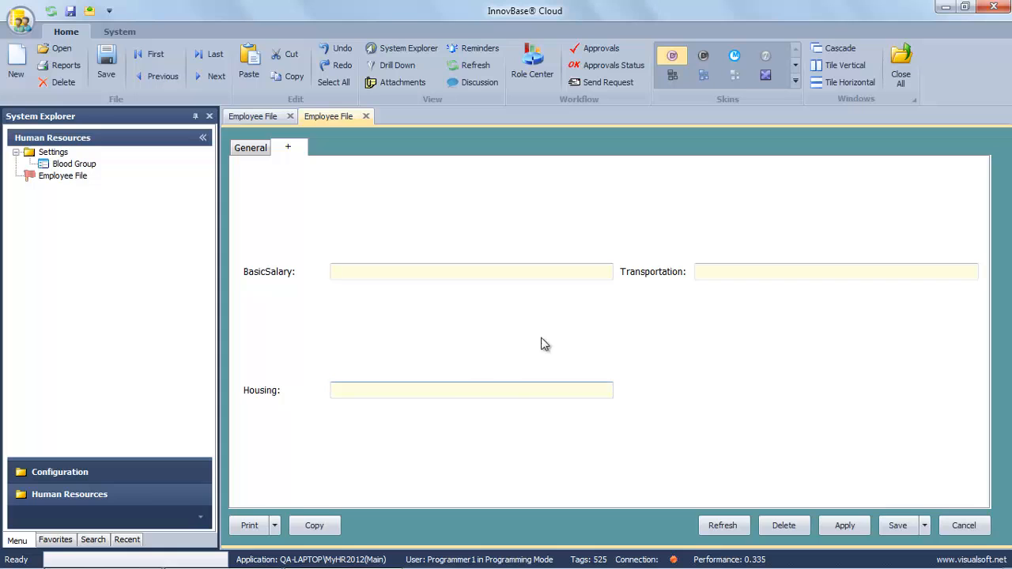
In the Tab Index table, set BasicSalary's Tab Name to 2.Financial.مالي.
{"action": "right_click", "coordinate": [744, 396]}
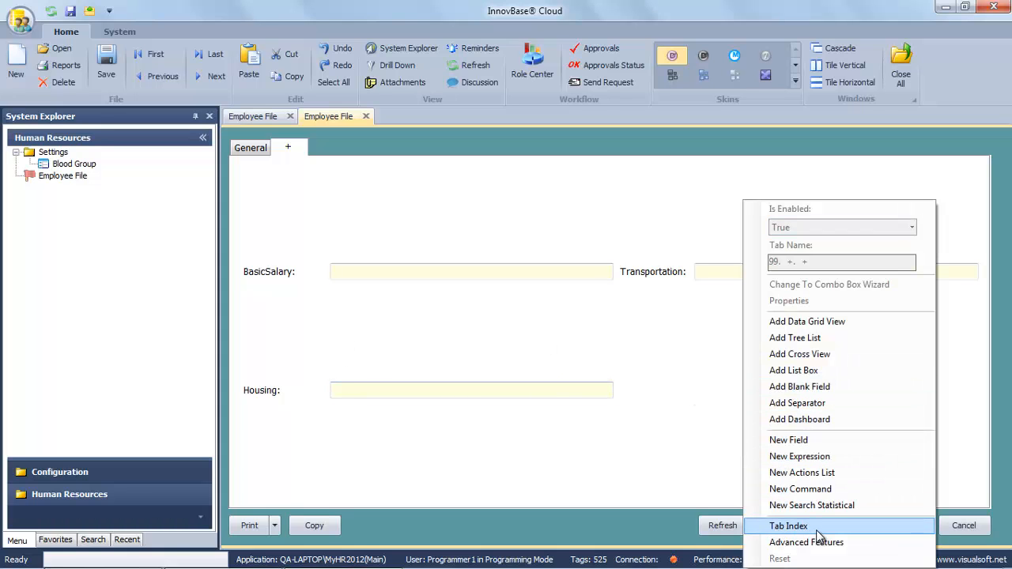
{"action": "left_click", "coordinate": [790, 525]}
{"action": "left_click", "coordinate": [609, 136]}
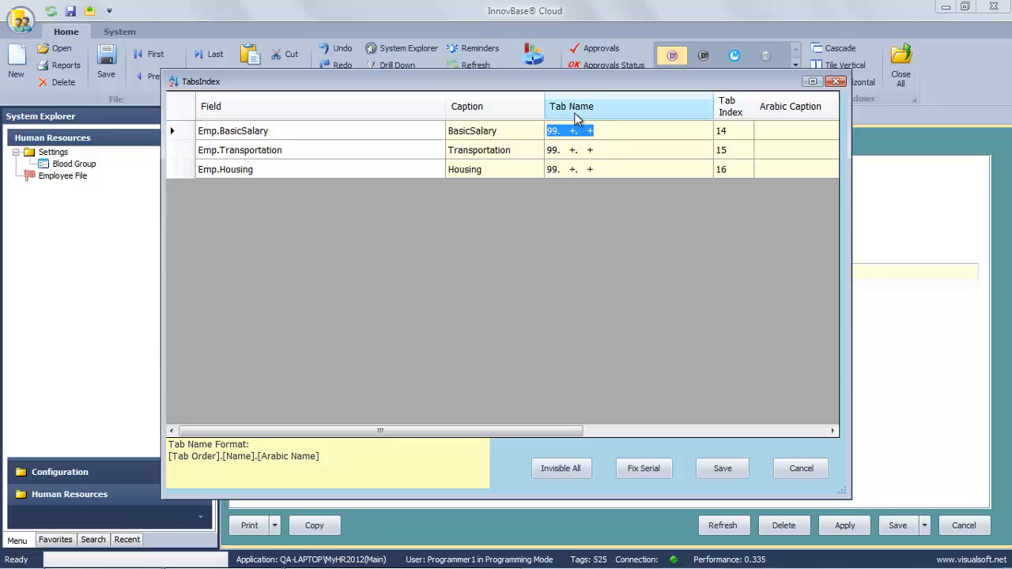
{"action": "left_click_drag", "start_coordinate": [580, 89], "coordinate": [632, 216]}
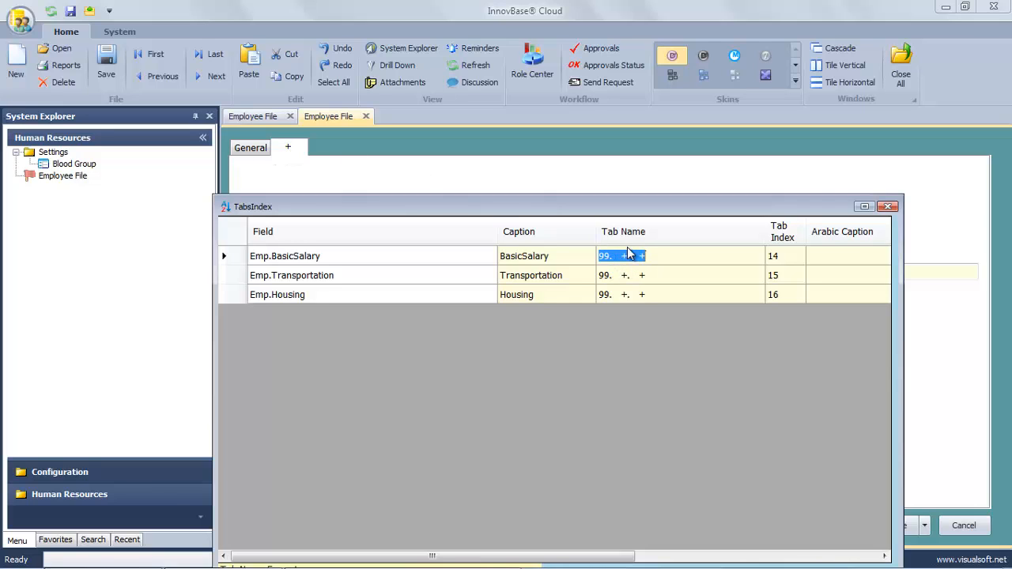
{"action": "type", "text": "2.Financial.U"}
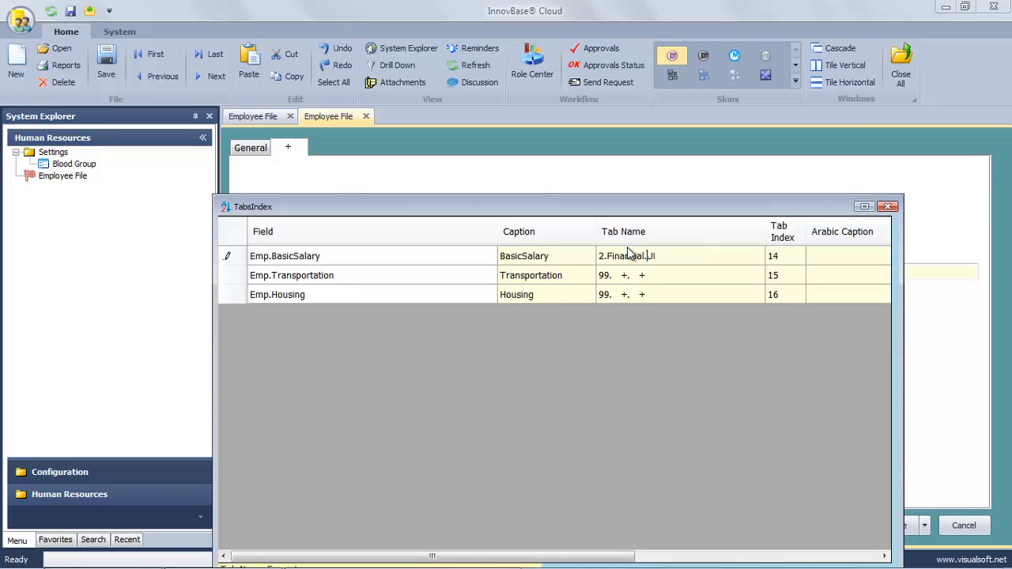
{"action": "key", "text": "BackSpace"}
{"action": "left_click_drag", "start_coordinate": [710, 257], "coordinate": [585, 258]}
{"action": "key", "text": "ctrl+c"}
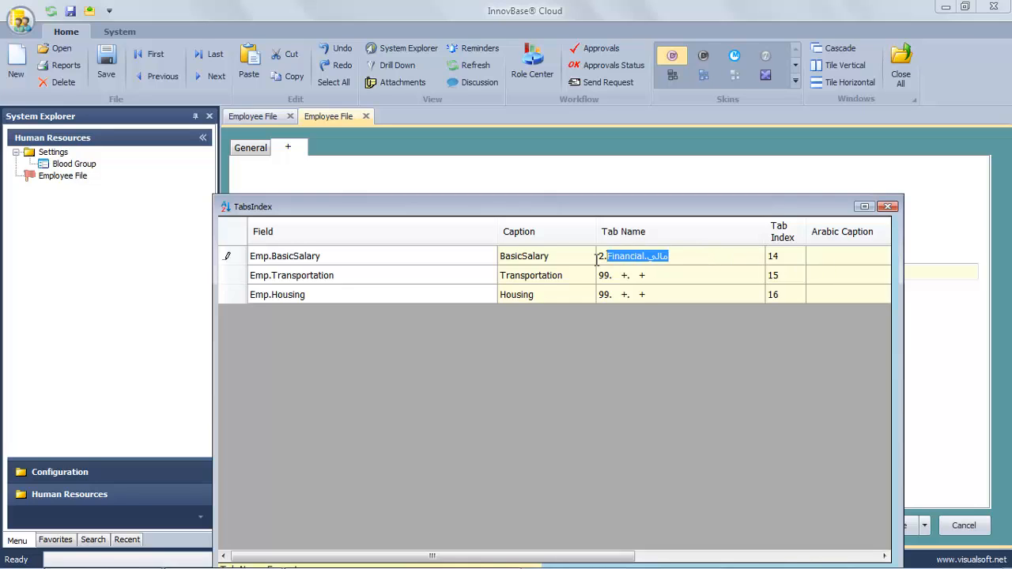
Give Transportation and Housing the same 2.Financial.مالي tab name, save, and leave the form.
{"action": "left_click", "coordinate": [668, 275]}
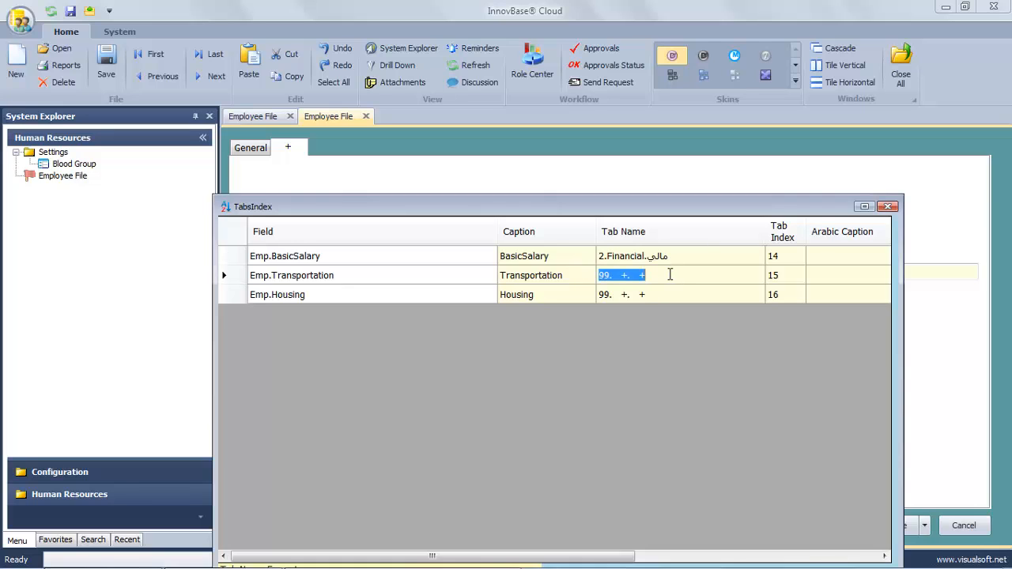
{"action": "key", "text": "ctrl+v"}
{"action": "left_click", "coordinate": [669, 294]}
{"action": "key", "text": "ctrl+v"}
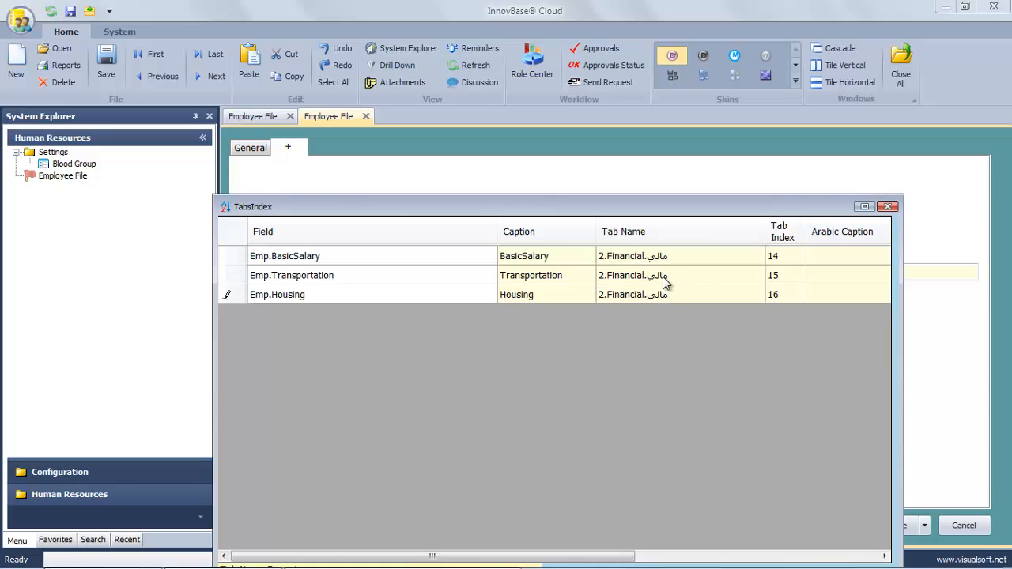
{"action": "left_click_drag", "start_coordinate": [714, 209], "coordinate": [727, 143]}
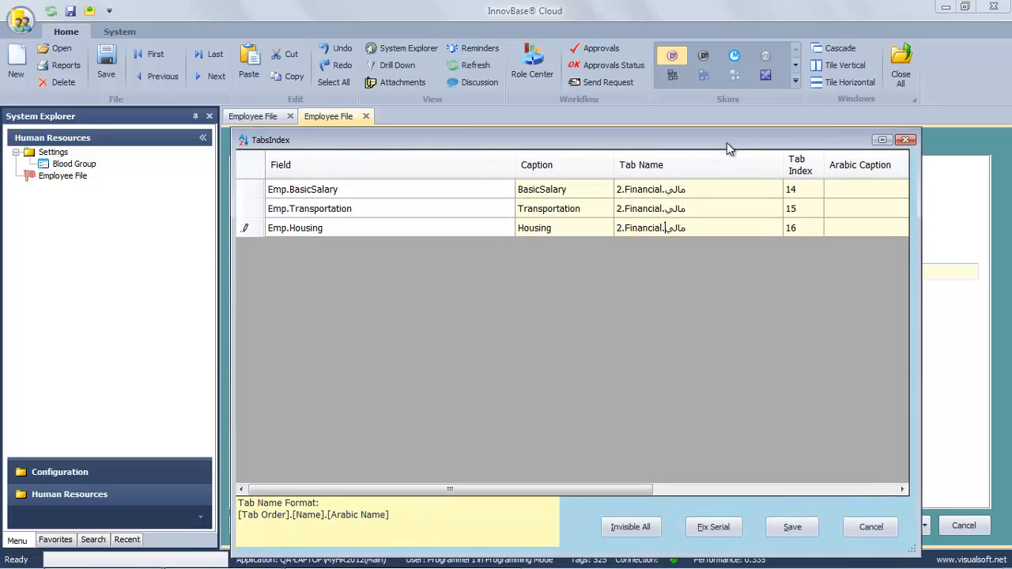
{"action": "left_click", "coordinate": [791, 527]}
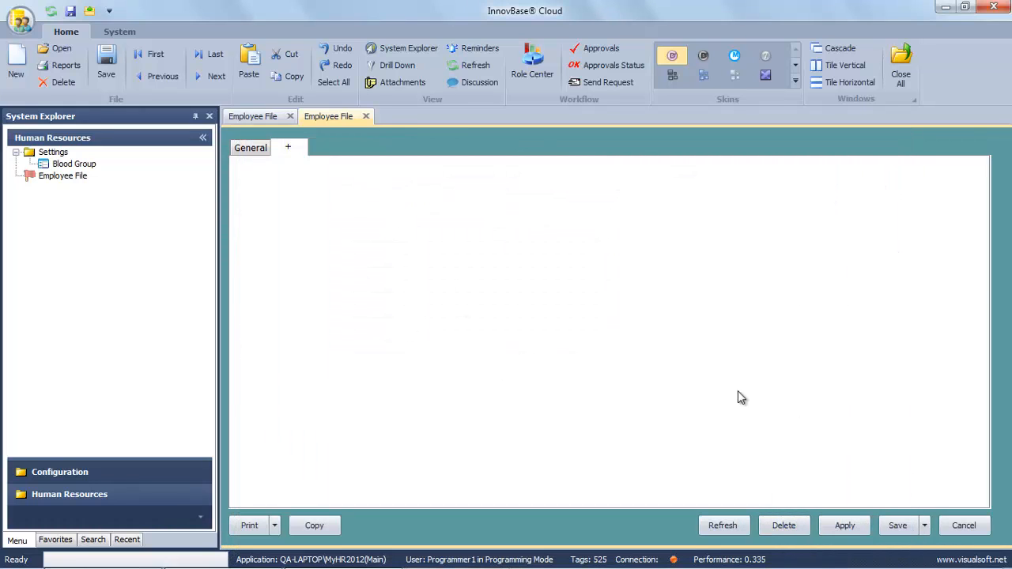
{"action": "left_click", "coordinate": [966, 527]}
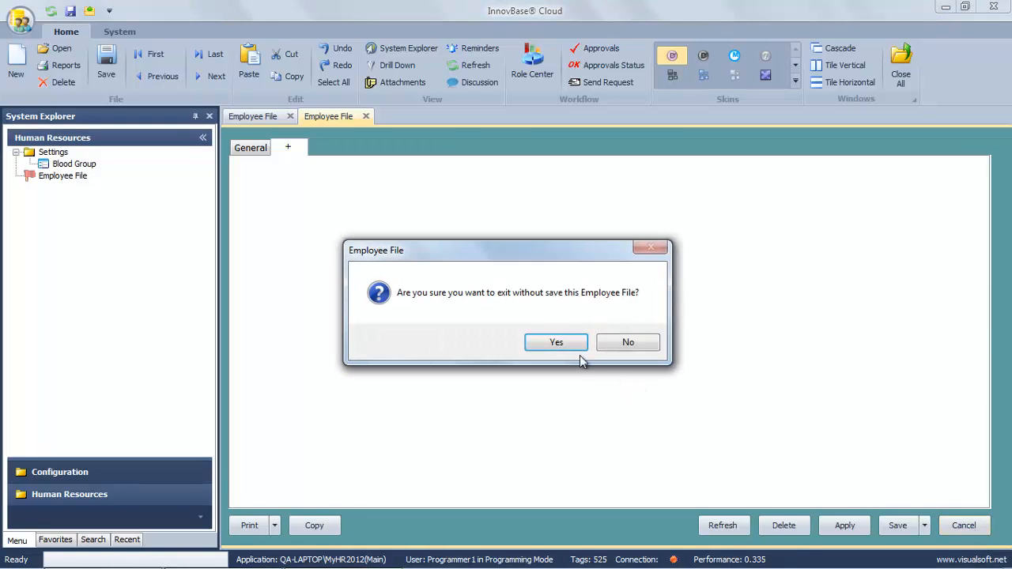
Reopen the employee's record and relabel BasicSalary as Basic Salary on the Financial tab.
{"action": "left_click", "coordinate": [566, 346]}
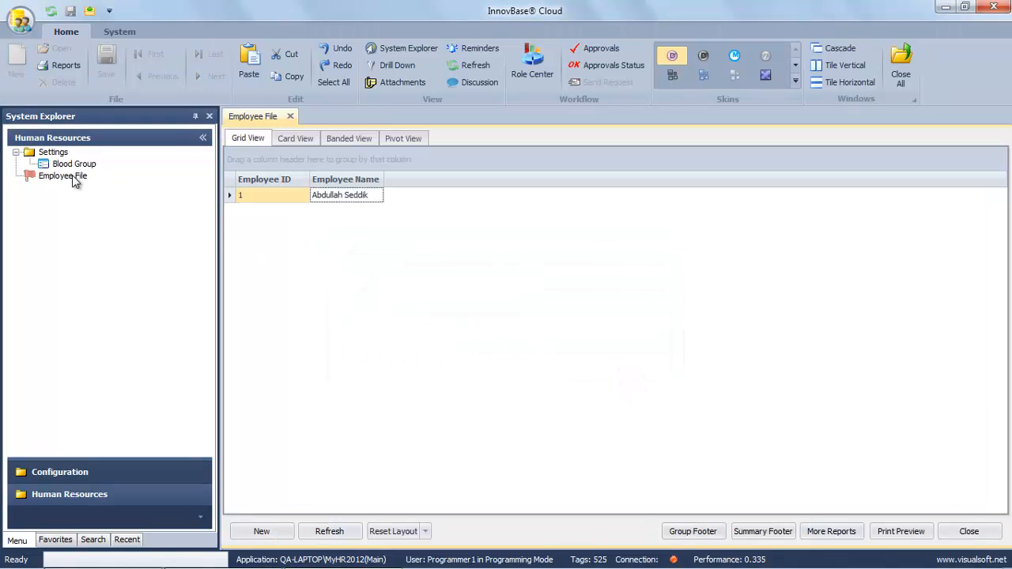
{"action": "double_click", "coordinate": [324, 196]}
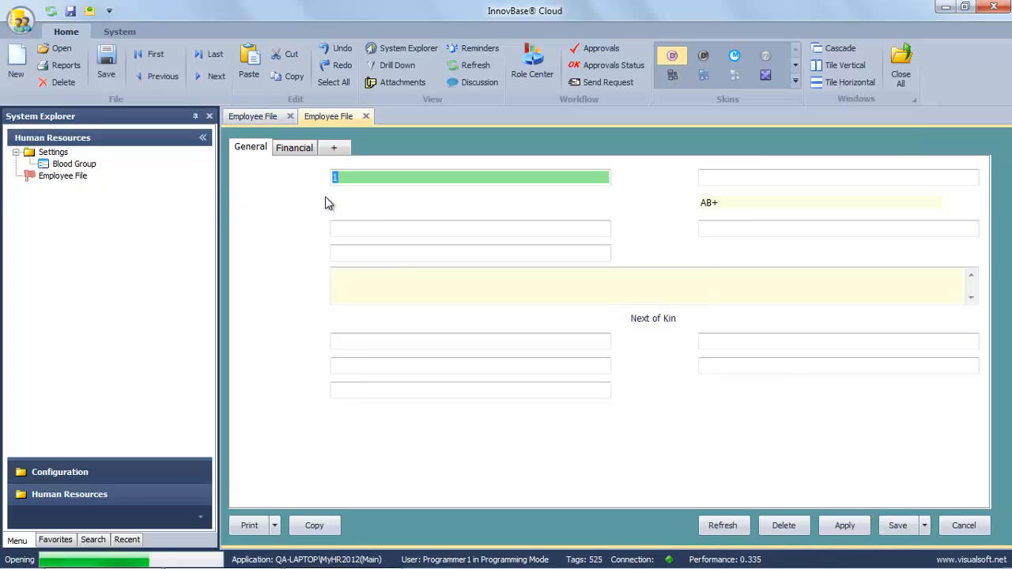
{"action": "left_click", "coordinate": [294, 150]}
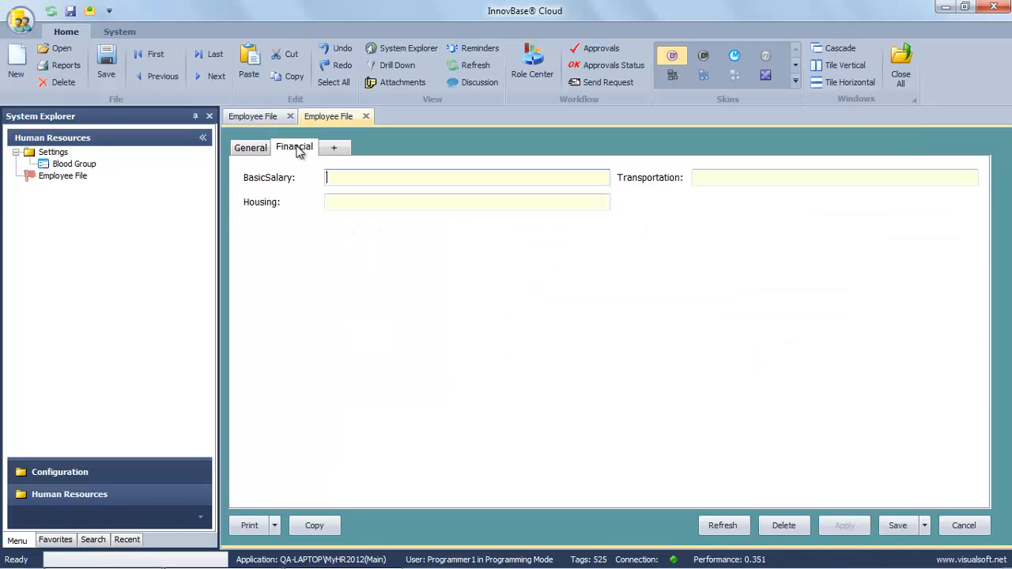
{"action": "right_click", "coordinate": [268, 183]}
{"action": "left_click", "coordinate": [317, 208]}
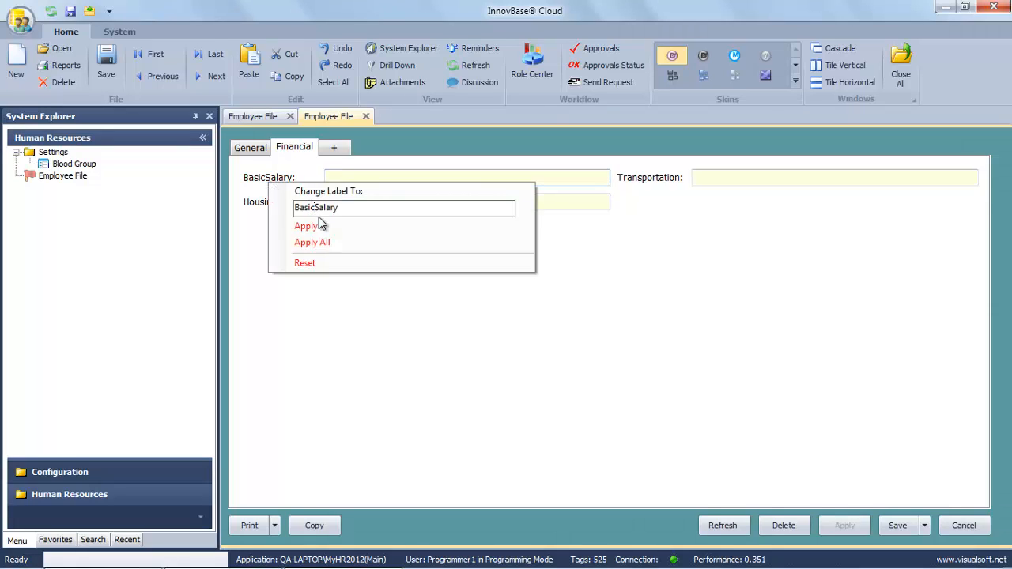
{"action": "left_click", "coordinate": [306, 227]}
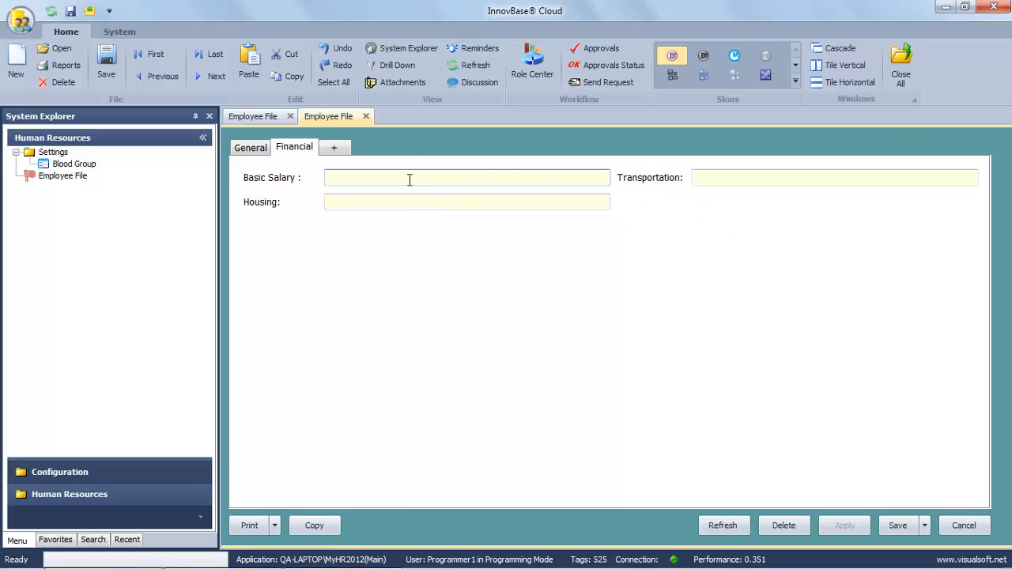
Enter Basic Salary 10000, Transportation 2000 and Housing 4000, and apply.
{"action": "type", "text": "10000"}
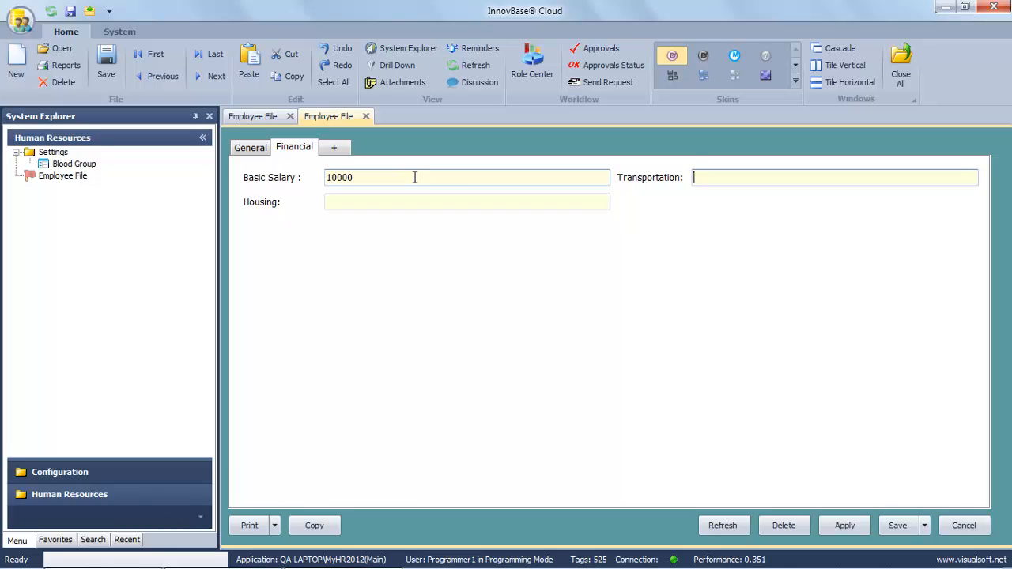
{"action": "type", "text": "2000"}
{"action": "key", "text": "Tab"}
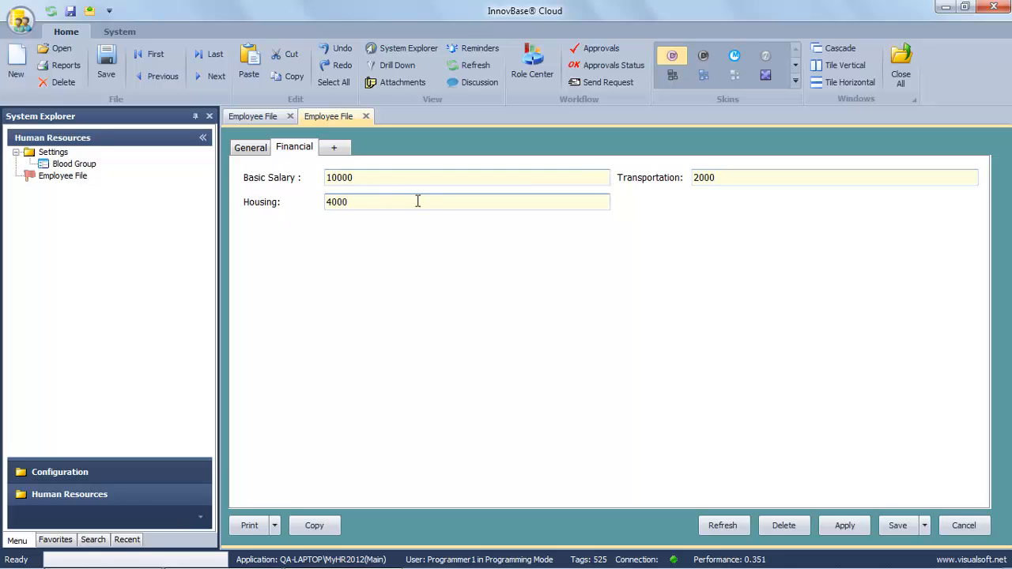
{"action": "left_click", "coordinate": [846, 530]}
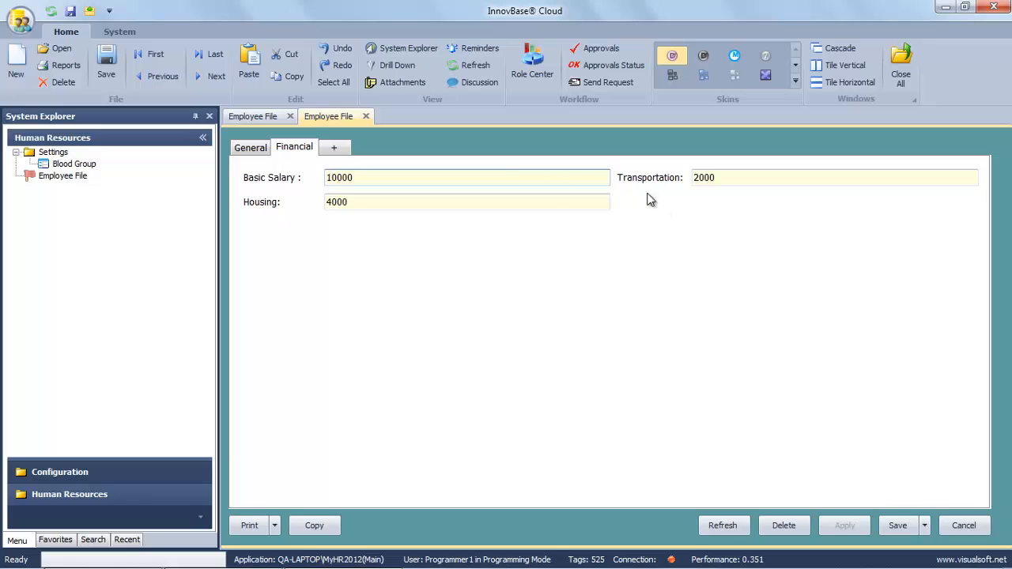
Create a new expression field captioned Total with Arabic caption المجموع.
{"action": "right_click", "coordinate": [715, 201]}
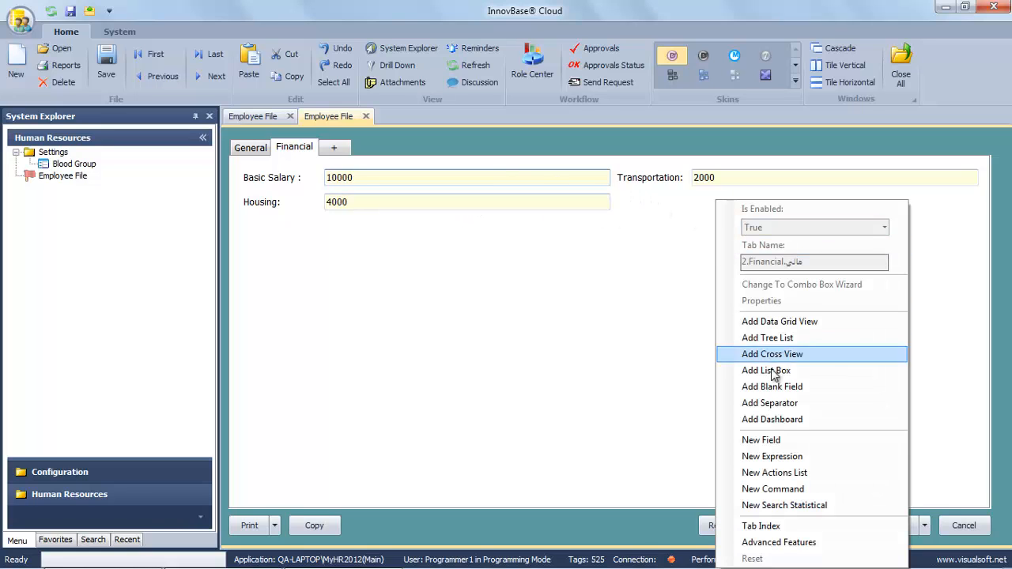
{"action": "left_click", "coordinate": [785, 459]}
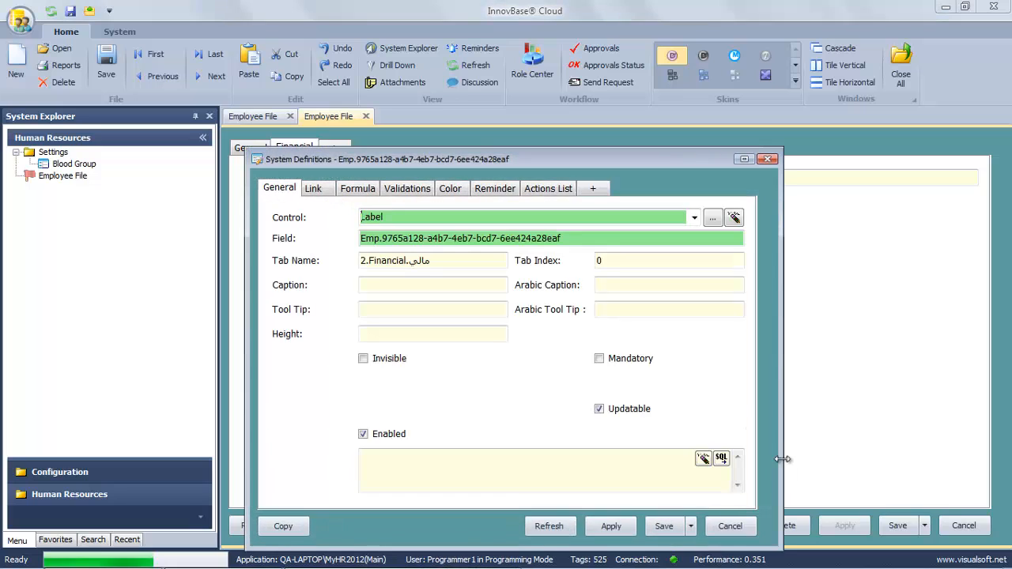
{"action": "left_click", "coordinate": [419, 287]}
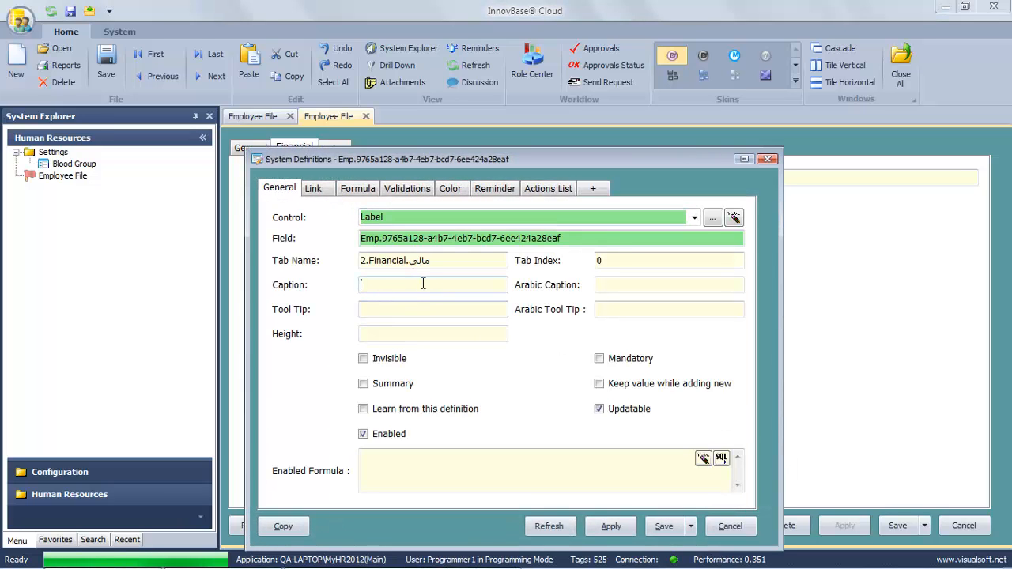
{"action": "type", "text": "Total"}
{"action": "key", "text": "Tab"}
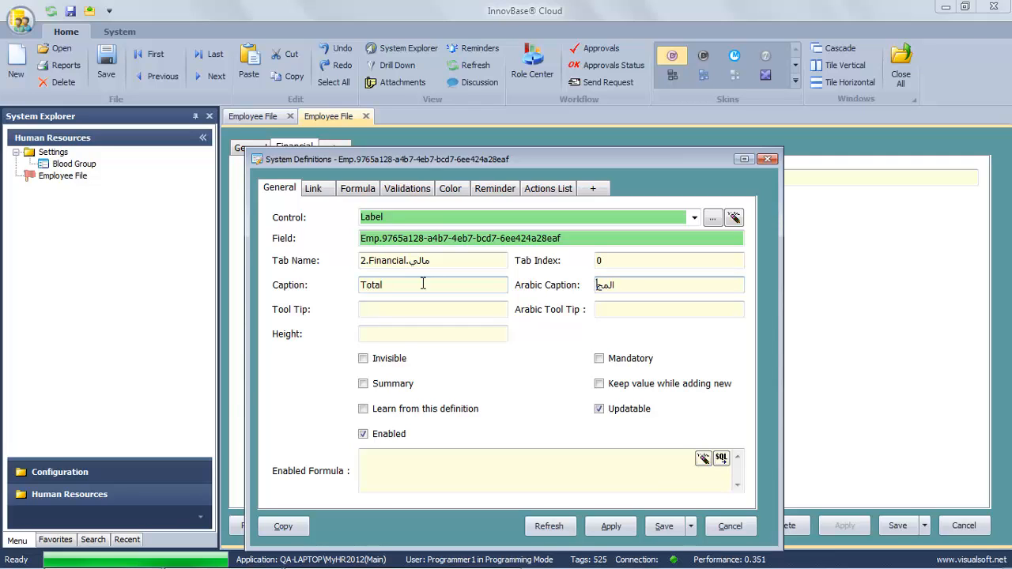
{"action": "type", "text": "المجموع"}
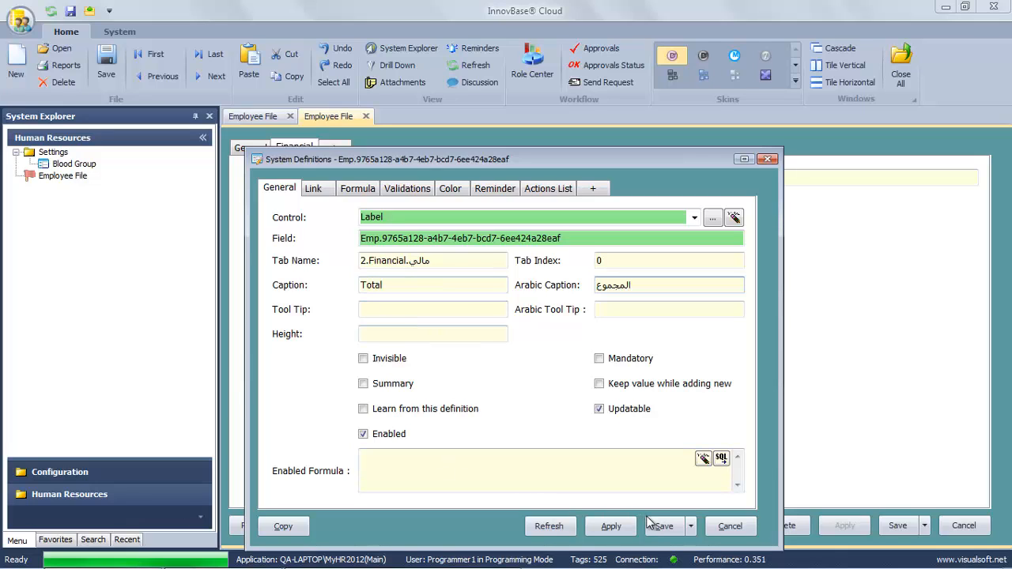
Give the Total field the formula [BasicSalary]+[Transportation]+[Housing] and save it.
{"action": "left_click", "coordinate": [358, 189]}
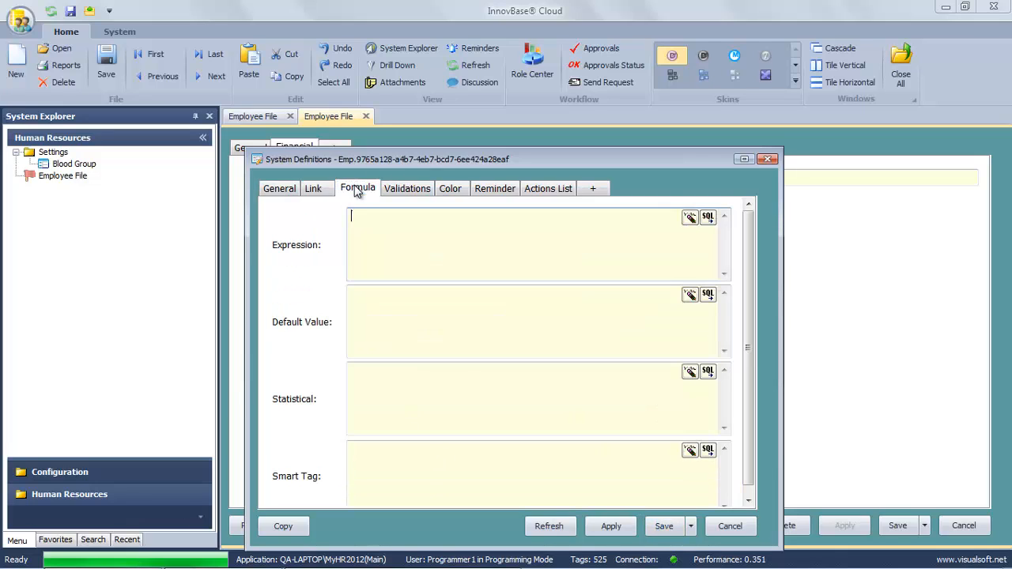
{"action": "left_click", "coordinate": [708, 217]}
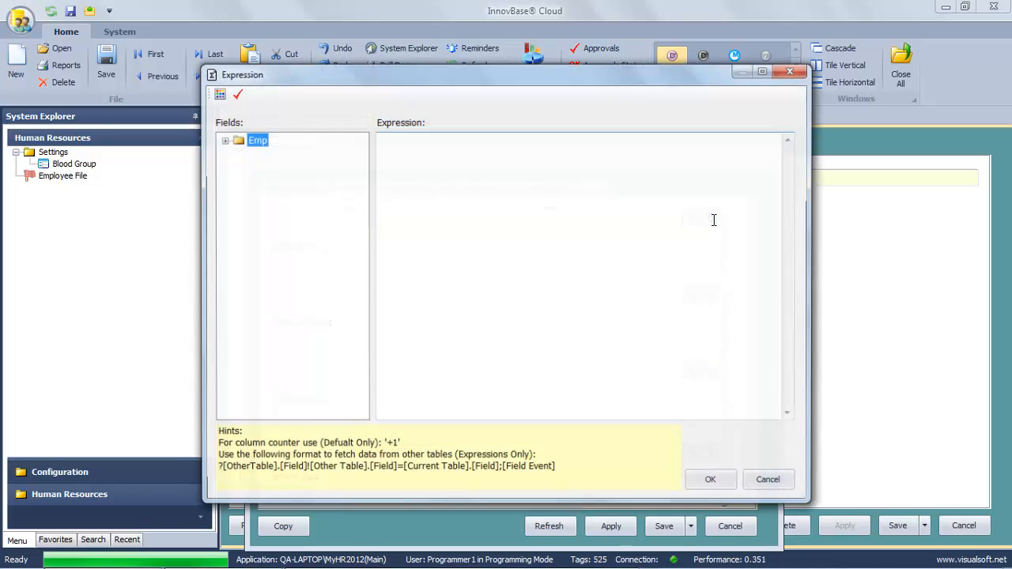
{"action": "left_click", "coordinate": [223, 140]}
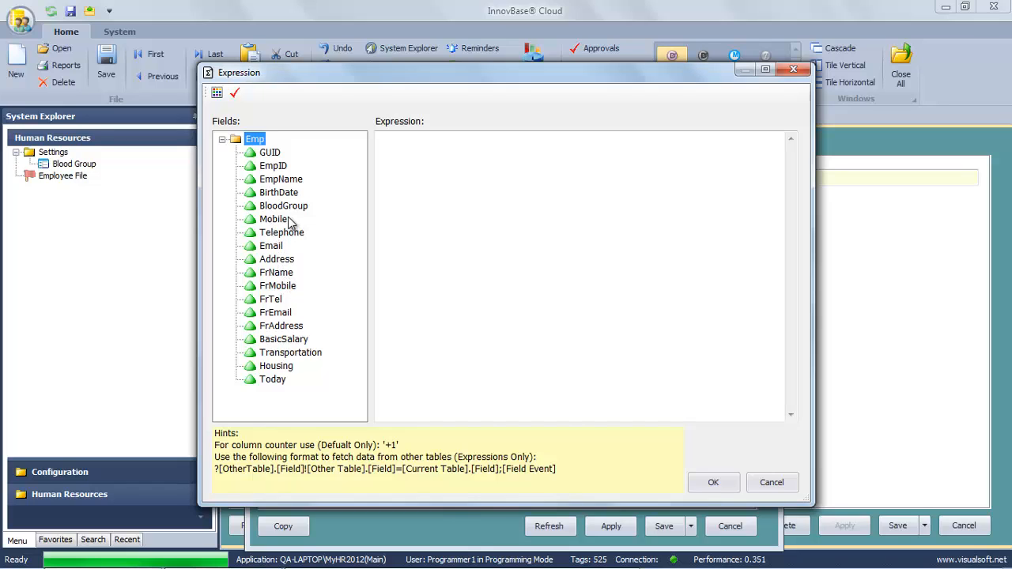
{"action": "left_click", "coordinate": [296, 342]}
{"action": "double_click", "coordinate": [296, 344]}
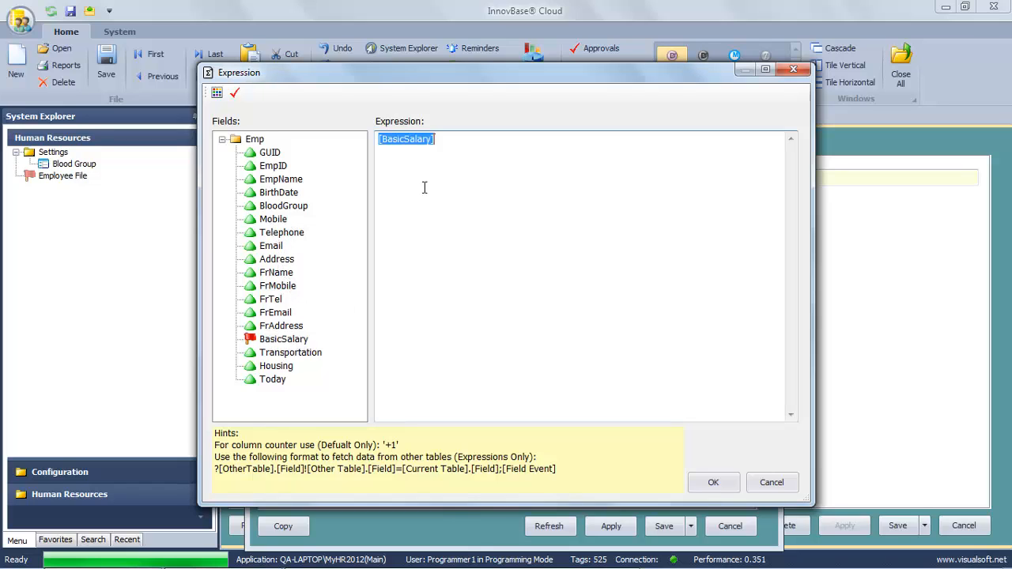
{"action": "left_click", "coordinate": [461, 140]}
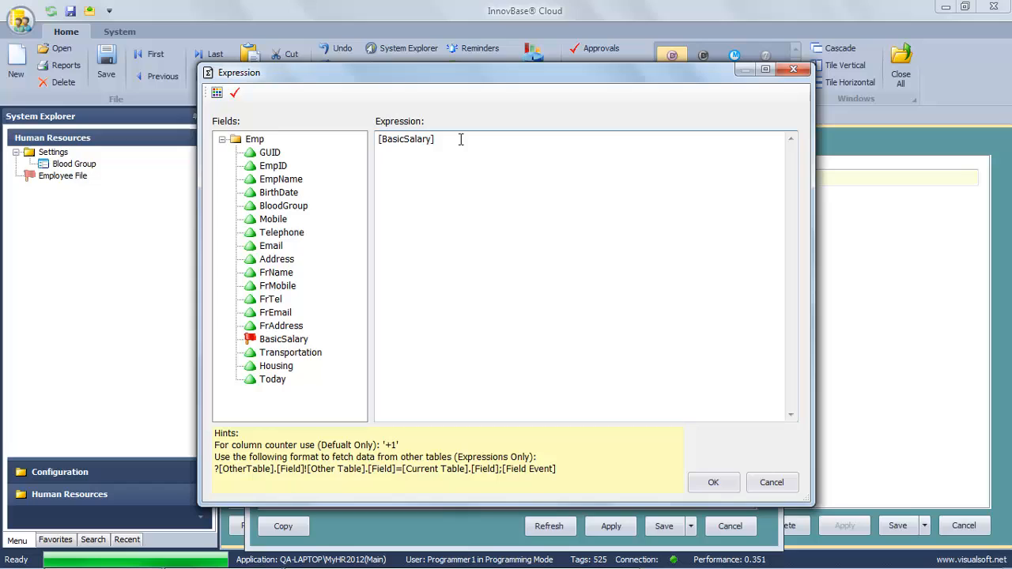
{"action": "left_click", "coordinate": [290, 352]}
{"action": "double_click", "coordinate": [291, 353]}
{"action": "left_click", "coordinate": [529, 139]}
{"action": "type", "text": "+"}
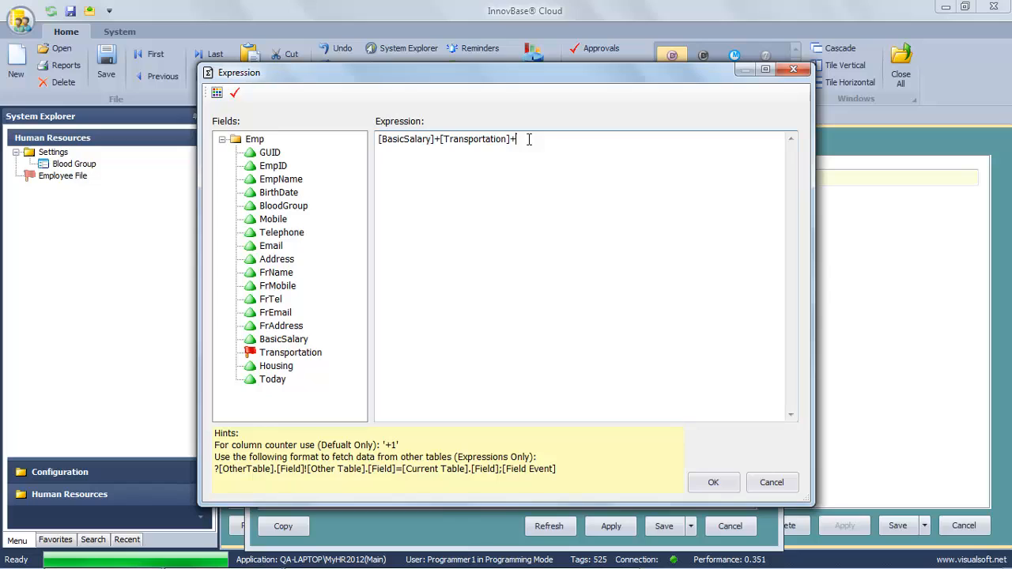
{"action": "double_click", "coordinate": [276, 367]}
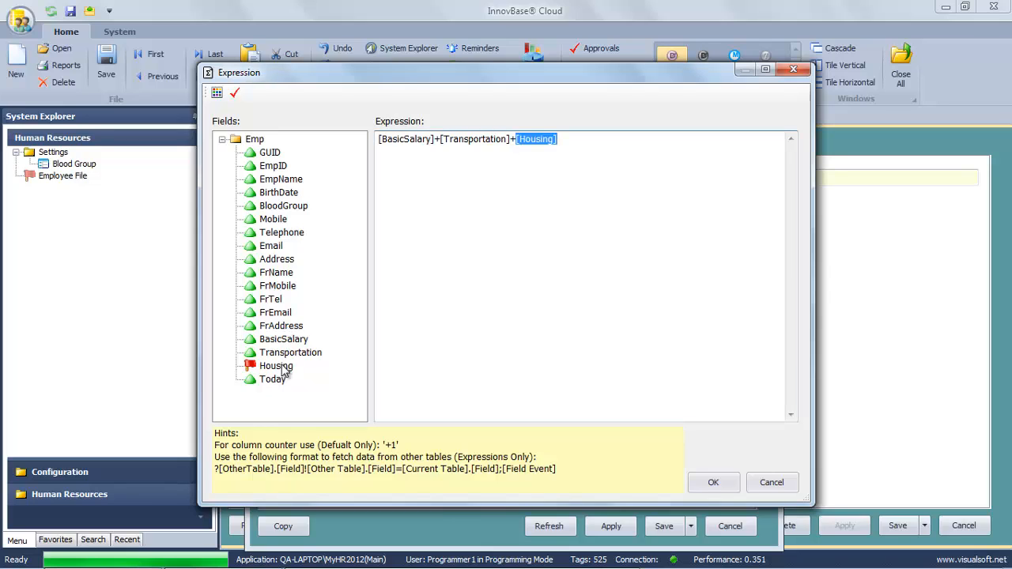
{"action": "left_click", "coordinate": [584, 146]}
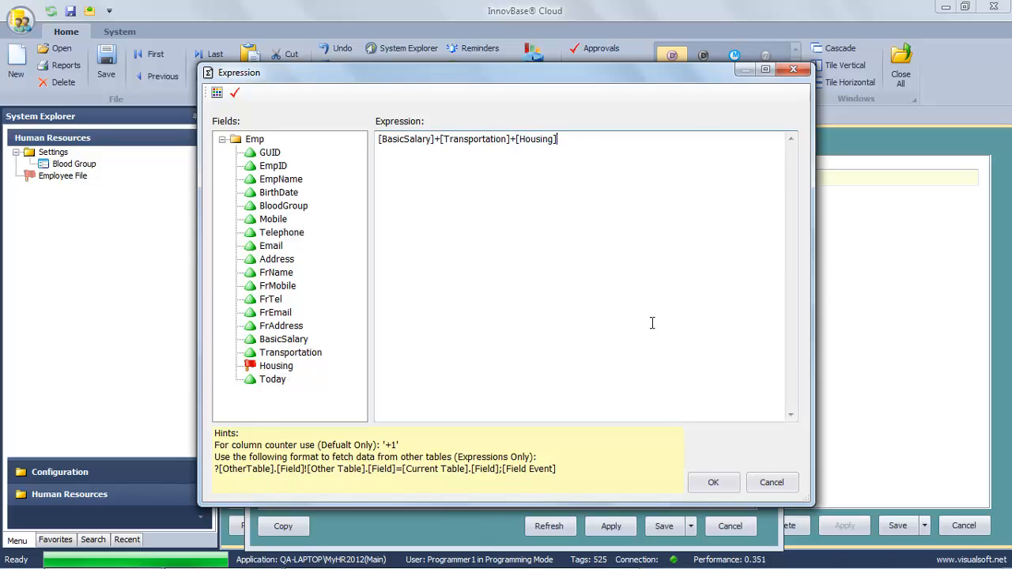
{"action": "left_click", "coordinate": [713, 482]}
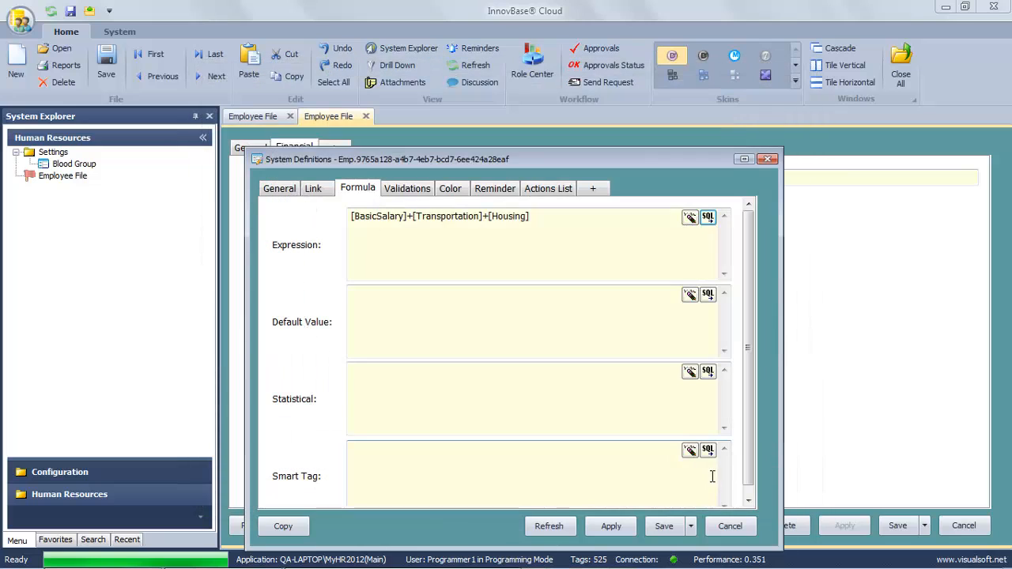
{"action": "left_click", "coordinate": [665, 527]}
Confirm the Total field definition and save the employee record.
{"action": "left_click", "coordinate": [563, 342]}
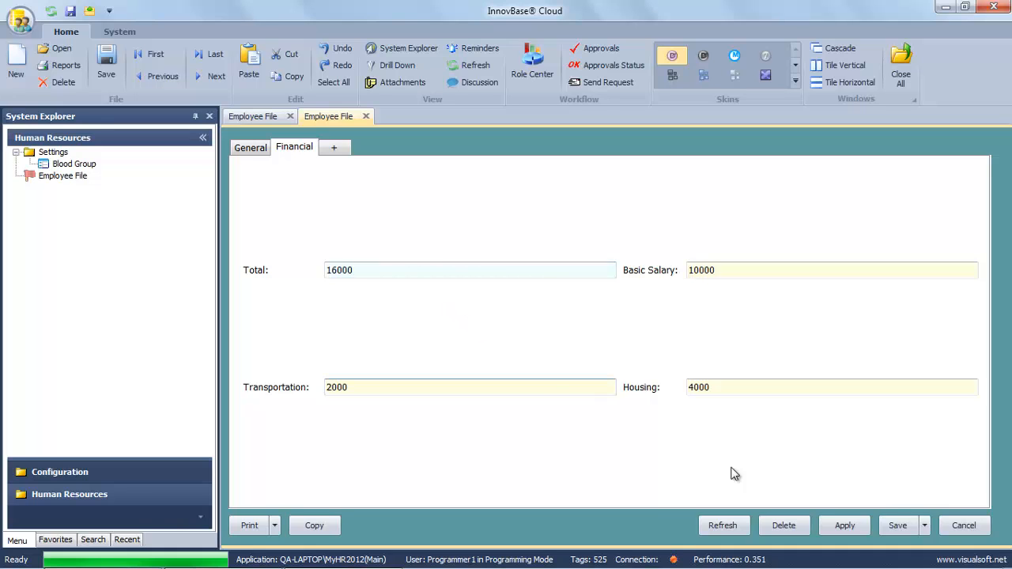
{"action": "left_click", "coordinate": [900, 527]}
{"action": "left_click", "coordinate": [545, 343]}
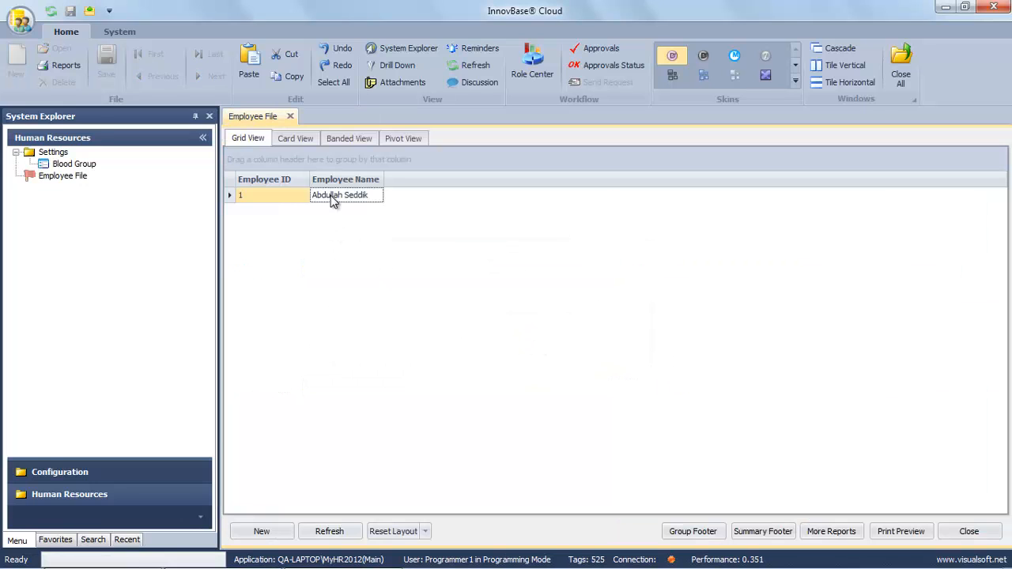
Reorder the Financial tab so Basic Salary and Housing come first, then save.
{"action": "double_click", "coordinate": [330, 196]}
{"action": "left_click", "coordinate": [305, 149]}
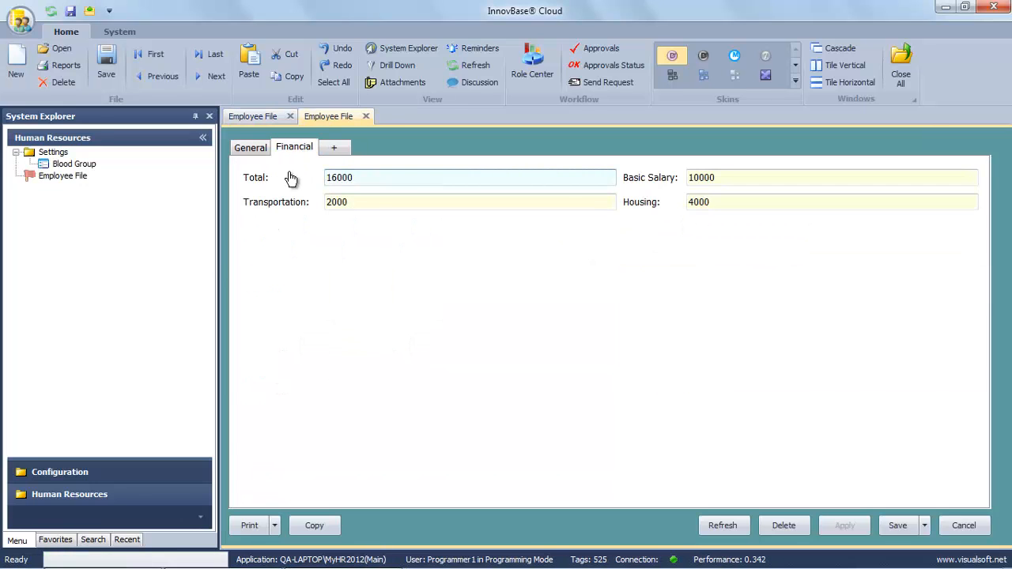
{"action": "mouse_move", "coordinate": [262, 182]}
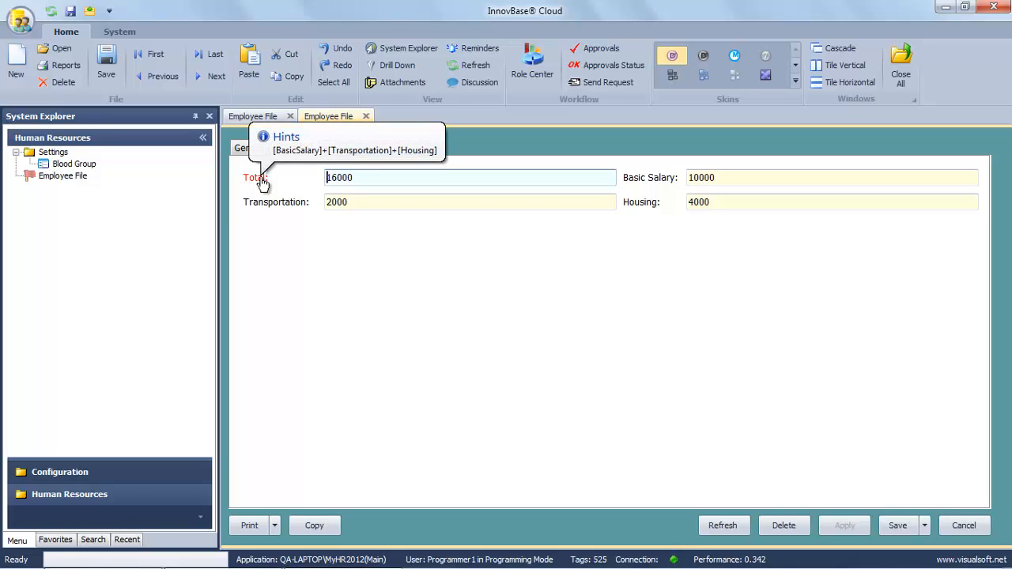
{"action": "left_click_drag", "start_coordinate": [262, 181], "coordinate": [646, 211]}
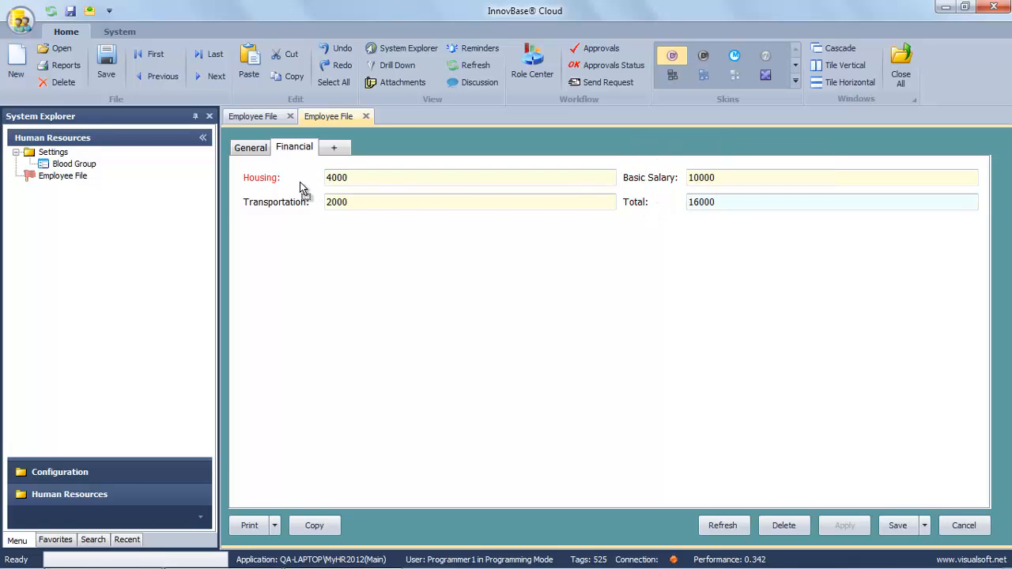
{"action": "left_click_drag", "start_coordinate": [300, 183], "coordinate": [267, 182]}
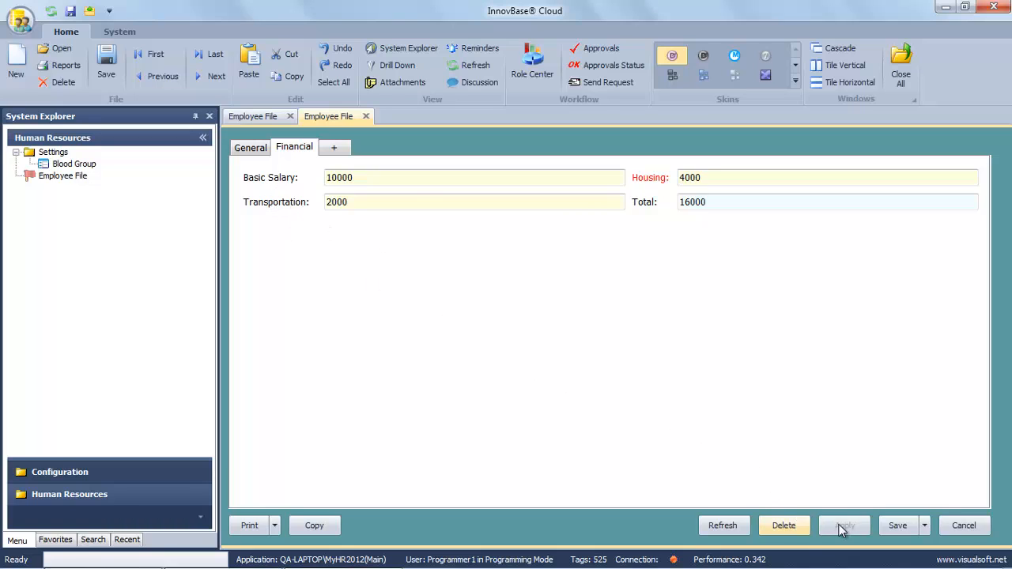
{"action": "left_click", "coordinate": [898, 526]}
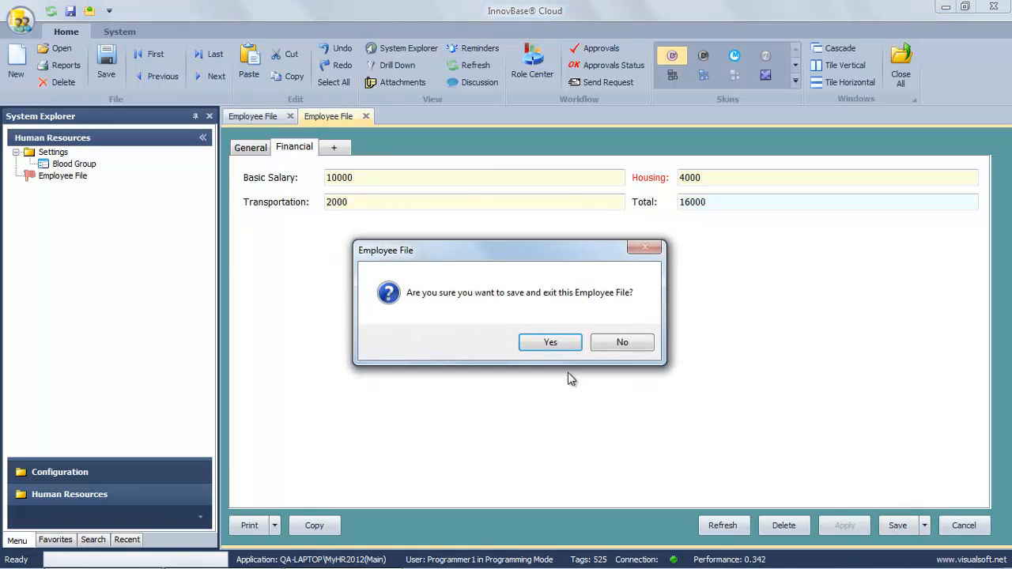
{"action": "left_click", "coordinate": [552, 342]}
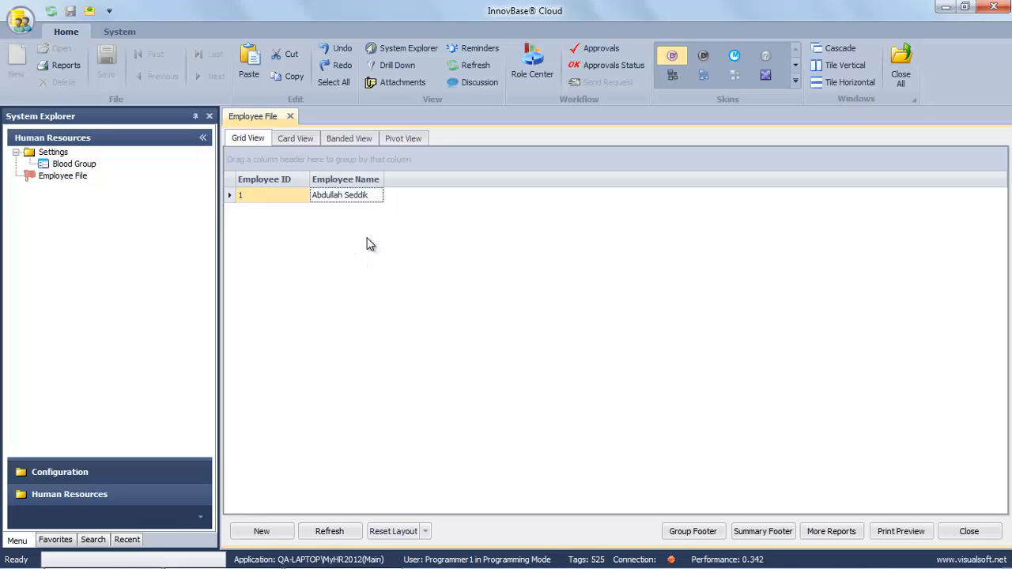
Set the interface language to Arabic in System Preferences and save.
{"action": "left_click", "coordinate": [121, 31]}
{"action": "left_click", "coordinate": [82, 54]}
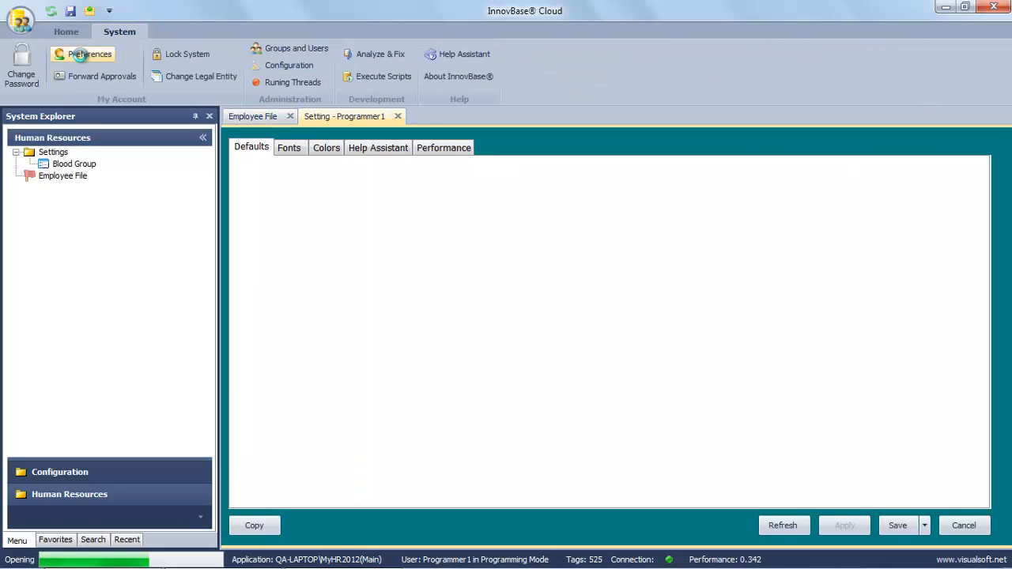
{"action": "left_click", "coordinate": [560, 179]}
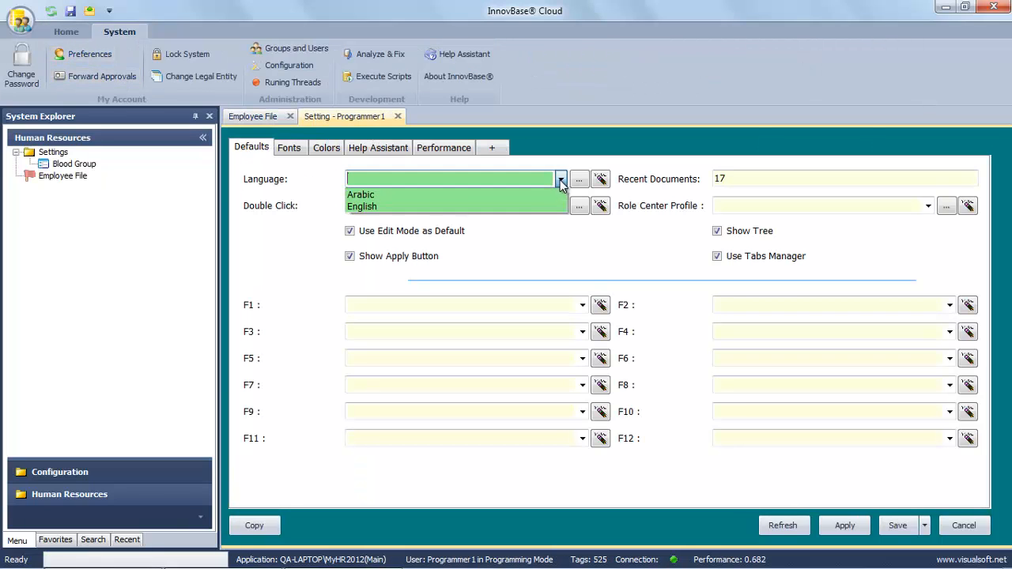
{"action": "left_click", "coordinate": [483, 195]}
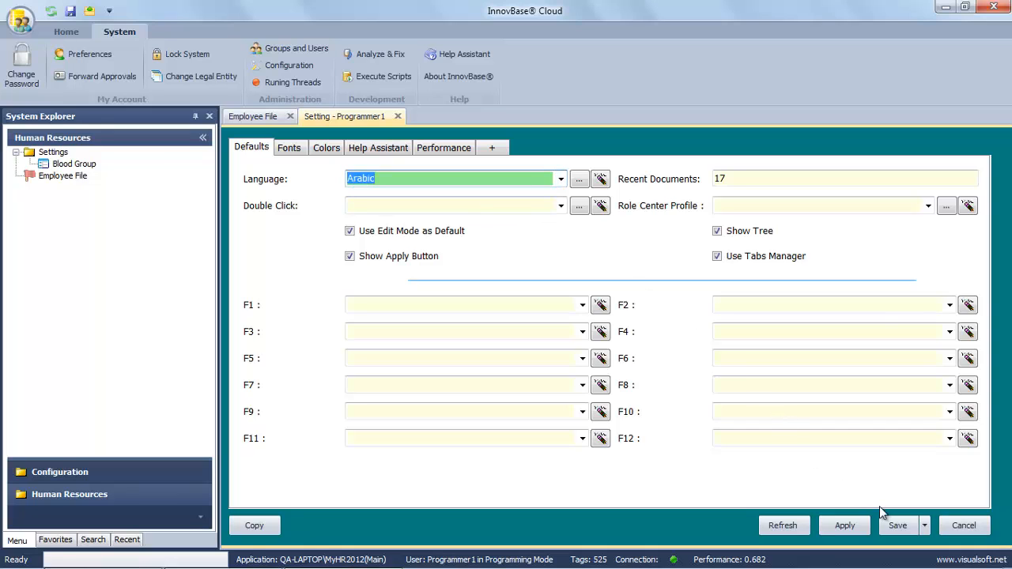
{"action": "left_click", "coordinate": [899, 525]}
{"action": "left_click", "coordinate": [555, 343]}
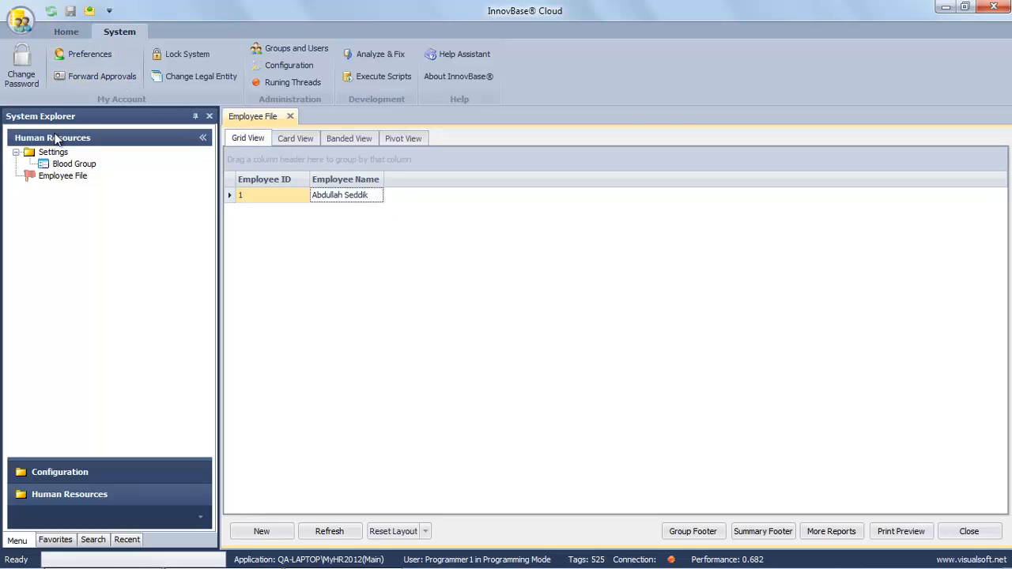
Reload the application, closing all open forms, to apply Arabic.
{"action": "left_click", "coordinate": [63, 32]}
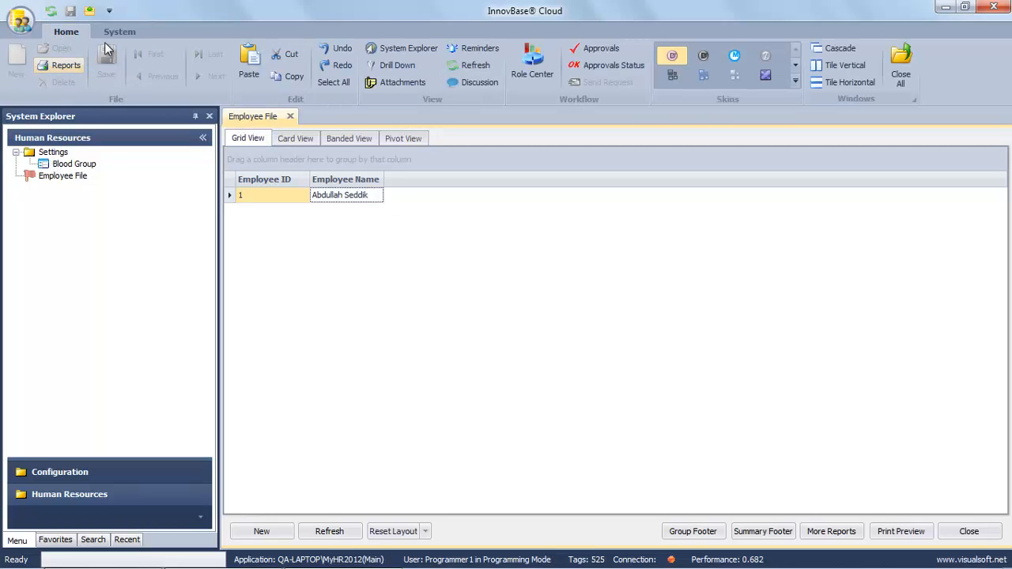
{"action": "left_click", "coordinate": [51, 12]}
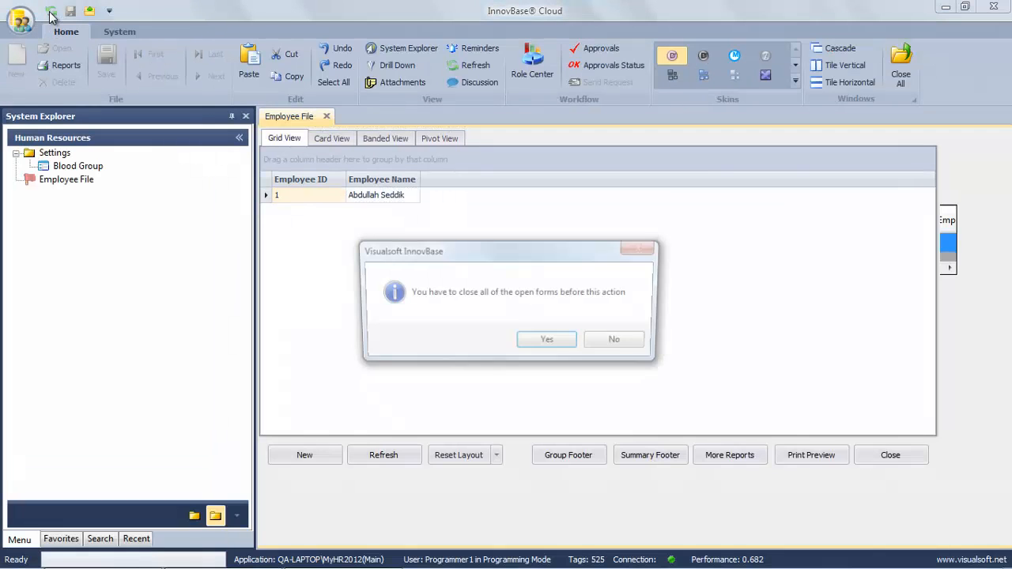
{"action": "left_click", "coordinate": [549, 343]}
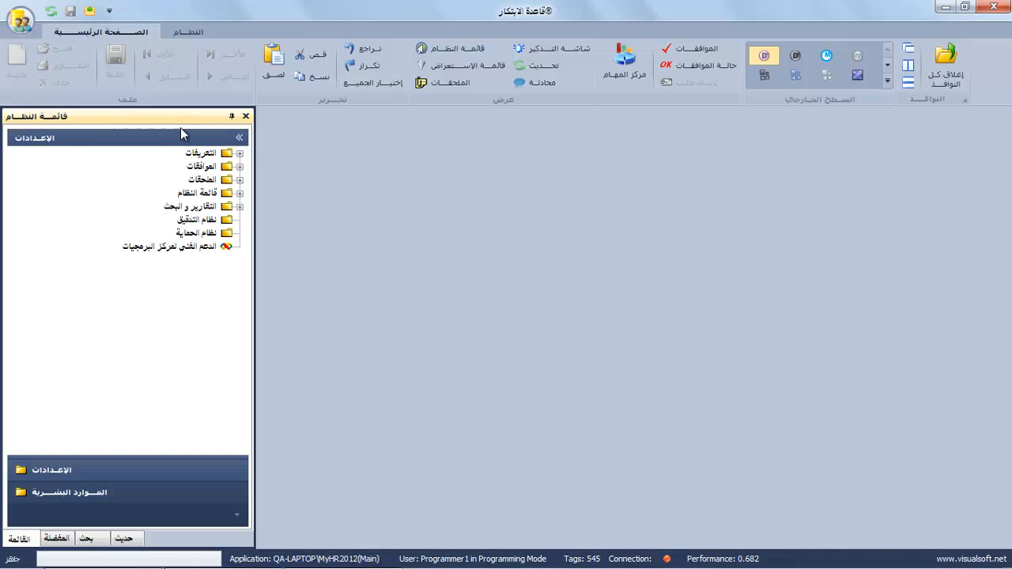
Reposition the navigation panel and open the Blood Group (زمرة الدم) list view.
{"action": "left_click_drag", "start_coordinate": [181, 127], "coordinate": [528, 331]}
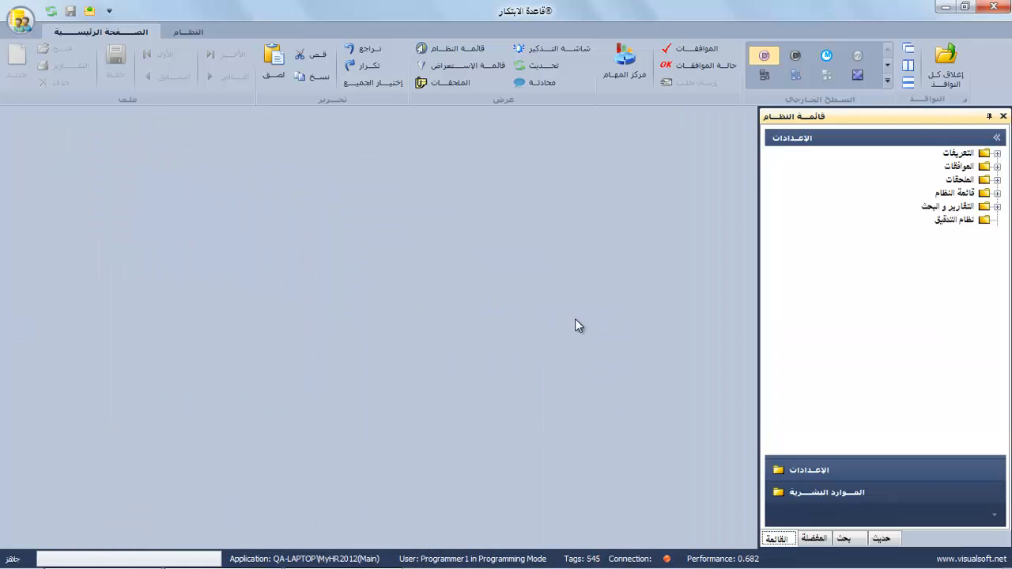
{"action": "left_click", "coordinate": [849, 498]}
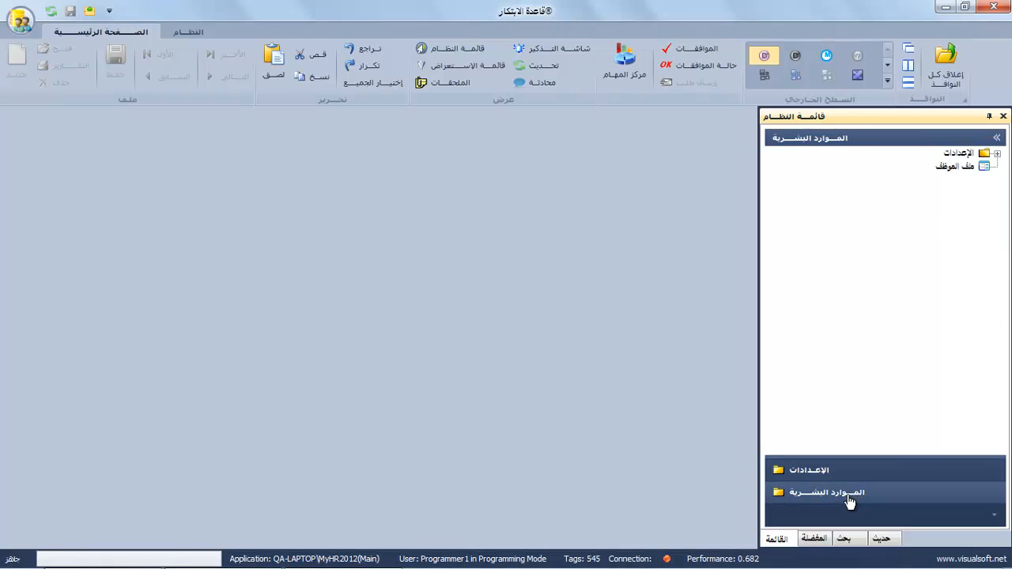
{"action": "left_click", "coordinate": [974, 170]}
{"action": "double_click", "coordinate": [958, 152]}
{"action": "left_click", "coordinate": [946, 167]}
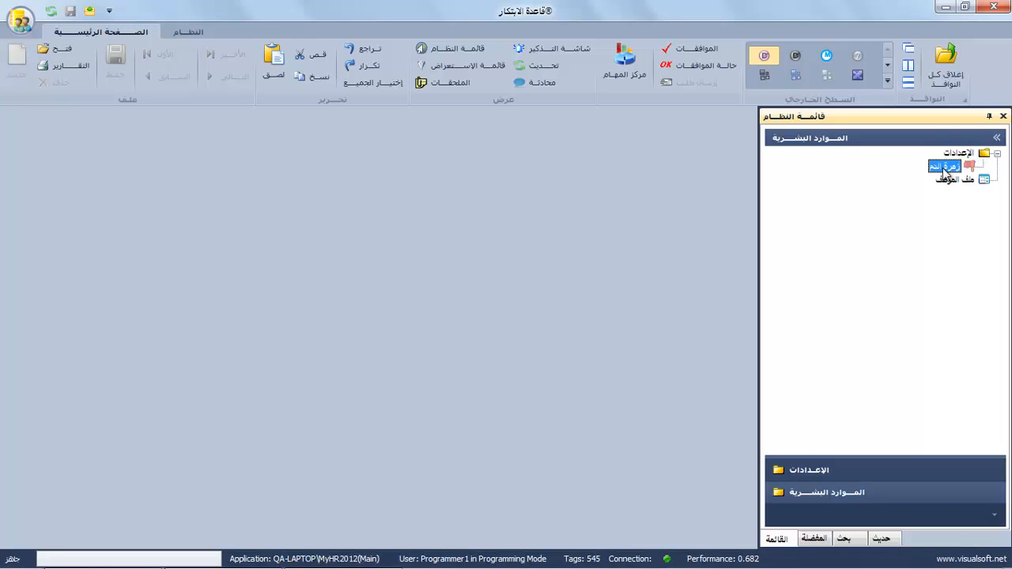
{"action": "right_click", "coordinate": [947, 168]}
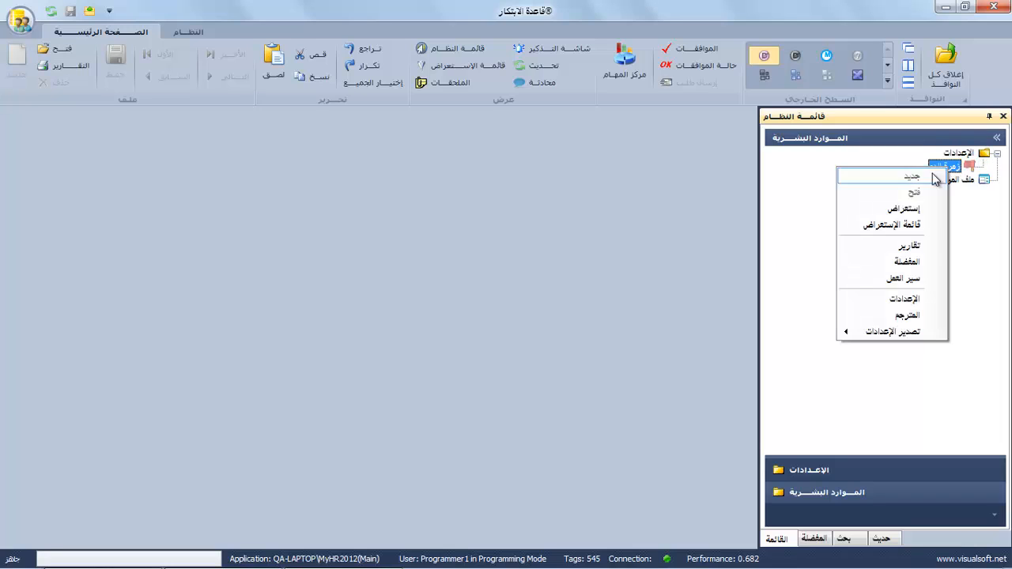
{"action": "left_click", "coordinate": [901, 226]}
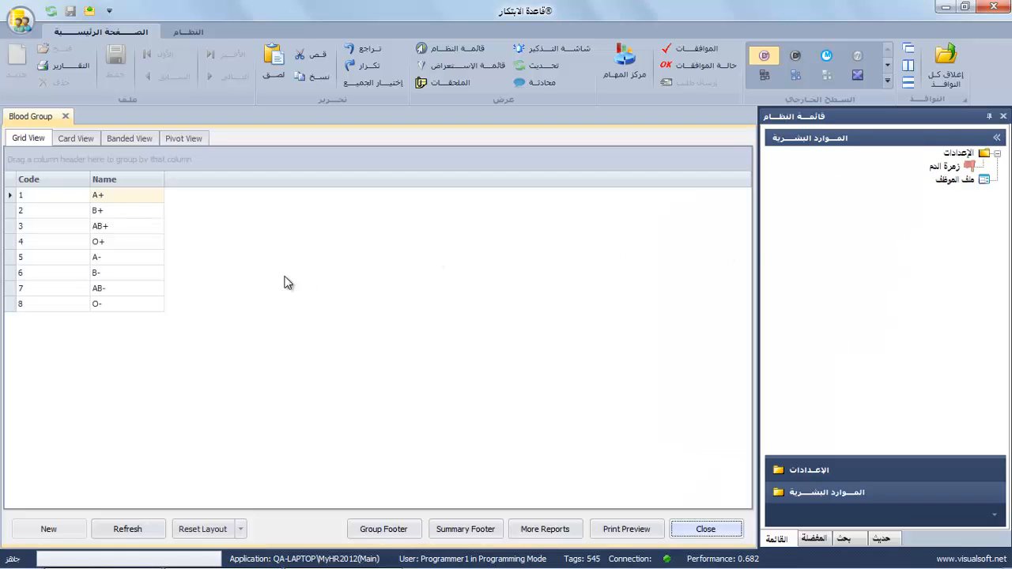
{"action": "left_click", "coordinate": [136, 226]}
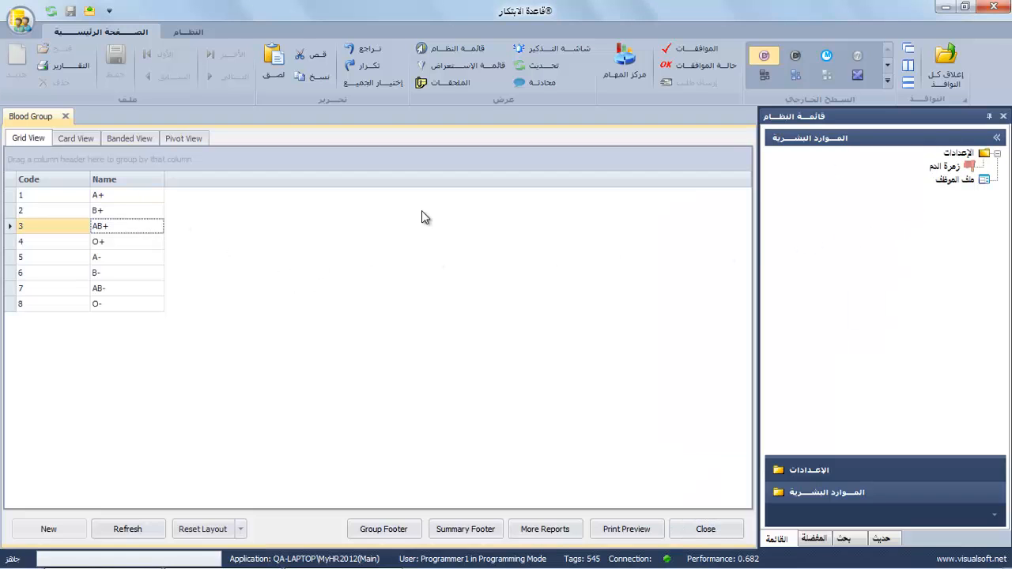
Open the Employee File list and the first employee's record, checking its مالي tab.
{"action": "right_click", "coordinate": [941, 178]}
{"action": "left_click", "coordinate": [901, 238]}
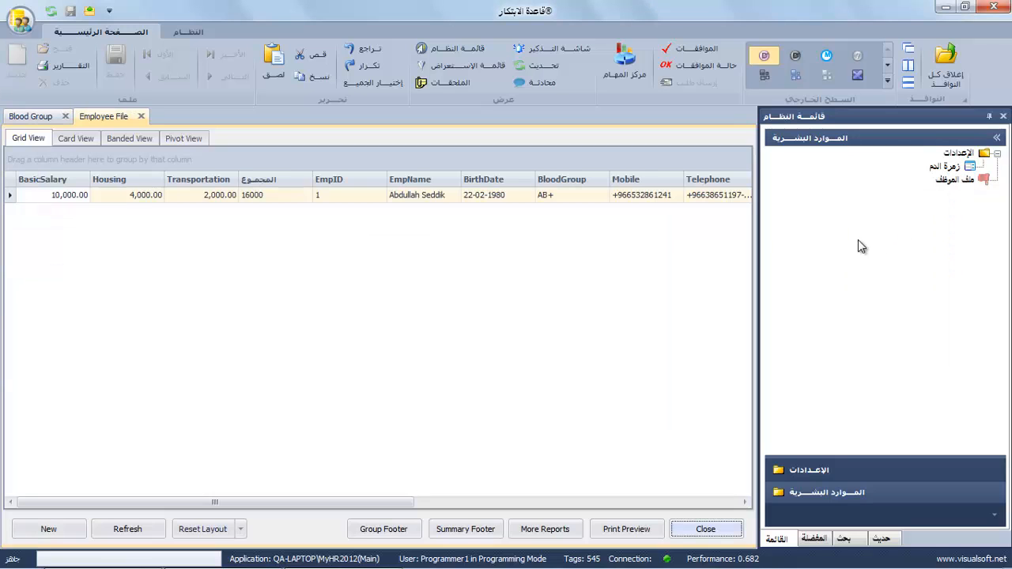
{"action": "double_click", "coordinate": [145, 197]}
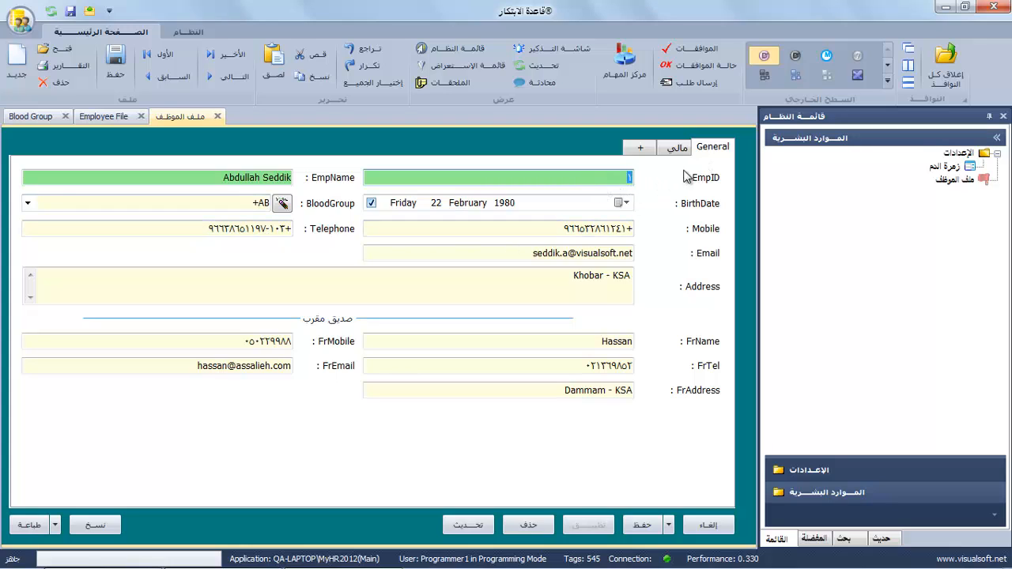
{"action": "left_click", "coordinate": [673, 150]}
{"action": "left_click", "coordinate": [712, 150]}
{"action": "left_click", "coordinate": [679, 150]}
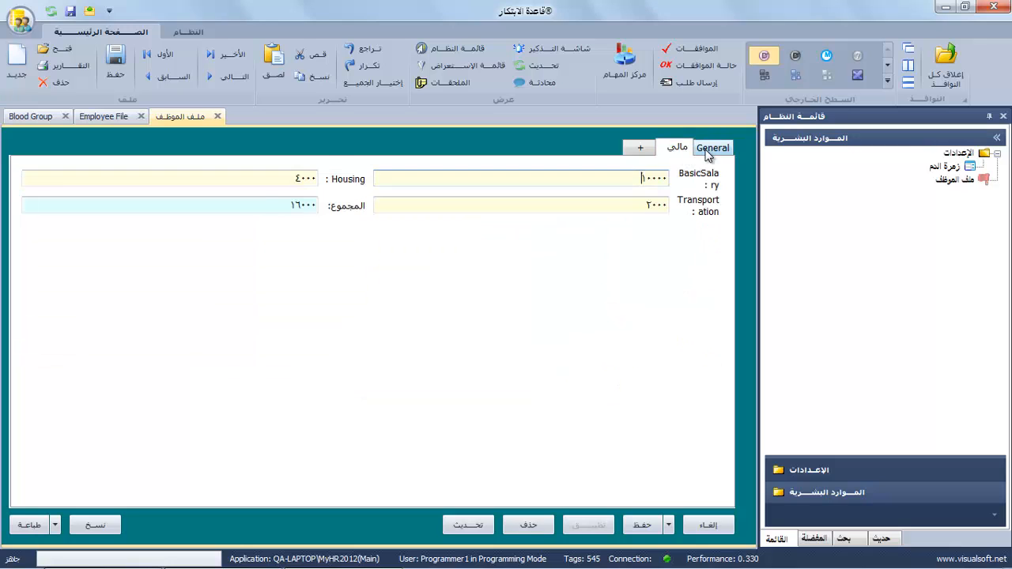
{"action": "left_click", "coordinate": [711, 150]}
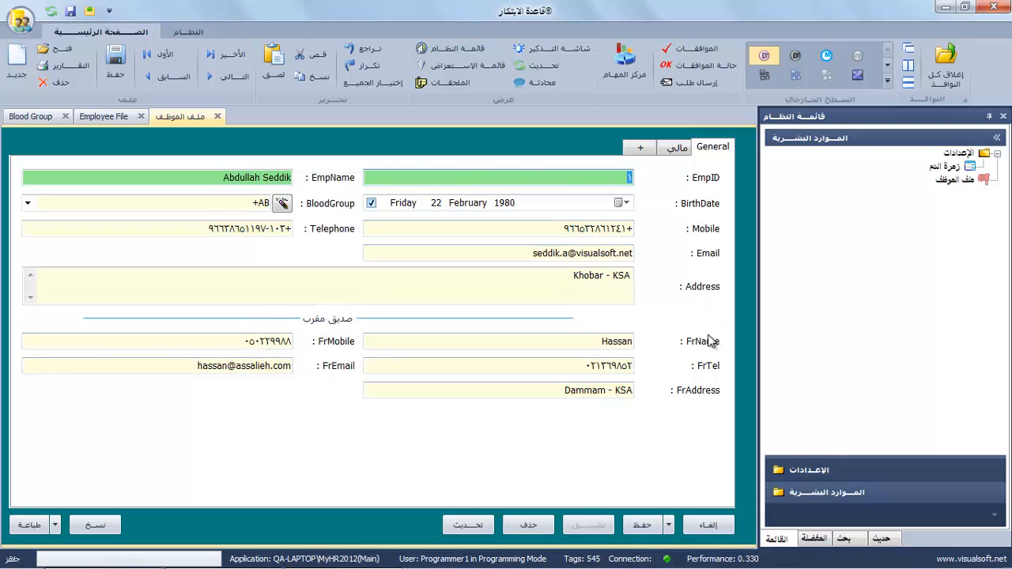
Rename the EmpID label to رقم الموظف and the BirthDate label to تاريخ الميلاد.
{"action": "right_click", "coordinate": [708, 181]}
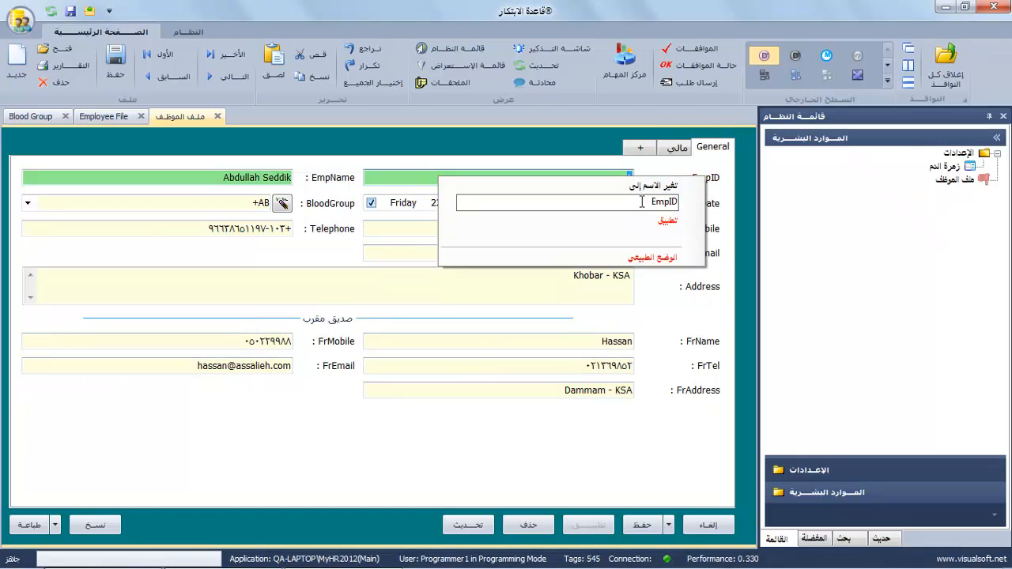
{"action": "double_click", "coordinate": [685, 204]}
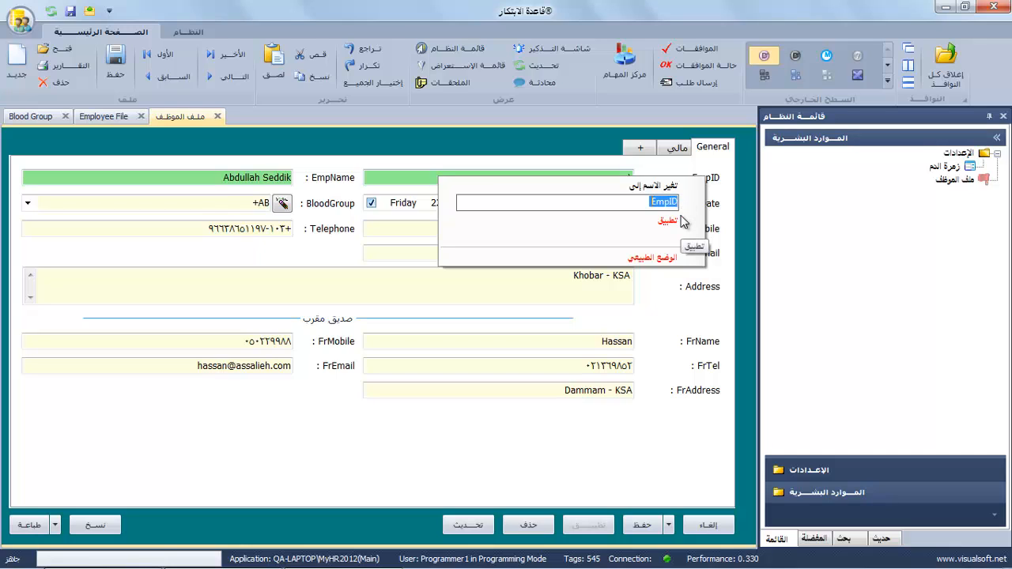
{"action": "type", "text": "v"}
{"action": "left_click", "coordinate": [680, 218]}
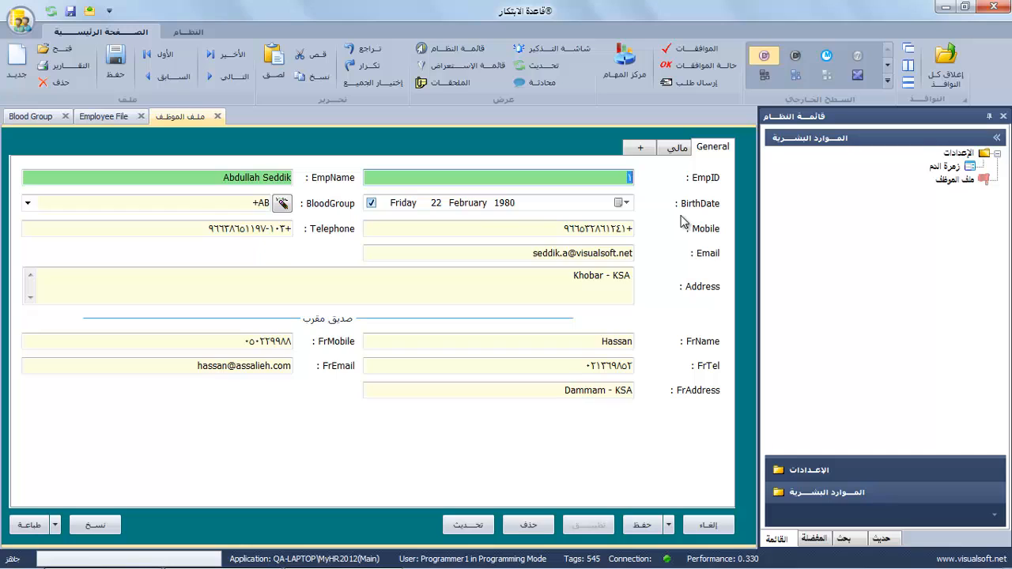
{"action": "right_click", "coordinate": [706, 180]}
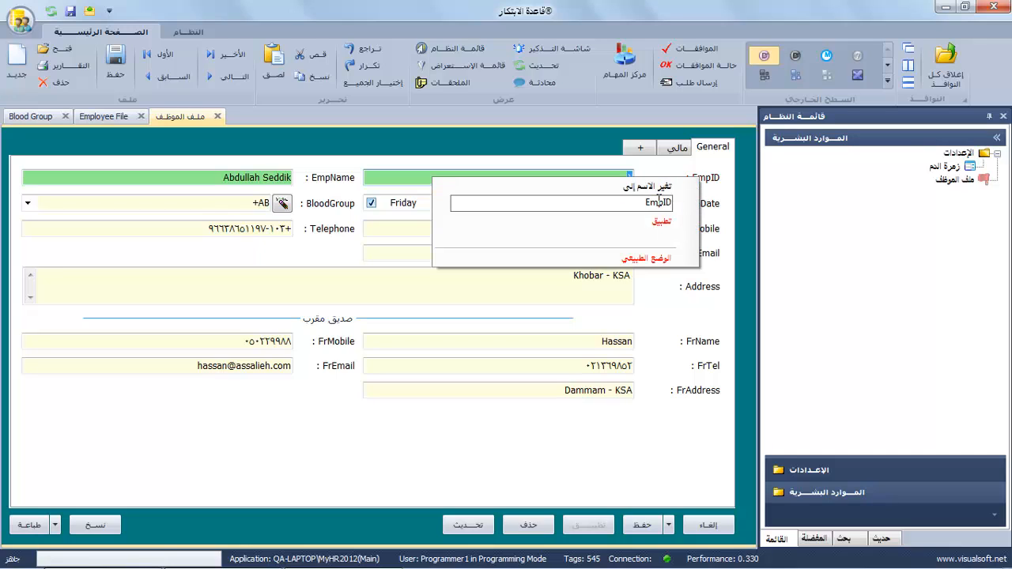
{"action": "type", "text": "رقم الموظف"}
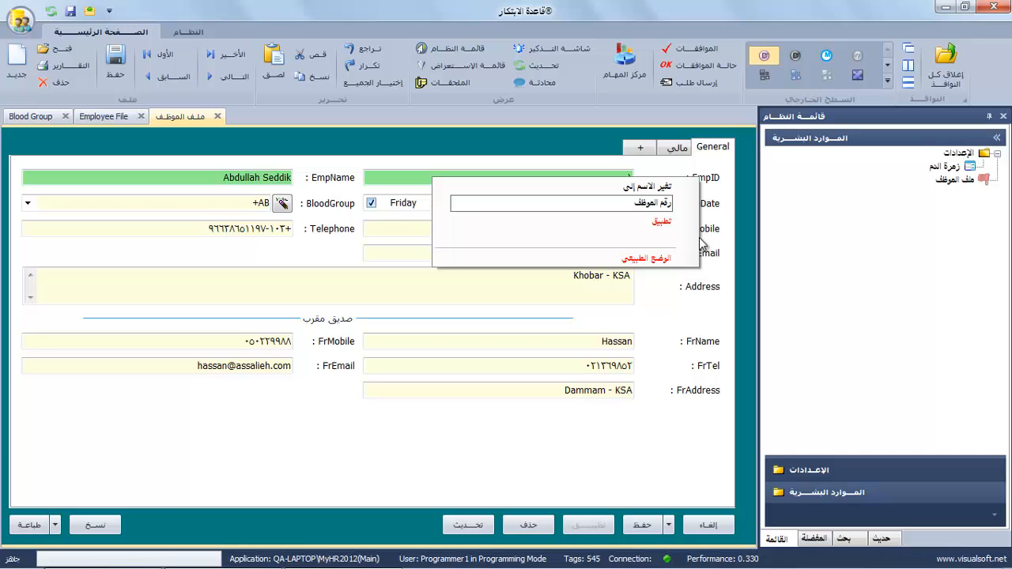
{"action": "left_click", "coordinate": [661, 222]}
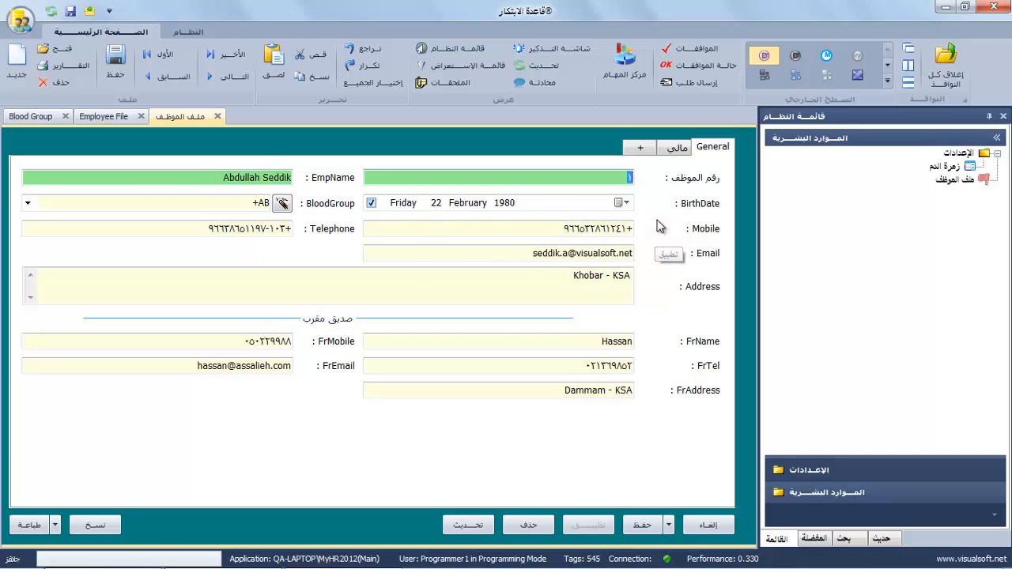
{"action": "left_click", "coordinate": [689, 210]}
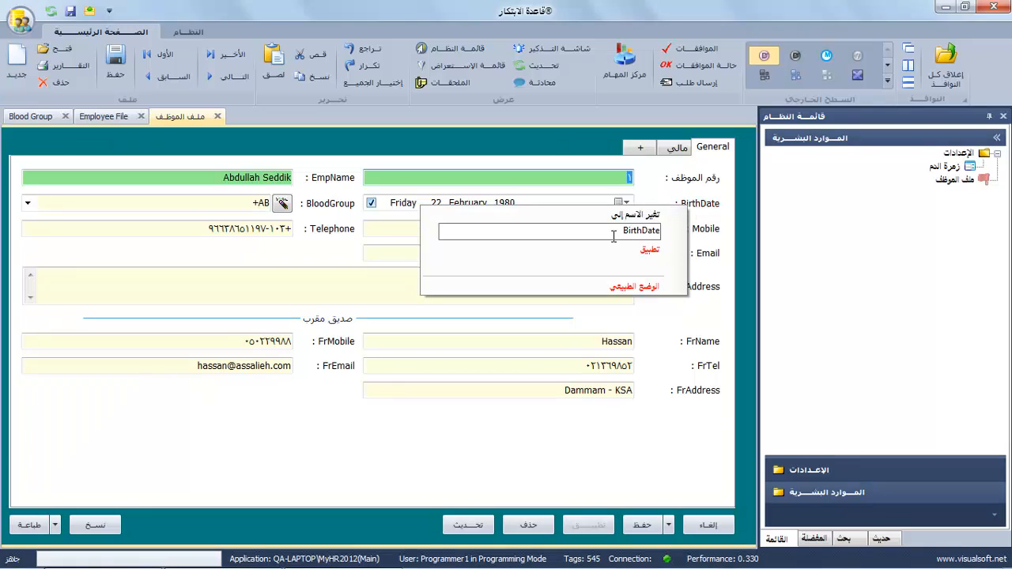
{"action": "type", "text": "تاريخ الميلاد"}
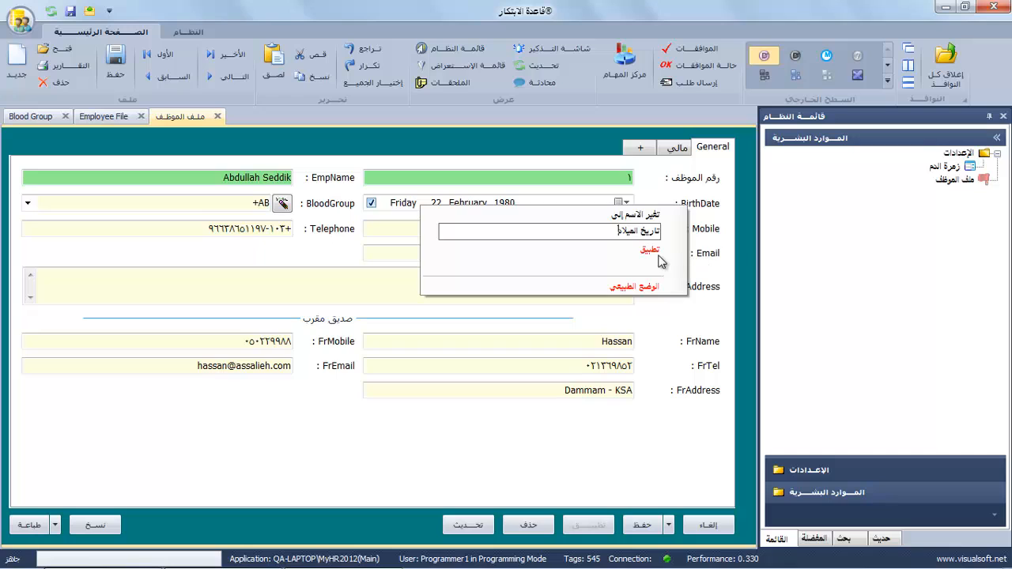
{"action": "left_click", "coordinate": [654, 251]}
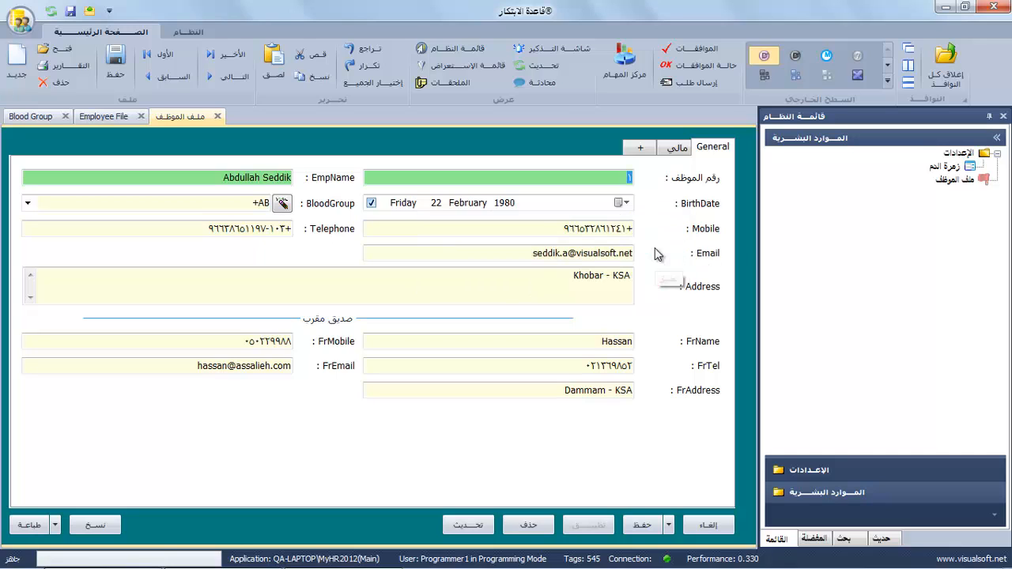
Rename the EmpName, BloodGroup and Telephone labels to اسم الموظف, زمرة الدم and الهاتف.
{"action": "left_click", "coordinate": [326, 188]}
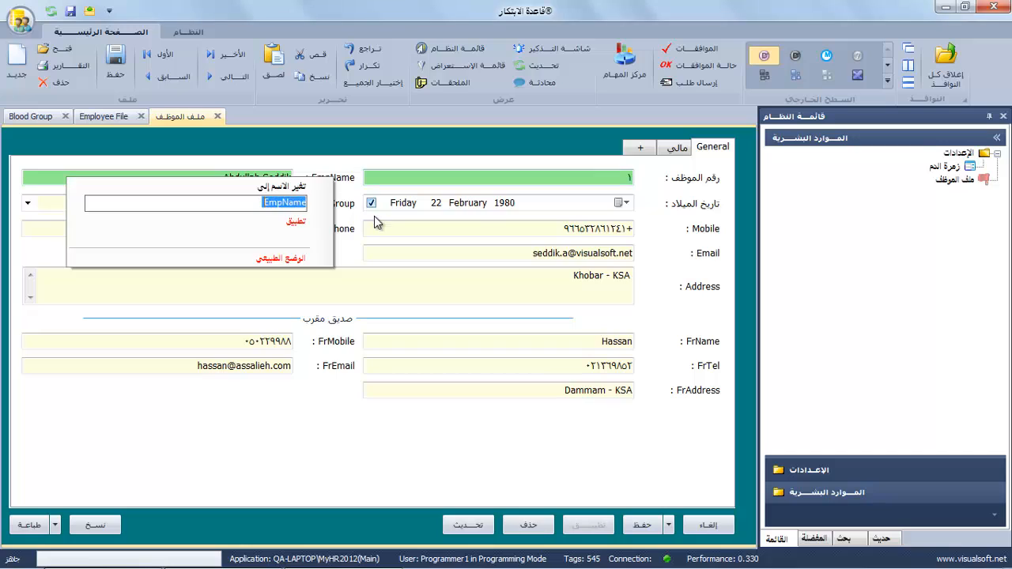
{"action": "type", "text": "اسم الموظف"}
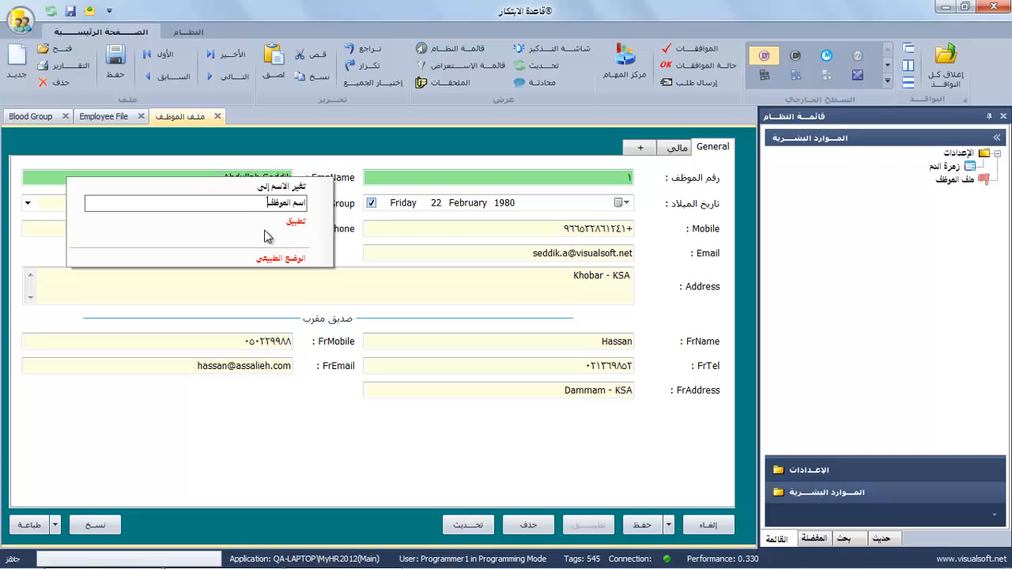
{"action": "left_click", "coordinate": [294, 222]}
{"action": "left_click", "coordinate": [326, 205]}
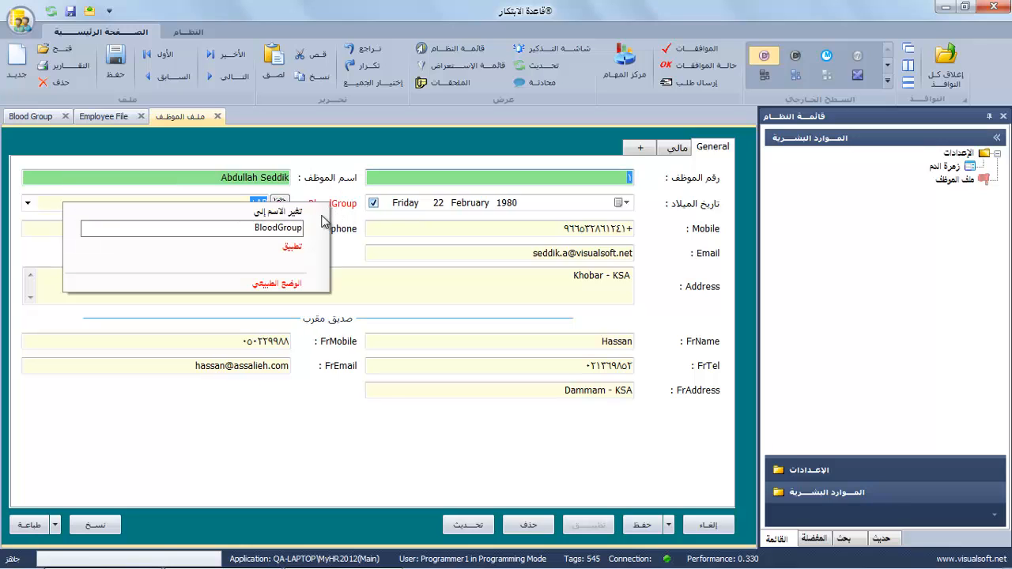
{"action": "type", "text": "أ"}
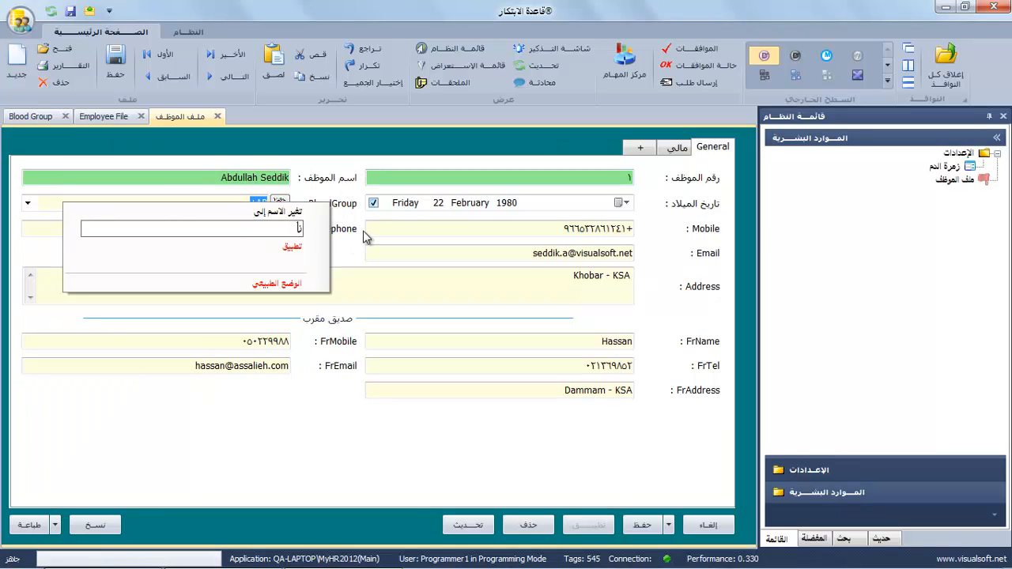
{"action": "type", "text": "هرة الدم"}
{"action": "left_click", "coordinate": [297, 248]}
{"action": "right_click", "coordinate": [338, 229]}
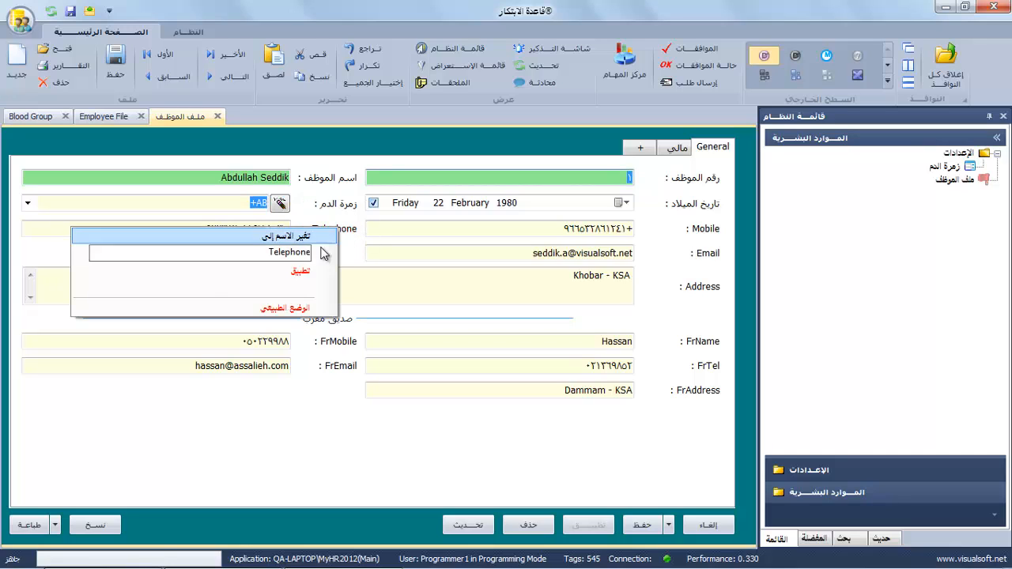
{"action": "type", "text": "أ"}
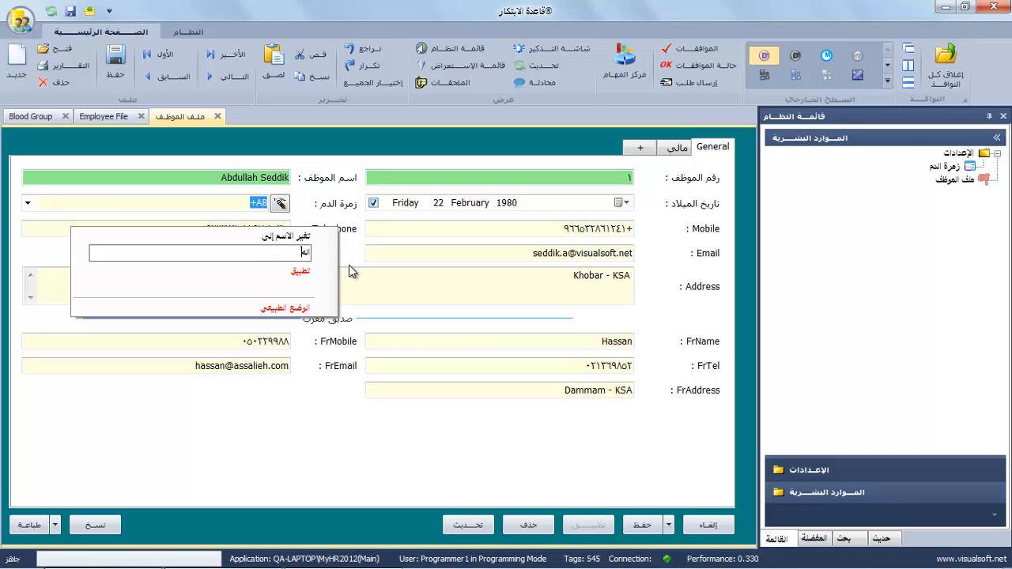
{"action": "left_click", "coordinate": [301, 272]}
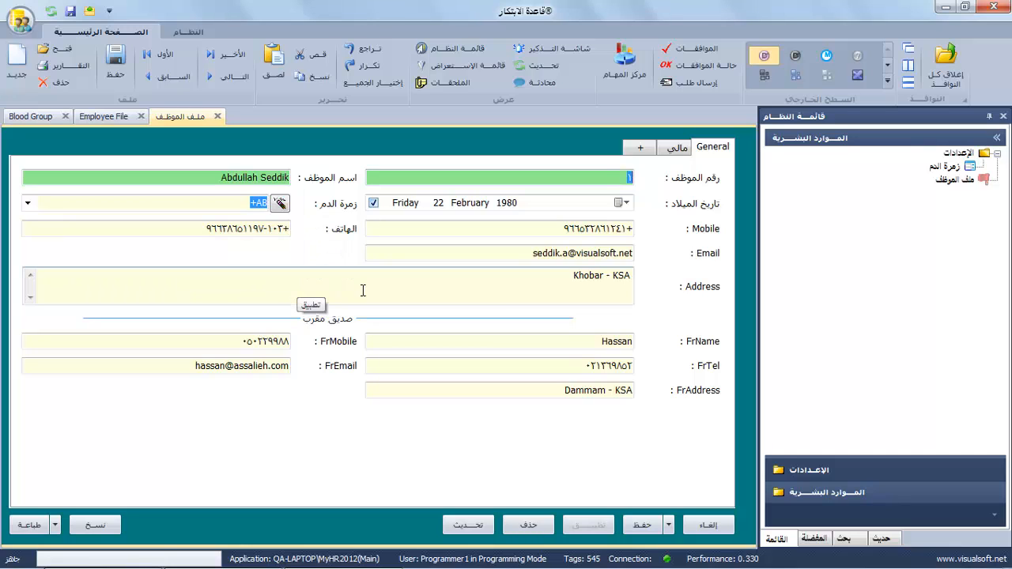
Rename the Mobile label to الجوال and the Email label to البريد الإلكتروني.
{"action": "right_click", "coordinate": [700, 236]}
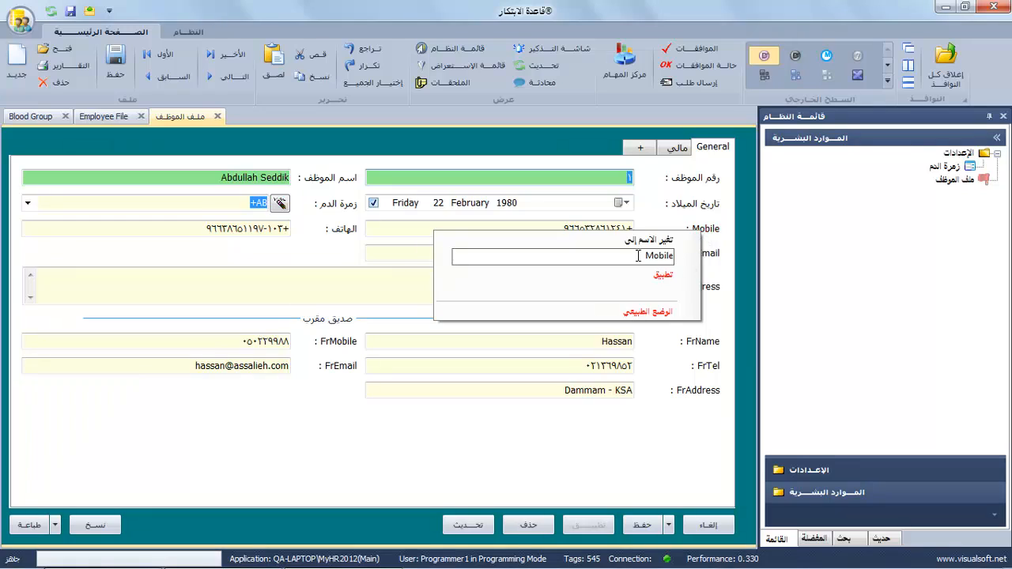
{"action": "key", "text": "BackSpace"}
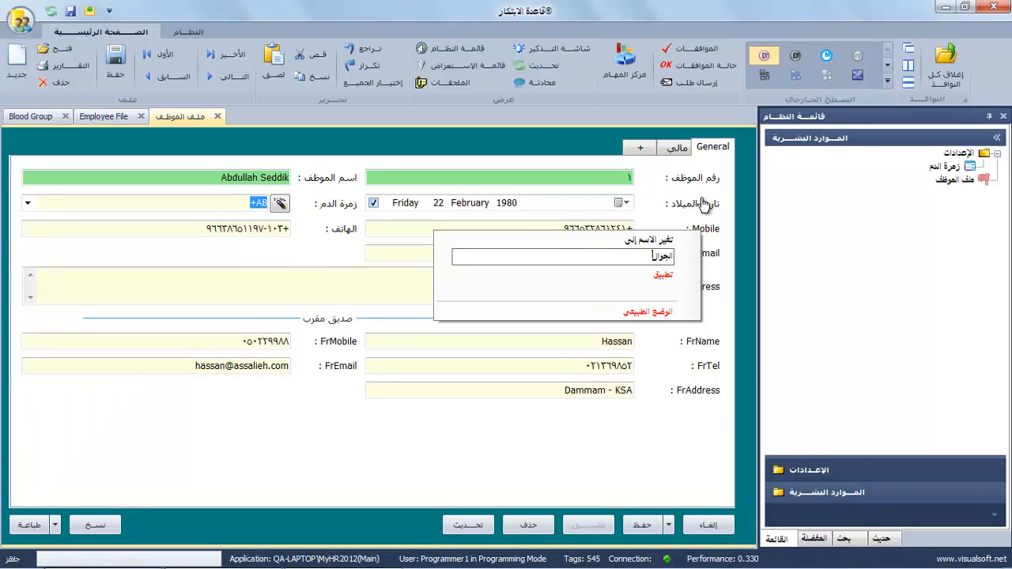
{"action": "left_click", "coordinate": [664, 277]}
{"action": "right_click", "coordinate": [716, 254]}
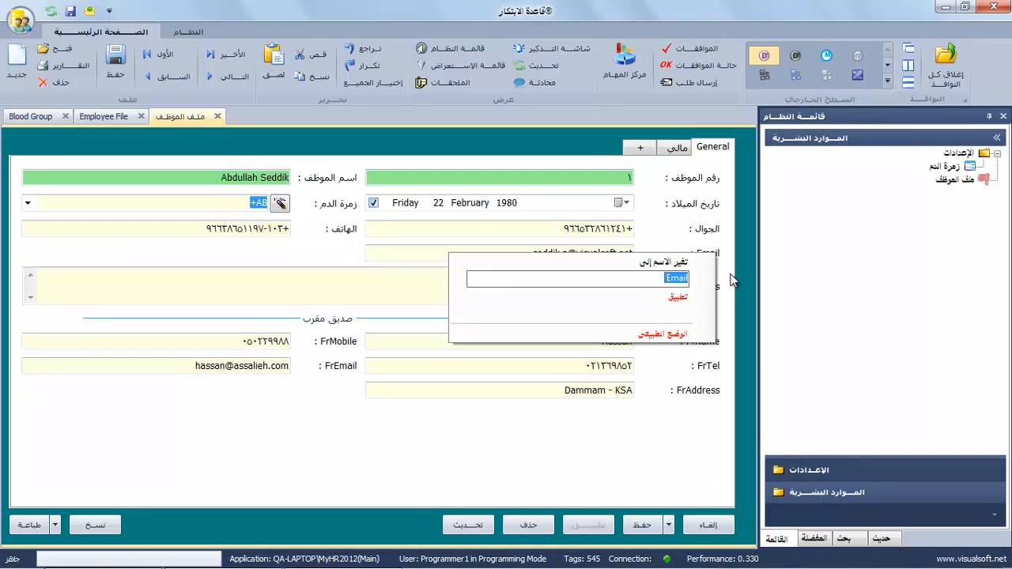
{"action": "type", "text": "الأ"}
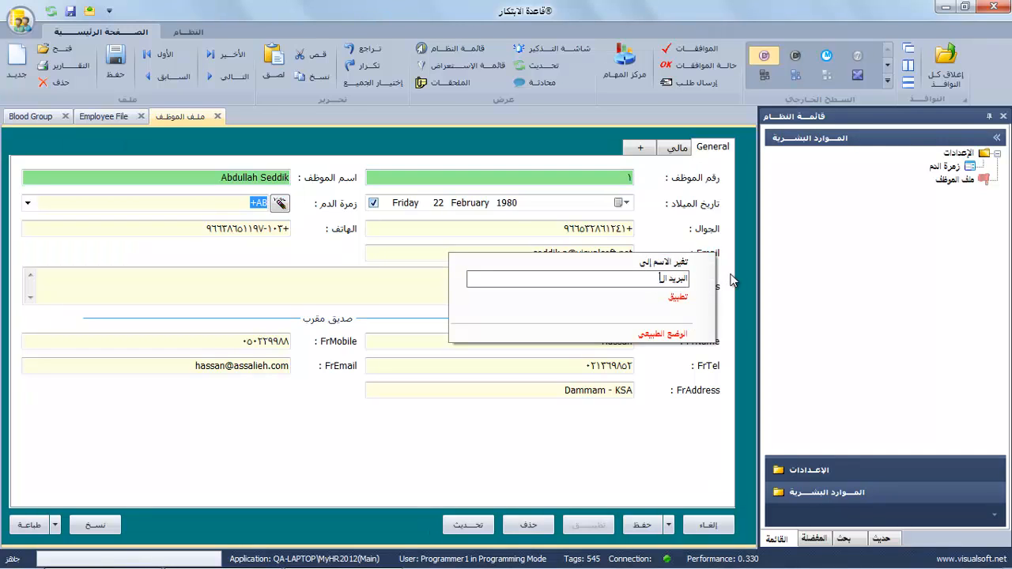
{"action": "key", "text": "BackSpace"}
{"action": "type", "text": "إلكتروني"}
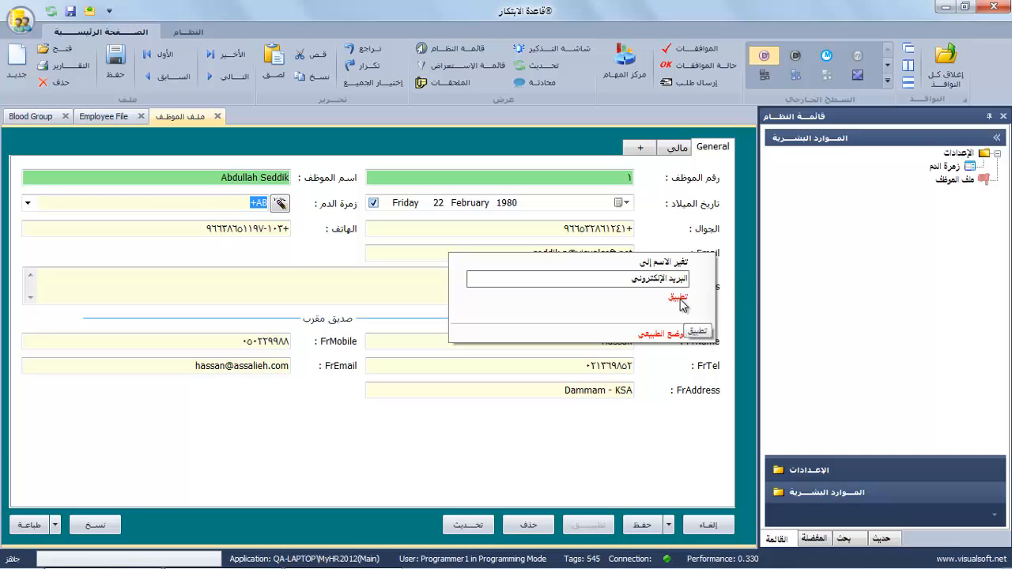
{"action": "left_click", "coordinate": [680, 299]}
Rename the Address label to العنوان.
{"action": "left_click", "coordinate": [708, 292]}
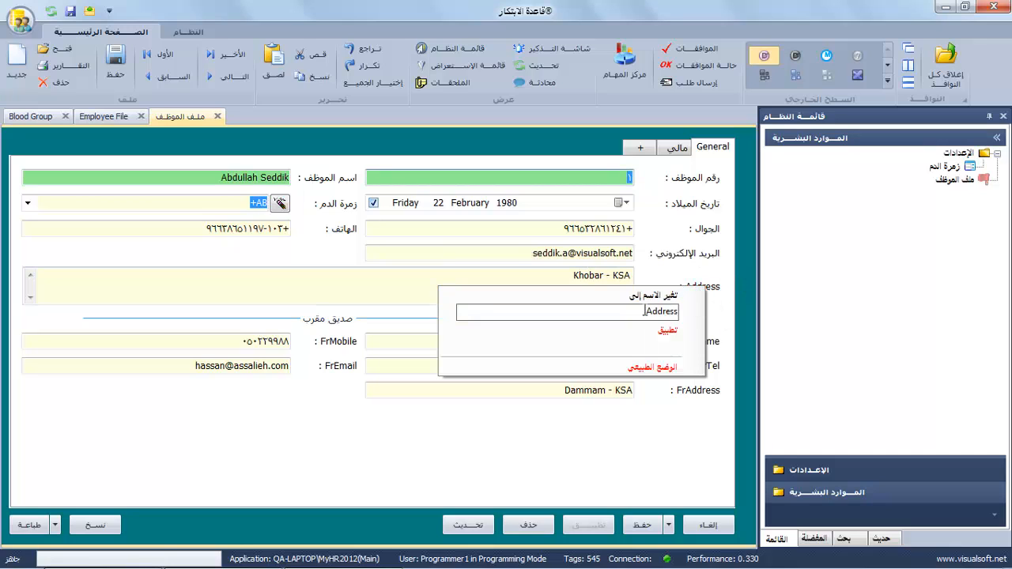
{"action": "type", "text": "العنوان"}
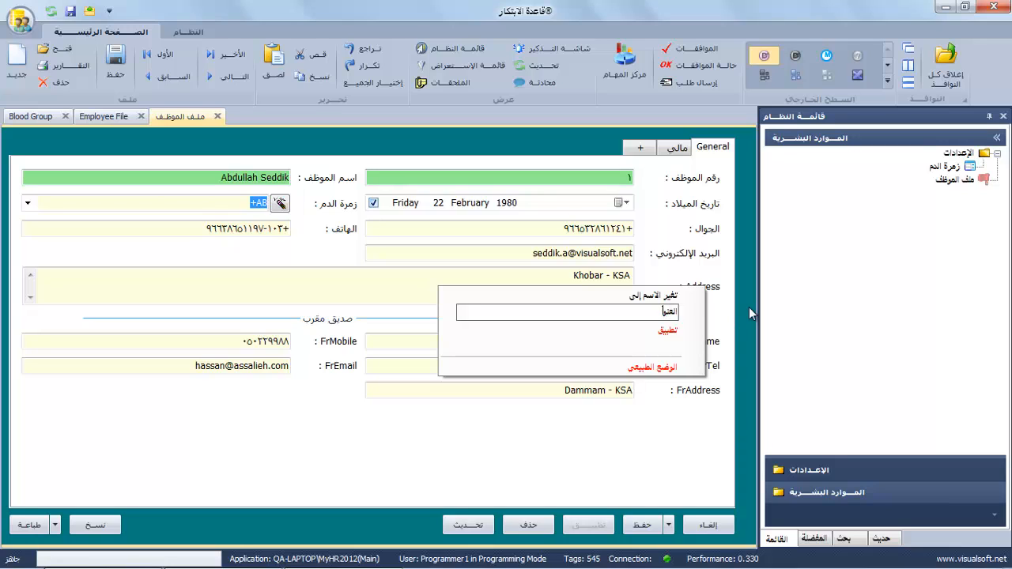
{"action": "left_click", "coordinate": [668, 330]}
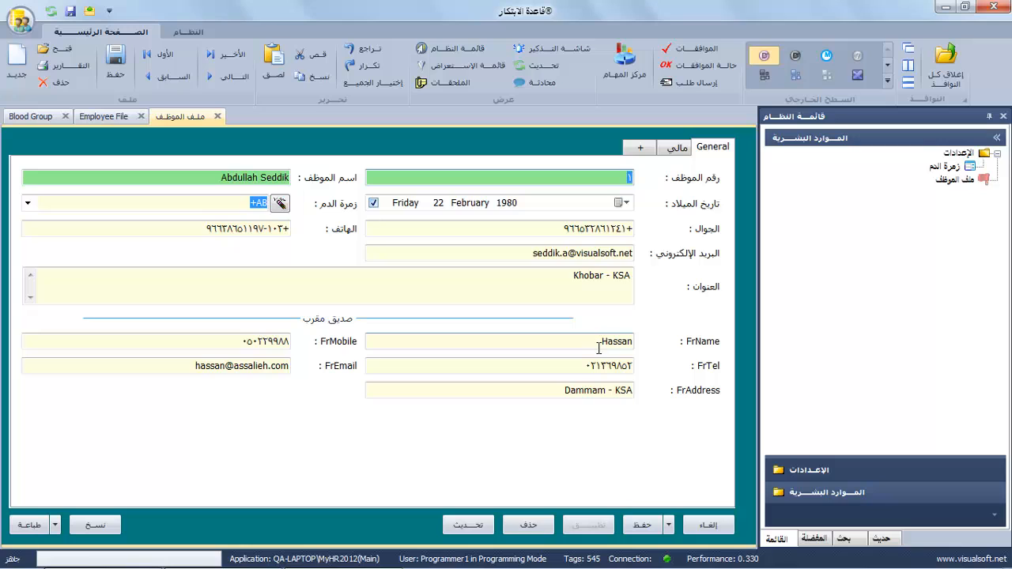
{"action": "left_click_drag", "start_coordinate": [588, 344], "coordinate": [652, 336]}
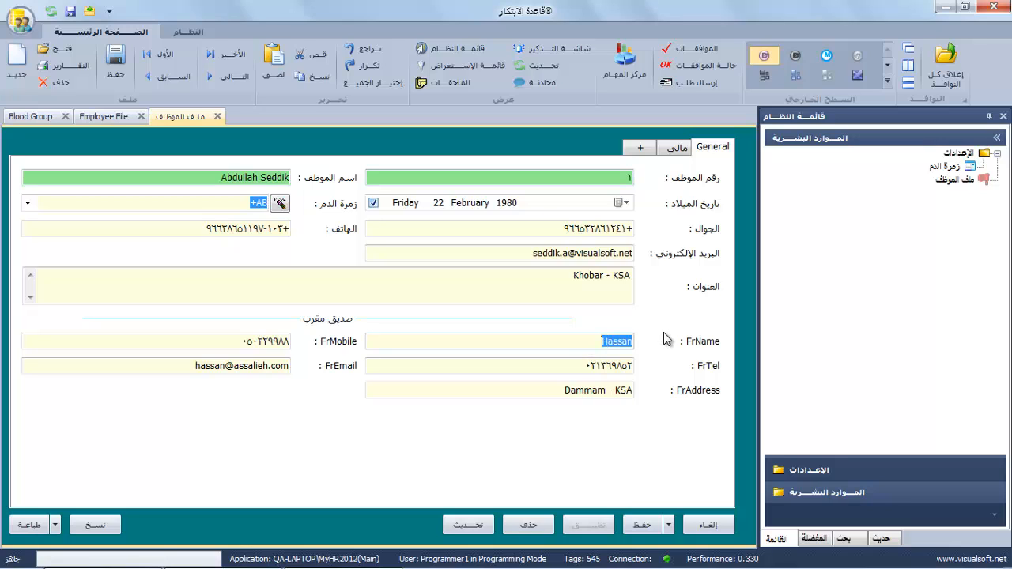
Rename the FrName and FrMobile labels to اسم الصديق and جوال الصديق.
{"action": "right_click", "coordinate": [696, 342]}
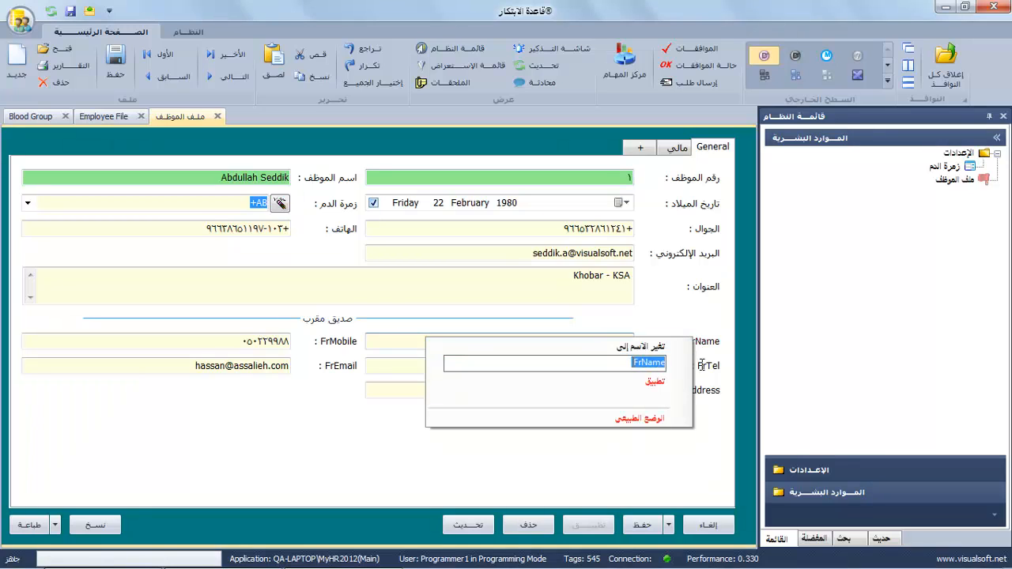
{"action": "type", "text": "أ"}
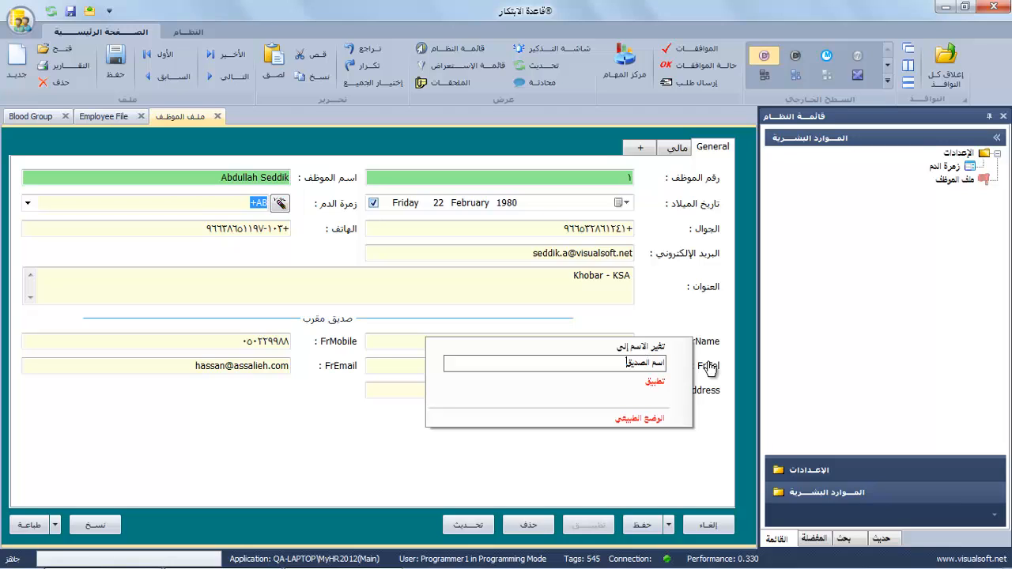
{"action": "left_click", "coordinate": [656, 382]}
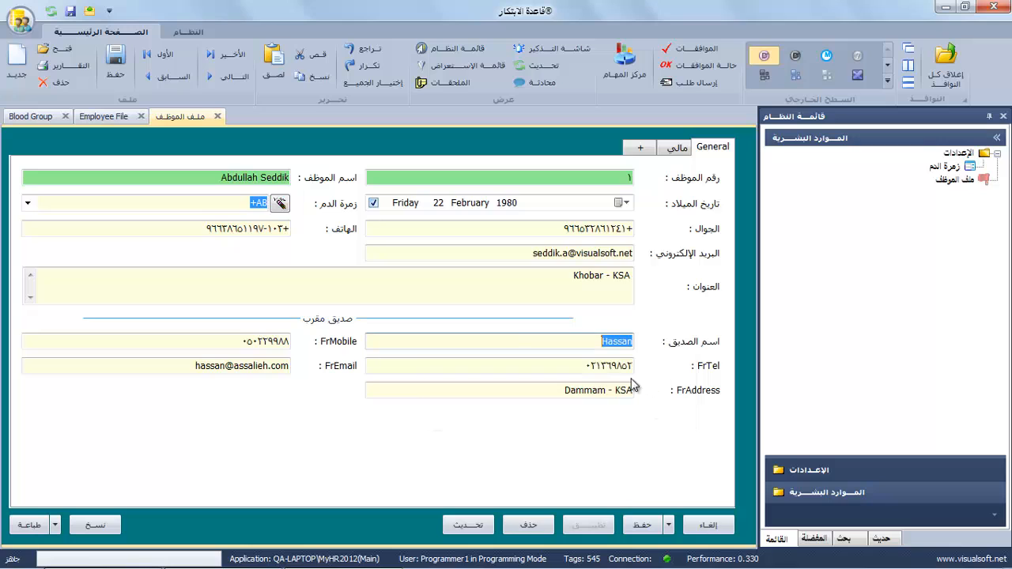
{"action": "right_click", "coordinate": [328, 343]}
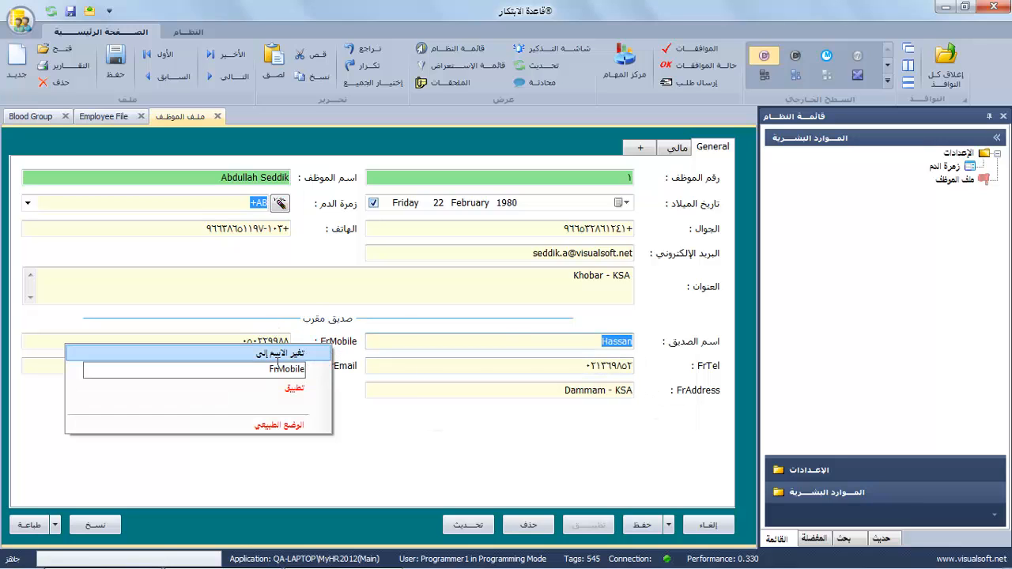
{"action": "double_click", "coordinate": [270, 371]}
{"action": "type", "text": "جوال الصديق"}
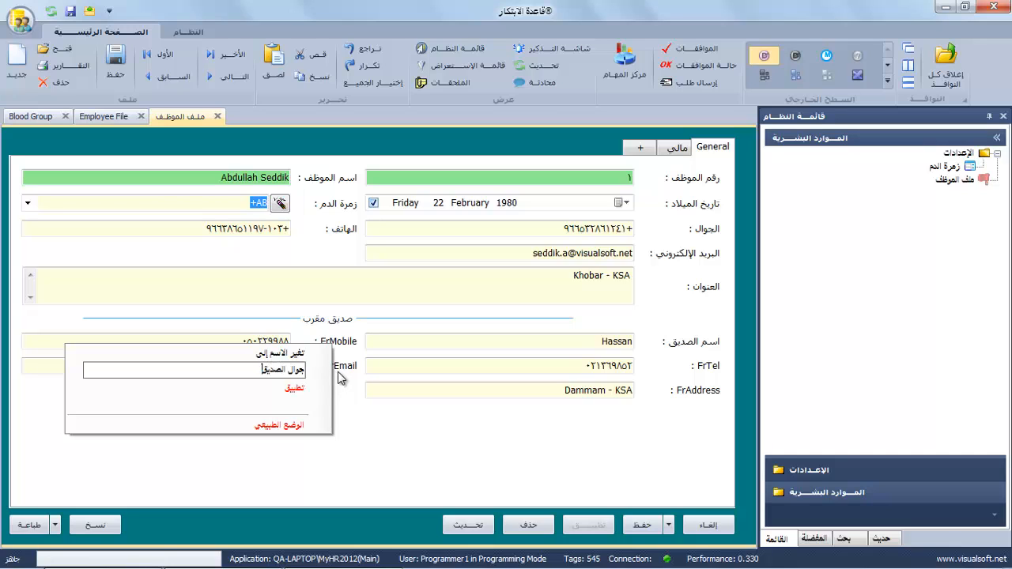
{"action": "left_click", "coordinate": [295, 389]}
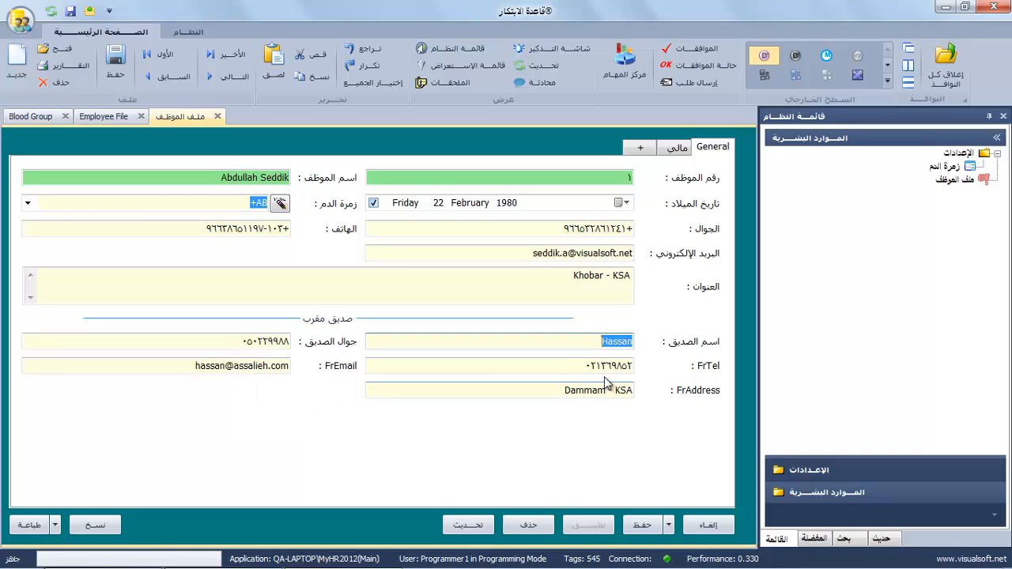
Rename FrTel, FrEmail and FrAddress to هاتف الصديق, بريد الصديق and عنوان الصديق.
{"action": "double_click", "coordinate": [695, 370]}
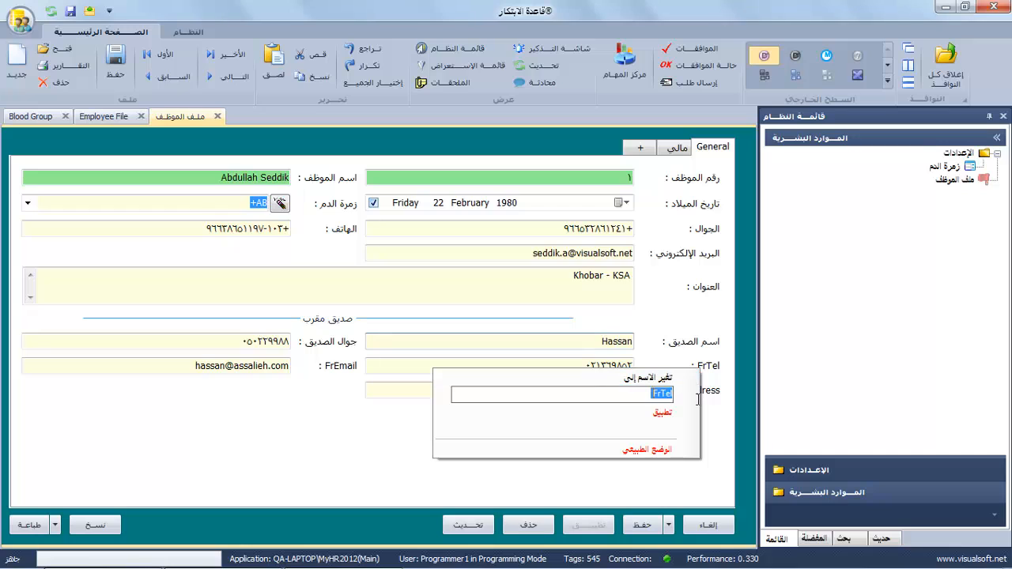
{"action": "type", "text": "هاتف الصديق"}
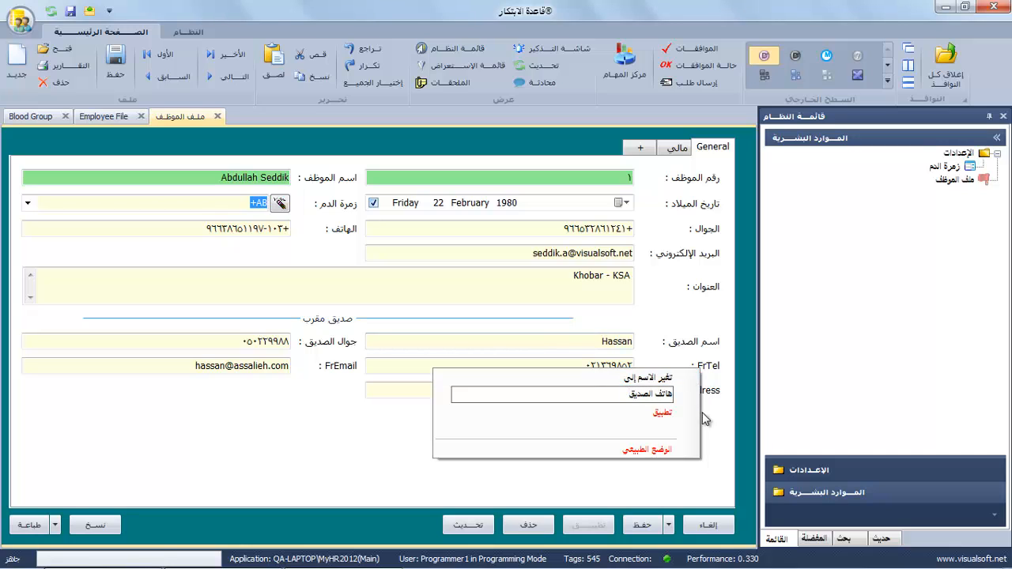
{"action": "left_click", "coordinate": [667, 414]}
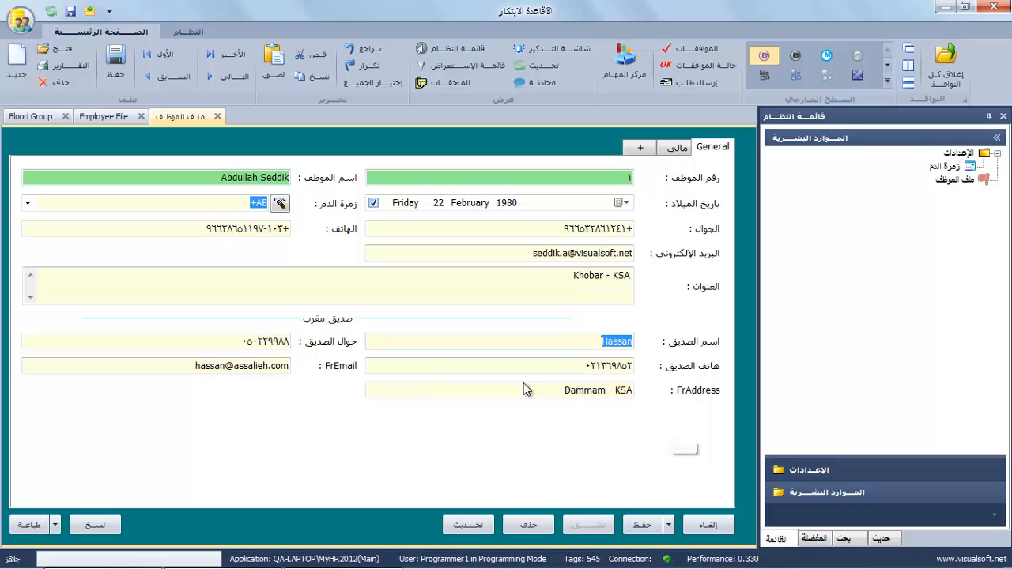
{"action": "double_click", "coordinate": [339, 372]}
{"action": "left_click_drag", "start_coordinate": [280, 393], "coordinate": [343, 388]}
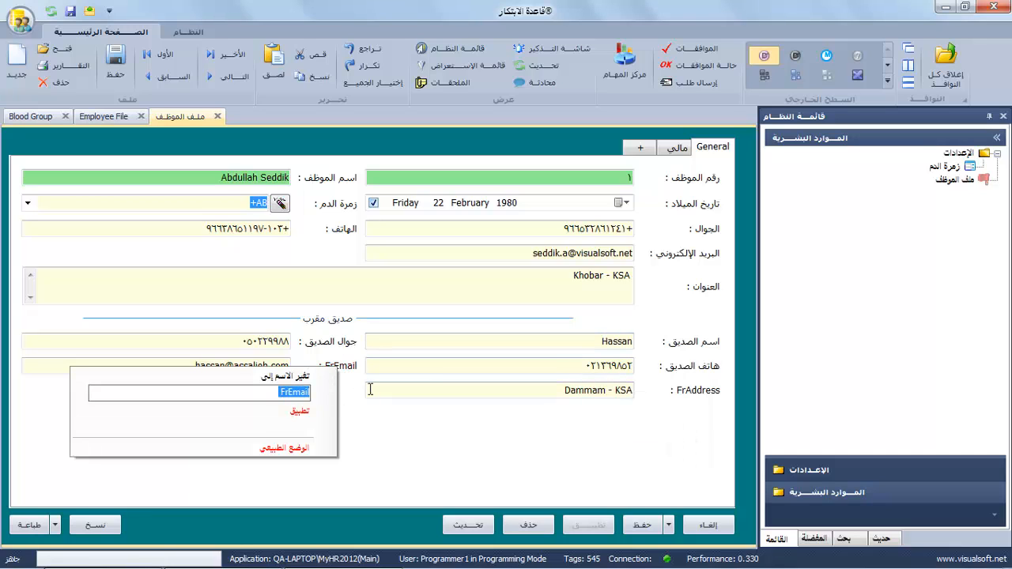
{"action": "type", "text": "بريد الصديق"}
{"action": "left_click", "coordinate": [305, 412]}
{"action": "right_click", "coordinate": [699, 396]}
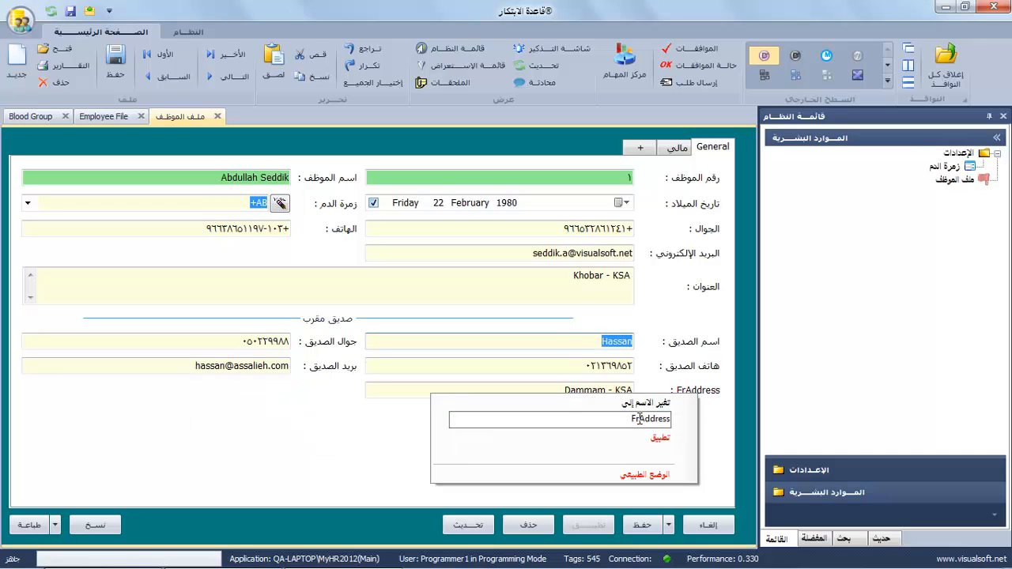
{"action": "type", "text": "عنوان الصديق"}
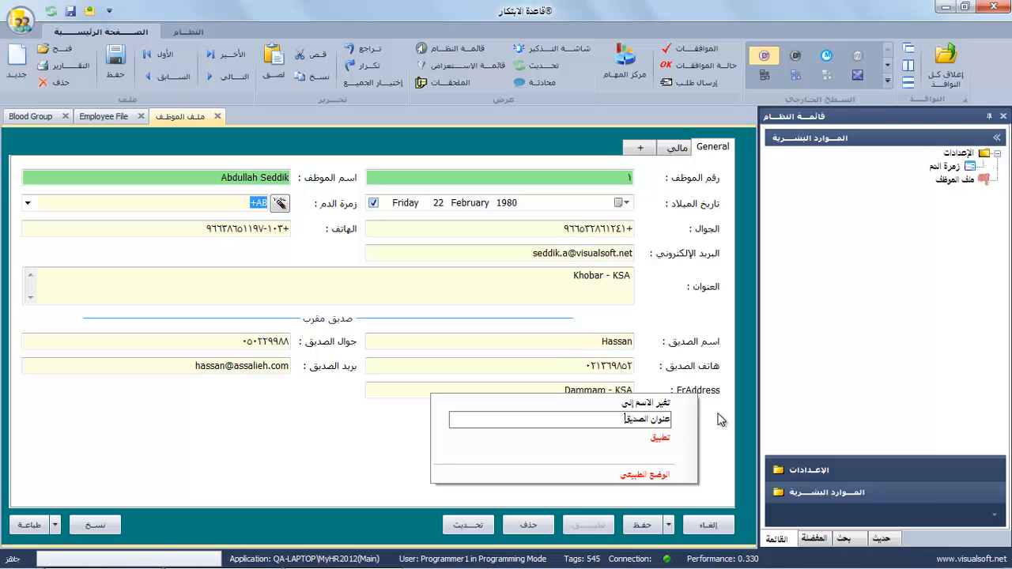
{"action": "left_click", "coordinate": [661, 438]}
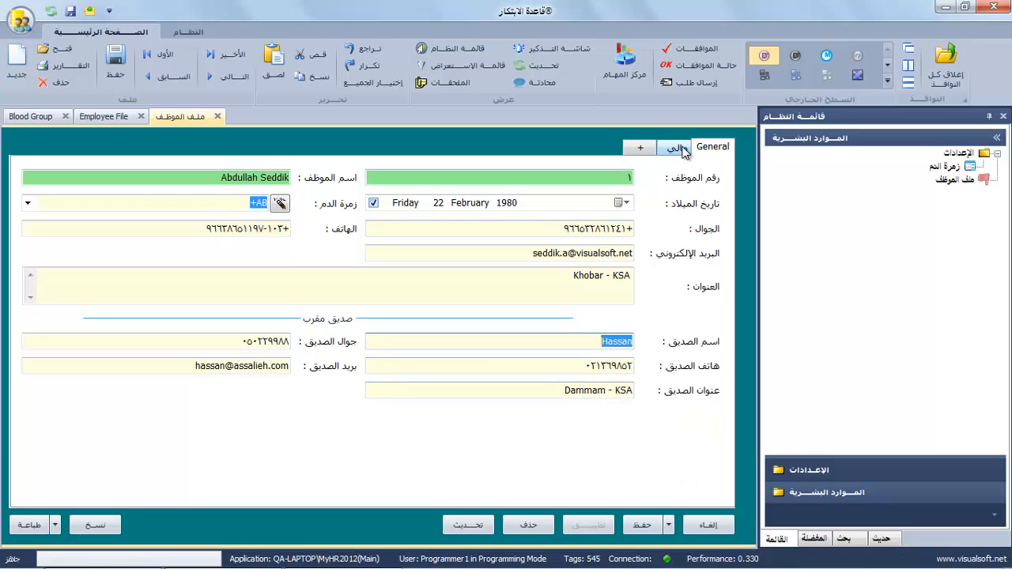
{"action": "left_click", "coordinate": [714, 152]}
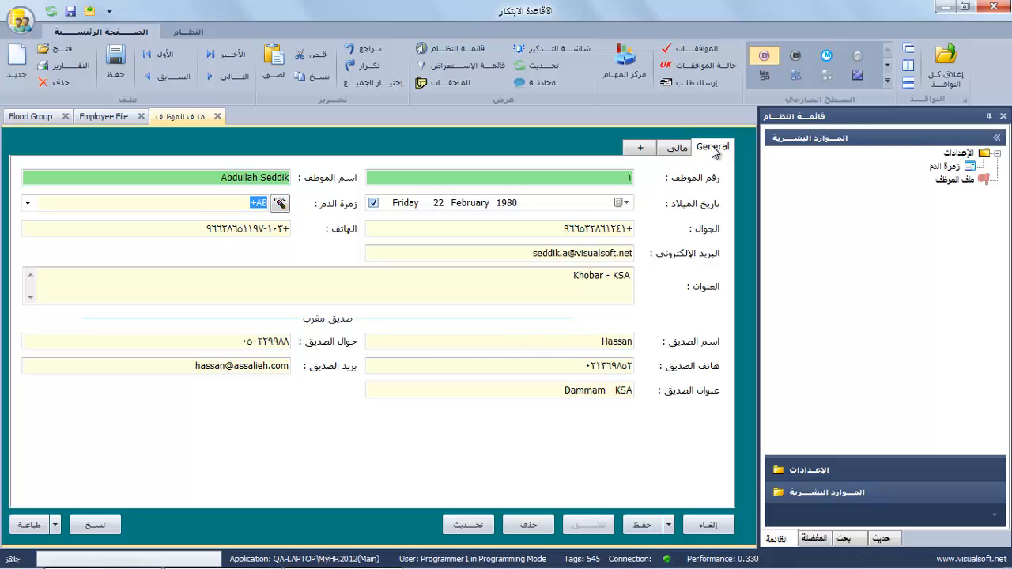
Open the General page's ترتيب الحقول table and start typing ١ into Employee ID's tab name.
{"action": "right_click", "coordinate": [617, 499]}
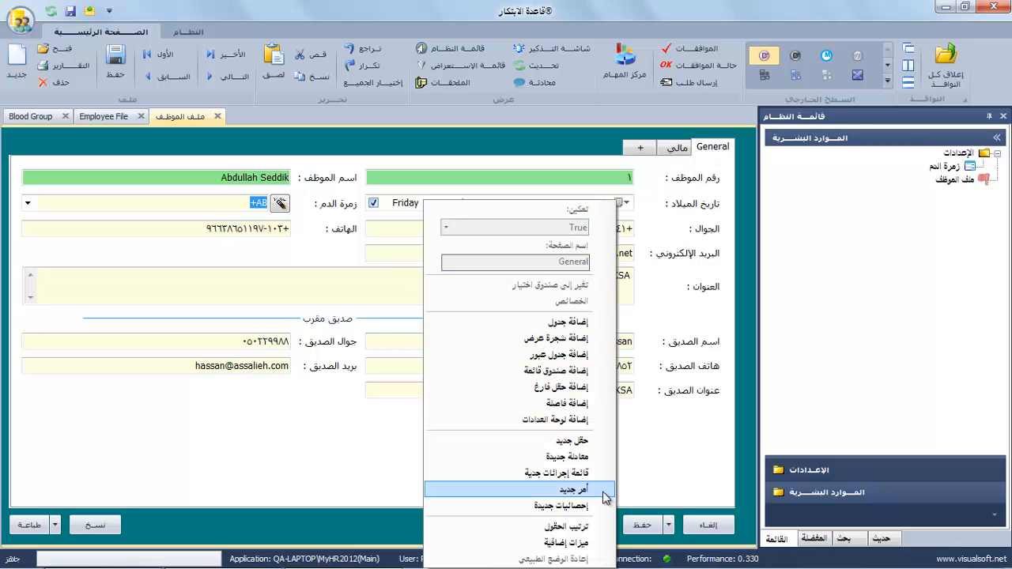
{"action": "left_click", "coordinate": [581, 527]}
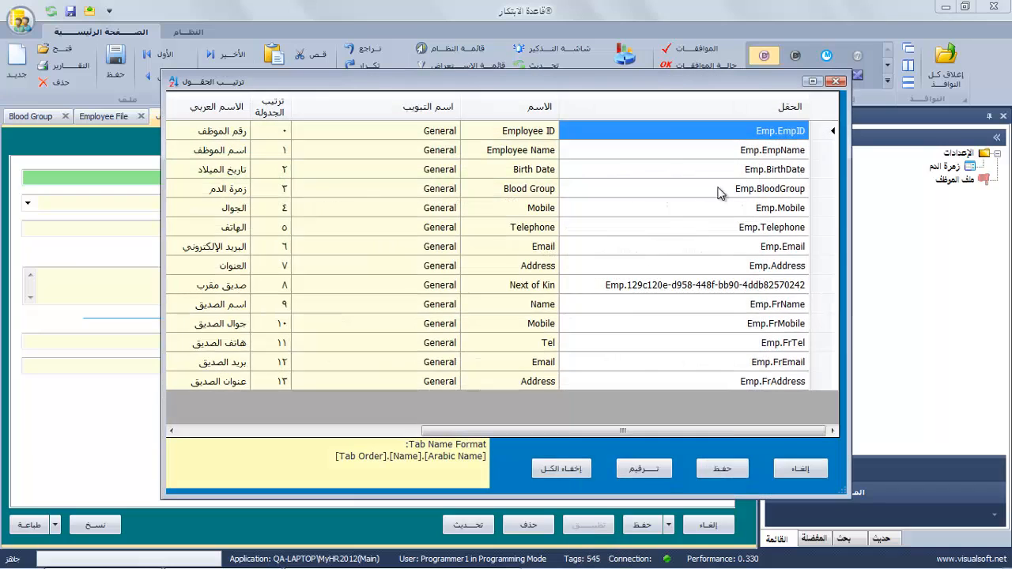
{"action": "left_click", "coordinate": [402, 133]}
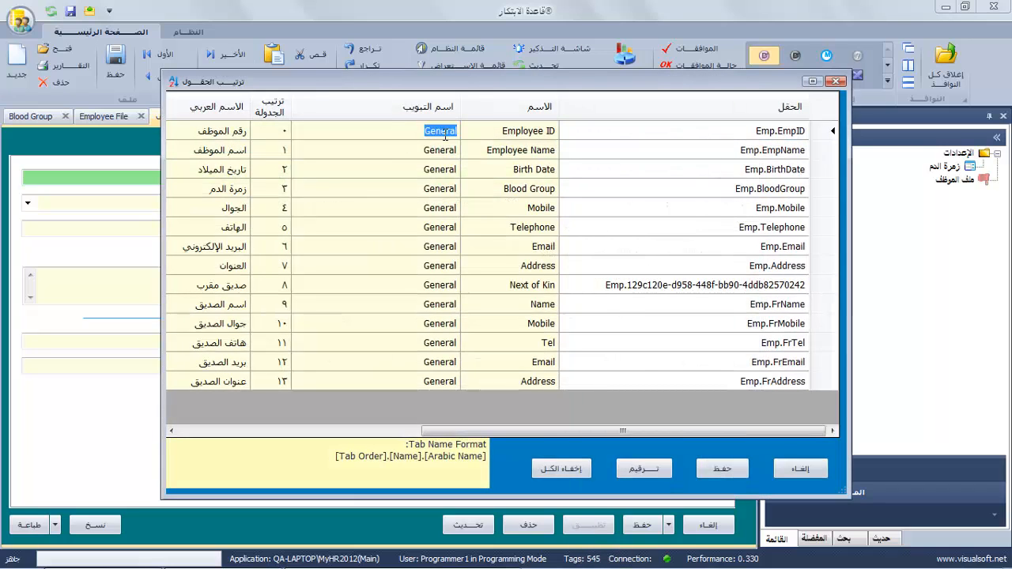
{"action": "type", "text": "١"}
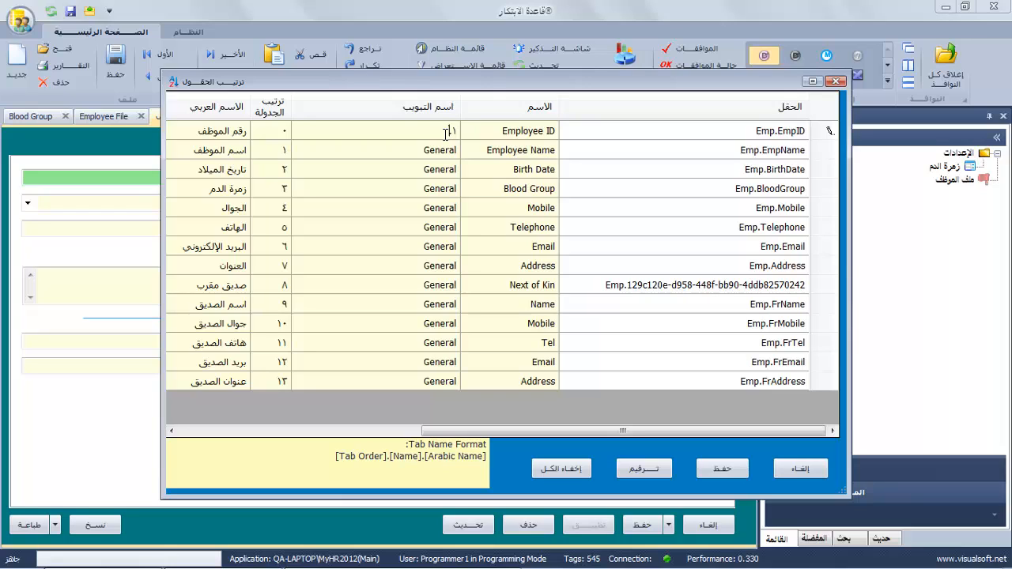
{"action": "key", "text": "alt"}
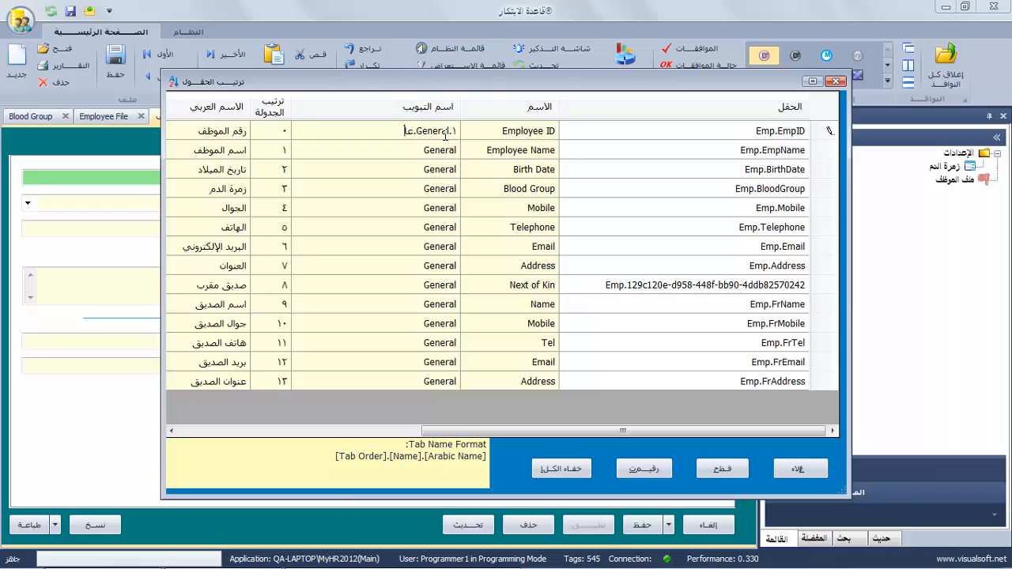
Set every field's tab name to ١.General.عام, then close the field list and employee form.
{"action": "left_click", "coordinate": [400, 156]}
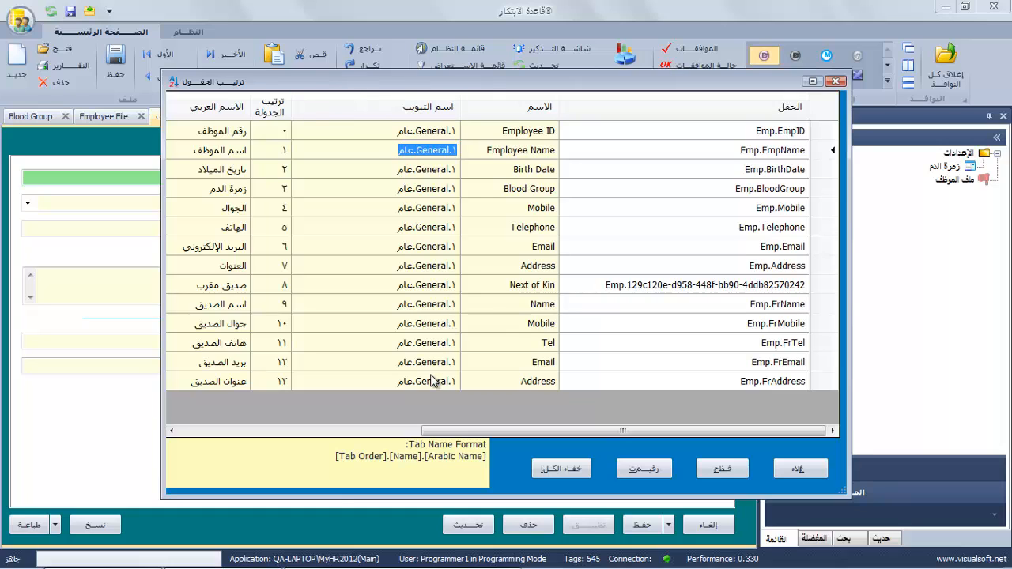
{"action": "left_click", "coordinate": [718, 474]}
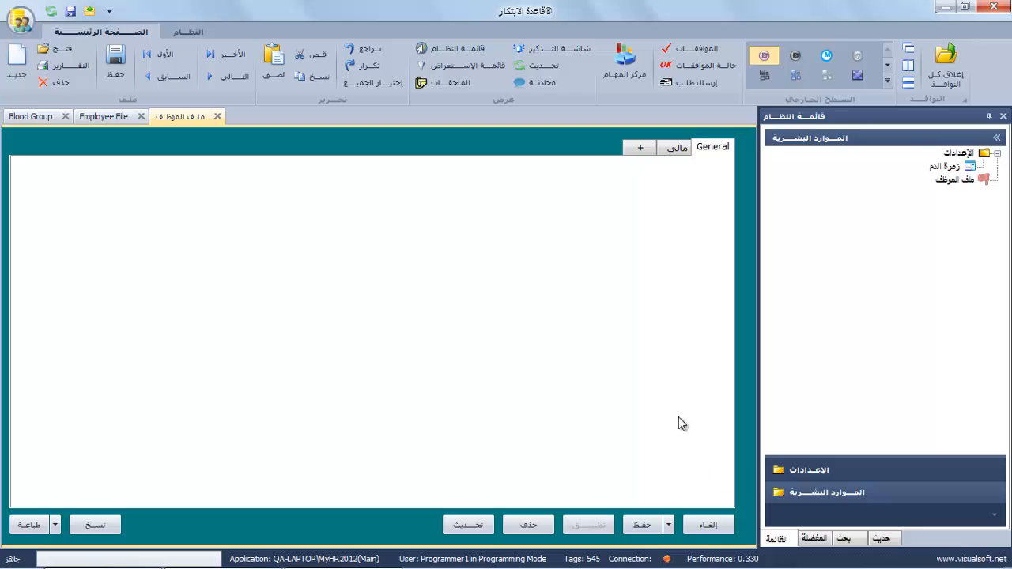
{"action": "left_click", "coordinate": [726, 528]}
Open the employee record and rename the BasicSalary label on the مالي tab to الراتب الأساسي.
{"action": "double_click", "coordinate": [660, 195]}
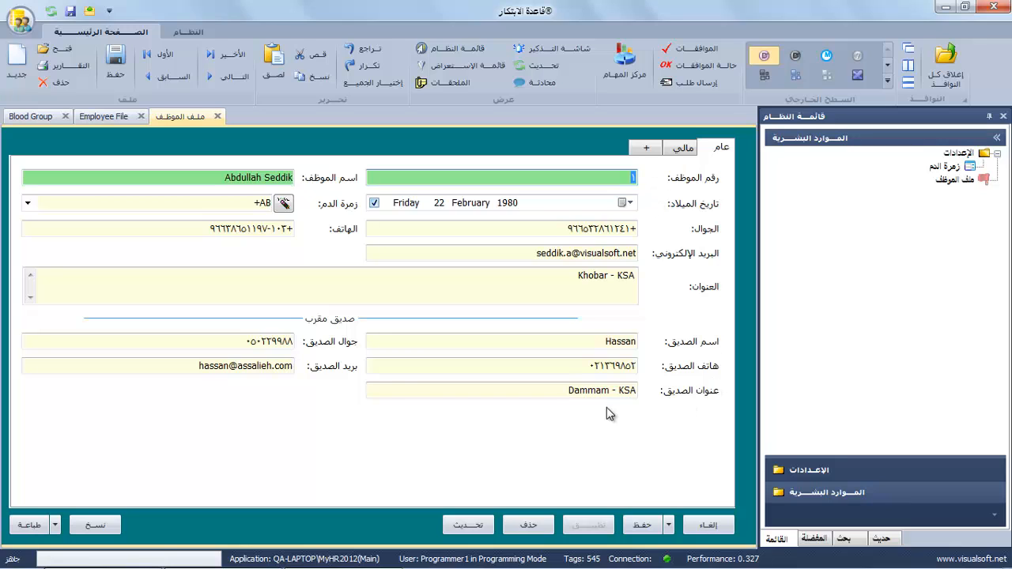
{"action": "left_click", "coordinate": [680, 148]}
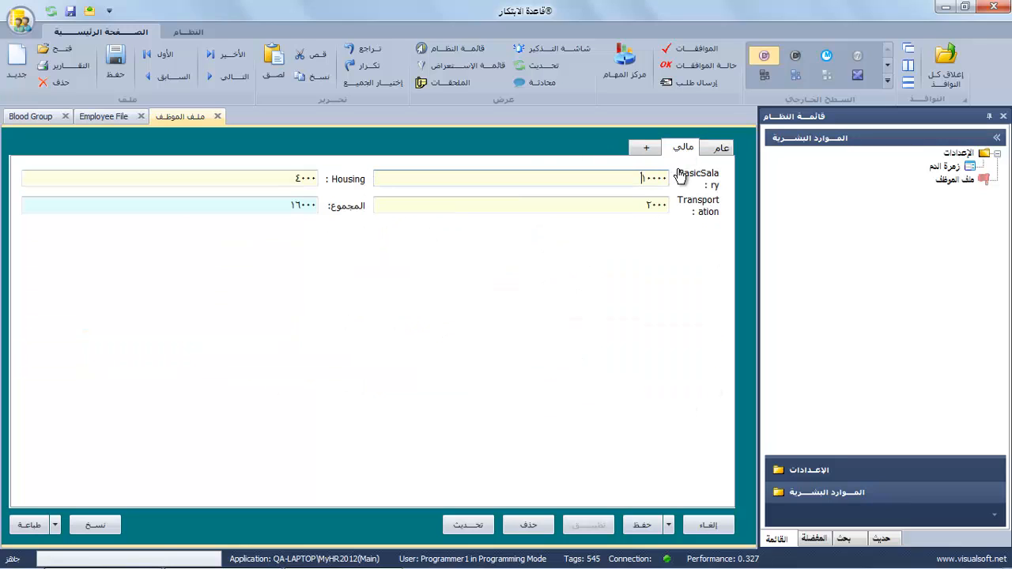
{"action": "right_click", "coordinate": [696, 179]}
{"action": "double_click", "coordinate": [627, 200]}
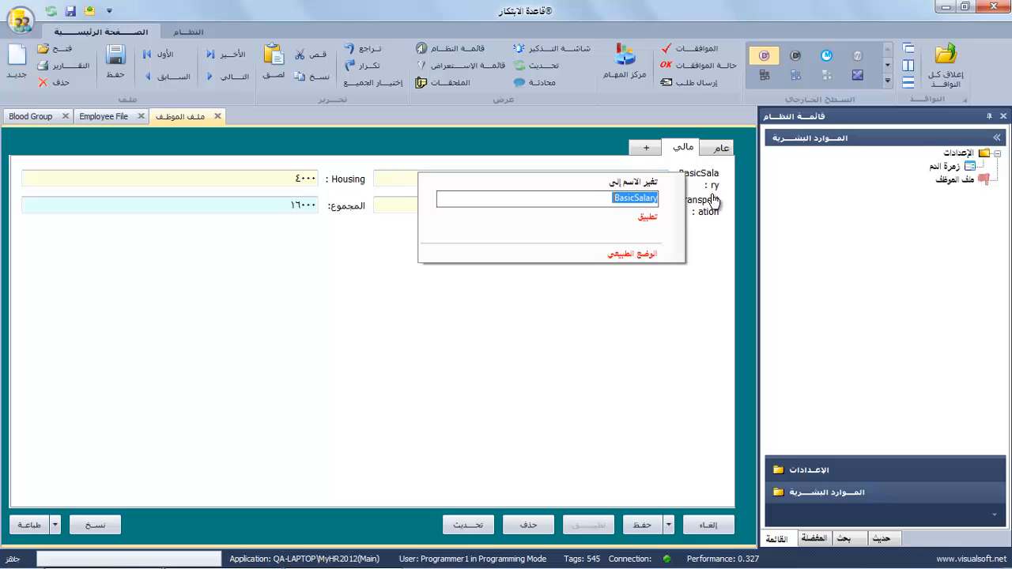
{"action": "type", "text": "ا"}
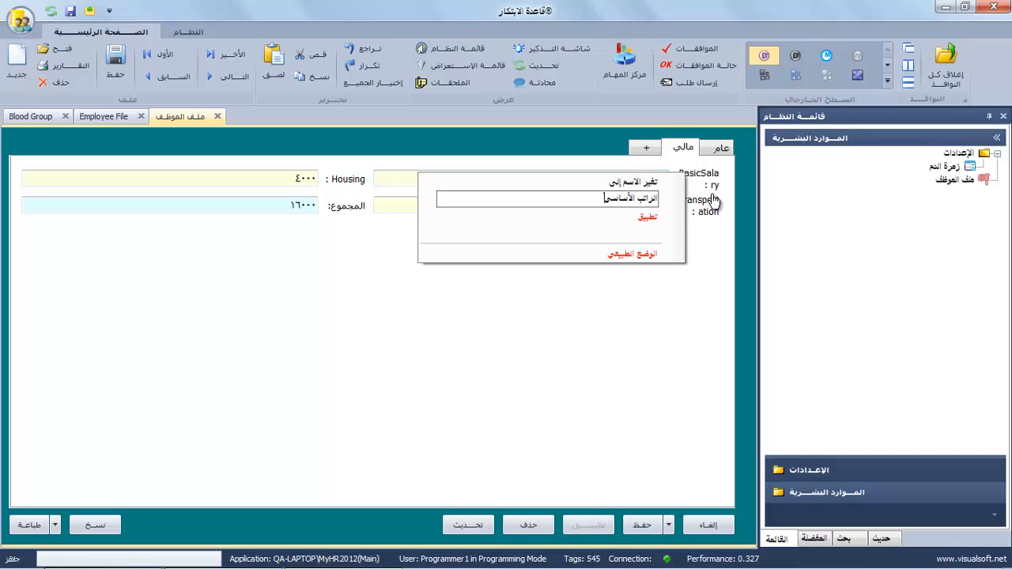
{"action": "type", "text": "لراتب الأساسي"}
{"action": "left_click", "coordinate": [647, 216]}
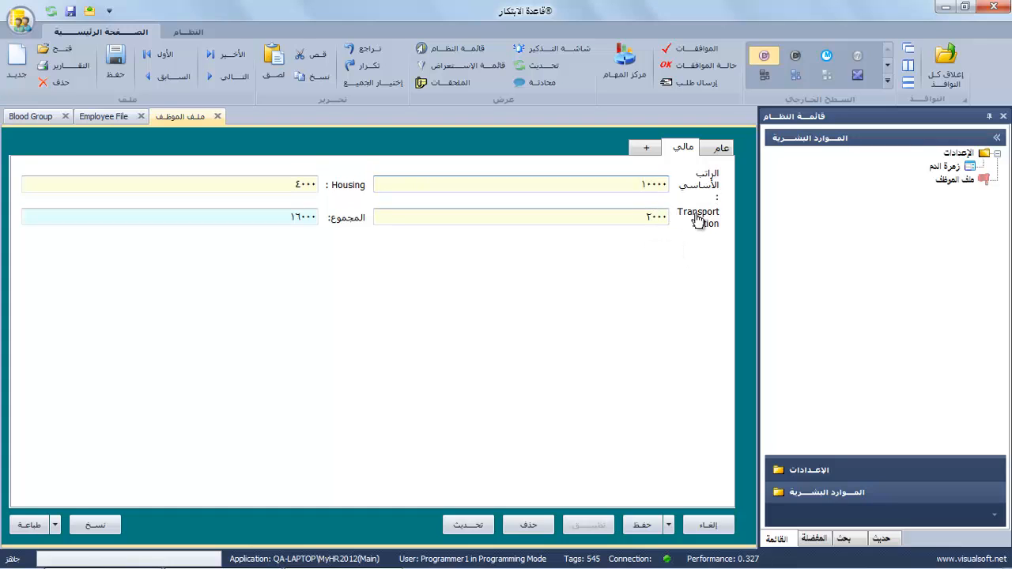
Rename the Transportation label to بدل المواصلات.
{"action": "right_click", "coordinate": [697, 219]}
{"action": "double_click", "coordinate": [602, 237]}
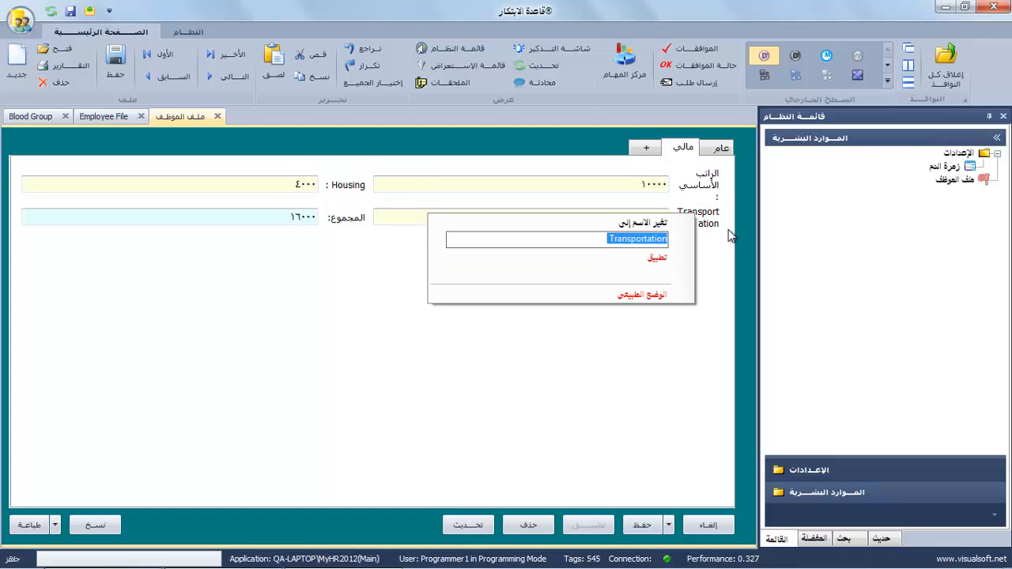
{"action": "type", "text": "بدل المواصلات"}
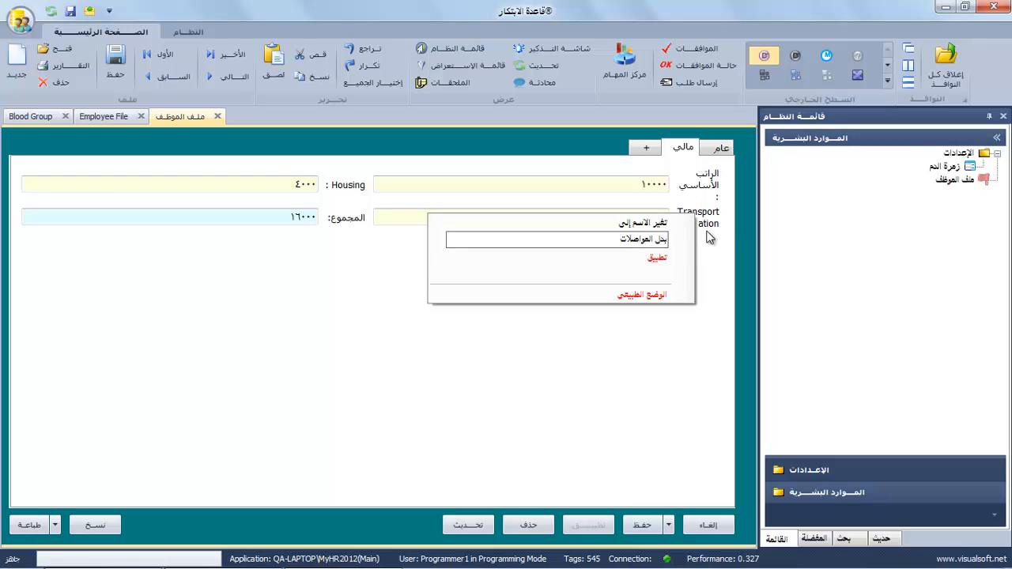
{"action": "left_click", "coordinate": [657, 259]}
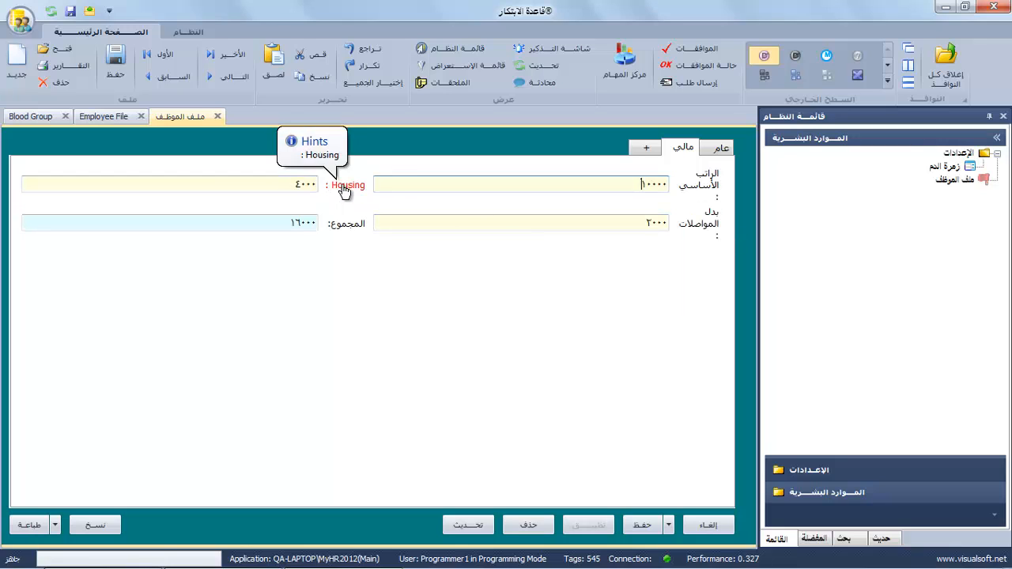
Rename the Housing label to بدل السكن, then return to the general page.
{"action": "left_click", "coordinate": [338, 185]}
{"action": "double_click", "coordinate": [283, 210]}
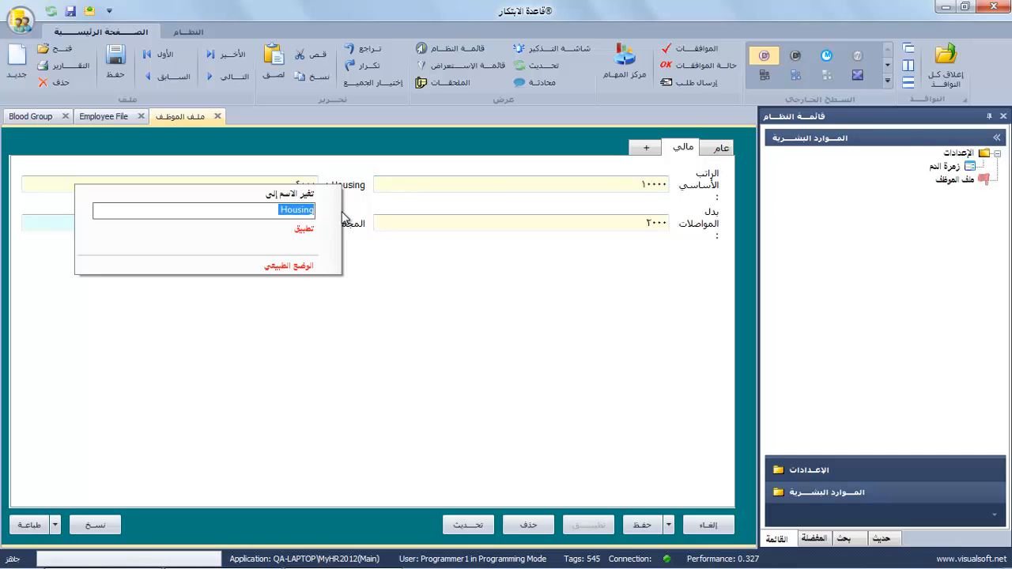
{"action": "type", "text": "بدل السكن"}
{"action": "left_click", "coordinate": [303, 229]}
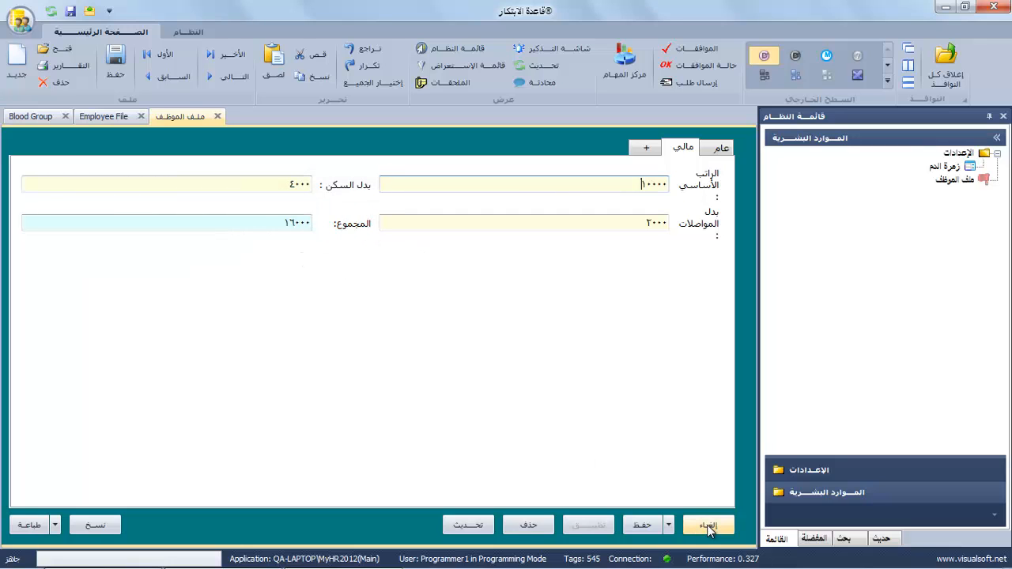
{"action": "left_click", "coordinate": [654, 154]}
{"action": "left_click", "coordinate": [679, 150]}
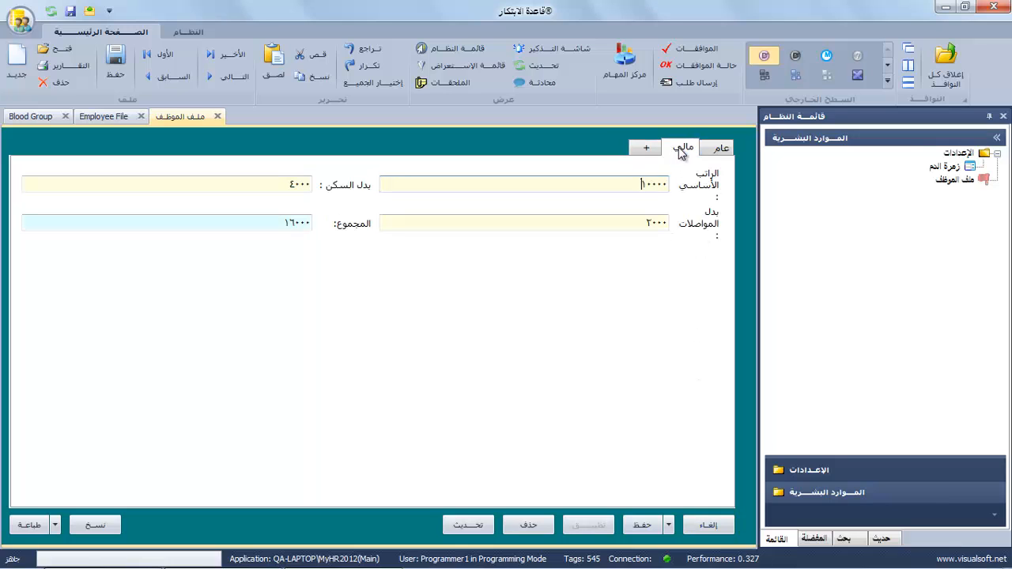
{"action": "left_click", "coordinate": [717, 151]}
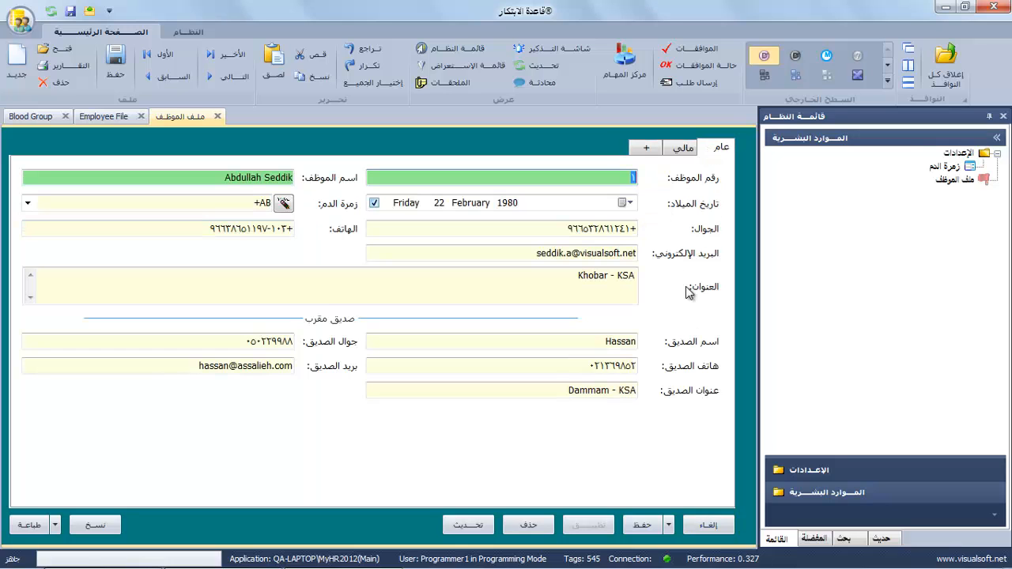
Start a new employee record and enter the employee's full name.
{"action": "left_click", "coordinate": [706, 526]}
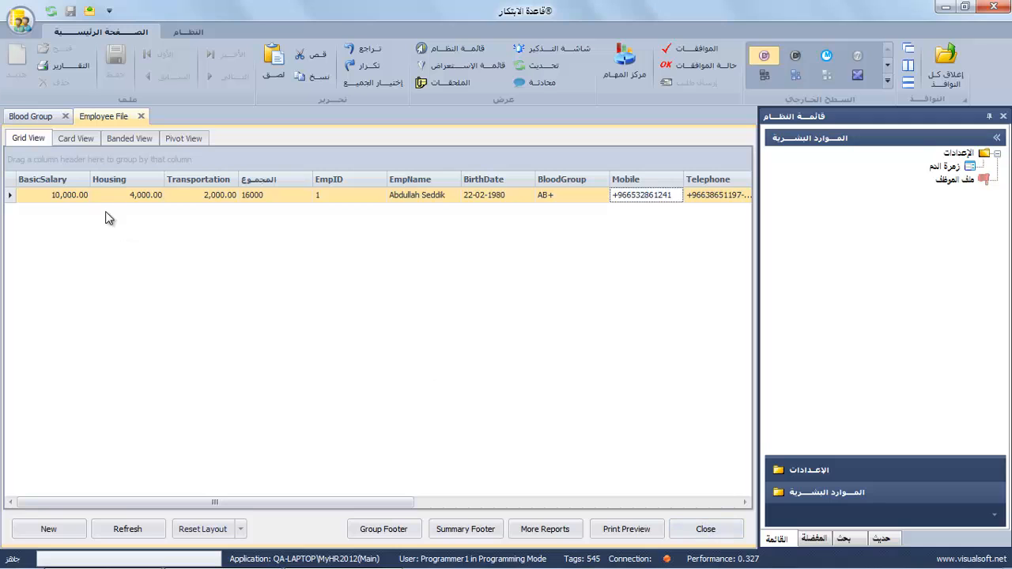
{"action": "right_click", "coordinate": [961, 180]}
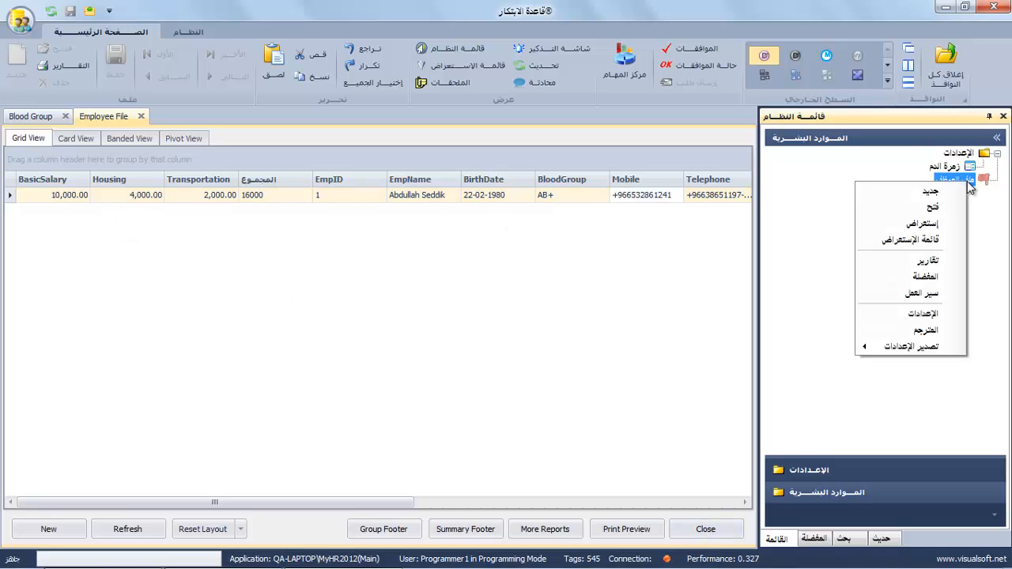
{"action": "left_click", "coordinate": [925, 192]}
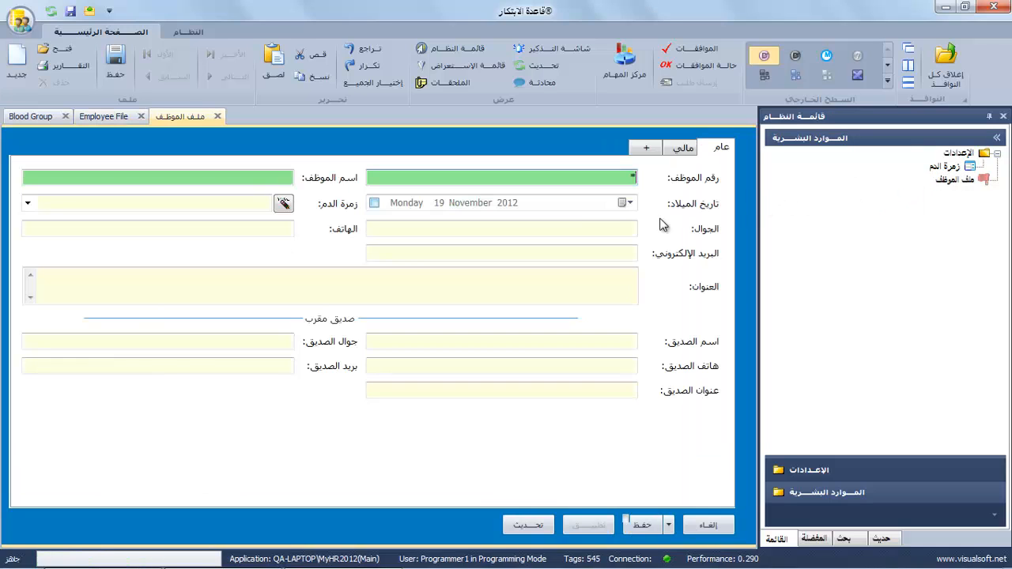
{"action": "left_click", "coordinate": [265, 175]}
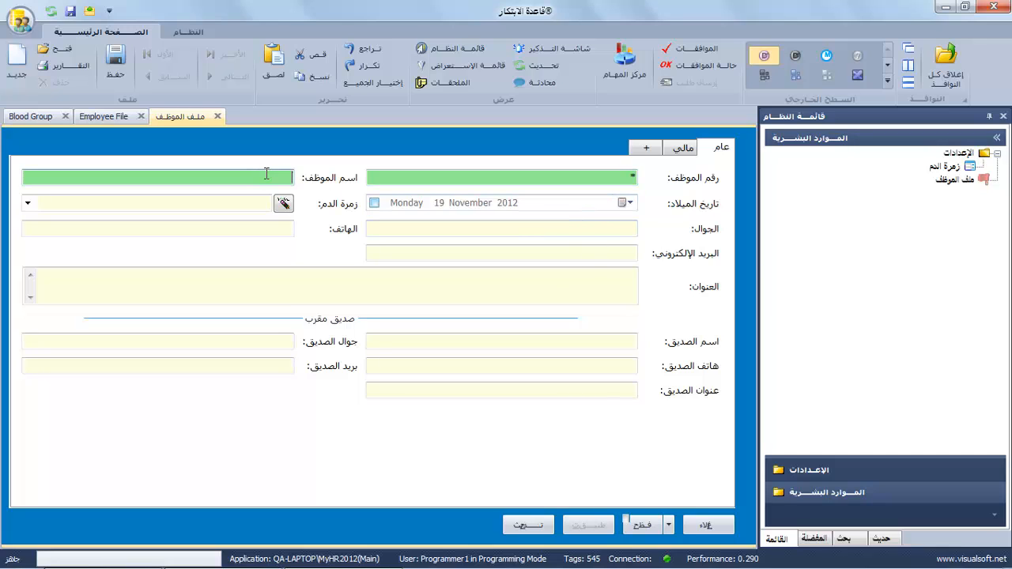
Set the birth date to 22/2/1980 and the blood group to +AB.
{"action": "left_click", "coordinate": [374, 204]}
{"action": "left_click", "coordinate": [438, 205]}
{"action": "type", "text": "22"}
{"action": "left_click", "coordinate": [462, 204]}
{"action": "type", "text": "2"}
{"action": "left_click", "coordinate": [504, 205]}
{"action": "type", "text": "1980"}
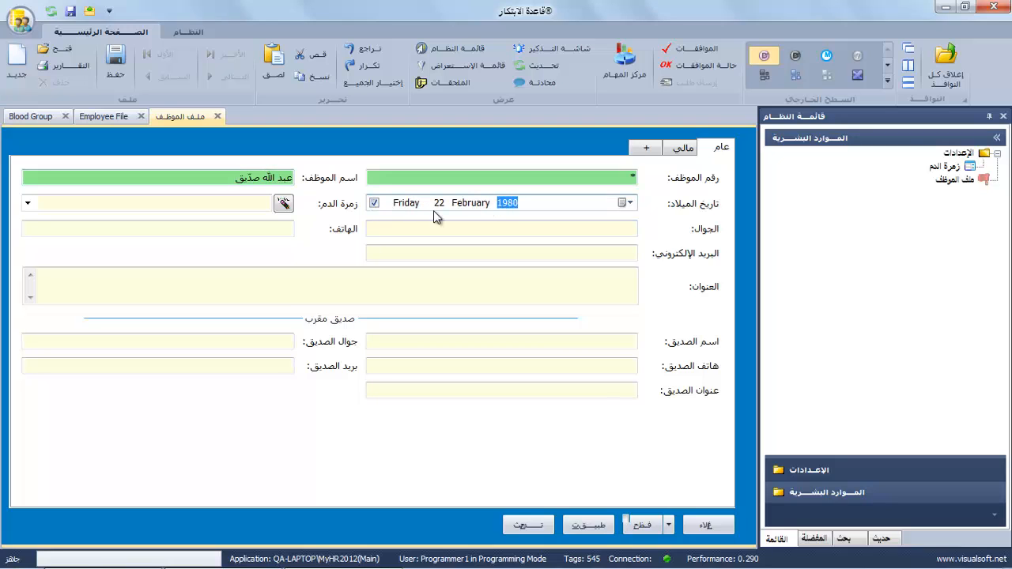
{"action": "left_click", "coordinate": [219, 204]}
{"action": "left_click", "coordinate": [28, 203]}
{"action": "left_click", "coordinate": [142, 243]}
Fill in the employee's mobile, phone, e-mail and address.
{"action": "left_click", "coordinate": [599, 229]}
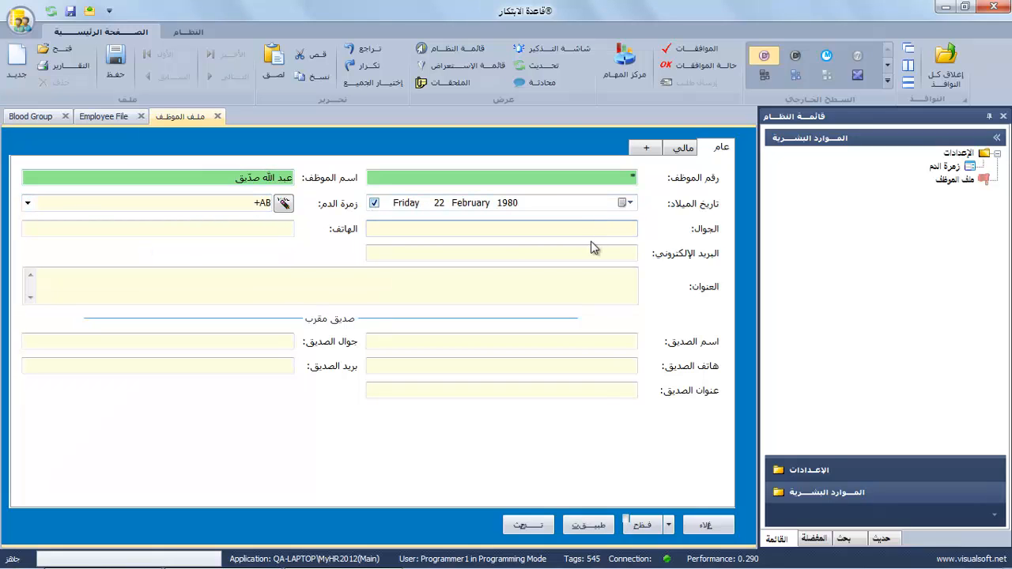
{"action": "left_click", "coordinate": [256, 230]}
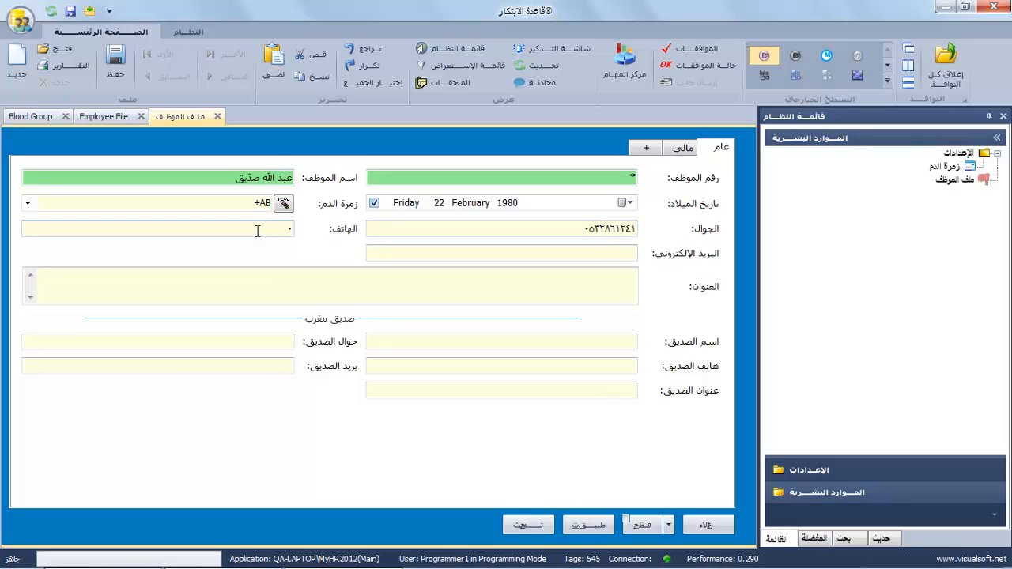
{"action": "left_click", "coordinate": [381, 255]}
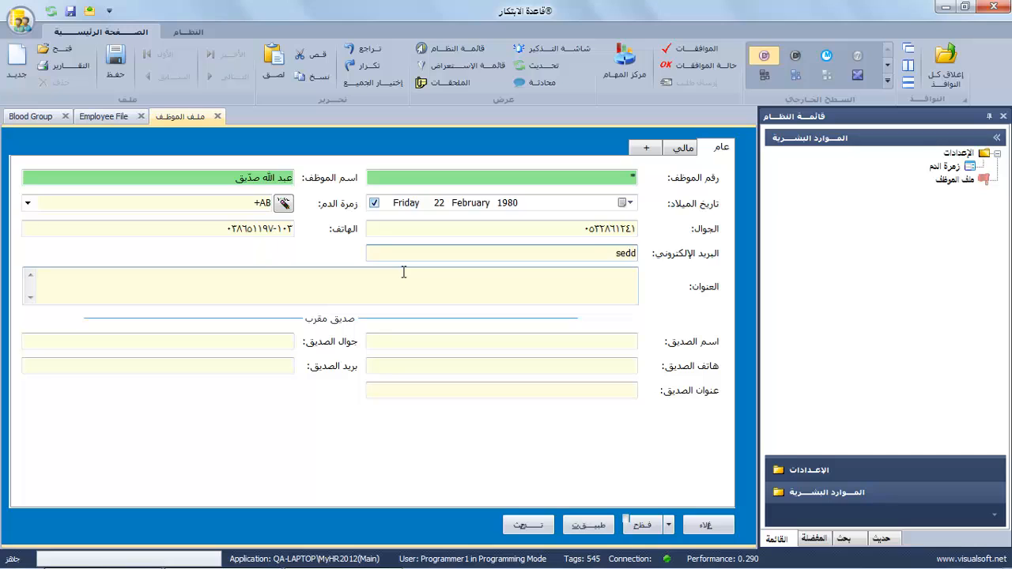
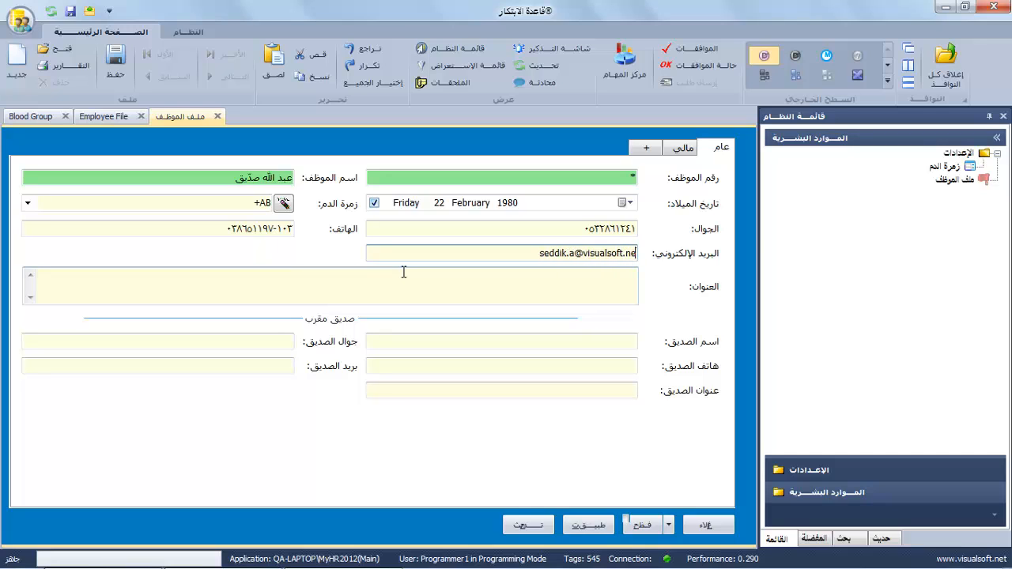
{"action": "left_click", "coordinate": [461, 290]}
{"action": "type", "text": "hg"}
{"action": "type", "text": "خ"}
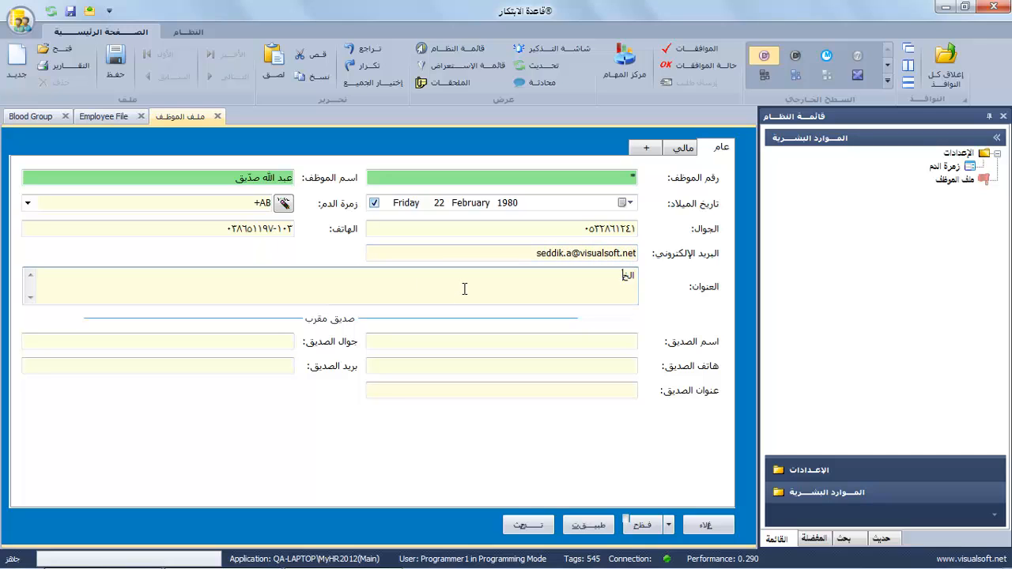
{"action": "type", "text": "بر - السعودية"}
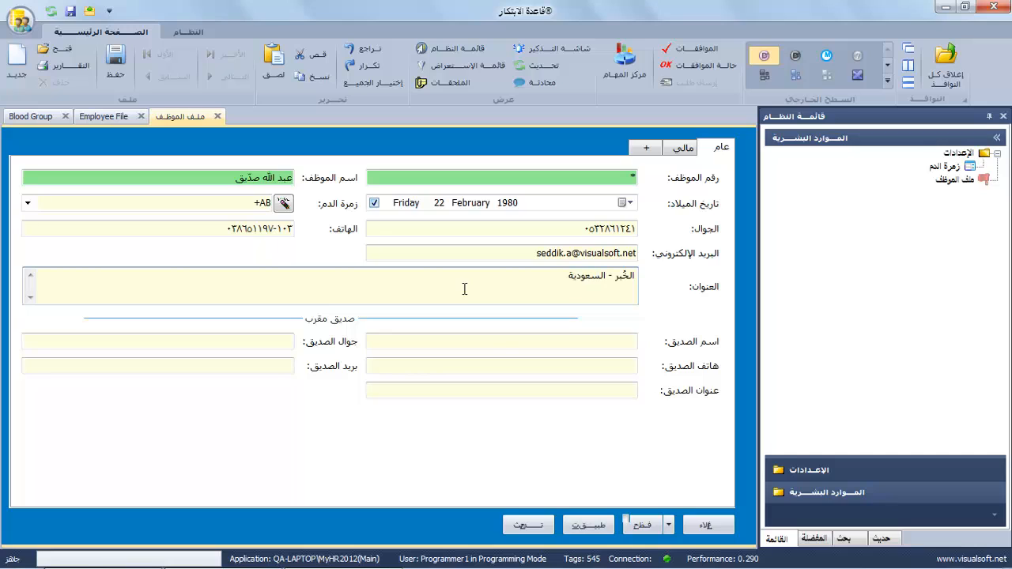
Fill in the friend's name, mobile, phone, e-mail and address.
{"action": "left_click", "coordinate": [485, 340]}
{"action": "type", "text": "حسان"}
{"action": "key", "text": "Tab"}
{"action": "type", "text": "٠٥٠٣"}
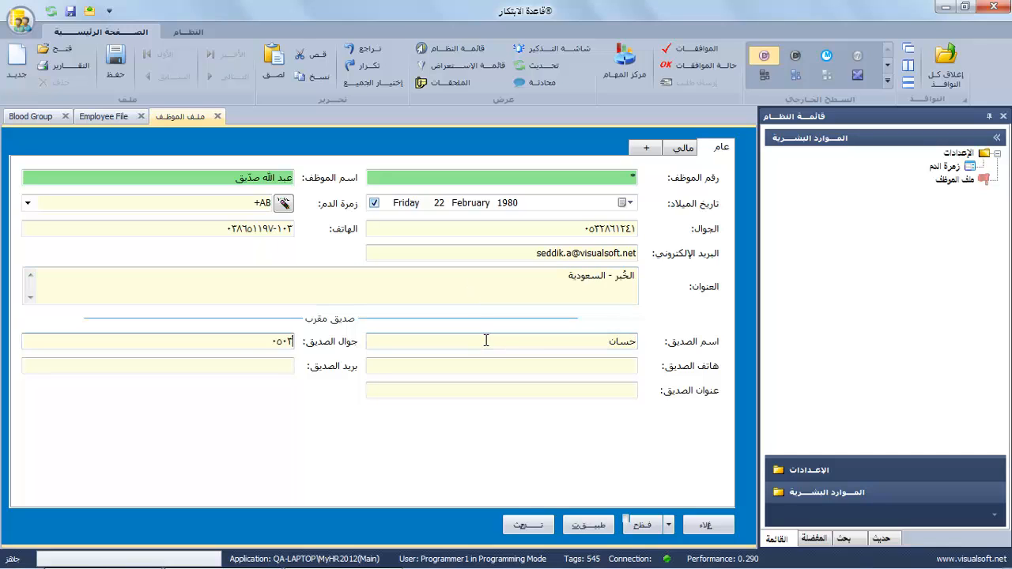
{"action": "type", "text": "٦٩٨٥٢"}
{"action": "left_click", "coordinate": [608, 367]}
{"action": "type", "text": "١٢٣٦٥٤"}
{"action": "key", "text": "Tab"}
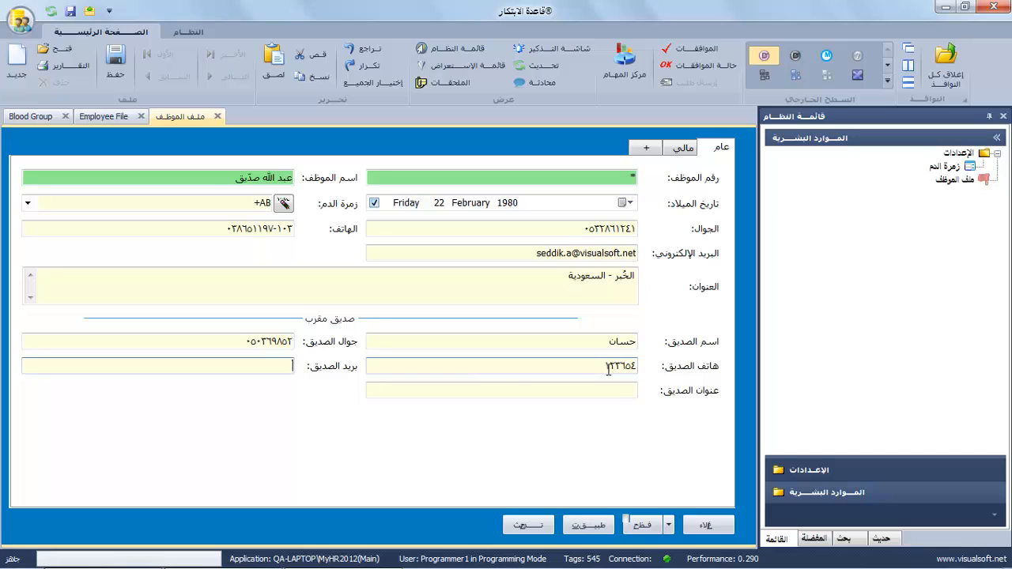
{"action": "key", "text": "Tab"}
{"action": "type", "text": "الدمام - ال"}
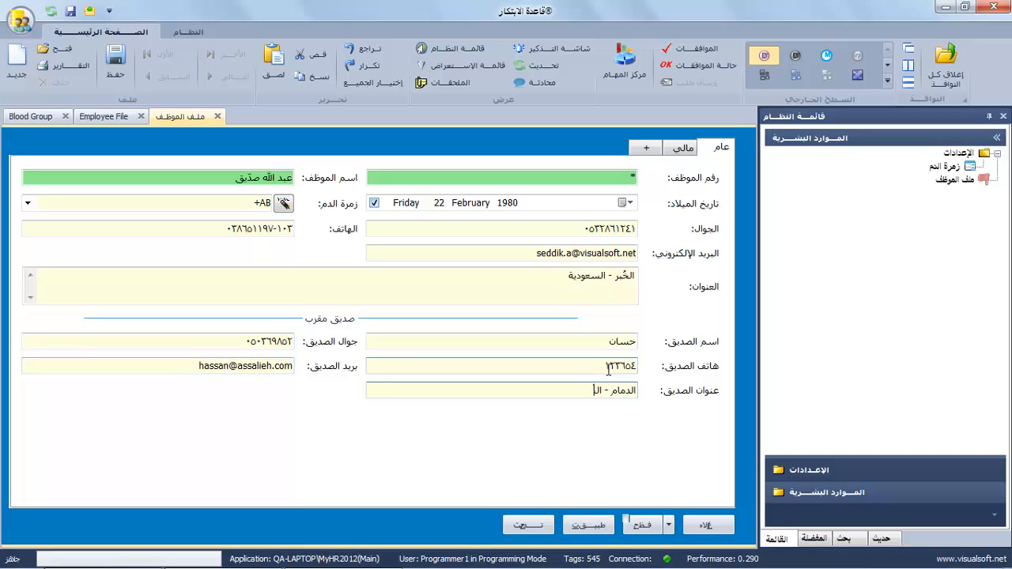
{"action": "type", "text": "سعودية"}
Enter housing 4,000 and transportation 2,000 on the مالي page, then save the record.
{"action": "left_click", "coordinate": [688, 151]}
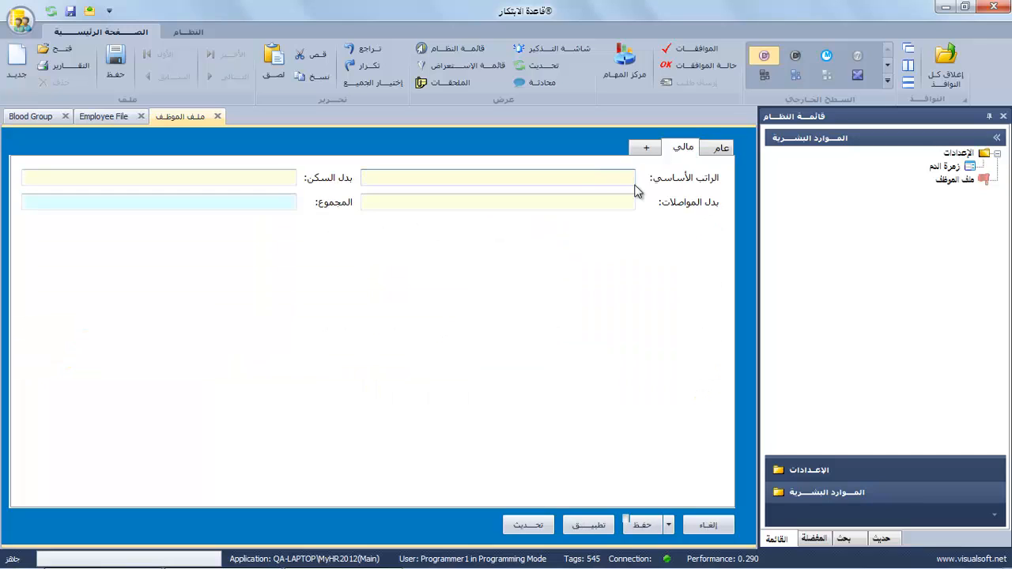
{"action": "key", "text": "Tab"}
{"action": "type", "text": "٤٠٠٠"}
{"action": "key", "text": "Tab"}
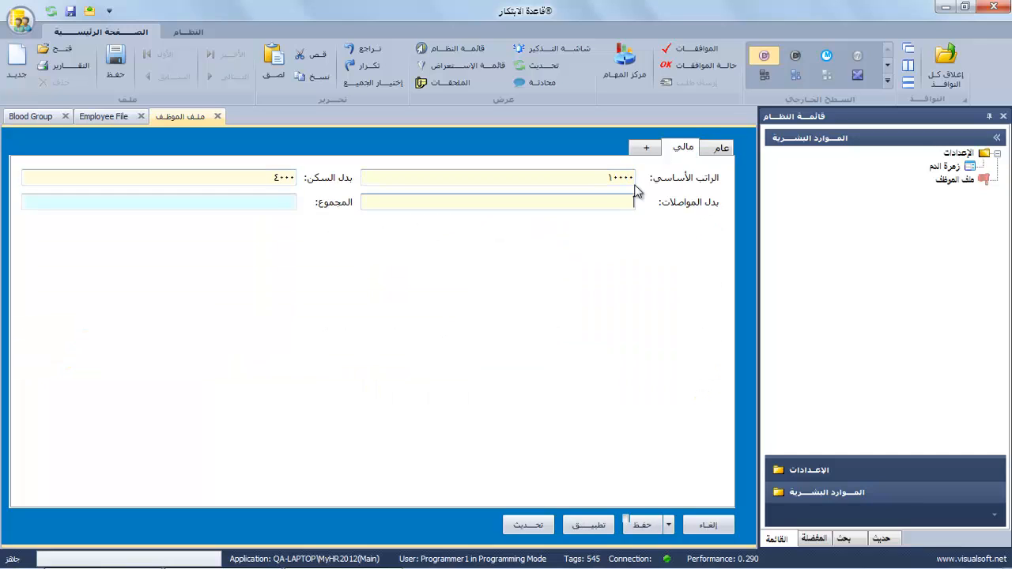
{"action": "type", "text": "٢٠٠٠"}
{"action": "key", "text": "Tab"}
{"action": "left_click", "coordinate": [637, 523]}
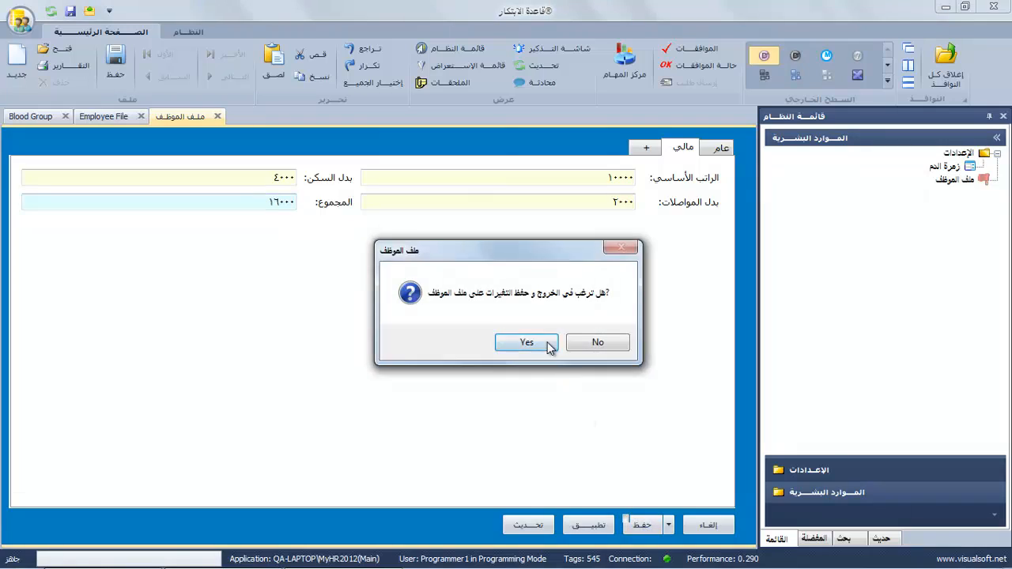
{"action": "left_click", "coordinate": [525, 344]}
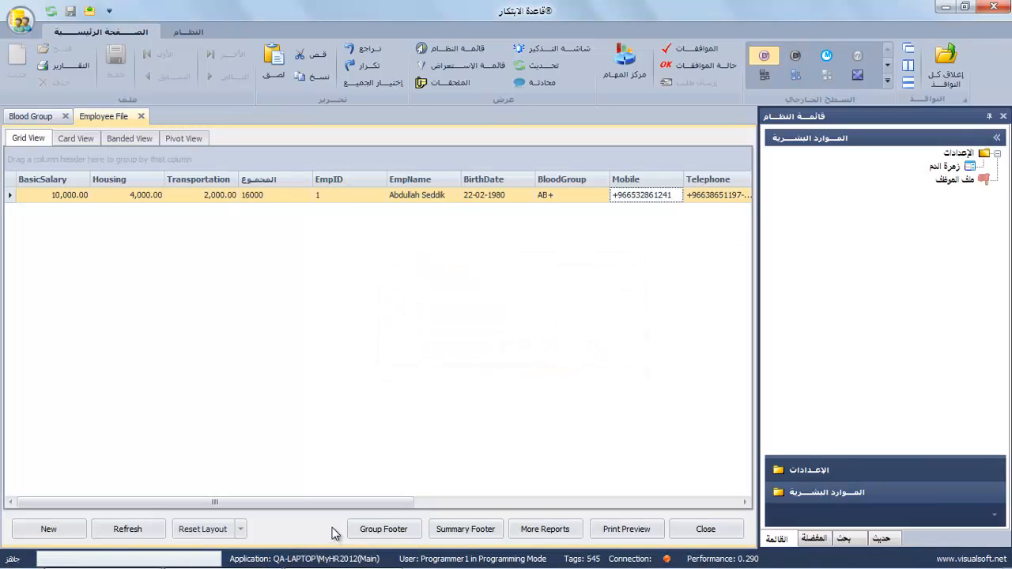
Refresh the Employee File list and open employee 2's record, checking its financial and general pages.
{"action": "left_click", "coordinate": [140, 528]}
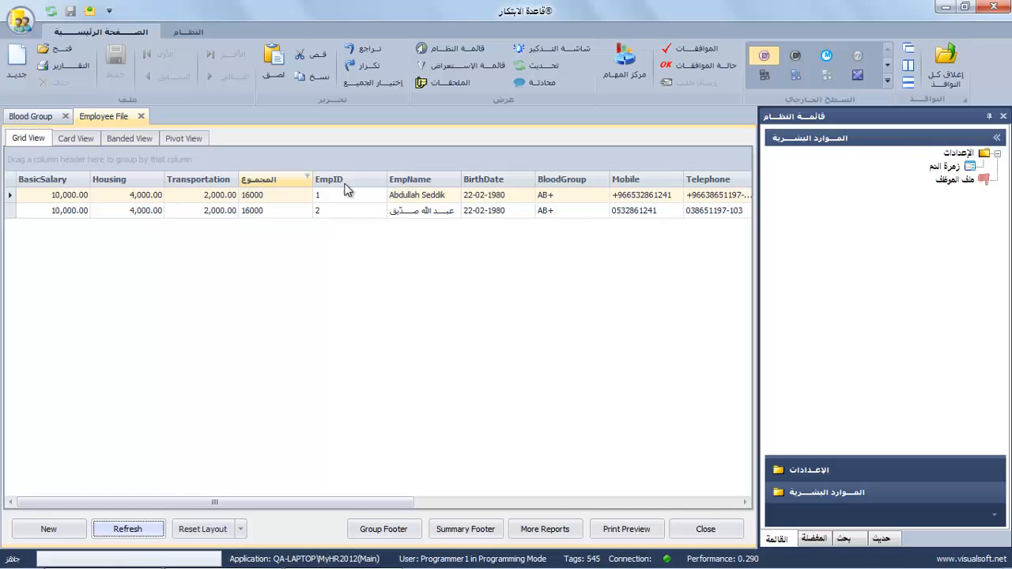
{"action": "double_click", "coordinate": [407, 211]}
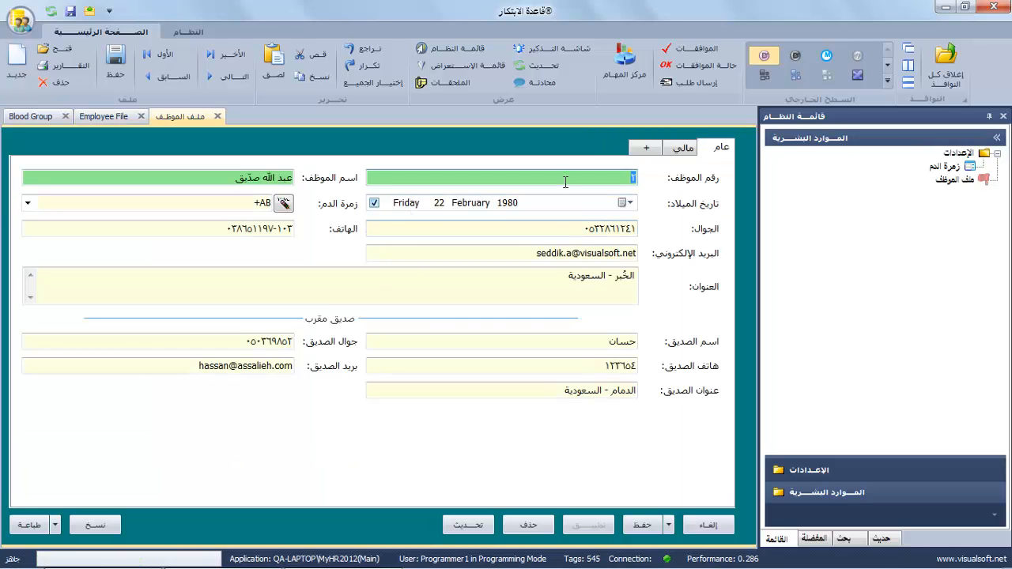
{"action": "left_click", "coordinate": [690, 152]}
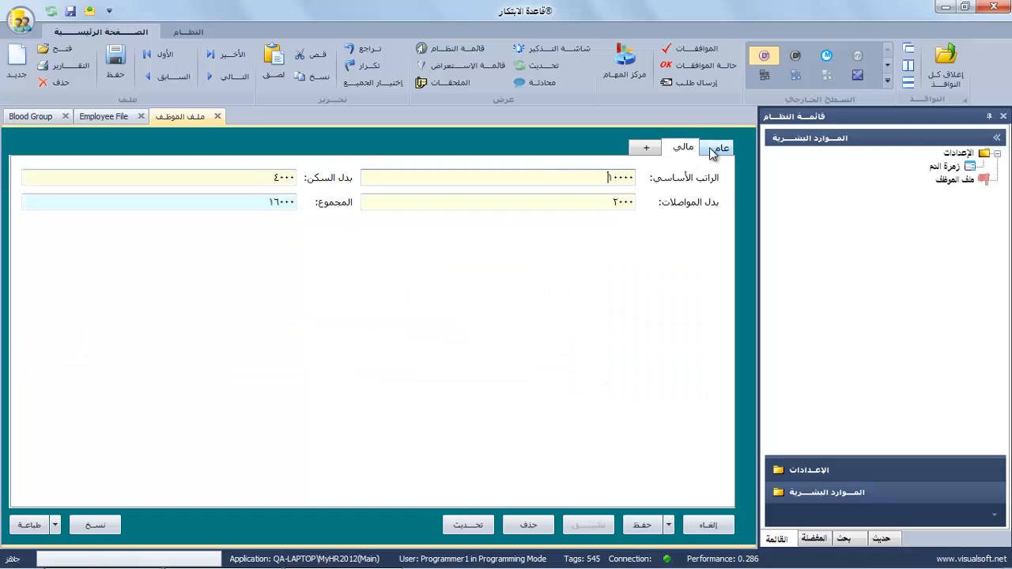
{"action": "left_click", "coordinate": [716, 150]}
{"action": "left_click", "coordinate": [699, 150]}
{"action": "left_click", "coordinate": [715, 152]}
{"action": "left_click", "coordinate": [690, 150]}
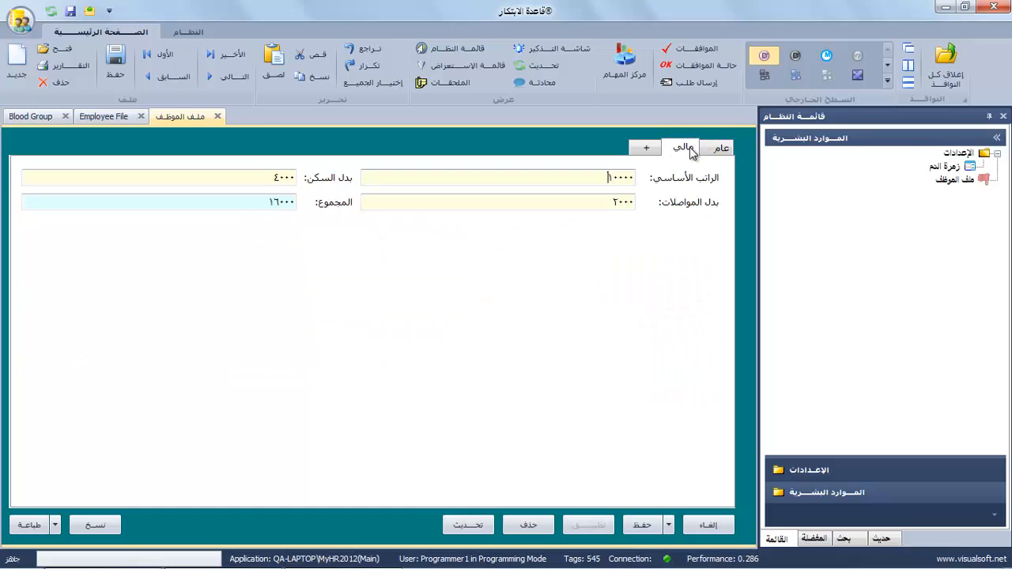
Browse the Employee File, Blood Group and Settings tree entries, ending on the النظام commands.
{"action": "left_click", "coordinate": [948, 183]}
{"action": "left_click", "coordinate": [948, 170]}
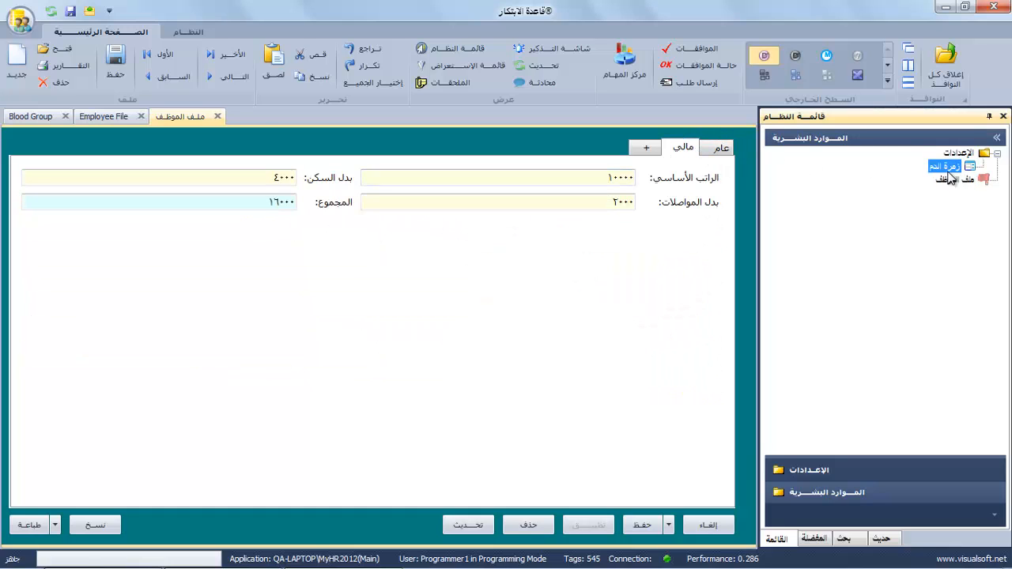
{"action": "left_click", "coordinate": [954, 156]}
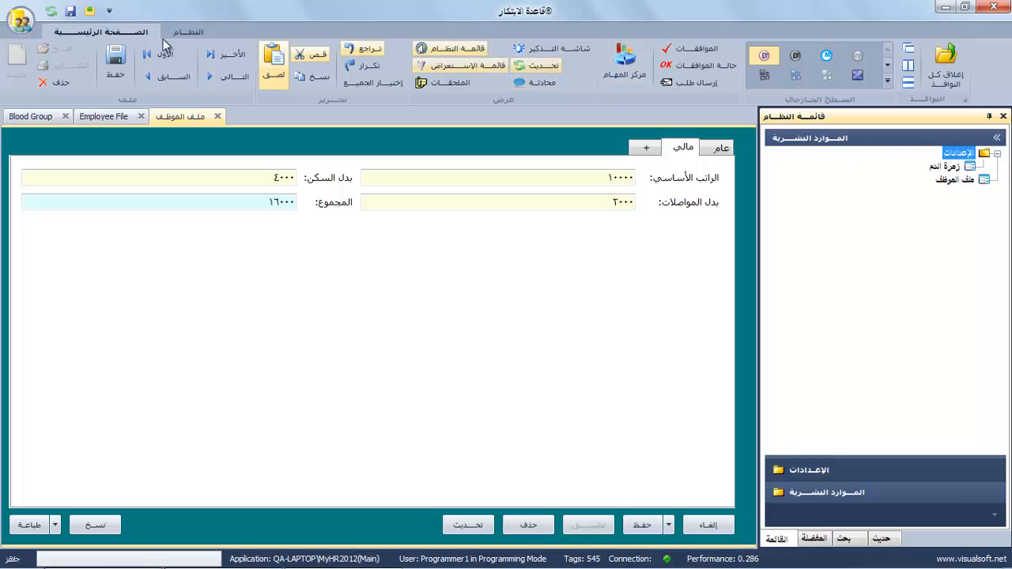
{"action": "left_click", "coordinate": [194, 33]}
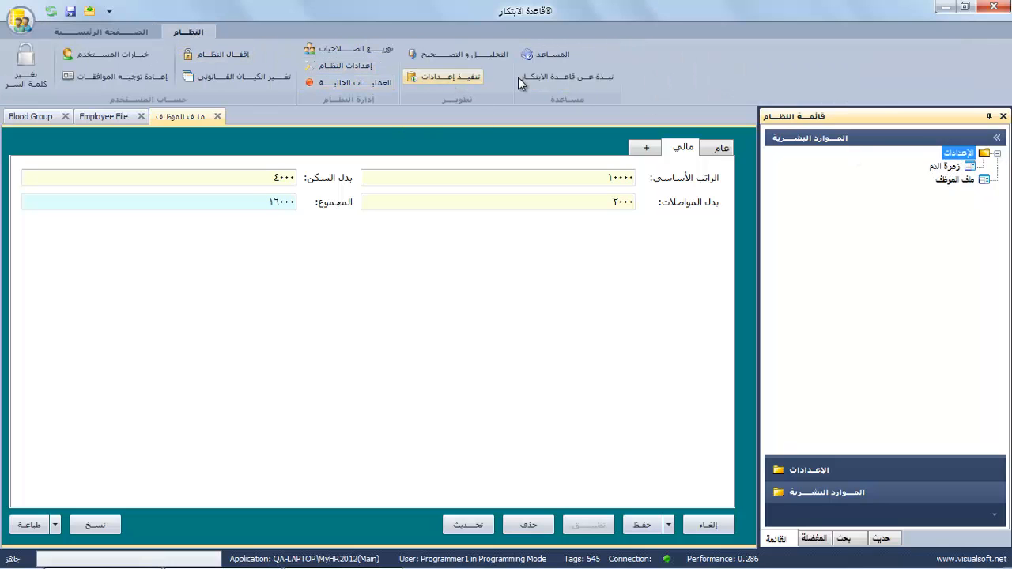
{"action": "left_click", "coordinate": [87, 33]}
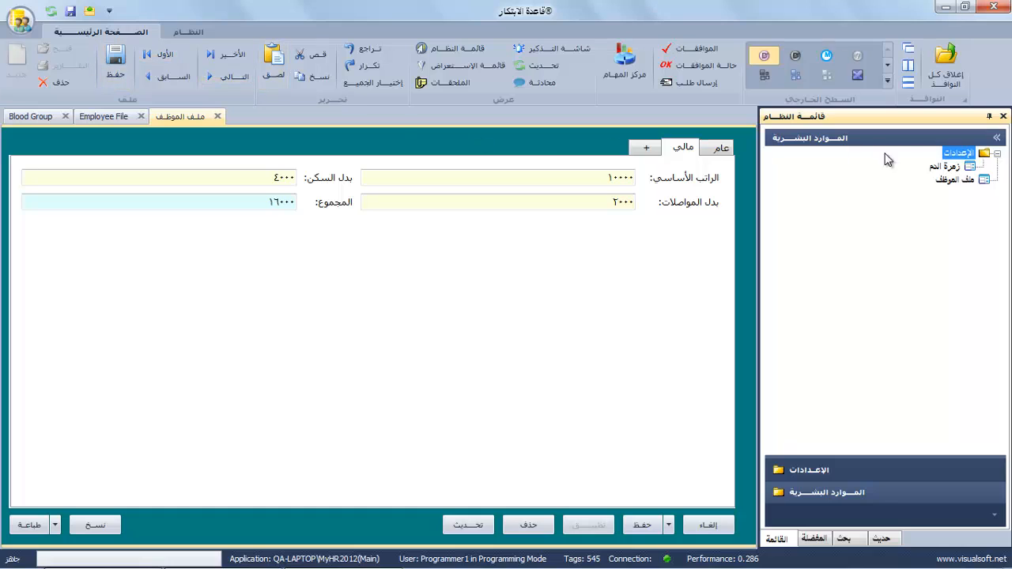
{"action": "left_click", "coordinate": [955, 179]}
{"action": "left_click", "coordinate": [949, 167]}
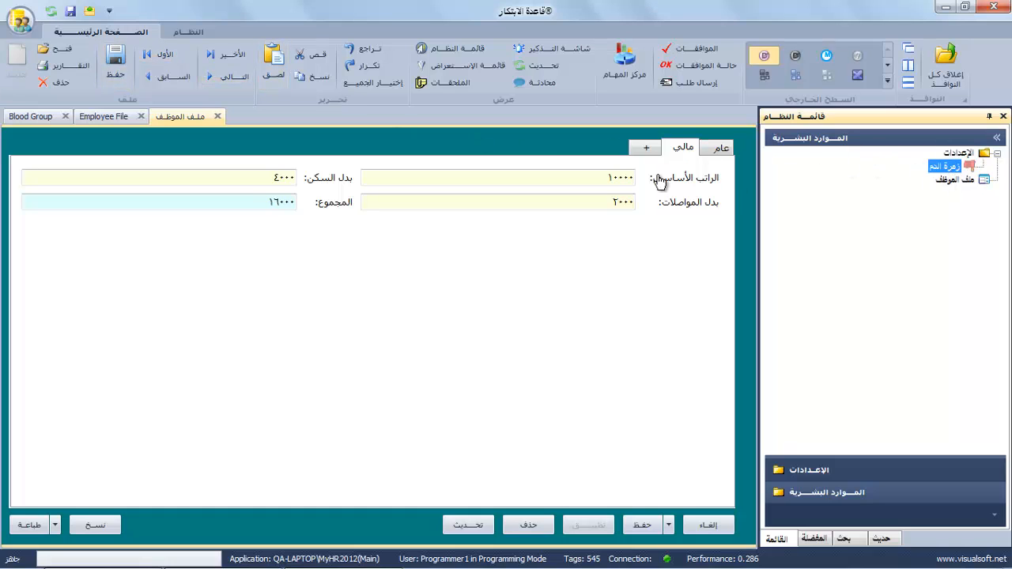
{"action": "left_click", "coordinate": [718, 149]}
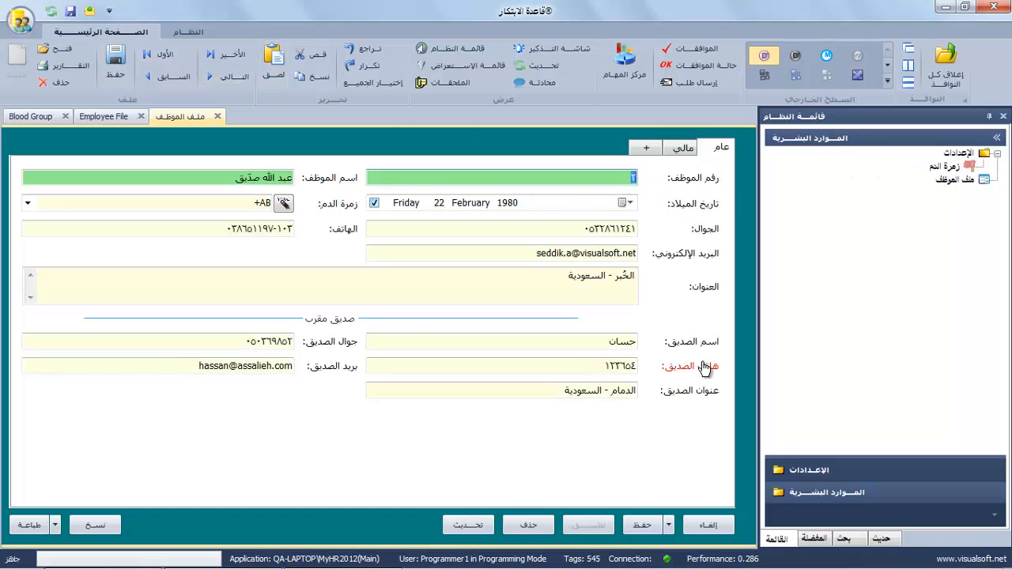
{"action": "left_click", "coordinate": [189, 30]}
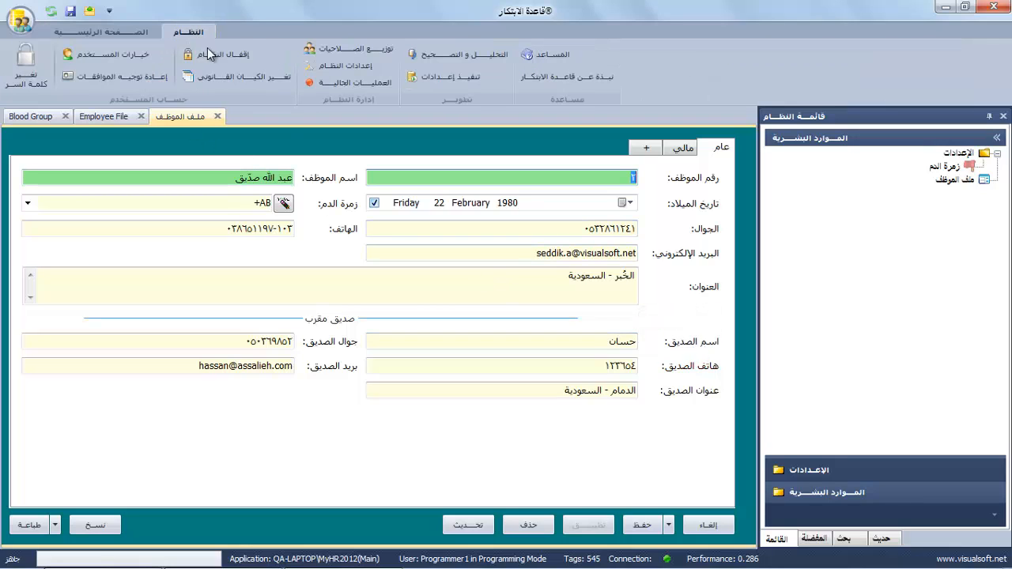
Set the user interface language to English in User Options and save it.
{"action": "left_click", "coordinate": [136, 54]}
{"action": "left_click", "coordinate": [376, 178]}
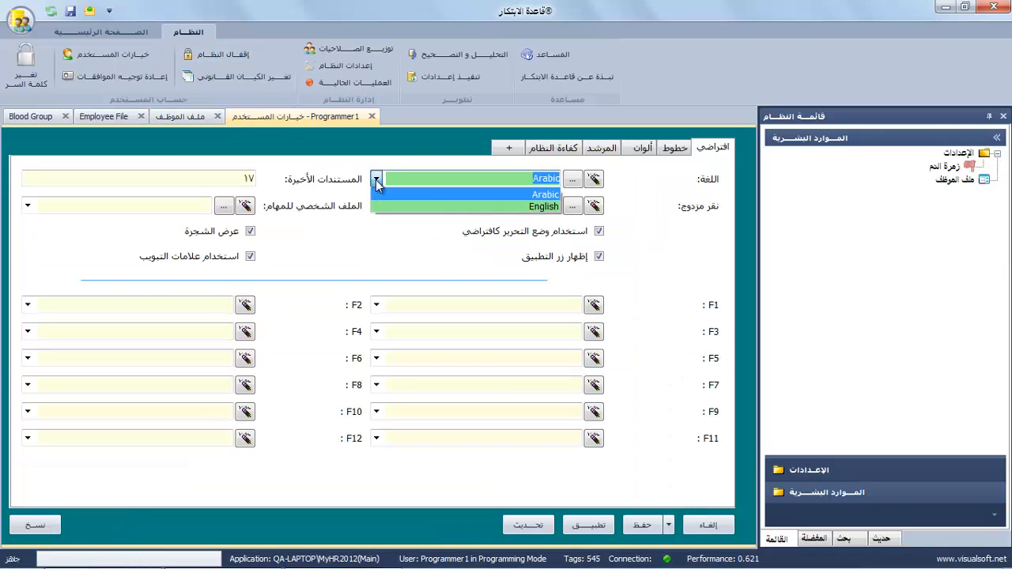
{"action": "left_click", "coordinate": [427, 206]}
{"action": "left_click", "coordinate": [642, 525]}
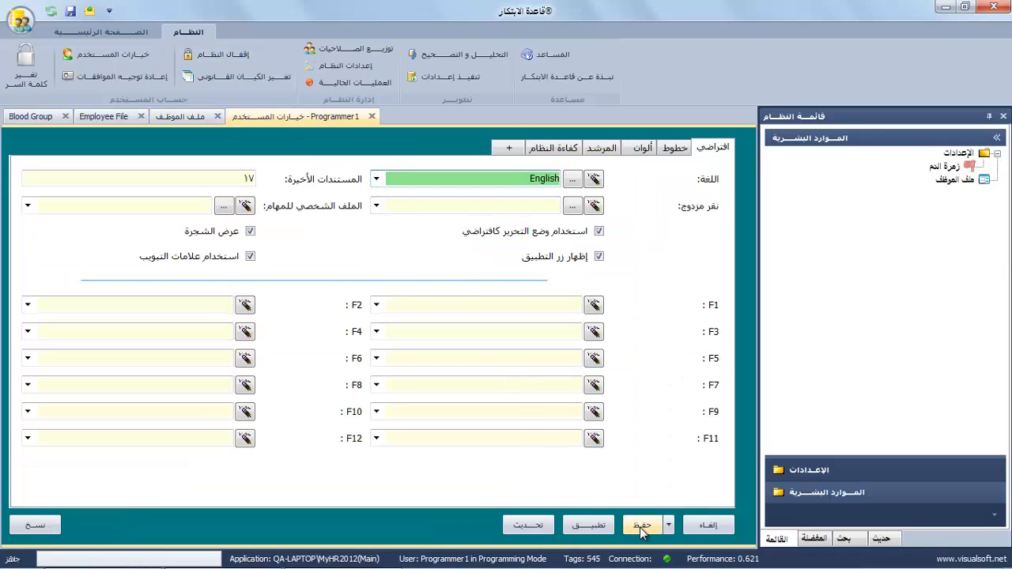
{"action": "left_click", "coordinate": [568, 342]}
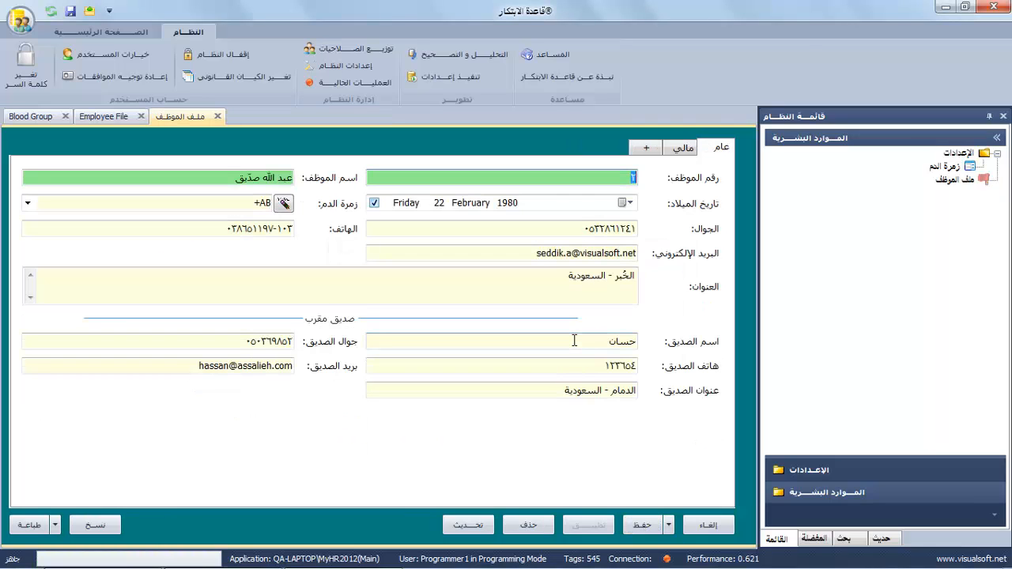
Save and close the employee record, then reload the application.
{"action": "left_click", "coordinate": [642, 525]}
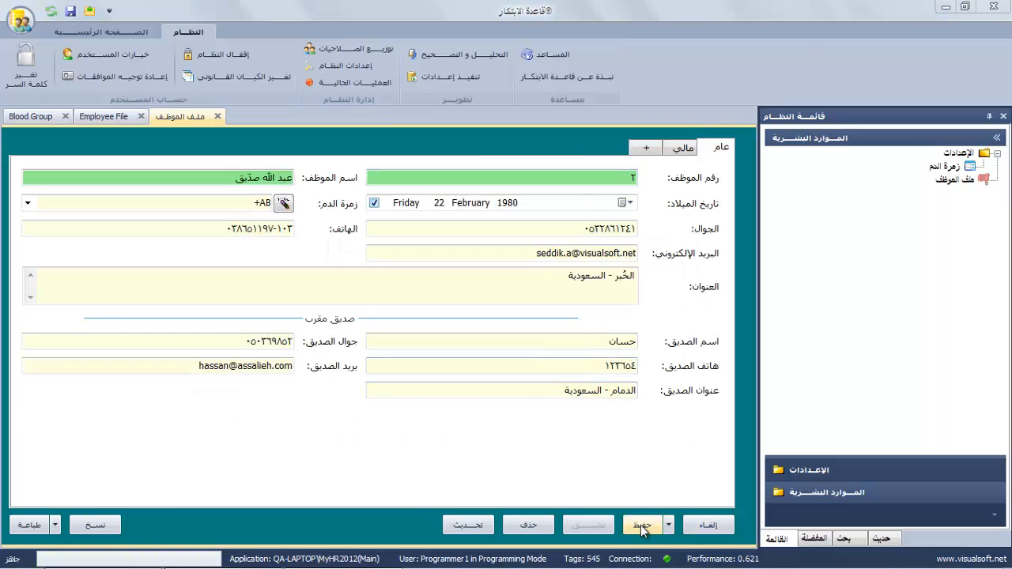
{"action": "left_click", "coordinate": [532, 344]}
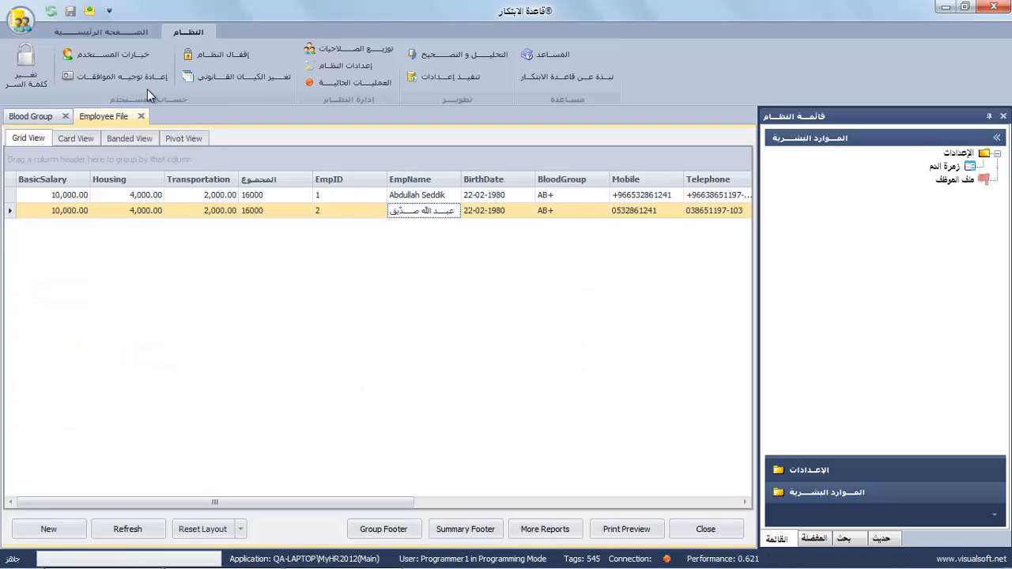
{"action": "left_click", "coordinate": [62, 30]}
{"action": "left_click", "coordinate": [50, 11]}
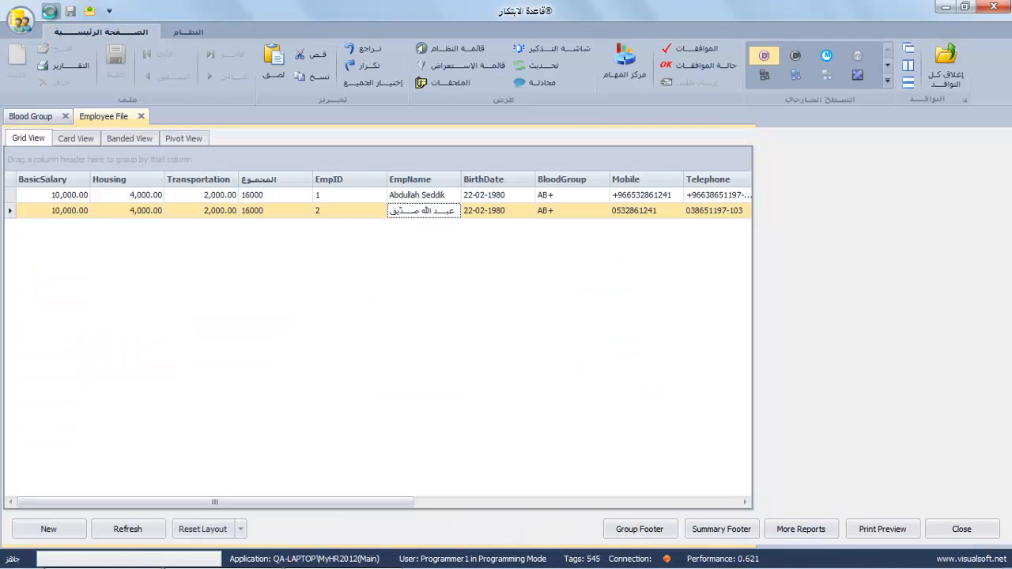
Confirm the reload, dock a narrower System Explorer on the left, and expand Human Resources.
{"action": "left_click", "coordinate": [515, 343]}
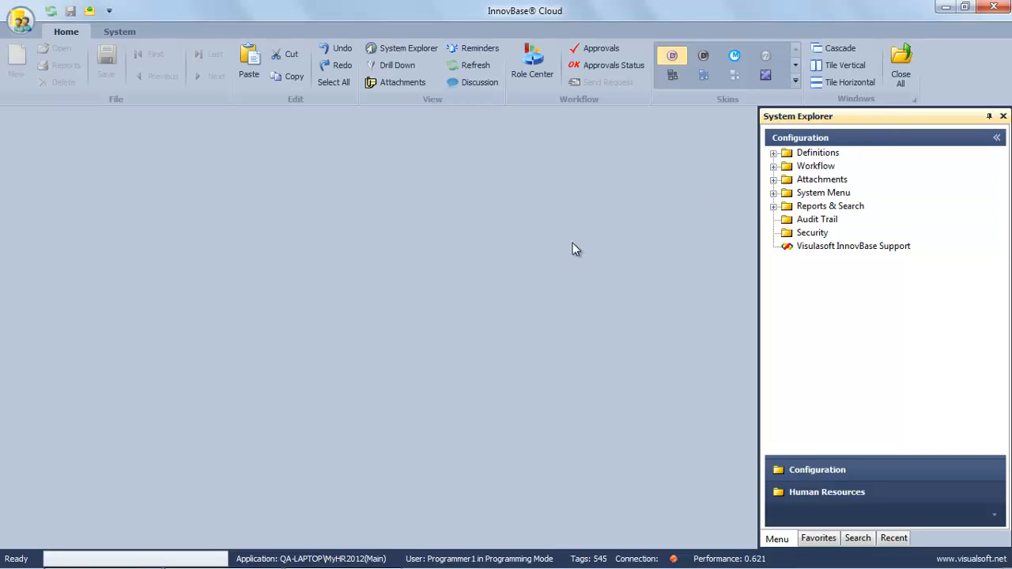
{"action": "double_click", "coordinate": [838, 117]}
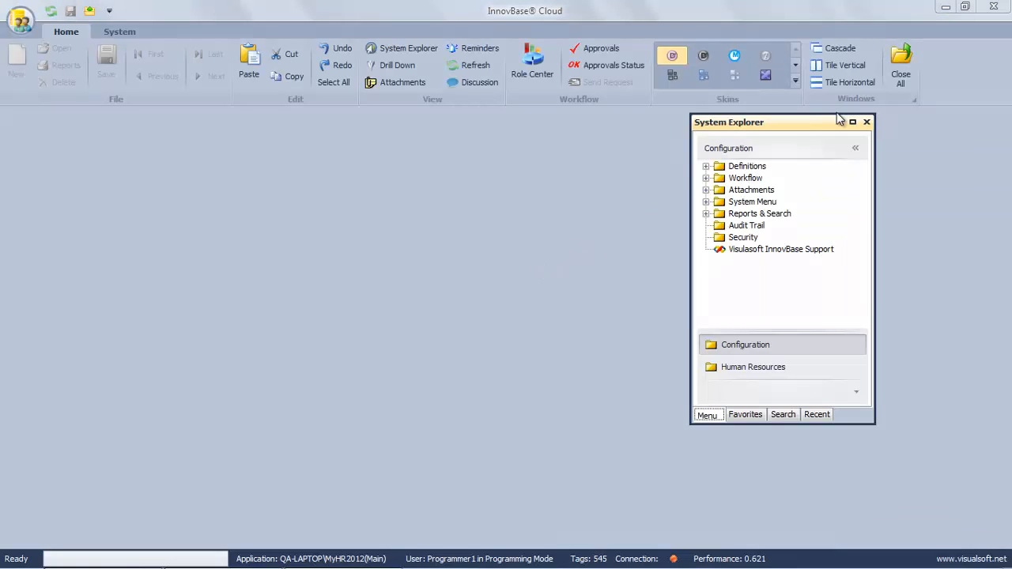
{"action": "left_click_drag", "start_coordinate": [823, 131], "coordinate": [483, 332]}
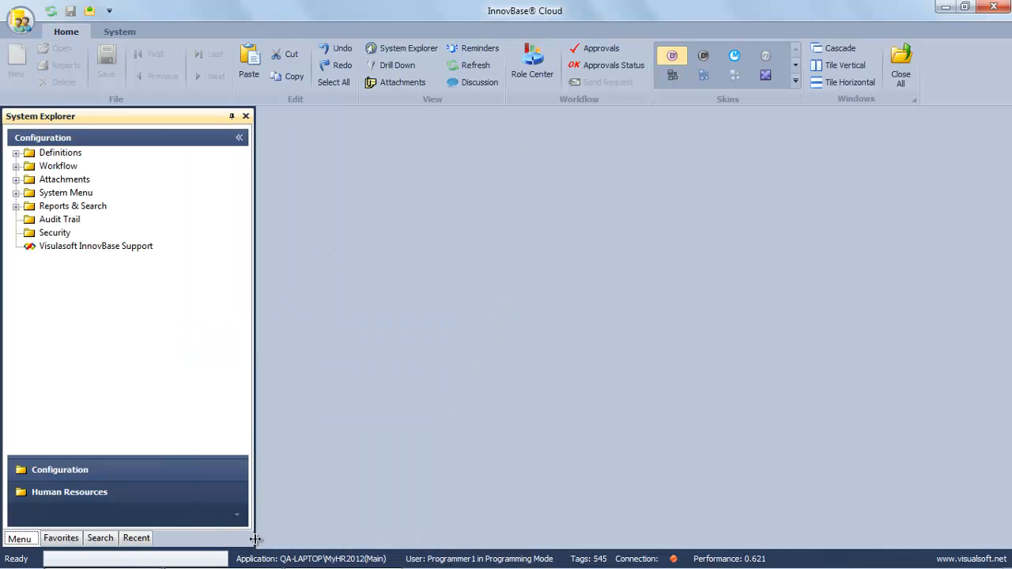
{"action": "left_click_drag", "start_coordinate": [254, 539], "coordinate": [228, 544]}
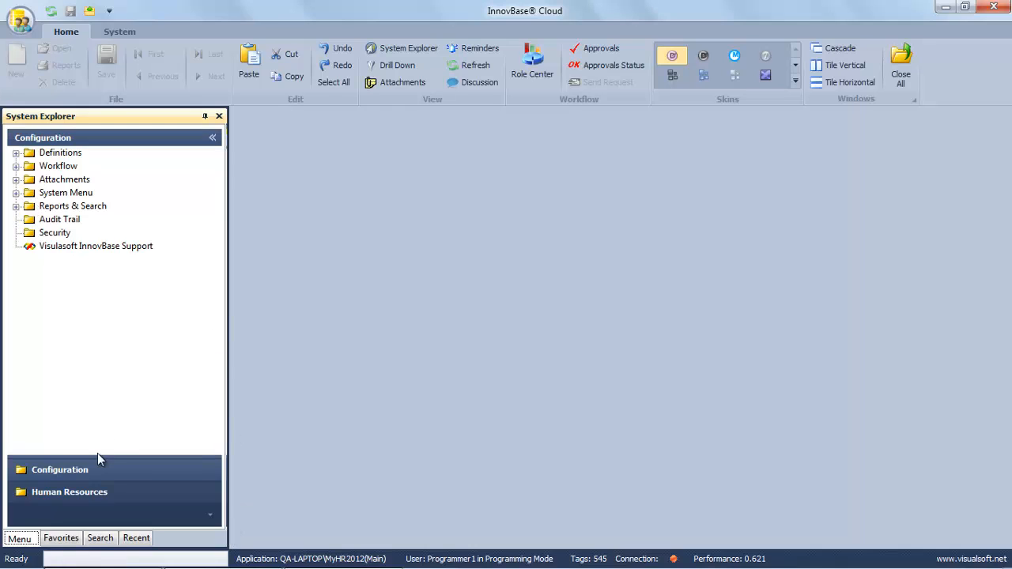
{"action": "left_click", "coordinate": [81, 491]}
Open the Employee File list and delete employee 2's record.
{"action": "left_click", "coordinate": [63, 166]}
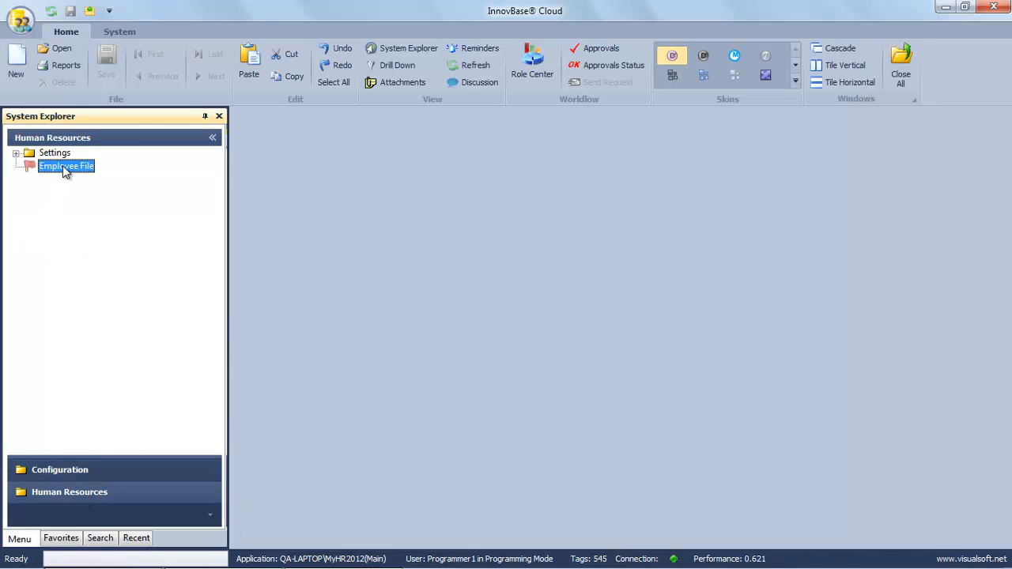
{"action": "right_click", "coordinate": [63, 166]}
{"action": "left_click", "coordinate": [98, 225]}
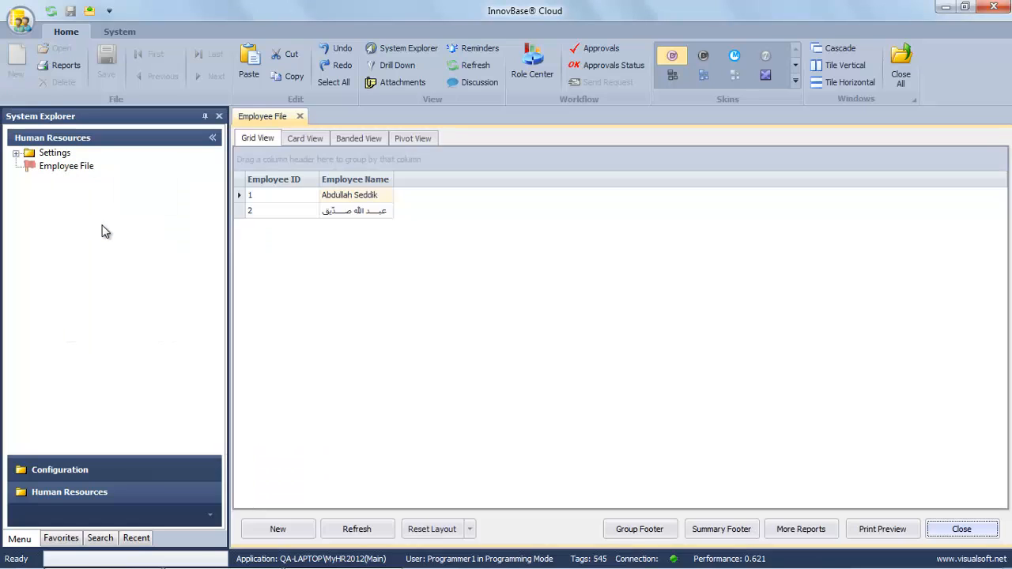
{"action": "double_click", "coordinate": [360, 211]}
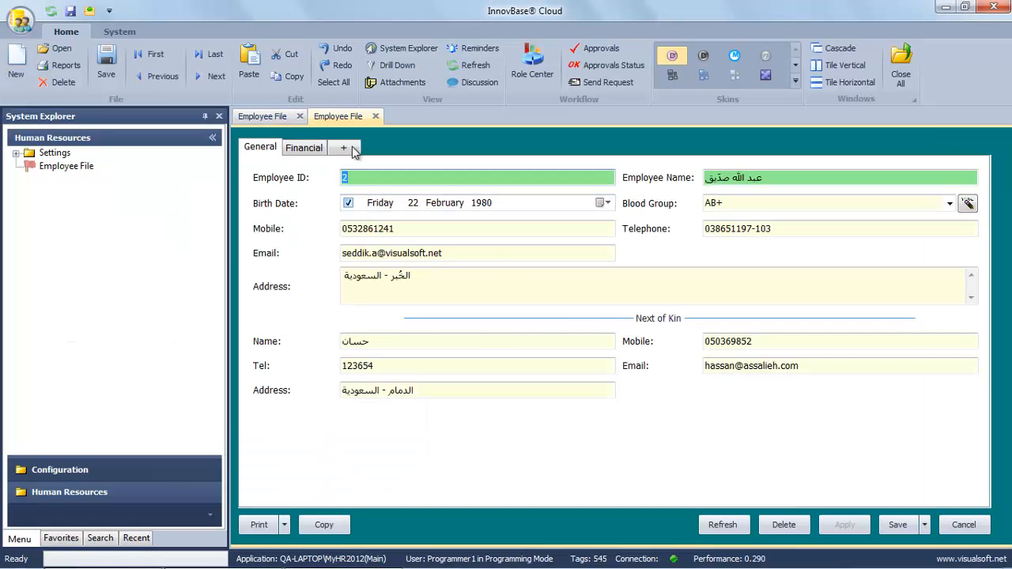
{"action": "left_click", "coordinate": [783, 529]}
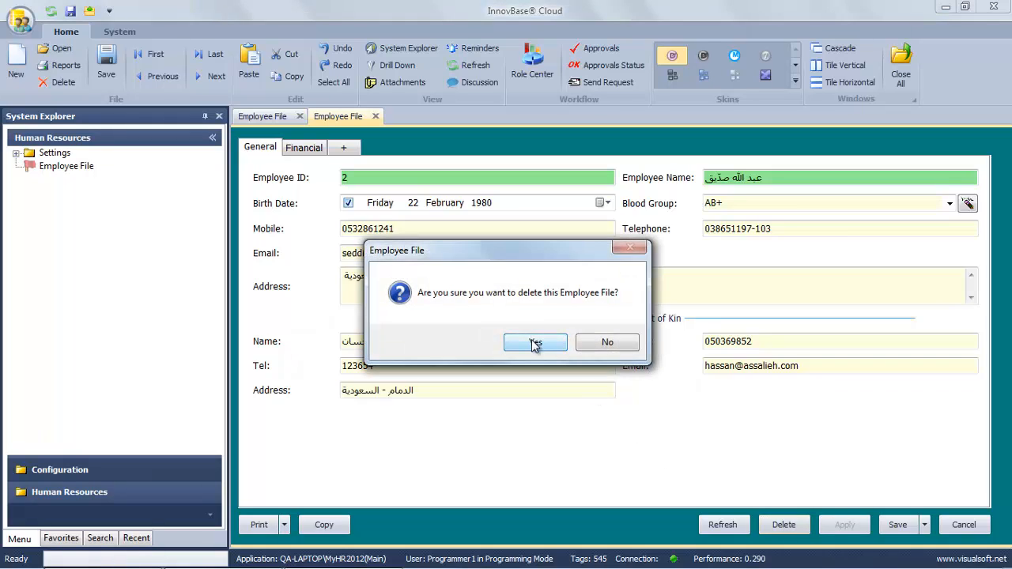
{"action": "left_click", "coordinate": [533, 341]}
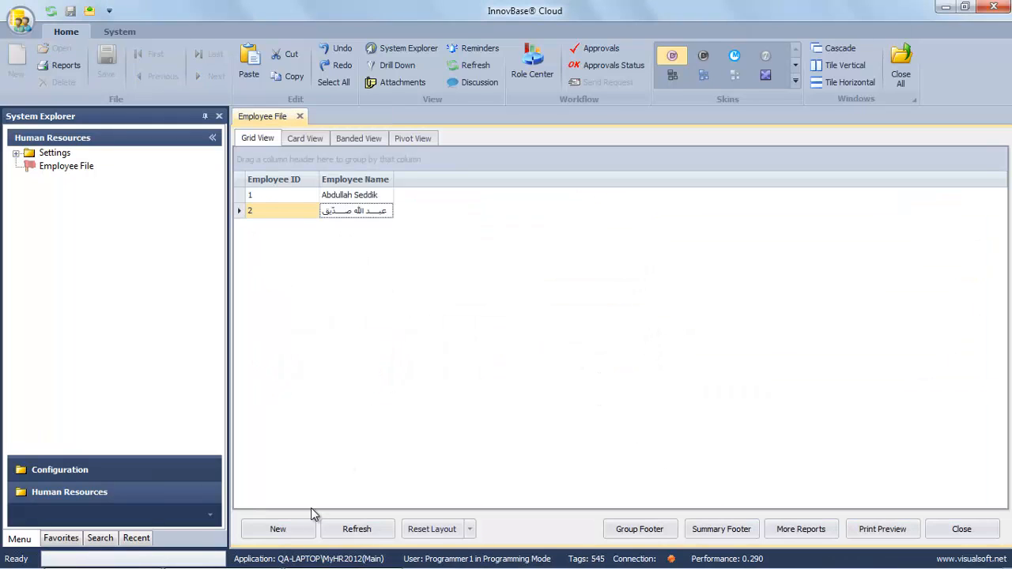
Refresh the list and open employee 1's record on its Financial tab.
{"action": "left_click", "coordinate": [345, 531]}
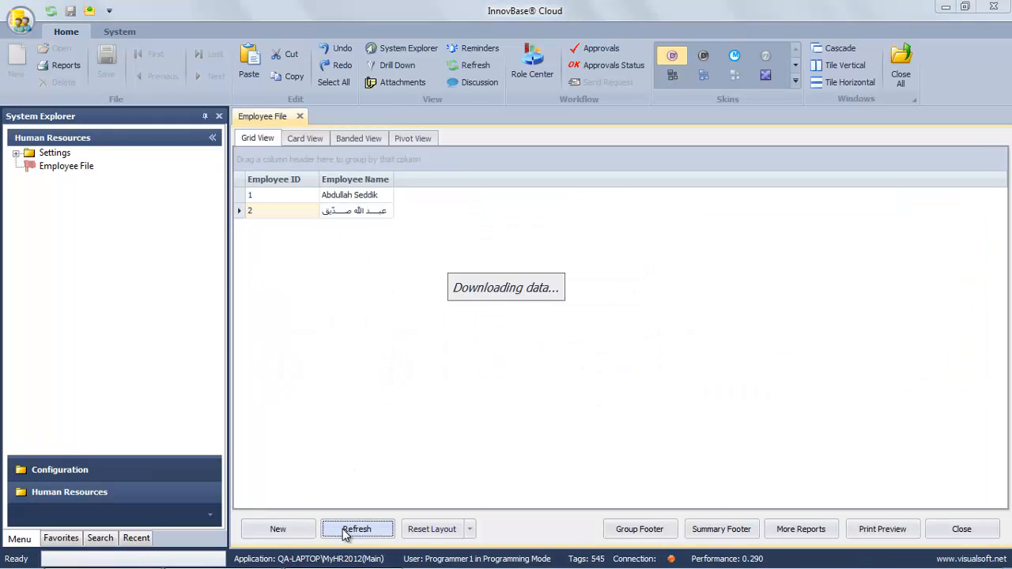
{"action": "left_click", "coordinate": [342, 197]}
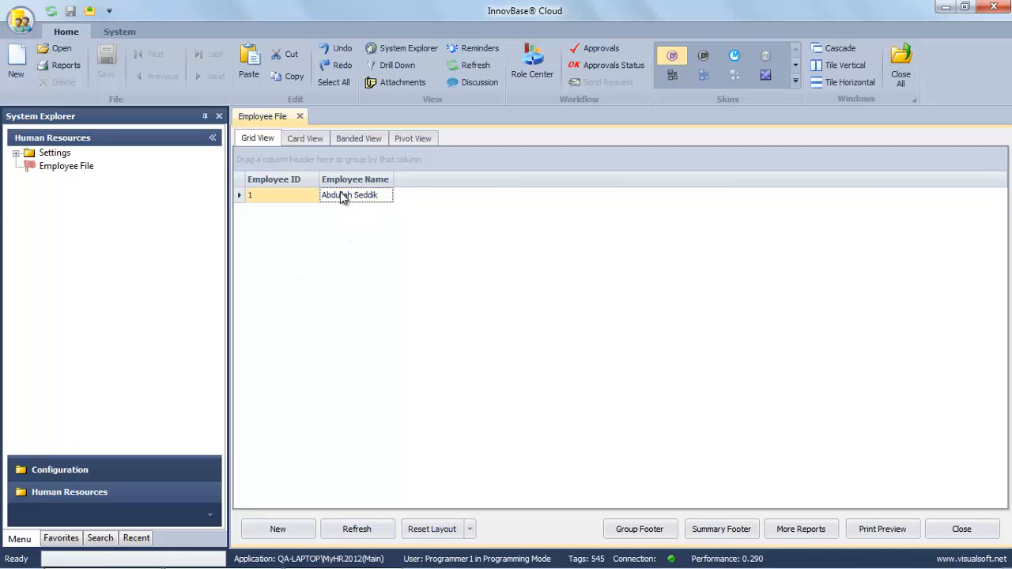
{"action": "double_click", "coordinate": [341, 194]}
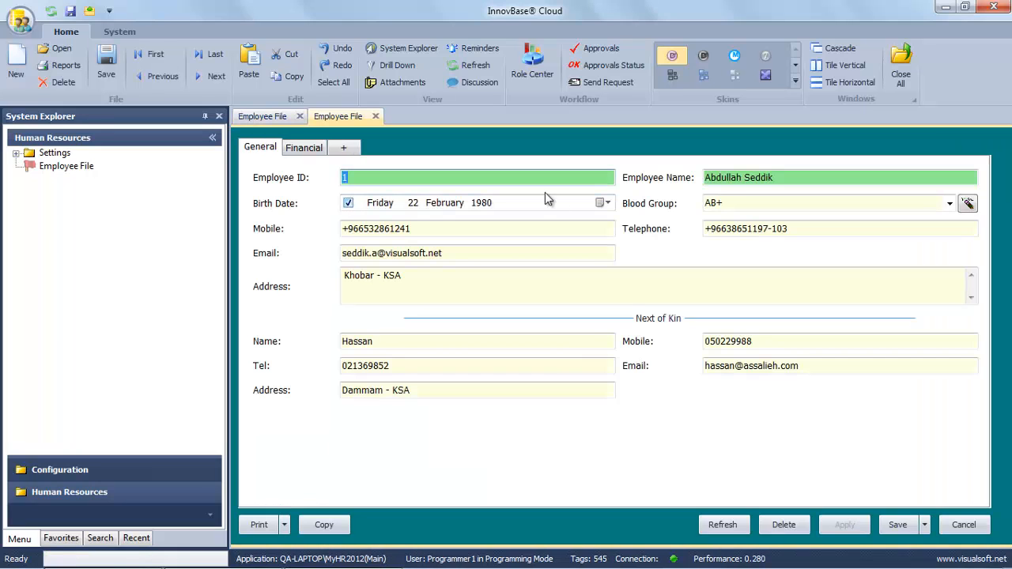
{"action": "left_click", "coordinate": [297, 148]}
{"action": "left_click", "coordinate": [269, 147]}
{"action": "left_click", "coordinate": [304, 148]}
{"action": "left_click", "coordinate": [277, 148]}
{"action": "left_click", "coordinate": [291, 152]}
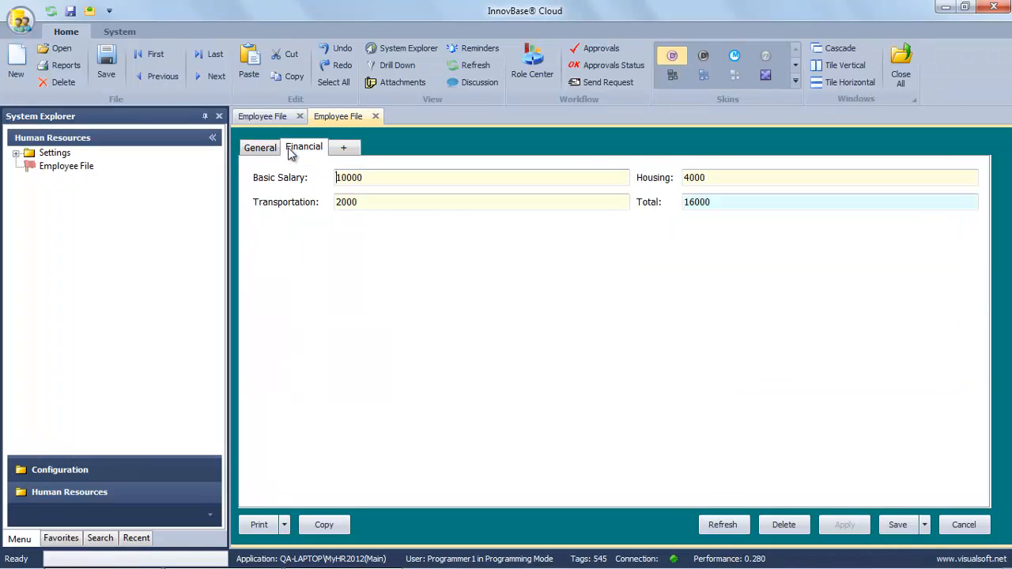
On the new tab page, add an IDNum field of type varchar with length 10.
{"action": "left_click", "coordinate": [349, 154]}
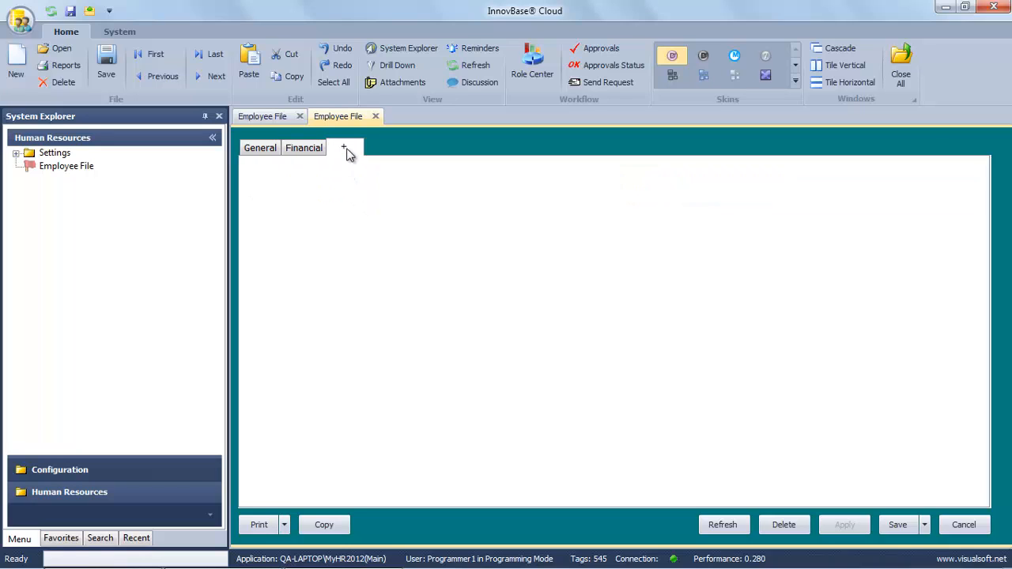
{"action": "right_click", "coordinate": [437, 258]}
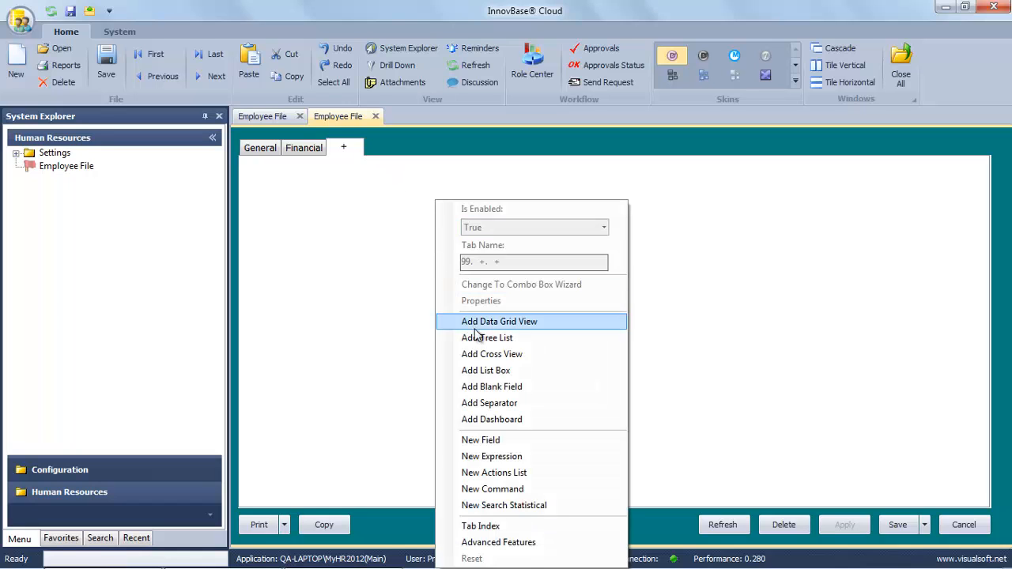
{"action": "left_click", "coordinate": [495, 439]}
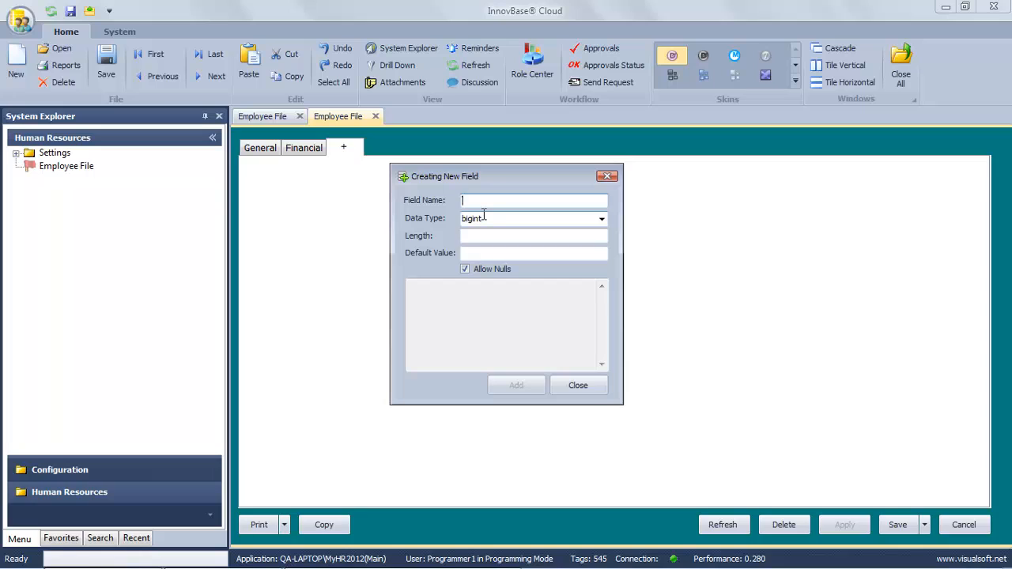
{"action": "type", "text": "÷"}
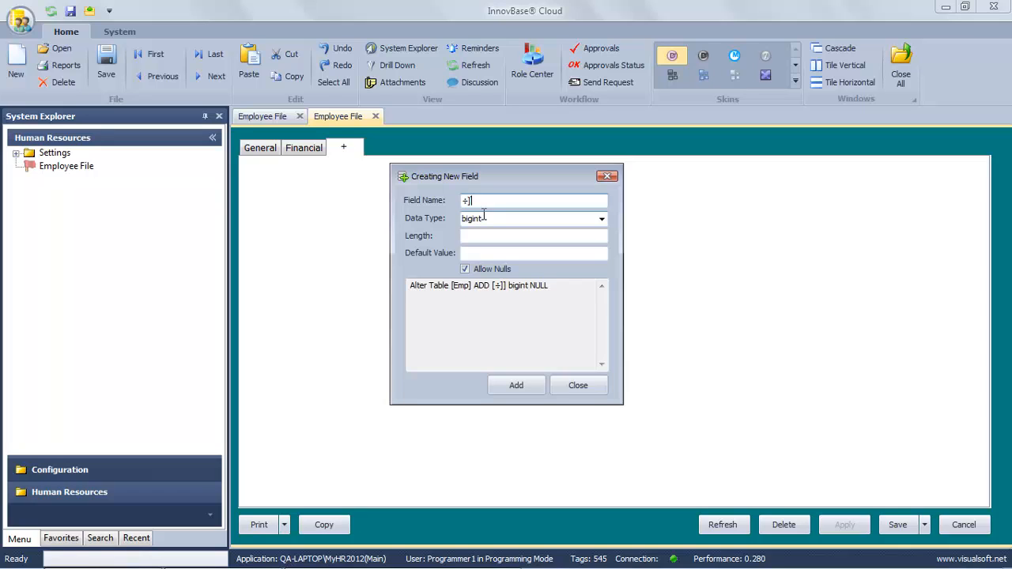
{"action": "key", "text": "BackSpace"}
{"action": "type", "text": "IDNum"}
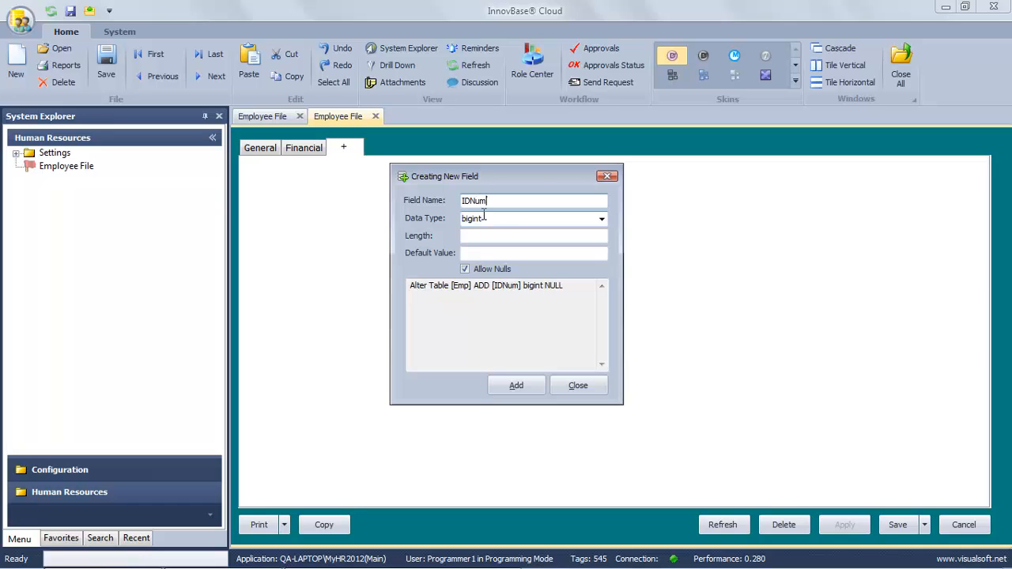
{"action": "left_click", "coordinate": [602, 219]}
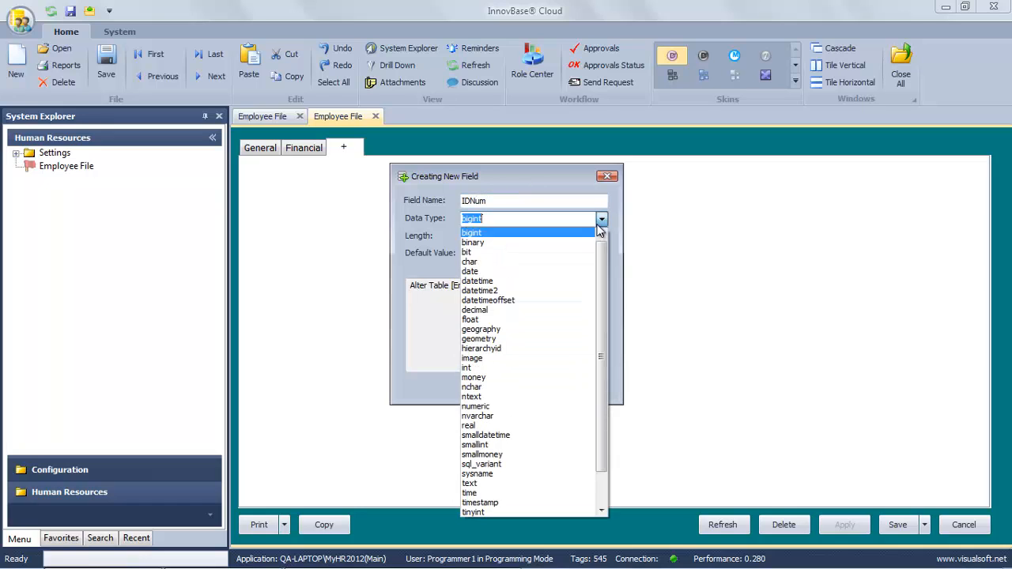
{"action": "scroll", "coordinate": [542, 379], "scroll_direction": "down", "scroll_amount": 2}
{"action": "left_click", "coordinate": [519, 503]}
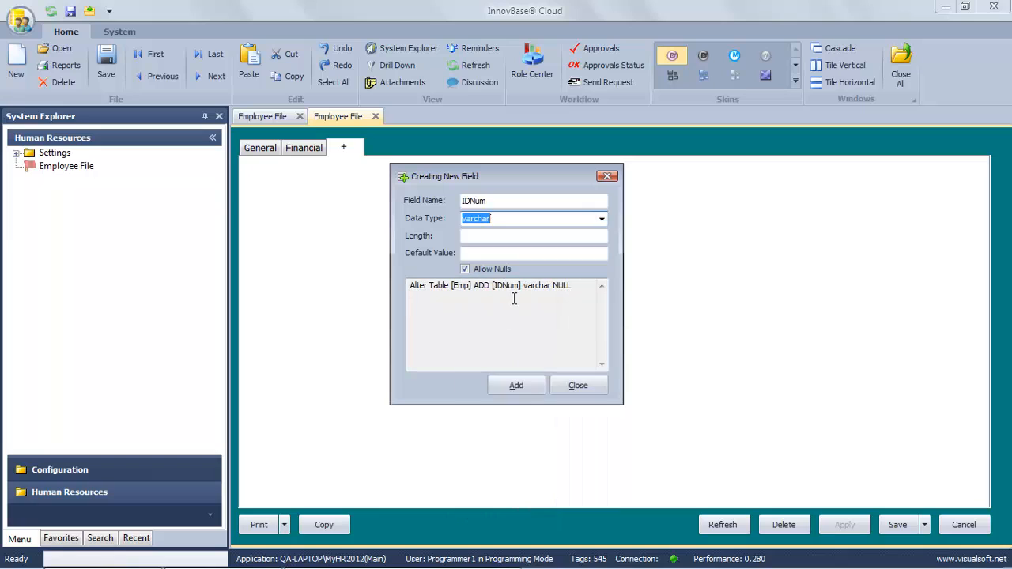
{"action": "left_click", "coordinate": [531, 236]}
{"action": "type", "text": "10"}
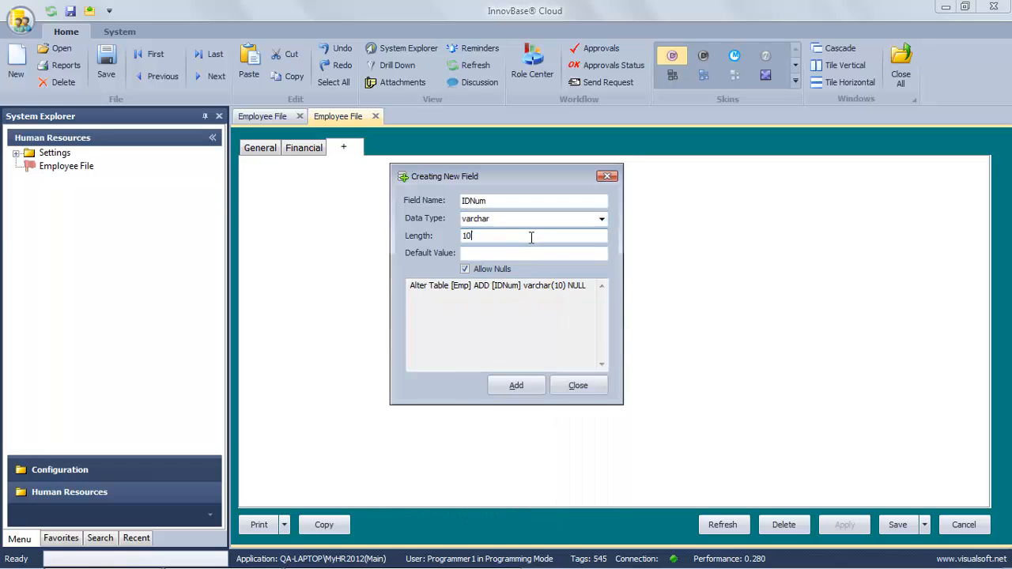
{"action": "left_click", "coordinate": [515, 385]}
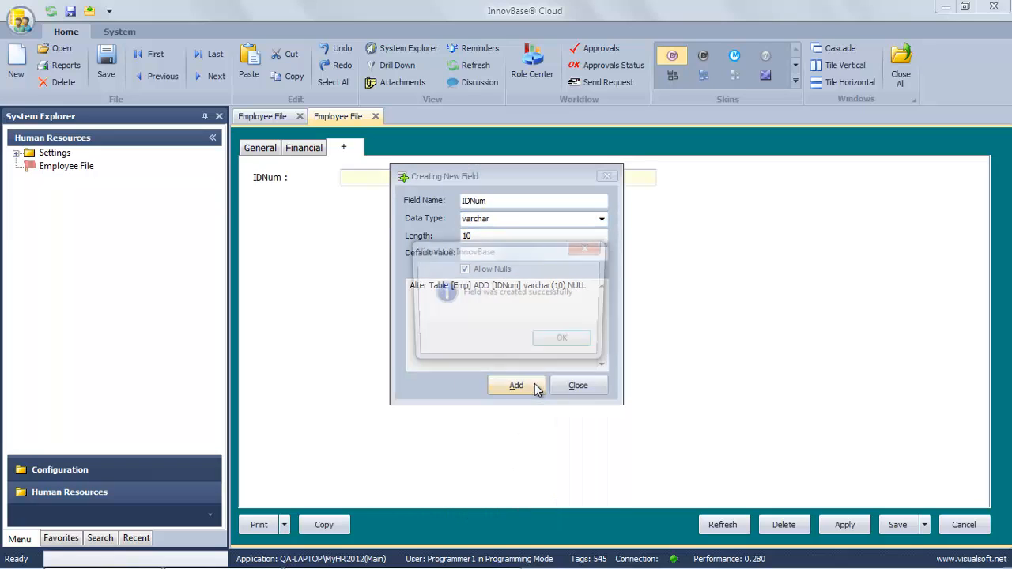
{"action": "left_click", "coordinate": [553, 343]}
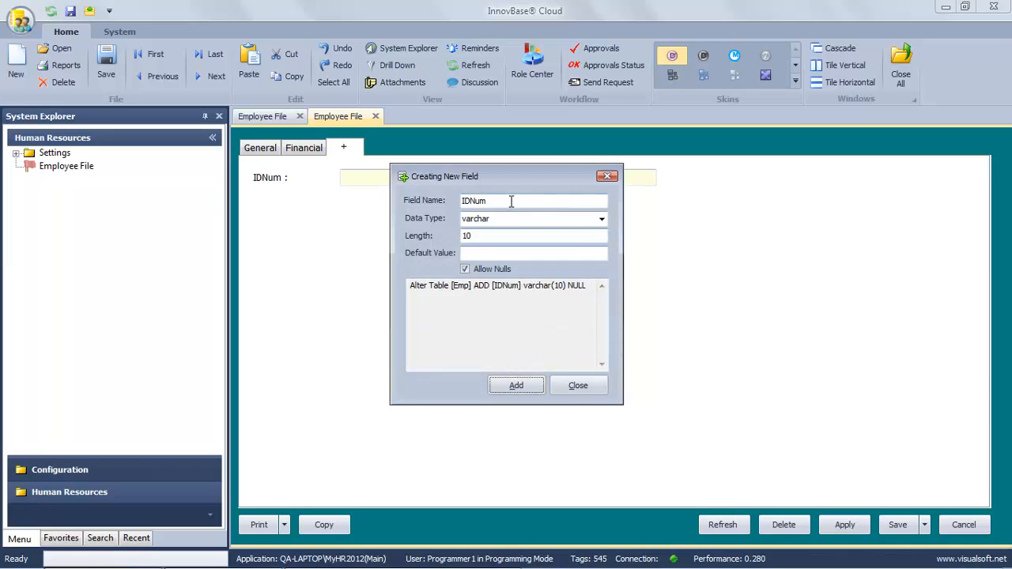
Add an IssuePlace varchar field with length 50.
{"action": "left_click_drag", "start_coordinate": [511, 200], "coordinate": [459, 203]}
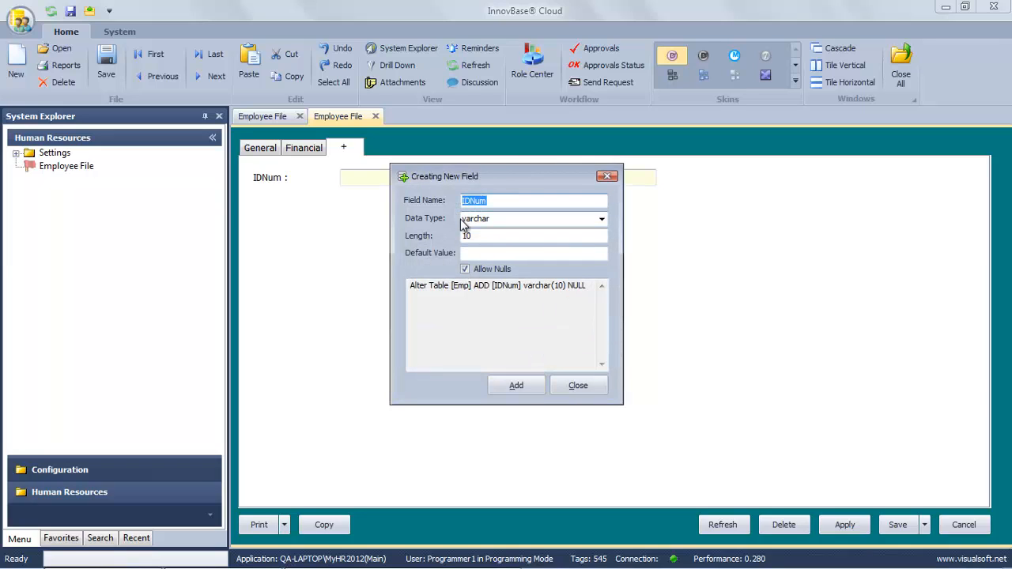
{"action": "type", "text": "Issue"}
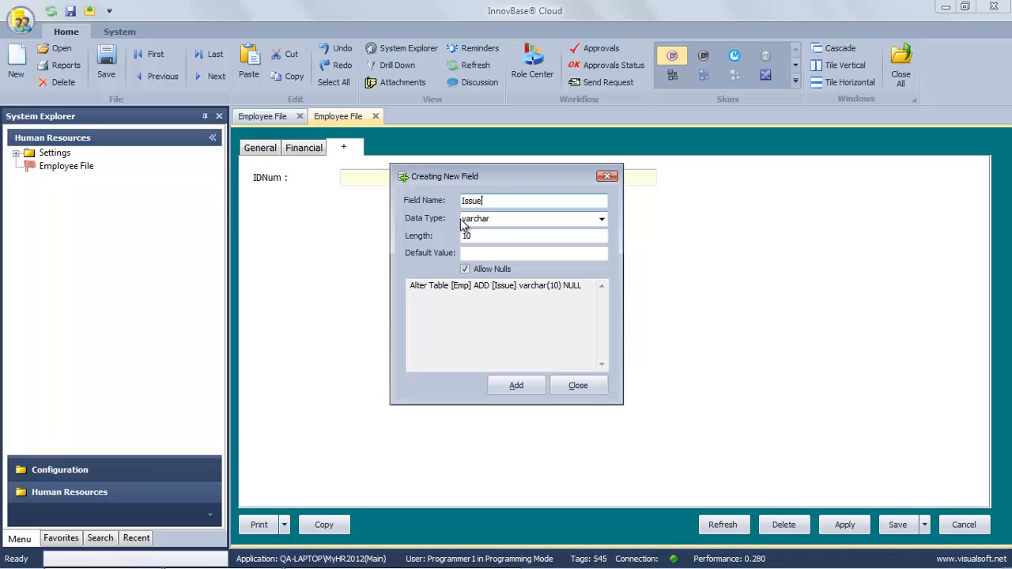
{"action": "type", "text": "Place"}
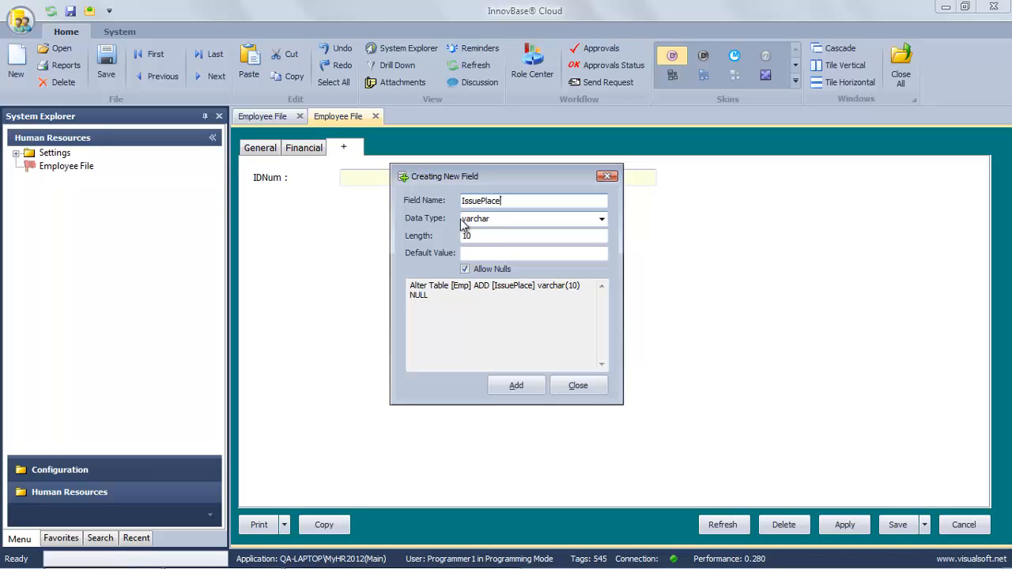
{"action": "key", "text": "Tab"}
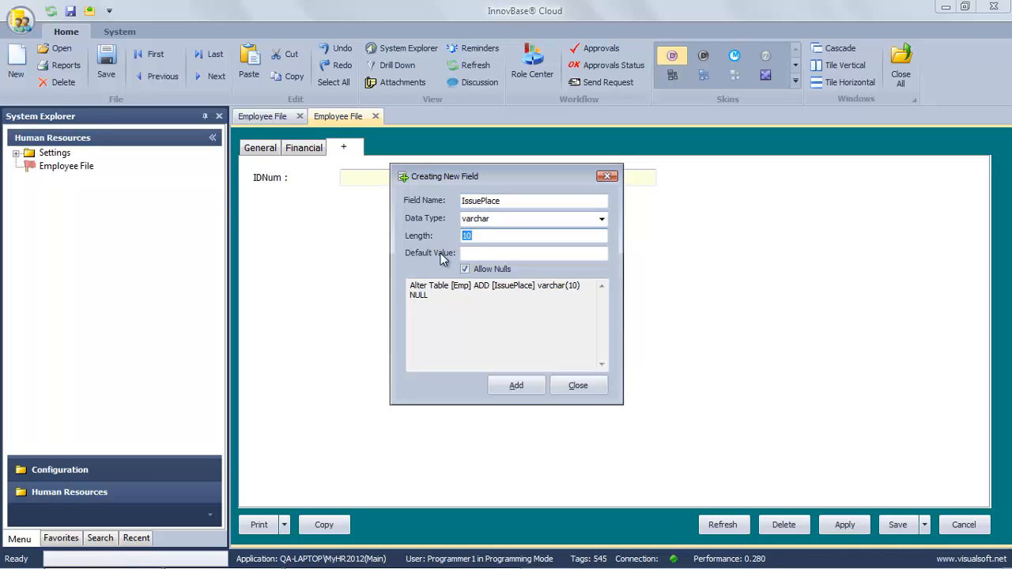
{"action": "type", "text": "50"}
{"action": "left_click", "coordinate": [517, 386]}
Create an IssueDate field with Datetime data type and no length.
{"action": "left_click", "coordinate": [565, 342]}
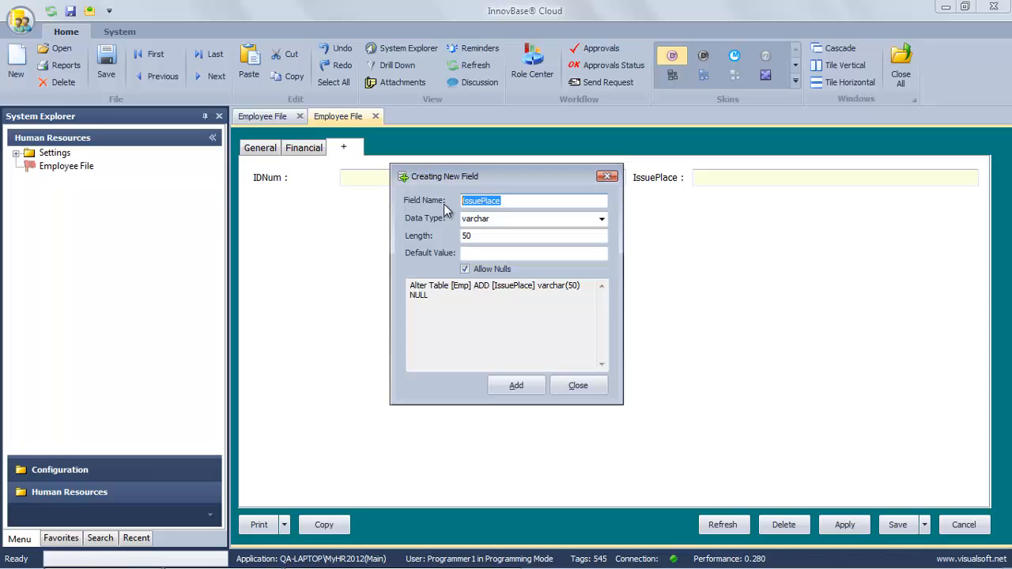
{"action": "key", "text": "Right"}
{"action": "key", "text": "BackSpace"}
{"action": "key", "text": "BackSpace"}
{"action": "key", "text": "BackSpace"}
{"action": "key", "text": "BackSpace"}
{"action": "key", "text": "BackSpace"}
{"action": "type", "text": "Date"}
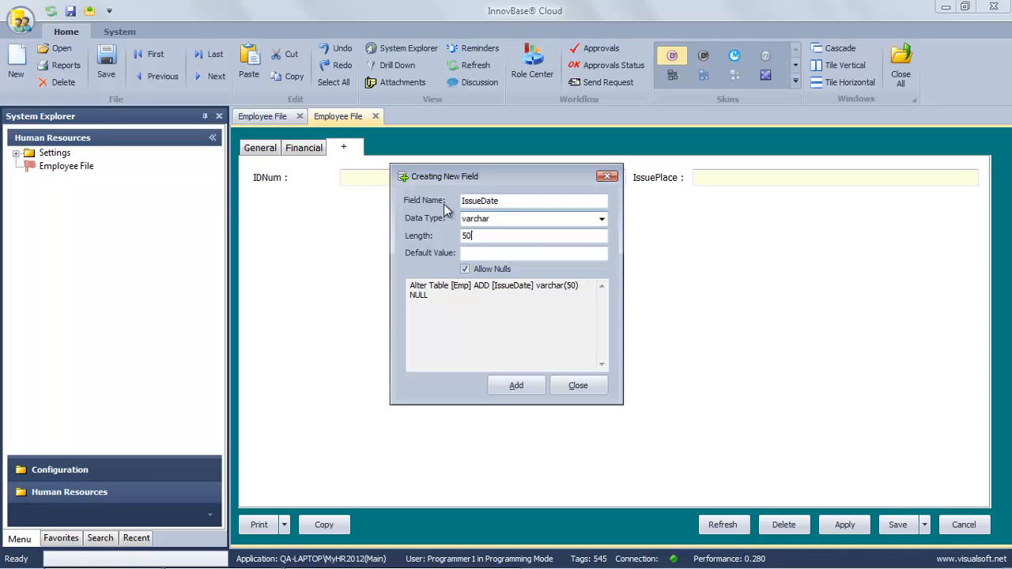
{"action": "key", "text": "Tab"}
{"action": "type", "text": "Date"}
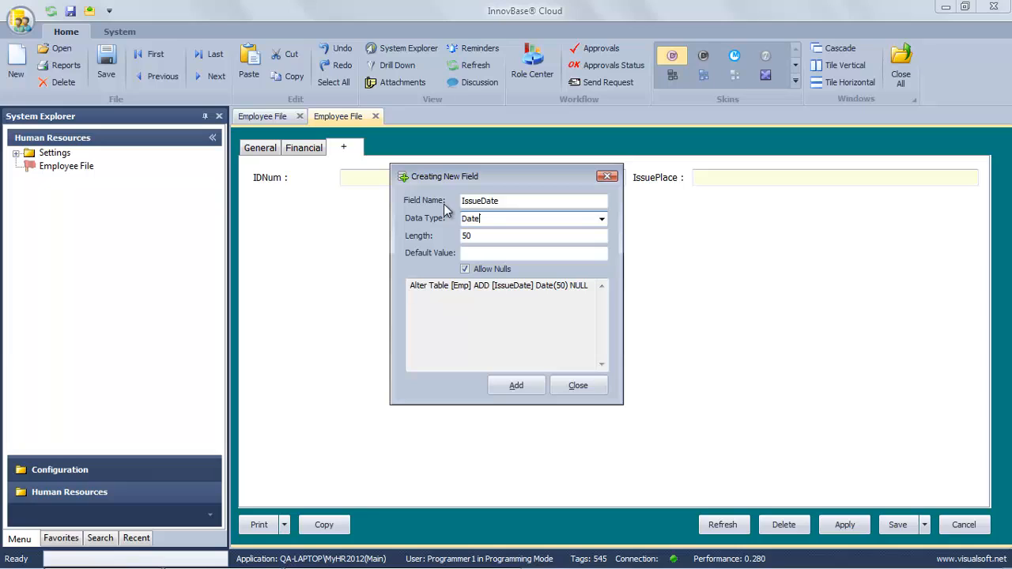
{"action": "type", "text": "time"}
{"action": "key", "text": "Tab"}
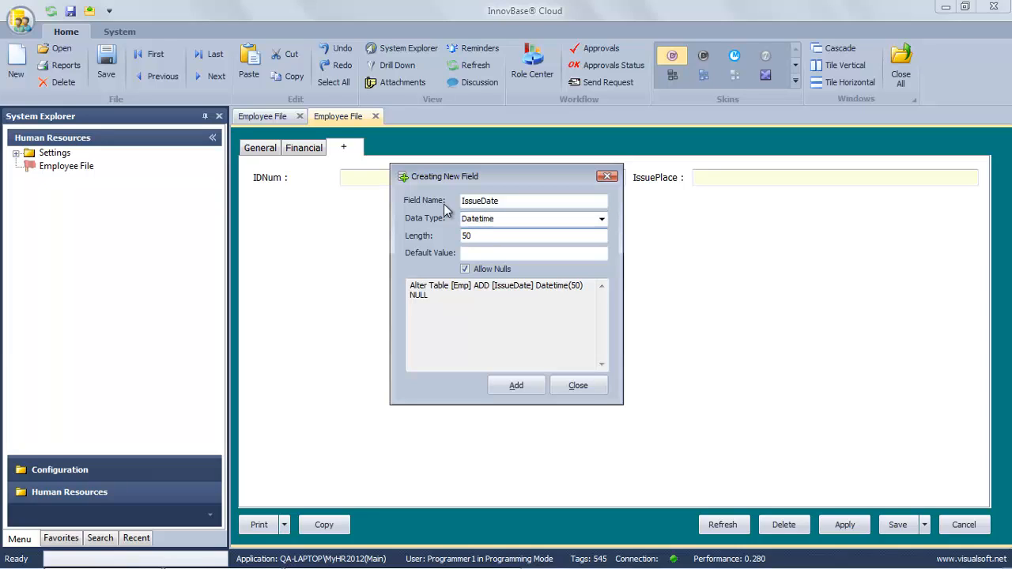
{"action": "key", "text": "BackSpace"}
{"action": "key", "text": "BackSpace"}
{"action": "left_click", "coordinate": [518, 385]}
{"action": "key", "text": "Return"}
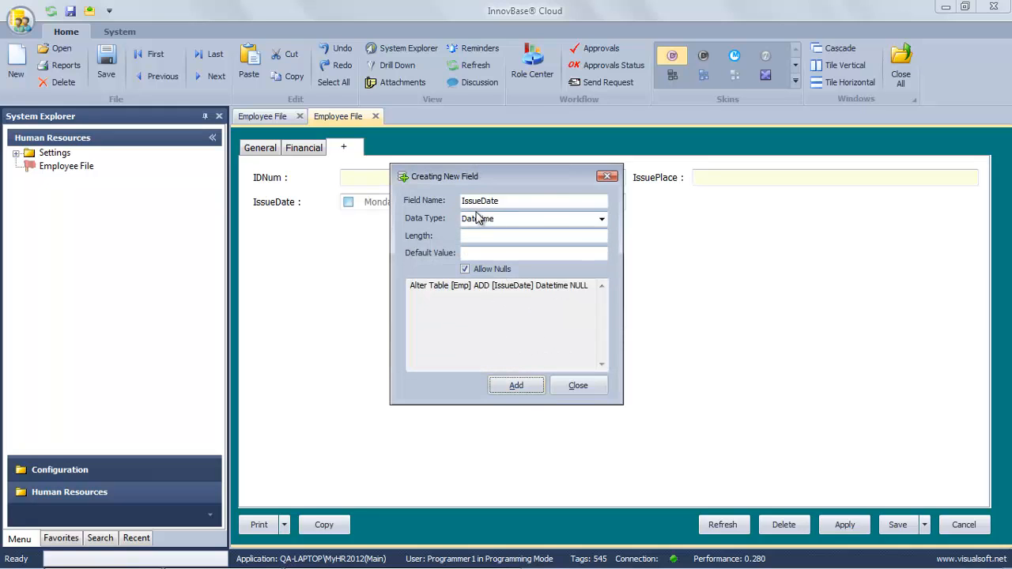
Create an ExpiryDate Datetime field.
{"action": "left_click_drag", "start_coordinate": [485, 201], "coordinate": [458, 201]}
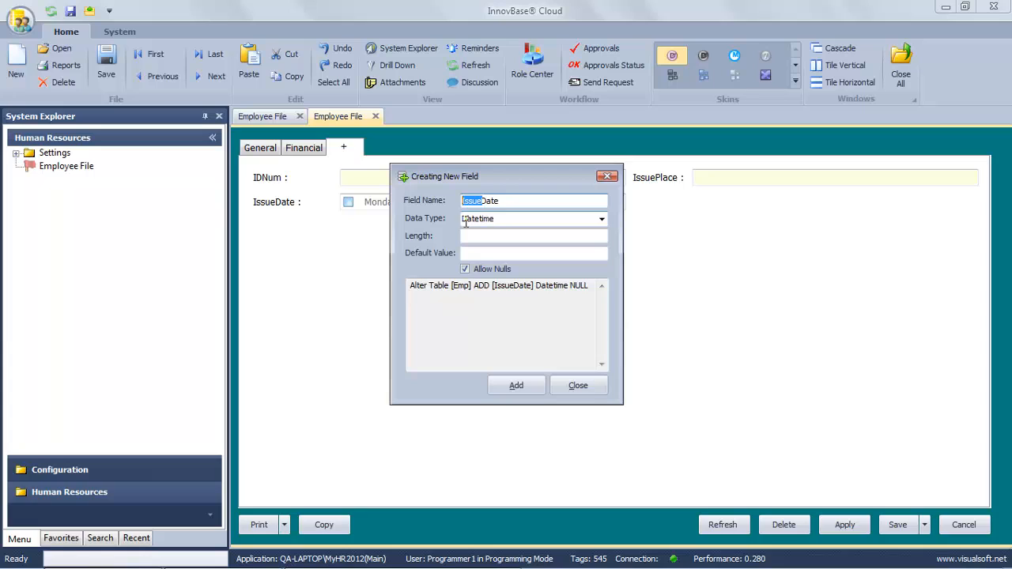
{"action": "type", "text": "Expiry"}
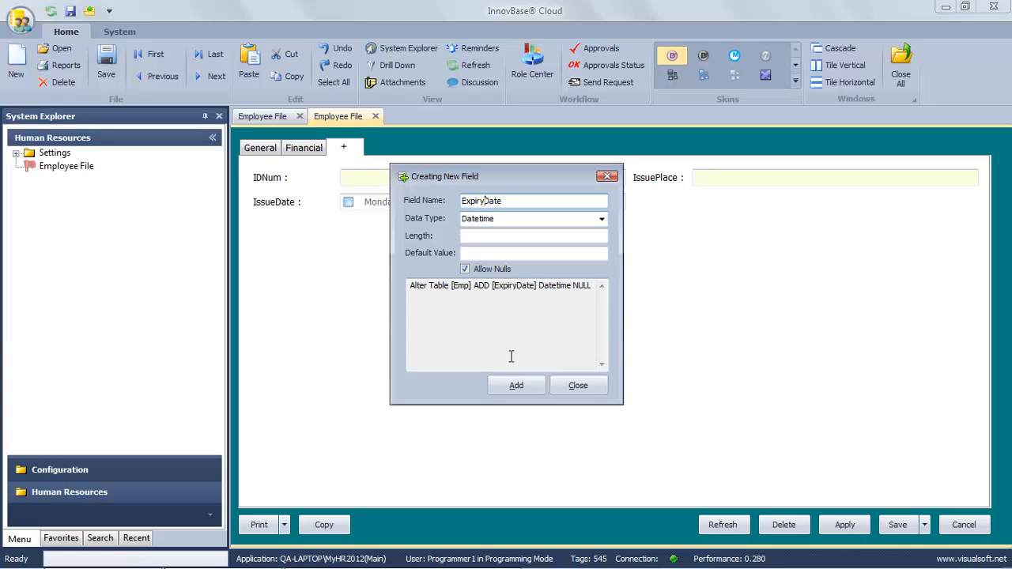
{"action": "left_click", "coordinate": [523, 385]}
{"action": "left_click", "coordinate": [566, 344]}
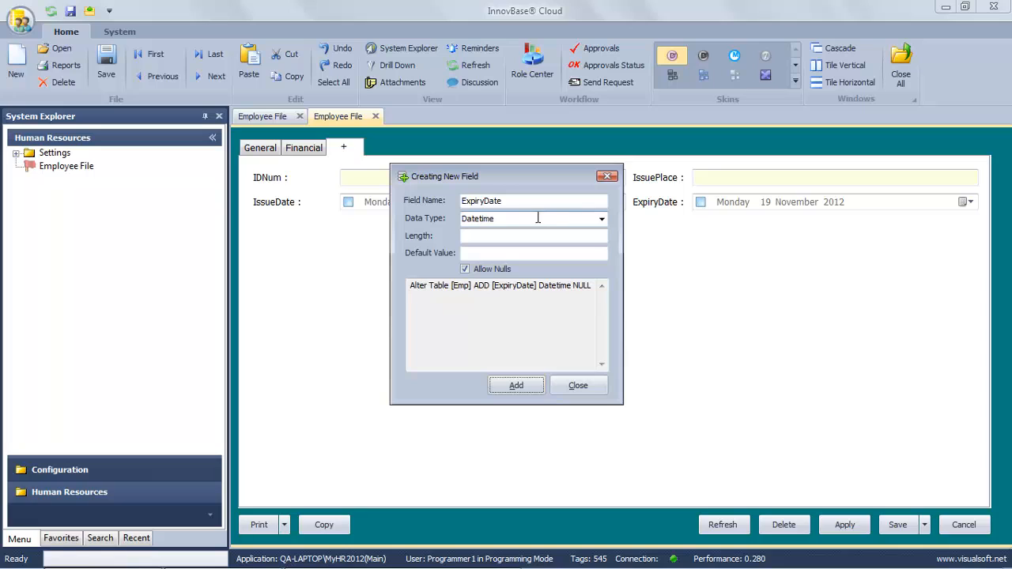
Add a PassportNum field as varchar with length 20.
{"action": "left_click_drag", "start_coordinate": [529, 206], "coordinate": [440, 205]}
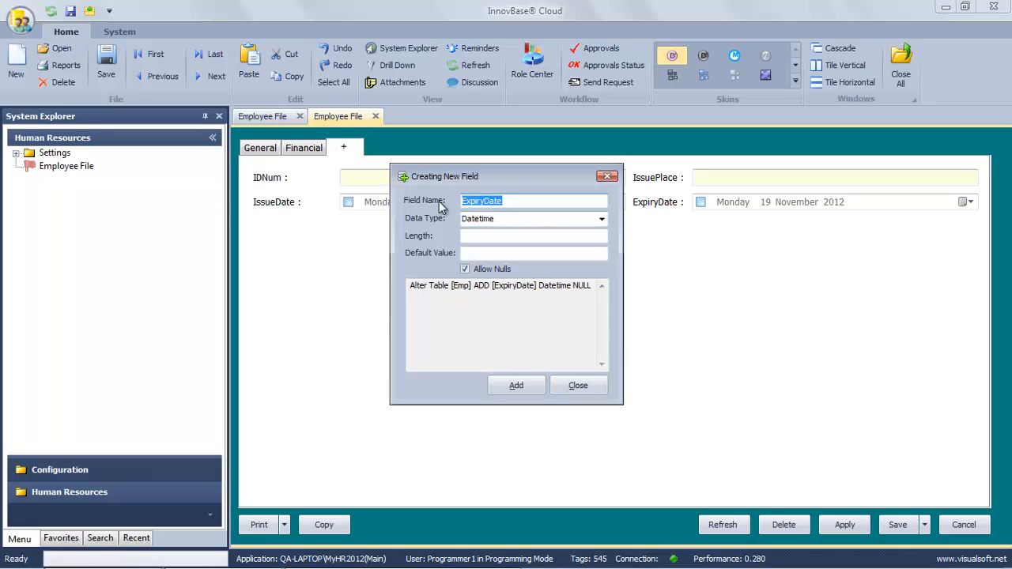
{"action": "type", "text": "Passpo"}
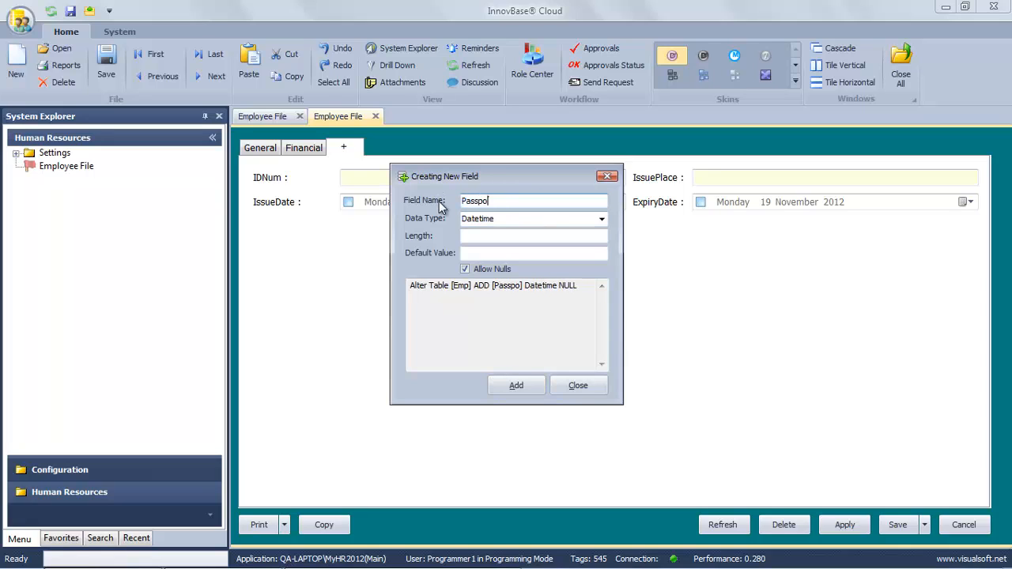
{"action": "type", "text": "rtNum"}
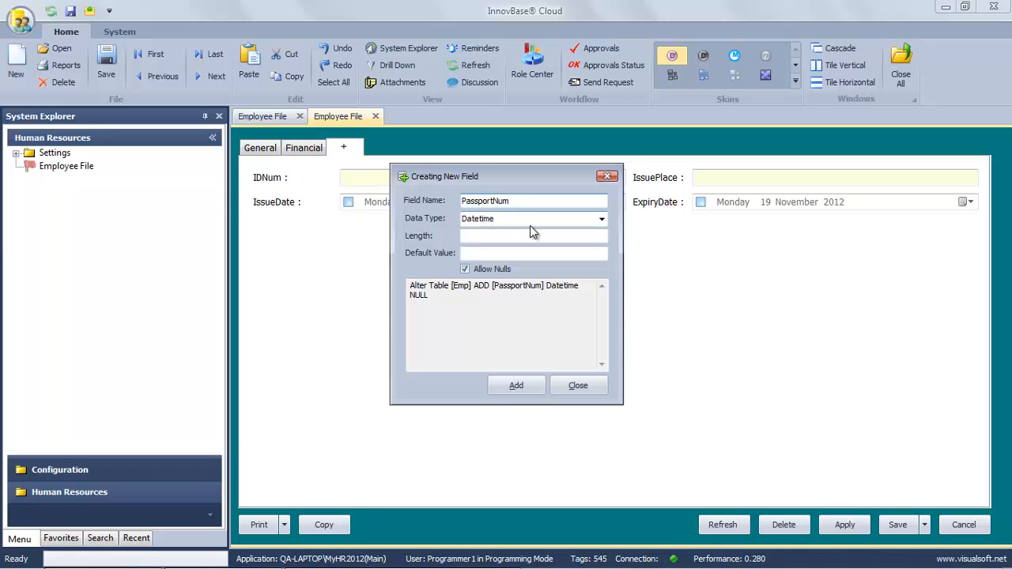
{"action": "left_click", "coordinate": [601, 220]}
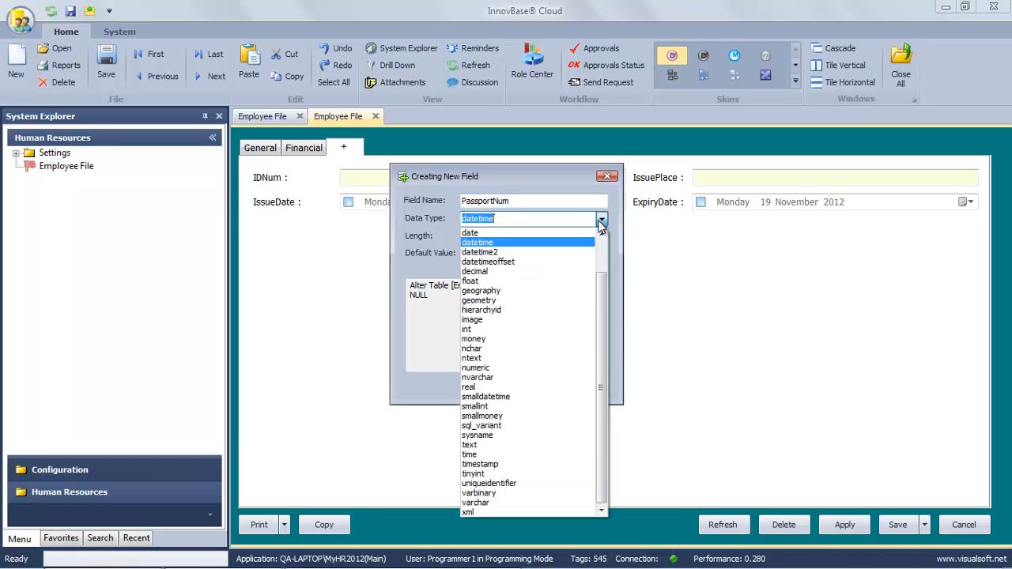
{"action": "left_click", "coordinate": [516, 503]}
{"action": "left_click", "coordinate": [515, 236]}
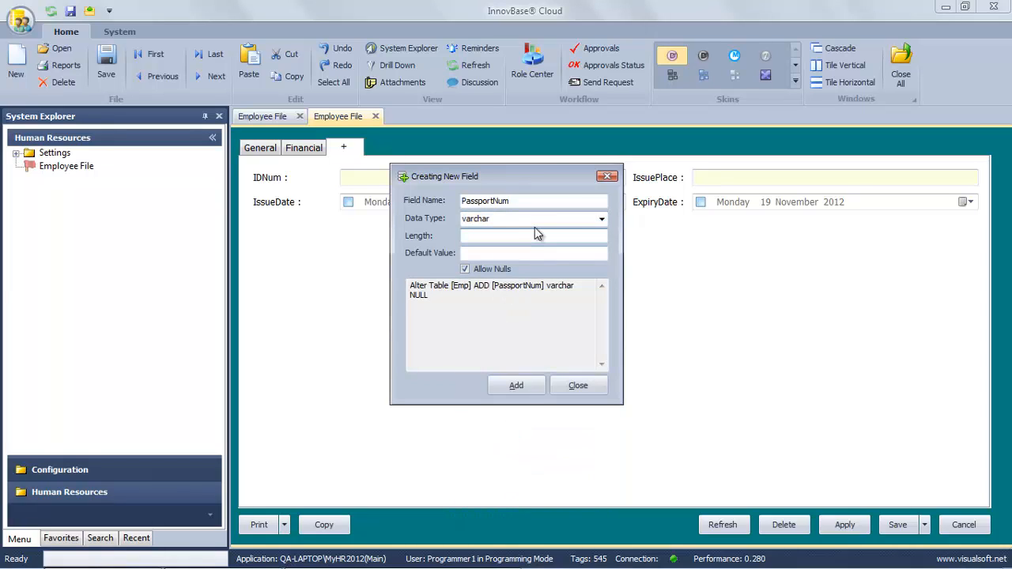
{"action": "type", "text": "20"}
{"action": "left_click", "coordinate": [516, 386]}
{"action": "left_click", "coordinate": [554, 341]}
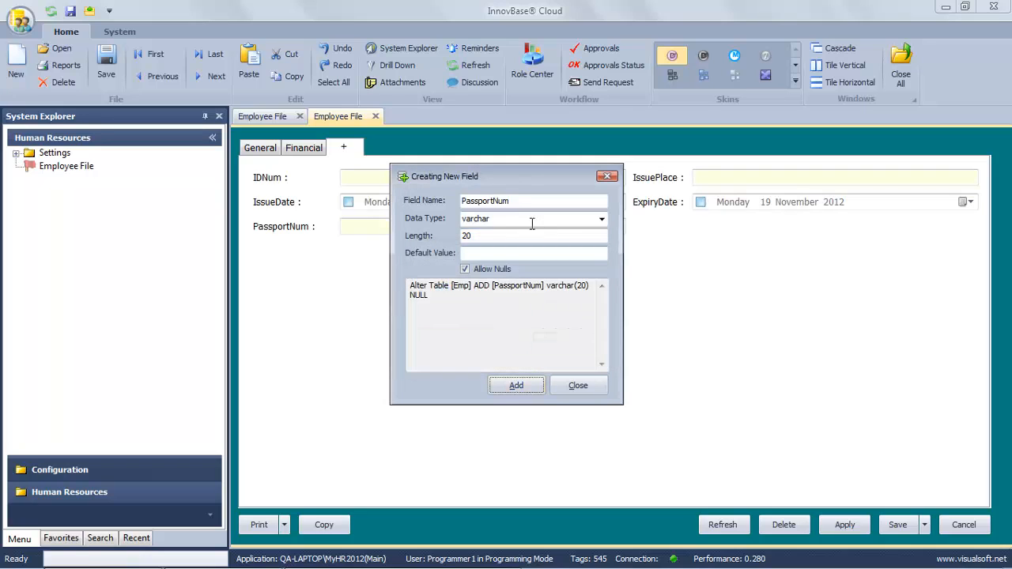
Add a PassportIssuePlace varchar field with length 50.
{"action": "left_click_drag", "start_coordinate": [519, 201], "coordinate": [479, 203]}
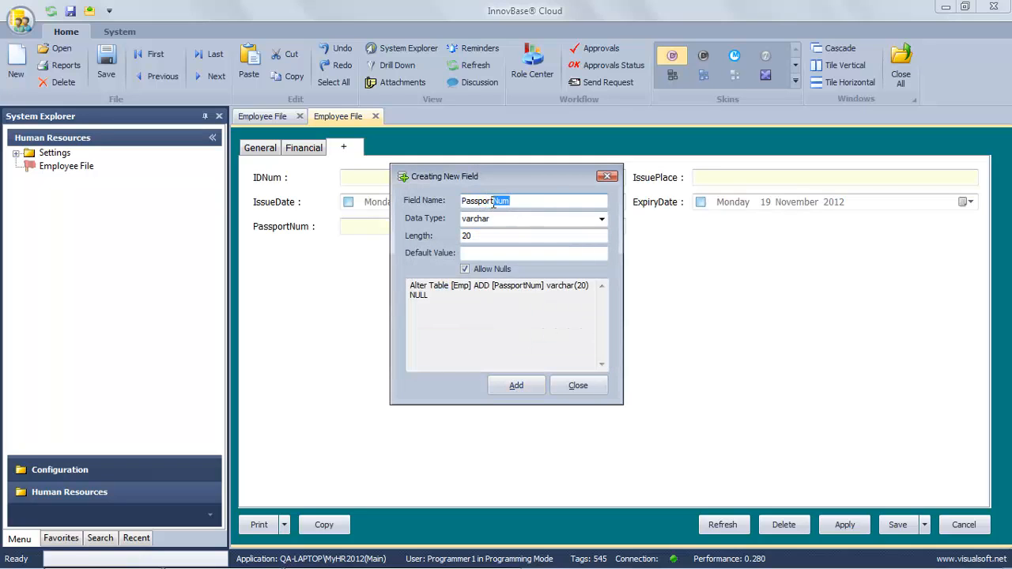
{"action": "type", "text": "Iss"}
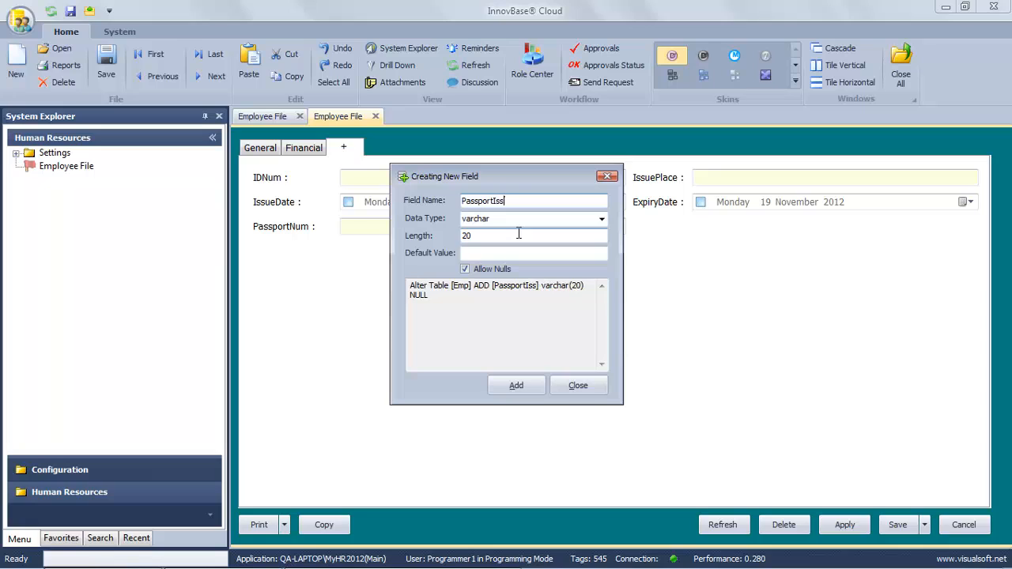
{"action": "type", "text": "uePlace"}
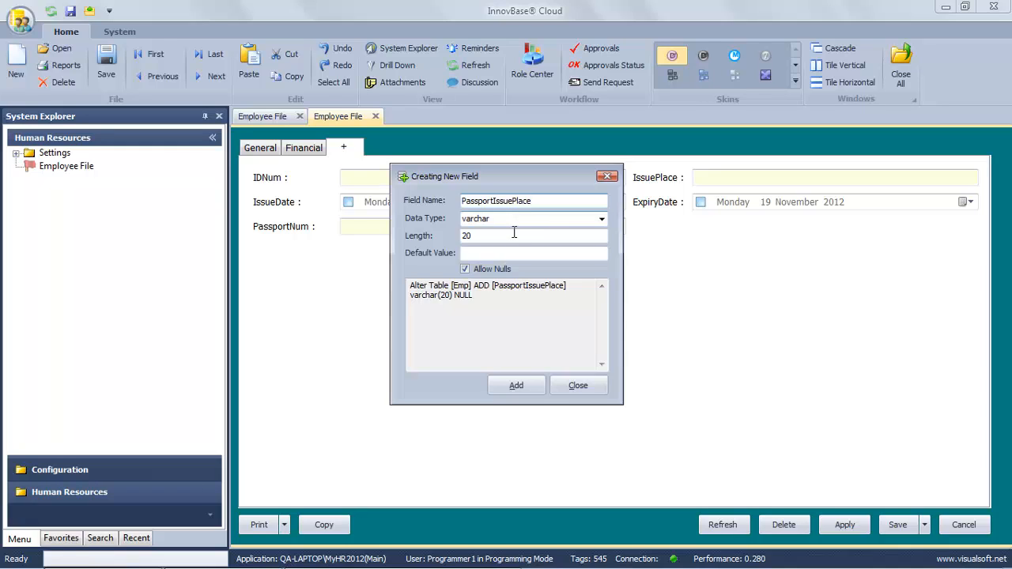
{"action": "left_click", "coordinate": [514, 234]}
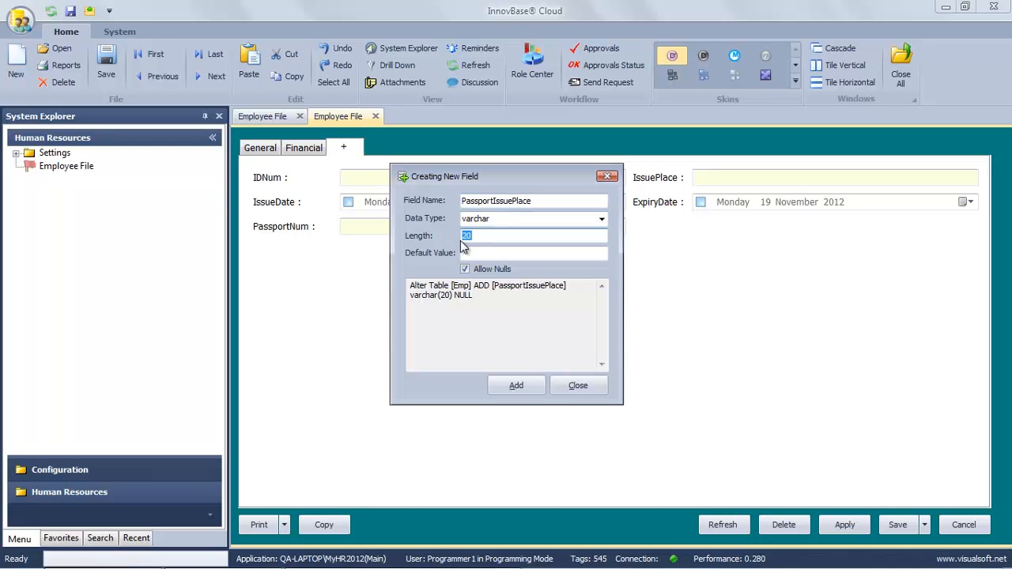
{"action": "type", "text": "50"}
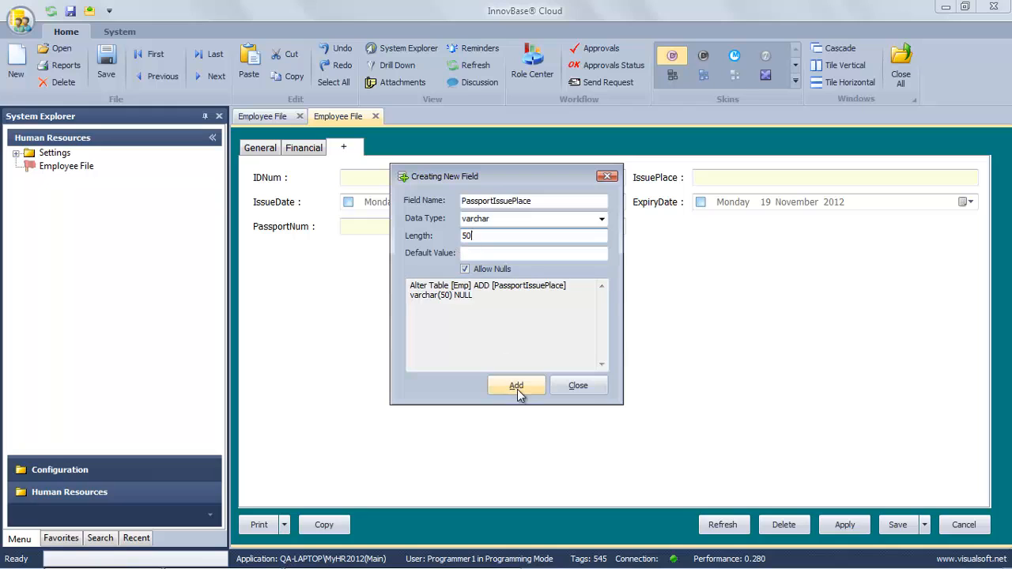
{"action": "left_click", "coordinate": [519, 386]}
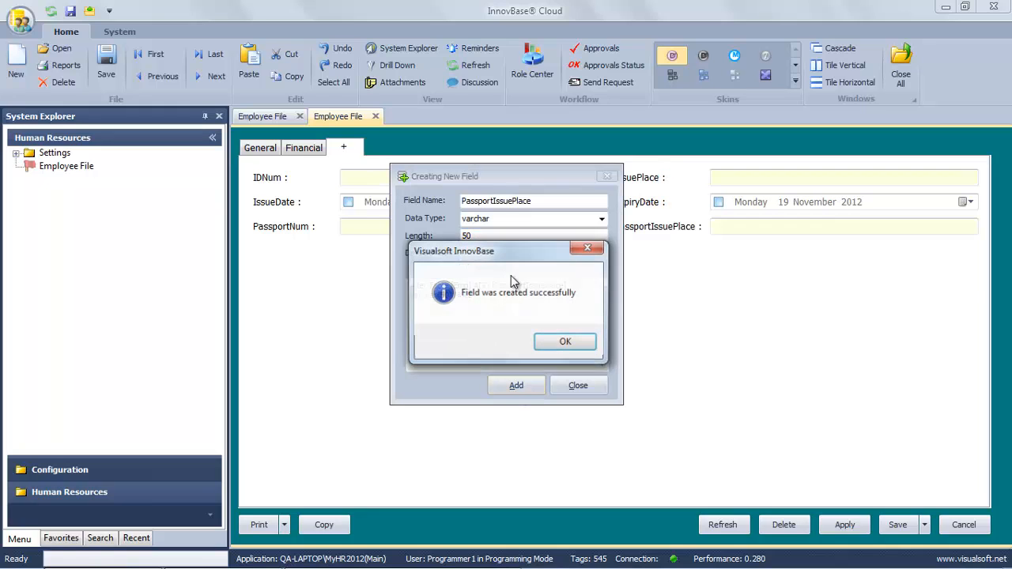
{"action": "left_click", "coordinate": [557, 340]}
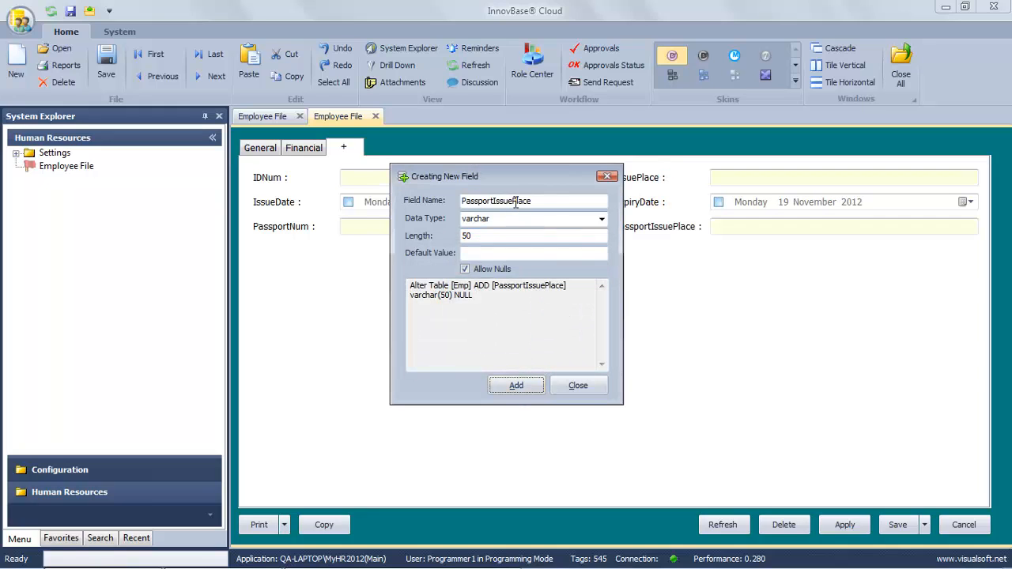
Add a PassportIssueDate field with Datetime data type and no length.
{"action": "left_click_drag", "start_coordinate": [513, 203], "coordinate": [553, 203]}
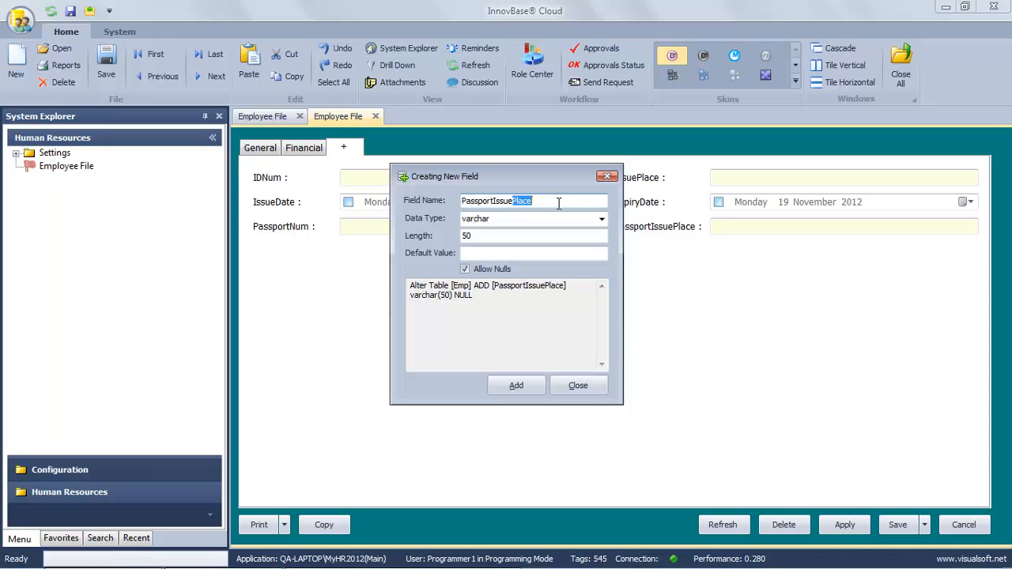
{"action": "type", "text": "Date"}
{"action": "key", "text": "Tab"}
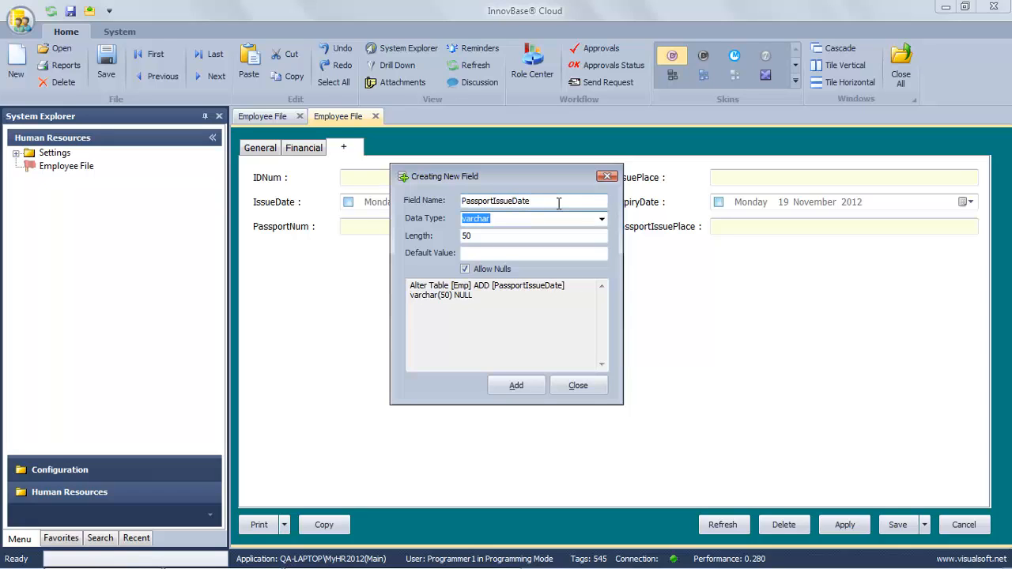
{"action": "type", "text": "Datet"}
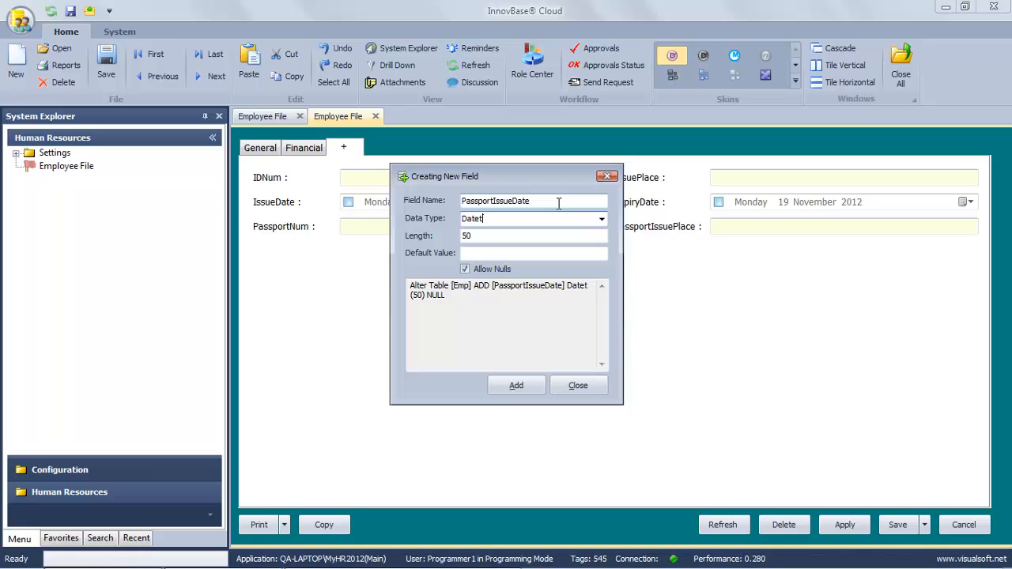
{"action": "type", "text": "ime"}
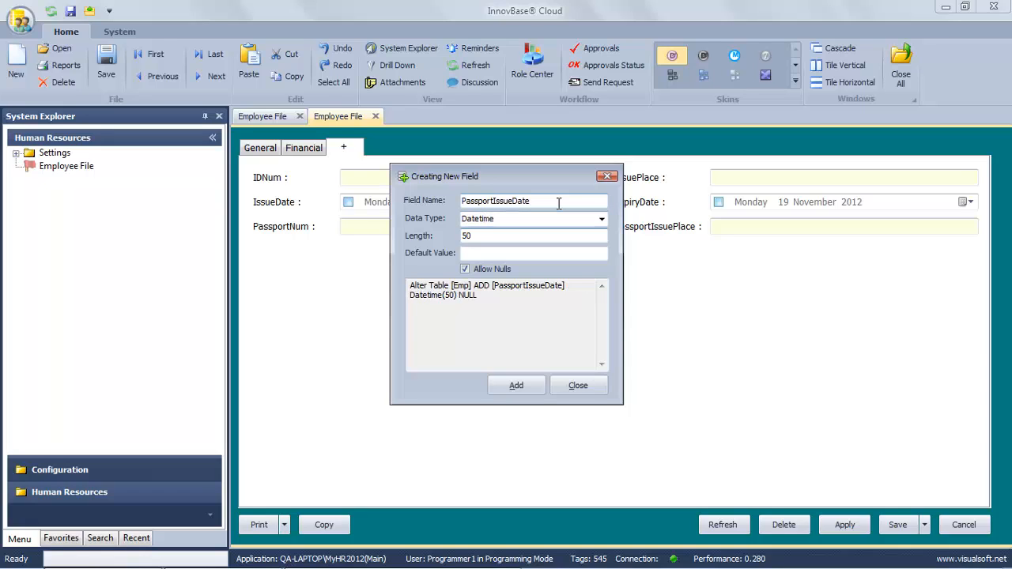
{"action": "key", "text": "Tab"}
{"action": "key", "text": "BackSpace"}
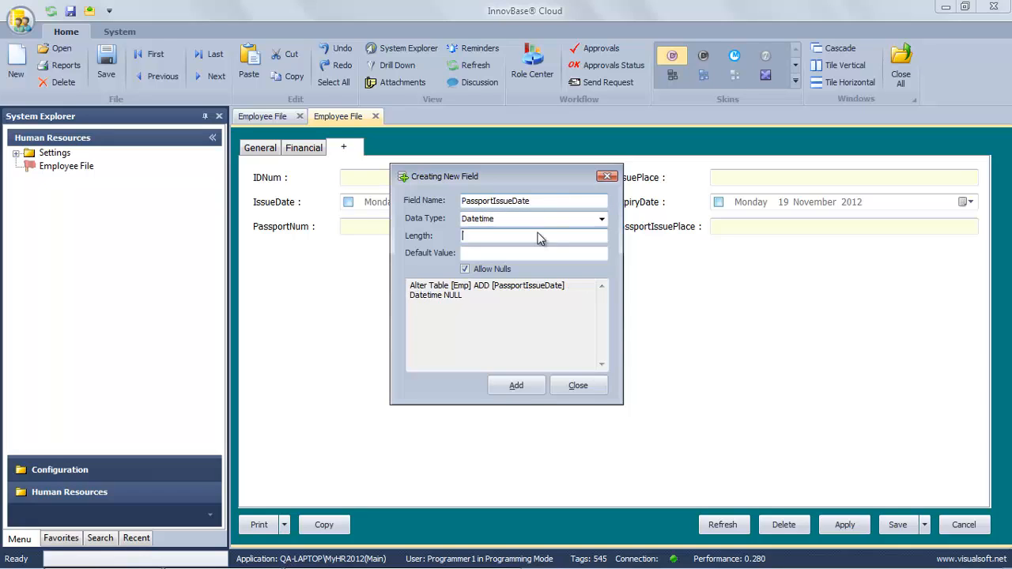
{"action": "left_click", "coordinate": [520, 387]}
{"action": "left_click", "coordinate": [565, 341]}
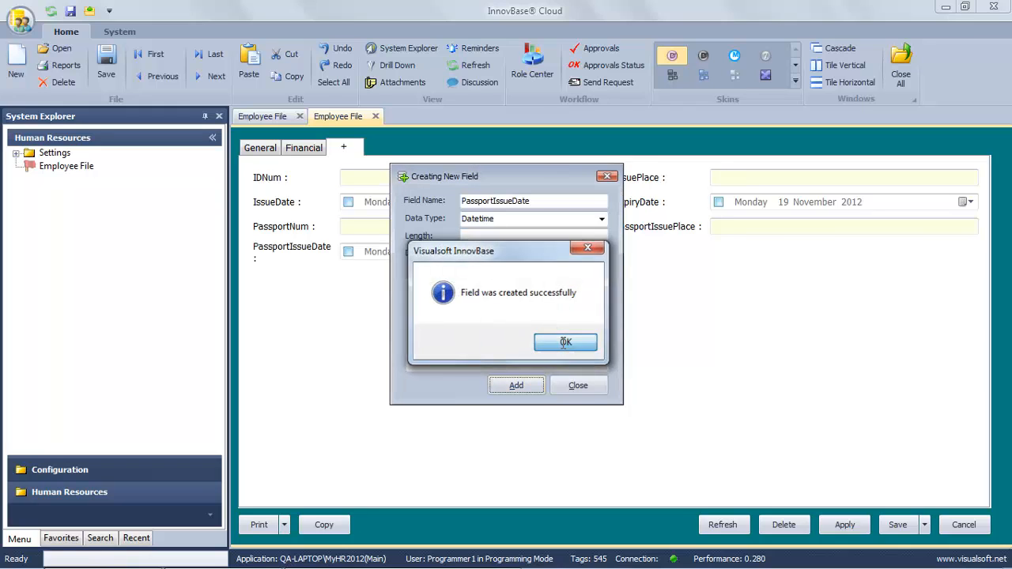
Add a PassportExpiryDate Datetime field and close the field-creation window.
{"action": "left_click", "coordinate": [510, 201]}
{"action": "left_click_drag", "start_coordinate": [507, 202], "coordinate": [497, 203]}
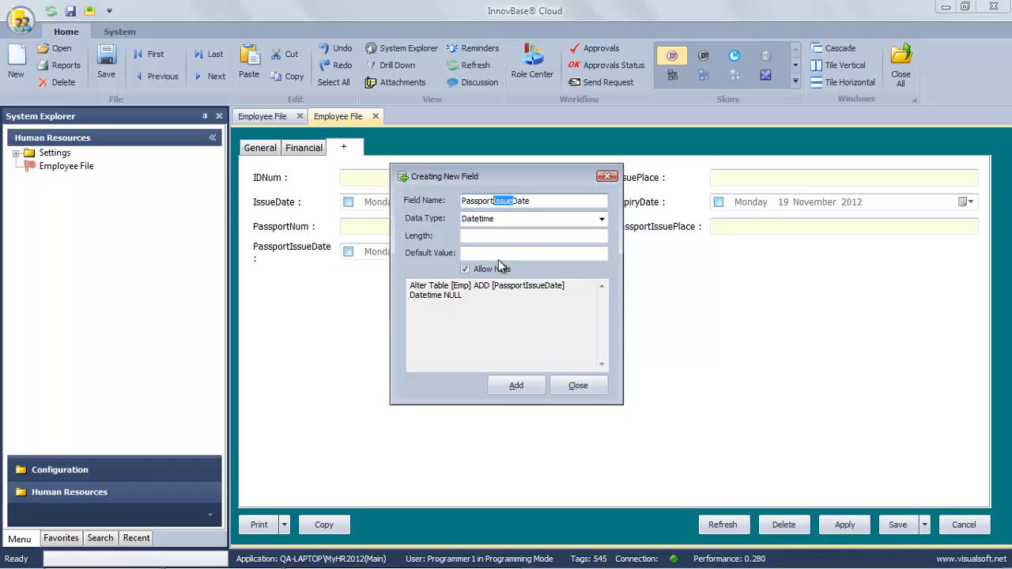
{"action": "type", "text": "Expiry"}
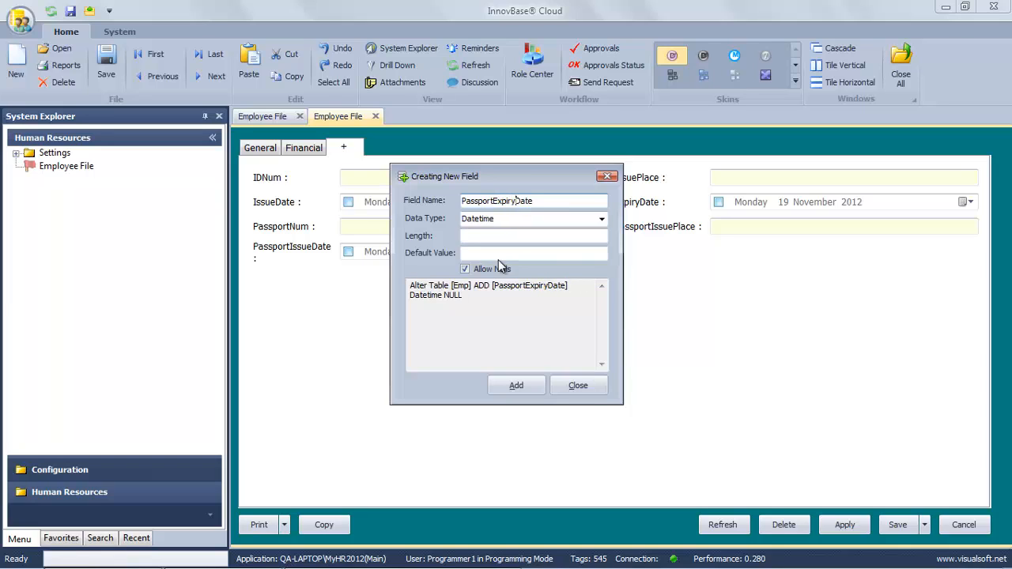
{"action": "left_click", "coordinate": [527, 385]}
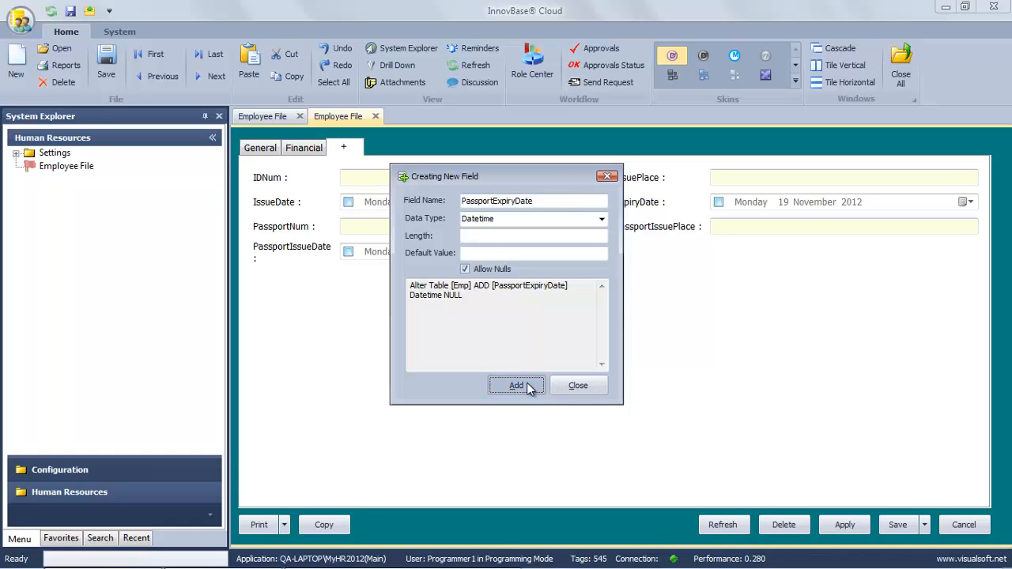
{"action": "left_click", "coordinate": [563, 342]}
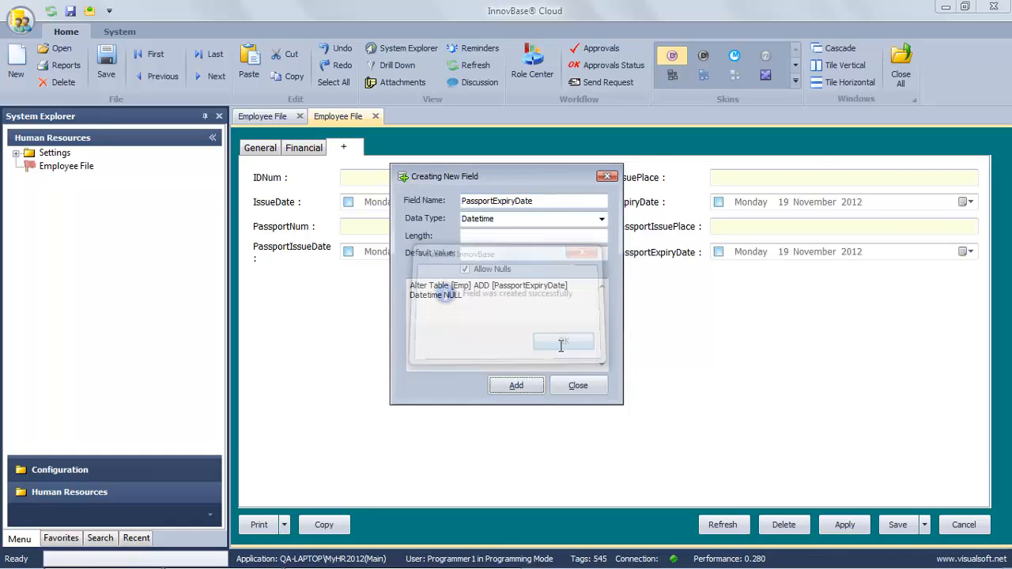
{"action": "left_click", "coordinate": [575, 386]}
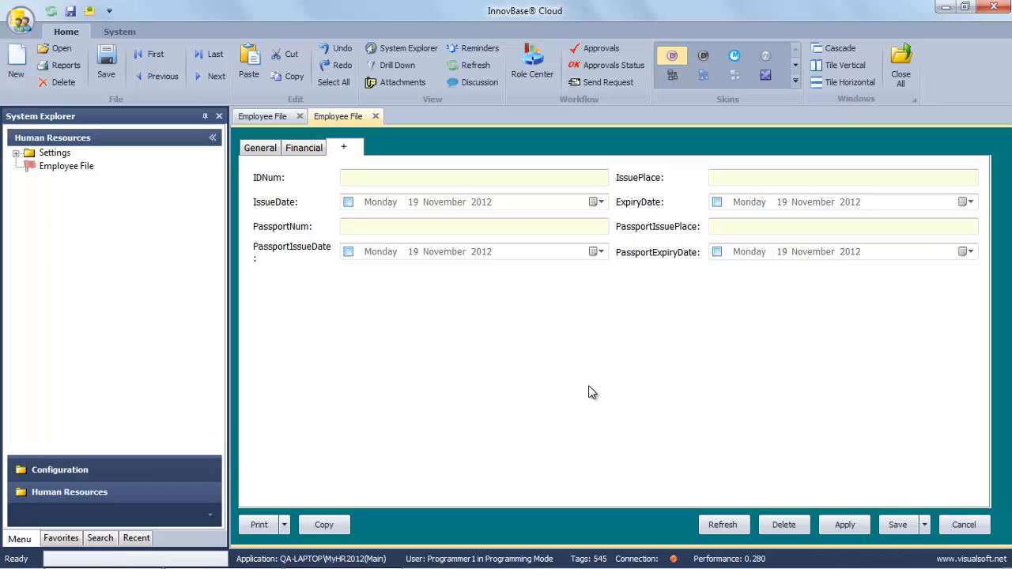
Relabel the ID fields as ID Num, Issue Place, Issue Date and Expiry Date.
{"action": "right_click", "coordinate": [262, 178]}
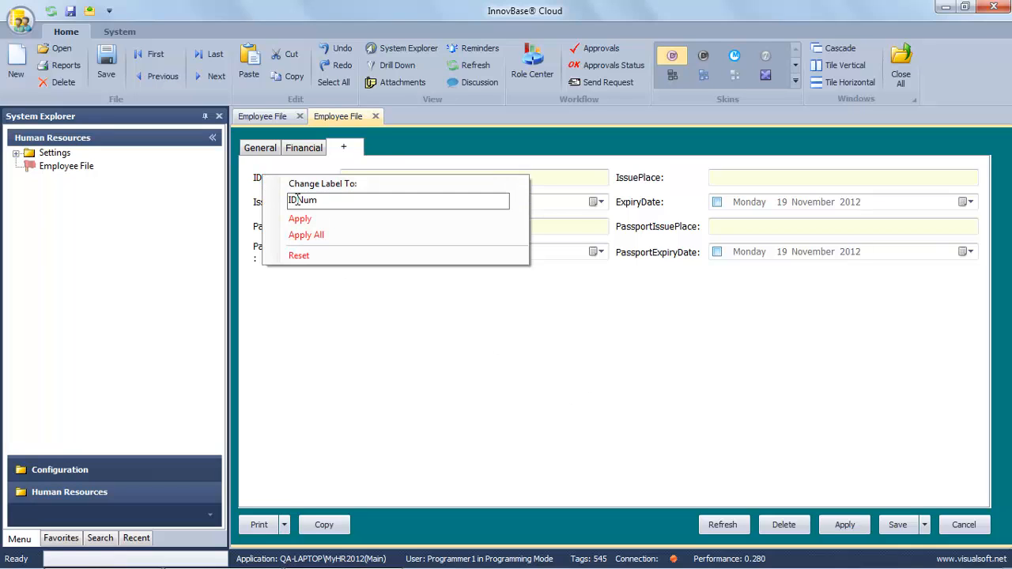
{"action": "left_click", "coordinate": [297, 200]}
{"action": "left_click", "coordinate": [301, 221]}
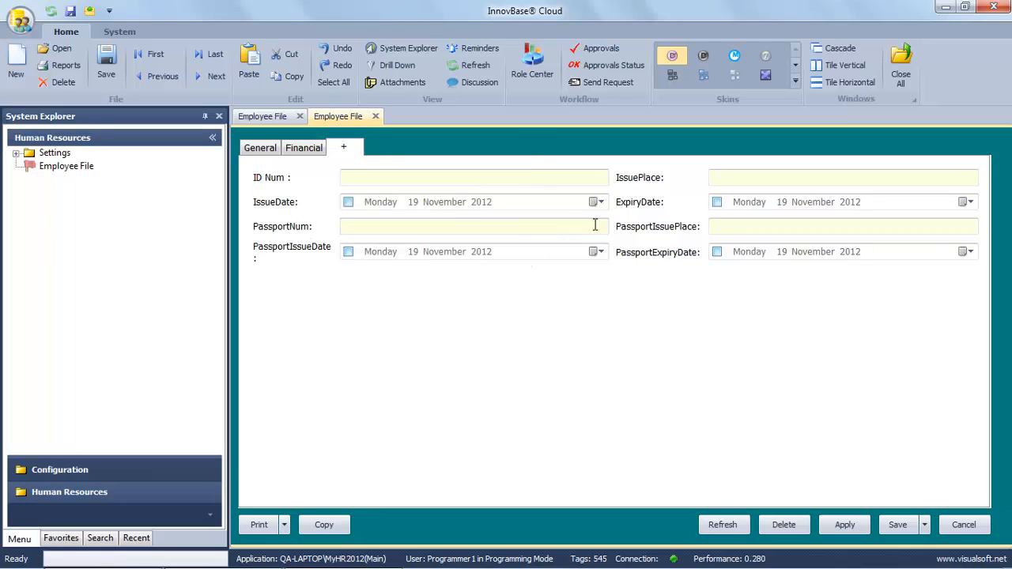
{"action": "right_click", "coordinate": [644, 182]}
{"action": "left_click", "coordinate": [691, 209]}
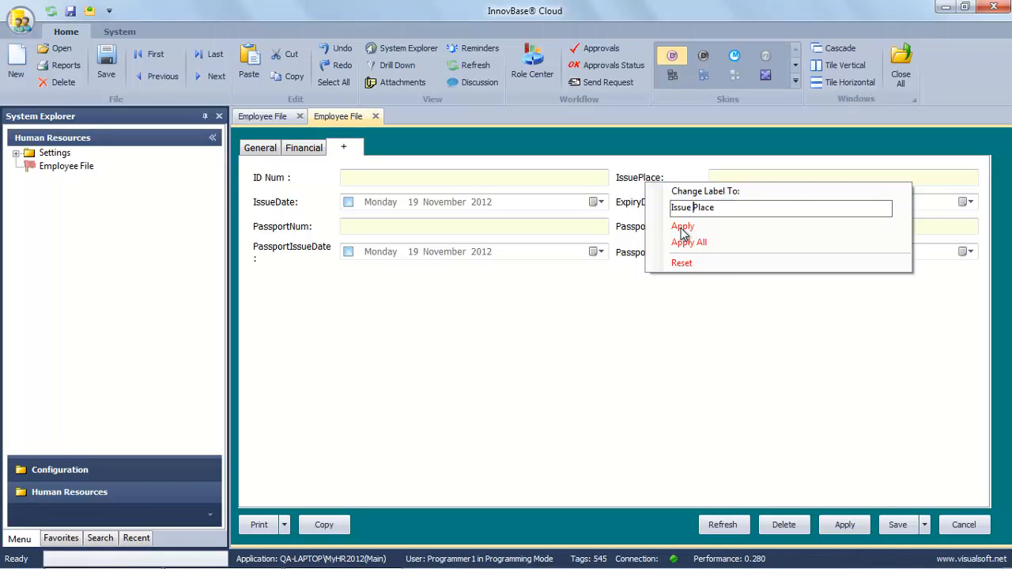
{"action": "left_click", "coordinate": [684, 227]}
{"action": "right_click", "coordinate": [272, 207]}
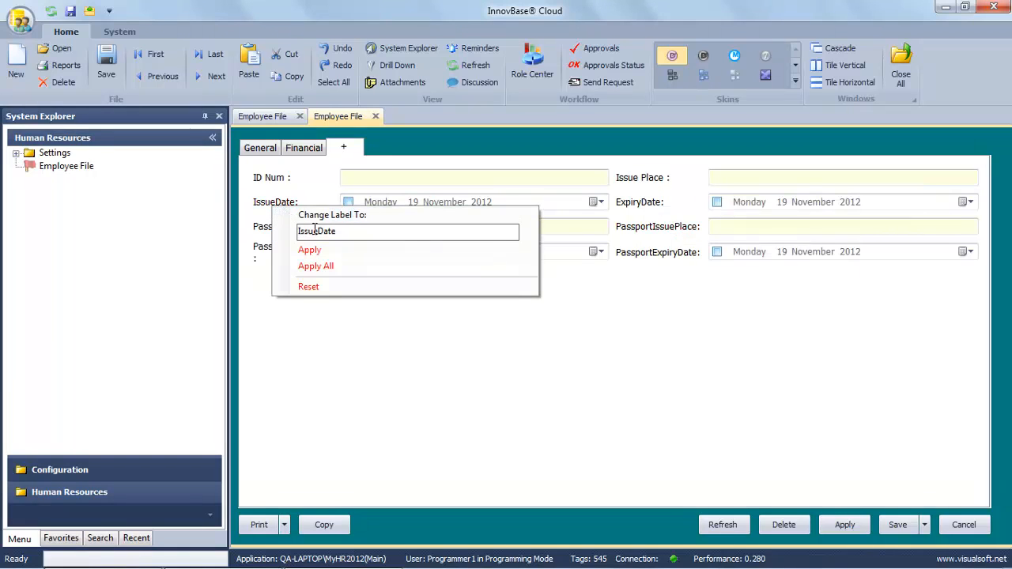
{"action": "left_click", "coordinate": [319, 231]}
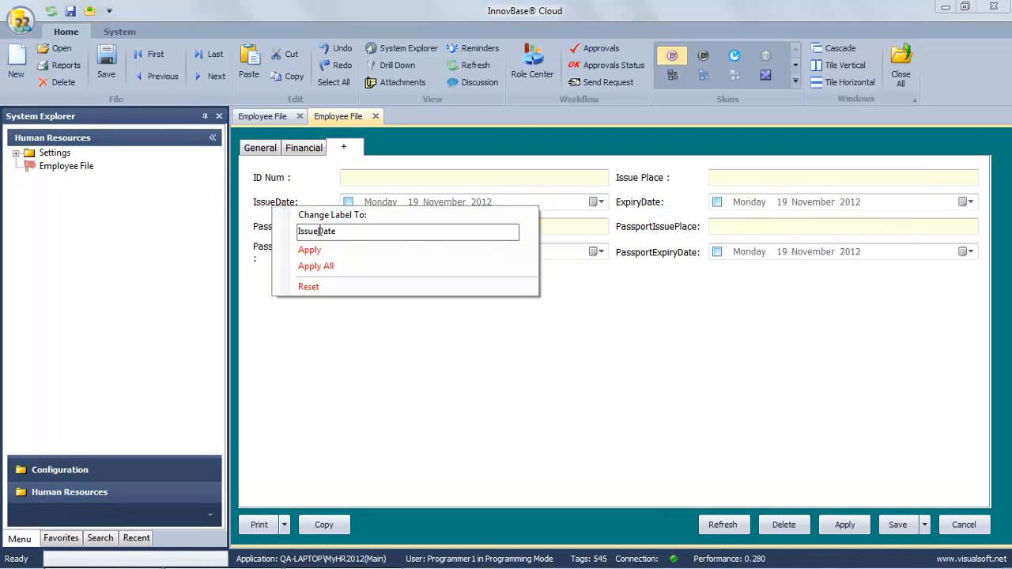
{"action": "right_click", "coordinate": [631, 205]}
{"action": "left_click", "coordinate": [680, 229]}
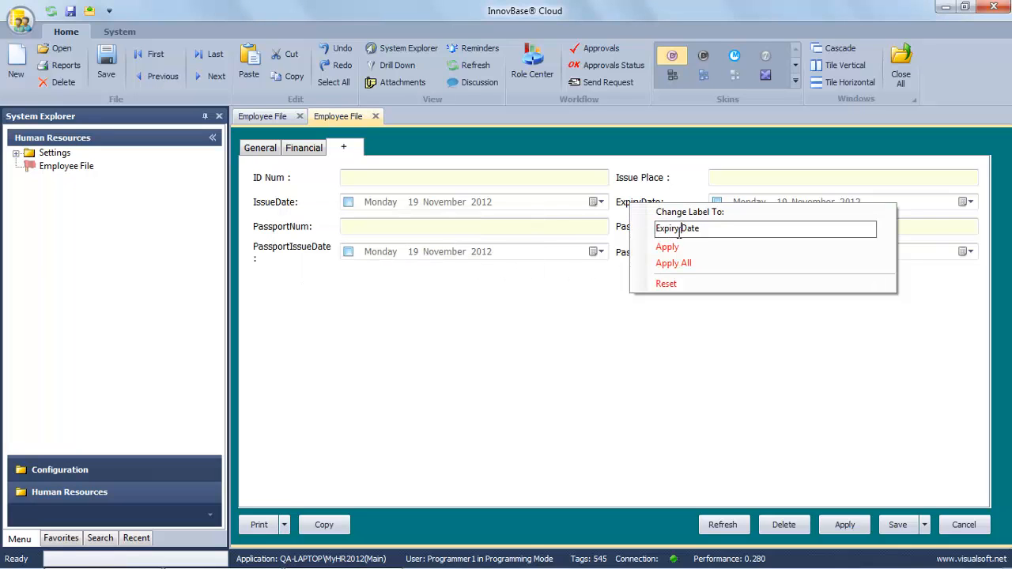
{"action": "left_click", "coordinate": [664, 247]}
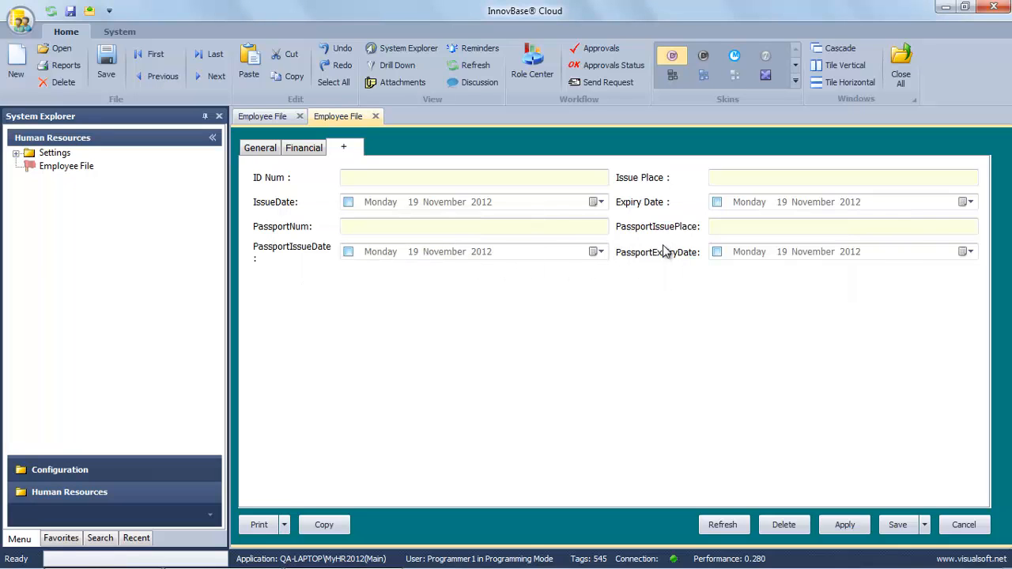
{"action": "right_click", "coordinate": [278, 207]}
{"action": "left_click", "coordinate": [317, 228]}
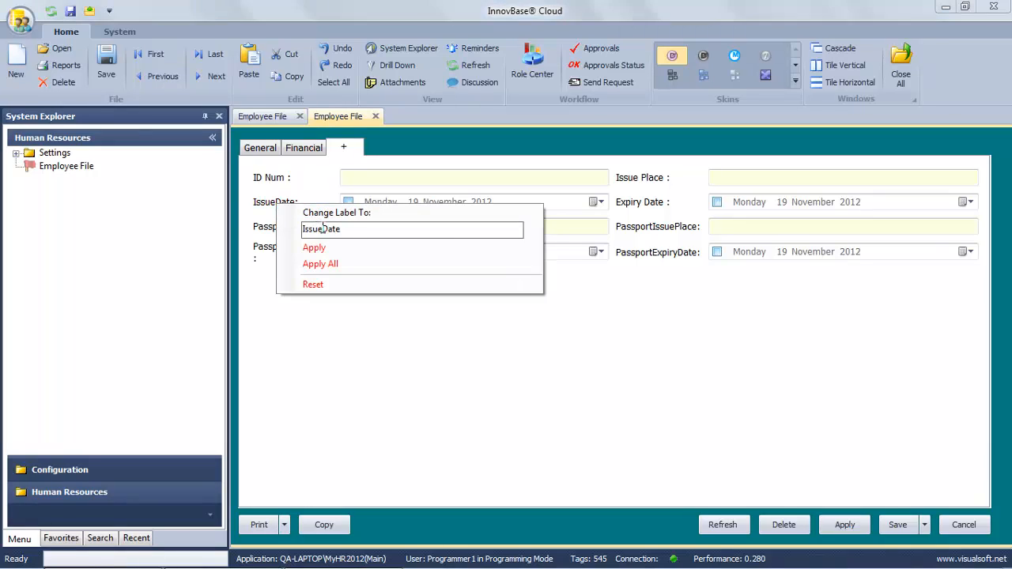
{"action": "left_click", "coordinate": [314, 248]}
Relabel the passport fields as Passport Num, Passport Issue Place, Passport Issue Date, Passport Expiry Date.
{"action": "right_click", "coordinate": [298, 237]}
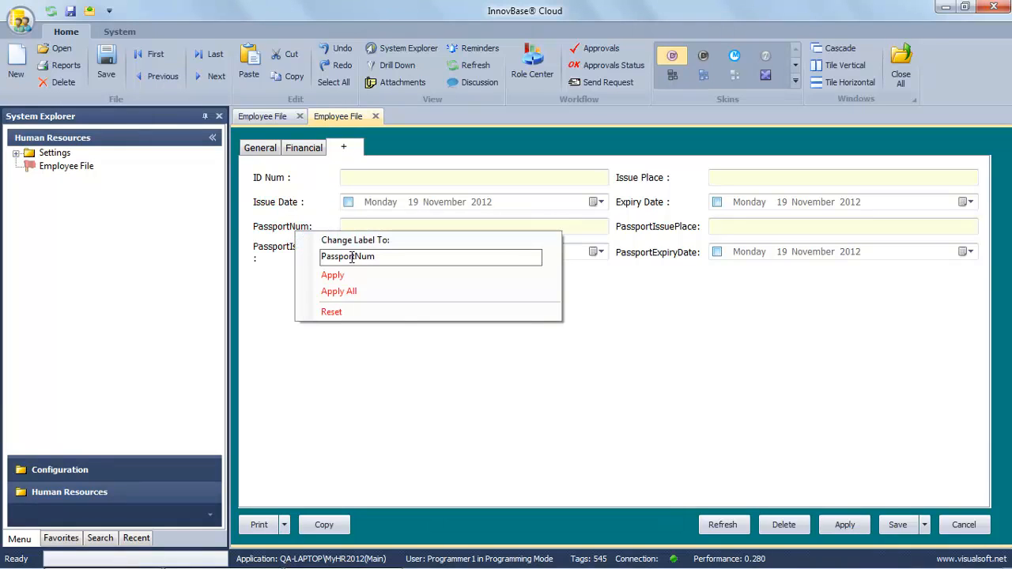
{"action": "left_click", "coordinate": [355, 259]}
{"action": "left_click", "coordinate": [332, 275]}
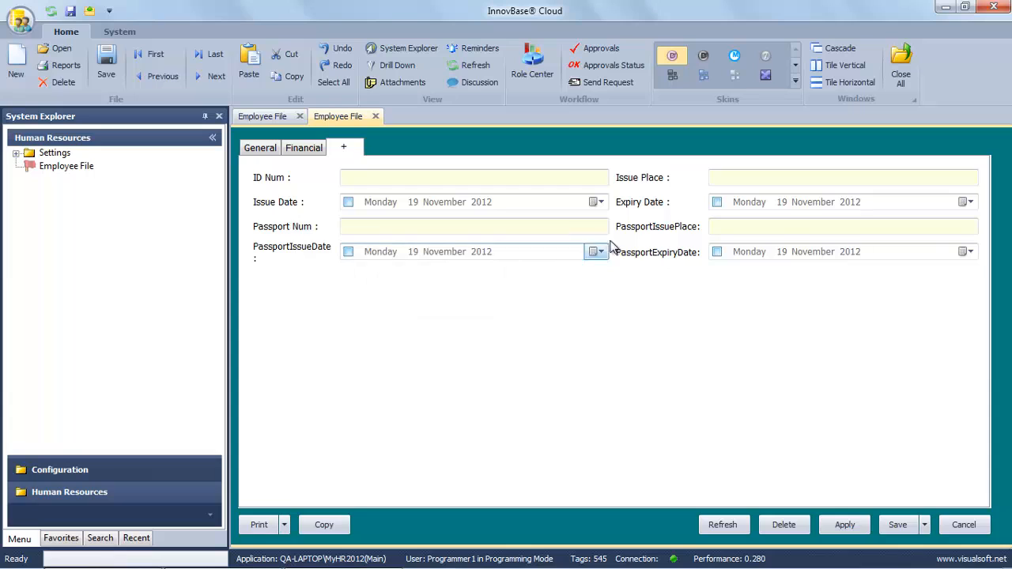
{"action": "right_click", "coordinate": [637, 234]}
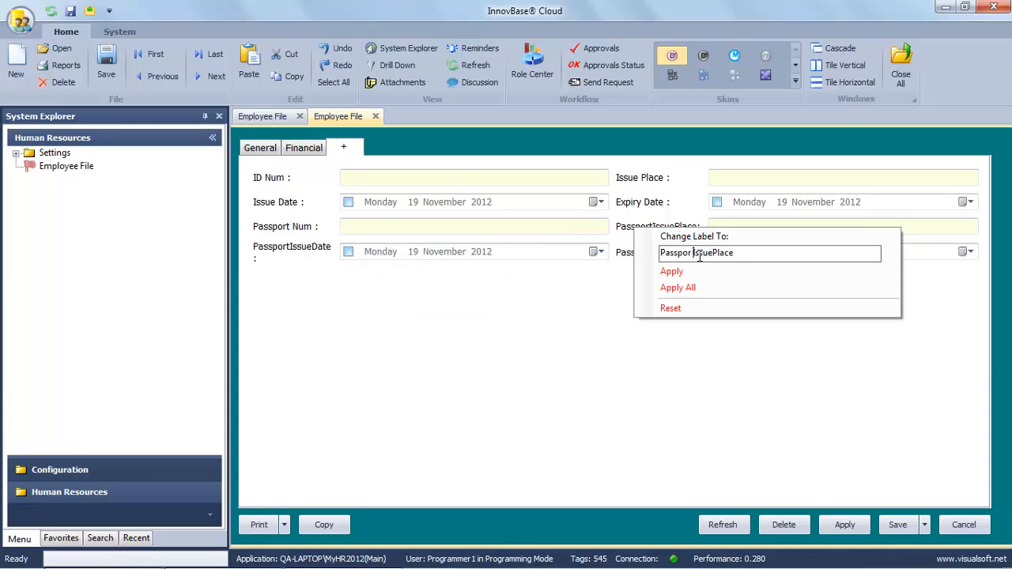
{"action": "key", "text": "BackSpace"}
{"action": "type", "text": "t"}
{"action": "left_click", "coordinate": [673, 272]}
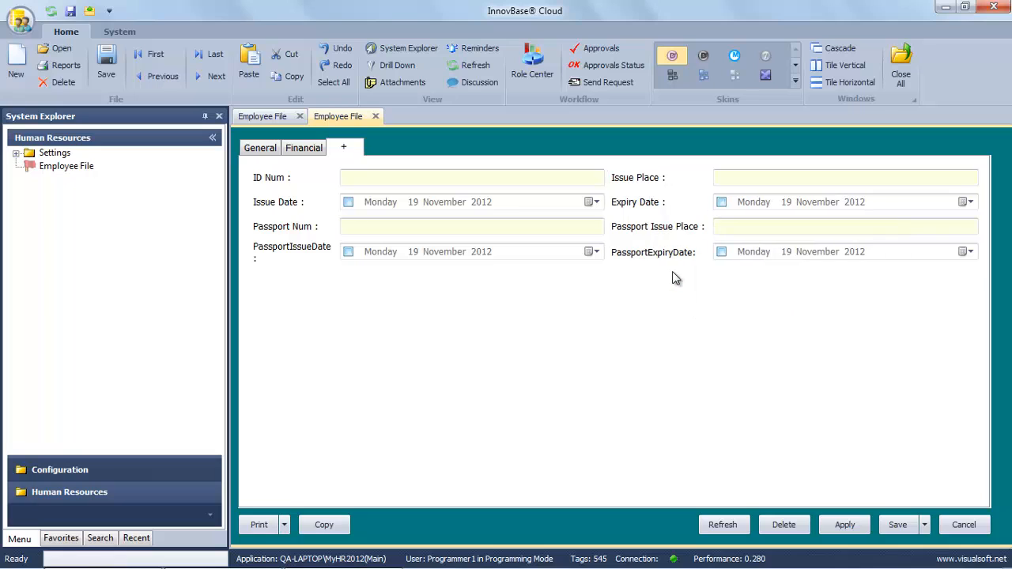
{"action": "left_click", "coordinate": [316, 251]}
{"action": "left_click", "coordinate": [377, 273]}
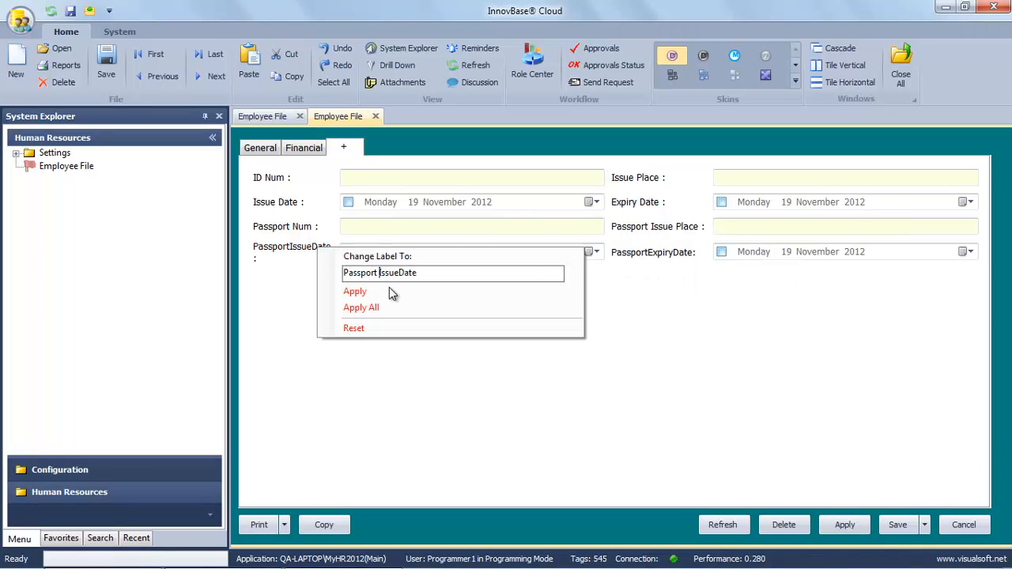
{"action": "left_click", "coordinate": [396, 273]}
{"action": "left_click", "coordinate": [355, 292]}
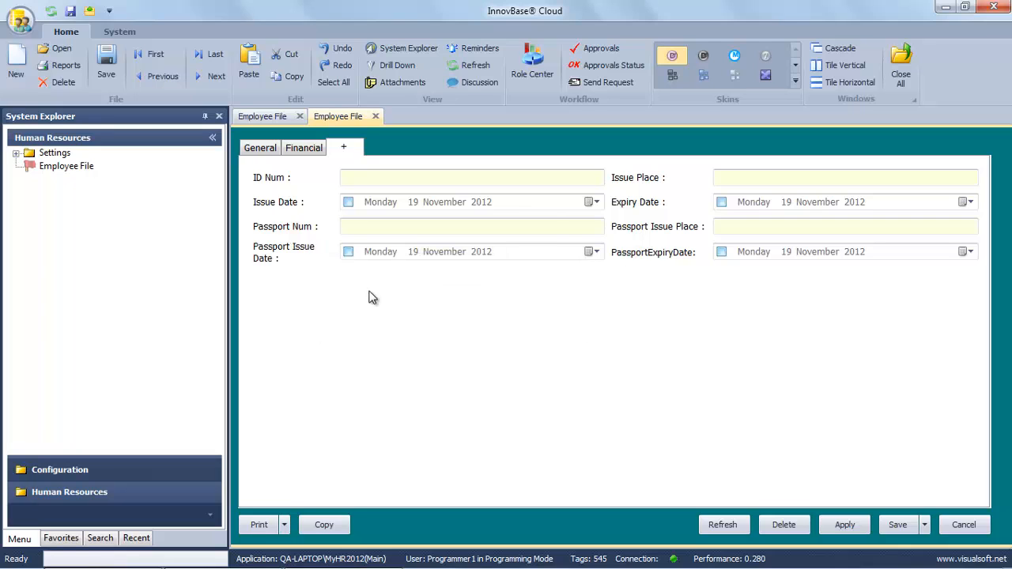
{"action": "left_click", "coordinate": [675, 256]}
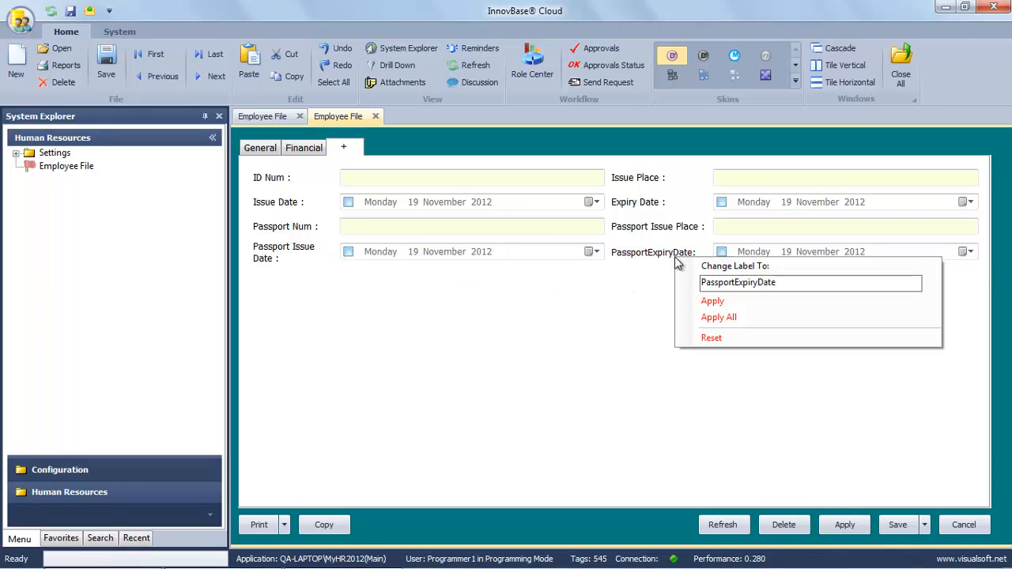
{"action": "left_click", "coordinate": [733, 283]}
{"action": "left_click", "coordinate": [760, 283]}
{"action": "left_click", "coordinate": [711, 301]}
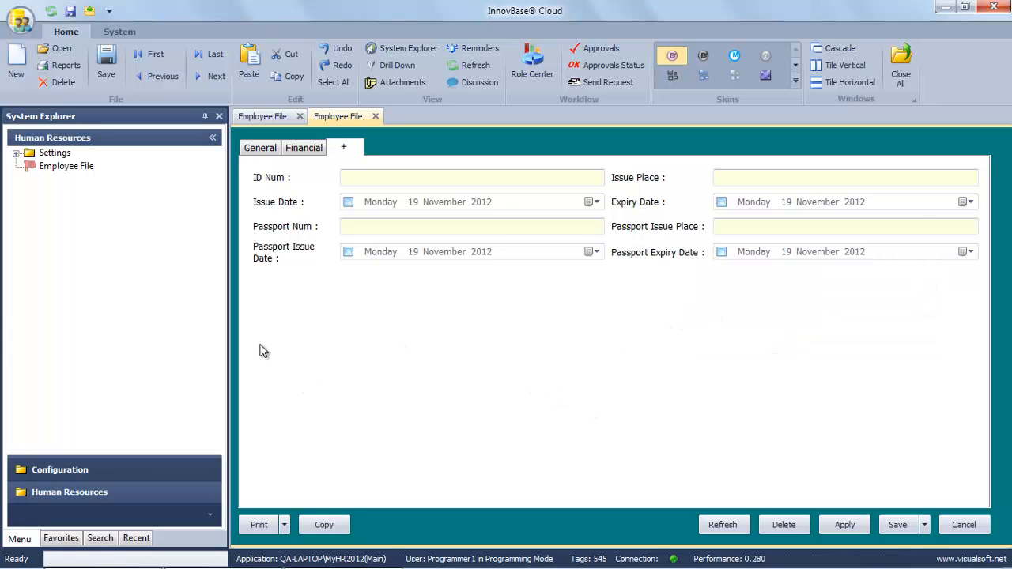
In the Tab Index list, give ID Num the tab name 3.Legal.مستندات.
{"action": "right_click", "coordinate": [411, 373]}
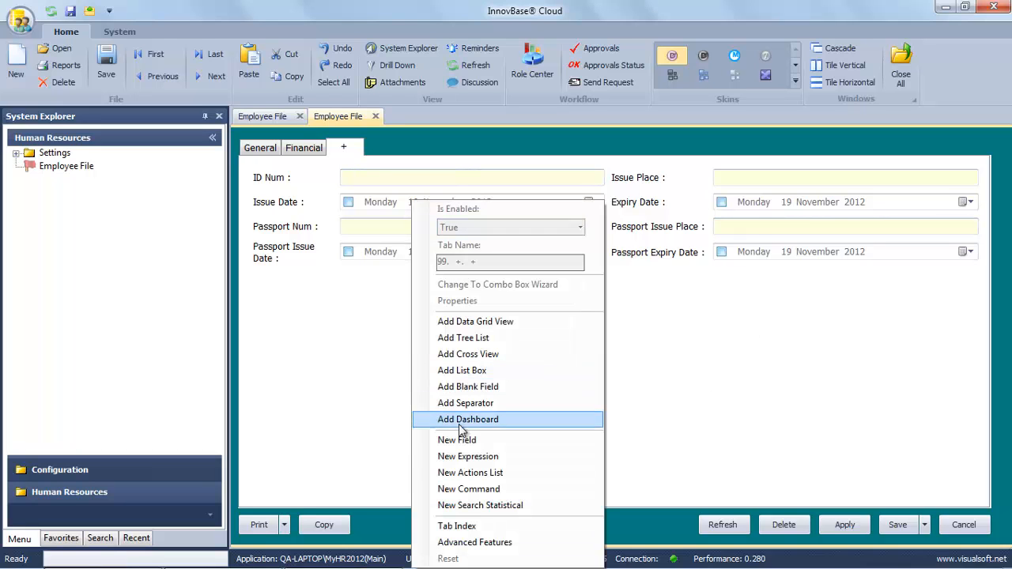
{"action": "left_click", "coordinate": [463, 525]}
{"action": "left_click", "coordinate": [581, 135]}
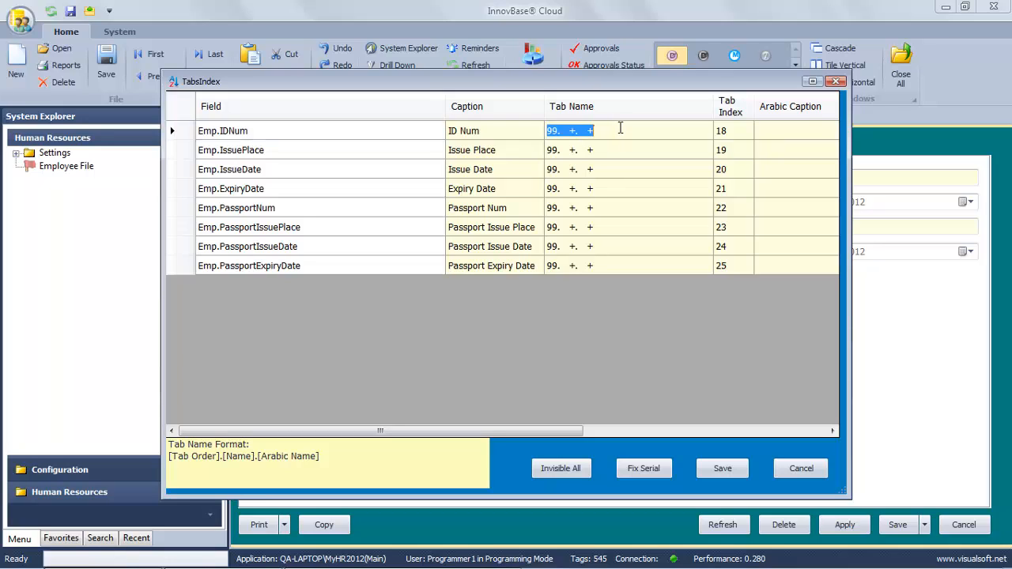
{"action": "type", "text": "3.Legal.مستندات"}
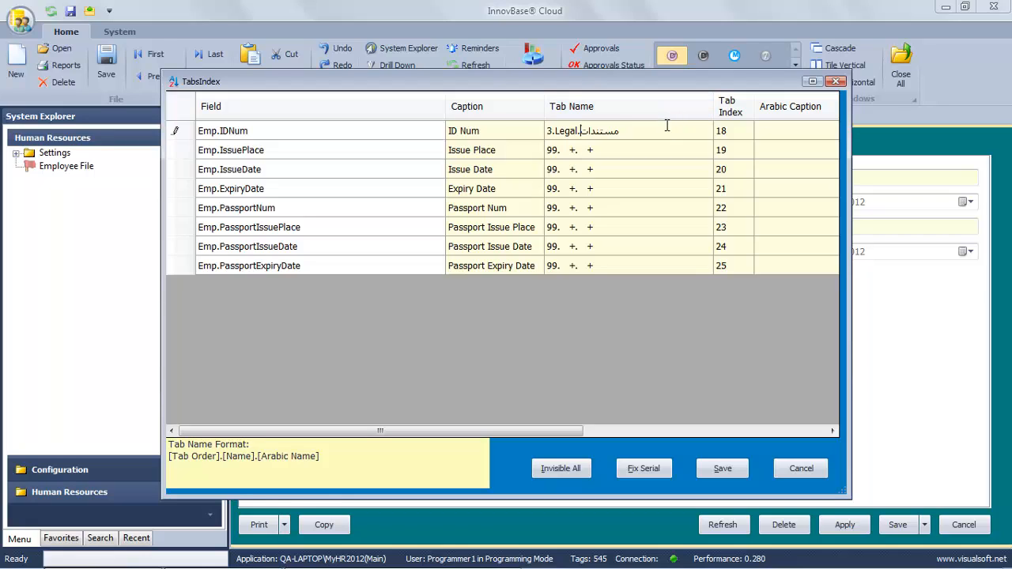
{"action": "left_click_drag", "start_coordinate": [666, 126], "coordinate": [482, 137]}
{"action": "key", "text": "ctrl+c"}
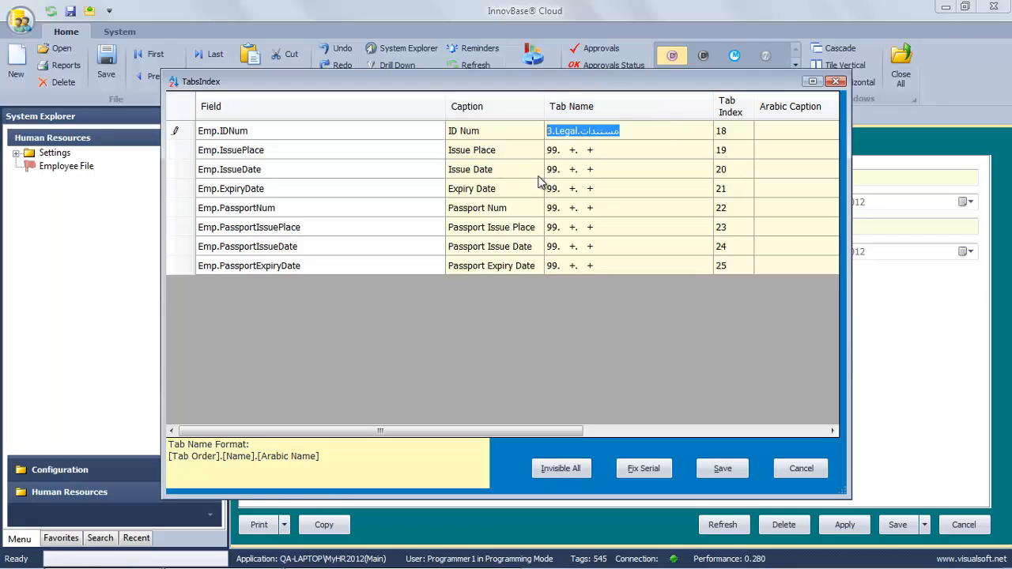
Paste 3.Legal.مستندات into the other seven fields' tab names and save.
{"action": "left_click", "coordinate": [612, 152]}
{"action": "key", "text": "ctrl+v"}
{"action": "left_click", "coordinate": [612, 171]}
{"action": "key", "text": "ctrl+v"}
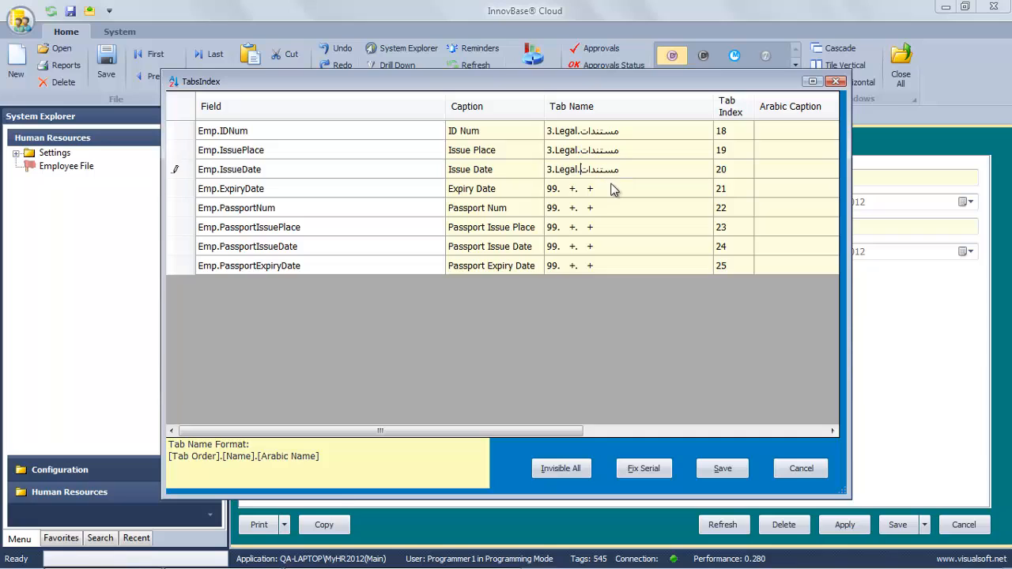
{"action": "left_click", "coordinate": [611, 190]}
{"action": "key", "text": "ctrl+v"}
{"action": "left_click", "coordinate": [614, 210]}
{"action": "key", "text": "ctrl+v"}
{"action": "left_click", "coordinate": [613, 226]}
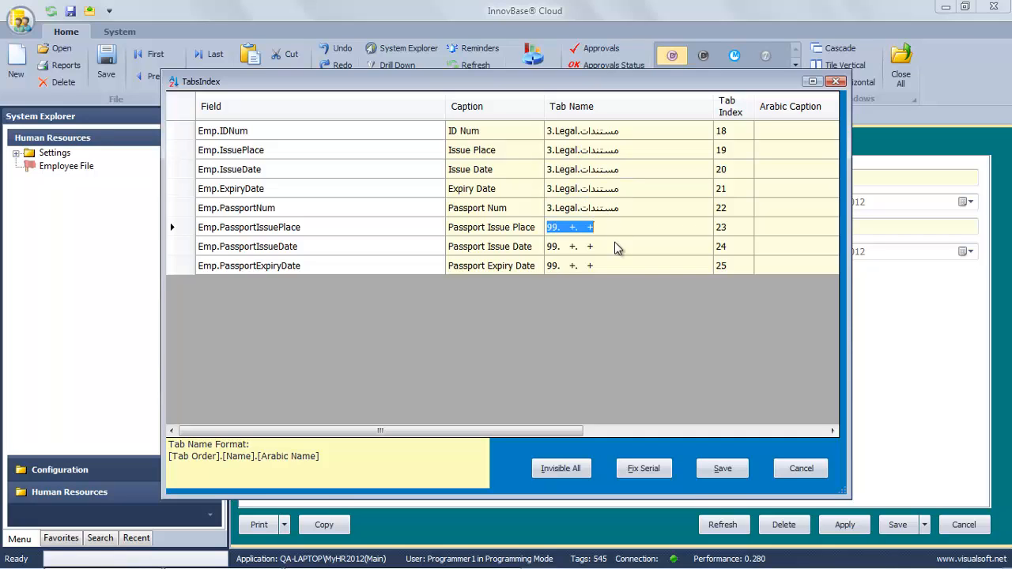
{"action": "key", "text": "ctrl+v"}
{"action": "left_click", "coordinate": [615, 246]}
{"action": "key", "text": "ctrl+v"}
{"action": "left_click", "coordinate": [615, 265]}
{"action": "key", "text": "ctrl+v"}
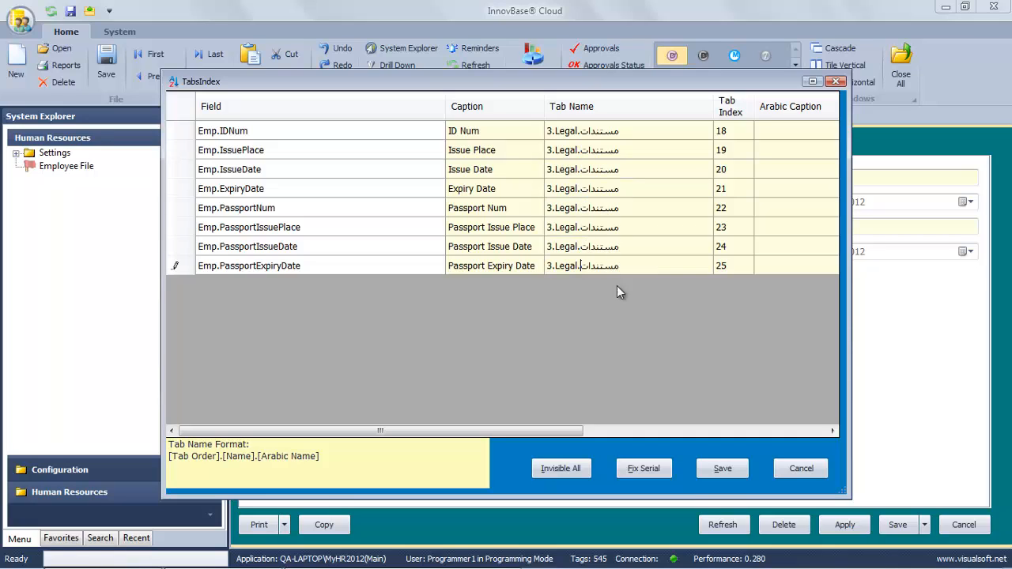
{"action": "left_click", "coordinate": [722, 469]}
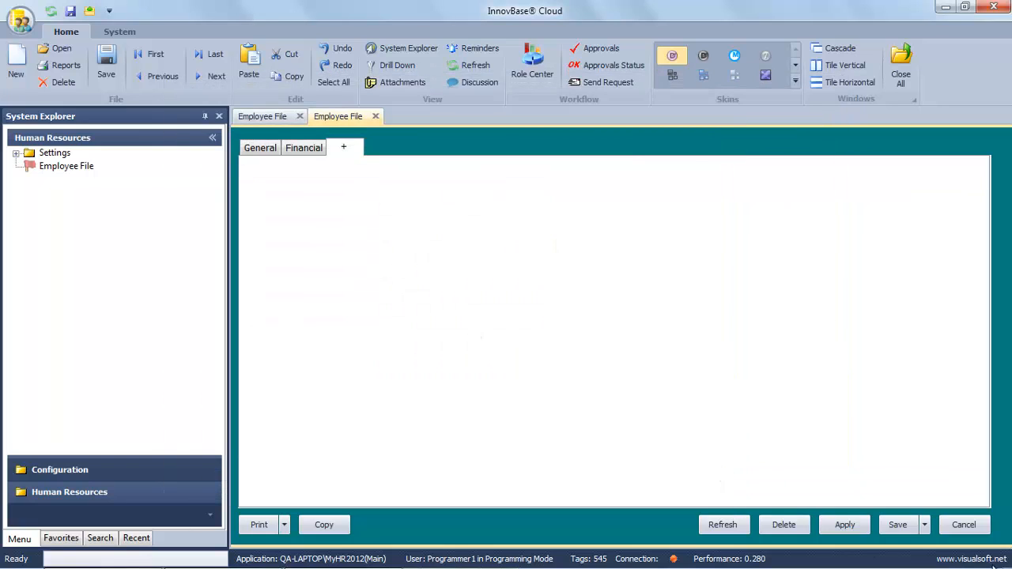
Close the form without saving and reopen the employee record on its Legal tab.
{"action": "left_click", "coordinate": [964, 524]}
{"action": "left_click", "coordinate": [545, 340]}
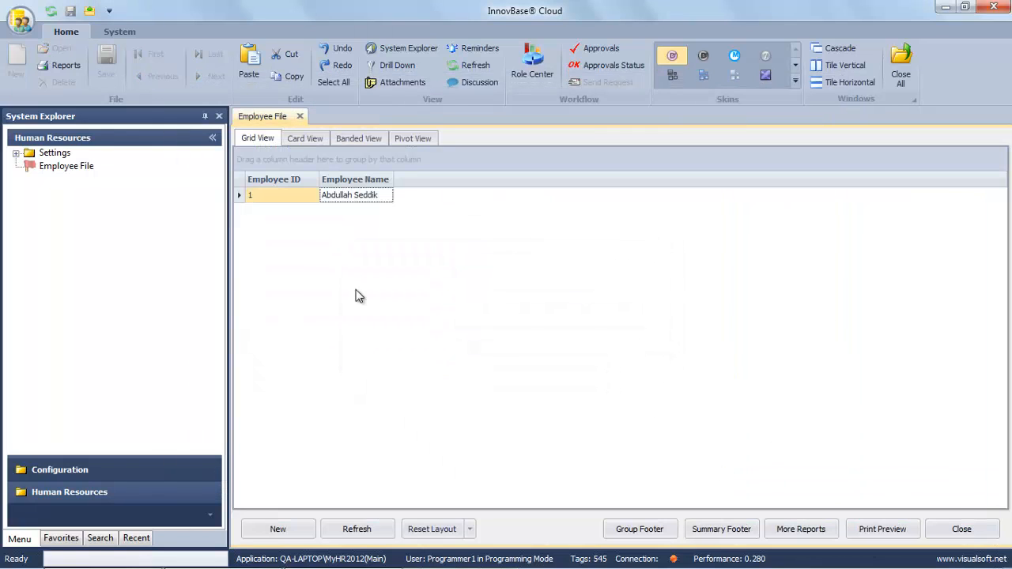
{"action": "double_click", "coordinate": [344, 201]}
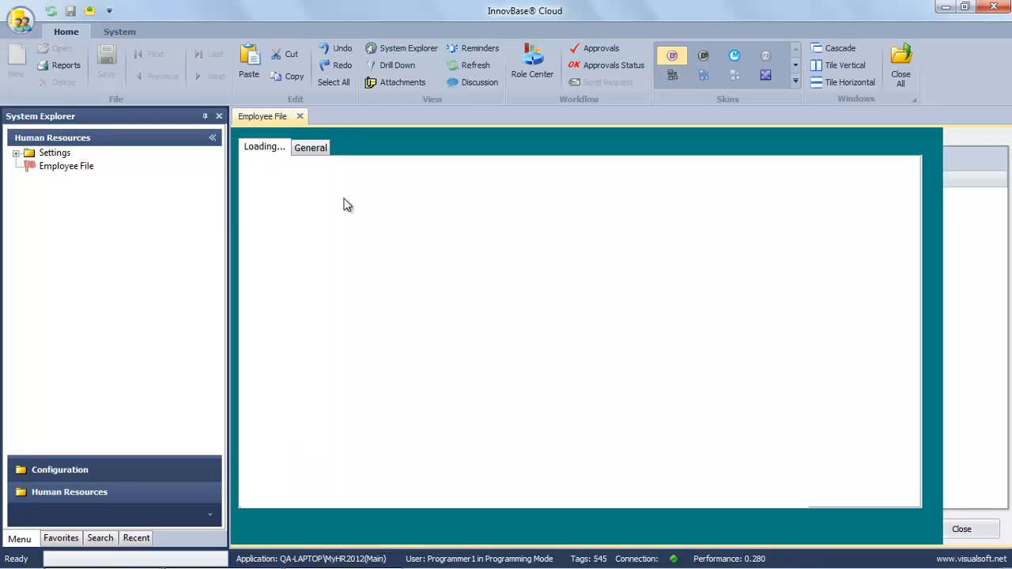
{"action": "left_click", "coordinate": [343, 149]}
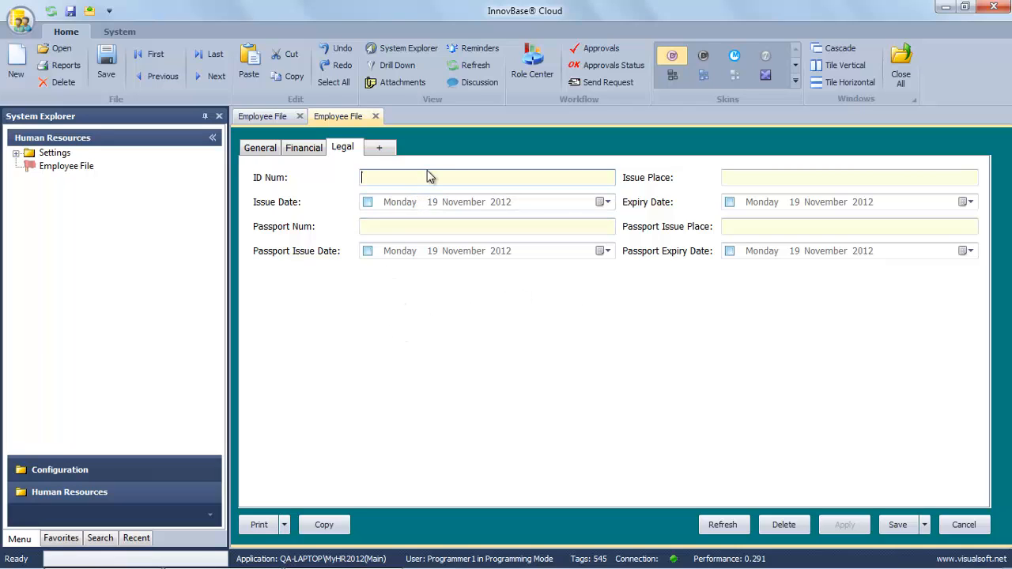
Enter the employee's ID number, Issue Place Jubail and Issue Date 22/5/2008.
{"action": "key", "text": "Tab"}
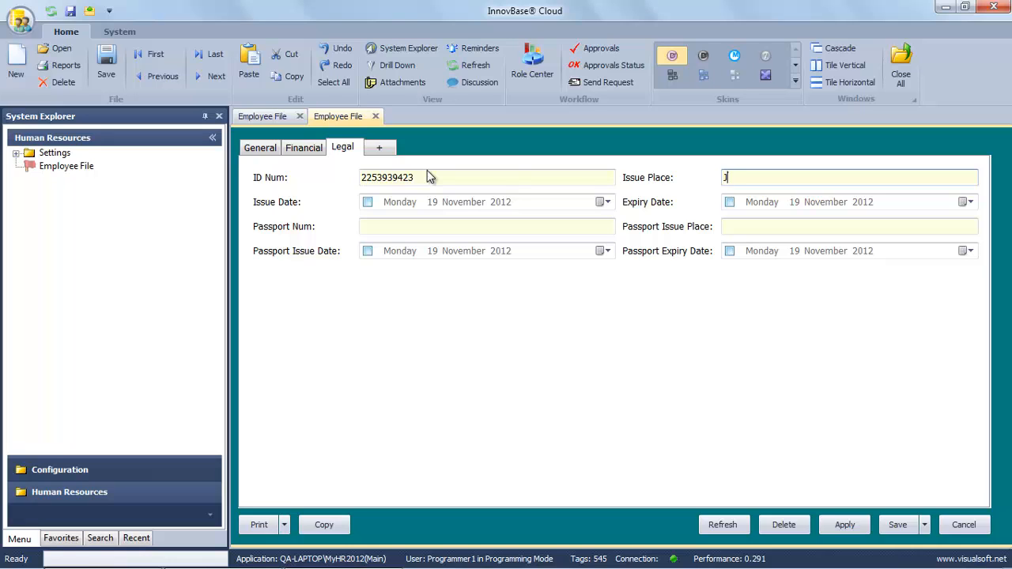
{"action": "type", "text": "Jubail"}
{"action": "key", "text": "Tab"}
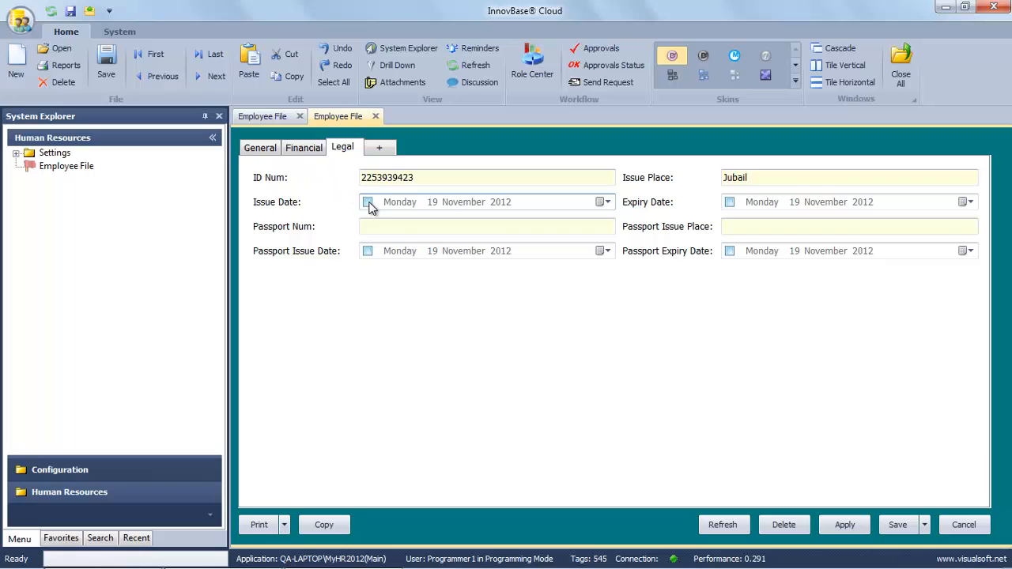
{"action": "left_click", "coordinate": [372, 203]}
{"action": "left_click", "coordinate": [432, 203]}
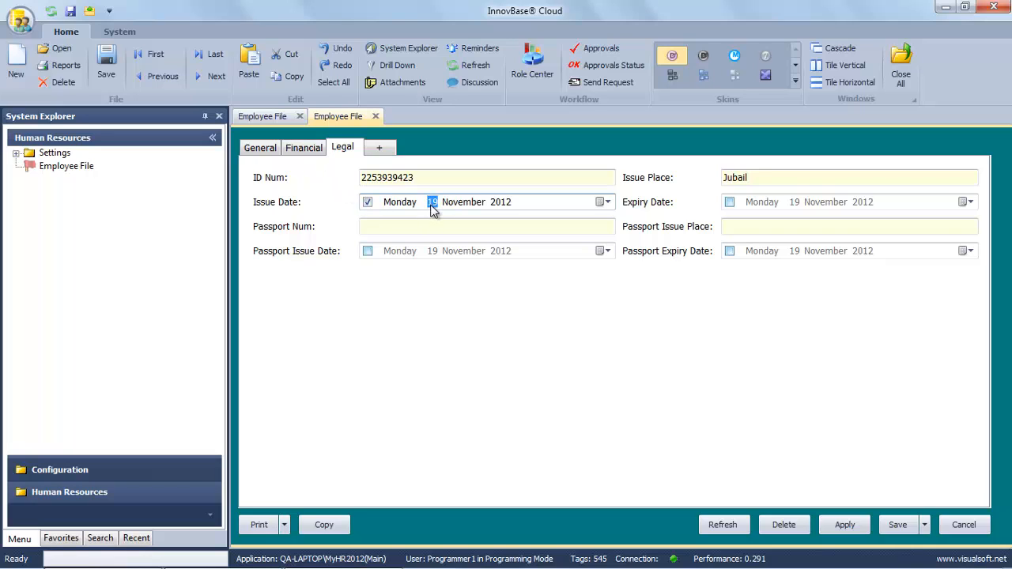
{"action": "type", "text": "22"}
{"action": "left_click", "coordinate": [463, 203]}
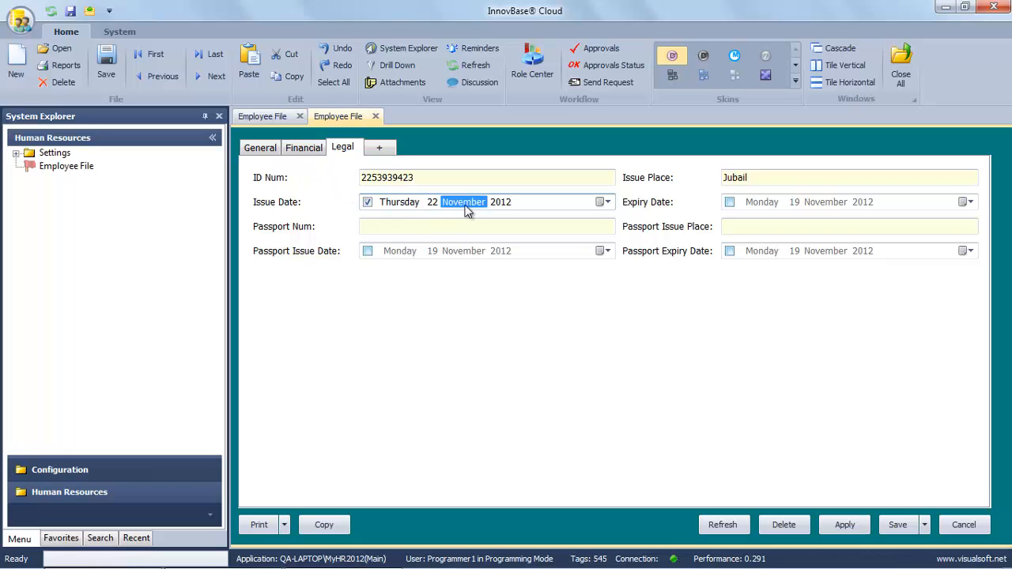
{"action": "type", "text": "5"}
{"action": "left_click", "coordinate": [503, 203]}
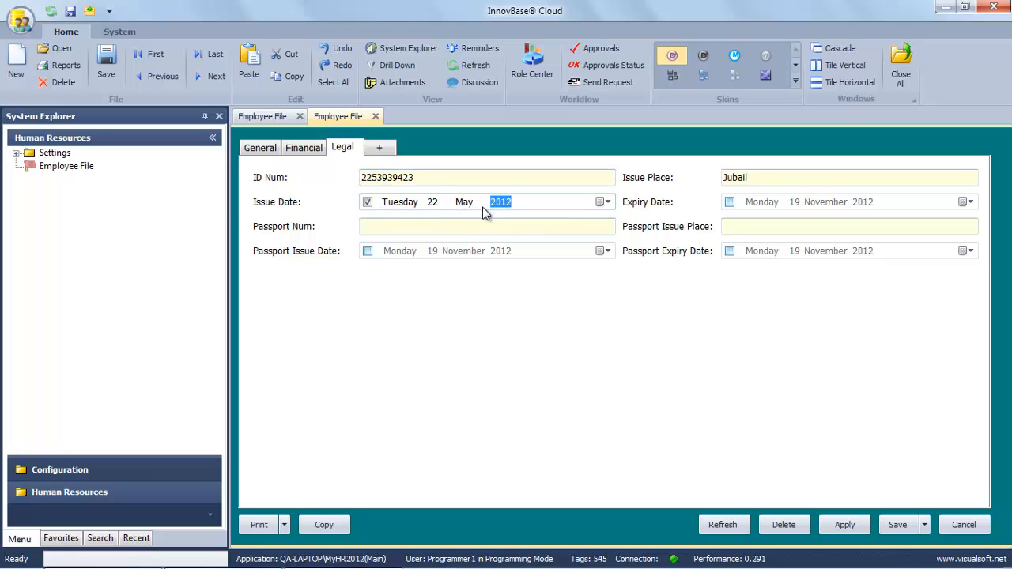
{"action": "type", "text": "2008"}
Set the Issue Date field's control to DateHijri and save its definition.
{"action": "right_click", "coordinate": [539, 206]}
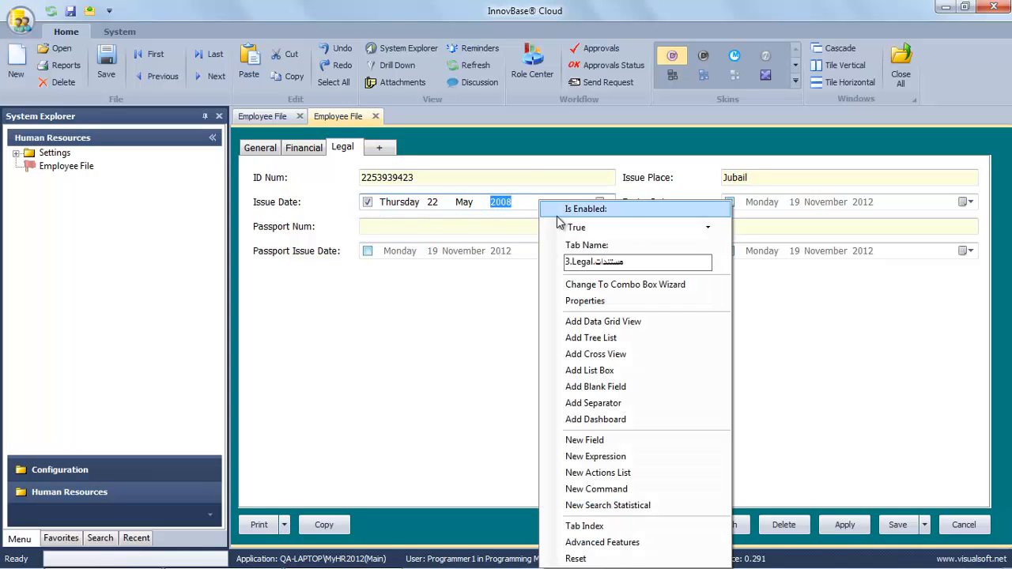
{"action": "left_click", "coordinate": [571, 299]}
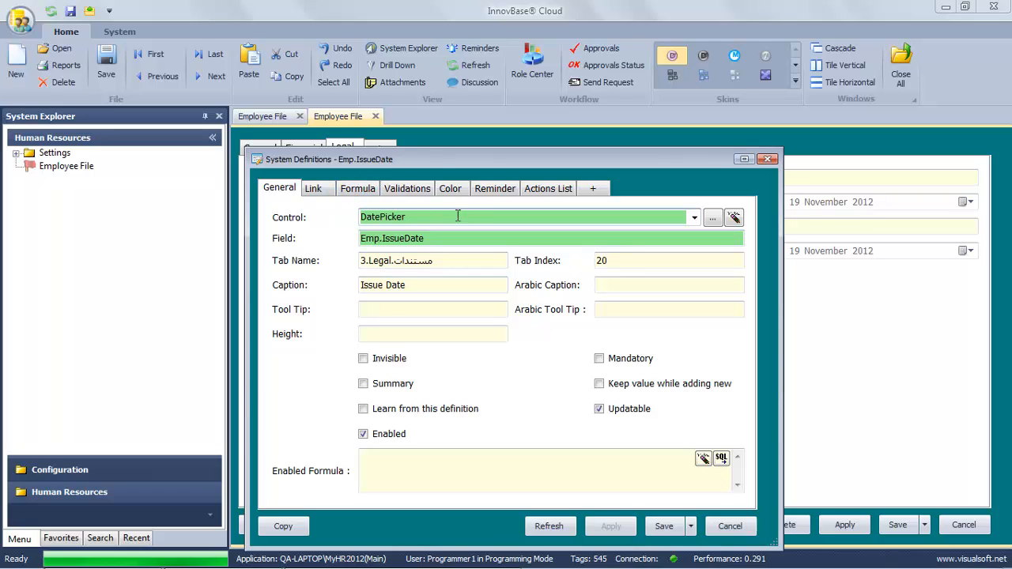
{"action": "left_click", "coordinate": [694, 218]}
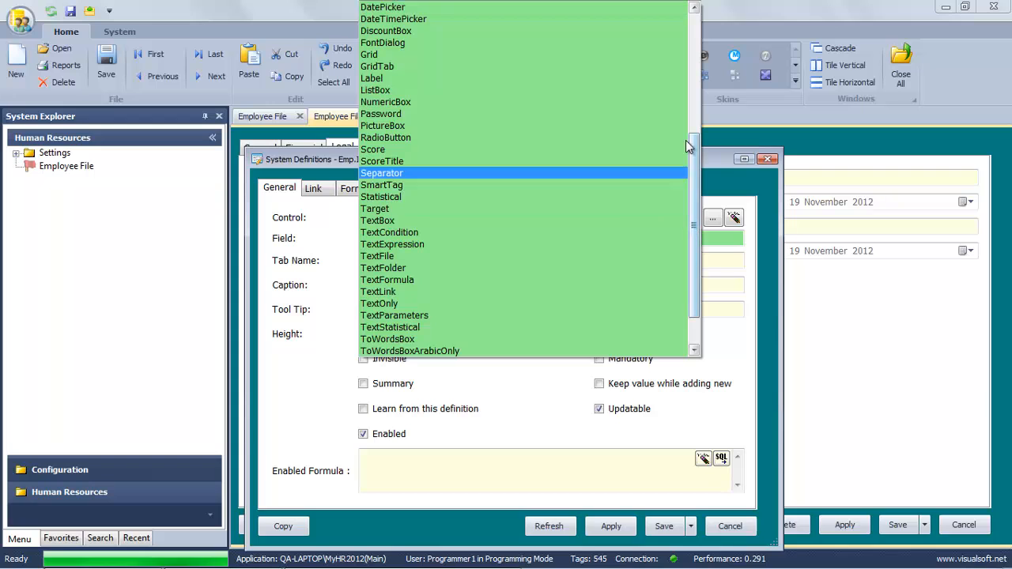
{"action": "scroll", "coordinate": [617, 134], "scroll_direction": "up", "scroll_amount": 2}
{"action": "left_click", "coordinate": [383, 68]}
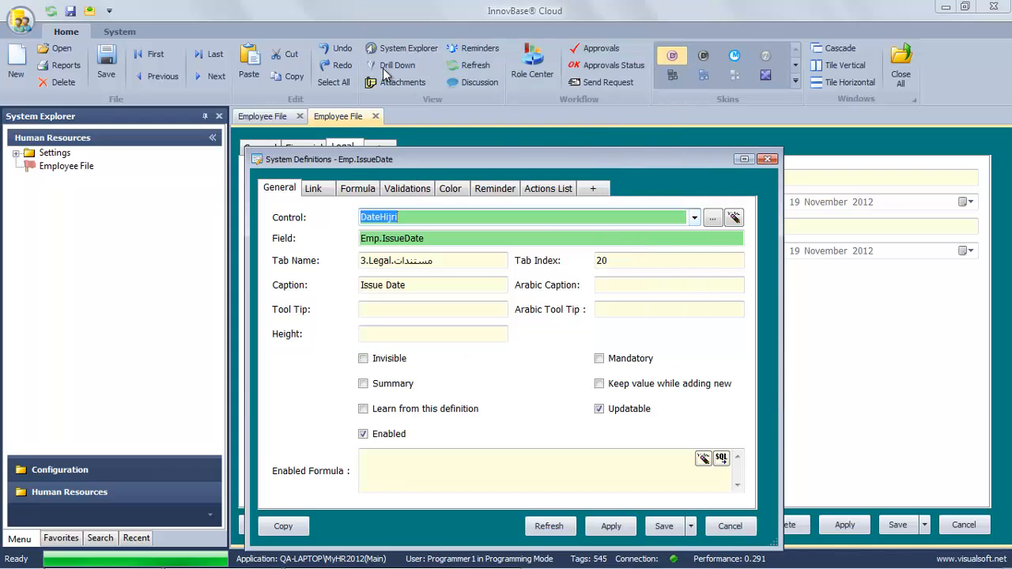
{"action": "left_click", "coordinate": [666, 528]}
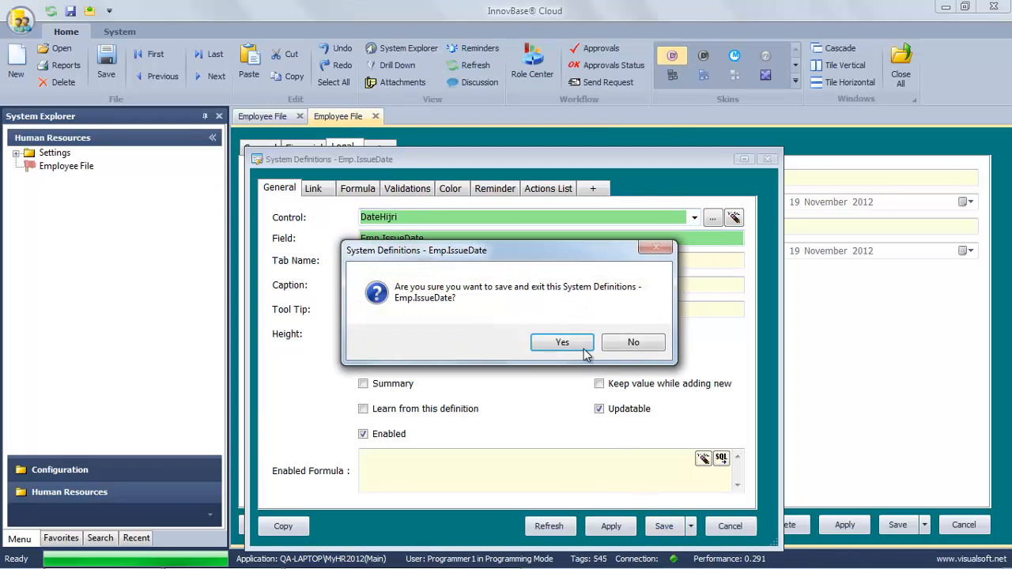
{"action": "left_click", "coordinate": [582, 345]}
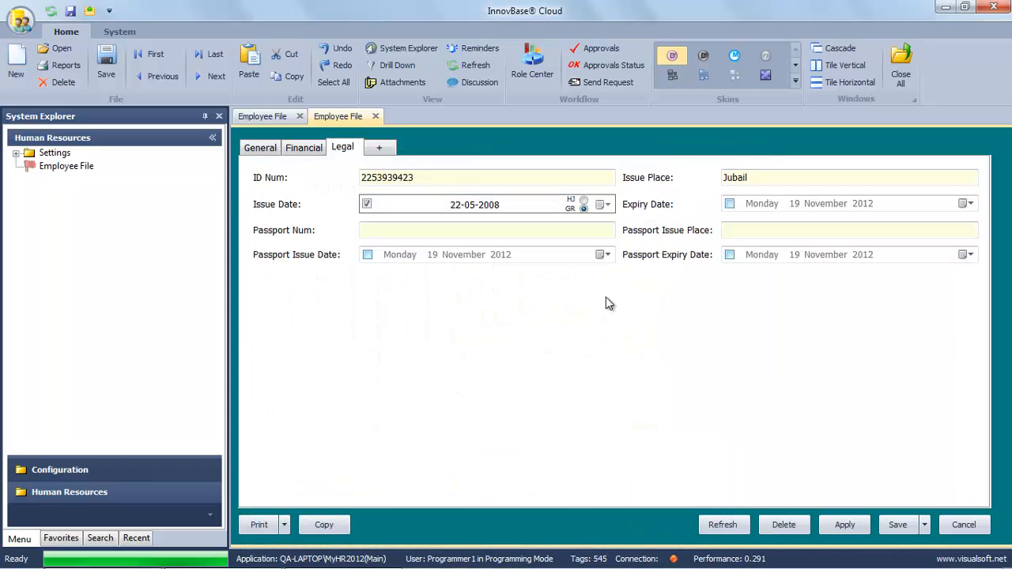
Set the Expiry Date field's control to DateHijri and save its definition.
{"action": "right_click", "coordinate": [823, 203]}
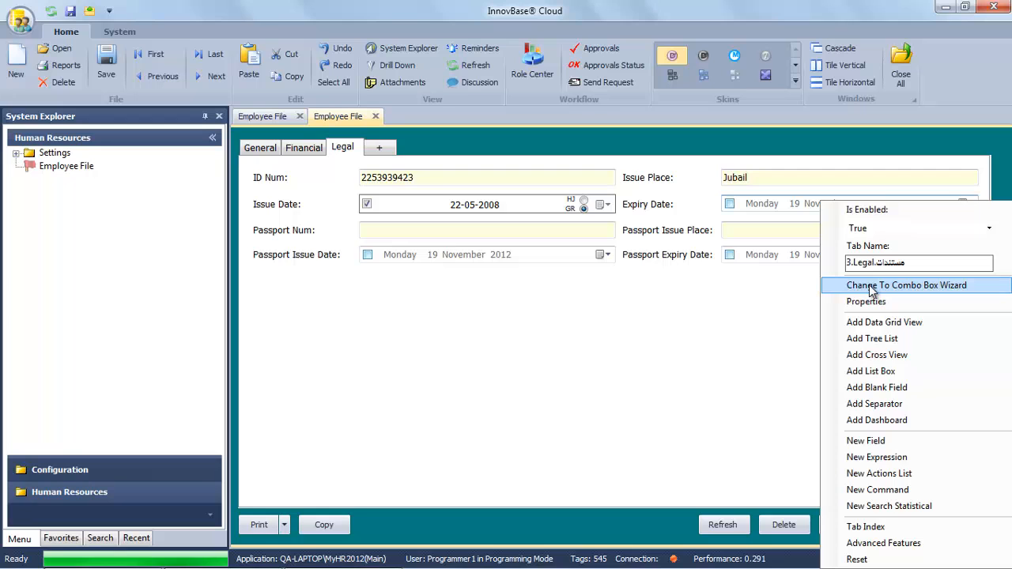
{"action": "left_click", "coordinate": [872, 305]}
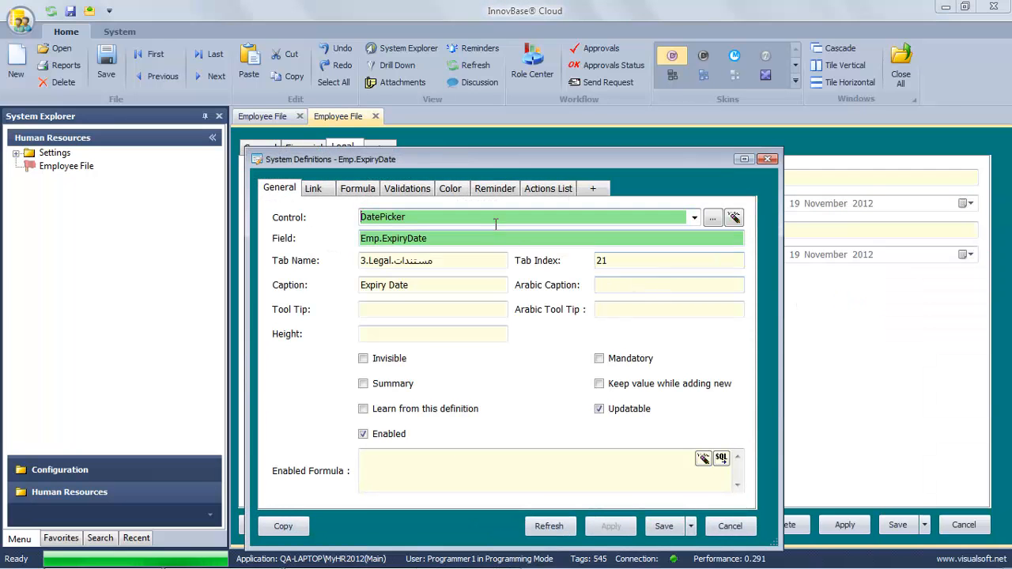
{"action": "key", "text": "BackSpace"}
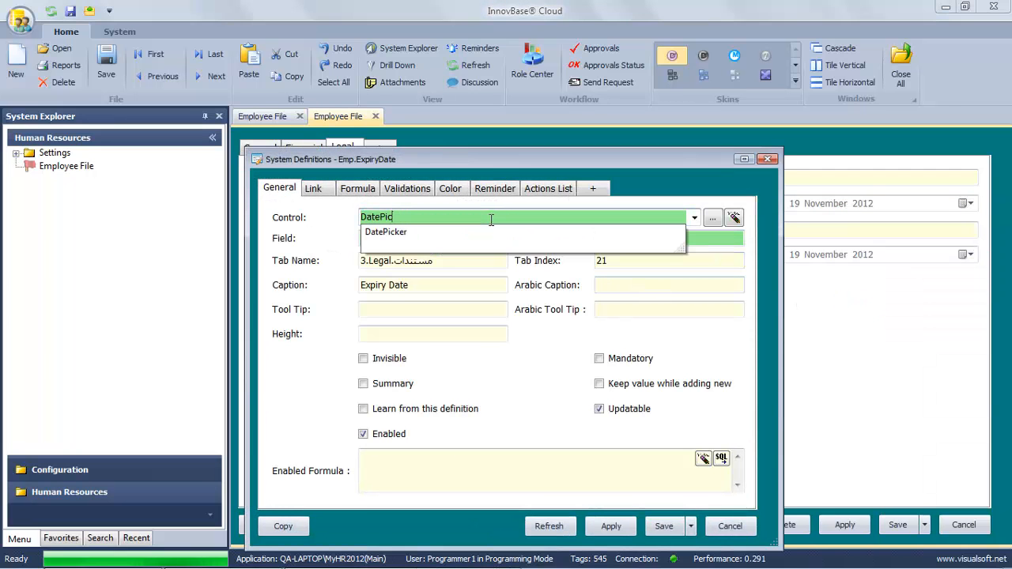
{"action": "key", "text": "BackSpace"}
{"action": "key", "text": "BackSpace"}
{"action": "key", "text": "BackSpace"}
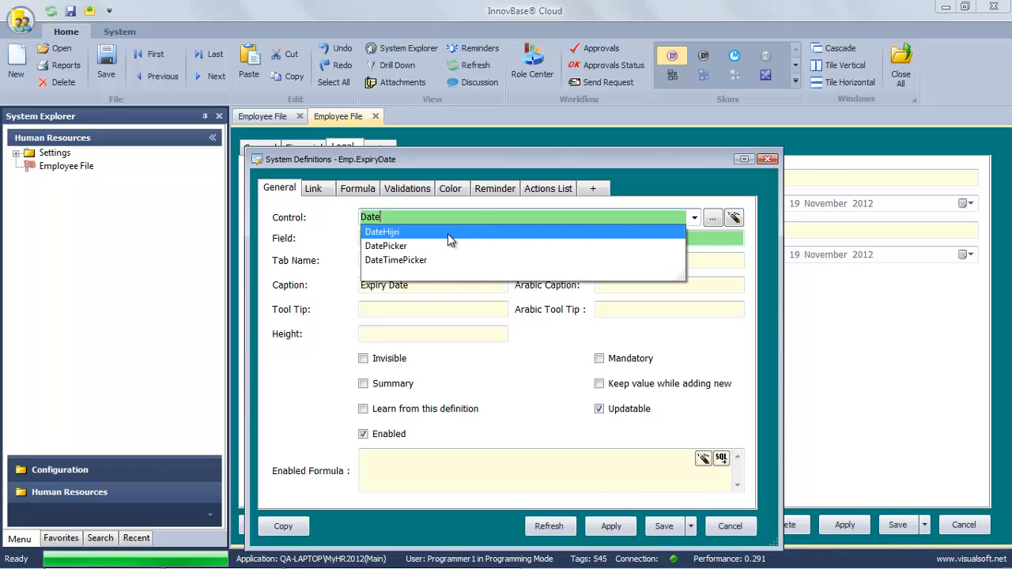
{"action": "left_click", "coordinate": [450, 239]}
{"action": "left_click", "coordinate": [664, 526]}
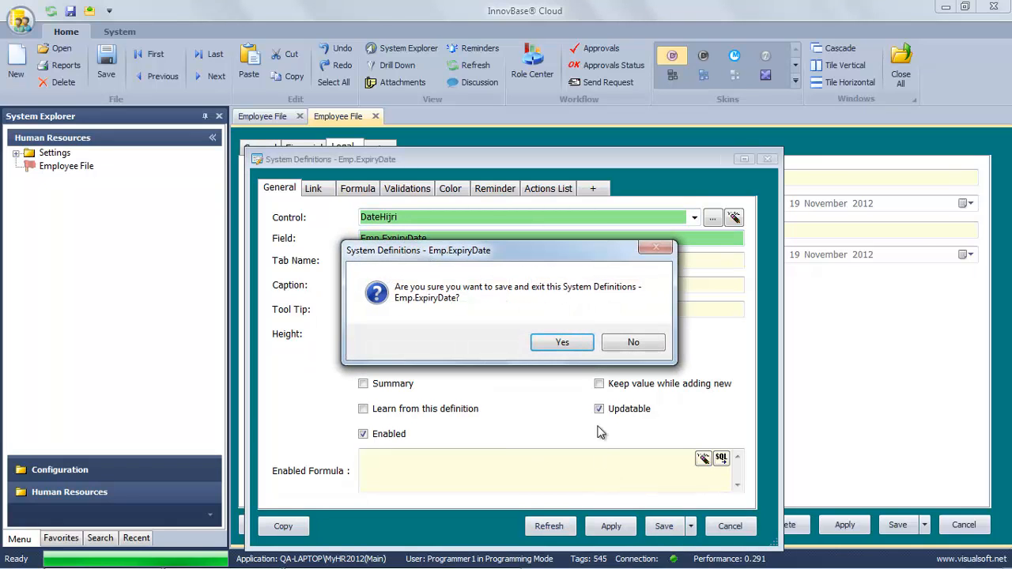
{"action": "left_click", "coordinate": [576, 345]}
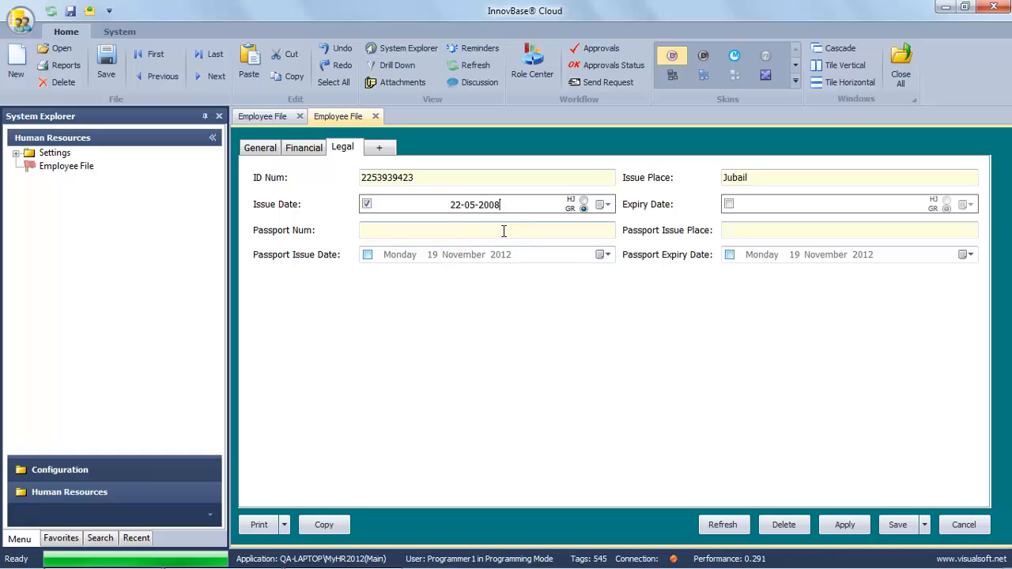
Change Passport Issue Date's control from DatePicker to DateHijri and save.
{"action": "right_click", "coordinate": [543, 260]}
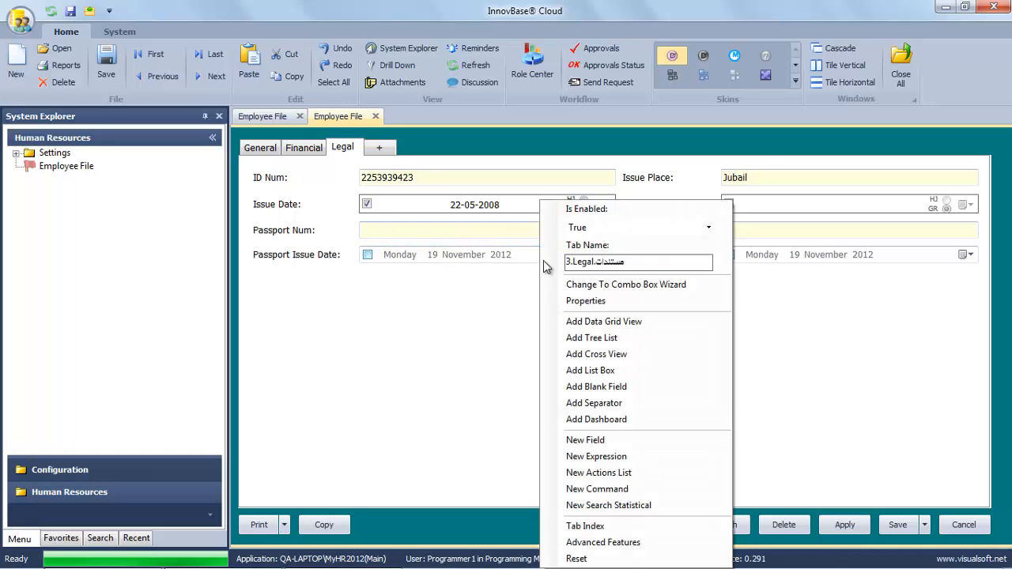
{"action": "left_click", "coordinate": [596, 304]}
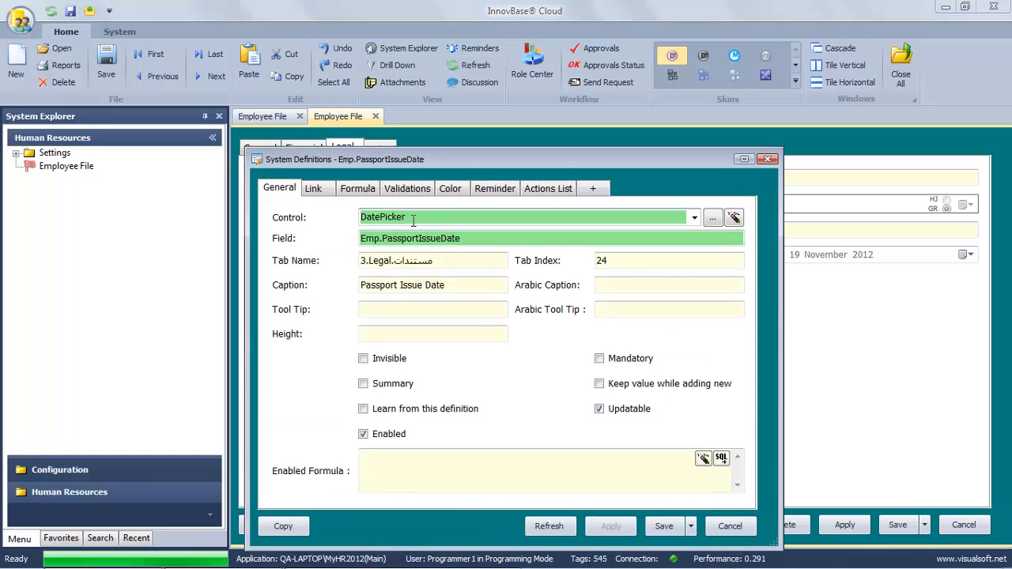
{"action": "left_click_drag", "start_coordinate": [413, 221], "coordinate": [380, 222]}
{"action": "key", "text": "BackSpace"}
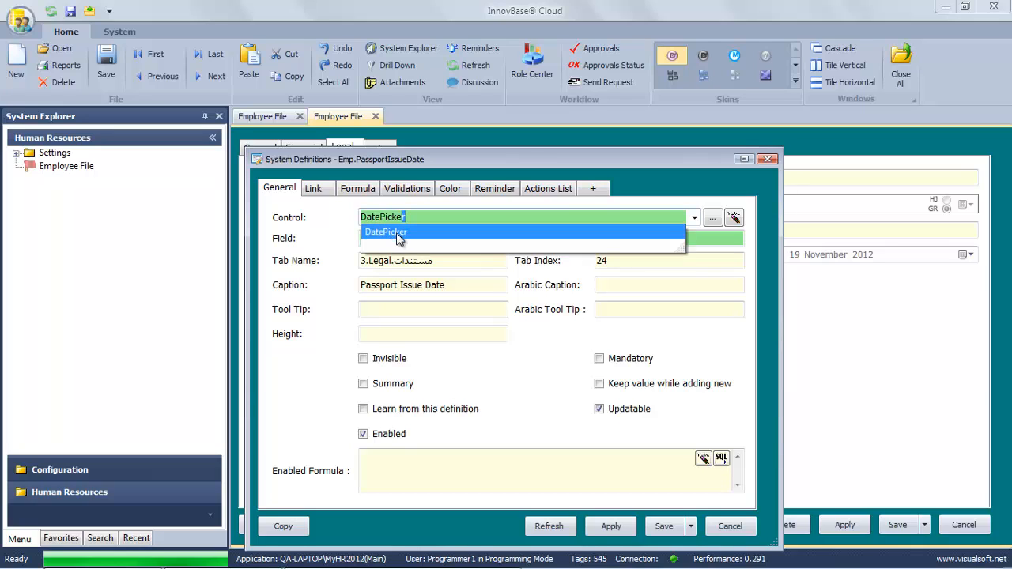
{"action": "key", "text": "BackSpace"}
{"action": "key", "text": "BackSpace"}
{"action": "key", "text": "BackSpace"}
{"action": "key", "text": "BackSpace"}
{"action": "key", "text": "BackSpace"}
{"action": "key", "text": "BackSpace"}
{"action": "key", "text": "BackSpace"}
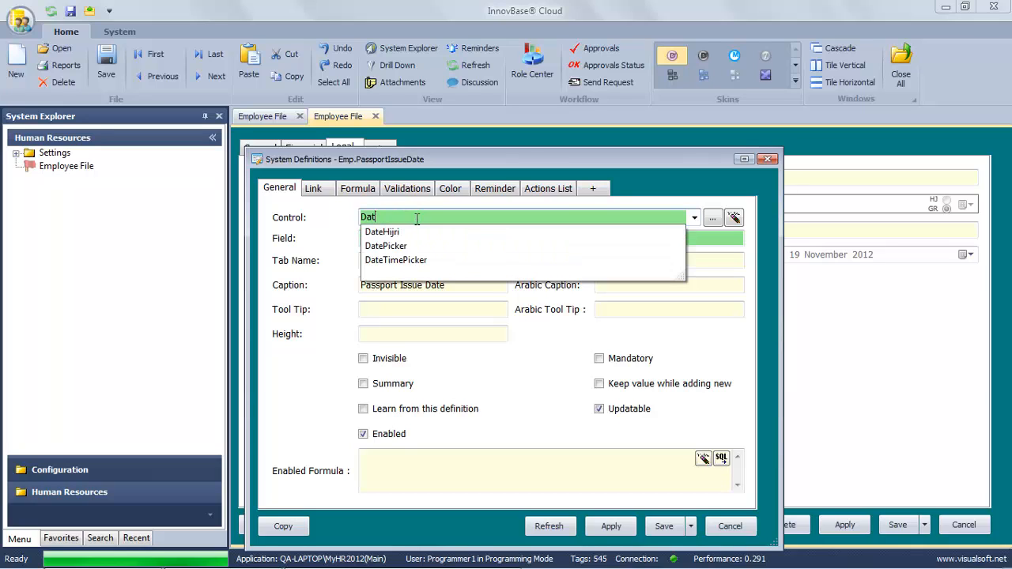
{"action": "left_click", "coordinate": [403, 238]}
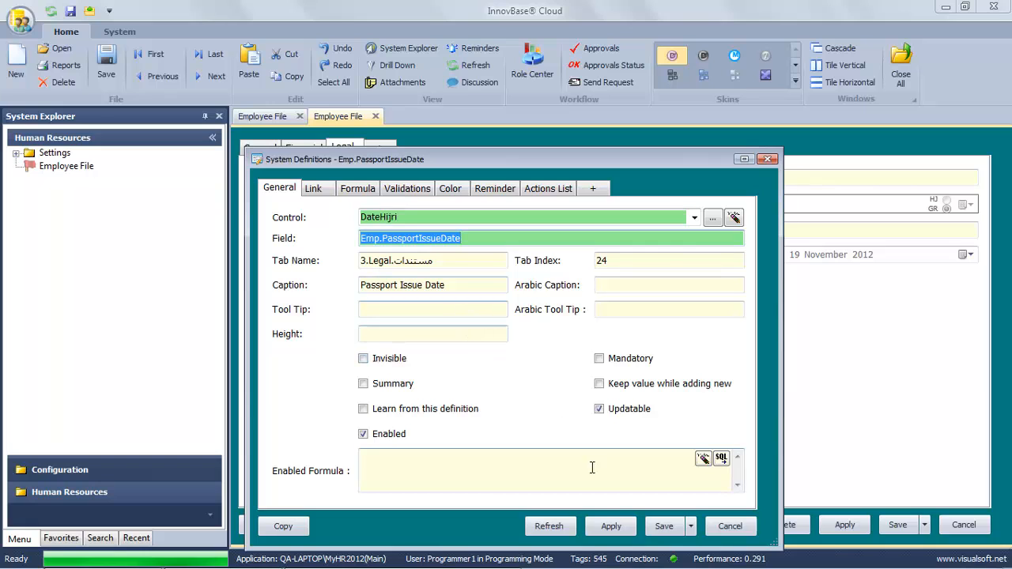
{"action": "left_click", "coordinate": [662, 525]}
{"action": "left_click", "coordinate": [561, 348]}
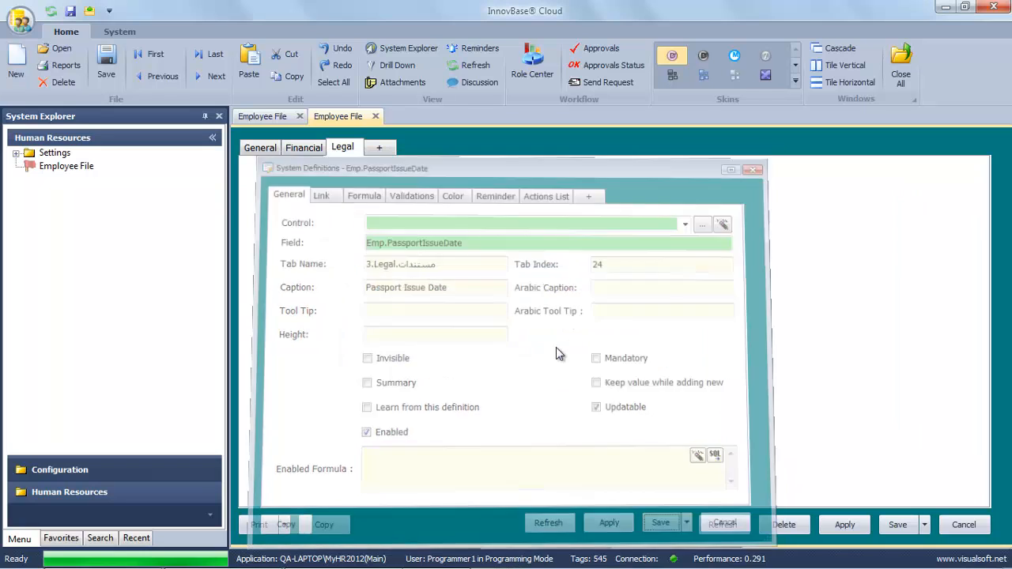
Change Passport Expiry Date's control from DatePicker to DateHijri and save.
{"action": "right_click", "coordinate": [785, 258]}
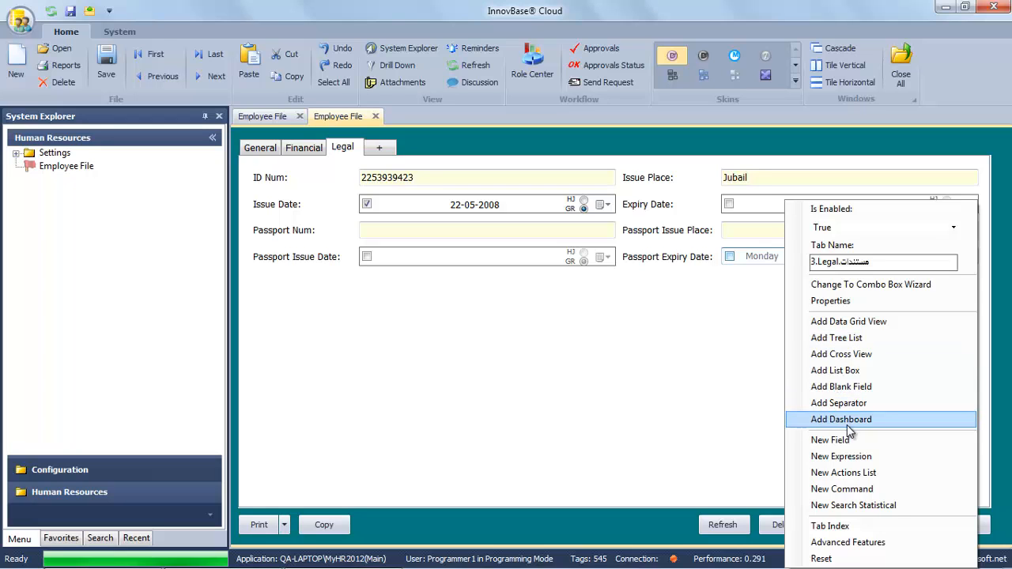
{"action": "left_click", "coordinate": [850, 301]}
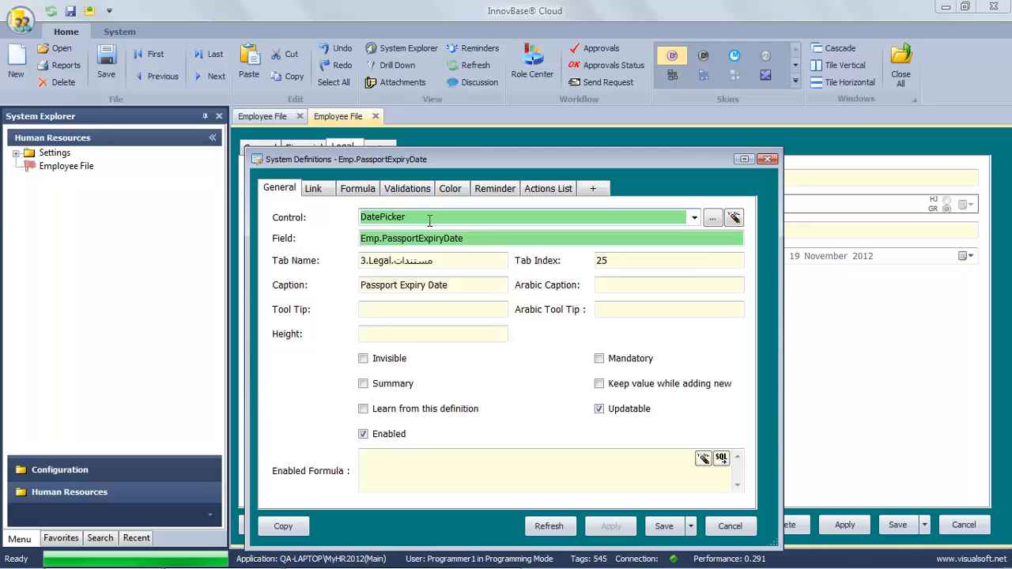
{"action": "left_click_drag", "start_coordinate": [430, 220], "coordinate": [384, 219]}
{"action": "key", "text": "BackSpace"}
{"action": "key", "text": "BackSpace"}
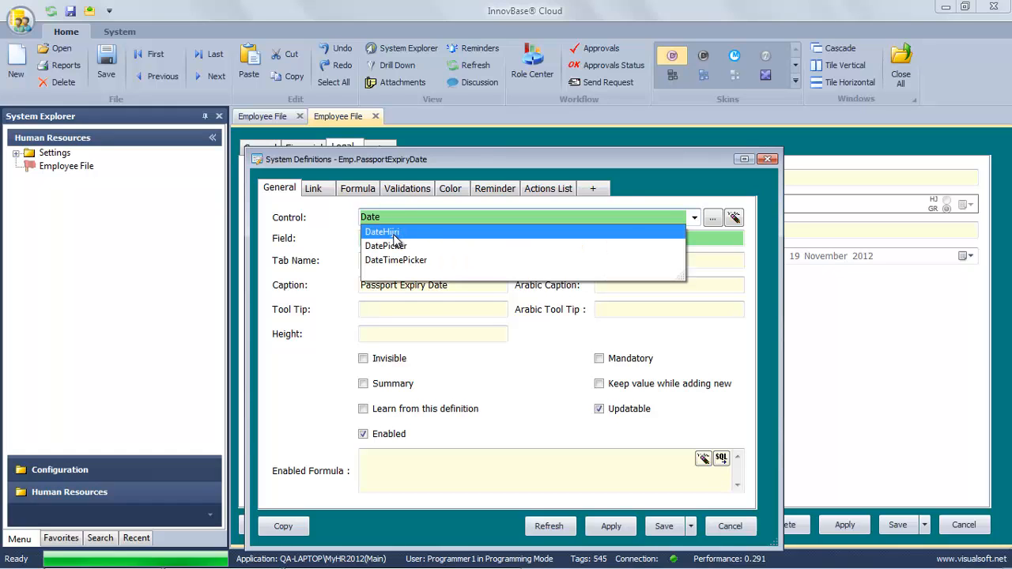
{"action": "left_click", "coordinate": [394, 234]}
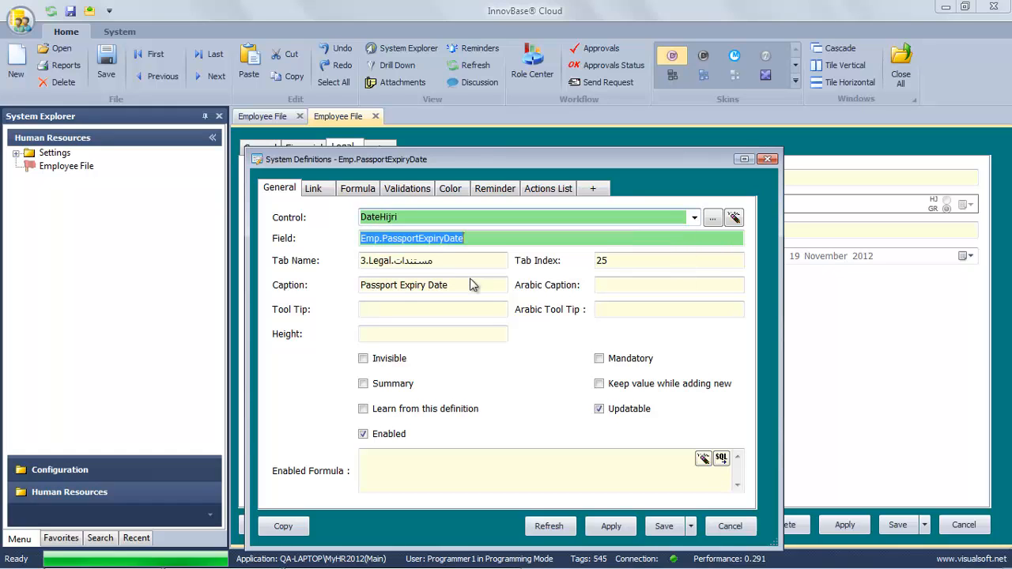
{"action": "left_click", "coordinate": [666, 526]}
{"action": "left_click", "coordinate": [564, 345]}
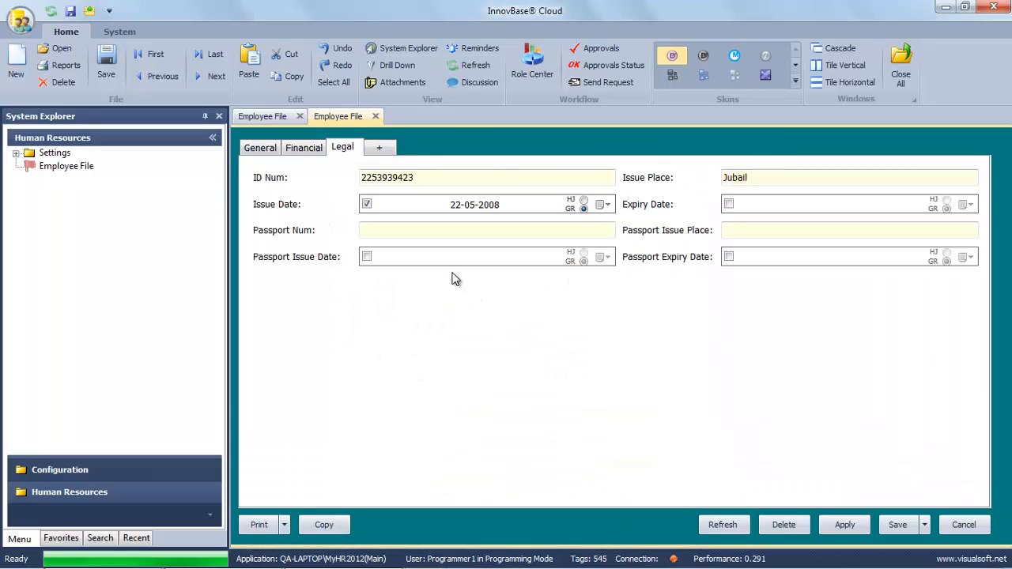
Enter the Issue Date and an Expiry Date of 02-07-1434 in the Hijri calendar.
{"action": "left_click", "coordinate": [507, 207]}
{"action": "left_click", "coordinate": [583, 200]}
{"action": "left_click_drag", "start_coordinate": [449, 204], "coordinate": [557, 207]}
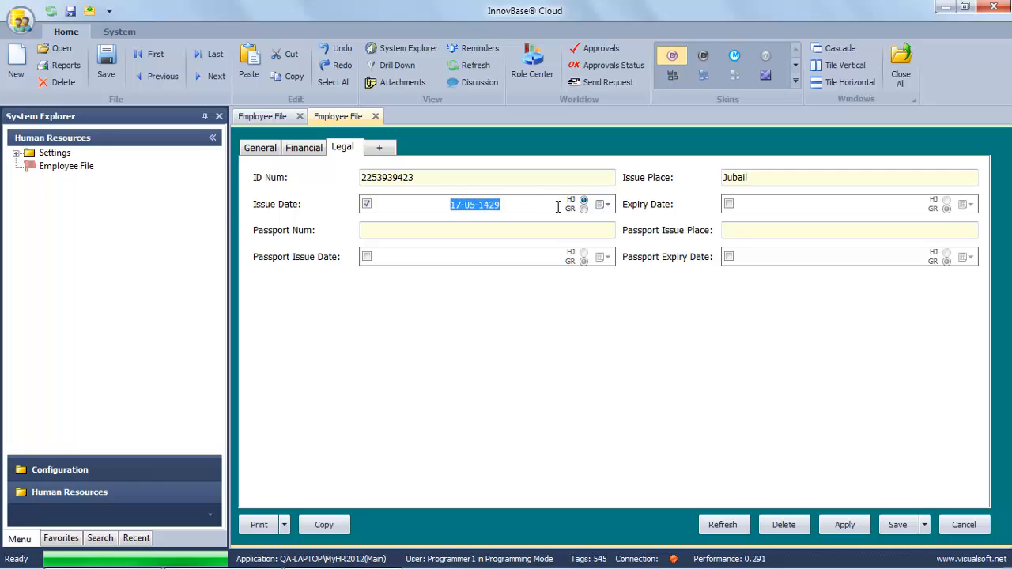
{"action": "type", "text": "22"}
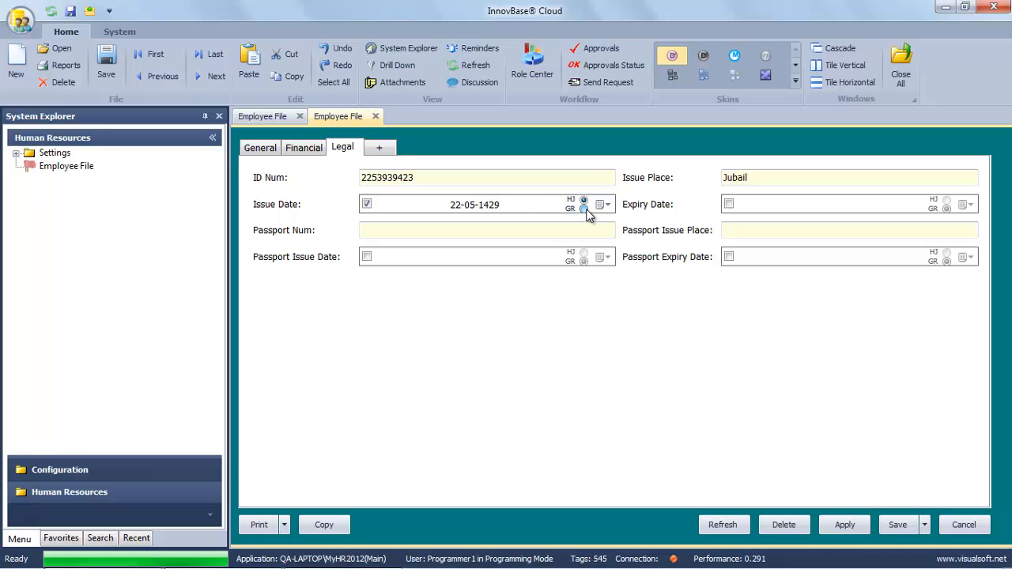
{"action": "left_click", "coordinate": [583, 208]}
{"action": "left_click", "coordinate": [583, 208]}
{"action": "left_click", "coordinate": [584, 200]}
{"action": "left_click", "coordinate": [728, 204]}
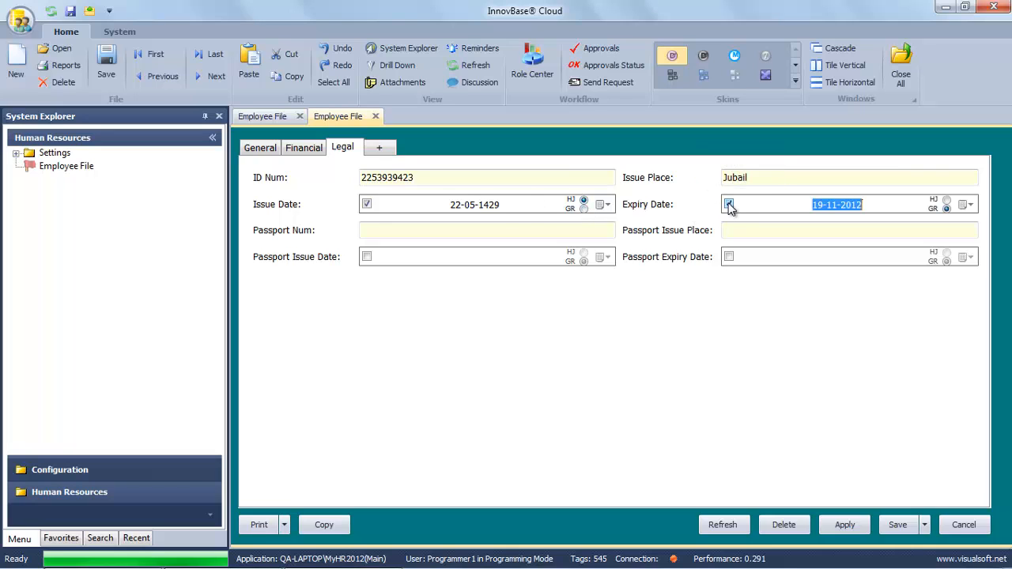
{"action": "left_click", "coordinate": [946, 201]}
{"action": "left_click_drag", "start_coordinate": [813, 205], "coordinate": [907, 201]}
{"action": "type", "text": "02-"}
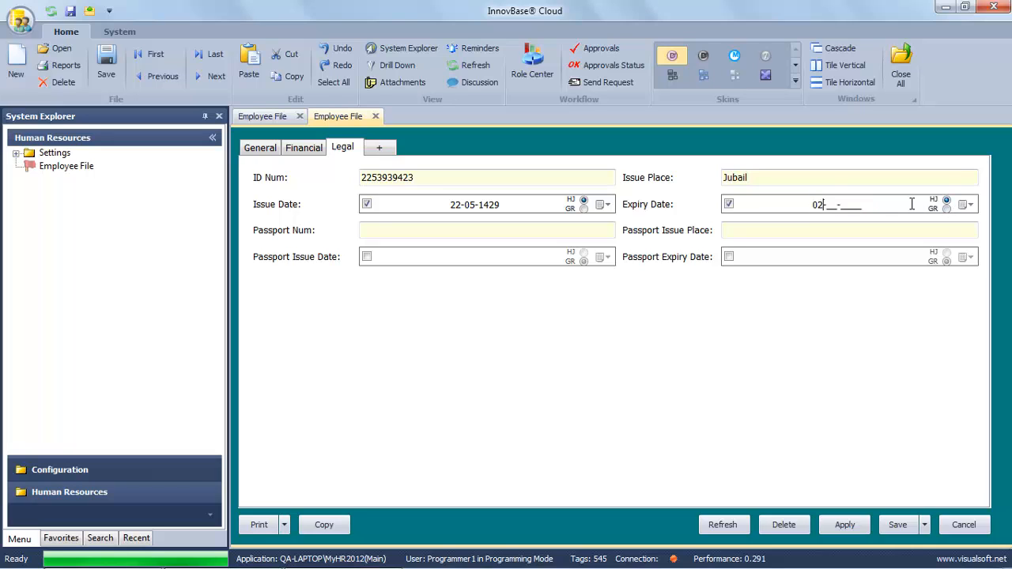
{"action": "type", "text": "07-1434"}
Fill in the passport number, Aleppo as issue place, and passport dates 25-02-2008 to 06-02-2013, then apply.
{"action": "left_click", "coordinate": [504, 230]}
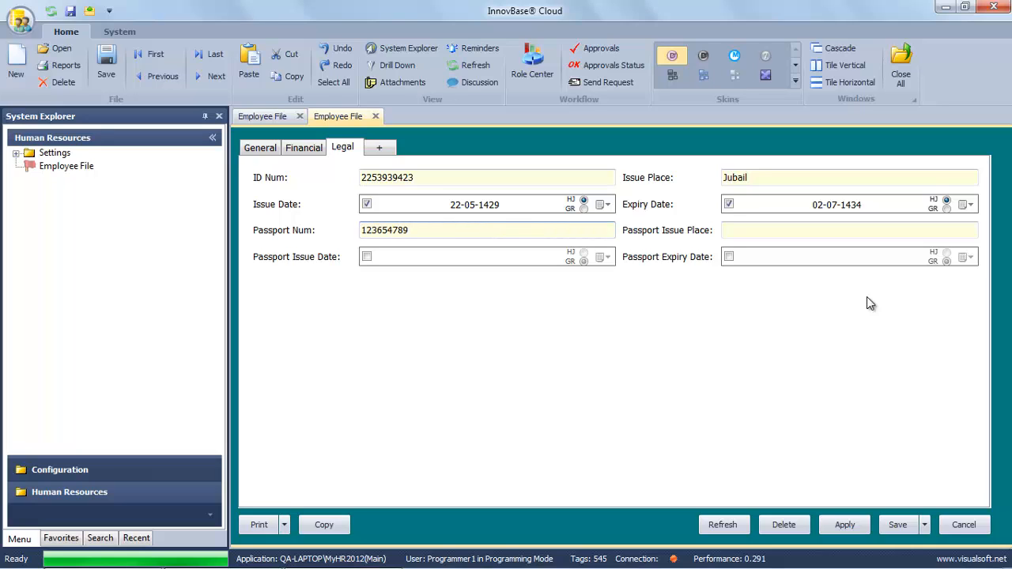
{"action": "left_click", "coordinate": [894, 230]}
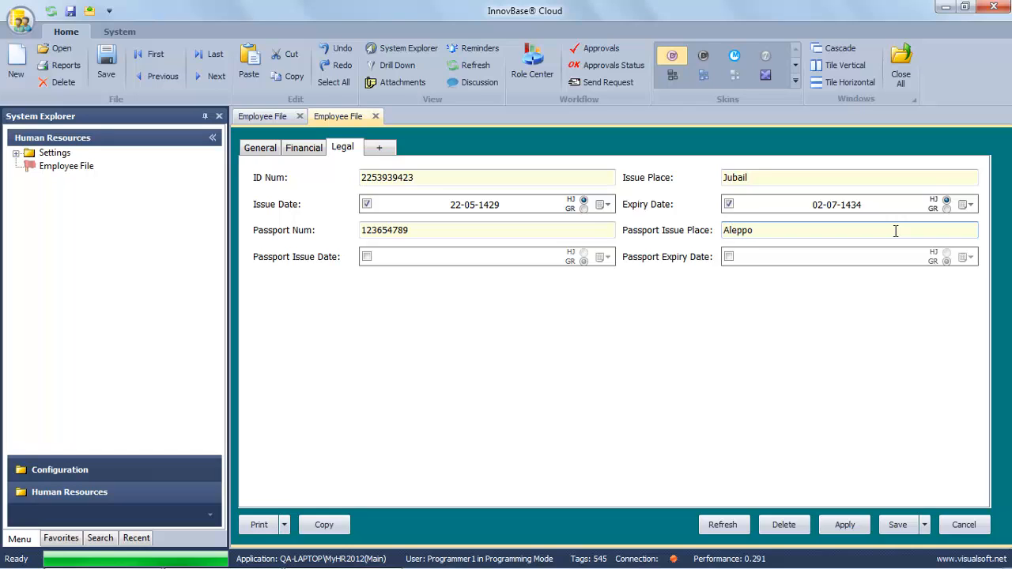
{"action": "left_click", "coordinate": [367, 257]}
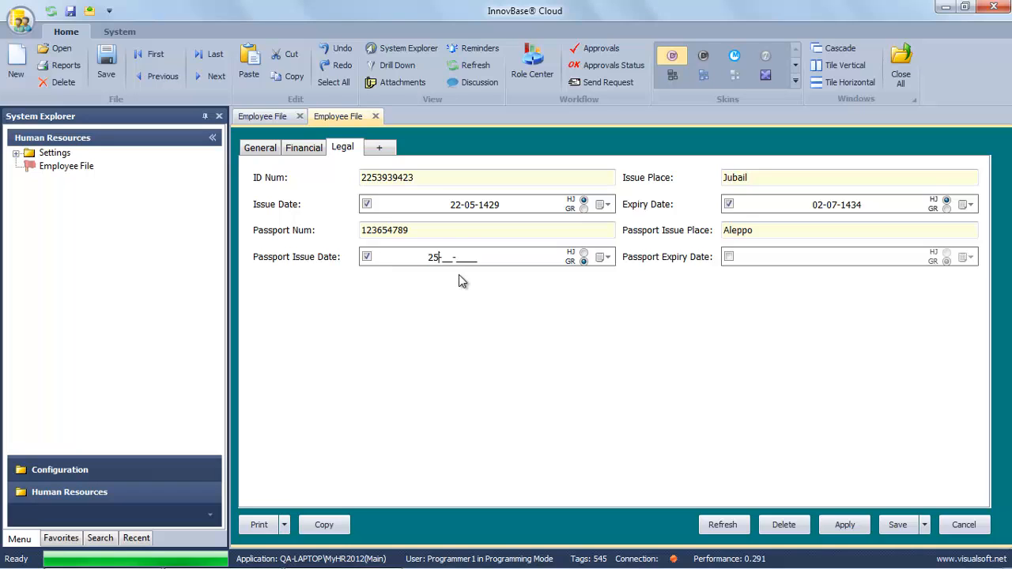
{"action": "type", "text": "25-02-2008"}
{"action": "left_click", "coordinate": [729, 256]}
{"action": "type", "text": "06-02-2013"}
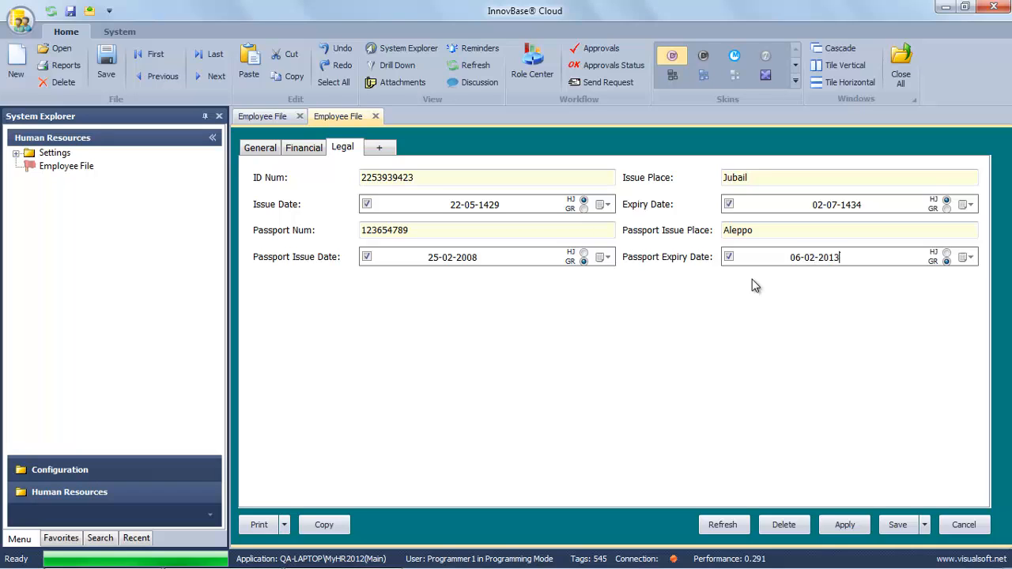
{"action": "left_click", "coordinate": [778, 230]}
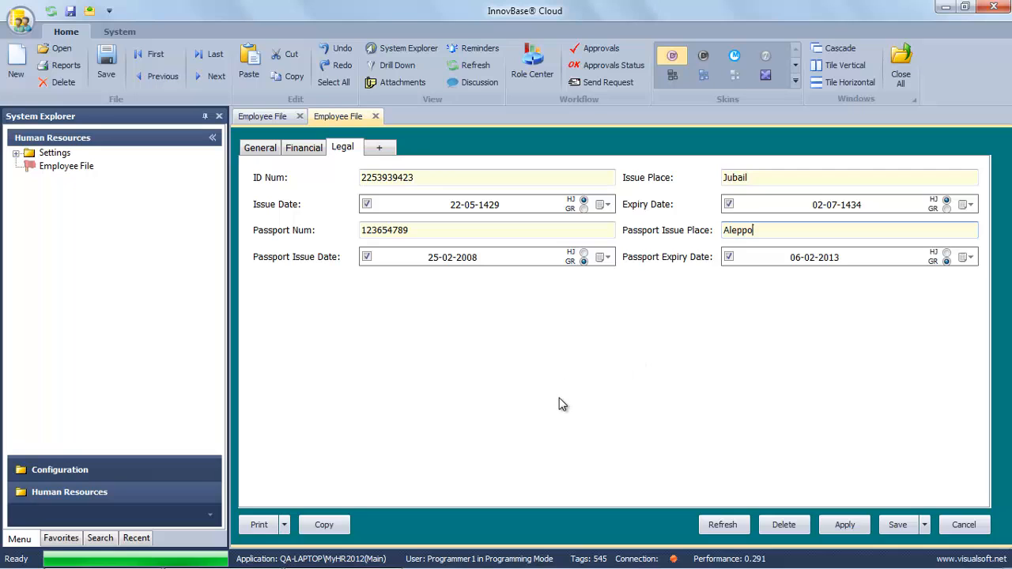
{"action": "left_click", "coordinate": [847, 525]}
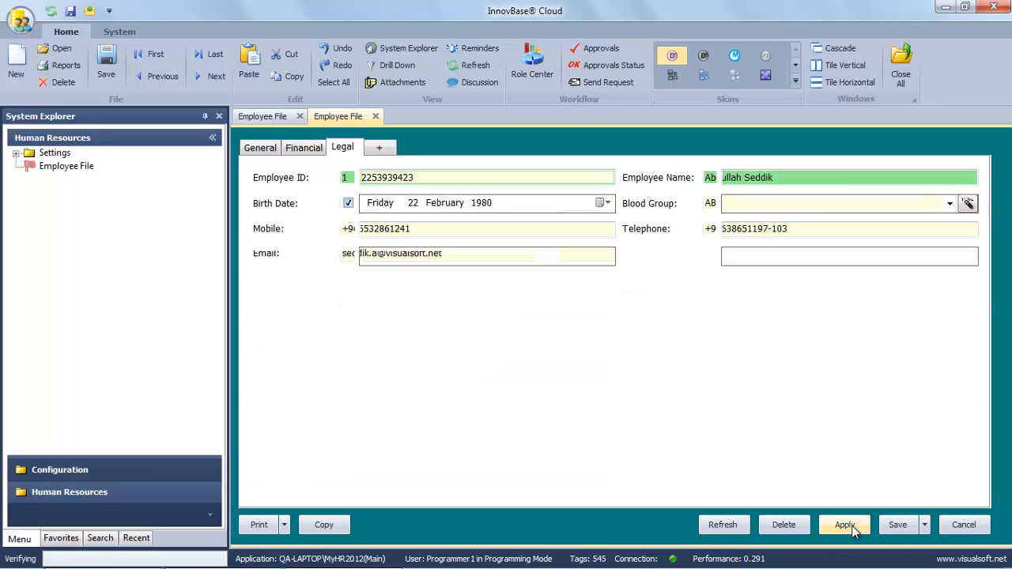
Review the General, Financial and Legal tabs, then save and close the employee record.
{"action": "left_click", "coordinate": [305, 147]}
{"action": "left_click", "coordinate": [269, 148]}
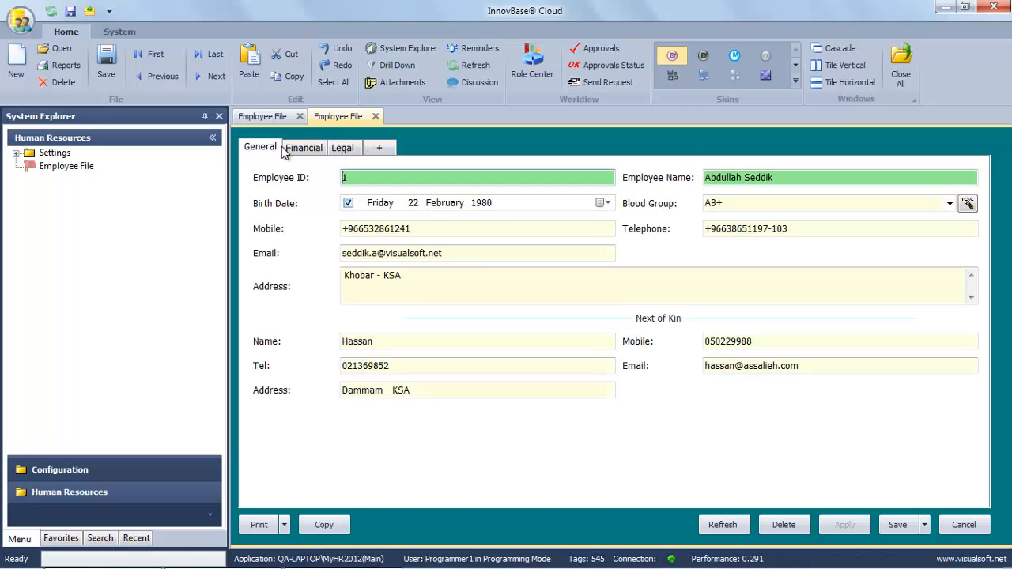
{"action": "left_click", "coordinate": [306, 148]}
{"action": "left_click", "coordinate": [341, 149]}
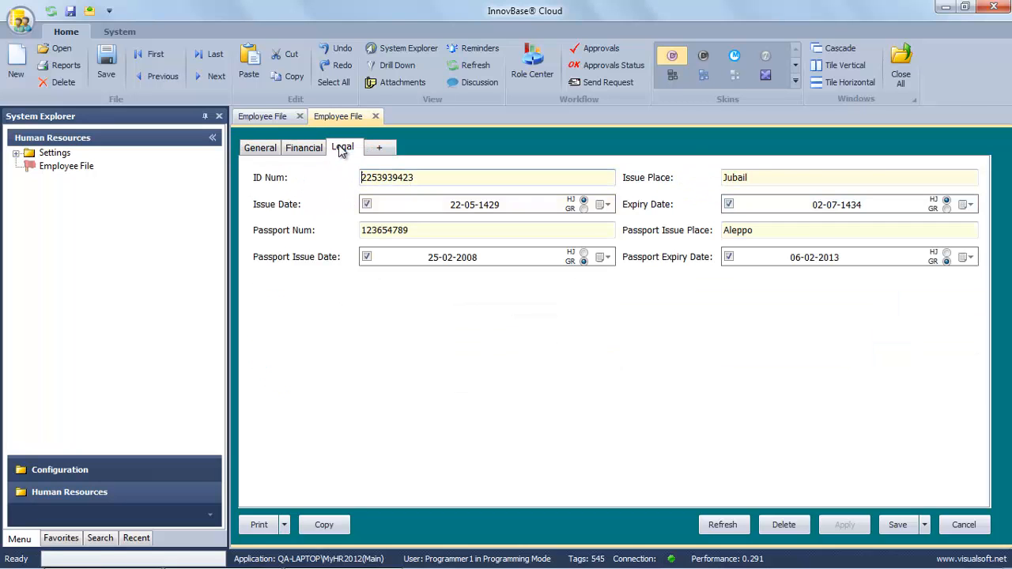
{"action": "left_click", "coordinate": [896, 525]}
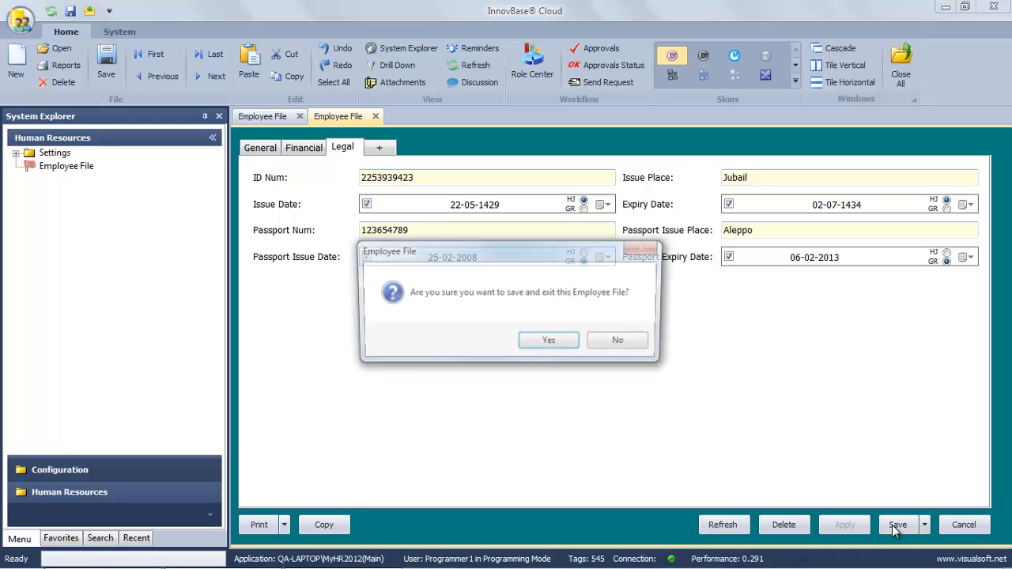
{"action": "left_click", "coordinate": [539, 349]}
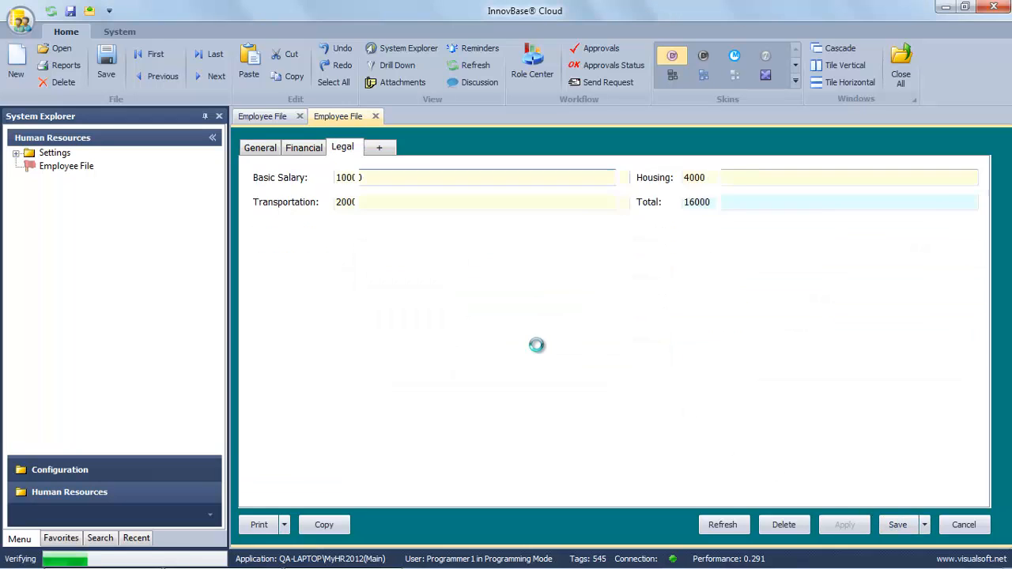
Drill down from Employee File in System Explorer to list all nine employees.
{"action": "right_click", "coordinate": [77, 174]}
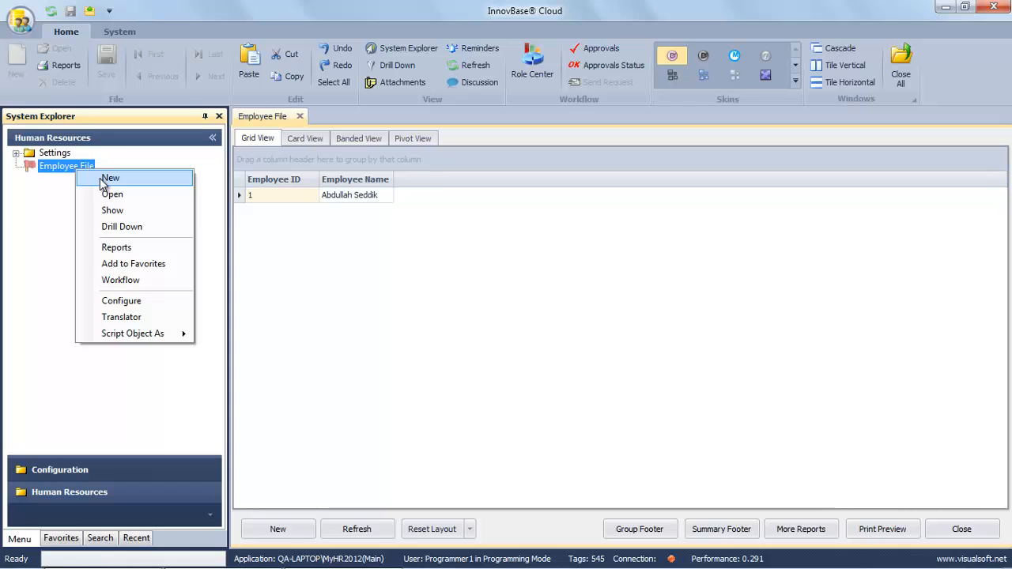
{"action": "left_click", "coordinate": [110, 179]}
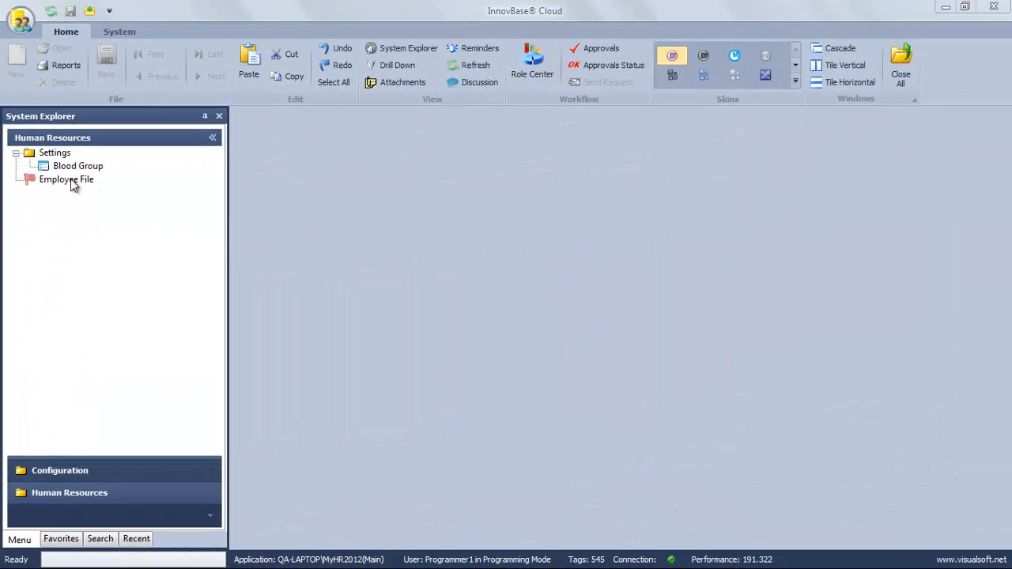
{"action": "right_click", "coordinate": [71, 180]}
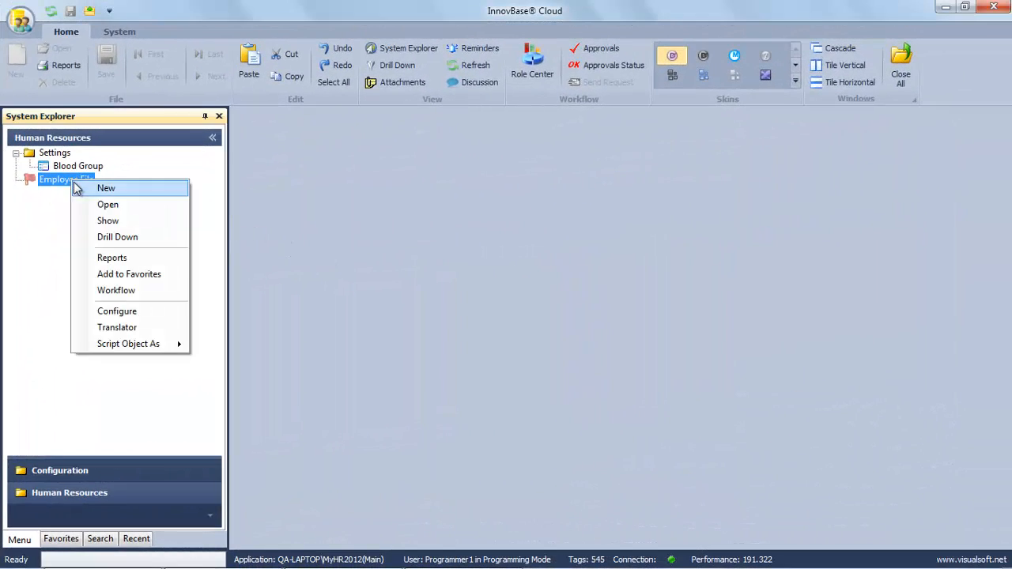
{"action": "left_click", "coordinate": [102, 240]}
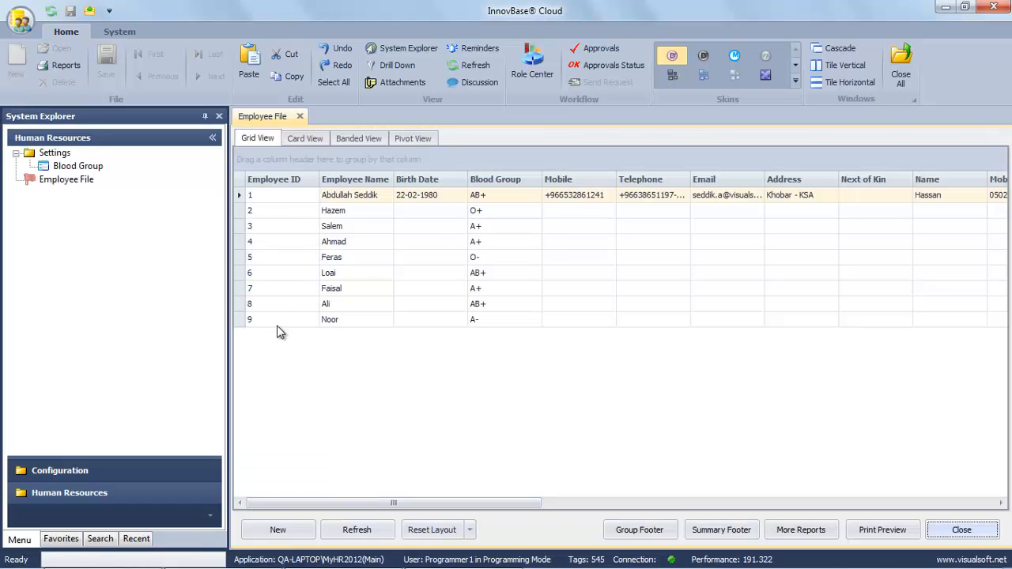
Open employee 4 from the grid and check its A+ blood group and 22000 Basic Salary.
{"action": "left_click", "coordinate": [280, 321]}
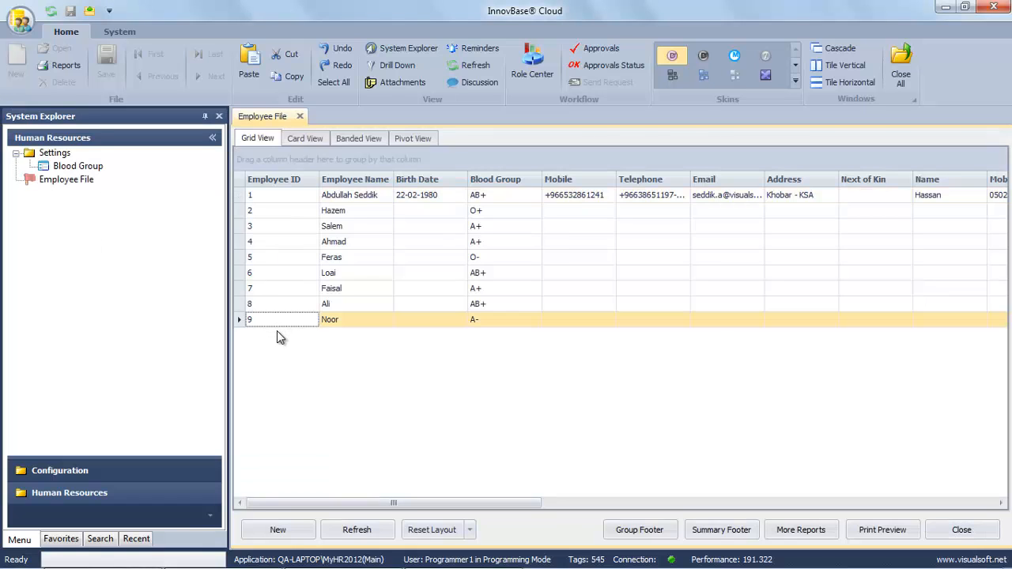
{"action": "double_click", "coordinate": [374, 243]}
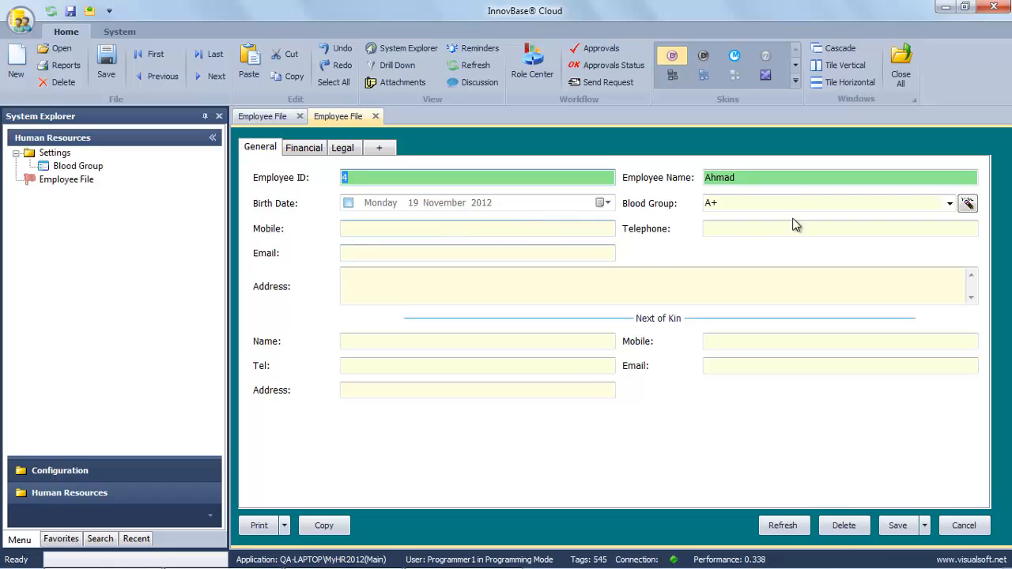
{"action": "left_click", "coordinate": [786, 177]}
{"action": "left_click", "coordinate": [741, 203]}
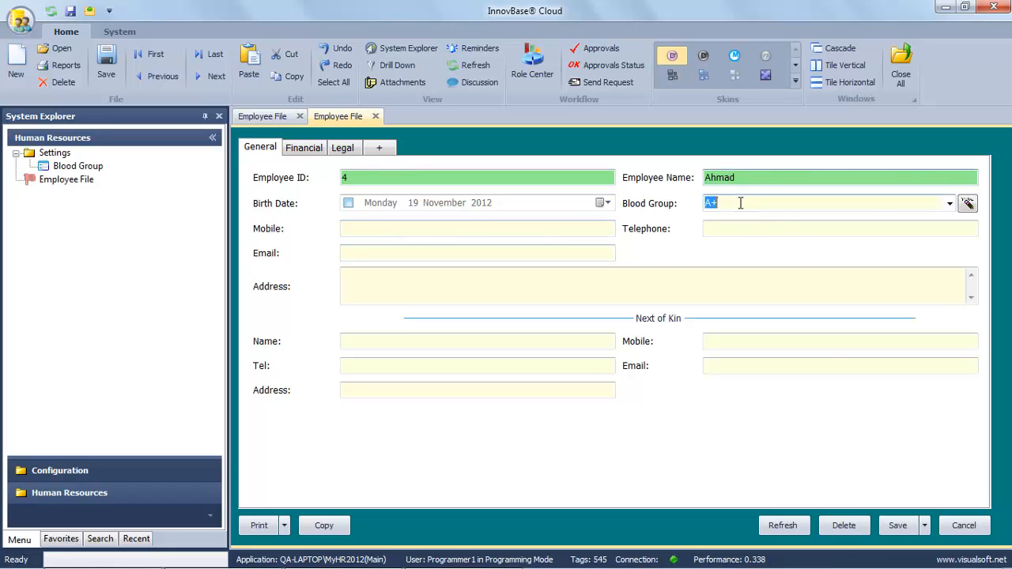
{"action": "left_click", "coordinate": [302, 147]}
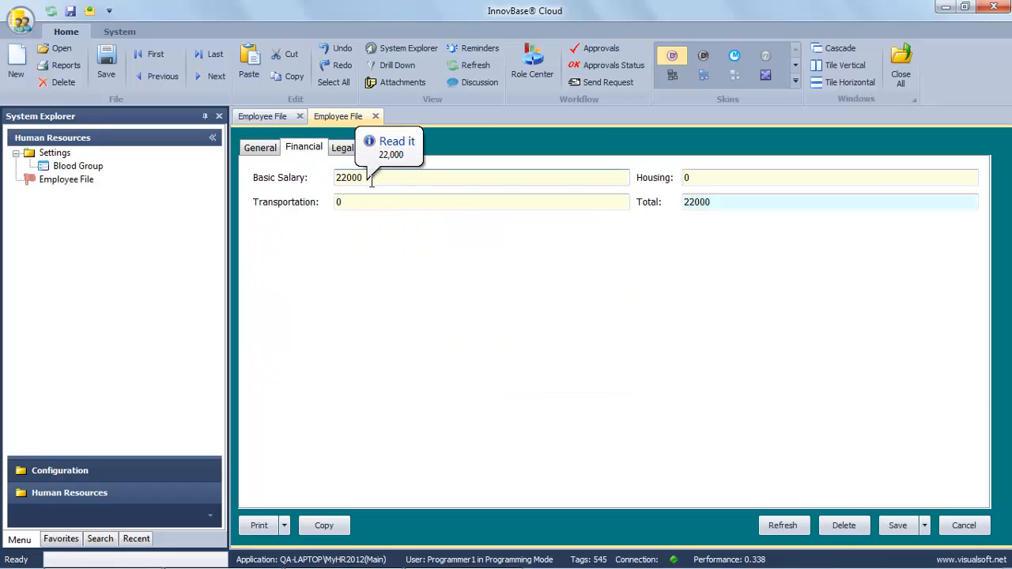
{"action": "left_click", "coordinate": [261, 148]}
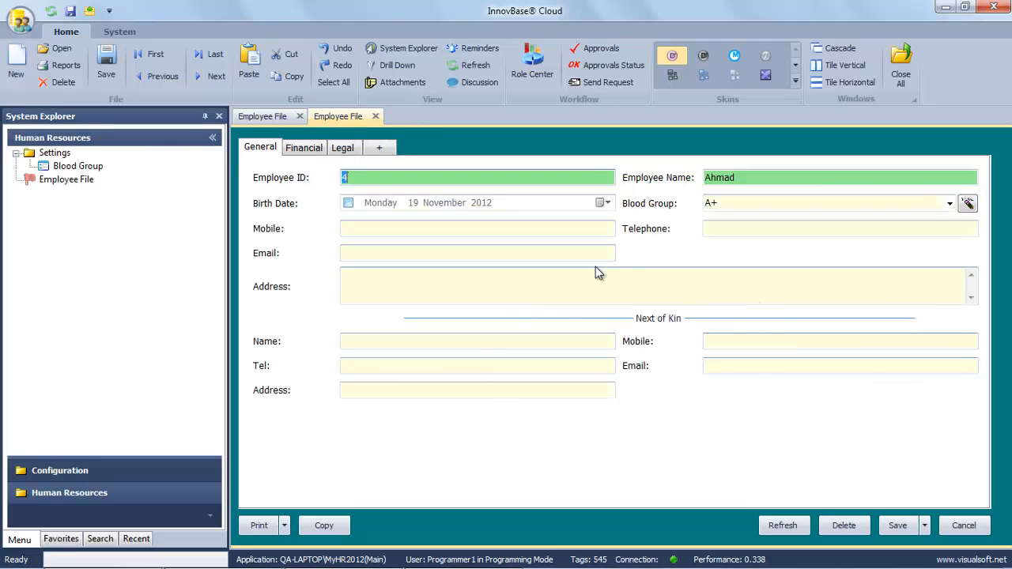
Mark the Blood Group field as Mandatory in its properties and save the definition.
{"action": "left_click", "coordinate": [747, 204]}
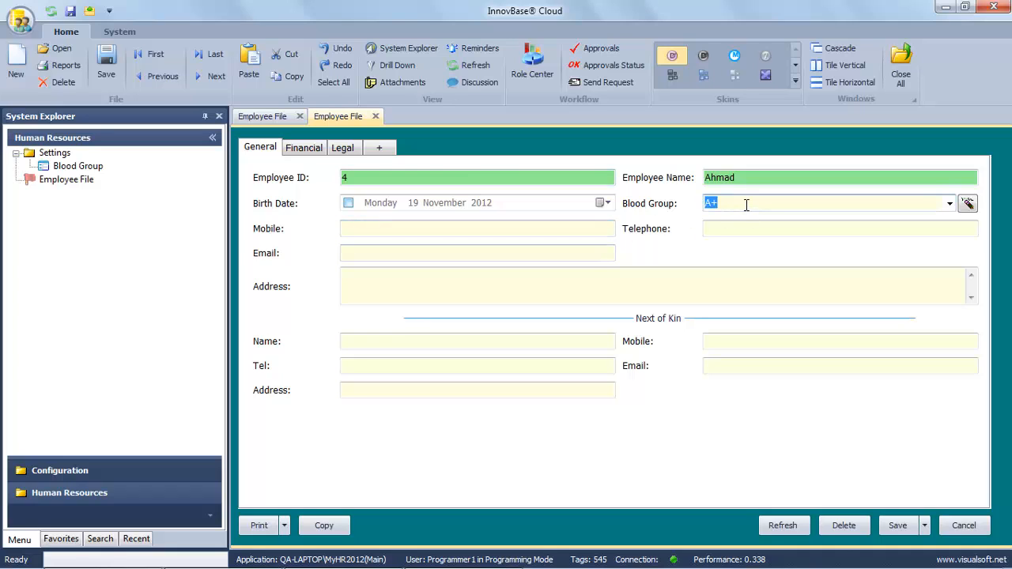
{"action": "left_click", "coordinate": [786, 177]}
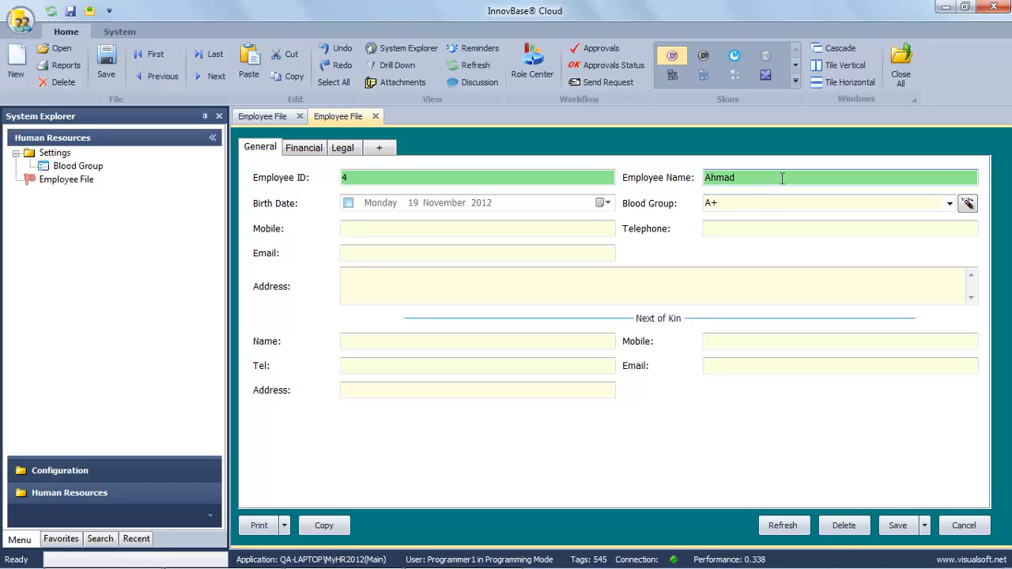
{"action": "left_click", "coordinate": [741, 204]}
{"action": "right_click", "coordinate": [741, 204]}
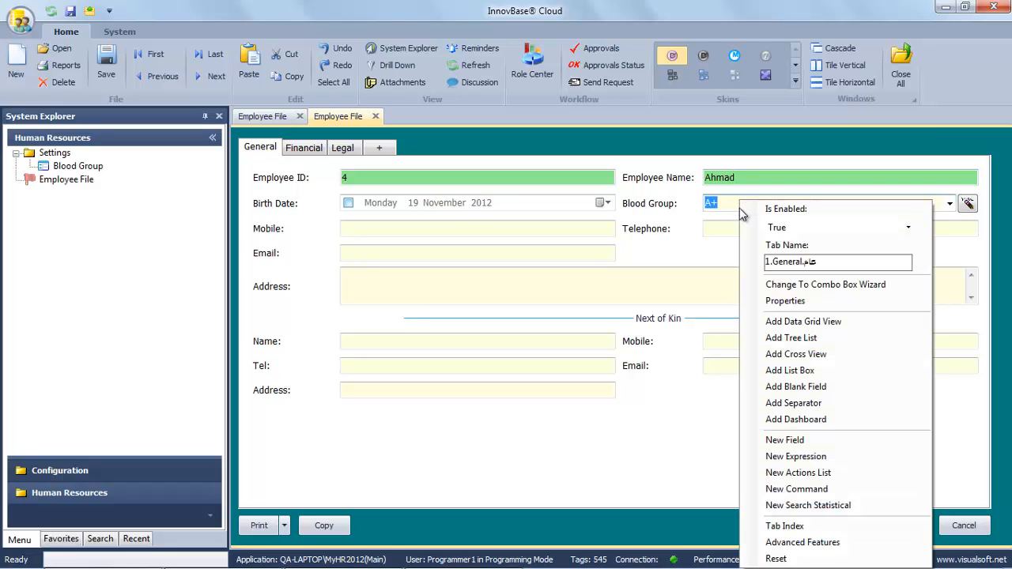
{"action": "left_click", "coordinate": [782, 302]}
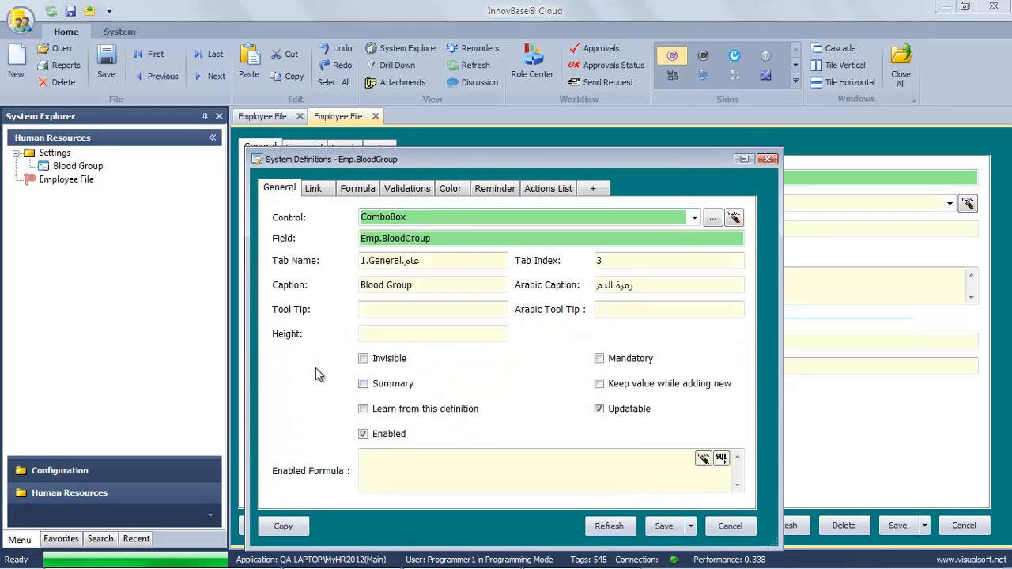
{"action": "left_click", "coordinate": [599, 358]}
{"action": "left_click", "coordinate": [665, 525]}
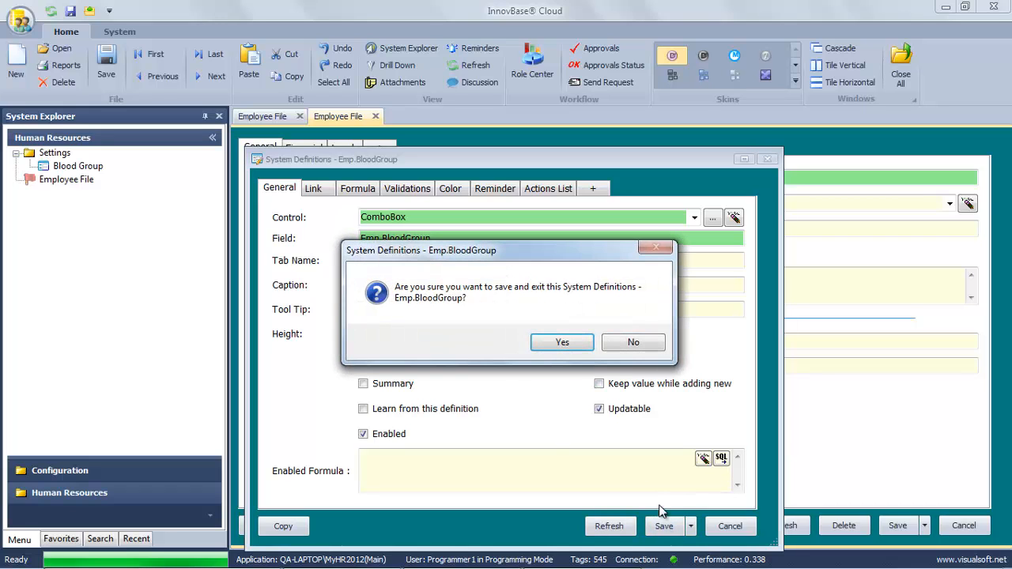
{"action": "left_click", "coordinate": [561, 342]}
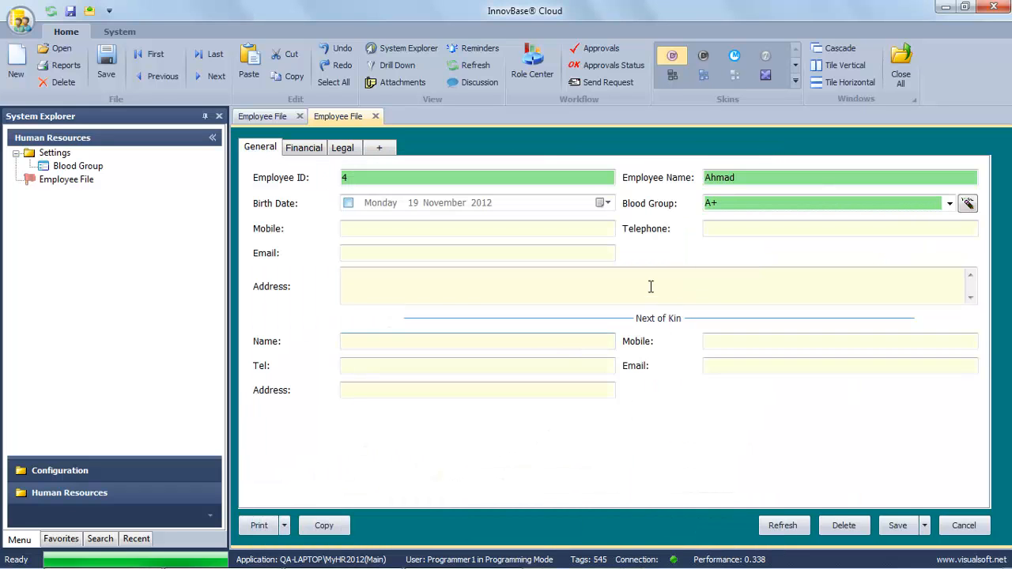
Mark the Basic Salary field on the Financial tab as Mandatory and save the definition.
{"action": "left_click", "coordinate": [310, 153]}
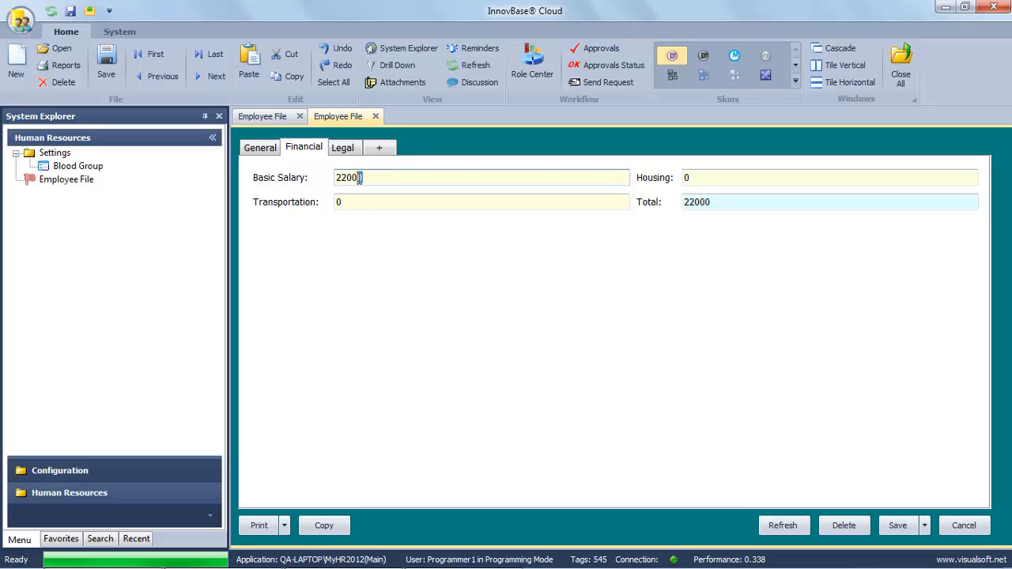
{"action": "right_click", "coordinate": [379, 177]}
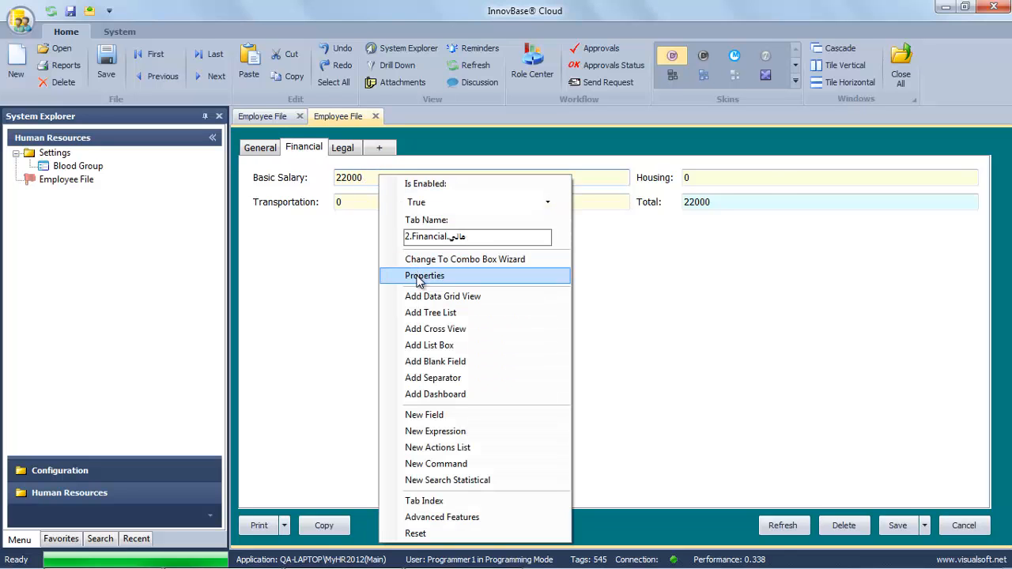
{"action": "left_click", "coordinate": [407, 274]}
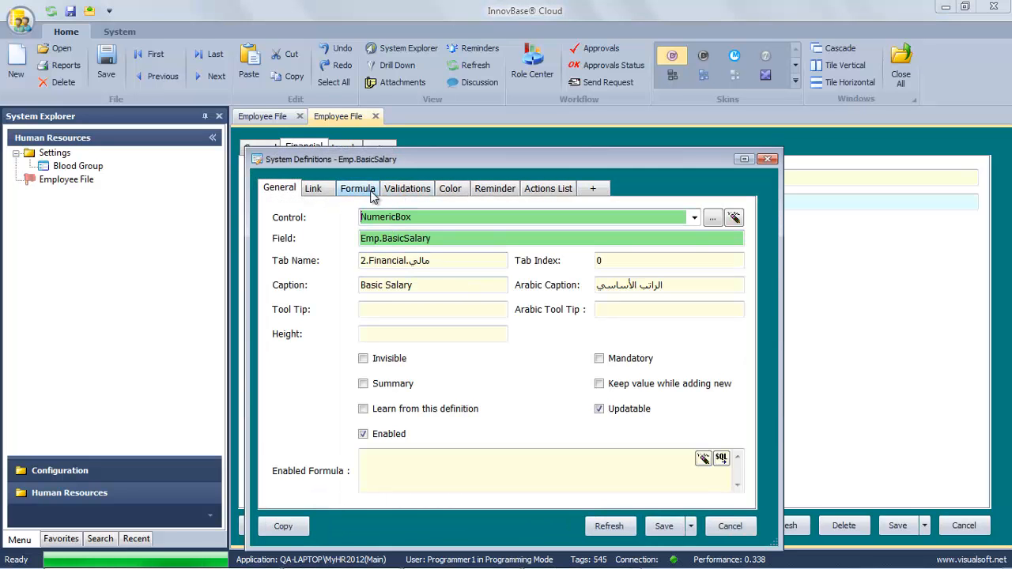
{"action": "left_click", "coordinate": [598, 358]}
{"action": "left_click", "coordinate": [664, 526]}
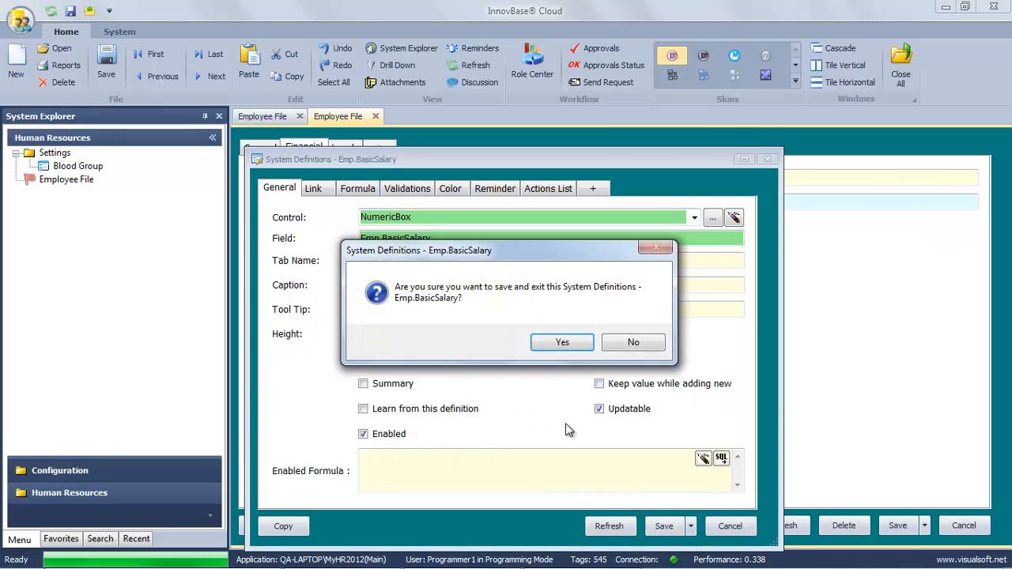
{"action": "left_click", "coordinate": [561, 342]}
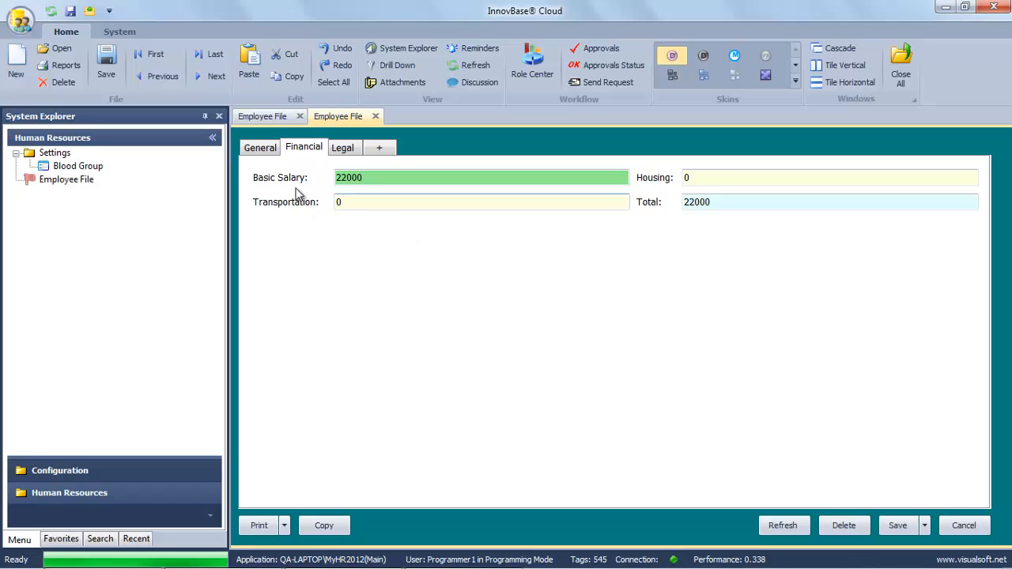
{"action": "left_click", "coordinate": [265, 148]}
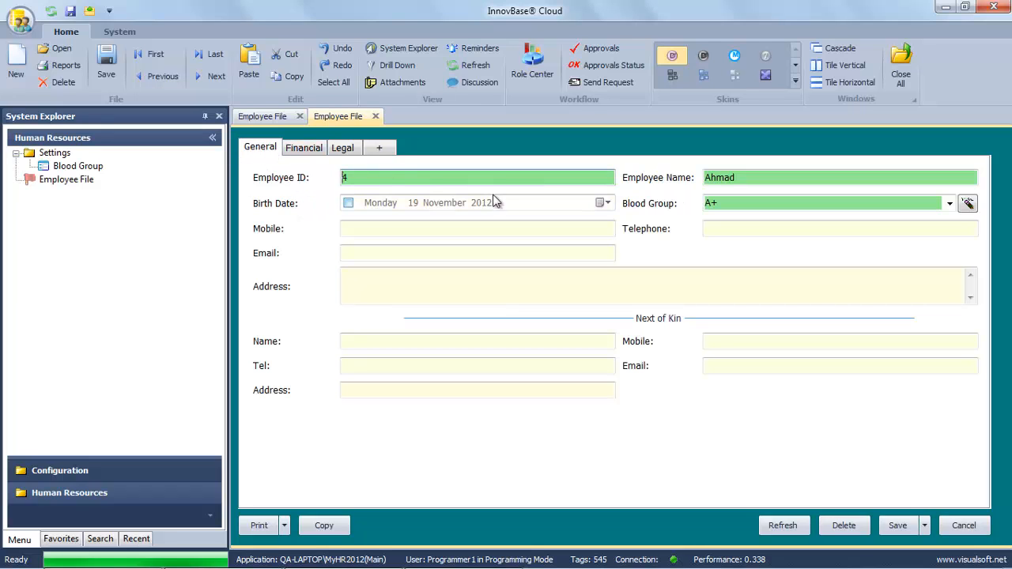
Save and close employee 4's record, then drill down to a new Employee File grid.
{"action": "left_click", "coordinate": [904, 529]}
{"action": "left_click", "coordinate": [551, 348]}
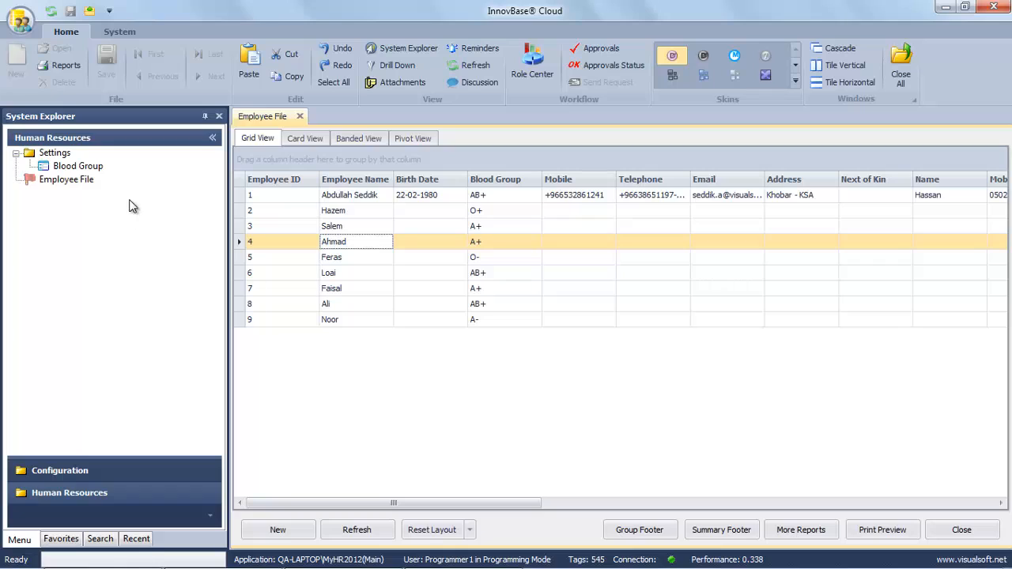
{"action": "right_click", "coordinate": [84, 184]}
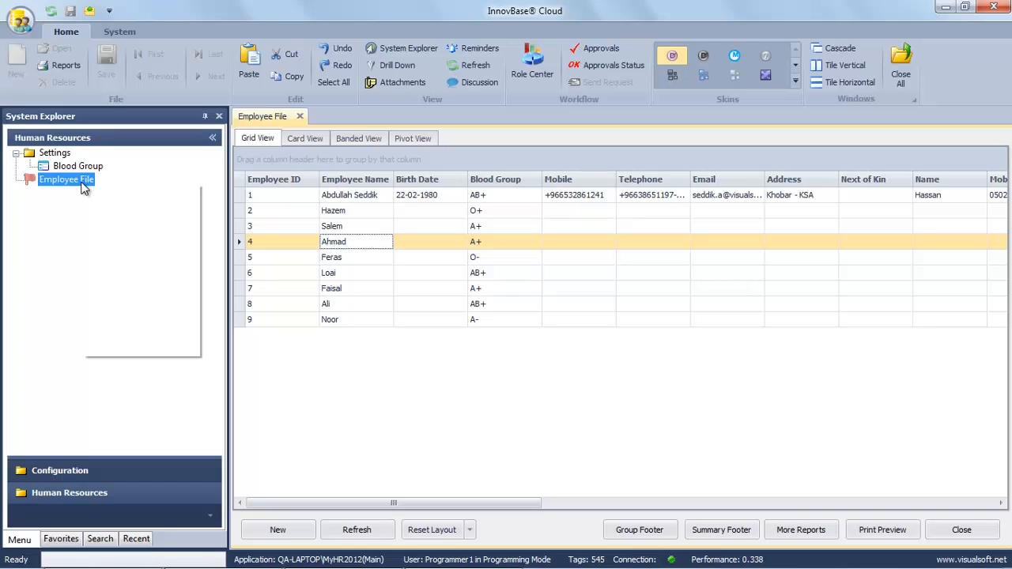
{"action": "left_click", "coordinate": [119, 239]}
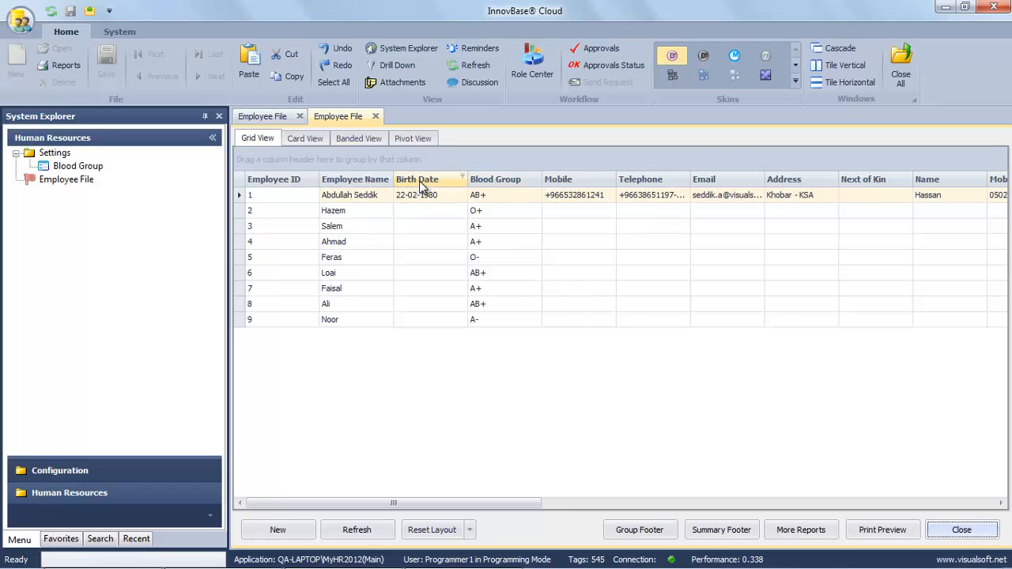
Move the Basic Salary column to sit right after Blood Group.
{"action": "left_click_drag", "start_coordinate": [419, 184], "coordinate": [825, 185]}
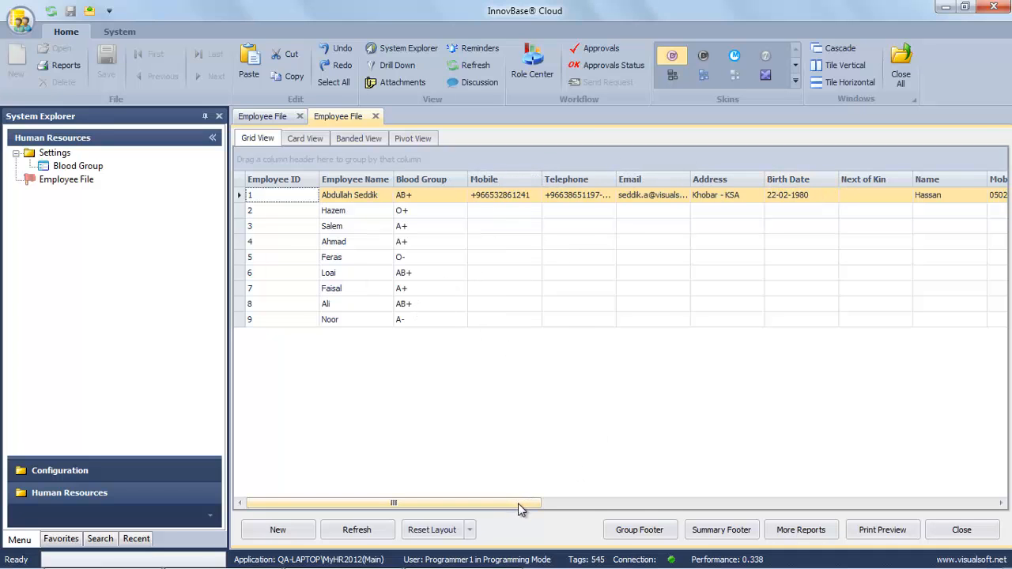
{"action": "left_click_drag", "start_coordinate": [518, 503], "coordinate": [780, 512]}
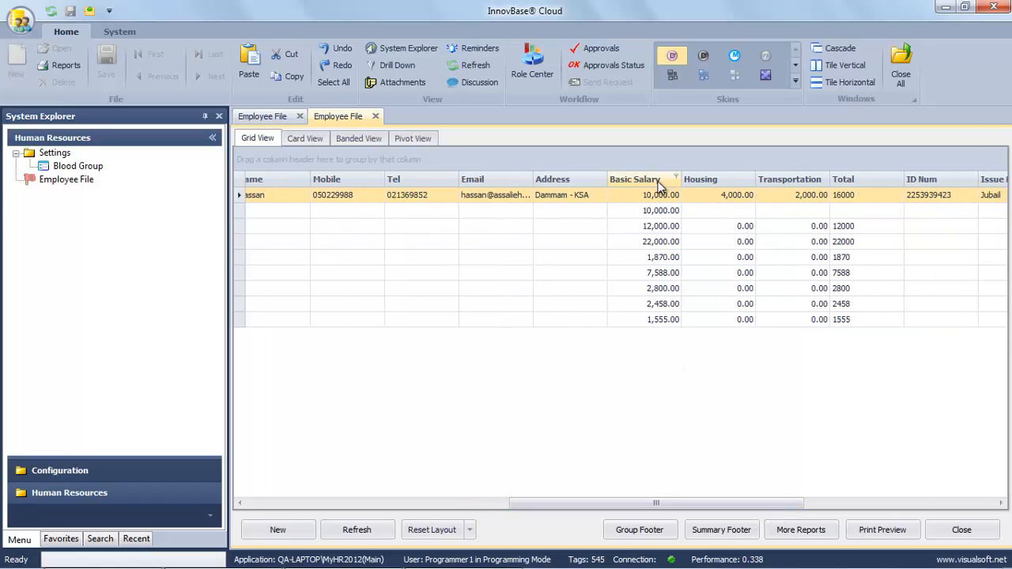
{"action": "left_click_drag", "start_coordinate": [653, 186], "coordinate": [312, 180]}
{"action": "left_click_drag", "start_coordinate": [529, 506], "coordinate": [299, 494]}
{"action": "left_click_drag", "start_coordinate": [934, 179], "coordinate": [410, 183]}
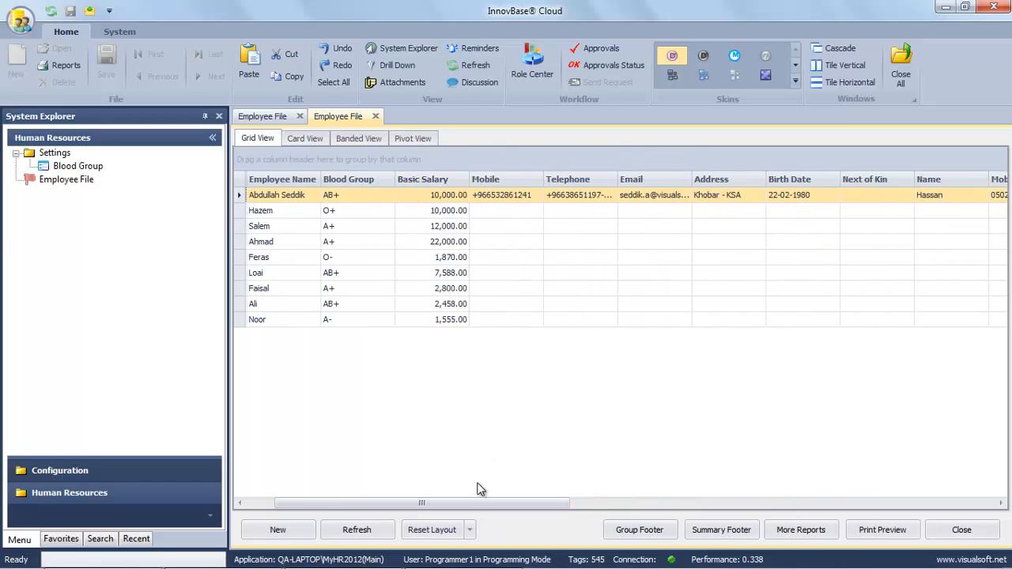
{"action": "left_click_drag", "start_coordinate": [467, 504], "coordinate": [393, 510]}
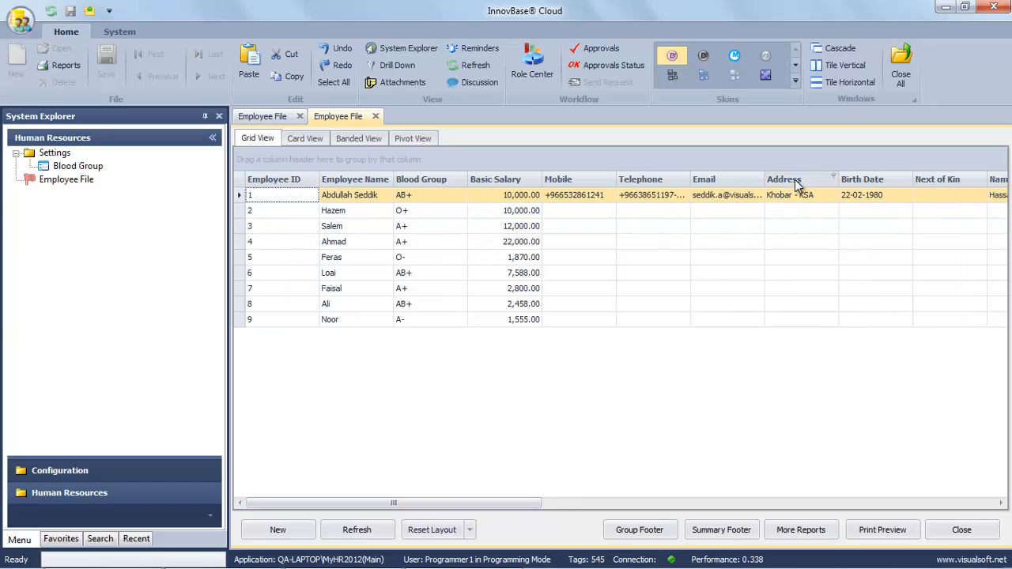
Remove the Next of Kin, Name, Tel and duplicate Mobile, Email, Address columns, then group by Blood Group.
{"action": "left_click_drag", "start_coordinate": [796, 180], "coordinate": [203, 301]}
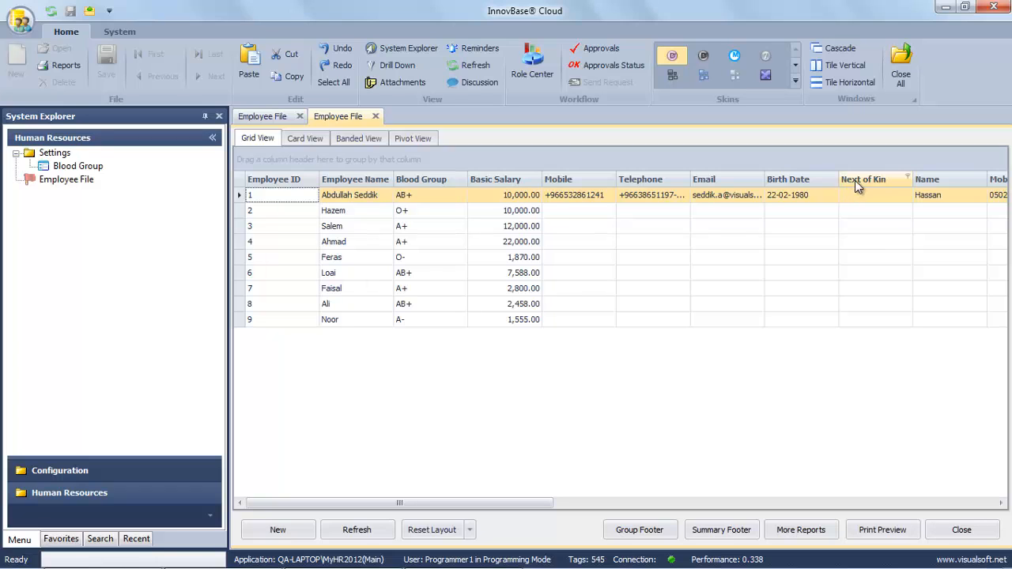
{"action": "left_click_drag", "start_coordinate": [854, 180], "coordinate": [183, 320]}
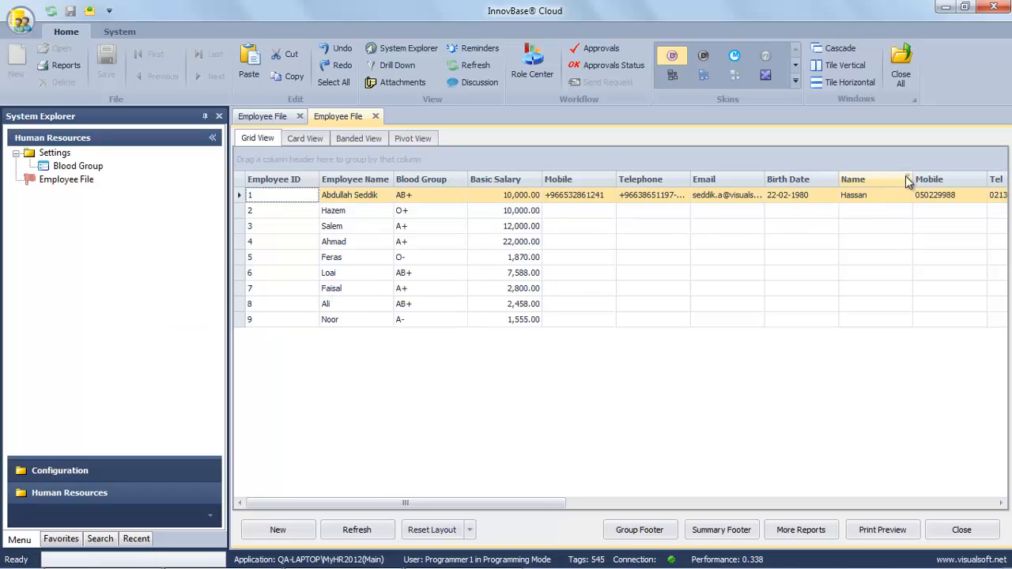
{"action": "left_click_drag", "start_coordinate": [865, 183], "coordinate": [163, 365]}
{"action": "left_click_drag", "start_coordinate": [888, 184], "coordinate": [166, 355]}
{"action": "left_click_drag", "start_coordinate": [863, 179], "coordinate": [121, 383]}
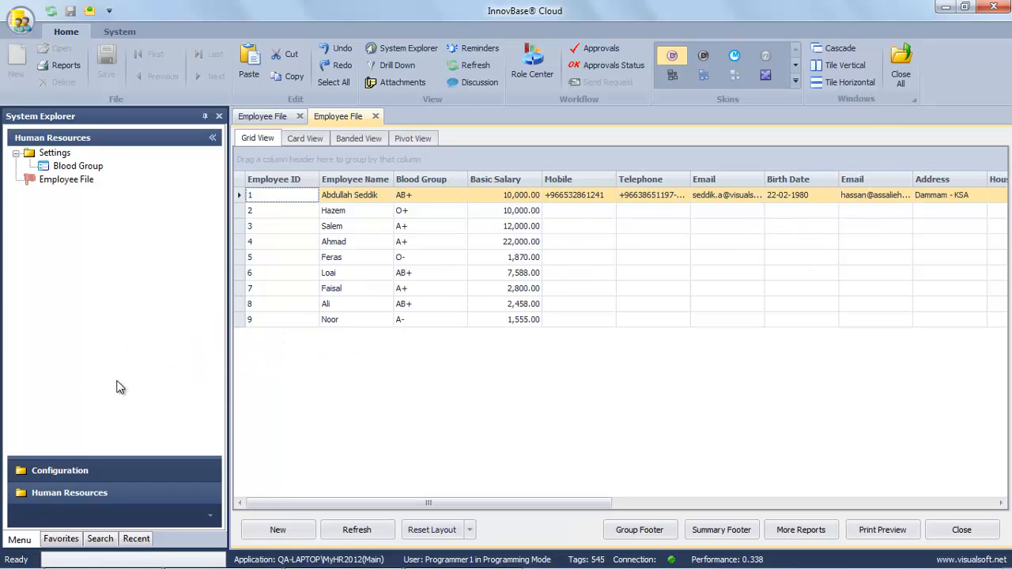
{"action": "left_click_drag", "start_coordinate": [867, 185], "coordinate": [170, 366]}
{"action": "left_click_drag", "start_coordinate": [858, 180], "coordinate": [189, 359]}
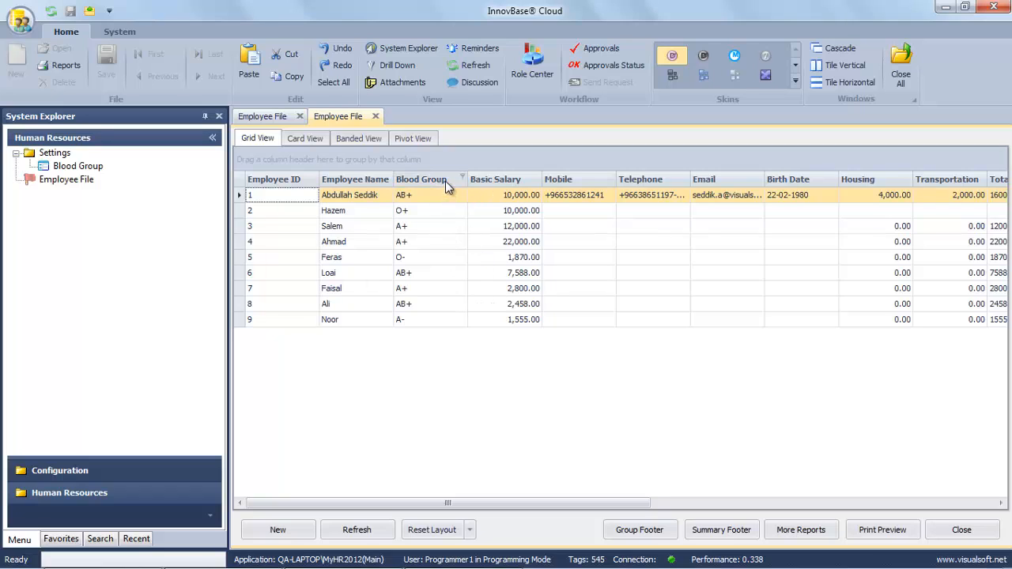
{"action": "left_click_drag", "start_coordinate": [445, 181], "coordinate": [379, 159]}
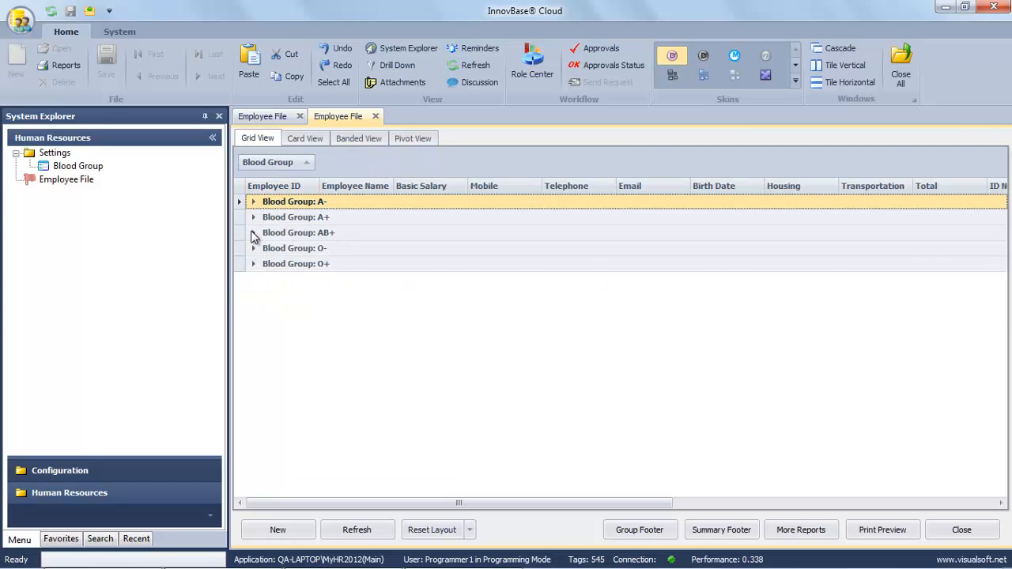
{"action": "left_click", "coordinate": [253, 234]}
{"action": "left_click", "coordinate": [333, 249]}
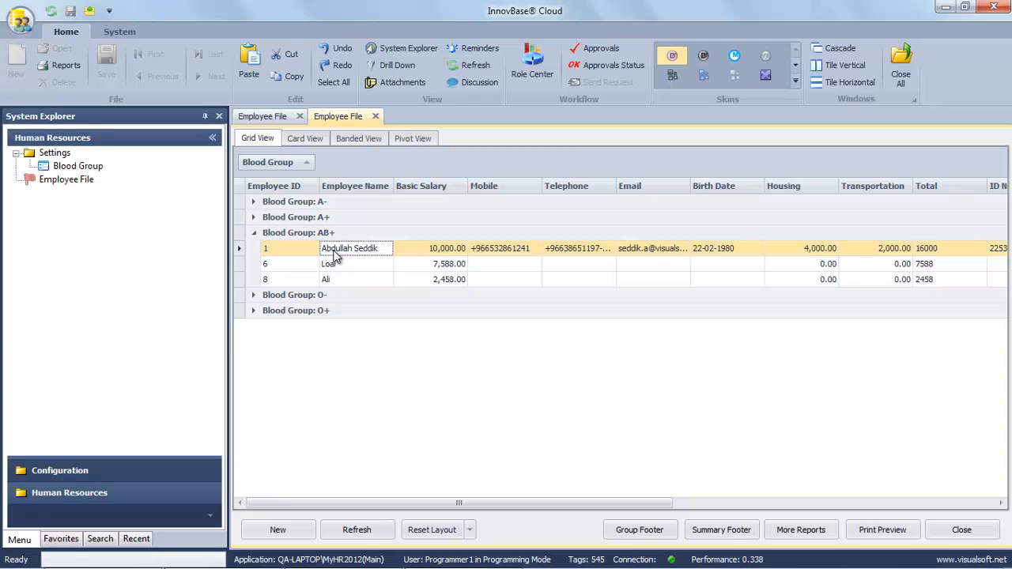
{"action": "left_click", "coordinate": [337, 264]}
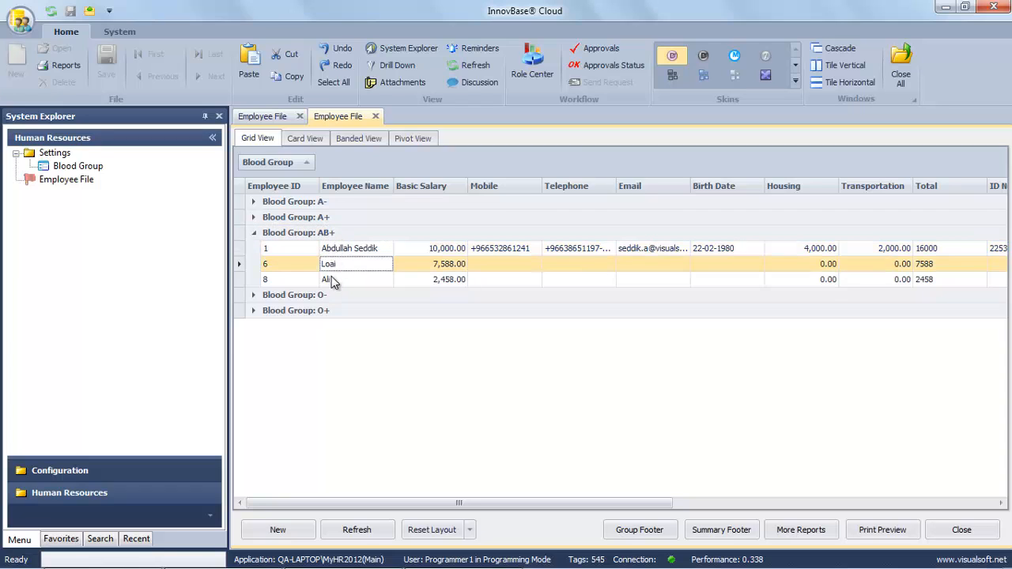
{"action": "left_click", "coordinate": [332, 281]}
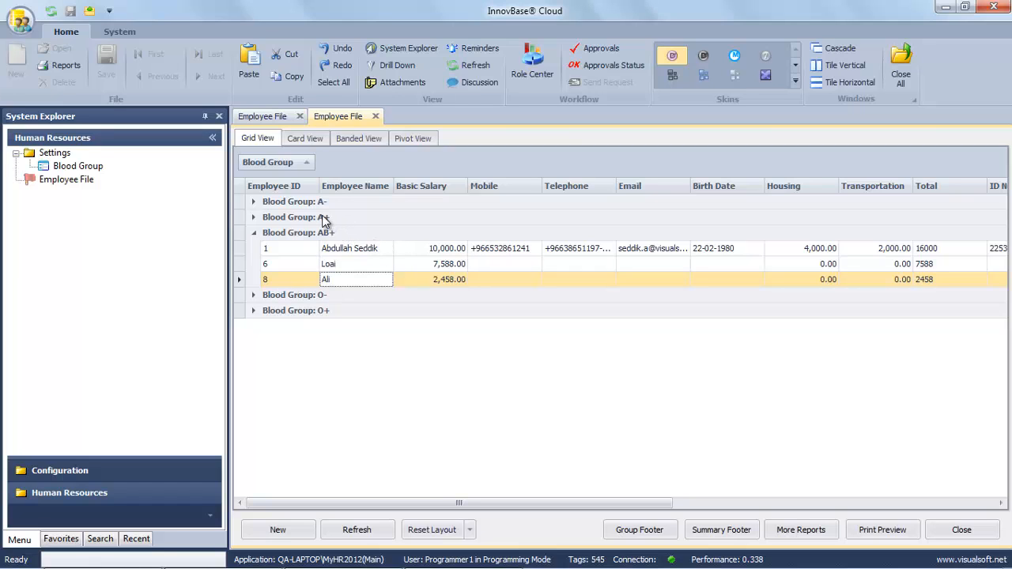
{"action": "right_click", "coordinate": [286, 163]}
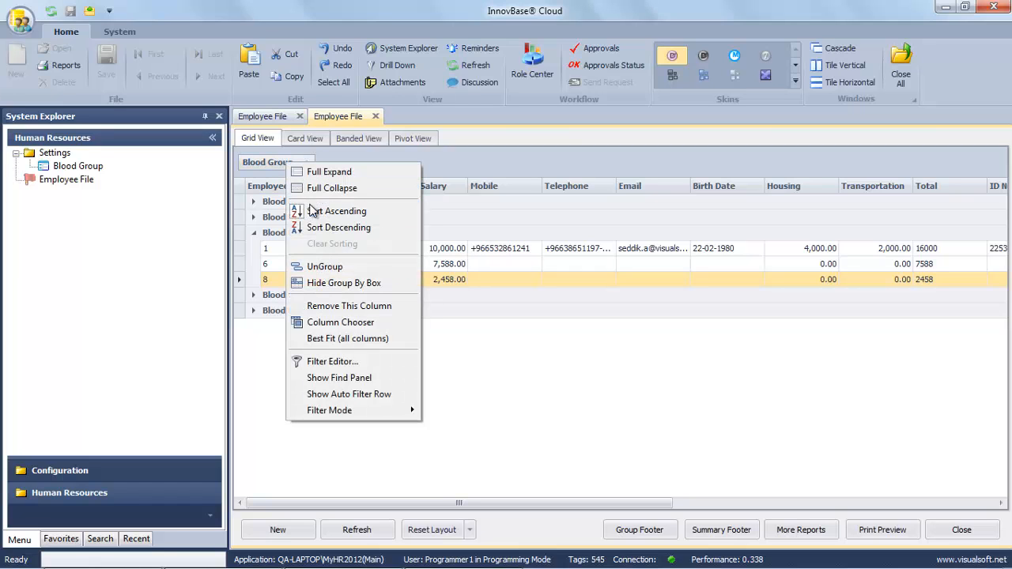
{"action": "left_click", "coordinate": [316, 269]}
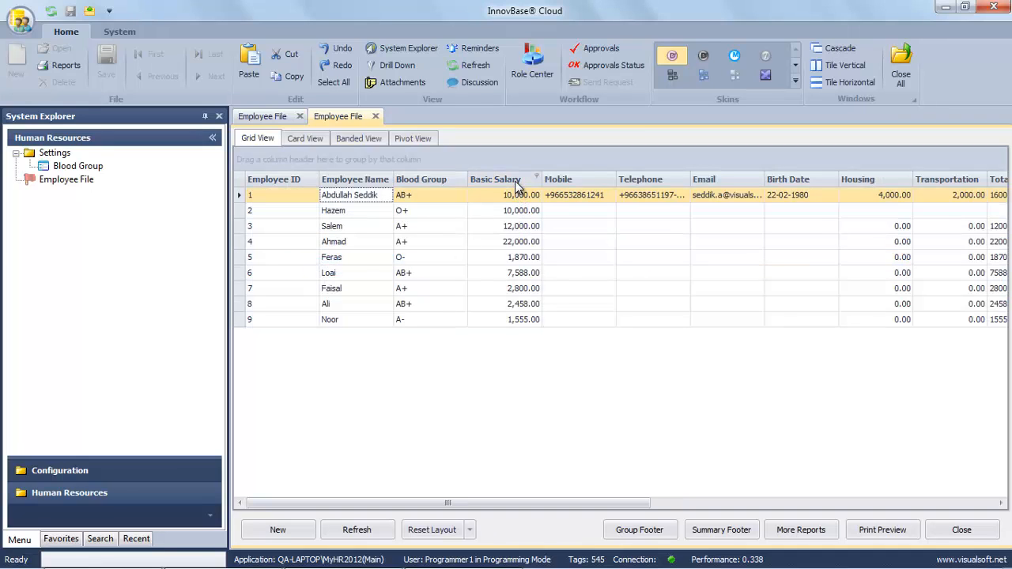
{"action": "left_click_drag", "start_coordinate": [510, 166], "coordinate": [509, 162]}
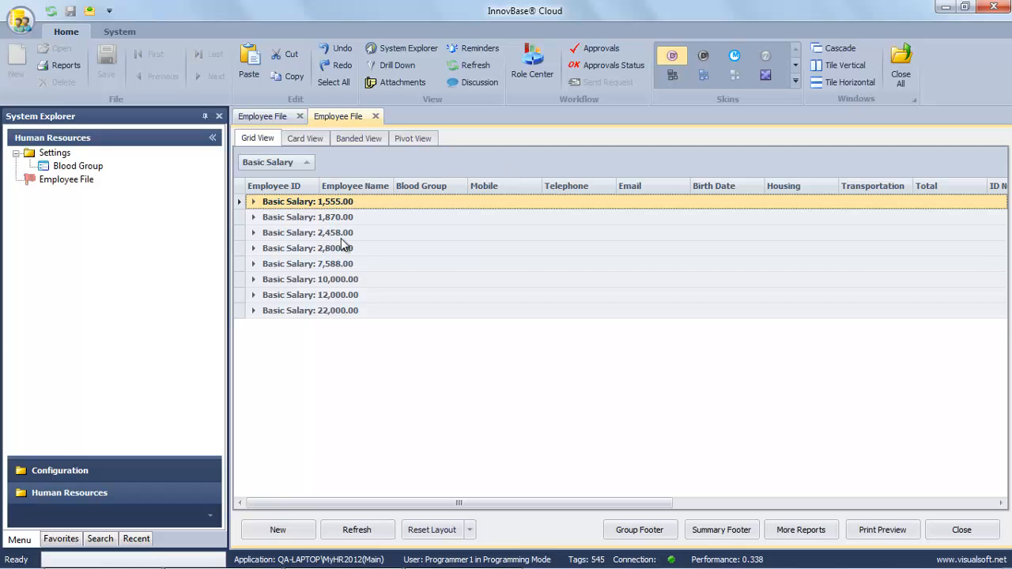
{"action": "left_click", "coordinate": [253, 279]}
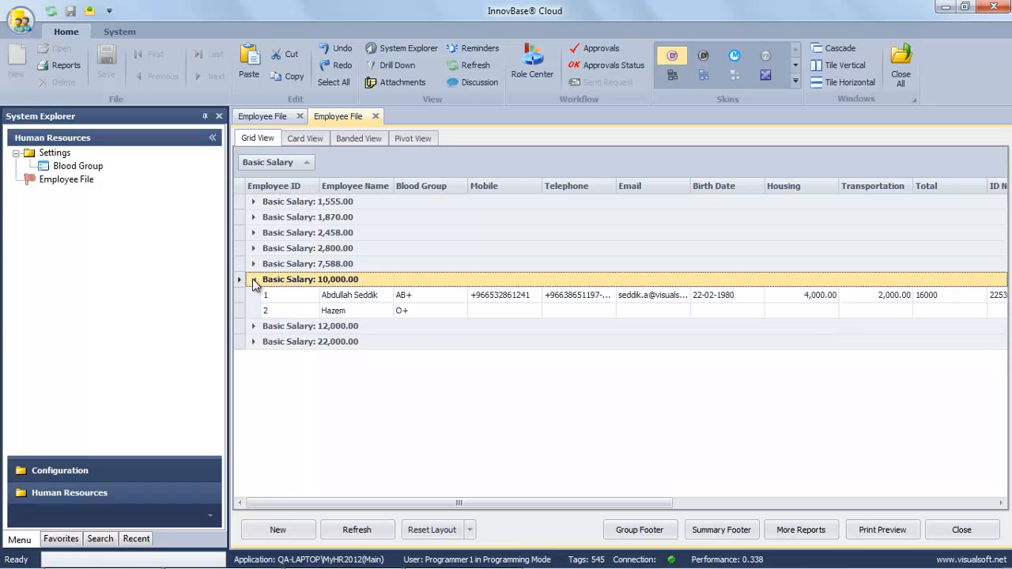
{"action": "left_click", "coordinate": [427, 295]}
{"action": "left_click", "coordinate": [432, 311]}
{"action": "left_click", "coordinate": [425, 294]}
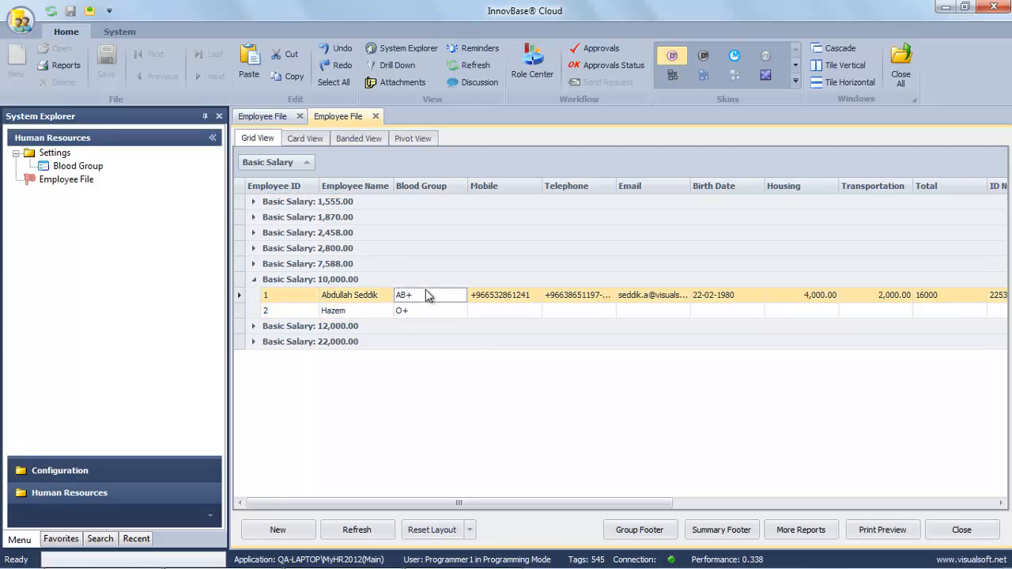
{"action": "left_click", "coordinate": [254, 264]}
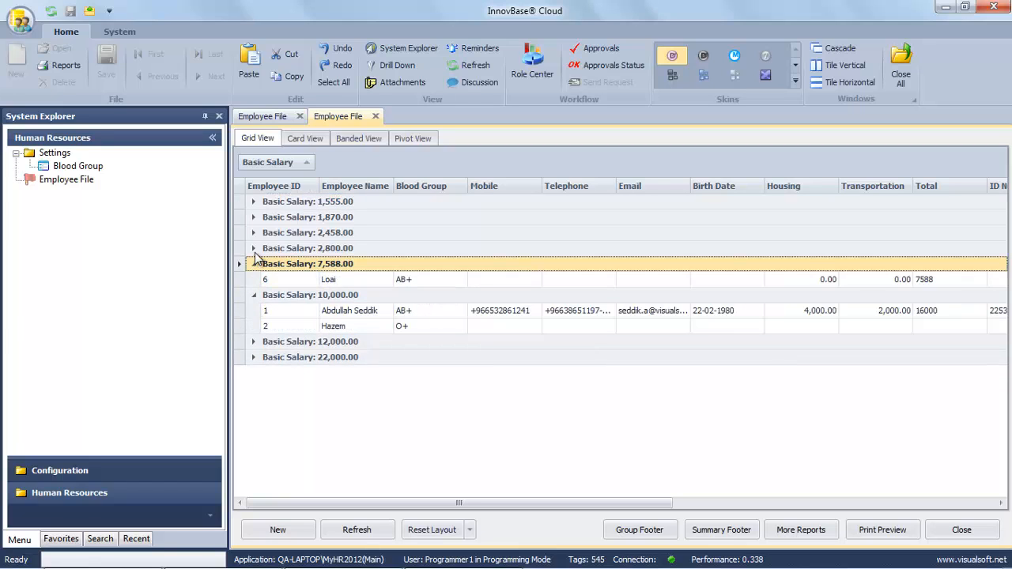
{"action": "left_click", "coordinate": [254, 249]}
{"action": "left_click", "coordinate": [253, 233]}
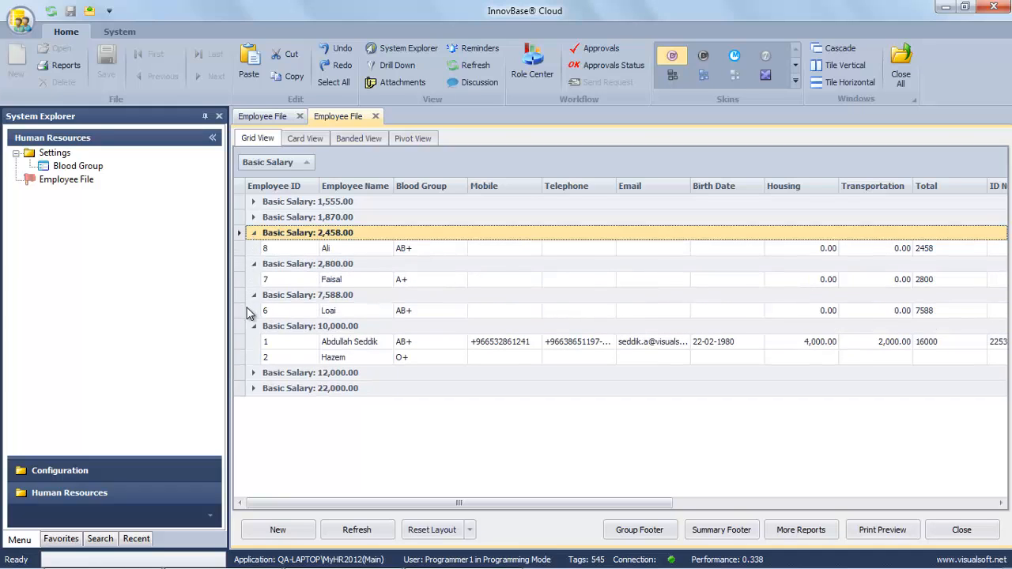
{"action": "right_click", "coordinate": [276, 164]}
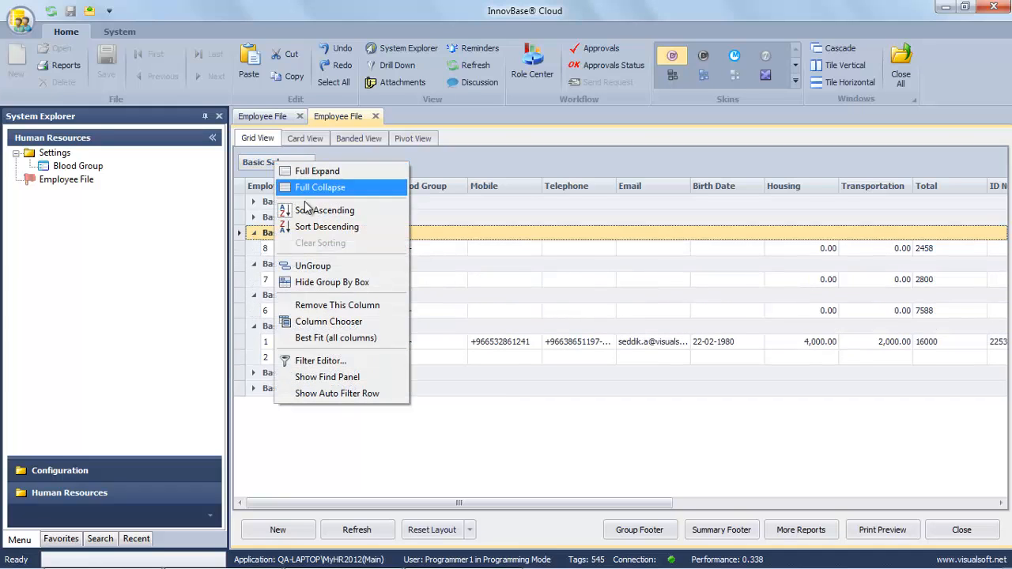
{"action": "left_click", "coordinate": [312, 266]}
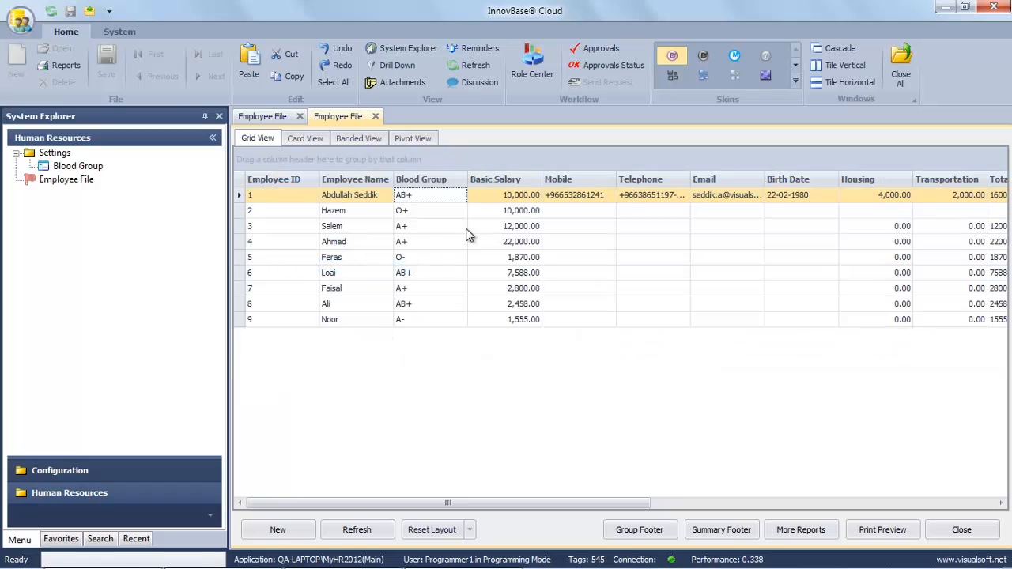
Sort the employee grid by Basic Salary, ascending and then descending.
{"action": "left_click", "coordinate": [516, 184]}
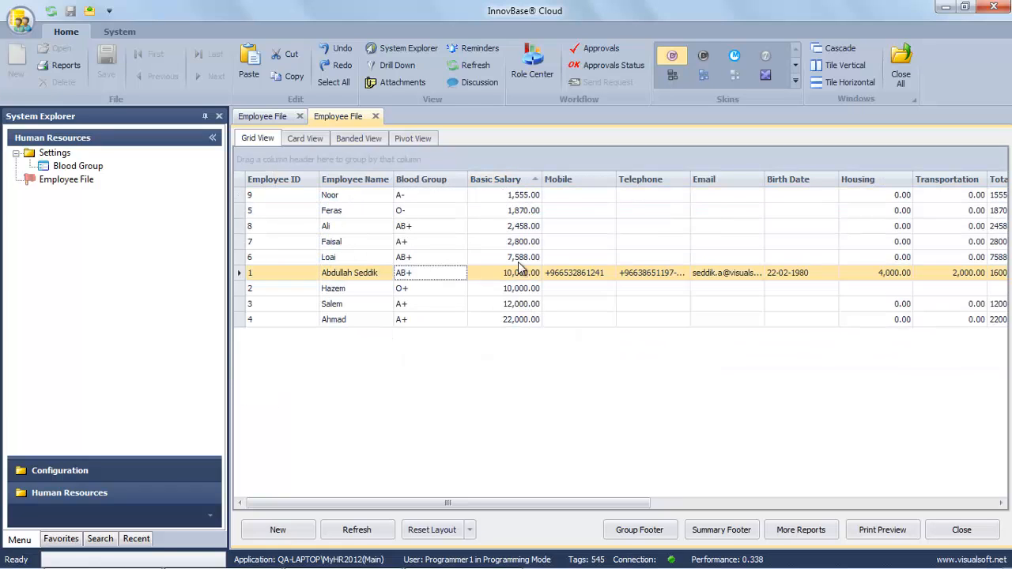
{"action": "left_click", "coordinate": [517, 183]}
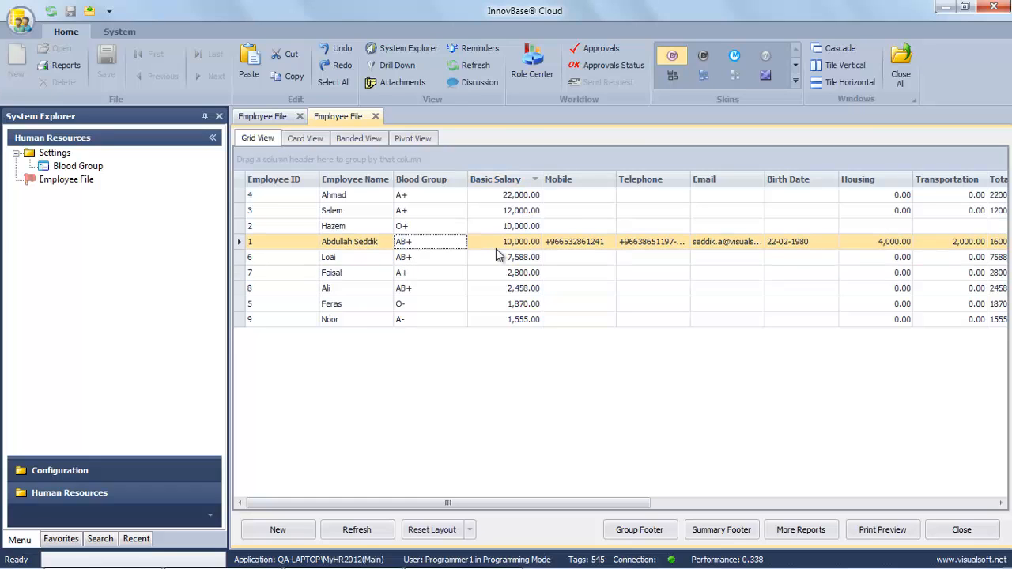
{"action": "left_click", "coordinate": [515, 196]}
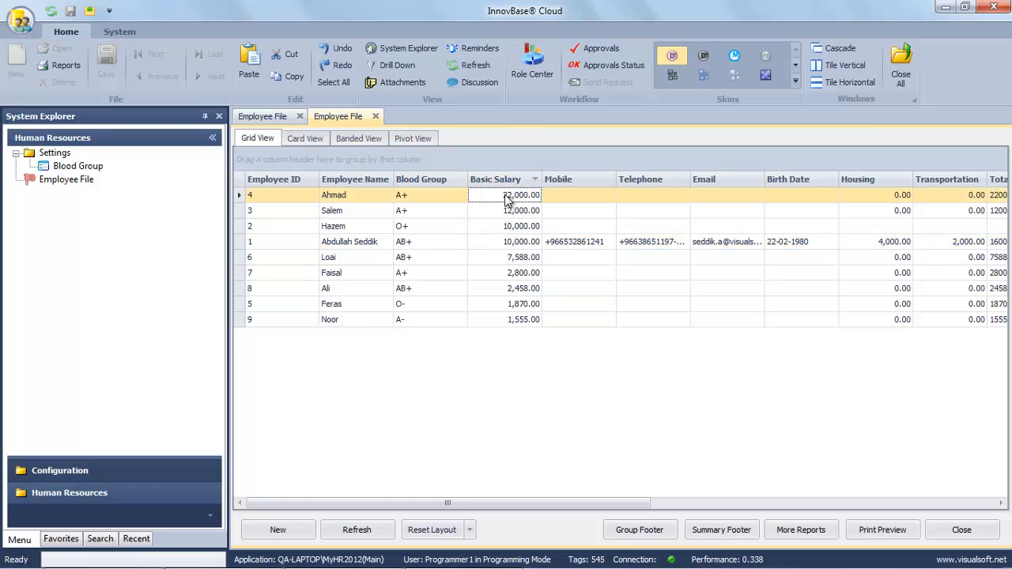
Sort employees alphabetically by Employee Name and show the grid's print preview.
{"action": "left_click", "coordinate": [351, 196]}
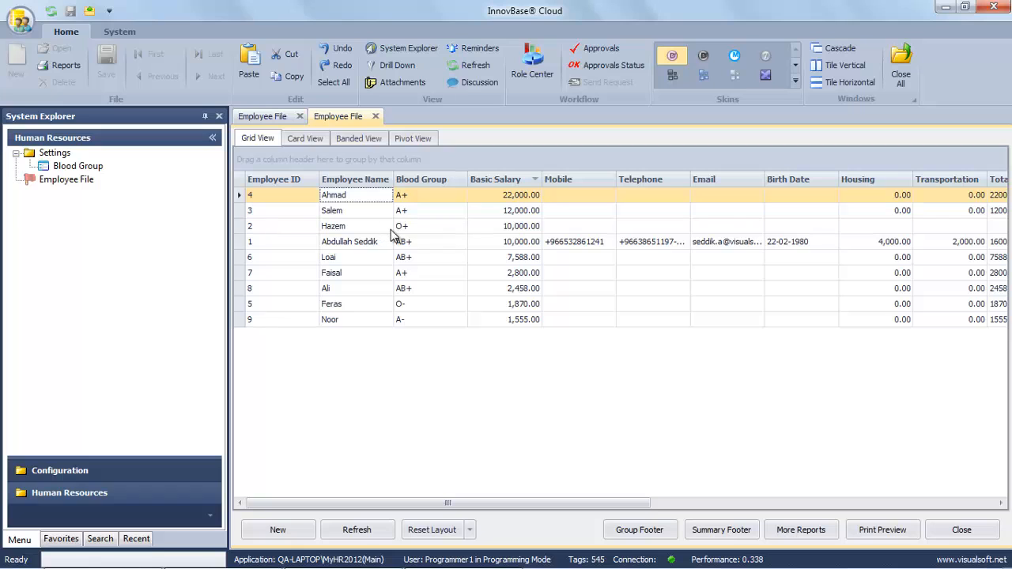
{"action": "left_click", "coordinate": [338, 184]}
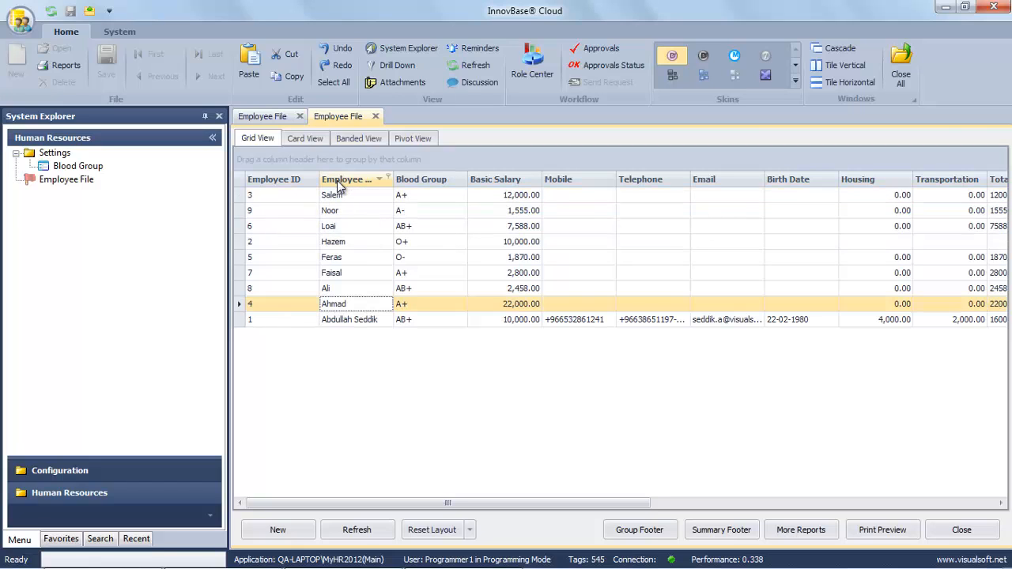
{"action": "left_click", "coordinate": [339, 184]}
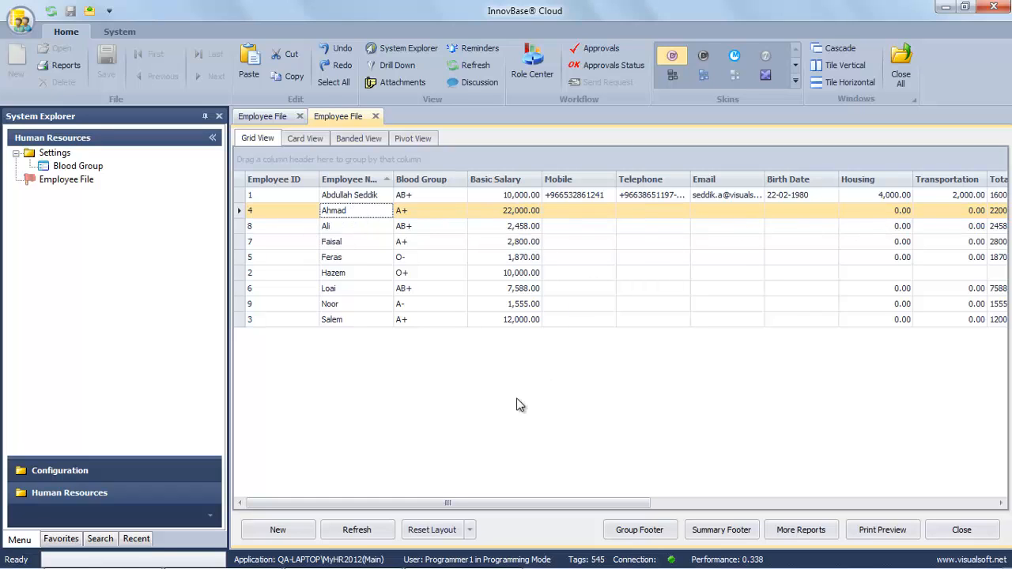
{"action": "left_click", "coordinate": [883, 533]}
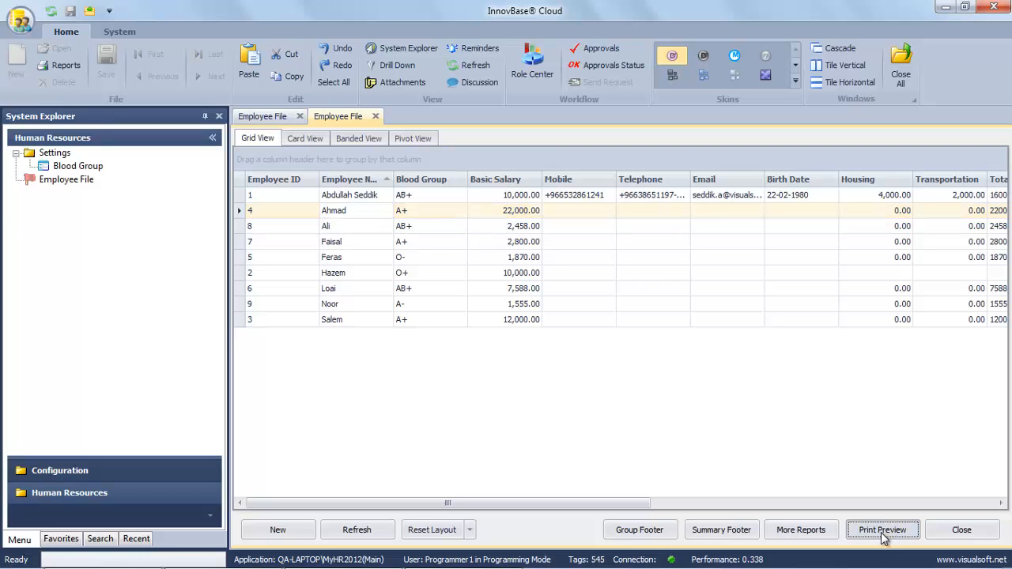
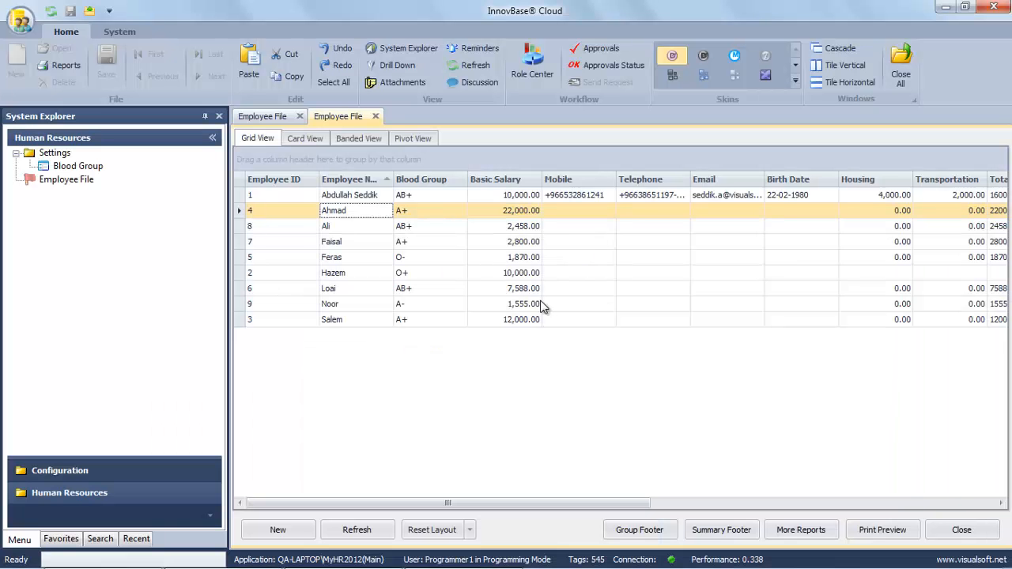
Close both Employee File windows and start a new object under Human Resources.
{"action": "left_click", "coordinate": [962, 531]}
{"action": "left_click", "coordinate": [967, 533]}
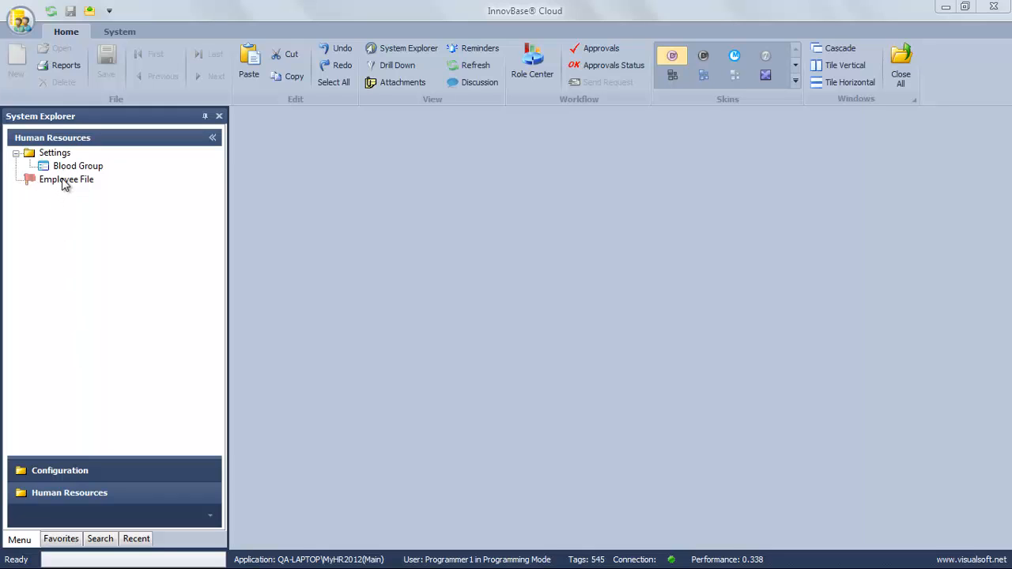
{"action": "right_click", "coordinate": [65, 270]}
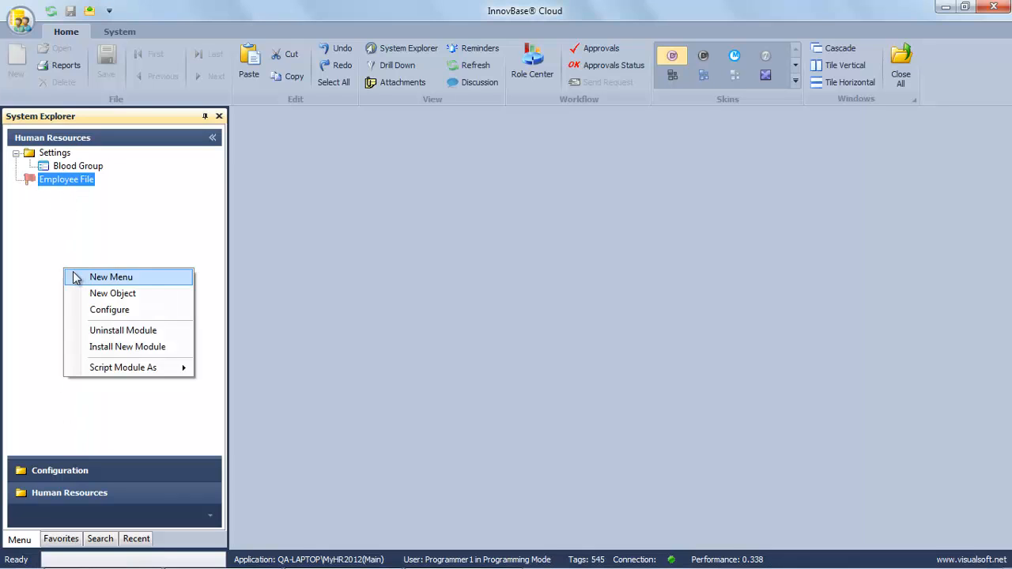
{"action": "left_click", "coordinate": [112, 294]}
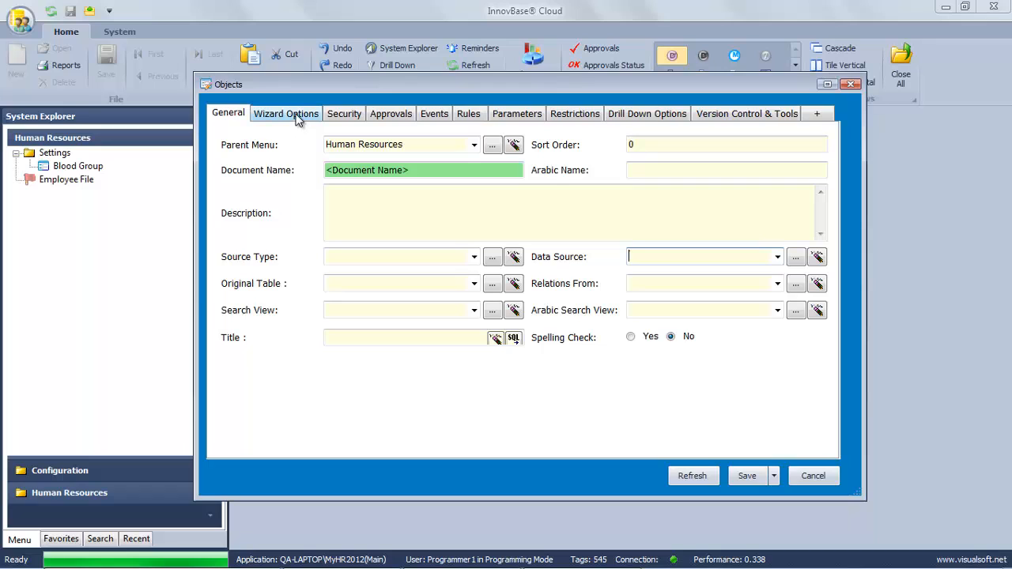
{"action": "left_click", "coordinate": [299, 118]}
{"action": "left_click", "coordinate": [457, 147]}
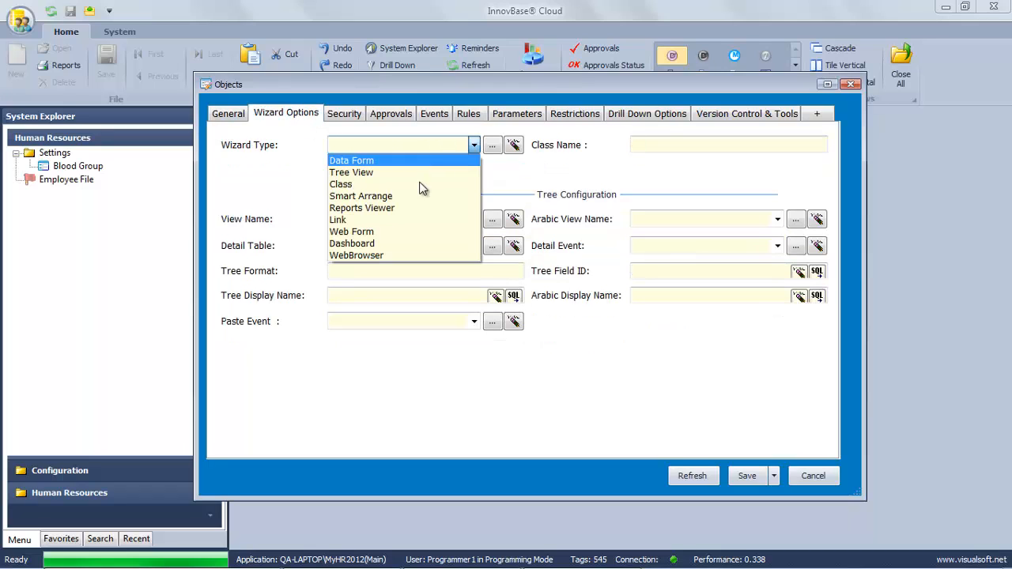
{"action": "left_click", "coordinate": [366, 218]}
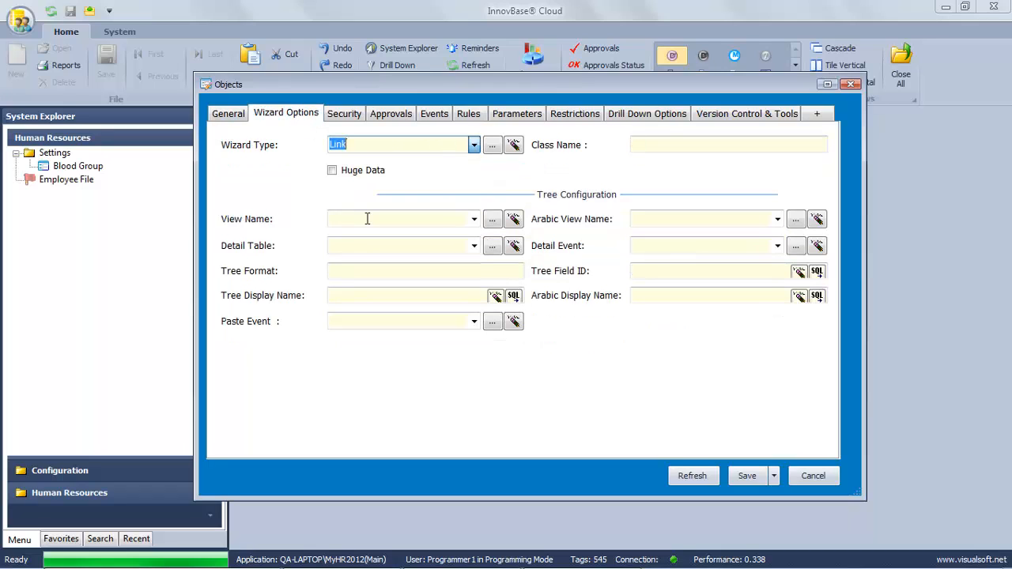
{"action": "left_click", "coordinate": [634, 145]}
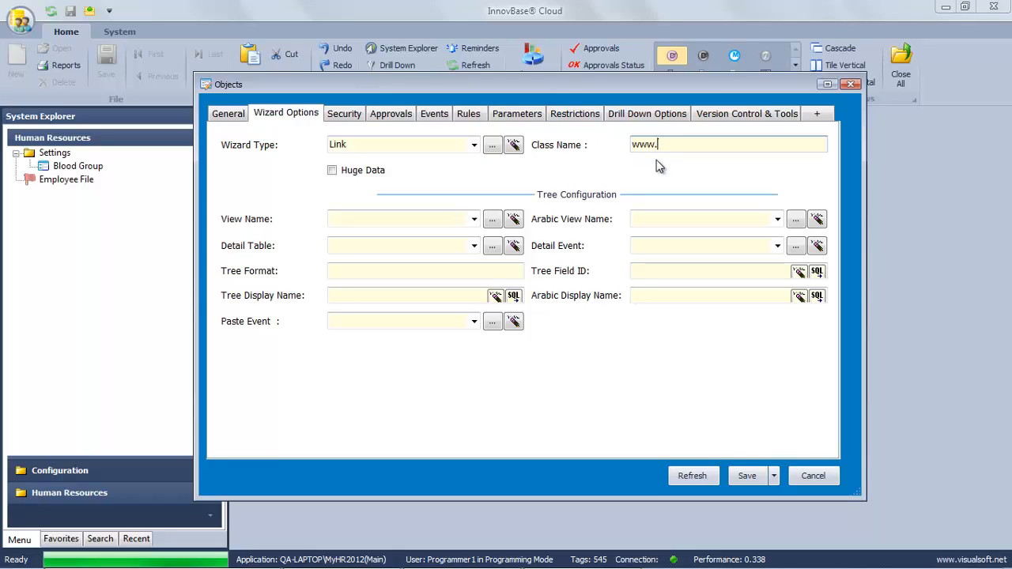
{"action": "type", "text": "www.visualsoft.net"}
{"action": "left_click", "coordinate": [747, 475]}
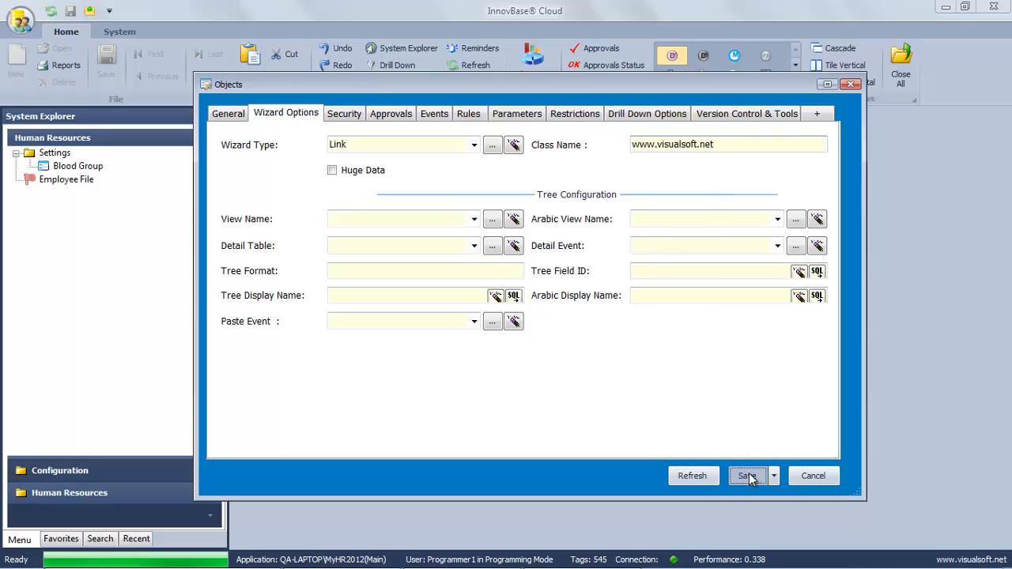
{"action": "left_click", "coordinate": [536, 341]}
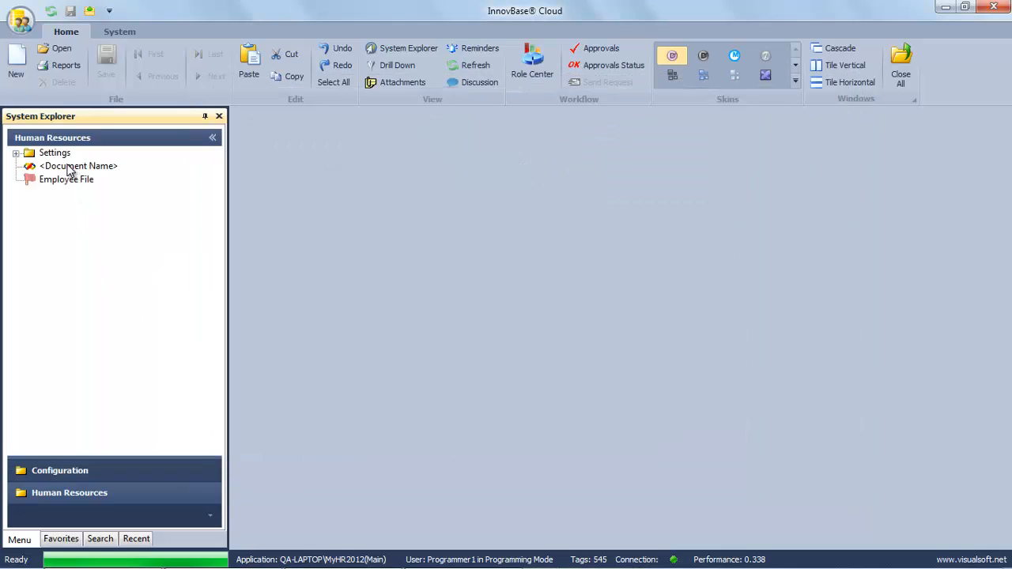
Rename the untitled link object to 'Visualsoft Website' and save it.
{"action": "right_click", "coordinate": [69, 170]}
{"action": "left_click", "coordinate": [99, 247]}
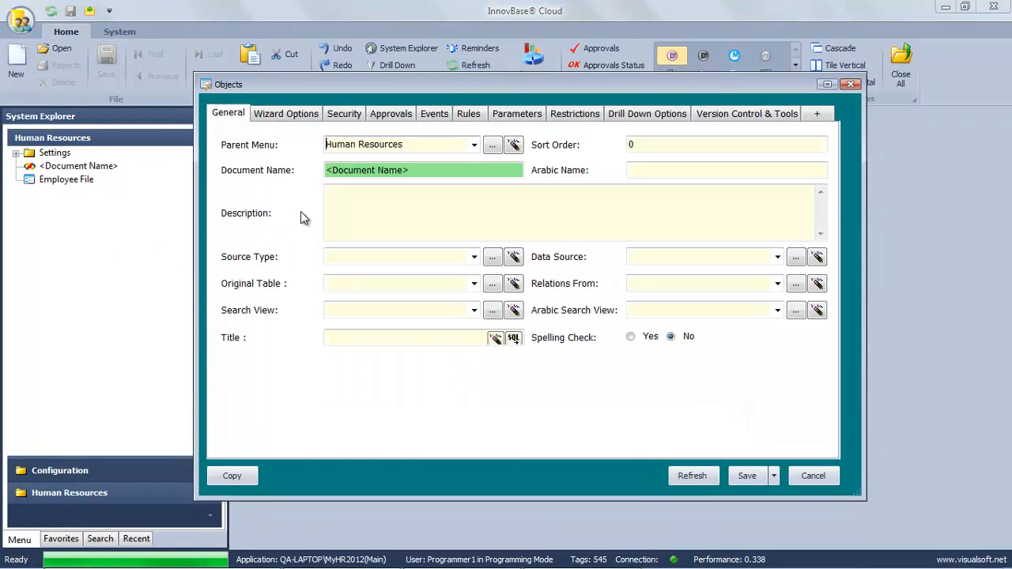
{"action": "left_click_drag", "start_coordinate": [427, 170], "coordinate": [278, 169]}
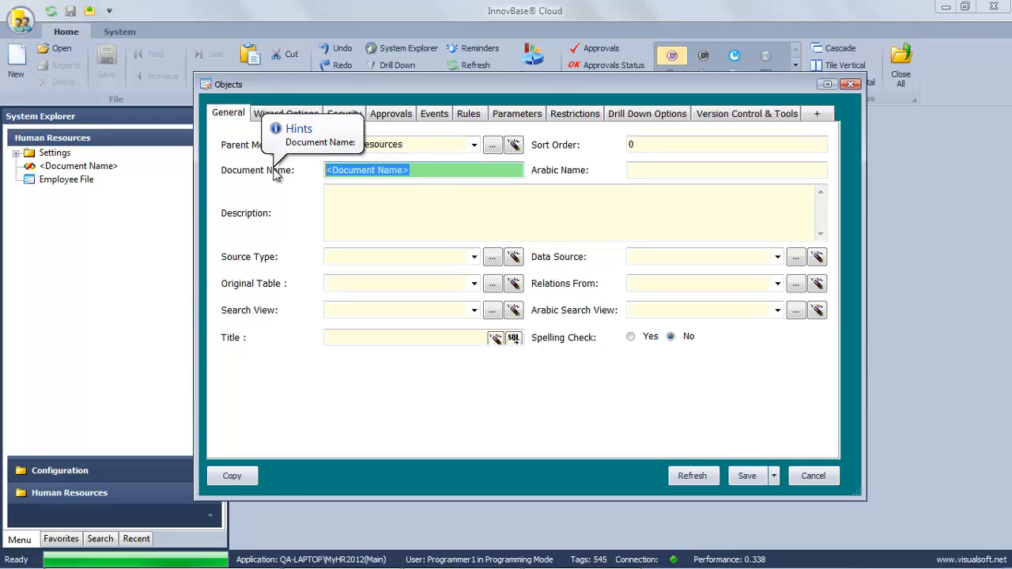
{"action": "type", "text": "Visual"}
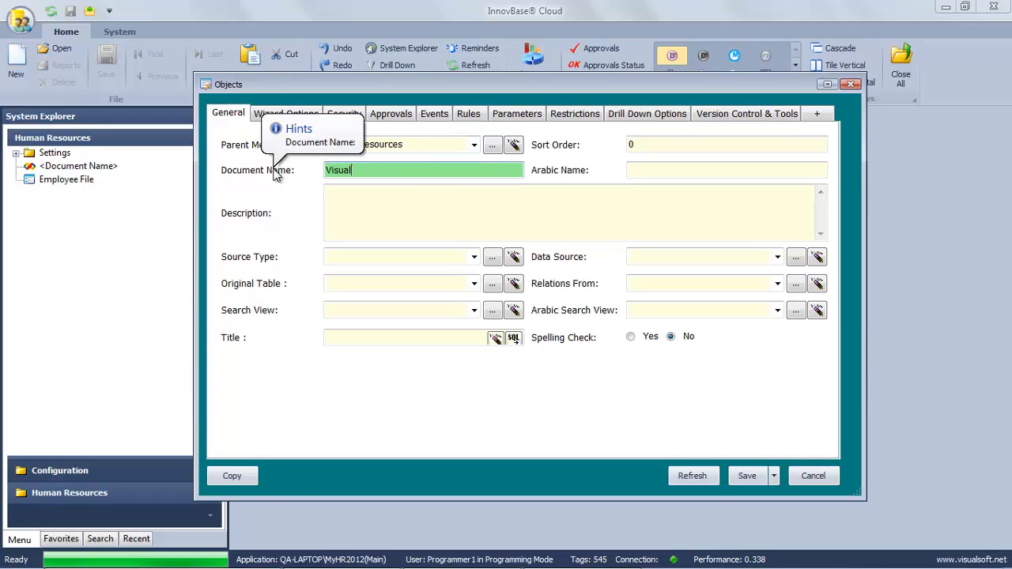
{"action": "type", "text": "so"}
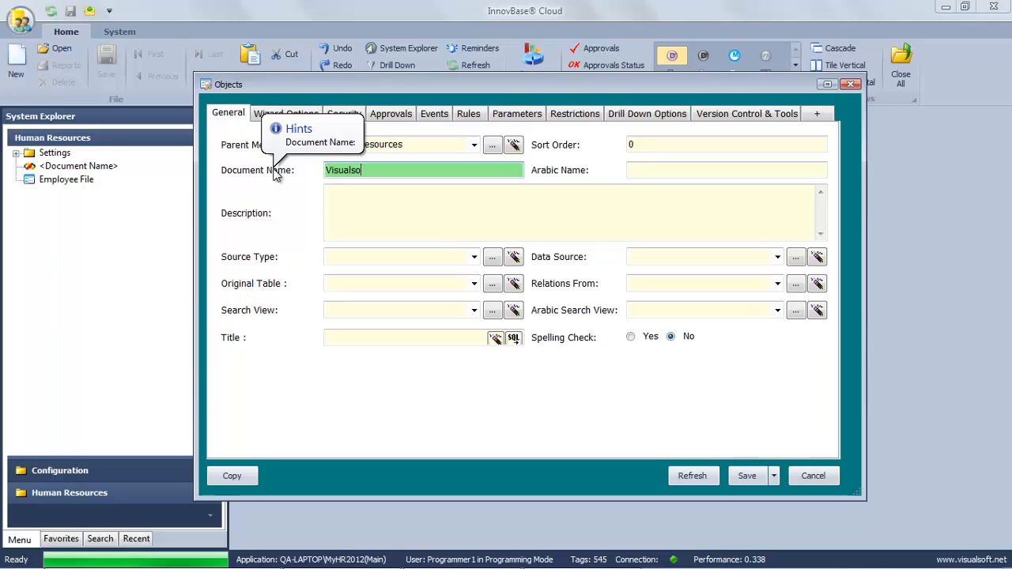
{"action": "type", "text": "ft Website"}
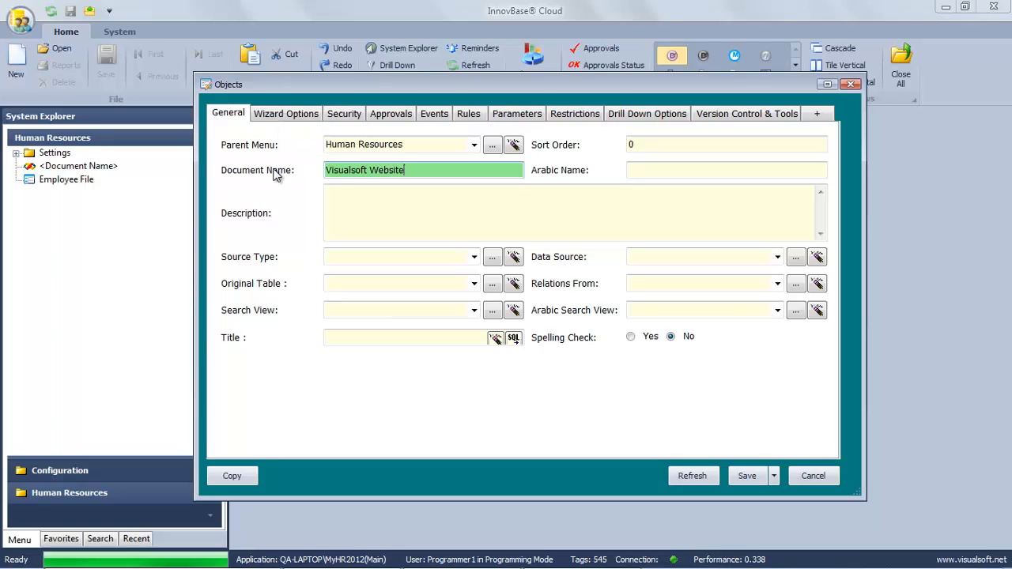
{"action": "left_click", "coordinate": [746, 475]}
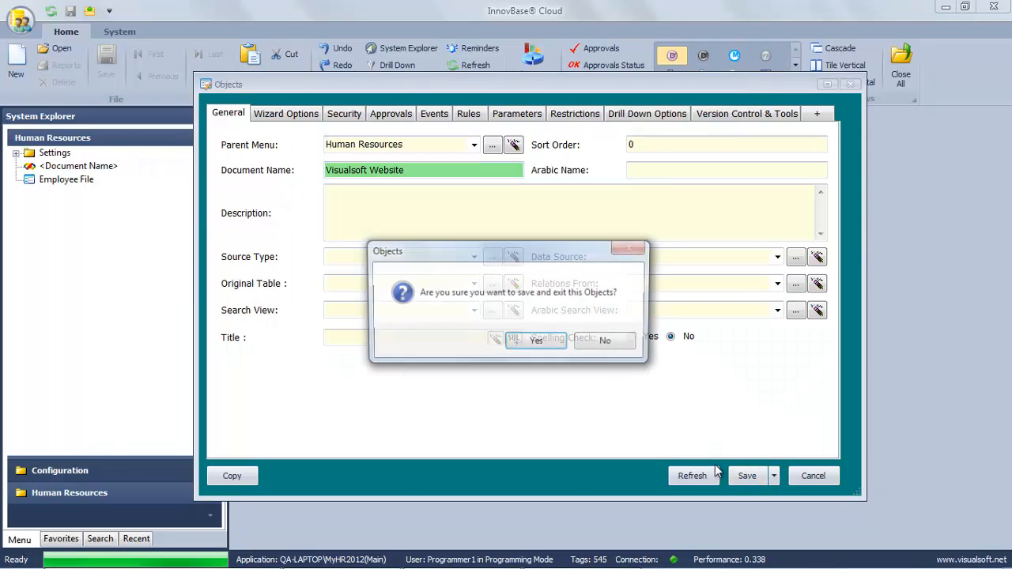
{"action": "left_click", "coordinate": [536, 341]}
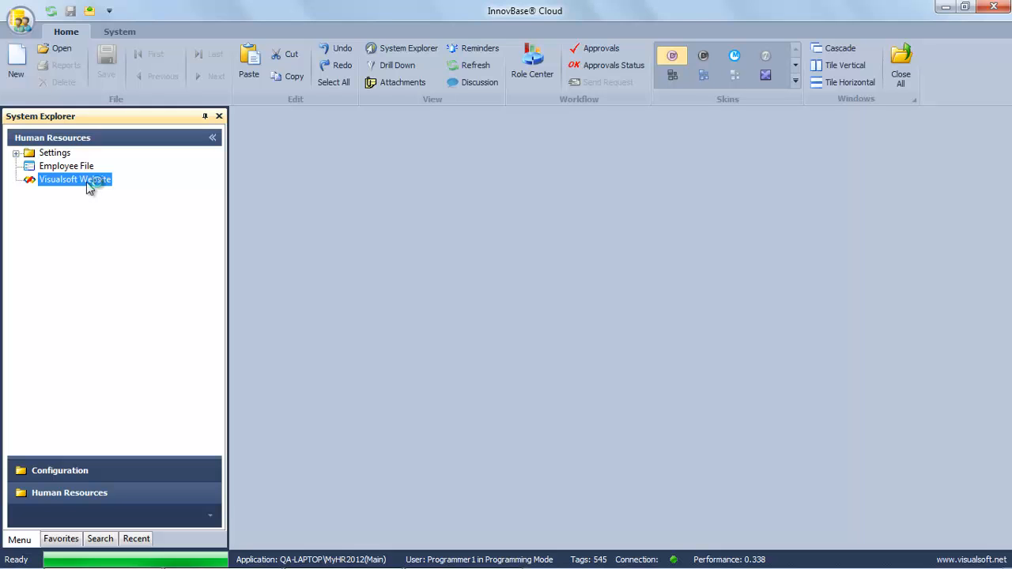
{"action": "double_click", "coordinate": [86, 180]}
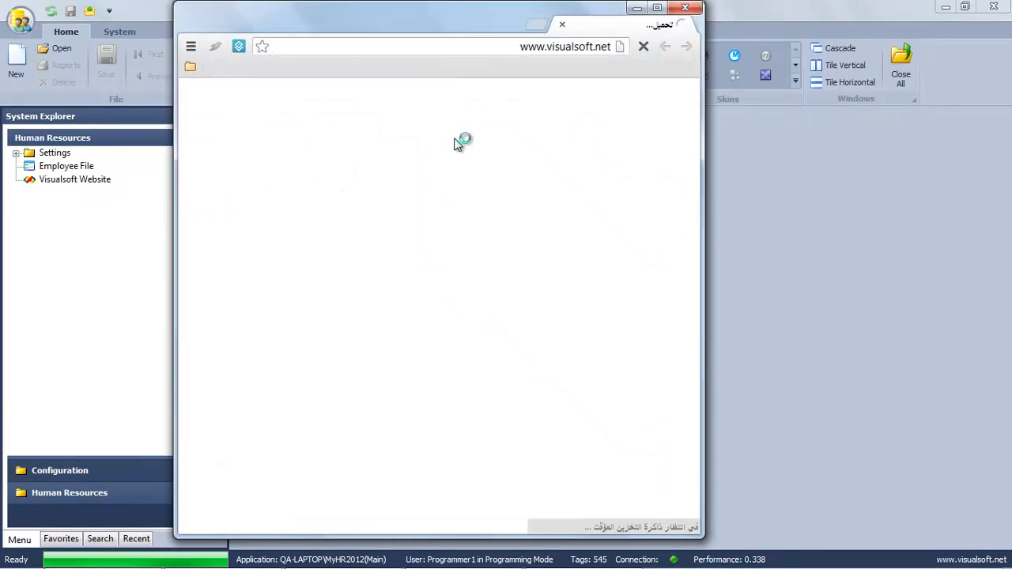
{"action": "left_click", "coordinate": [657, 9]}
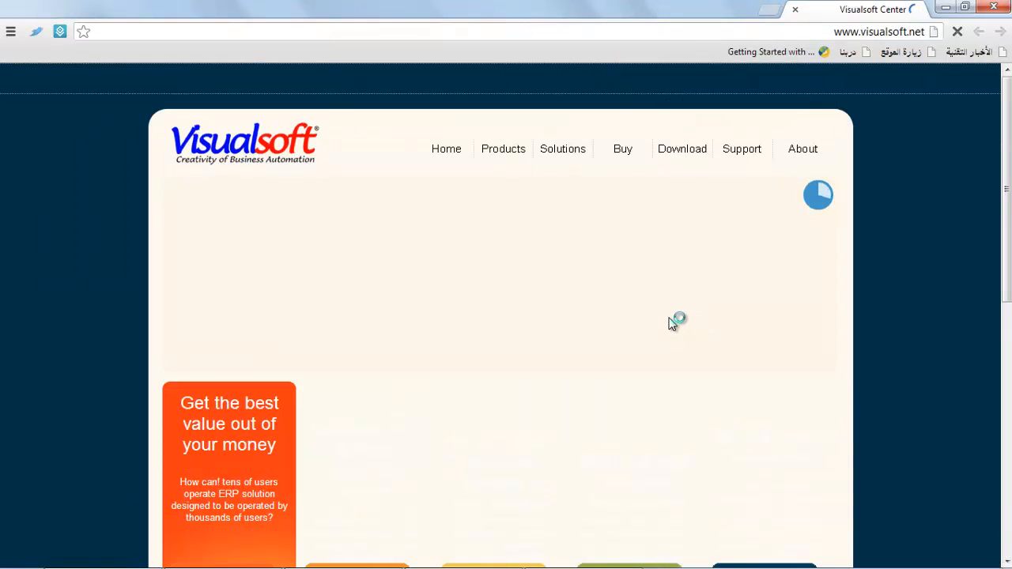
{"action": "left_click", "coordinate": [994, 6]}
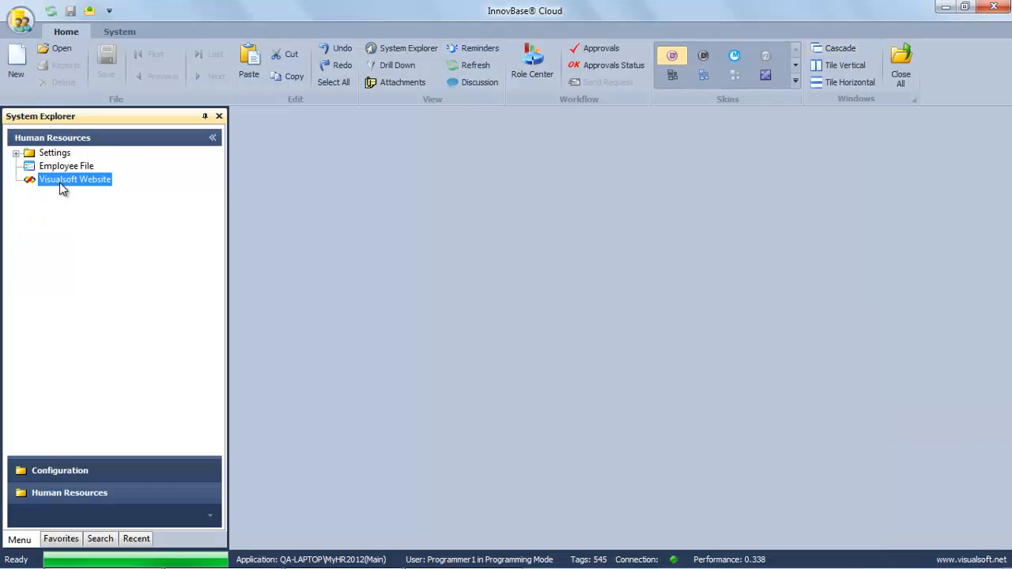
Create another new object under Human Resources named 'Calculator'.
{"action": "right_click", "coordinate": [82, 378]}
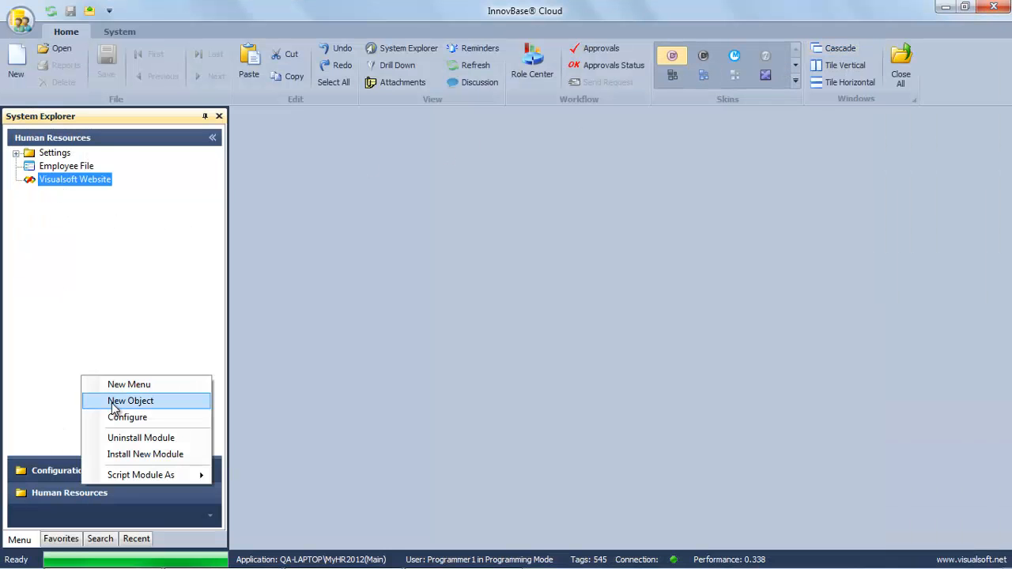
{"action": "left_click", "coordinate": [112, 402]}
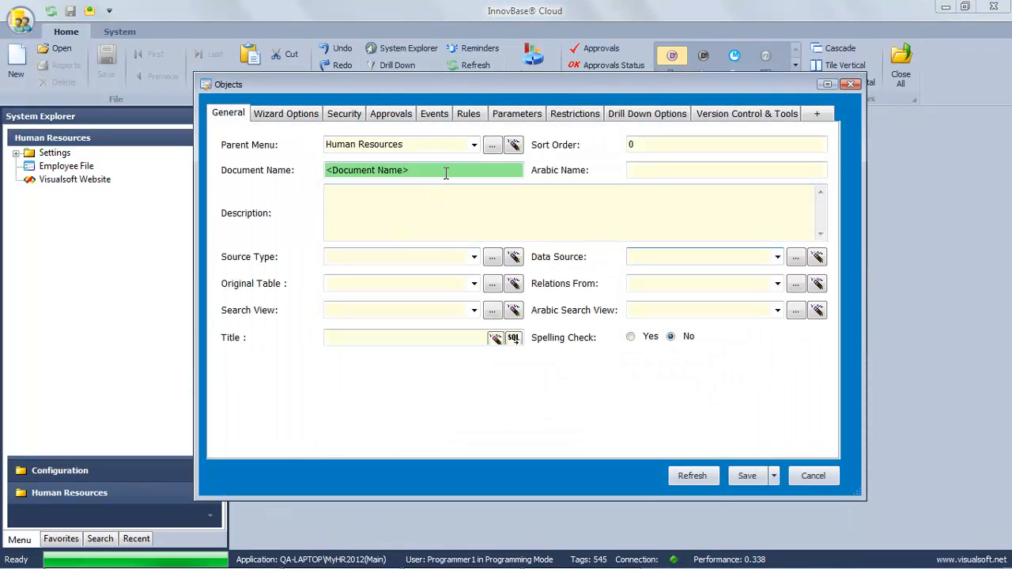
{"action": "left_click_drag", "start_coordinate": [446, 173], "coordinate": [277, 186]}
{"action": "type", "text": "C"}
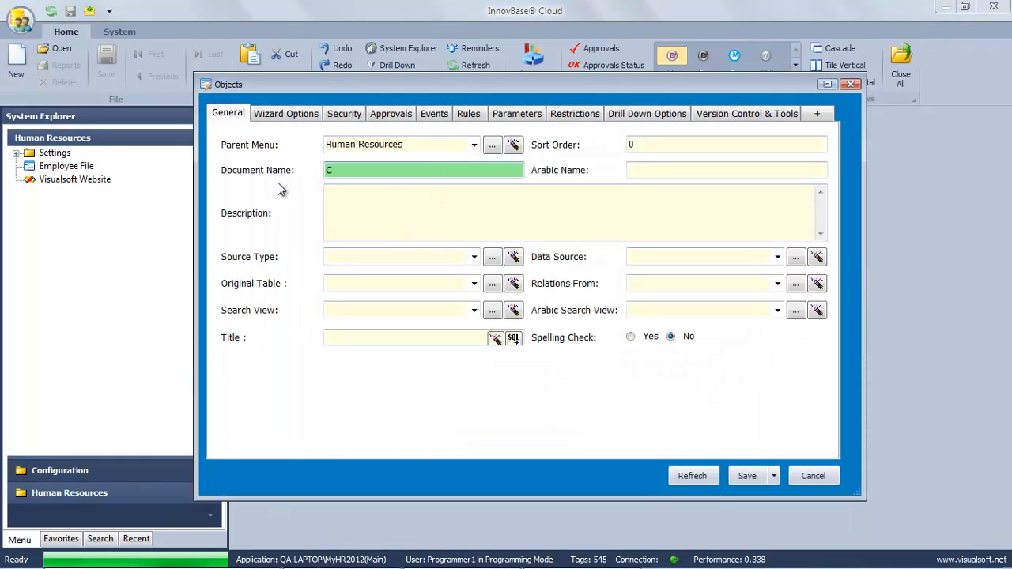
{"action": "type", "text": "alculator"}
Make Calculator a Link that launches calc, save it, and open it to test.
{"action": "left_click", "coordinate": [267, 114]}
{"action": "left_click", "coordinate": [459, 145]}
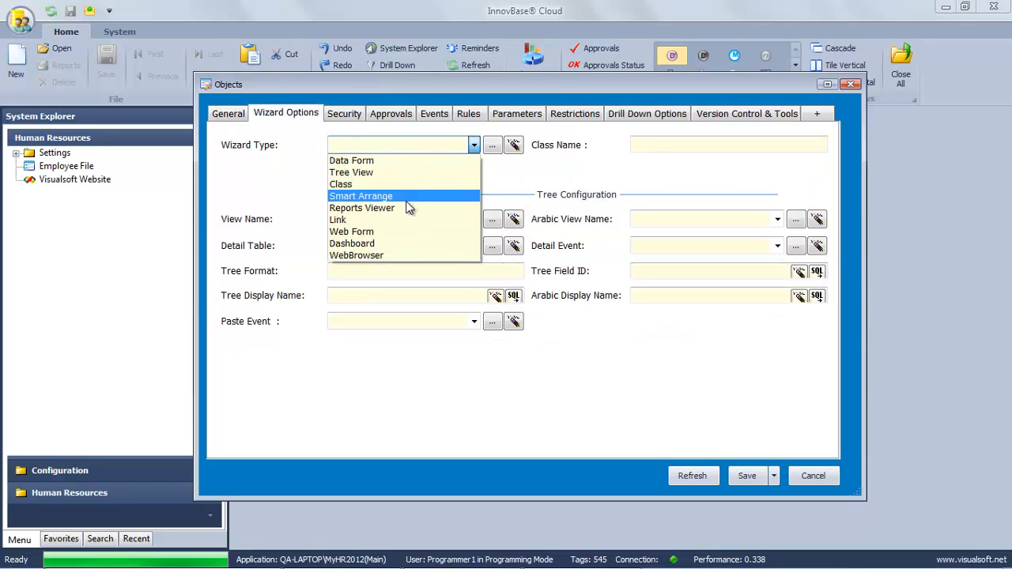
{"action": "left_click", "coordinate": [399, 219]}
{"action": "left_click", "coordinate": [681, 144]}
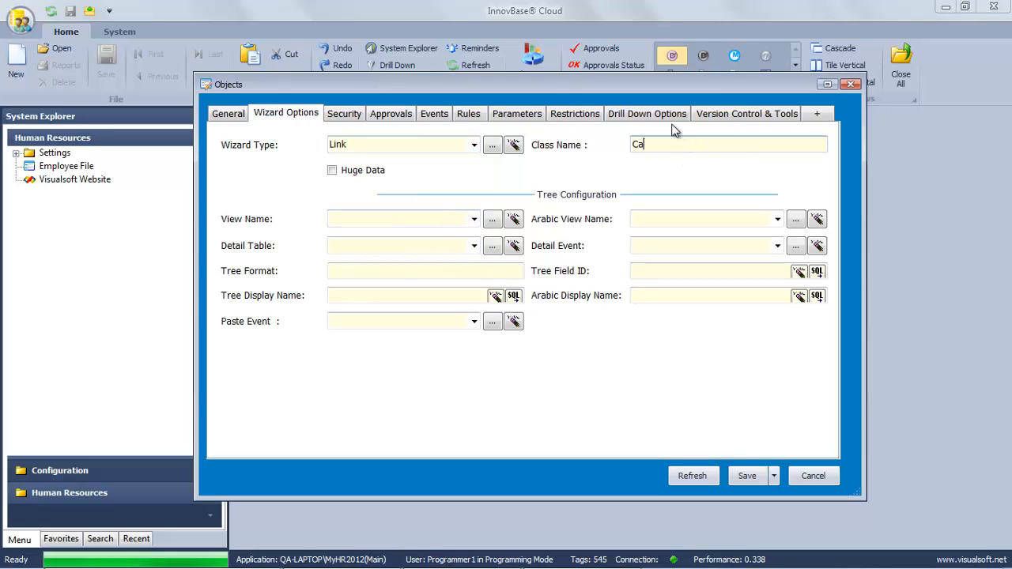
{"action": "left_click", "coordinate": [747, 475]}
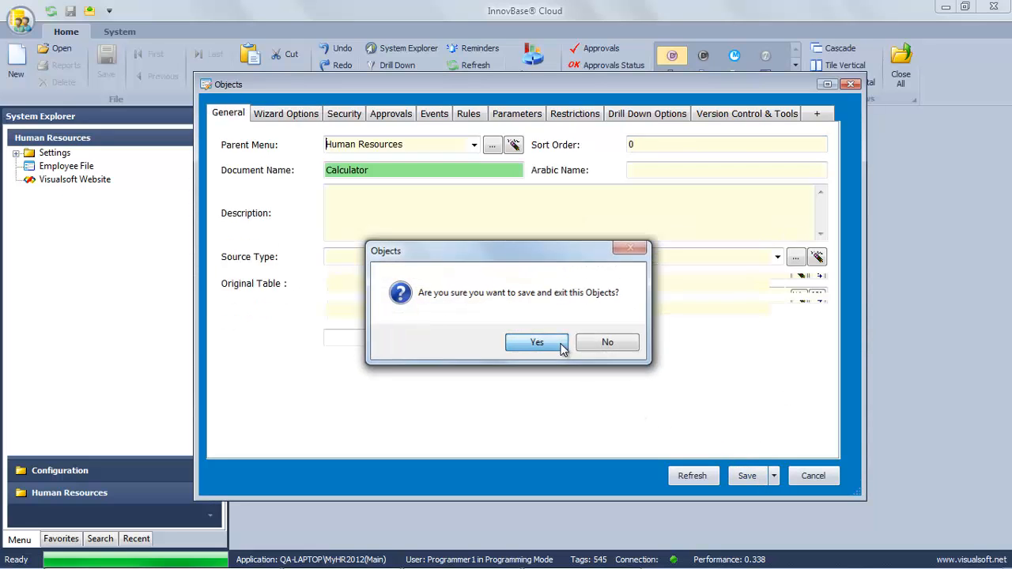
{"action": "left_click", "coordinate": [540, 341]}
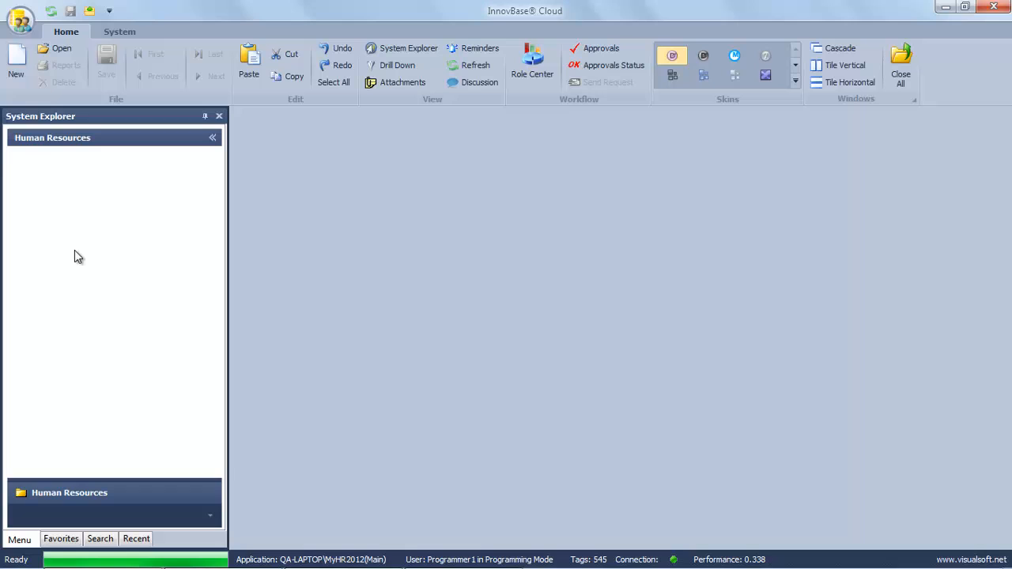
{"action": "left_click", "coordinate": [61, 168]}
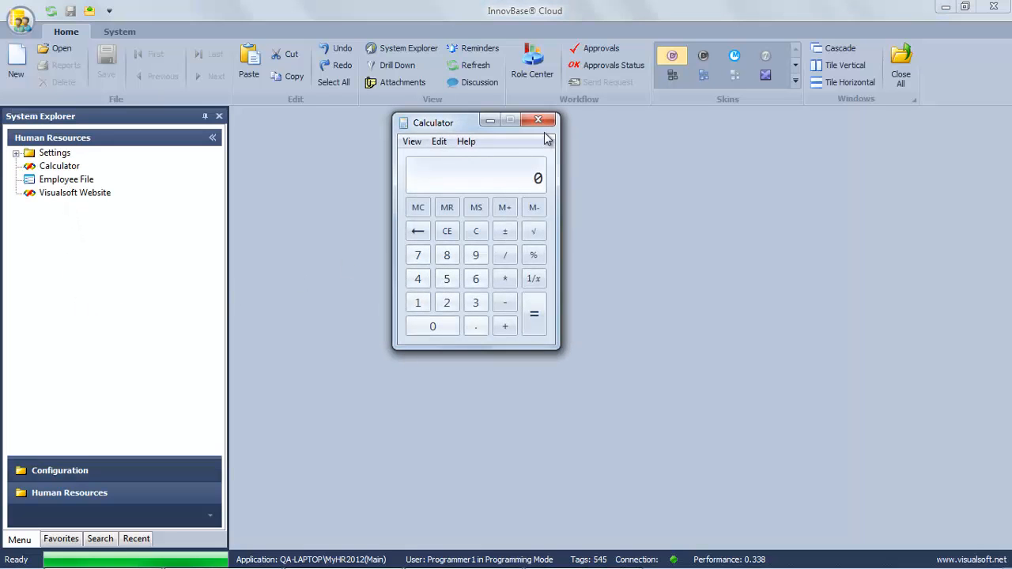
{"action": "left_click", "coordinate": [549, 125]}
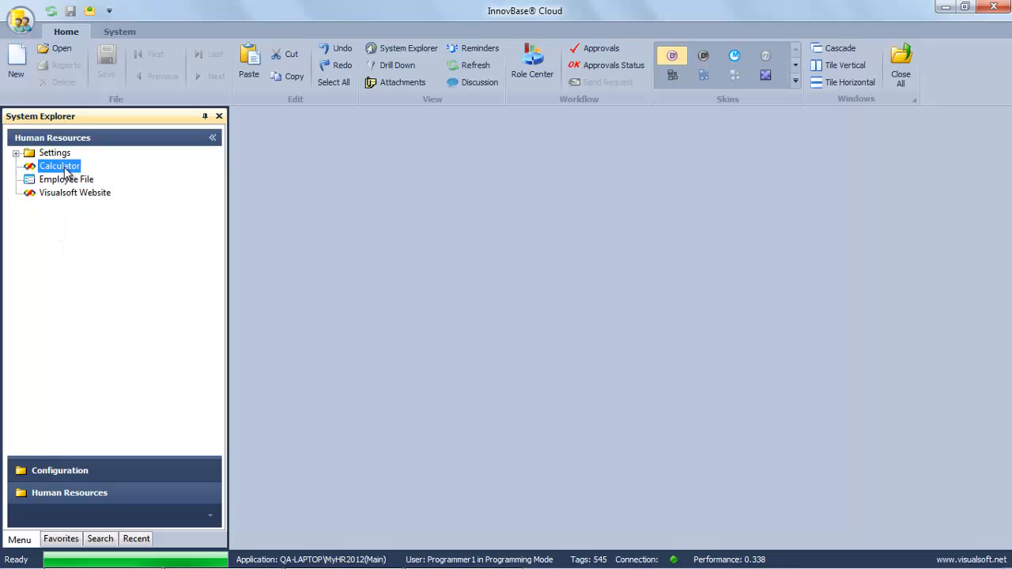
{"action": "right_click", "coordinate": [69, 173]}
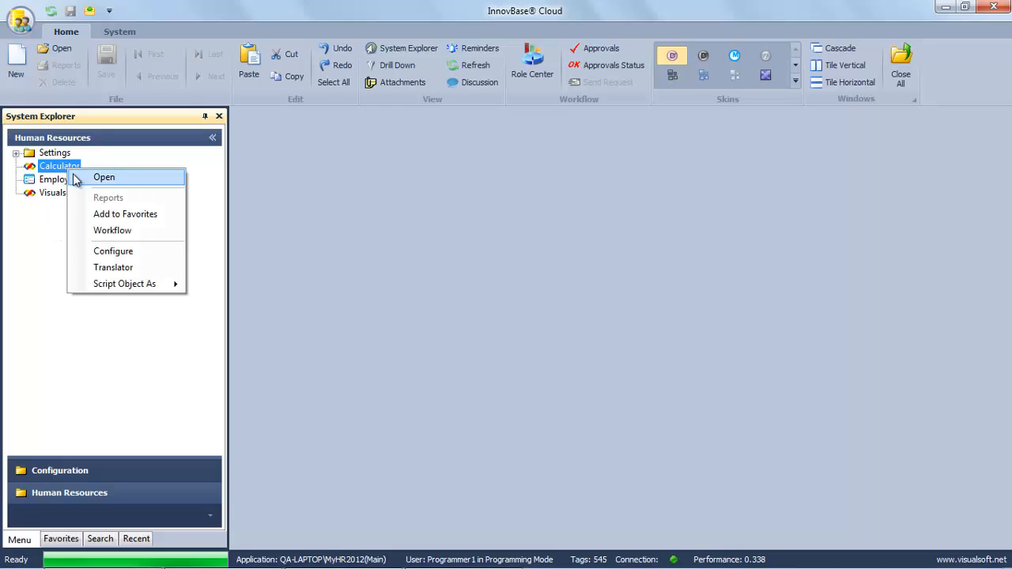
{"action": "left_click", "coordinate": [95, 250]}
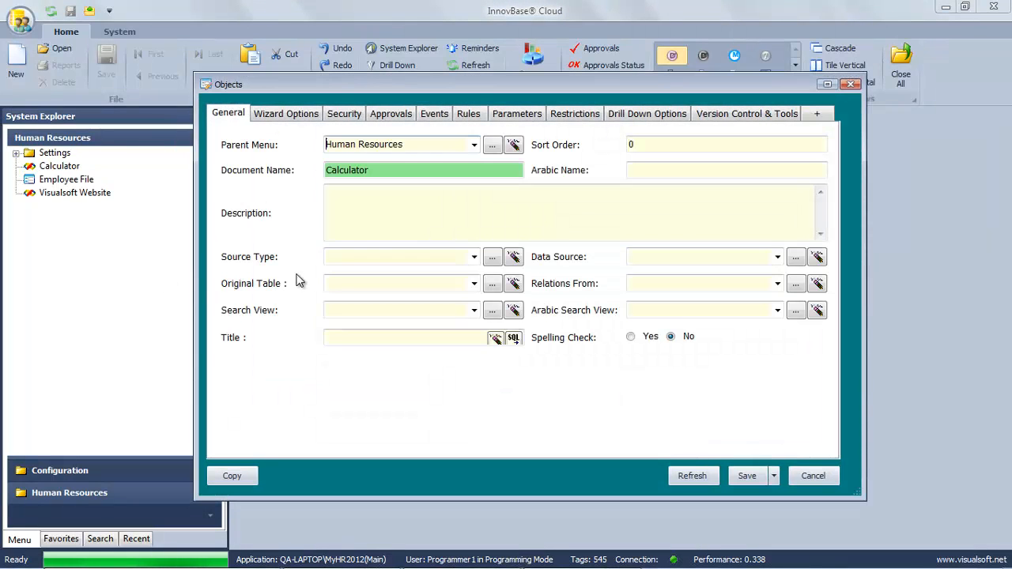
Set the Calculator link's Sort Order to 5 and save it.
{"action": "double_click", "coordinate": [629, 147]}
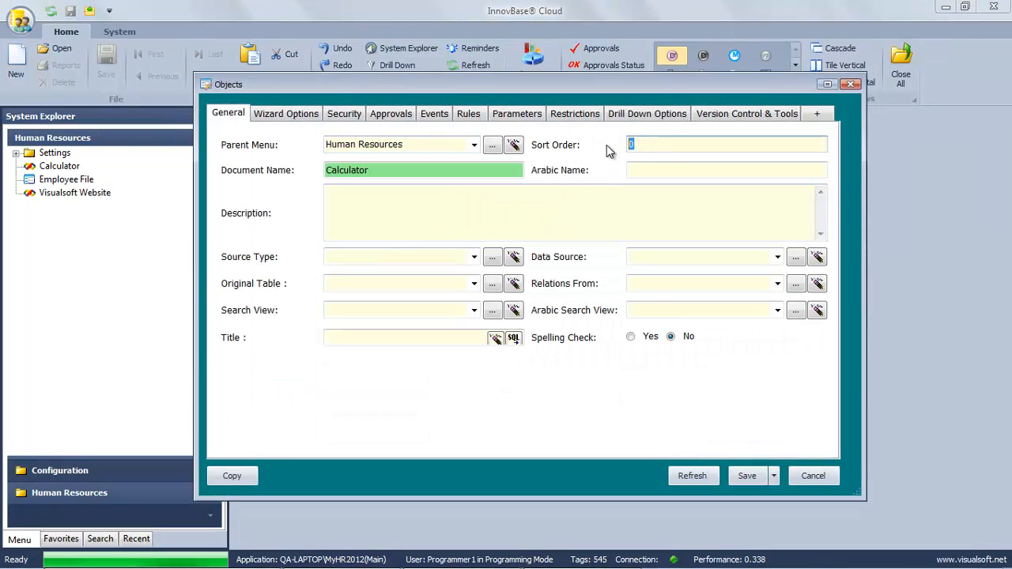
{"action": "type", "text": "5"}
{"action": "left_click", "coordinate": [748, 476]}
{"action": "left_click", "coordinate": [542, 345]}
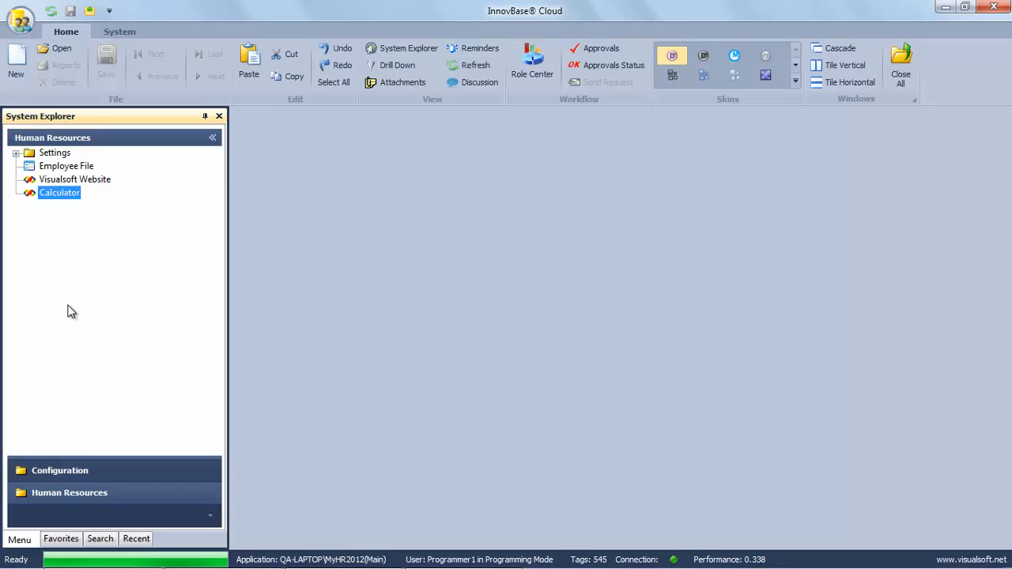
Start a new object, browse its wizard types, then discard it without saving.
{"action": "right_click", "coordinate": [74, 231]}
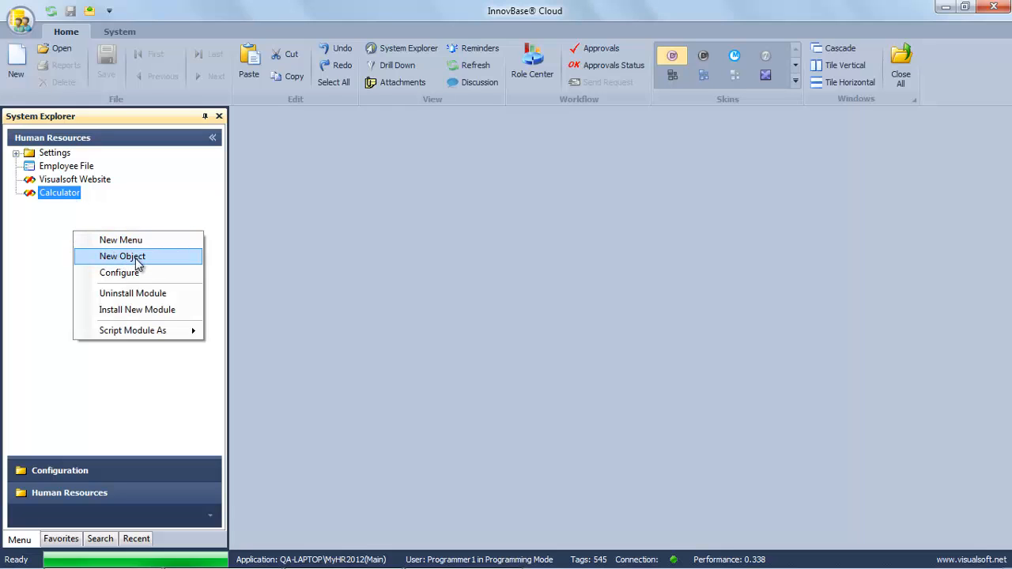
{"action": "left_click", "coordinate": [122, 256]}
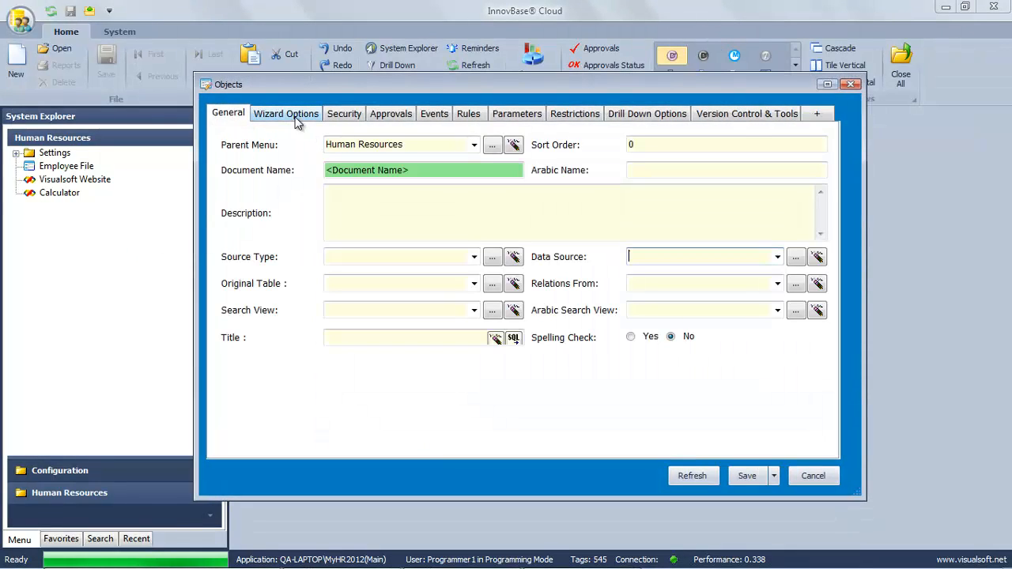
{"action": "left_click", "coordinate": [296, 116]}
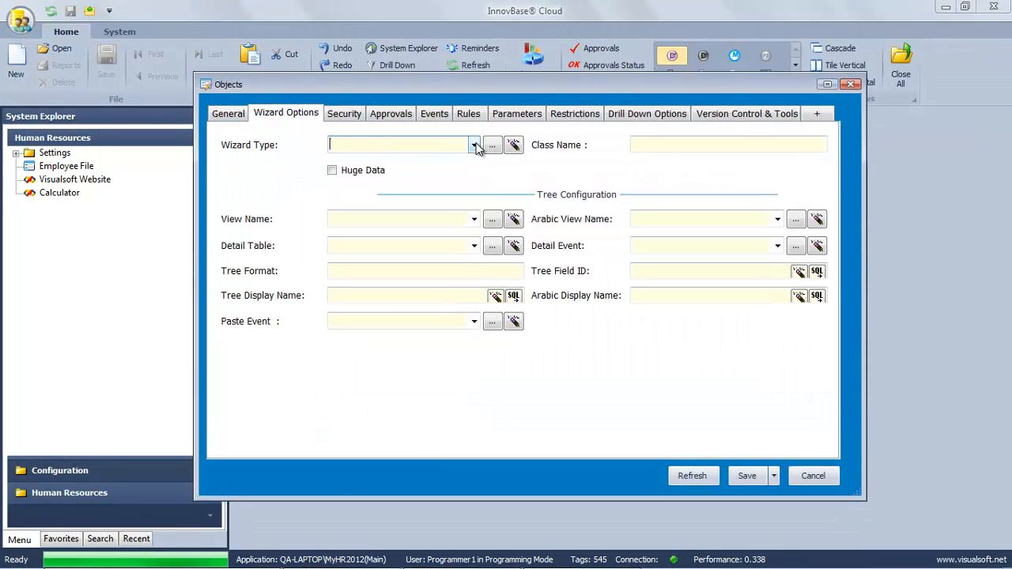
{"action": "left_click", "coordinate": [474, 145]}
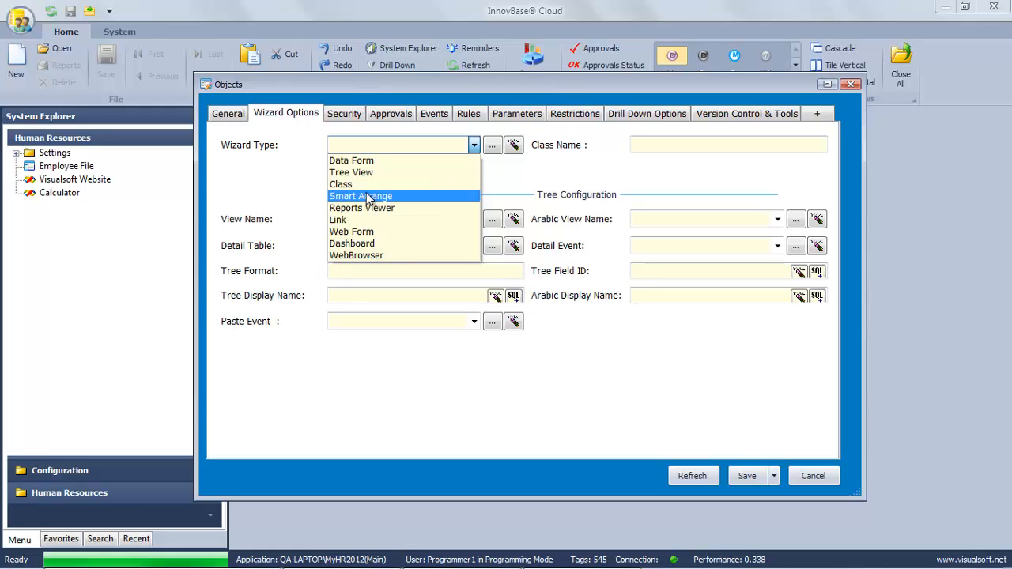
{"action": "left_click", "coordinate": [813, 476]}
{"action": "left_click", "coordinate": [813, 476]}
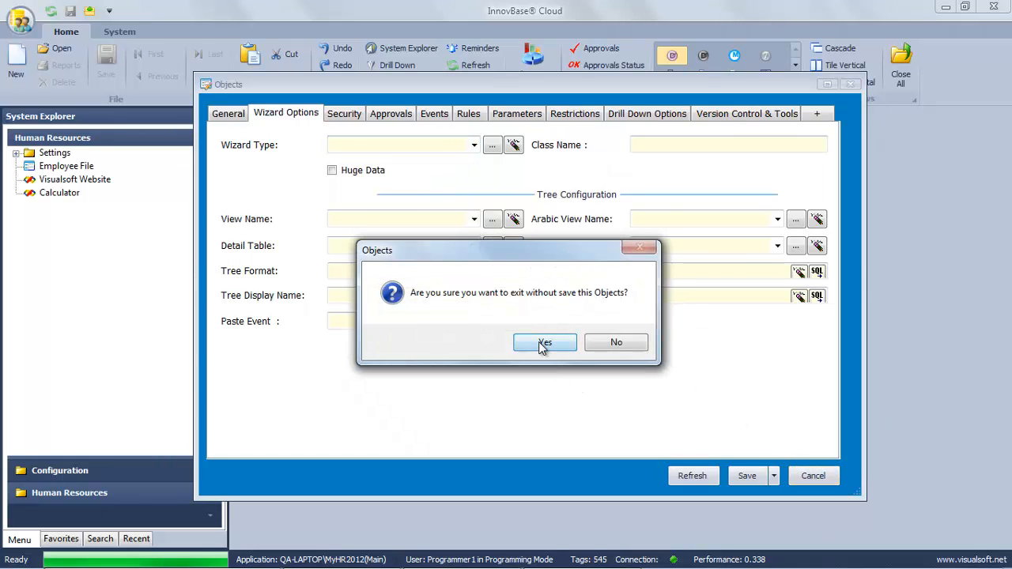
{"action": "left_click", "coordinate": [544, 342]}
{"action": "right_click", "coordinate": [50, 166]}
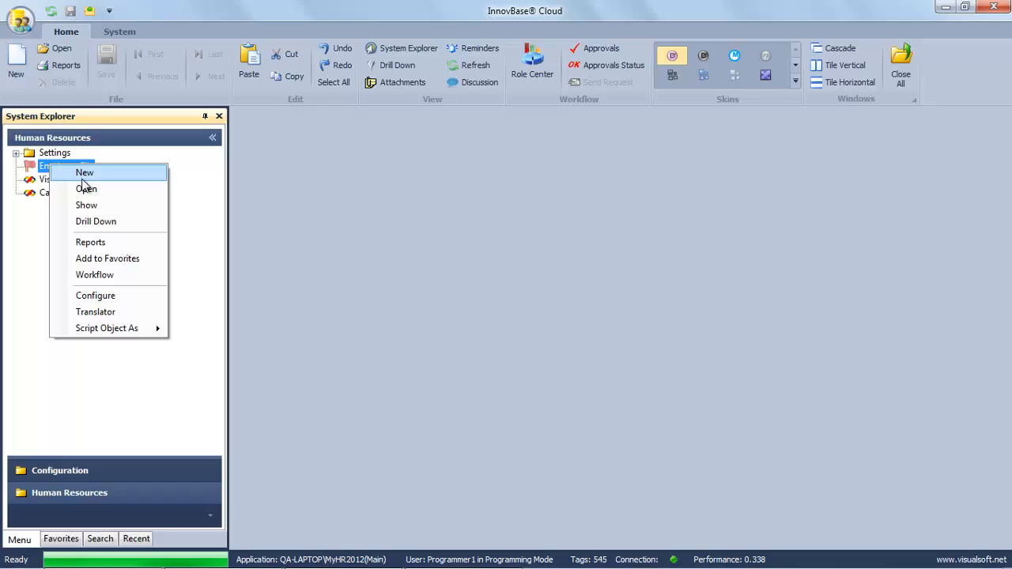
Open a blank new Employee File record and bring up the next-of-kin Address field's design options.
{"action": "left_click", "coordinate": [85, 174]}
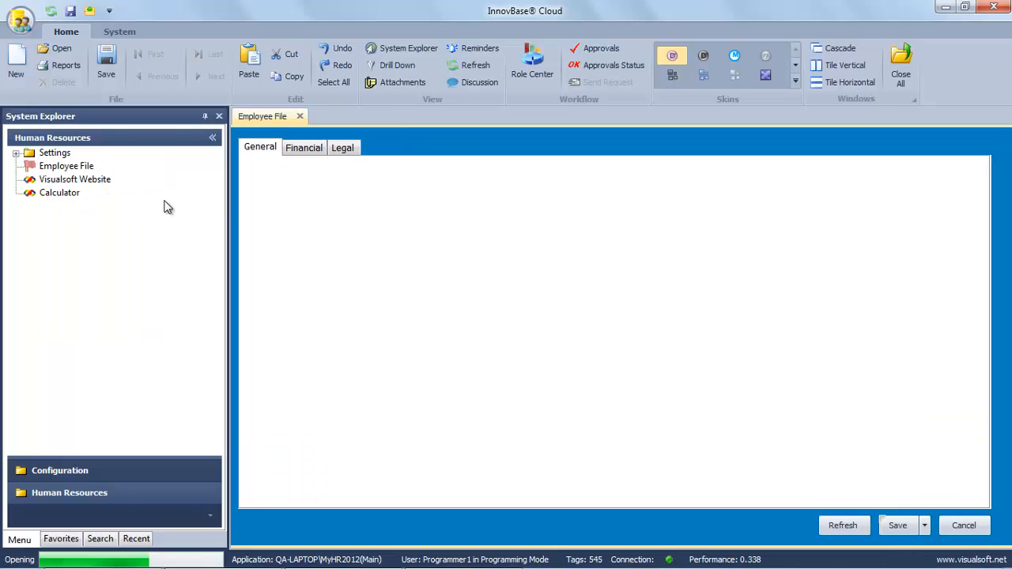
{"action": "right_click", "coordinate": [459, 430]}
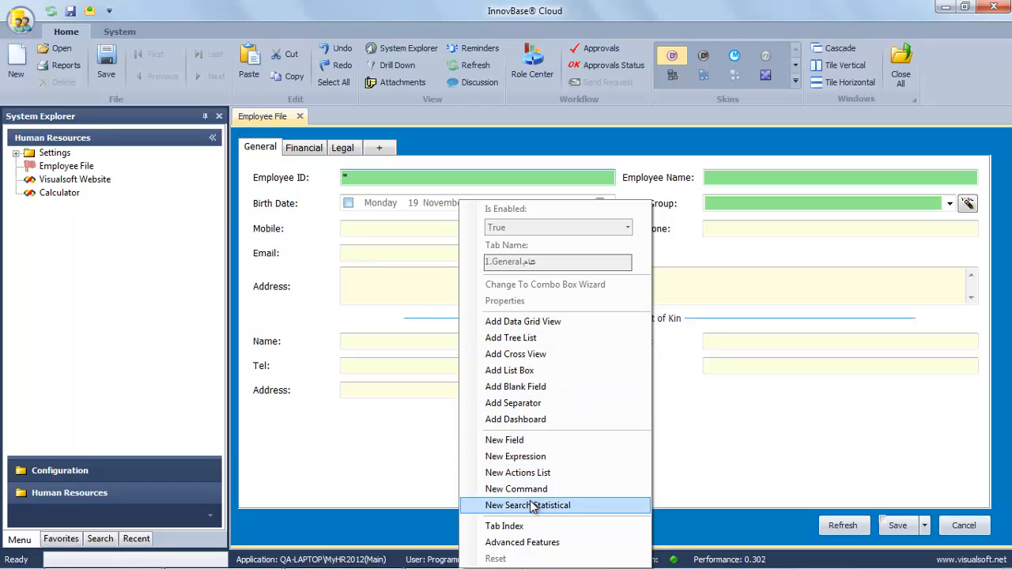
{"action": "left_click", "coordinate": [386, 464]}
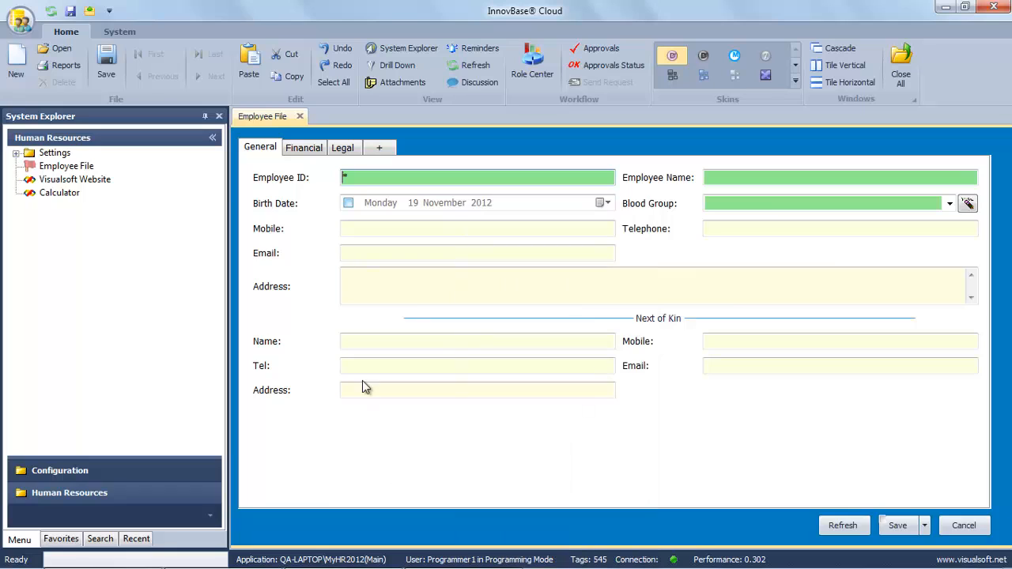
{"action": "left_click", "coordinate": [370, 390]}
{"action": "right_click", "coordinate": [369, 390]}
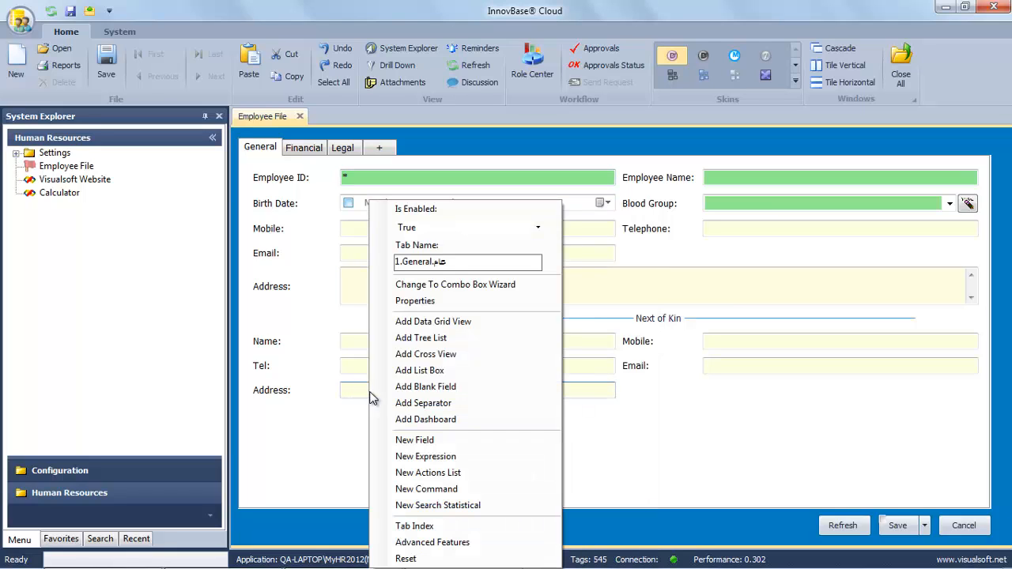
Review the Address field's properties: TextBox control type, then Link, Formula, Validations and Reminder settings.
{"action": "left_click", "coordinate": [423, 303]}
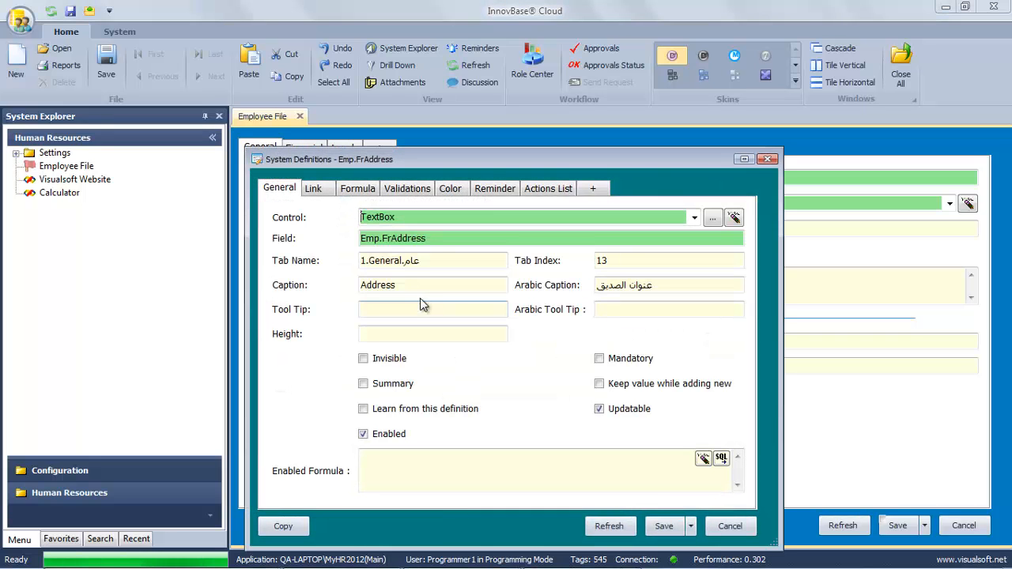
{"action": "left_click", "coordinate": [695, 219]}
{"action": "left_click_drag", "start_coordinate": [695, 221], "coordinate": [690, 288]}
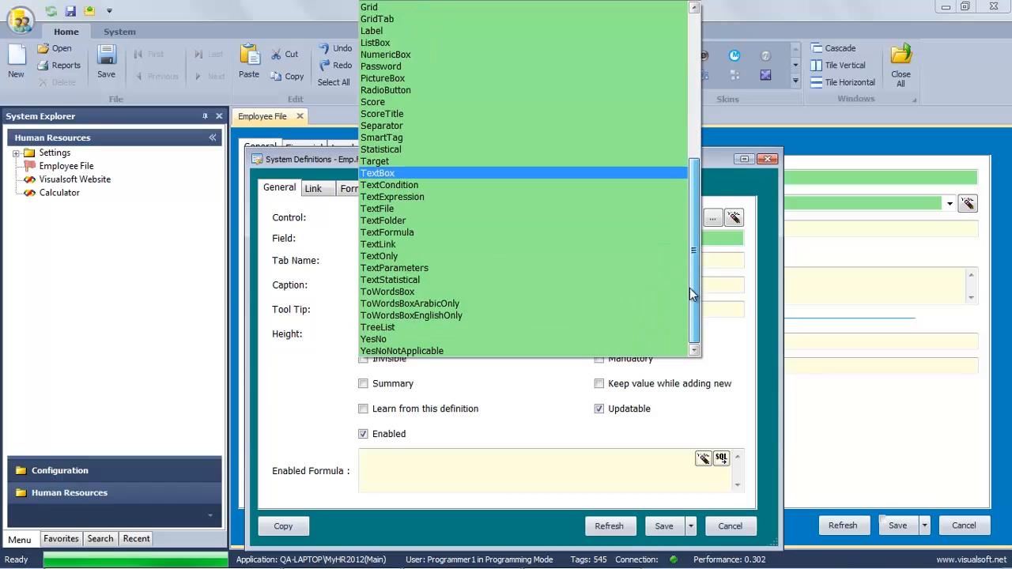
{"action": "left_click", "coordinate": [707, 325]}
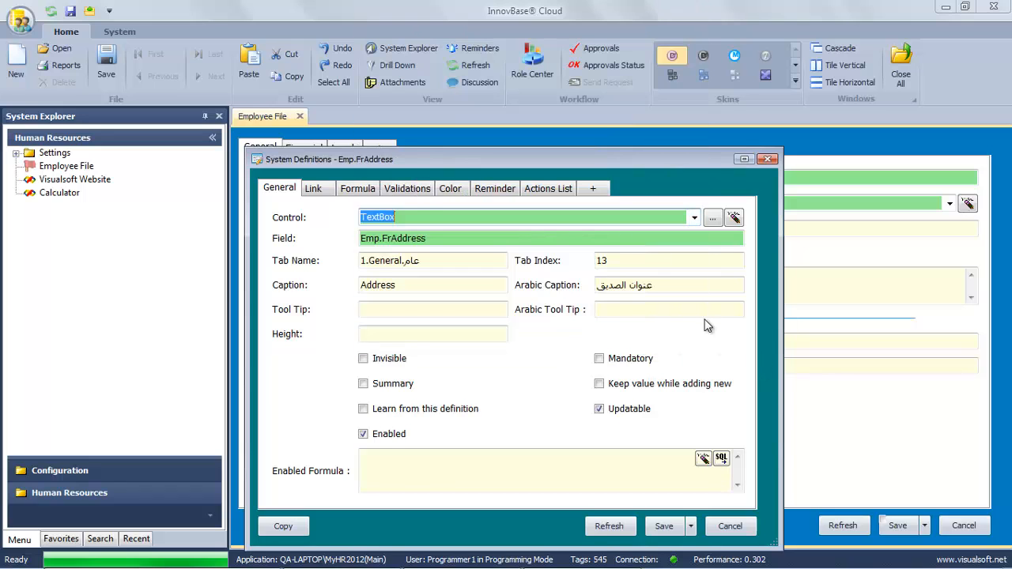
{"action": "left_click", "coordinate": [329, 194]}
{"action": "left_click", "coordinate": [352, 190]}
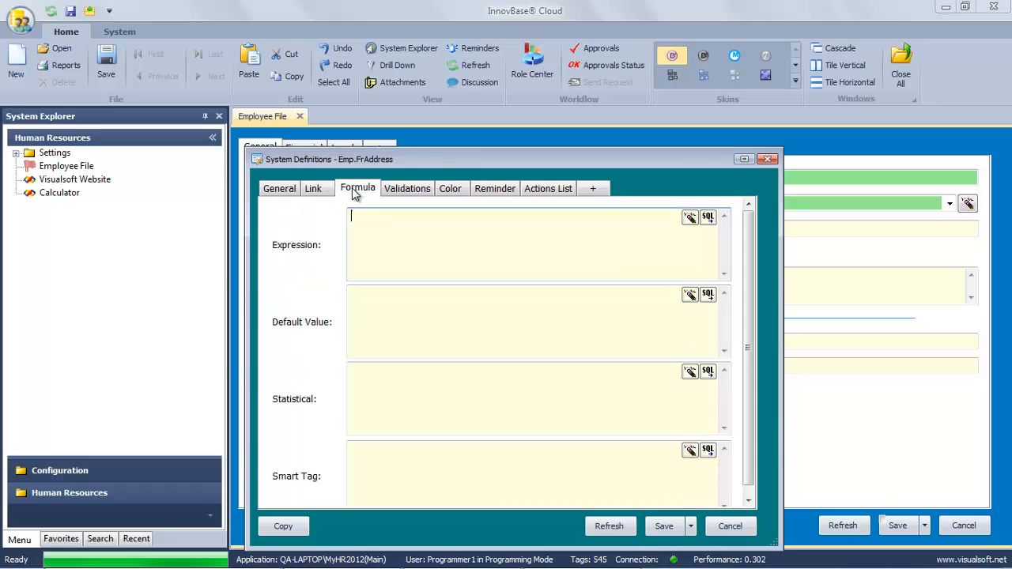
{"action": "left_click", "coordinate": [418, 190]}
{"action": "left_click", "coordinate": [399, 219]}
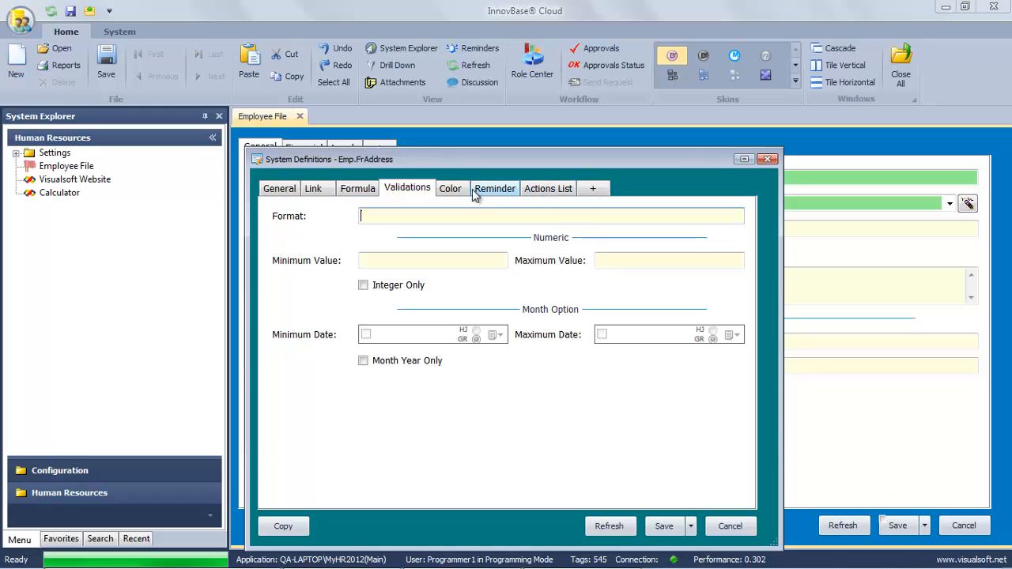
{"action": "left_click", "coordinate": [495, 188]}
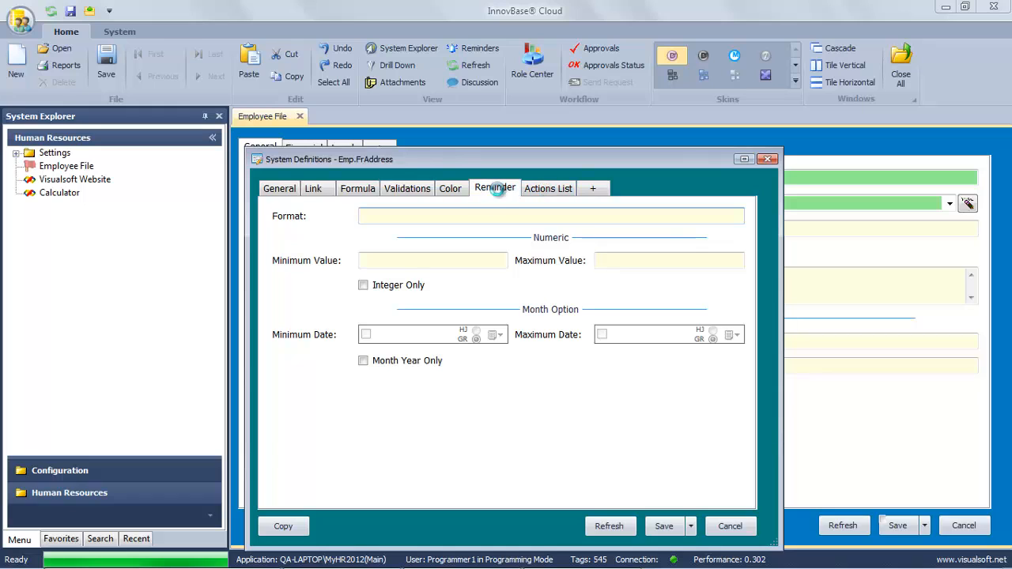
Close the field definitions and the Employee File form without saving.
{"action": "left_click", "coordinate": [723, 529]}
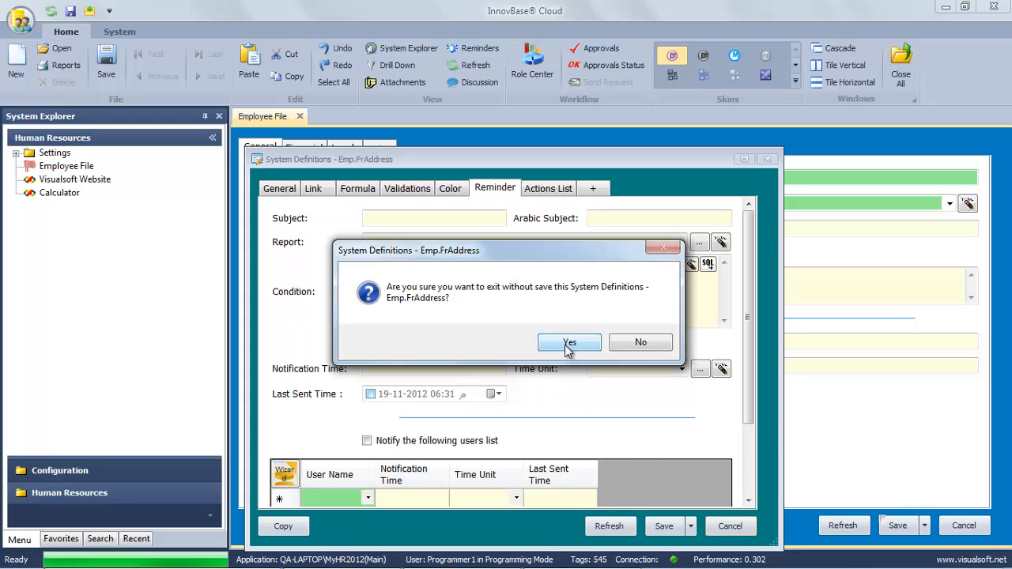
{"action": "left_click", "coordinate": [569, 346]}
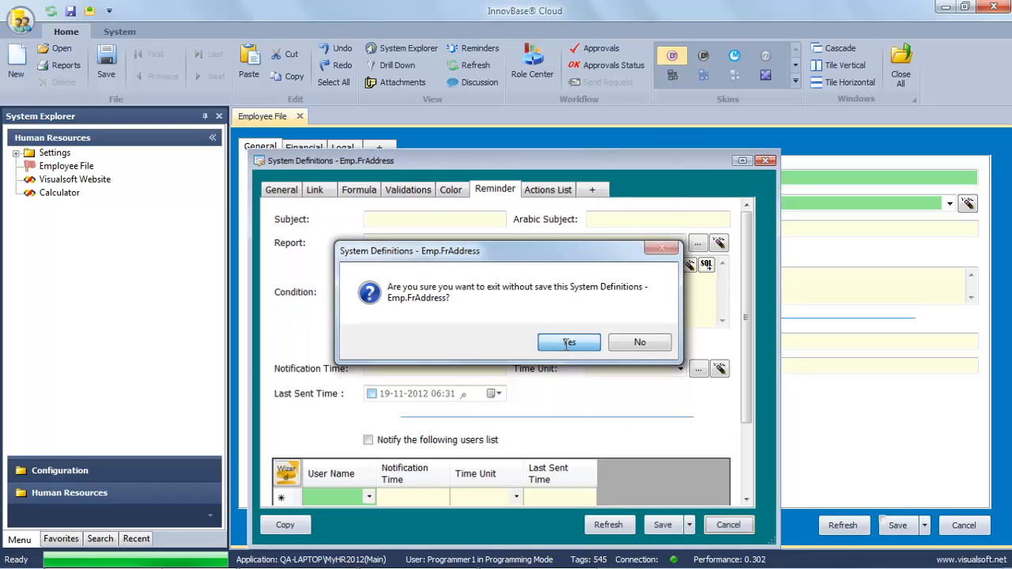
{"action": "left_click", "coordinate": [964, 526]}
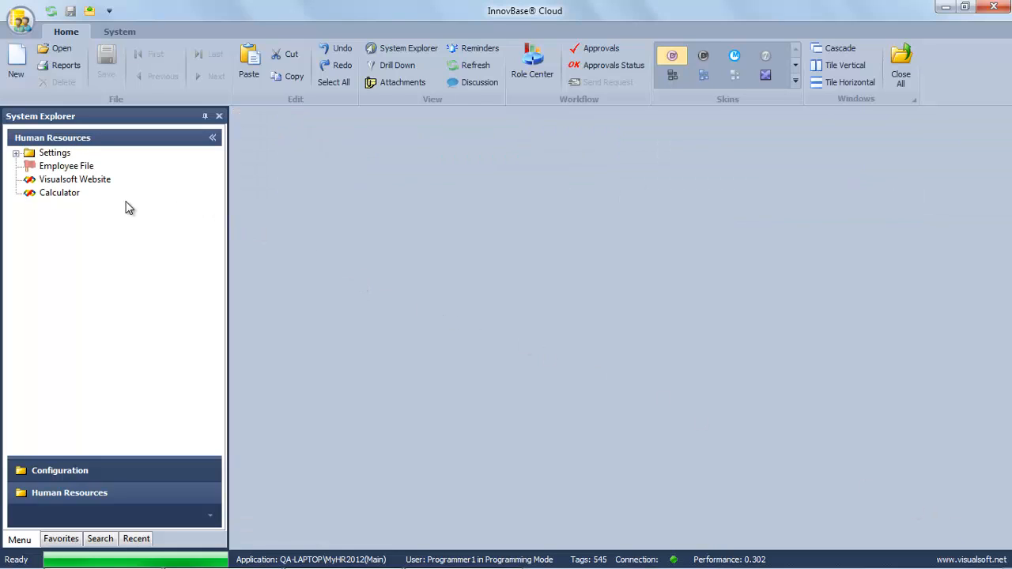
Launch Visualsoft Website and open the InnovBase Developer's Guide PDF from Download > Manuals.
{"action": "double_click", "coordinate": [72, 180]}
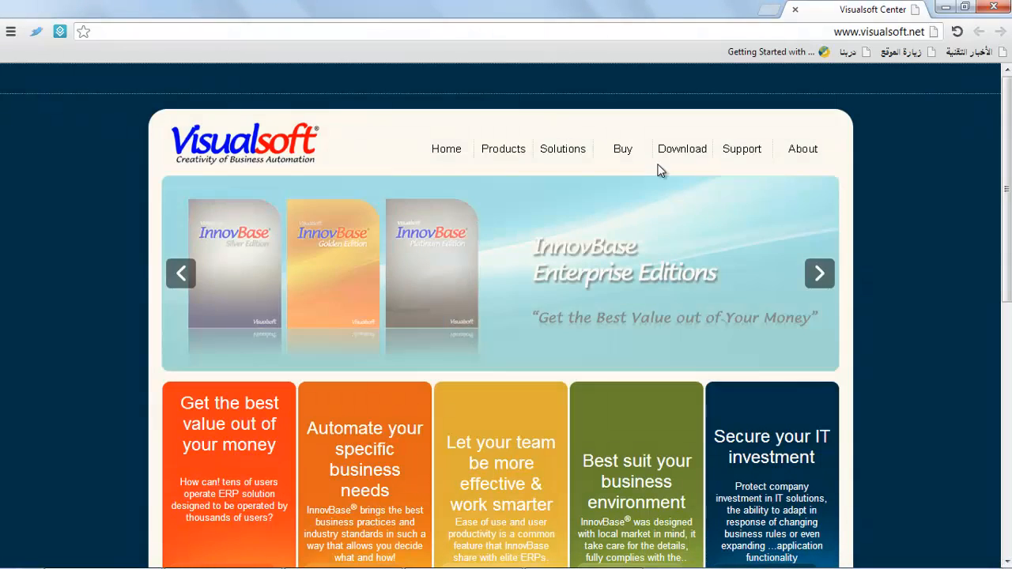
{"action": "mouse_move", "coordinate": [678, 154]}
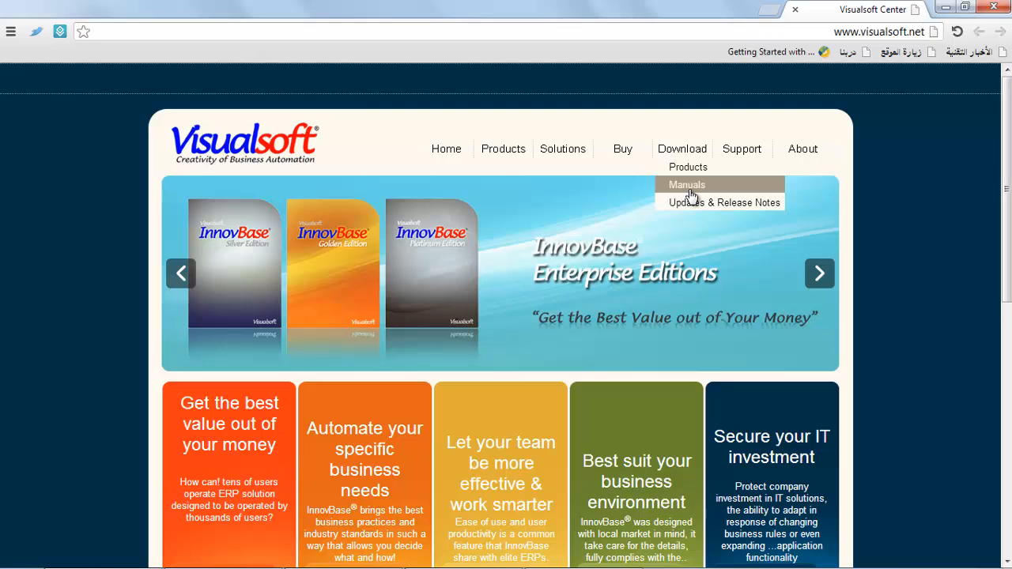
{"action": "left_click", "coordinate": [690, 190]}
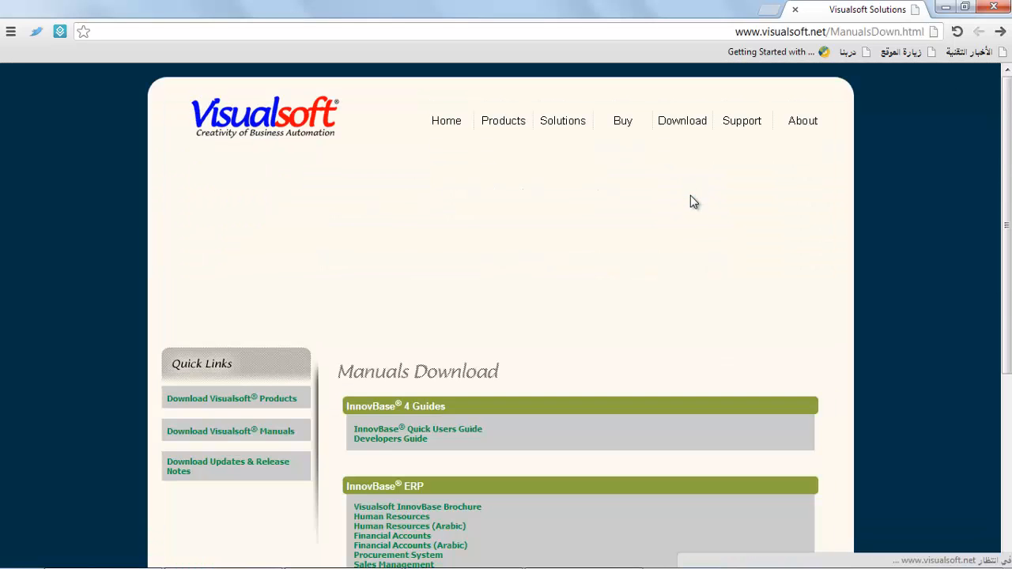
{"action": "scroll", "coordinate": [669, 305], "scroll_direction": "down", "scroll_amount": 2}
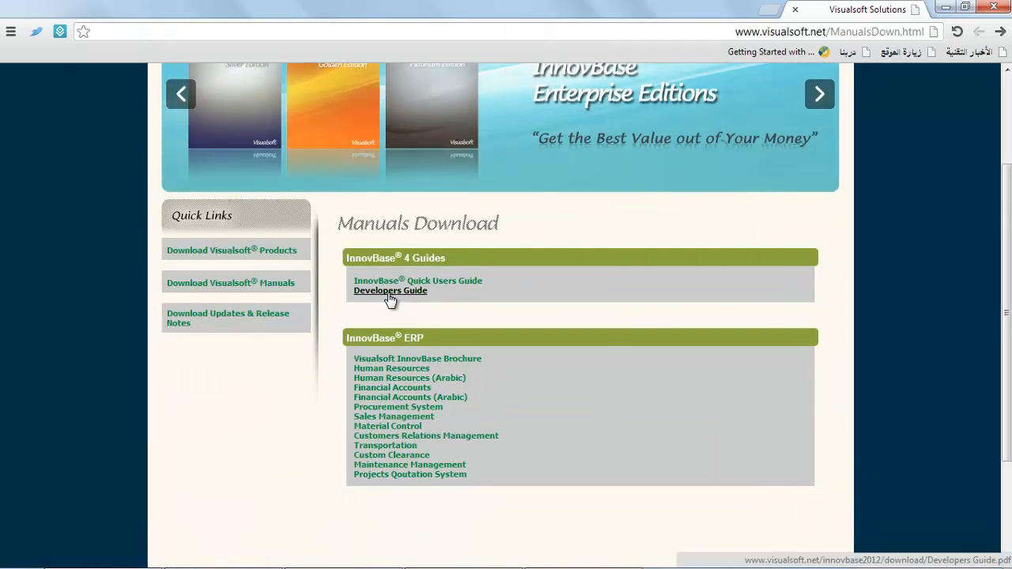
{"action": "left_click", "coordinate": [389, 294]}
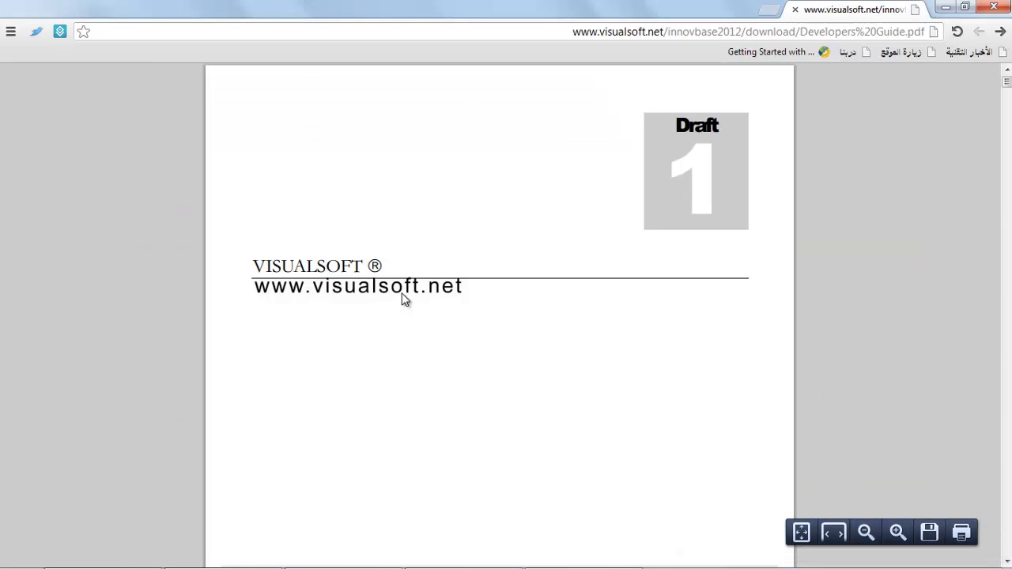
{"action": "scroll", "coordinate": [407, 300], "scroll_direction": "down", "scroll_amount": 5}
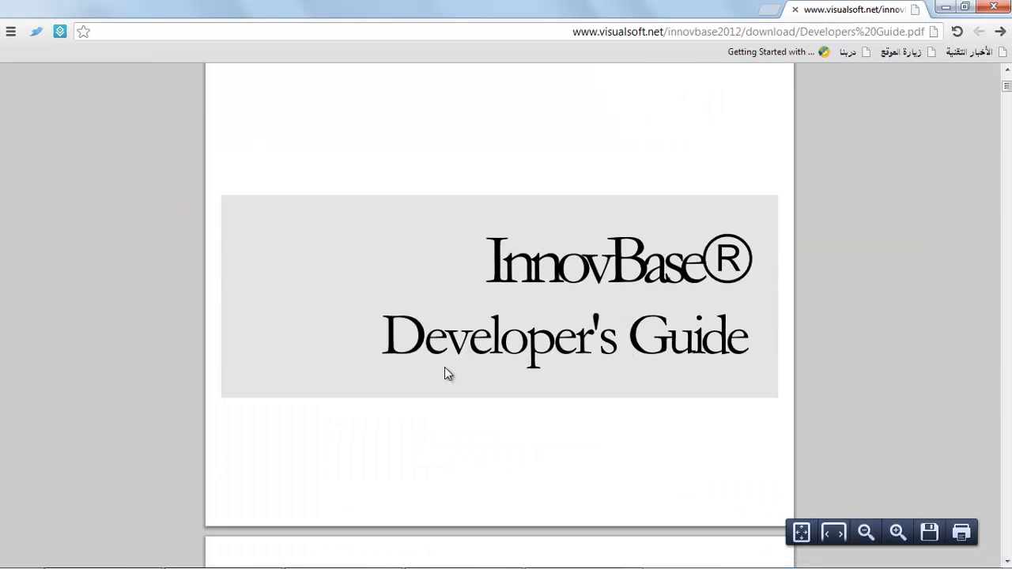